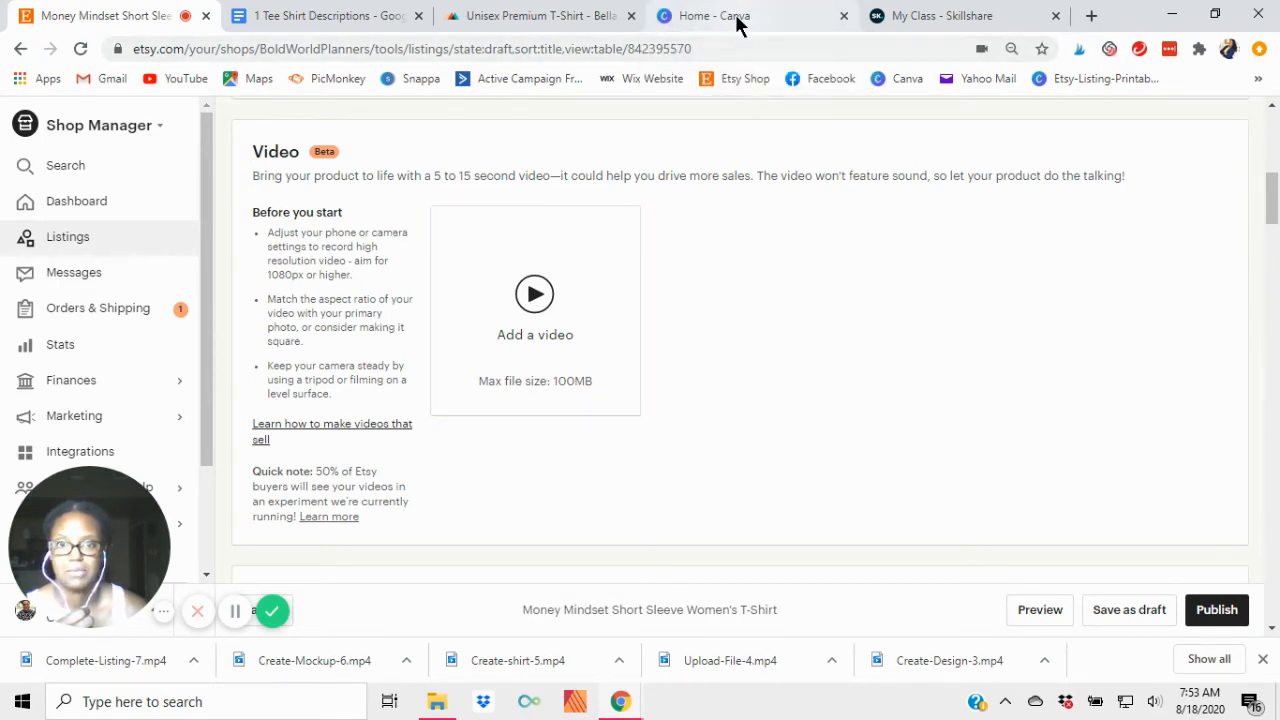
Switch to Canva, create a blank Facebook Post design, and dismiss the scheduling tip
{"action": "left_click", "coordinate": [737, 20]}
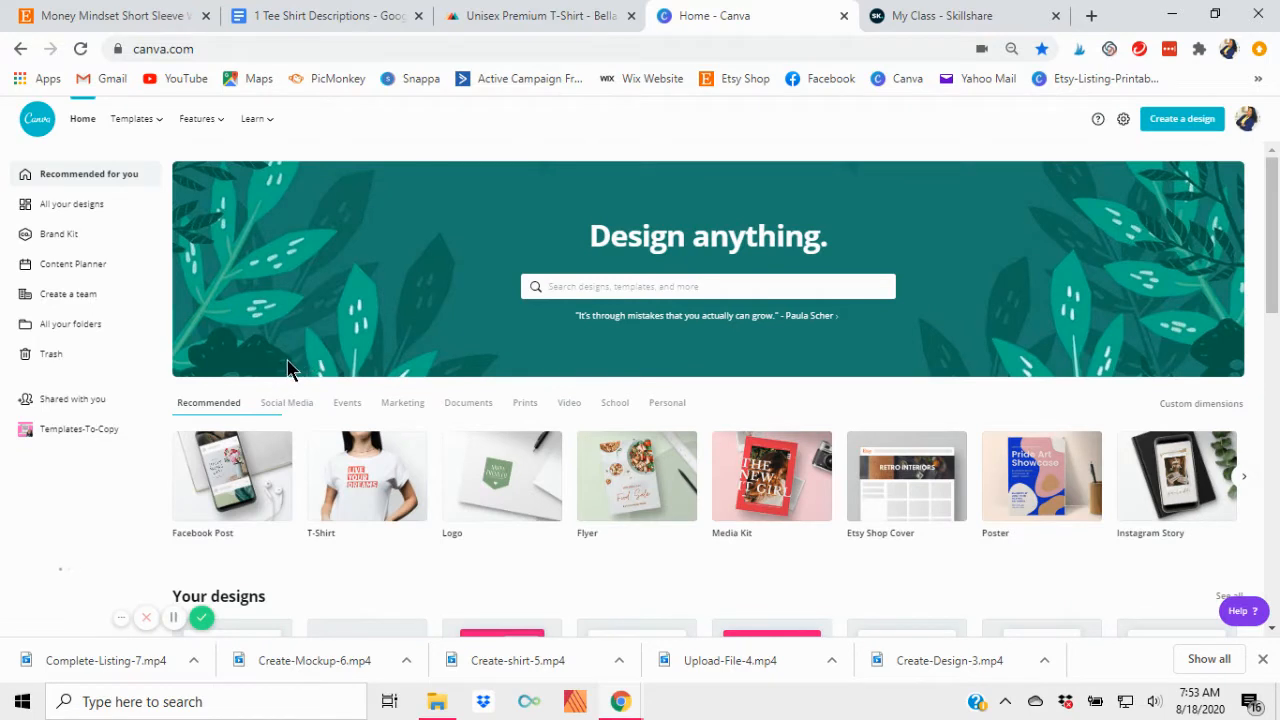
{"action": "left_click", "coordinate": [1190, 122]}
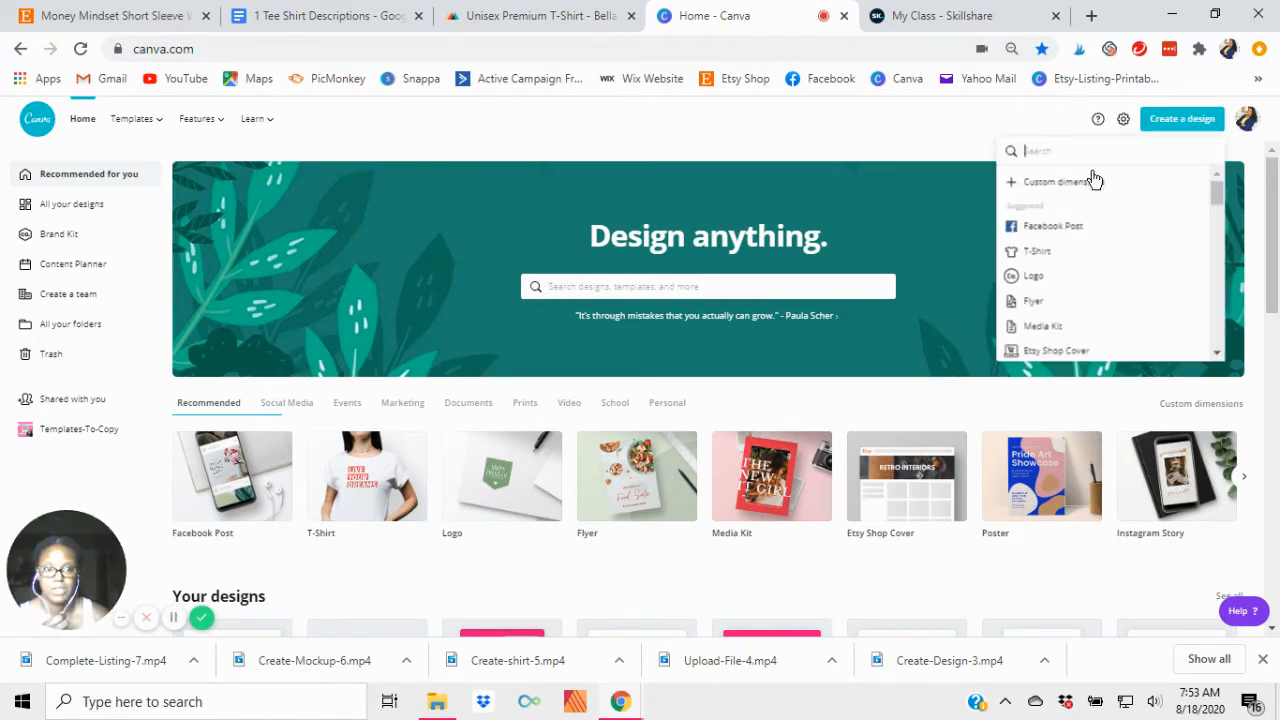
{"action": "left_click", "coordinate": [1069, 182]}
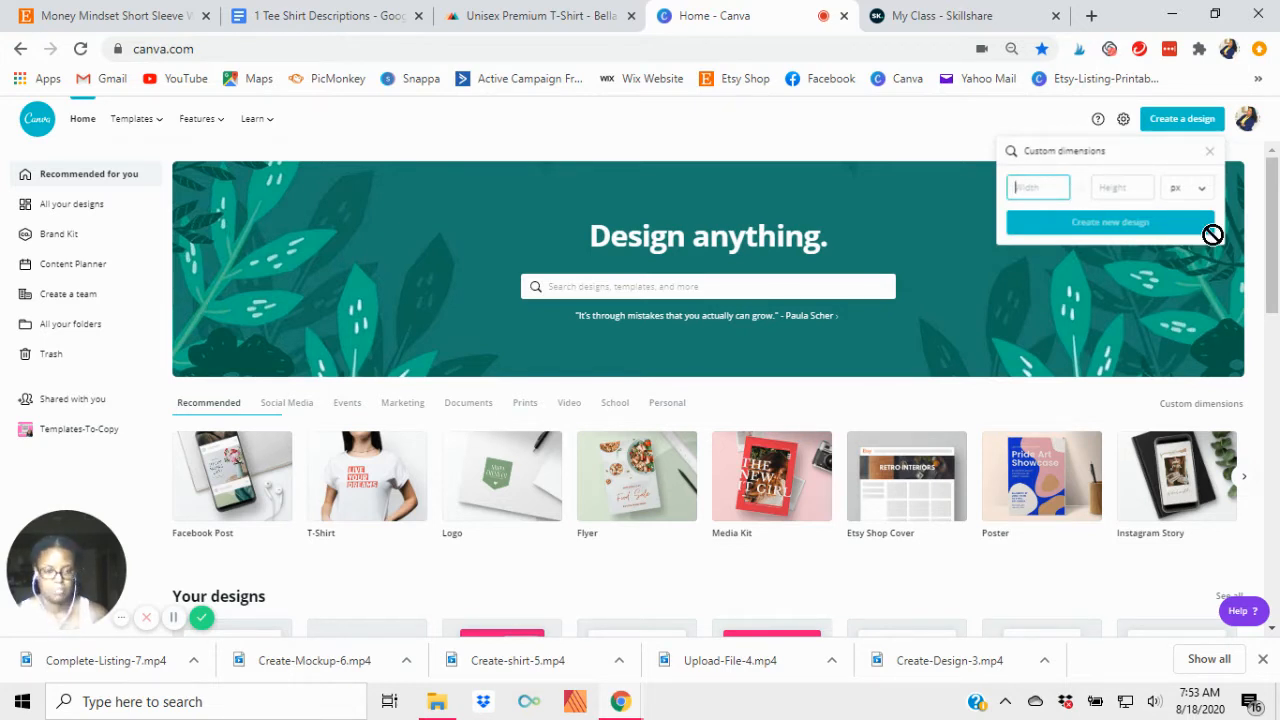
{"action": "left_click", "coordinate": [1209, 151]}
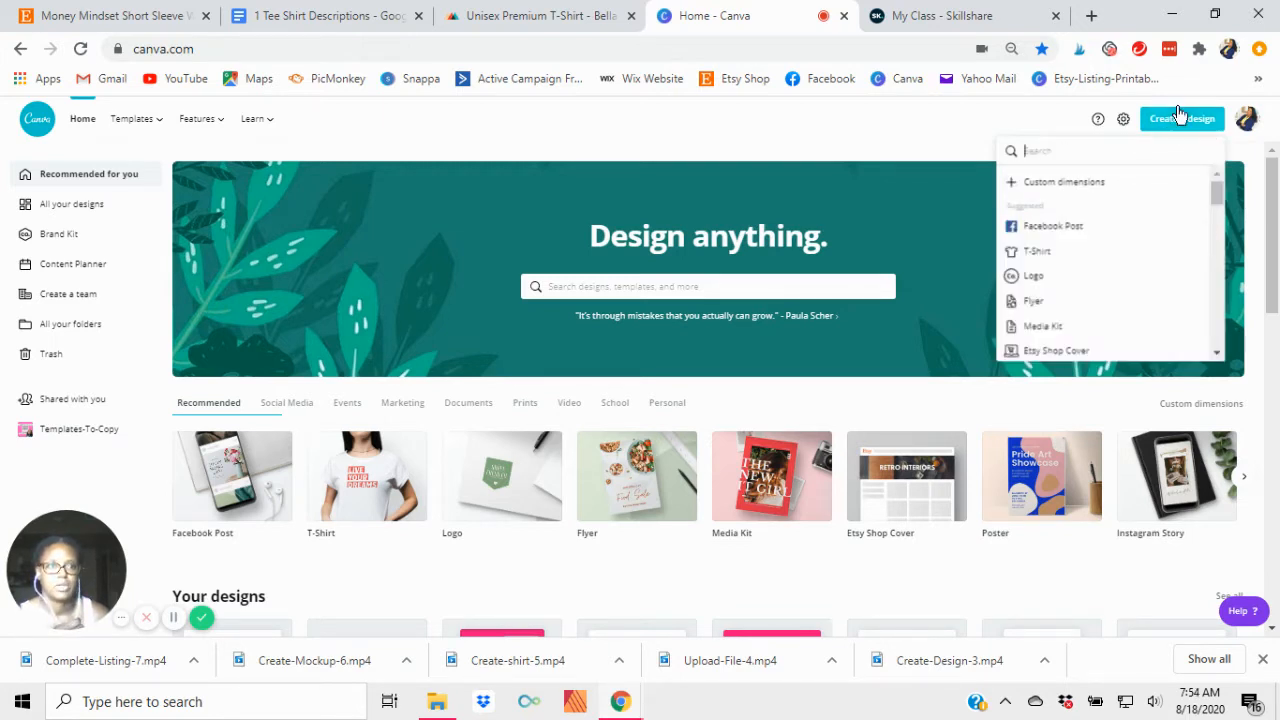
{"action": "left_click", "coordinate": [1071, 230]}
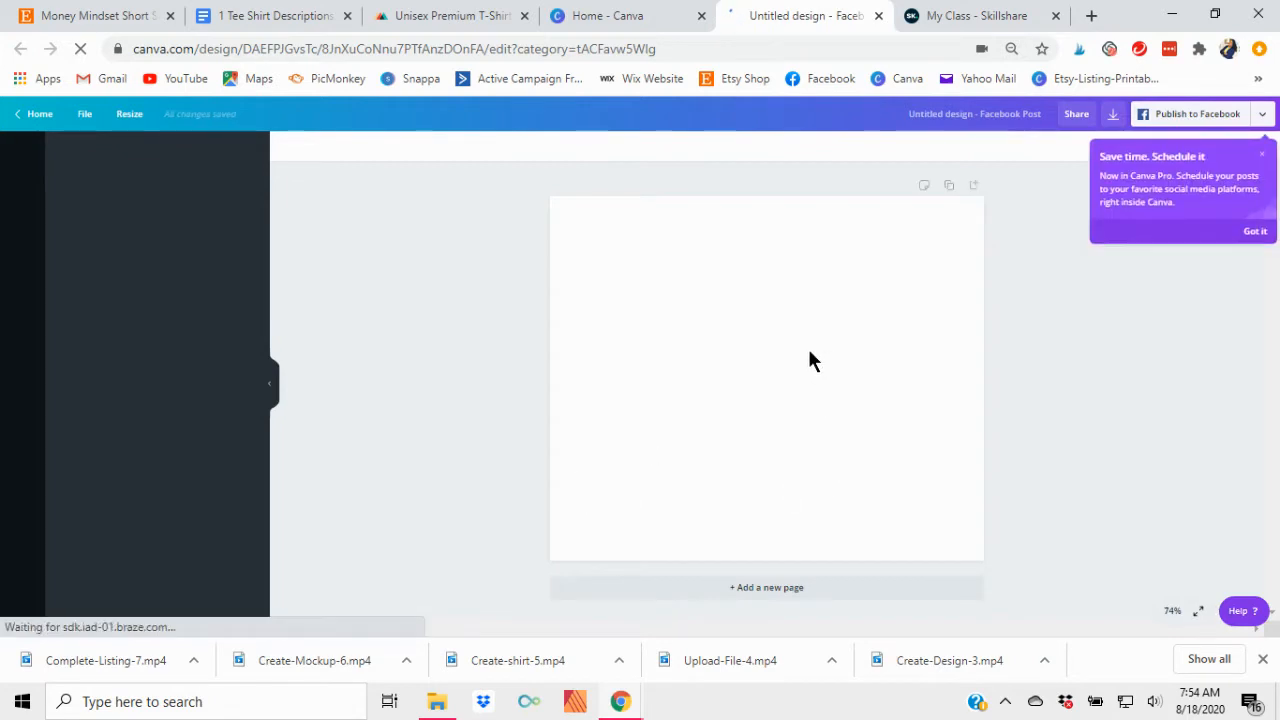
{"action": "left_click", "coordinate": [1254, 232]}
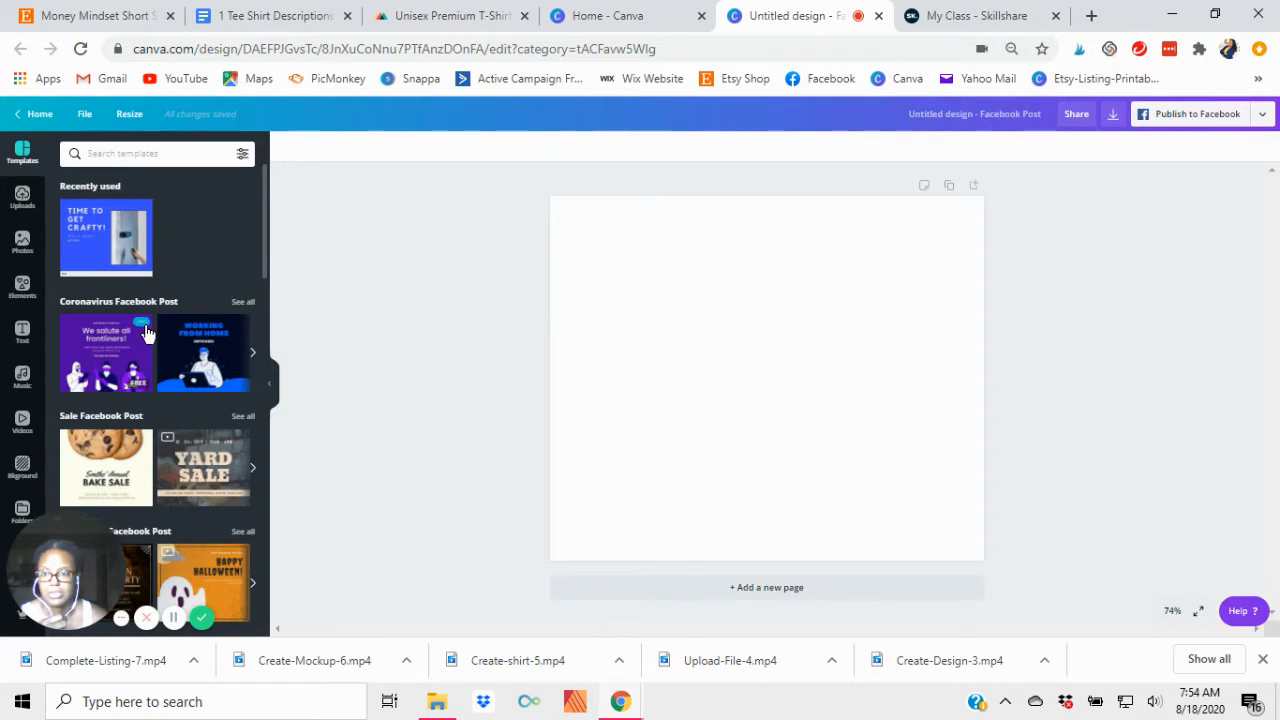
Apply the "Time to Get Crafty!" page from the recently used Blue Photo Digital Brutalism DIY Influencer template set
{"action": "scroll", "coordinate": [145, 340], "scroll_direction": "down", "scroll_amount": 5}
{"action": "scroll", "coordinate": [145, 357], "scroll_direction": "down", "scroll_amount": 5}
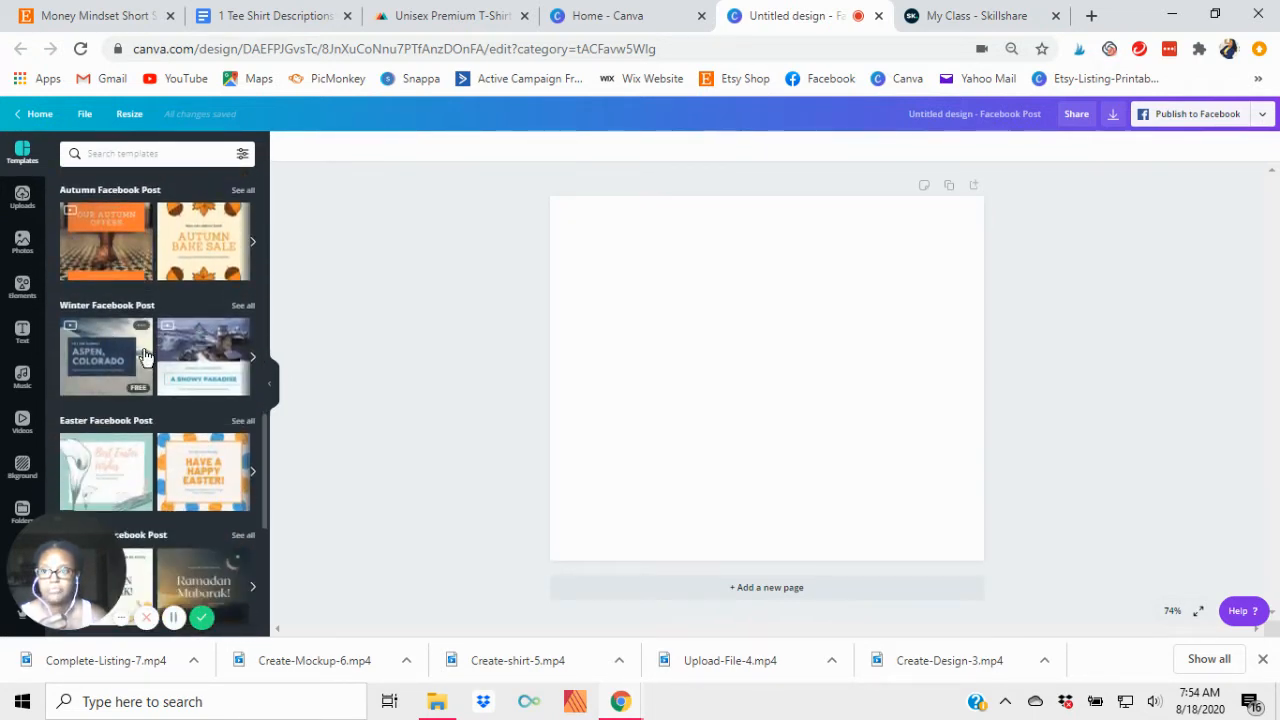
{"action": "scroll", "coordinate": [205, 477], "scroll_direction": "up", "scroll_amount": 10}
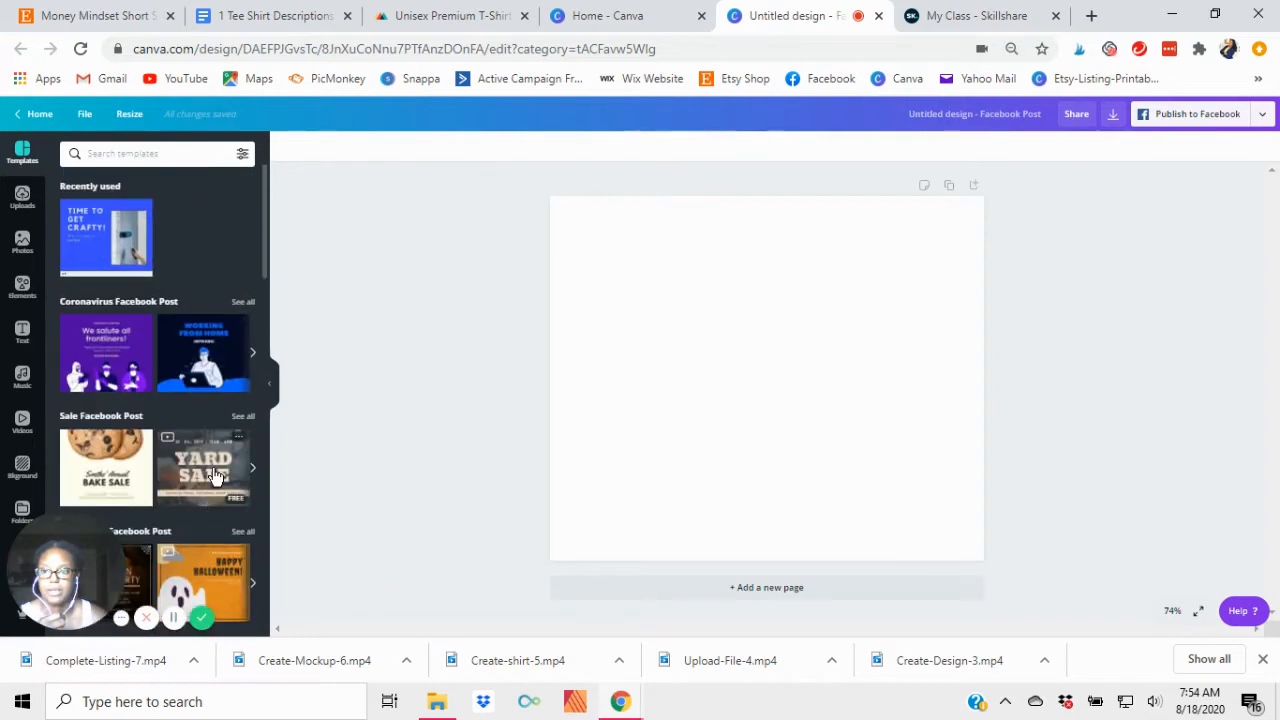
{"action": "left_click", "coordinate": [107, 248]}
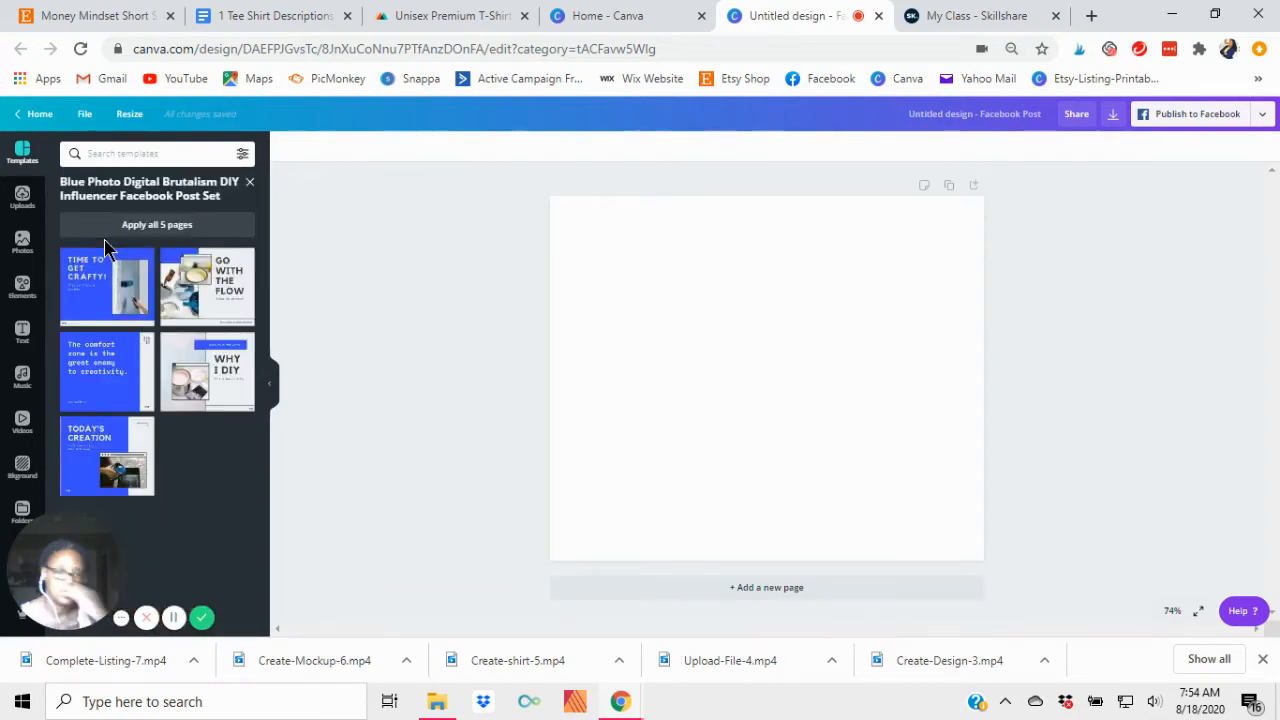
{"action": "left_click", "coordinate": [108, 298]}
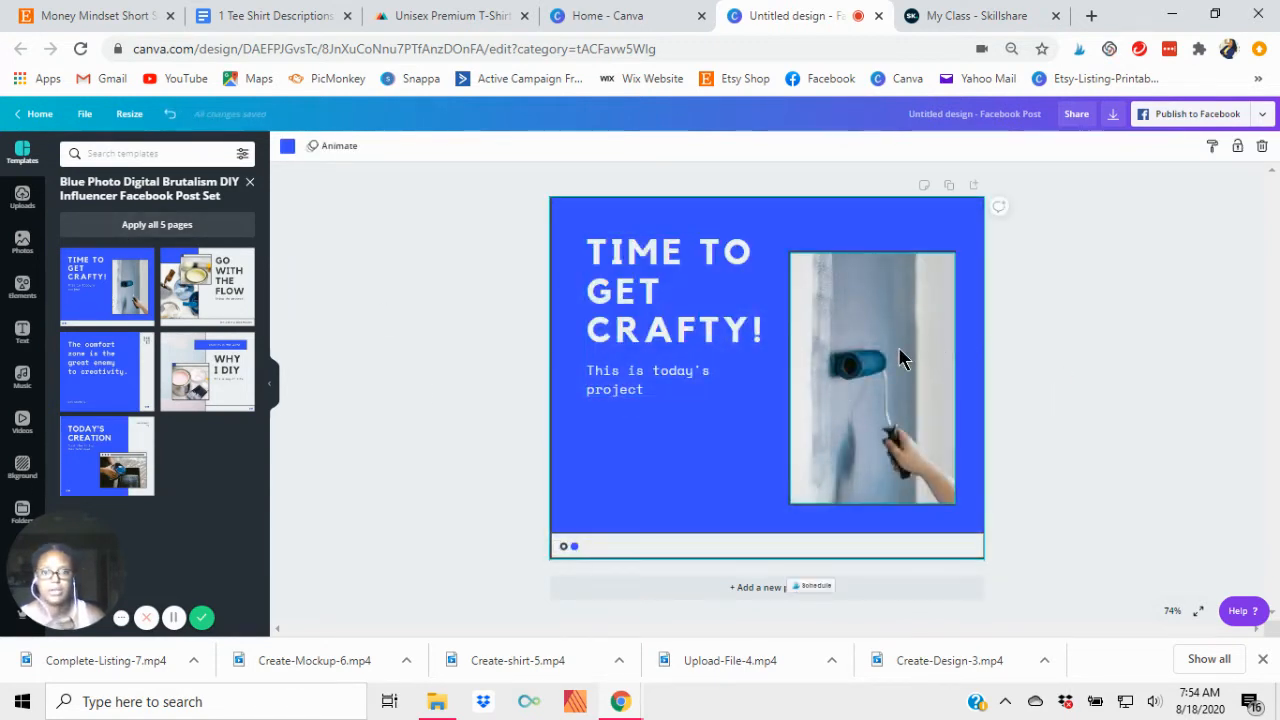
Delete the two small dots in the bottom strip and the paint roller photo inside the frame outline
{"action": "left_click", "coordinate": [571, 199]}
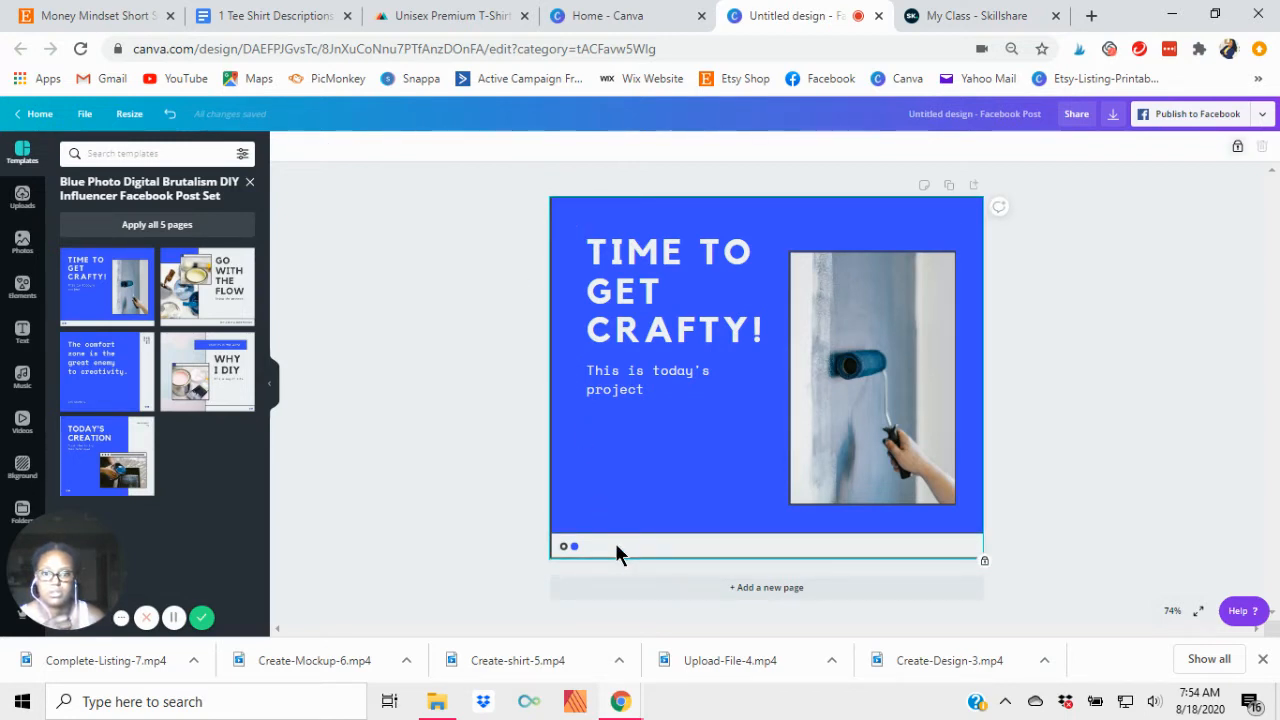
{"action": "left_click", "coordinate": [576, 546]}
{"action": "key", "text": "Delete"}
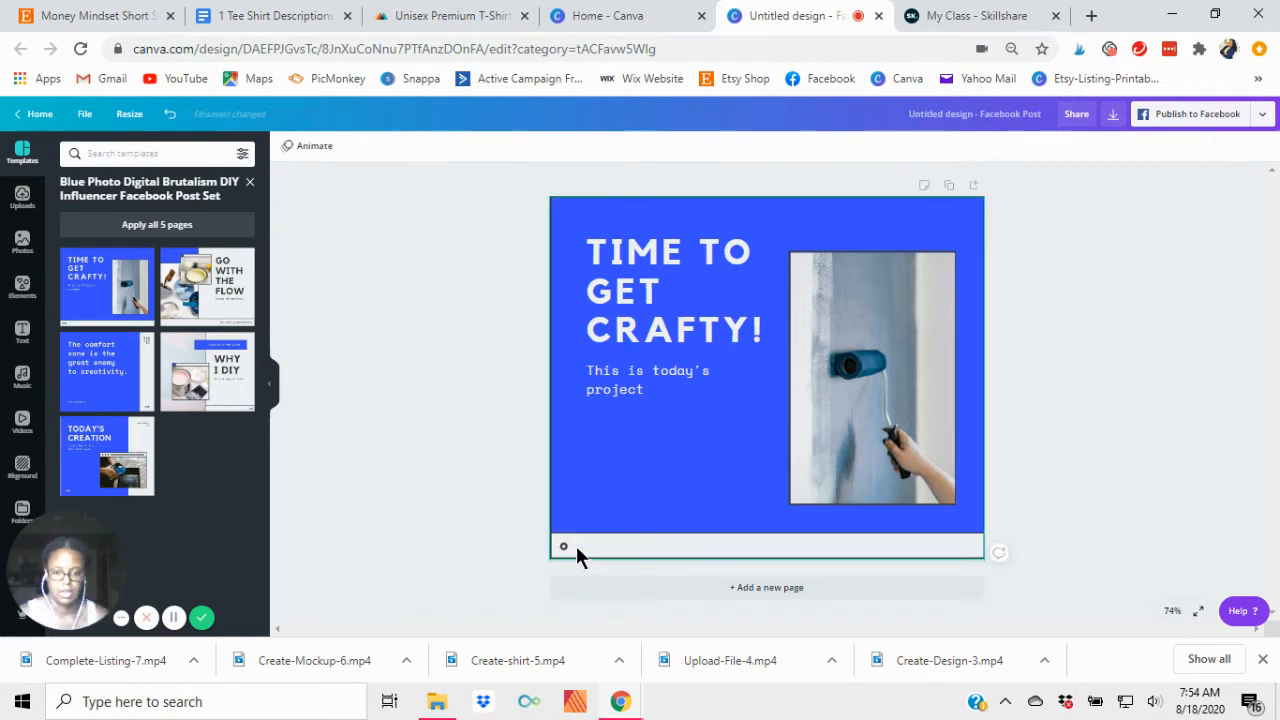
{"action": "left_click", "coordinate": [563, 544]}
{"action": "key", "text": "Delete"}
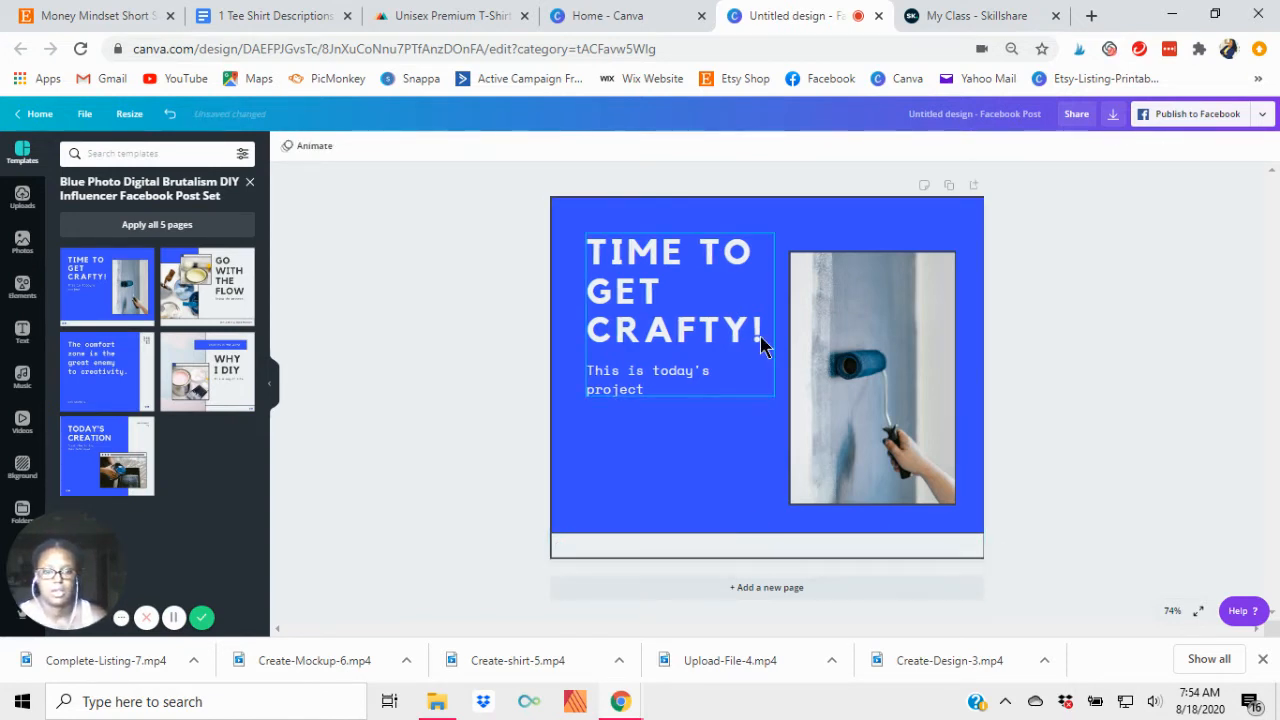
{"action": "left_click", "coordinate": [845, 375]}
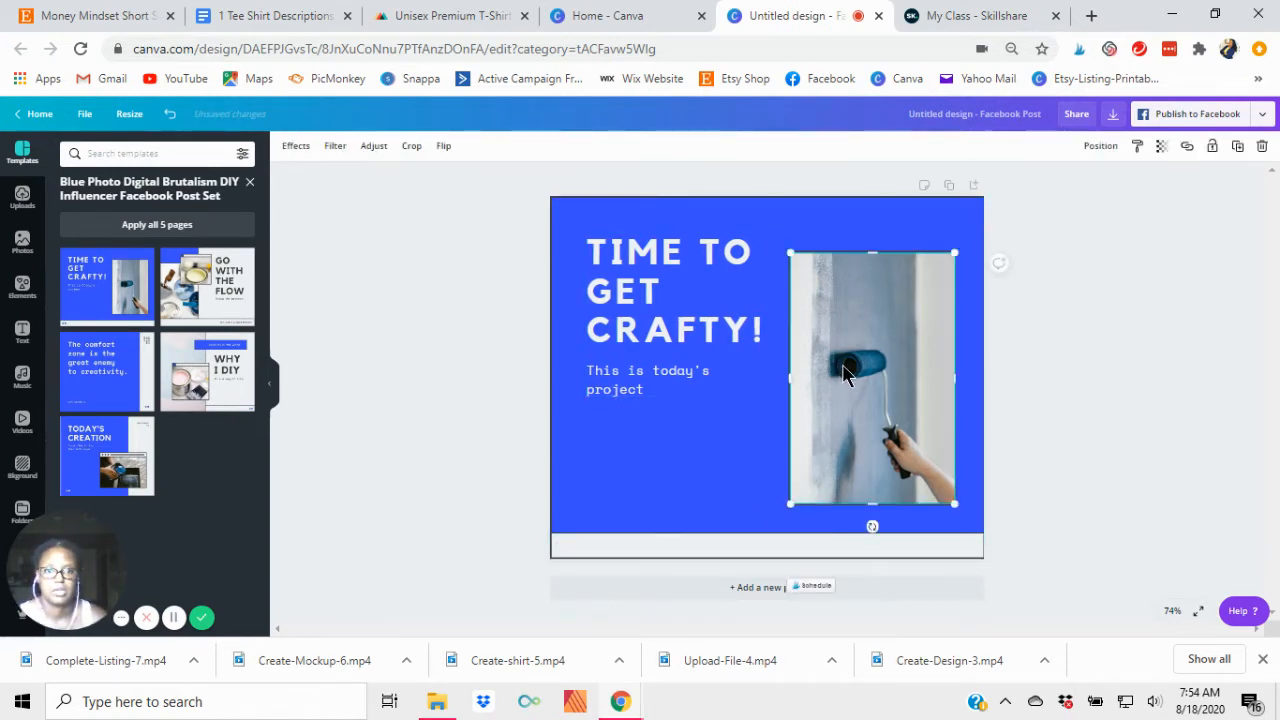
{"action": "key", "text": "Delete"}
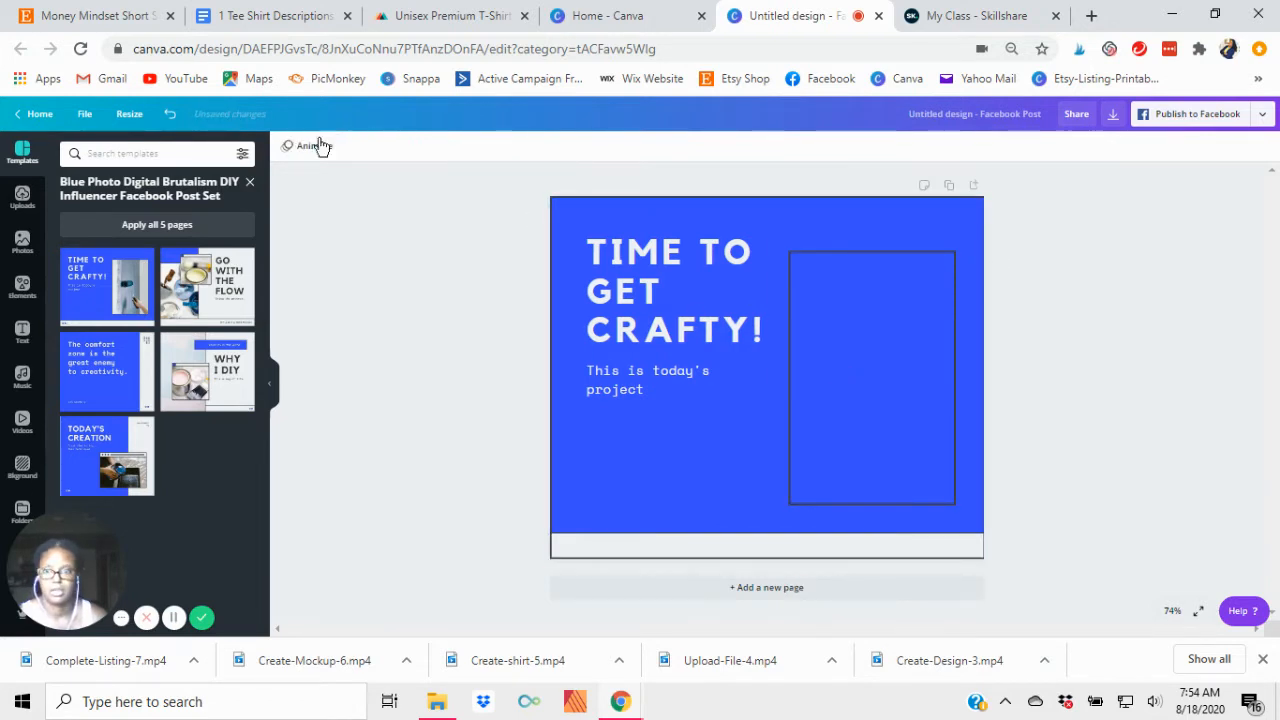
Add a single-image grid from the elements library to the design
{"action": "left_click", "coordinate": [20, 290]}
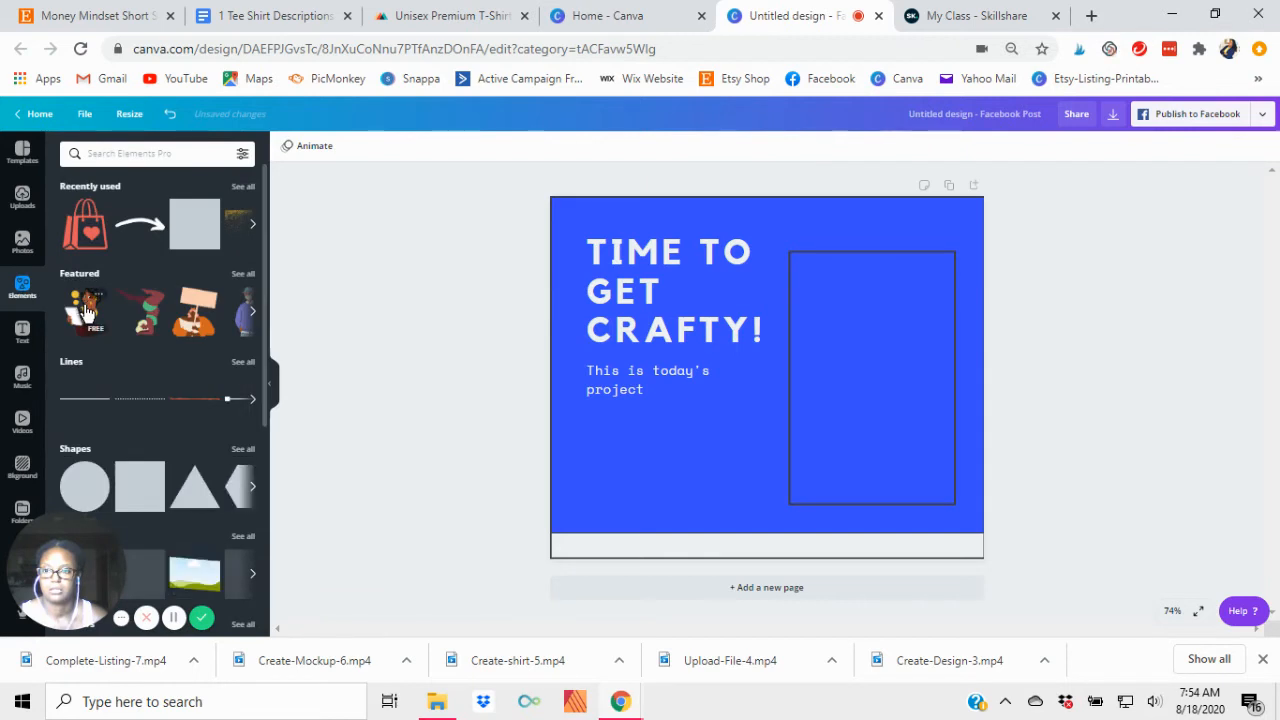
{"action": "scroll", "coordinate": [166, 491], "scroll_direction": "down", "scroll_amount": 3}
{"action": "scroll", "coordinate": [170, 495], "scroll_direction": "down", "scroll_amount": 5}
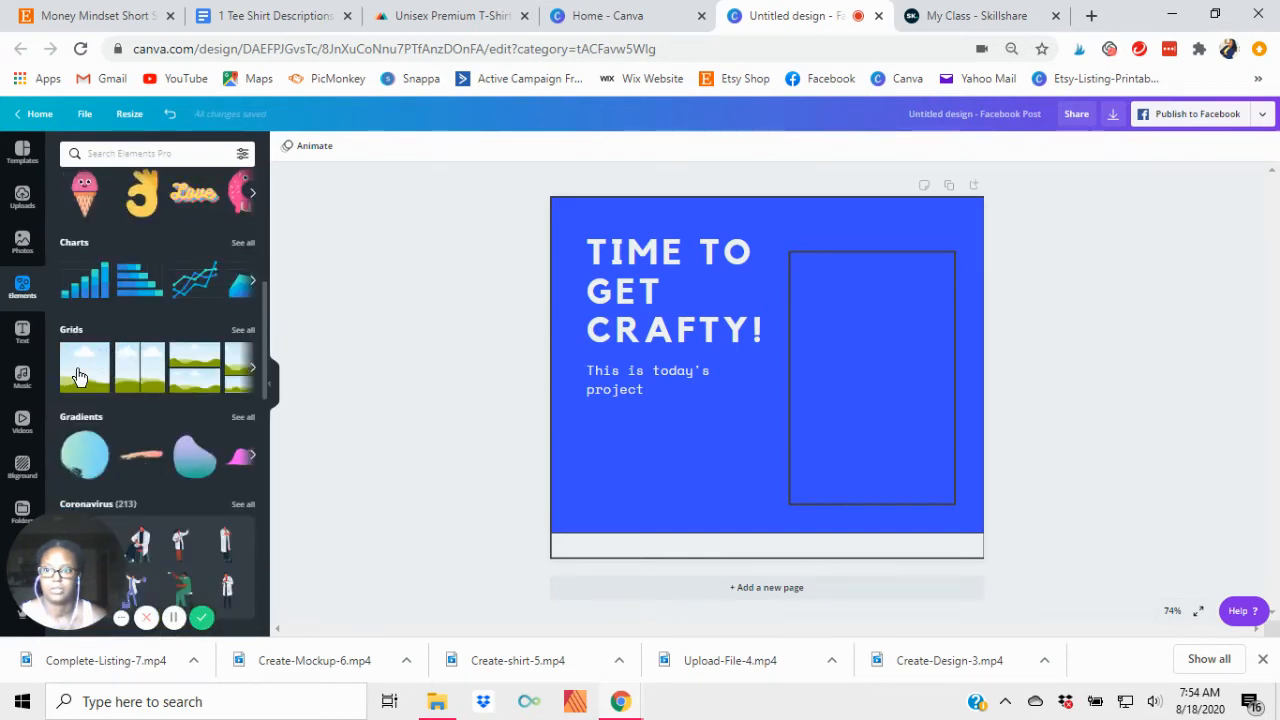
{"action": "left_click", "coordinate": [80, 366]}
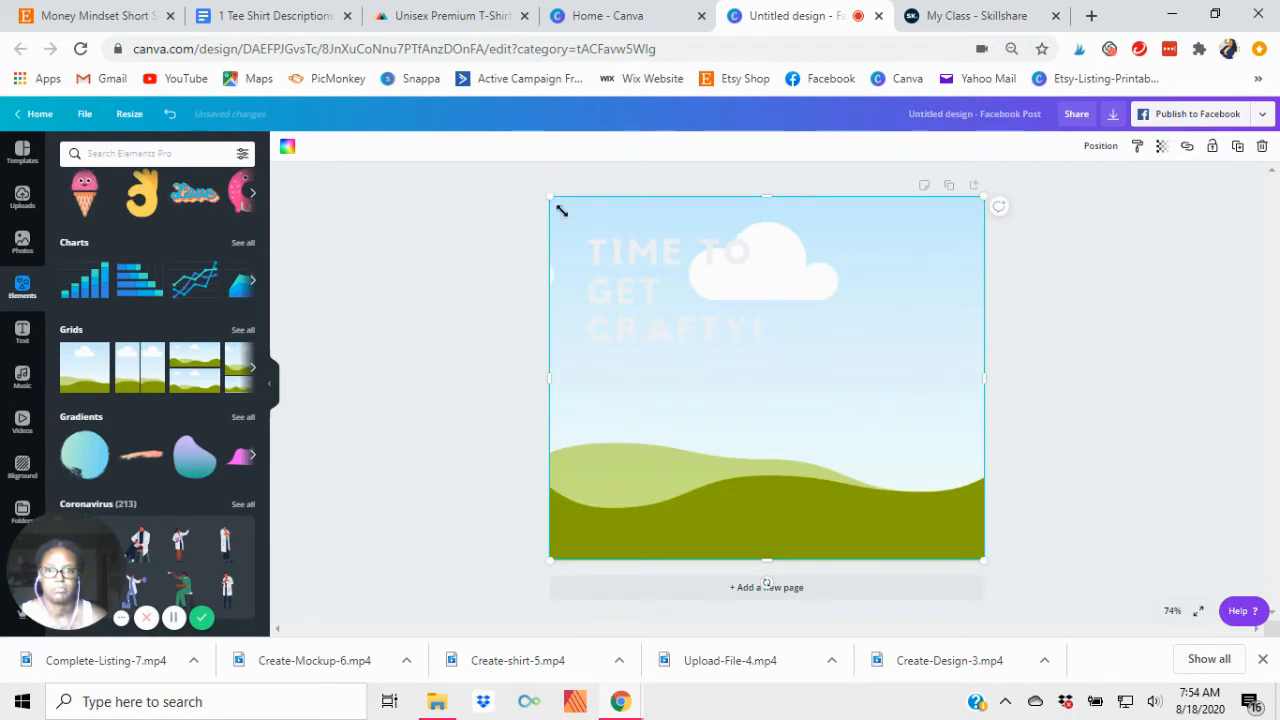
Resize and position the image grid so it fits just inside the dark rectangular outline beside the heading
{"action": "left_click_drag", "start_coordinate": [551, 197], "coordinate": [797, 262]}
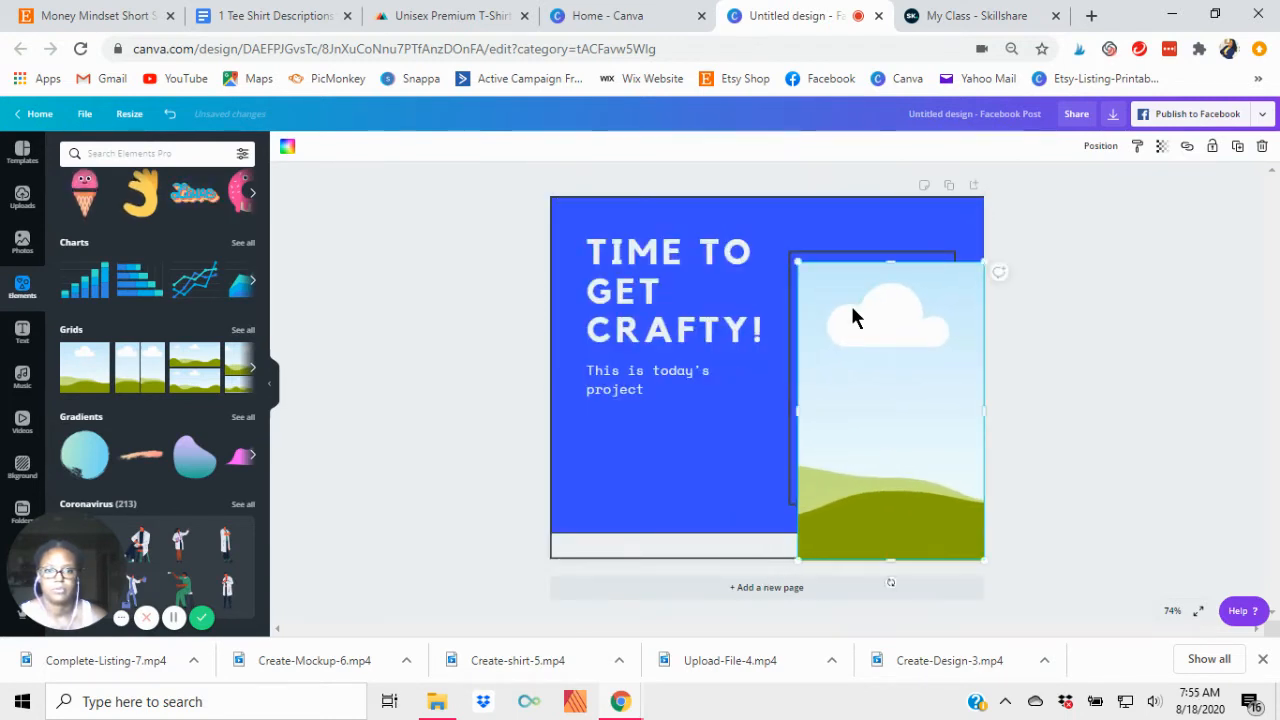
{"action": "left_click_drag", "start_coordinate": [851, 317], "coordinate": [849, 303]}
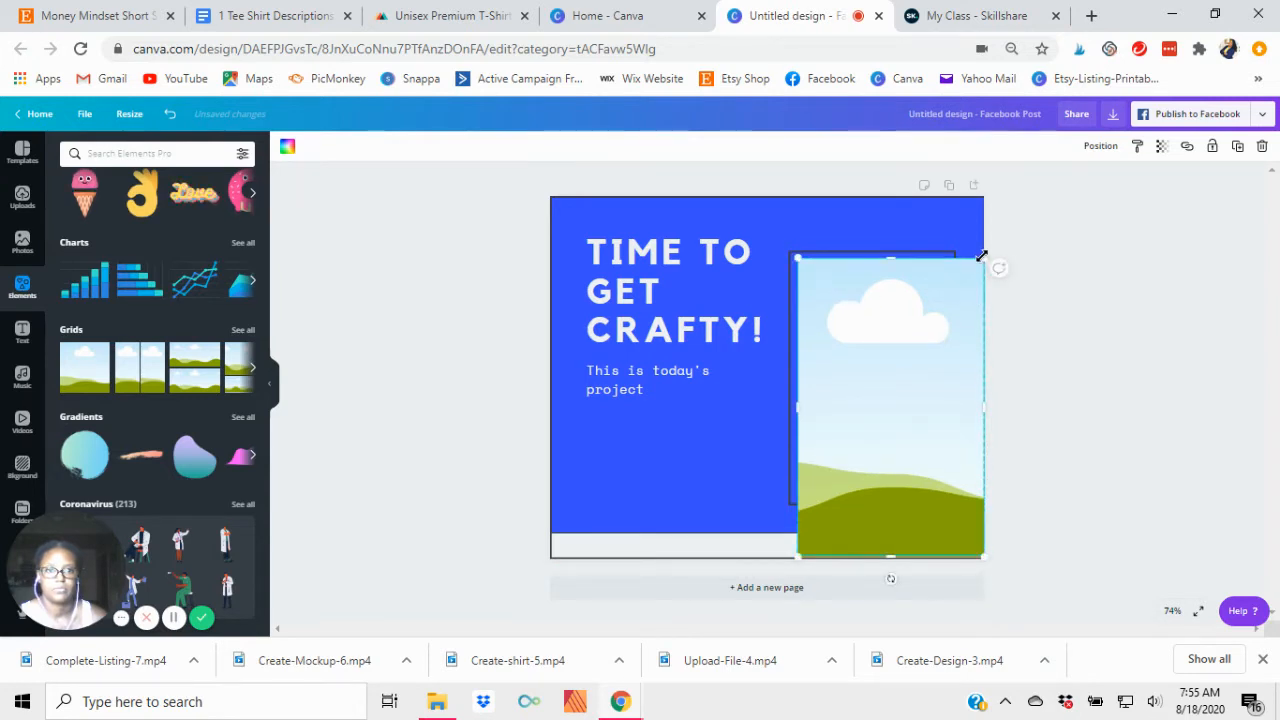
{"action": "left_click_drag", "start_coordinate": [981, 256], "coordinate": [948, 264]}
{"action": "left_click_drag", "start_coordinate": [948, 555], "coordinate": [950, 500]}
{"action": "left_click_drag", "start_coordinate": [797, 263], "coordinate": [792, 253]}
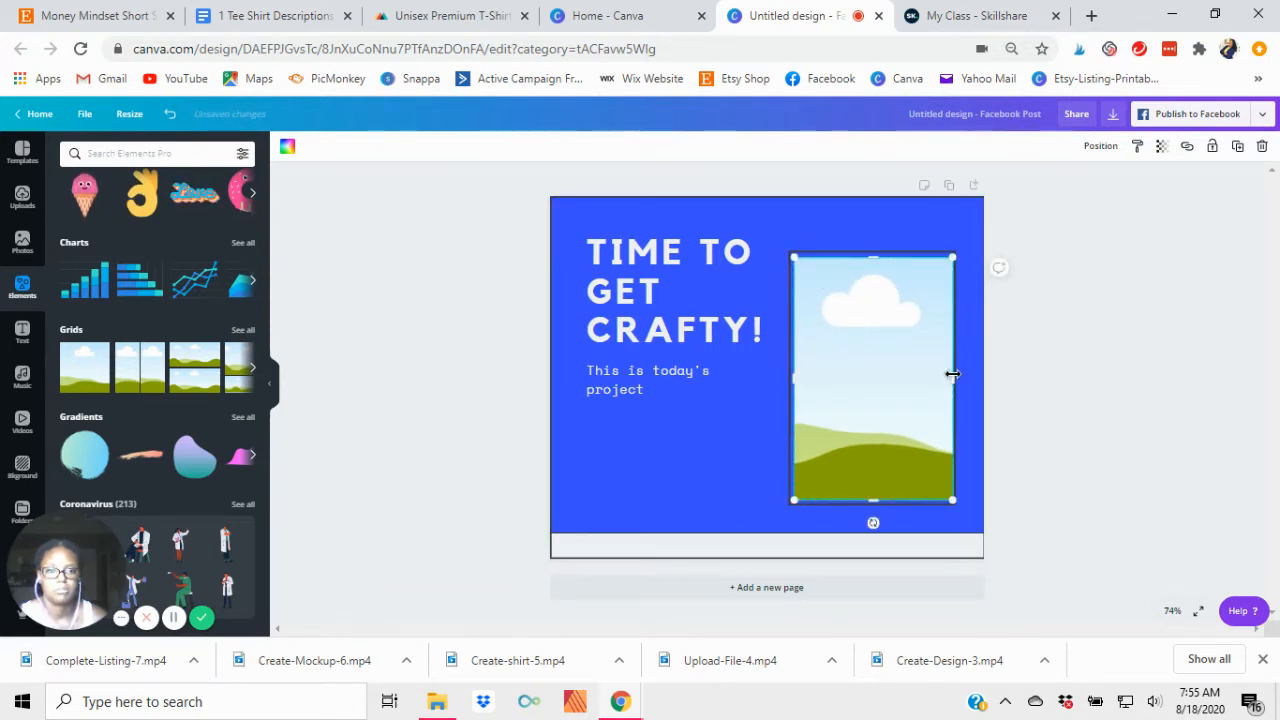
{"action": "left_click_drag", "start_coordinate": [950, 373], "coordinate": [949, 378]}
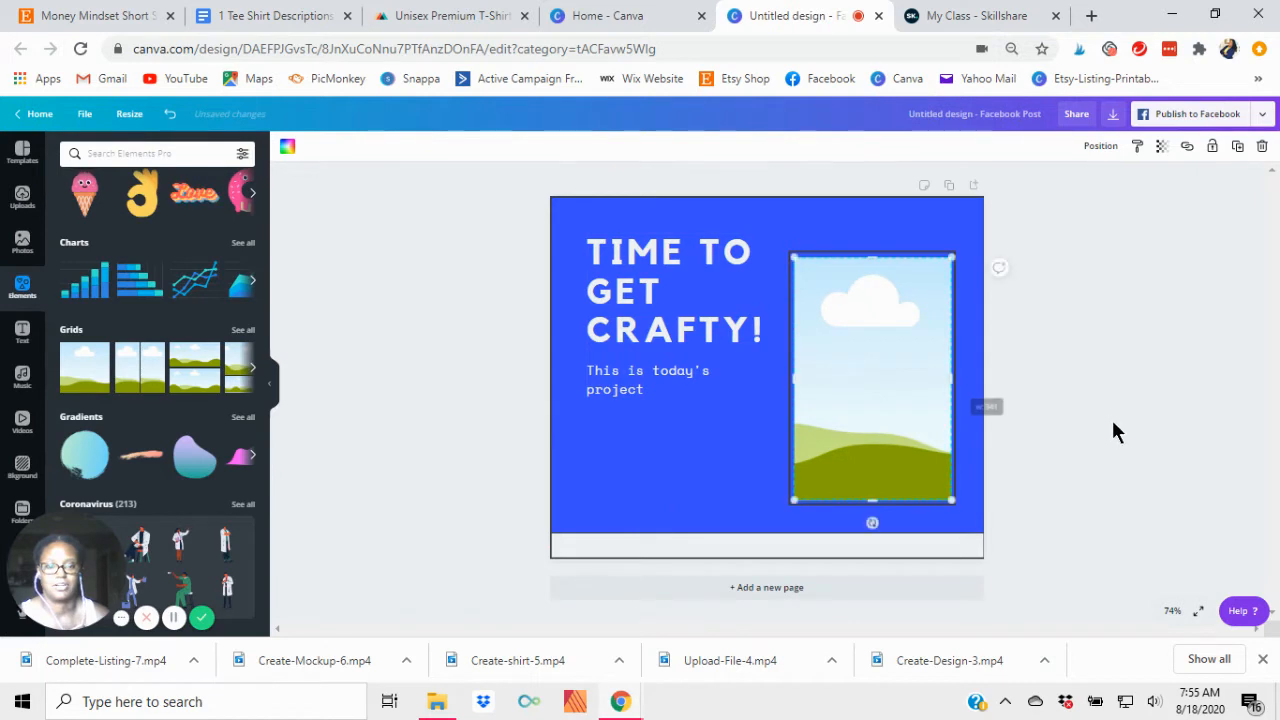
Replace the heading text with "OPEN THE DOOR TO MONEY"
{"action": "left_click", "coordinate": [623, 323]}
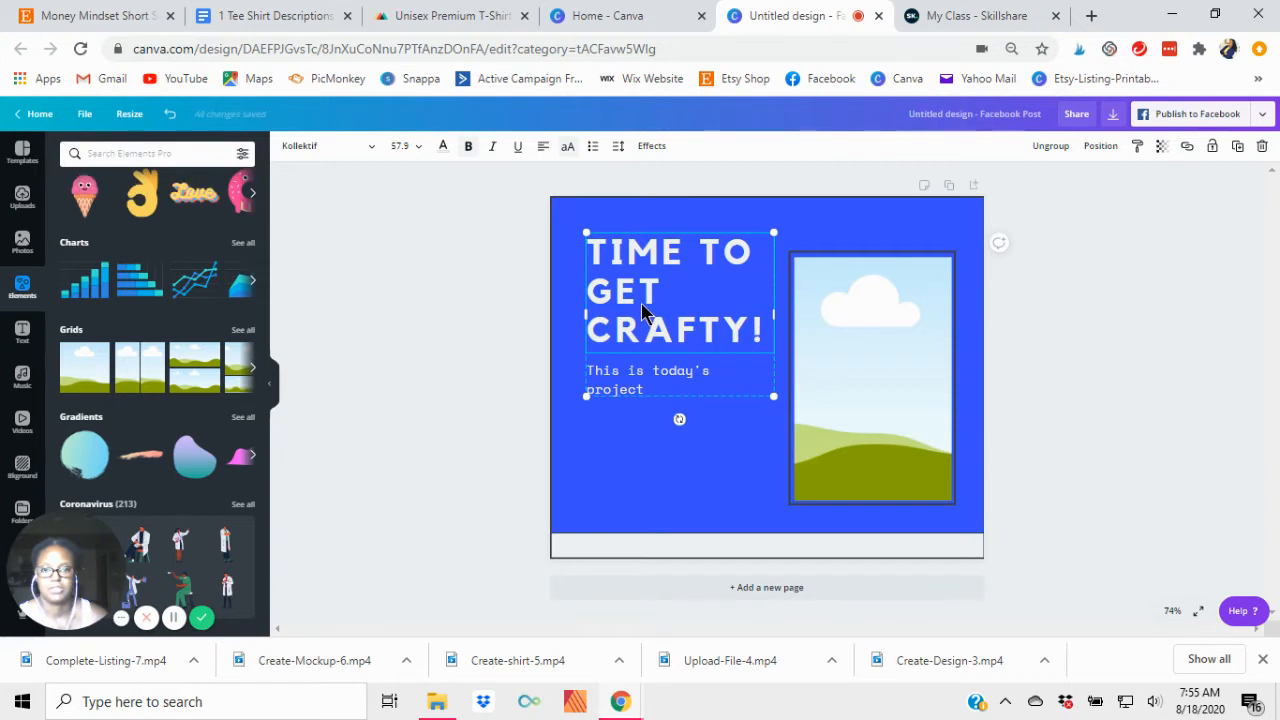
{"action": "left_click_drag", "start_coordinate": [766, 330], "coordinate": [578, 240]}
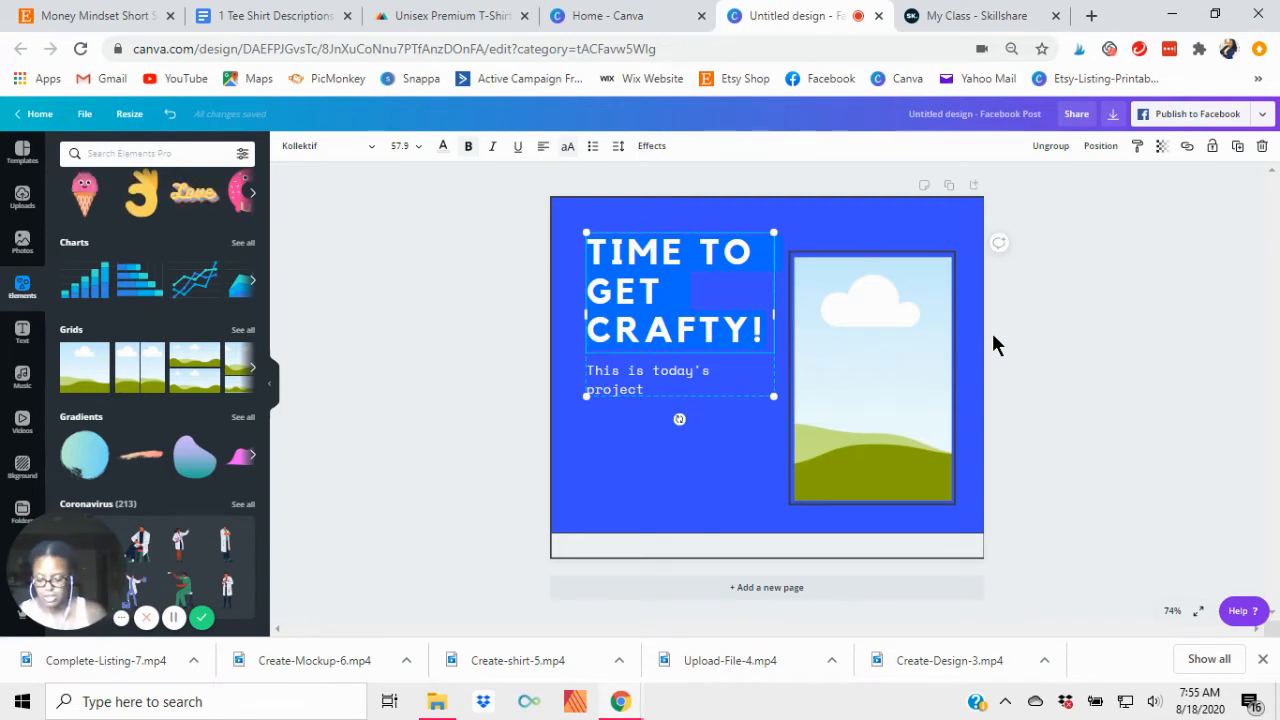
{"action": "type", "text": "OPEN THE "}
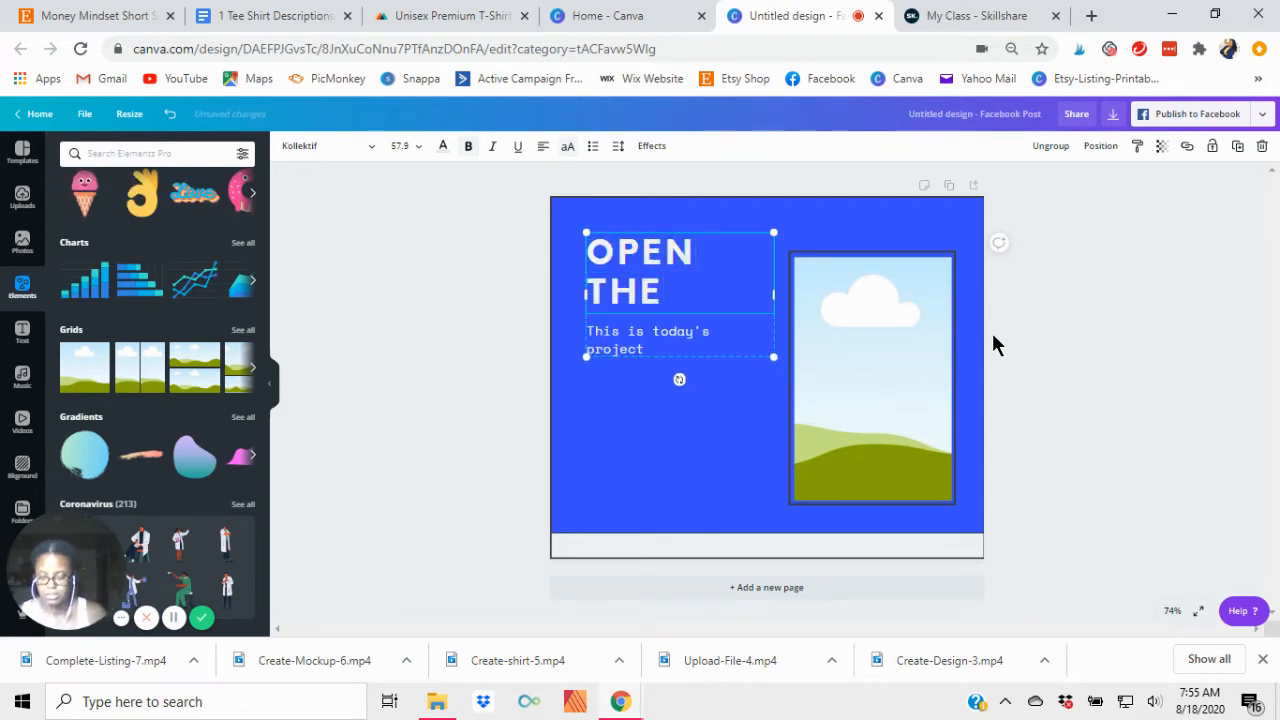
{"action": "type", "text": "D"}
{"action": "key", "text": "BackSpace"}
{"action": "key", "text": "BackSpace"}
{"action": "key", "text": "BackSpace"}
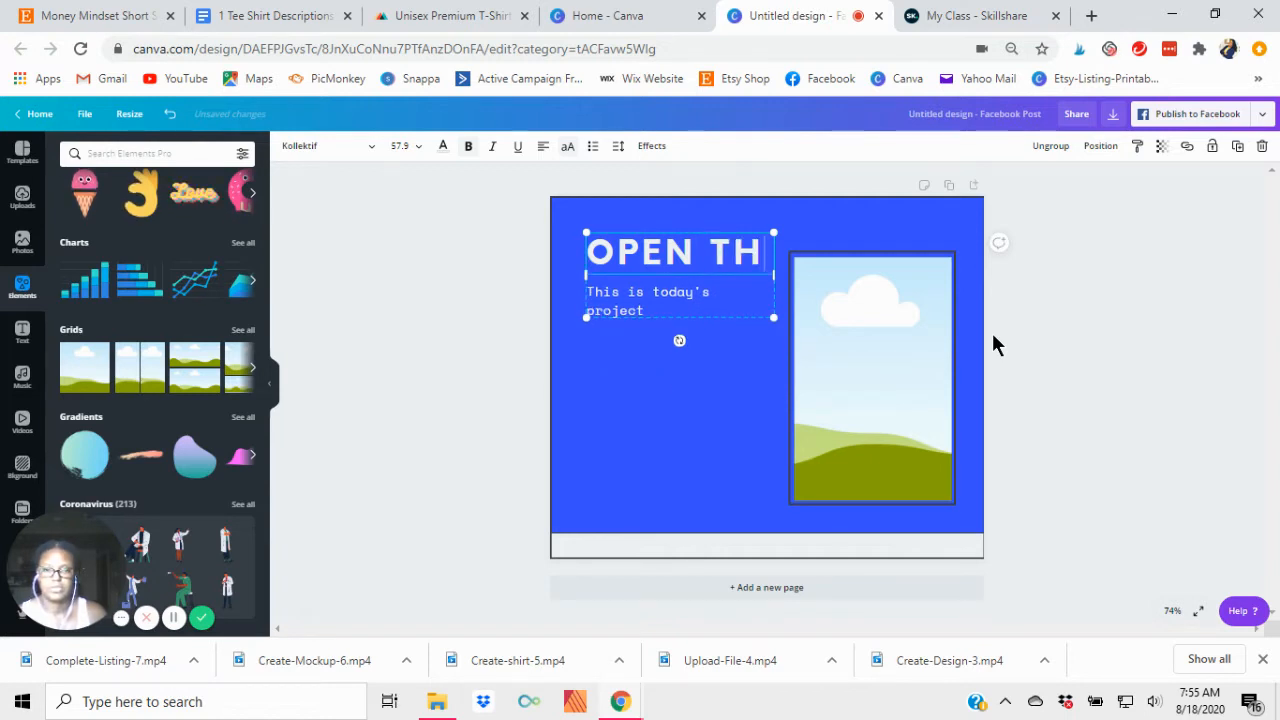
{"action": "key", "text": "BackSpace"}
{"action": "key", "text": "BackSpace"}
{"action": "key", "text": "BackSpace"}
{"action": "key", "text": "BackSpace"}
{"action": "key", "text": "BackSpace"}
{"action": "key", "text": "BackSpace"}
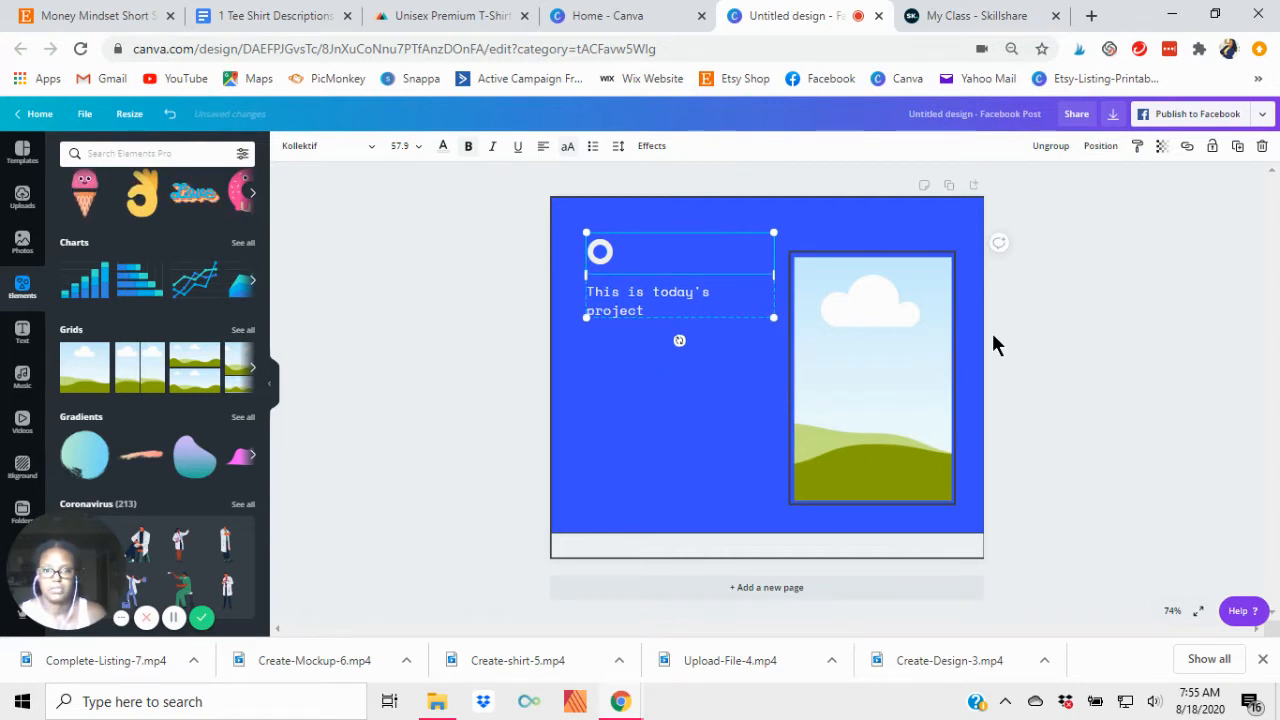
{"action": "key", "text": "BackSpace"}
{"action": "type", "text": "OPEN"}
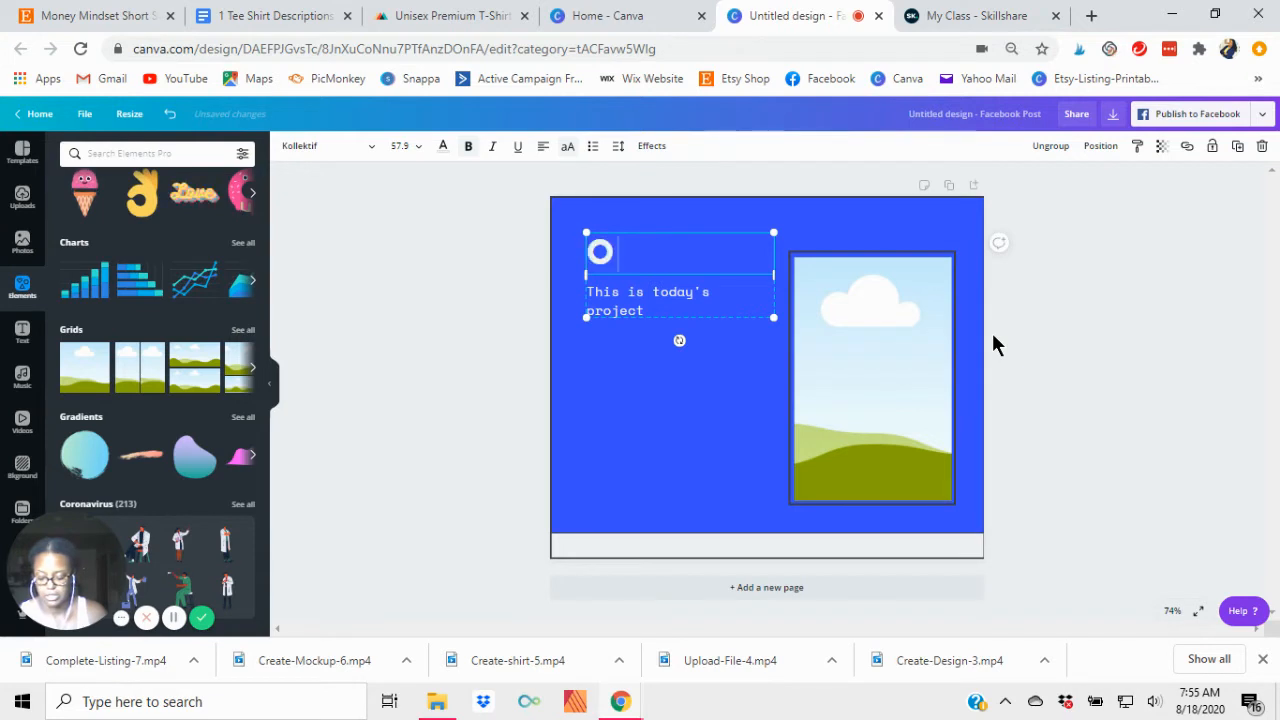
{"action": "type", "text": " THE "}
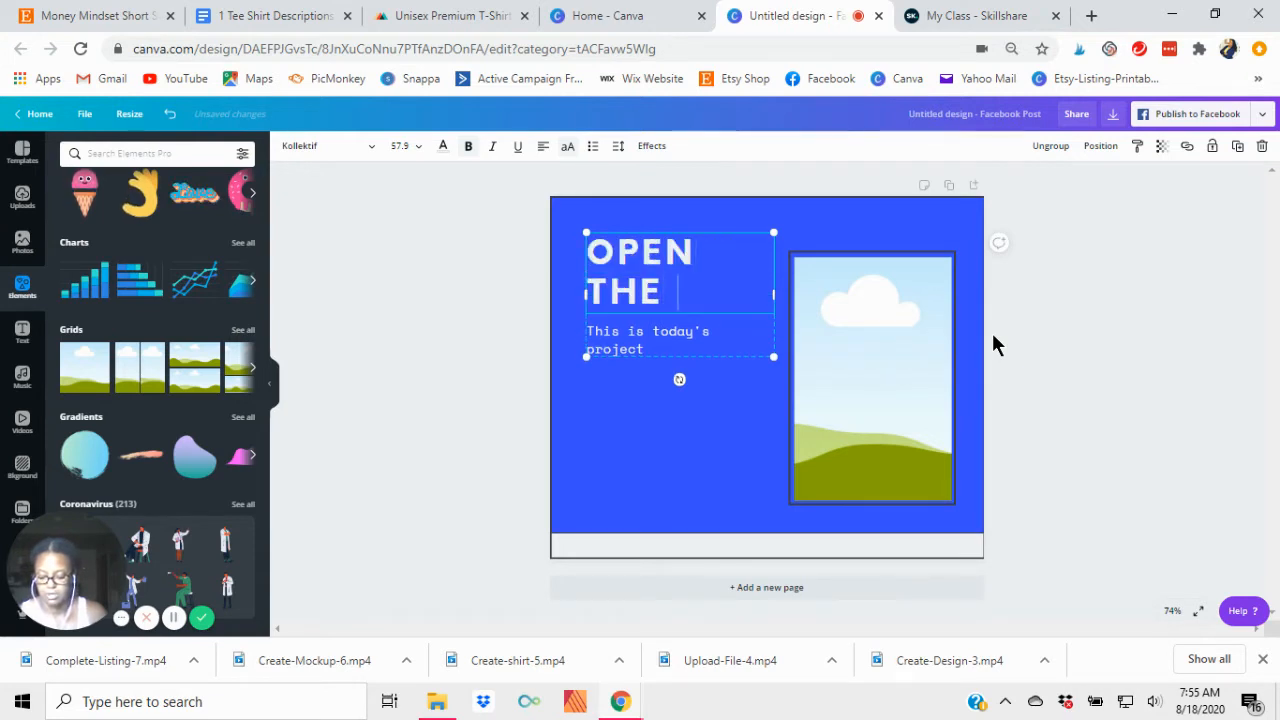
{"action": "type", "text": "DOOR TO MONEY"}
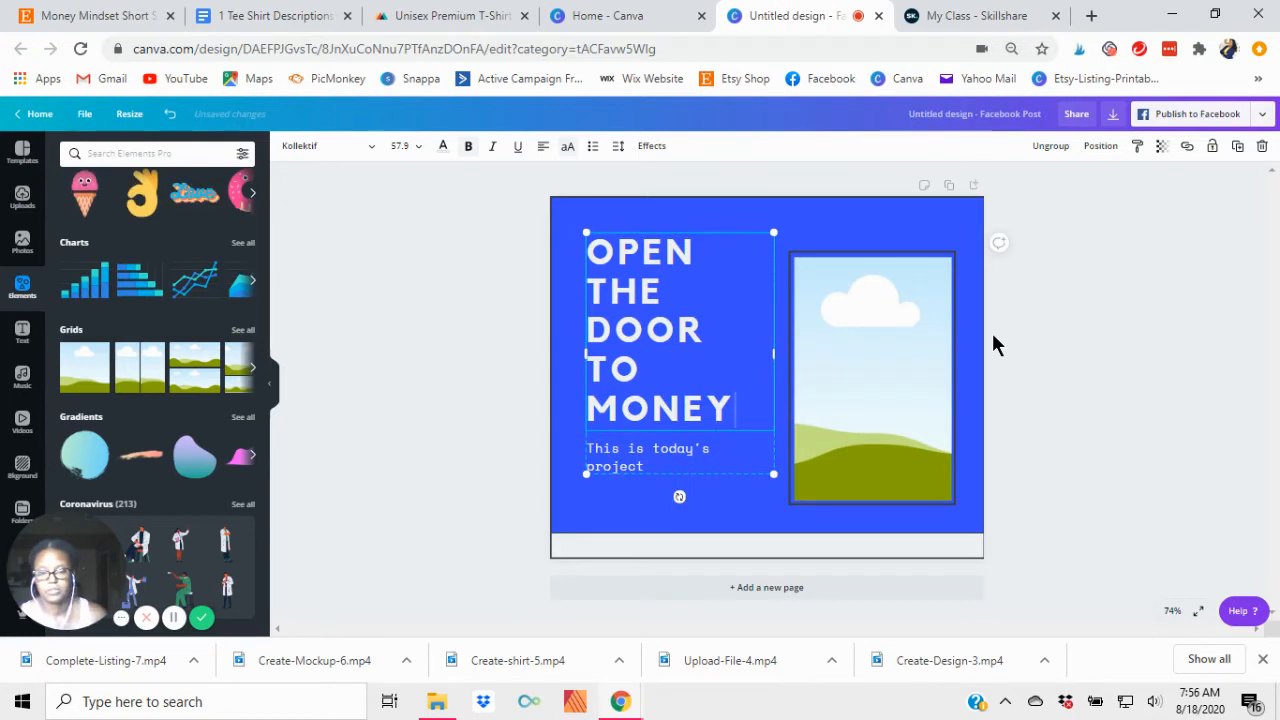
Find the Lemon Tuesday font by searching for "tuesday" and apply it to the heading
{"action": "left_click", "coordinate": [371, 149]}
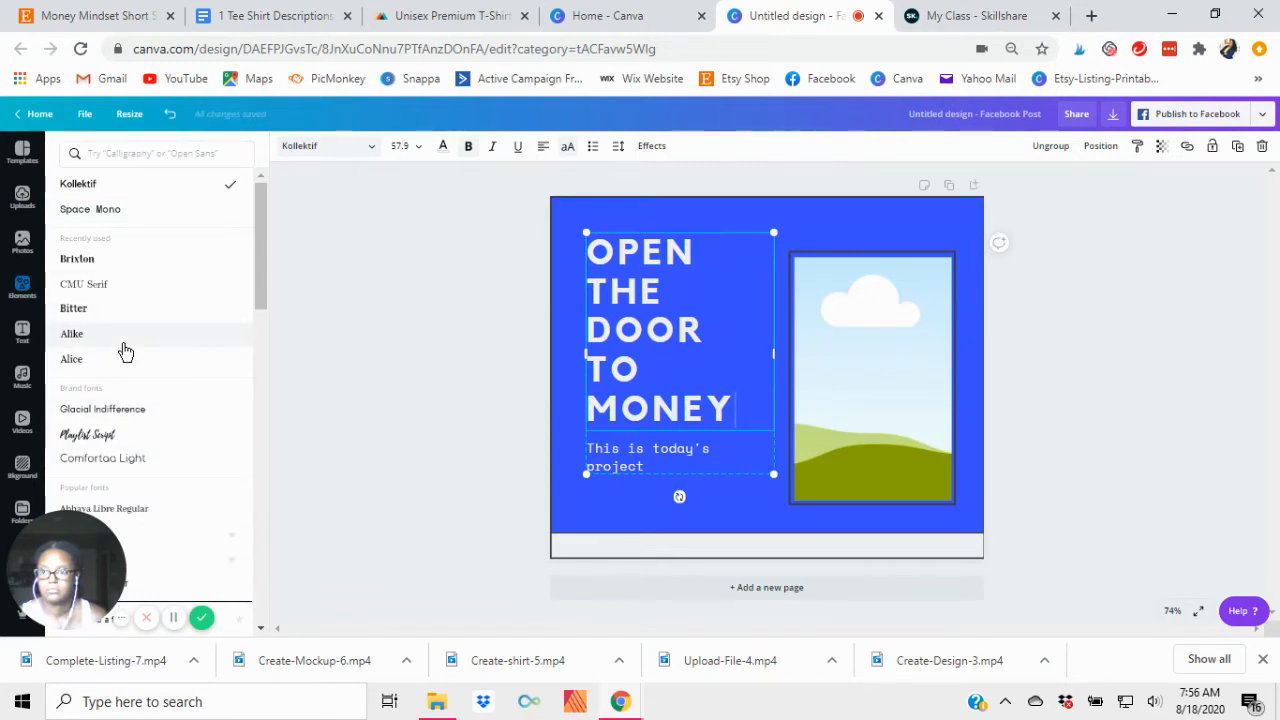
{"action": "left_click", "coordinate": [100, 153]}
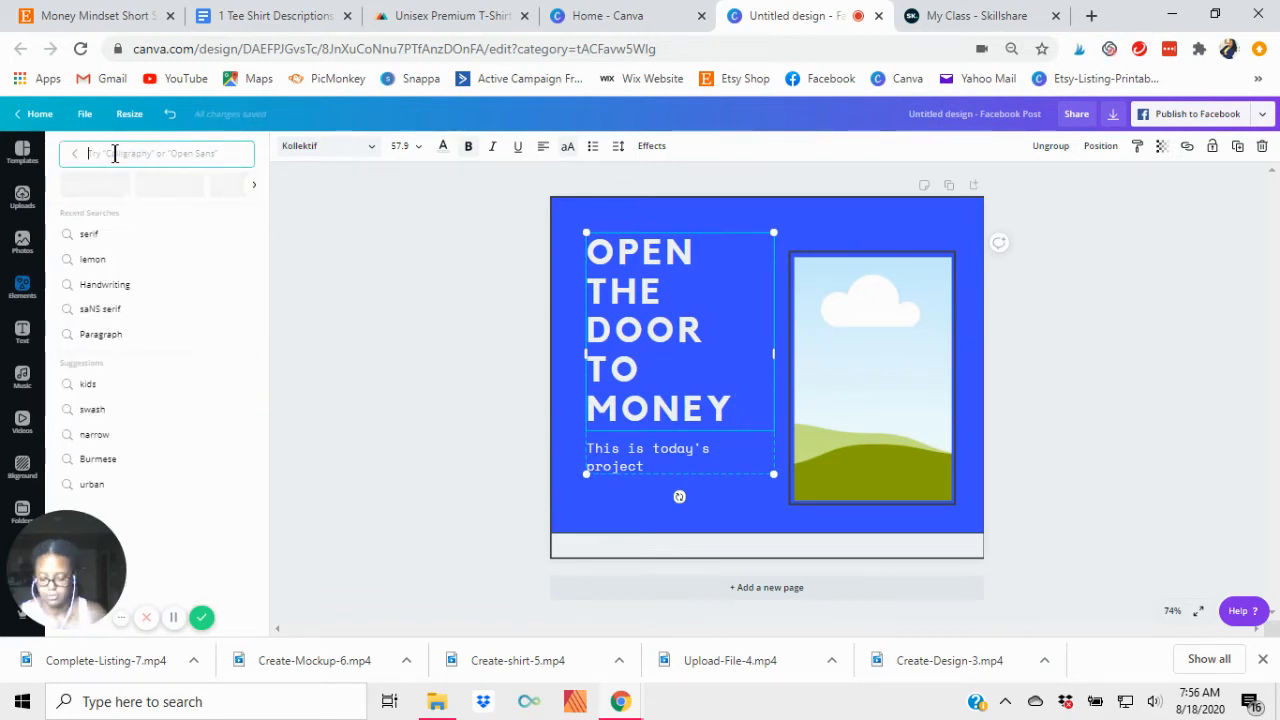
{"action": "type", "text": "tuesday"}
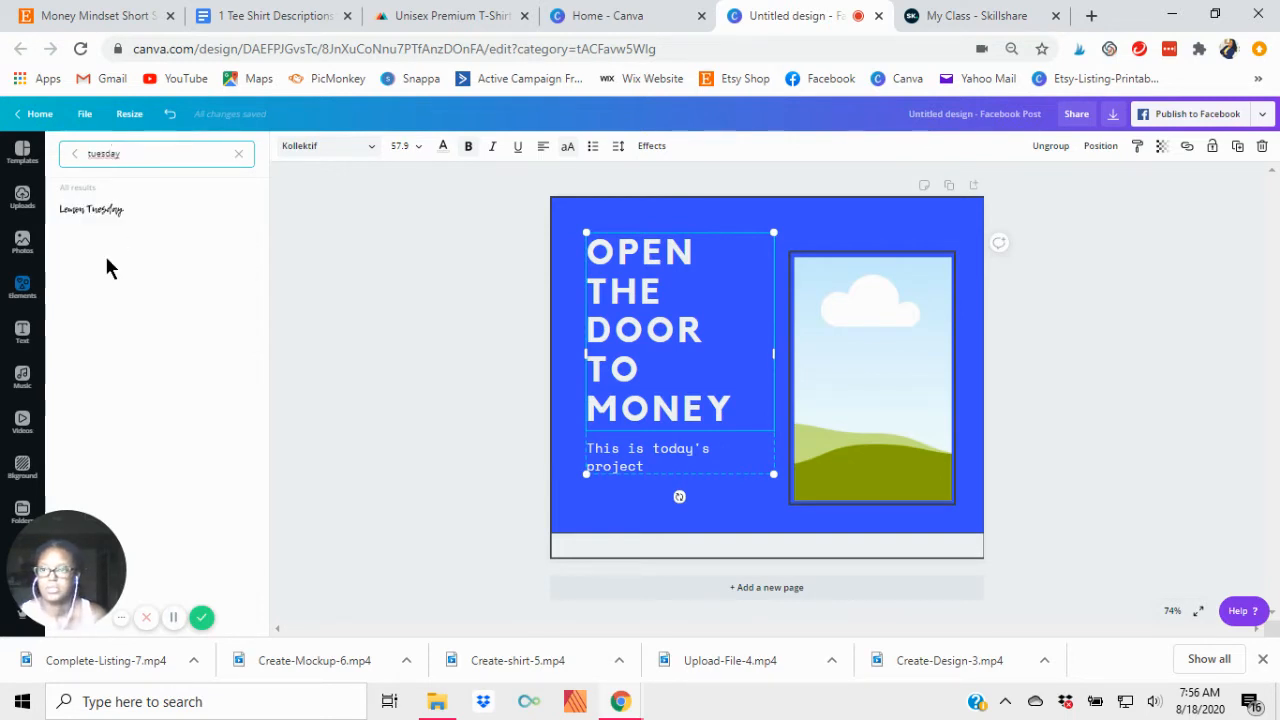
{"action": "left_click", "coordinate": [116, 211]}
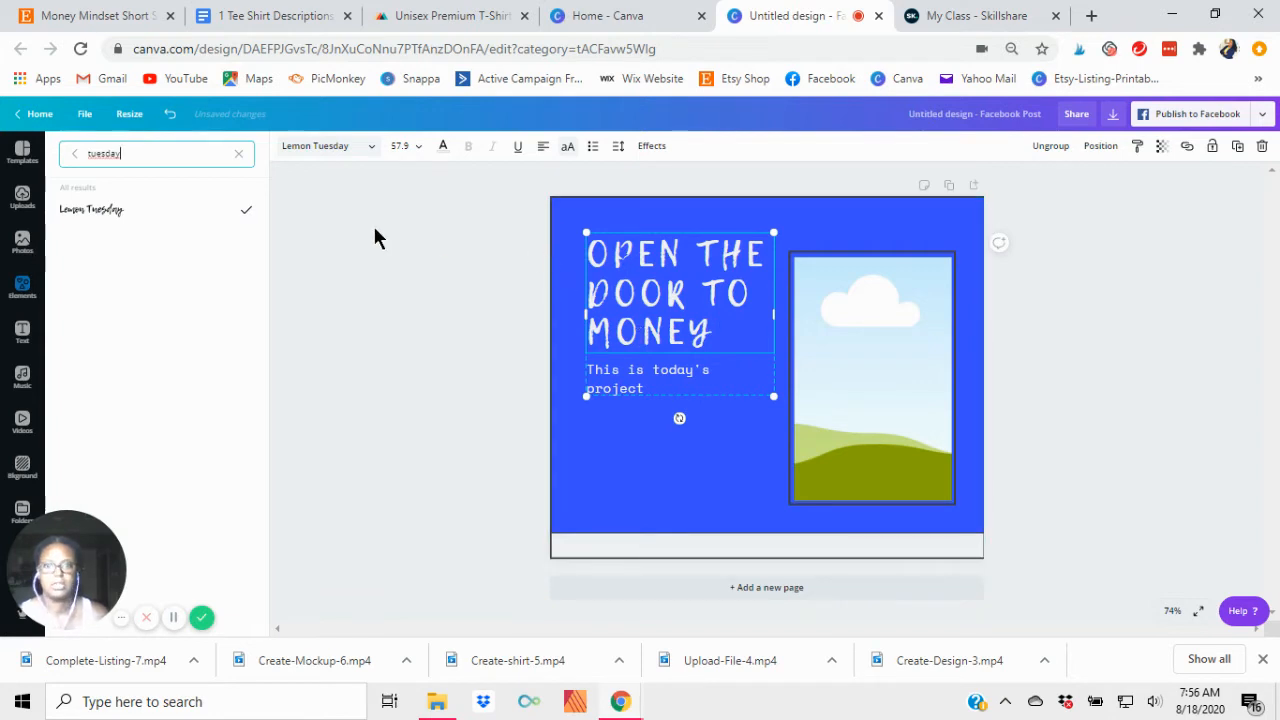
{"action": "left_click", "coordinate": [664, 374]}
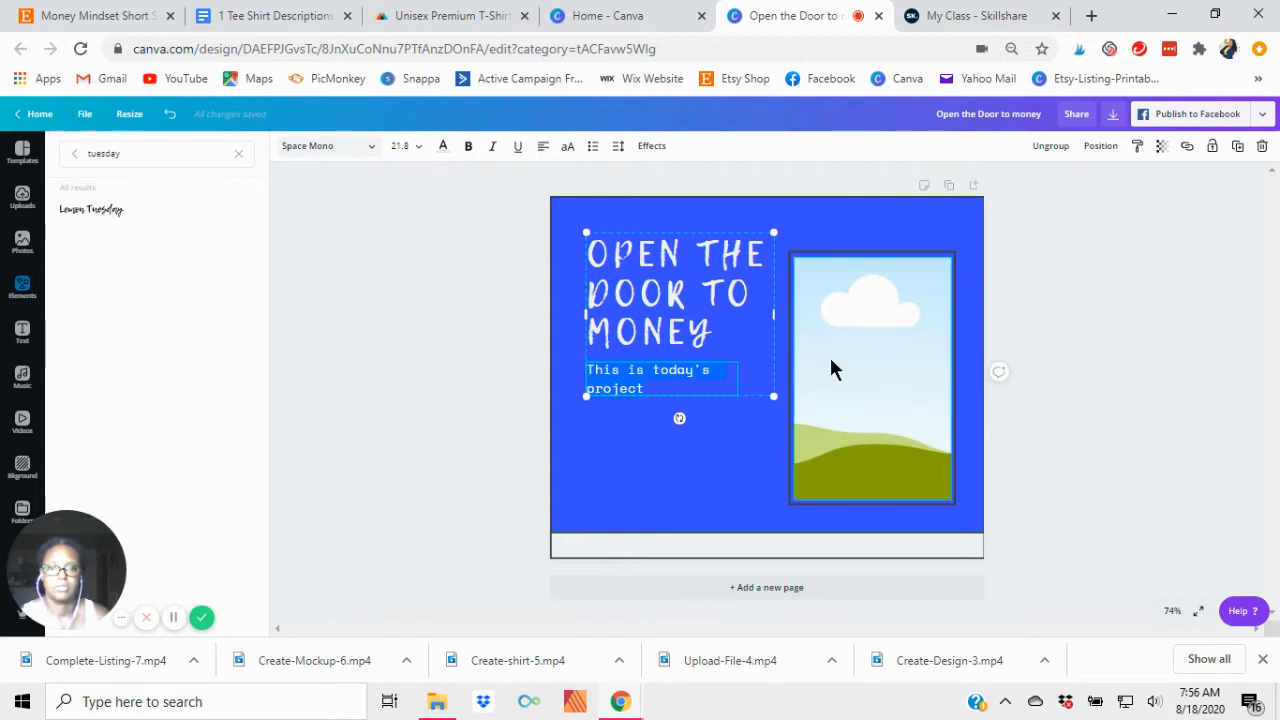
{"action": "left_click", "coordinate": [457, 414]}
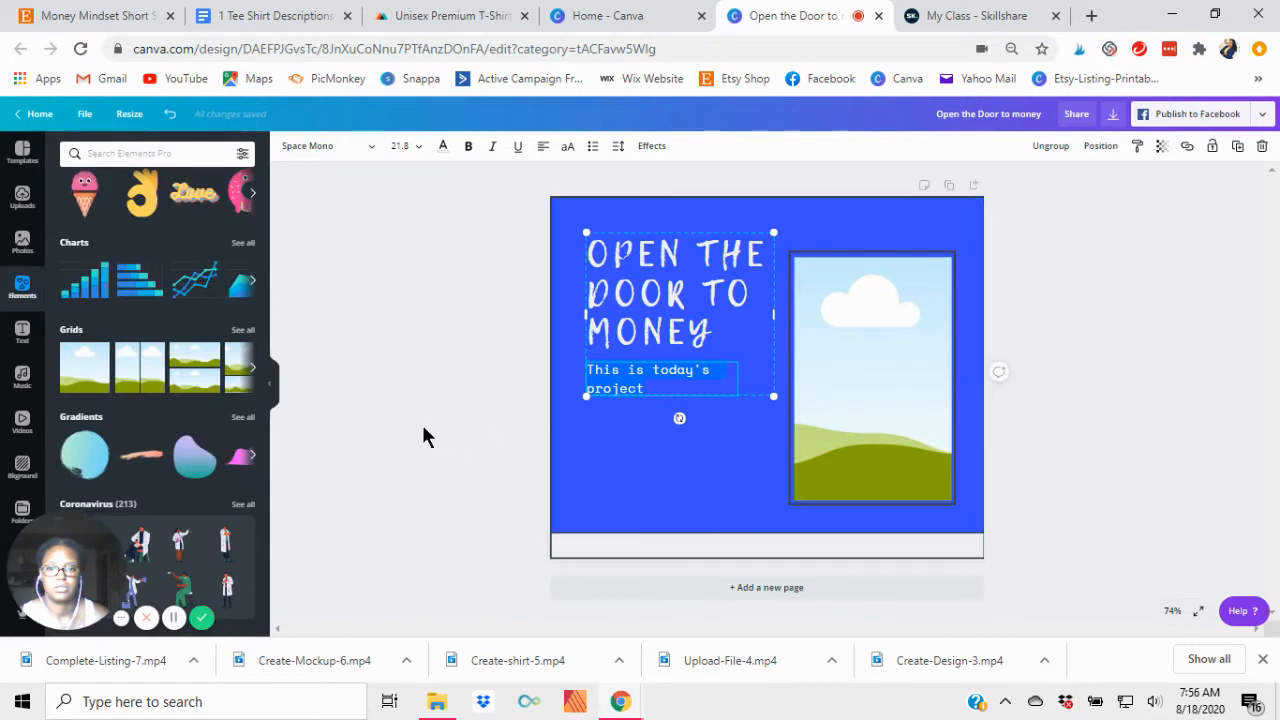
{"action": "left_click", "coordinate": [422, 426]}
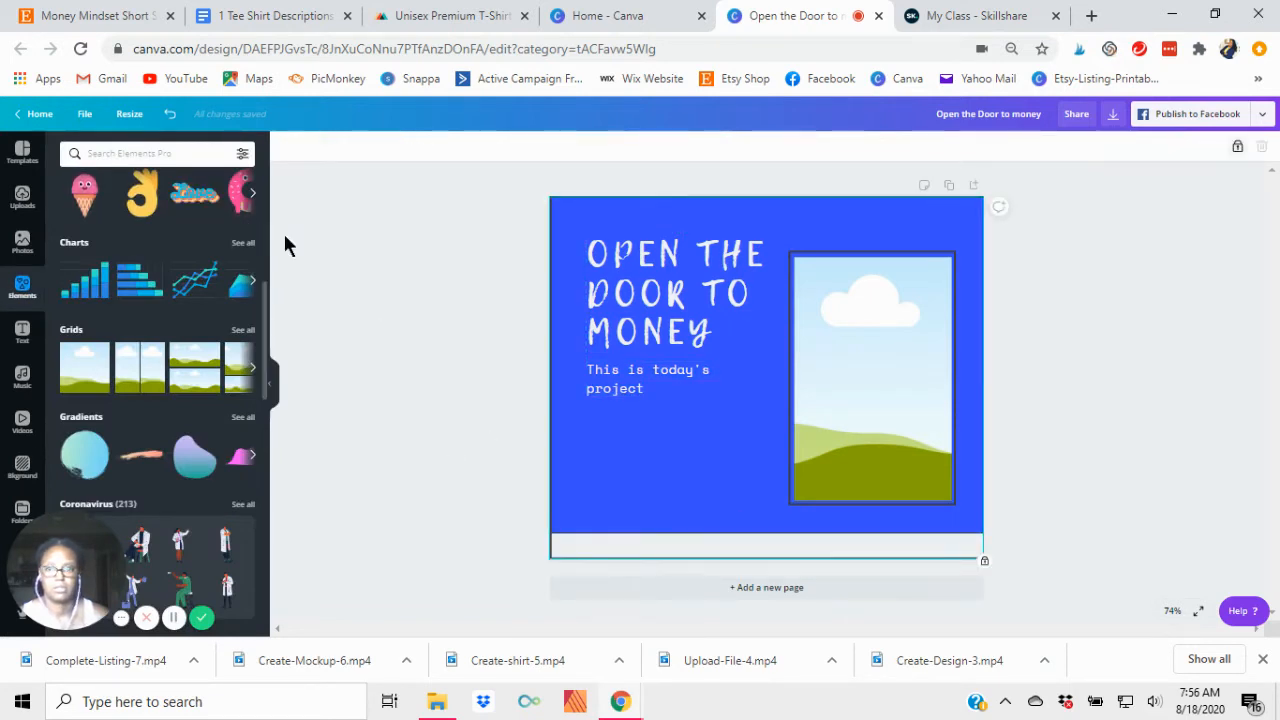
{"action": "left_click", "coordinate": [722, 556]}
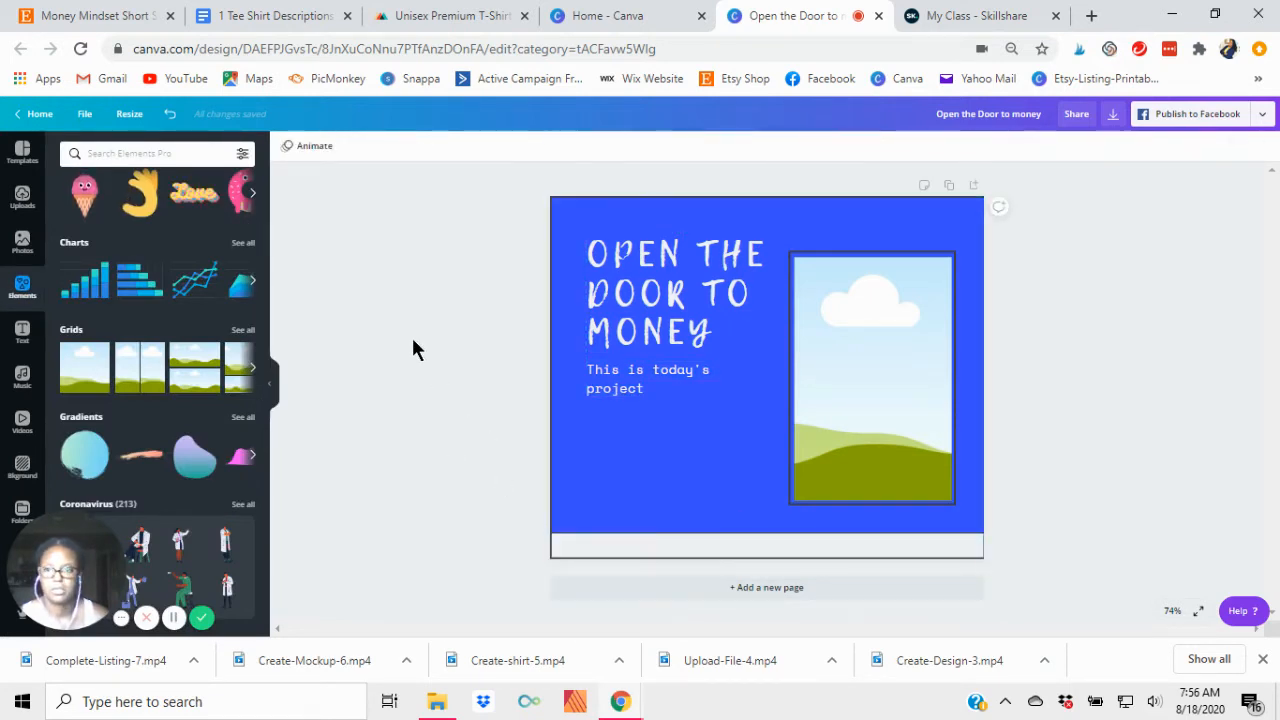
Add a body text box on the light strip below the blue area, reading "BoldWorldPlanners.com"
{"action": "left_click", "coordinate": [24, 331]}
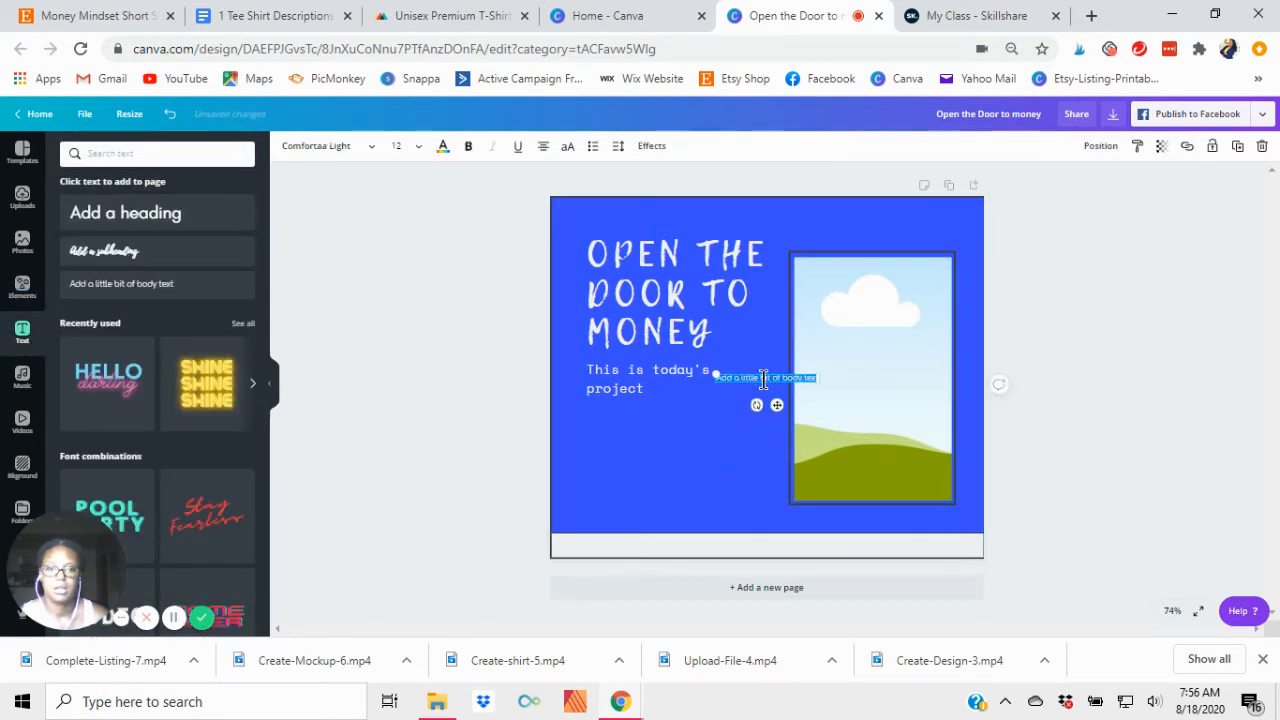
{"action": "left_click_drag", "start_coordinate": [776, 404], "coordinate": [774, 574]}
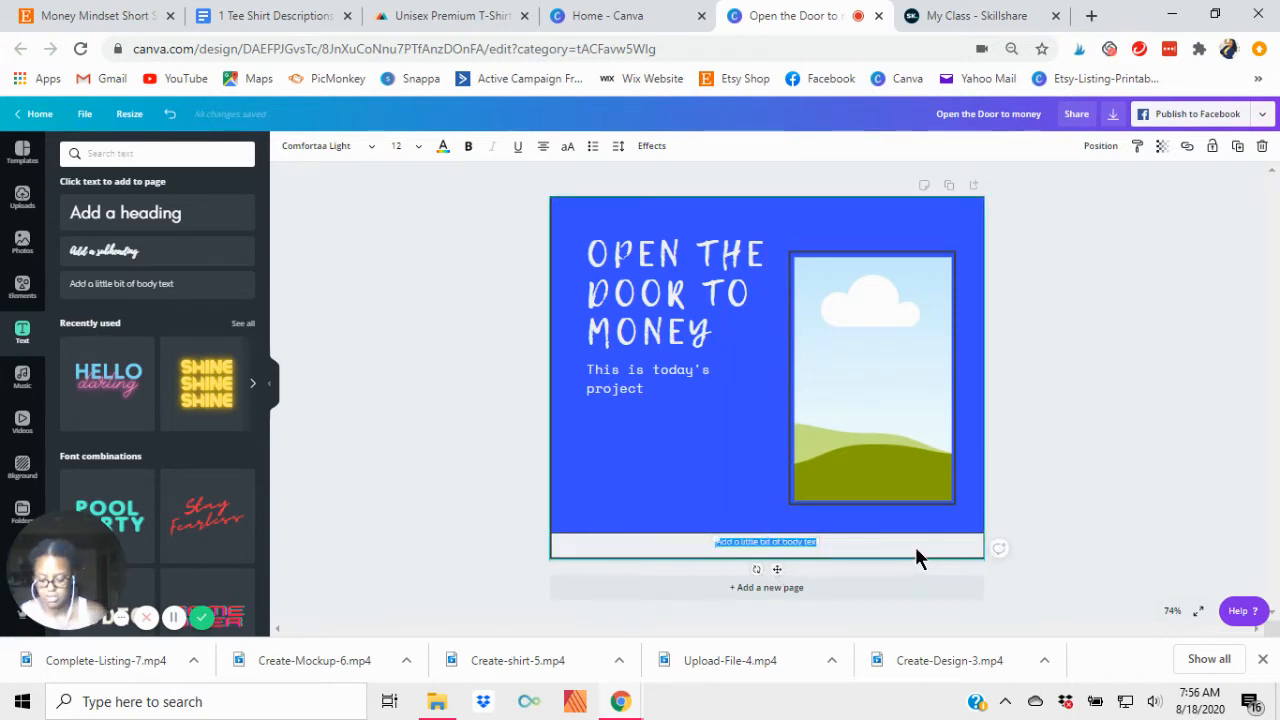
{"action": "key", "text": "BackSpace"}
{"action": "type", "text": "..."}
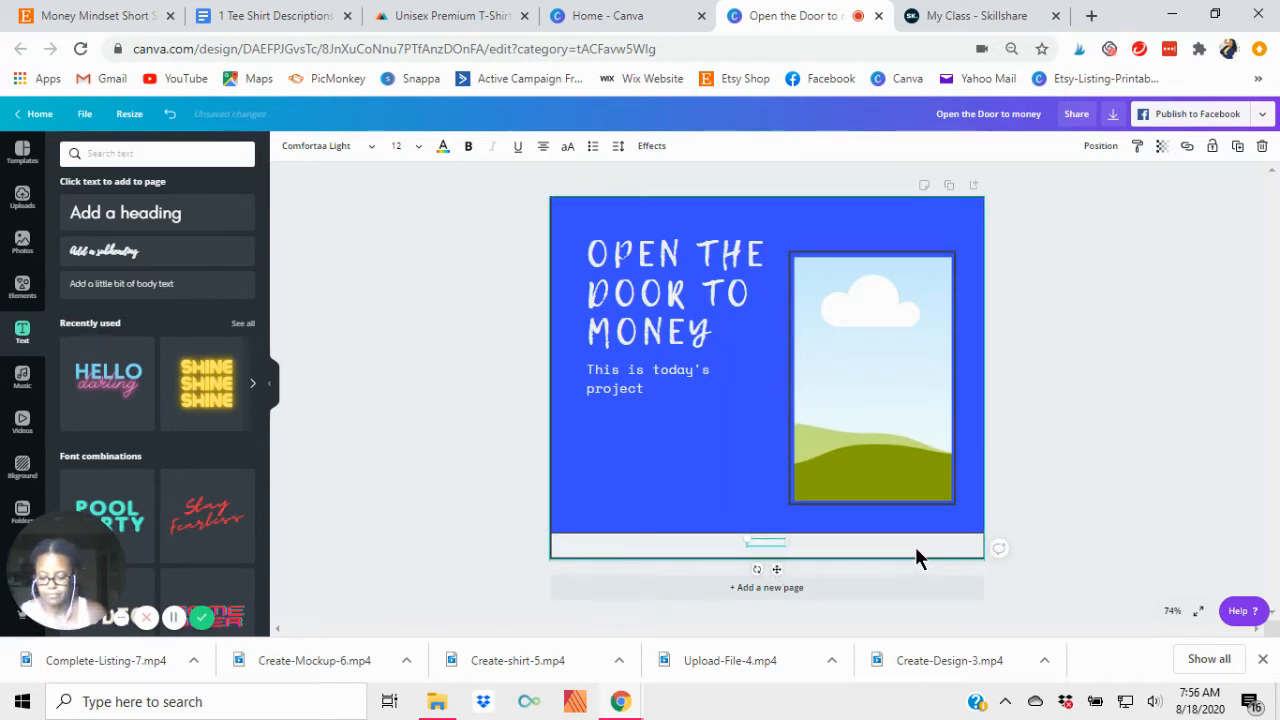
{"action": "type", "text": "..."}
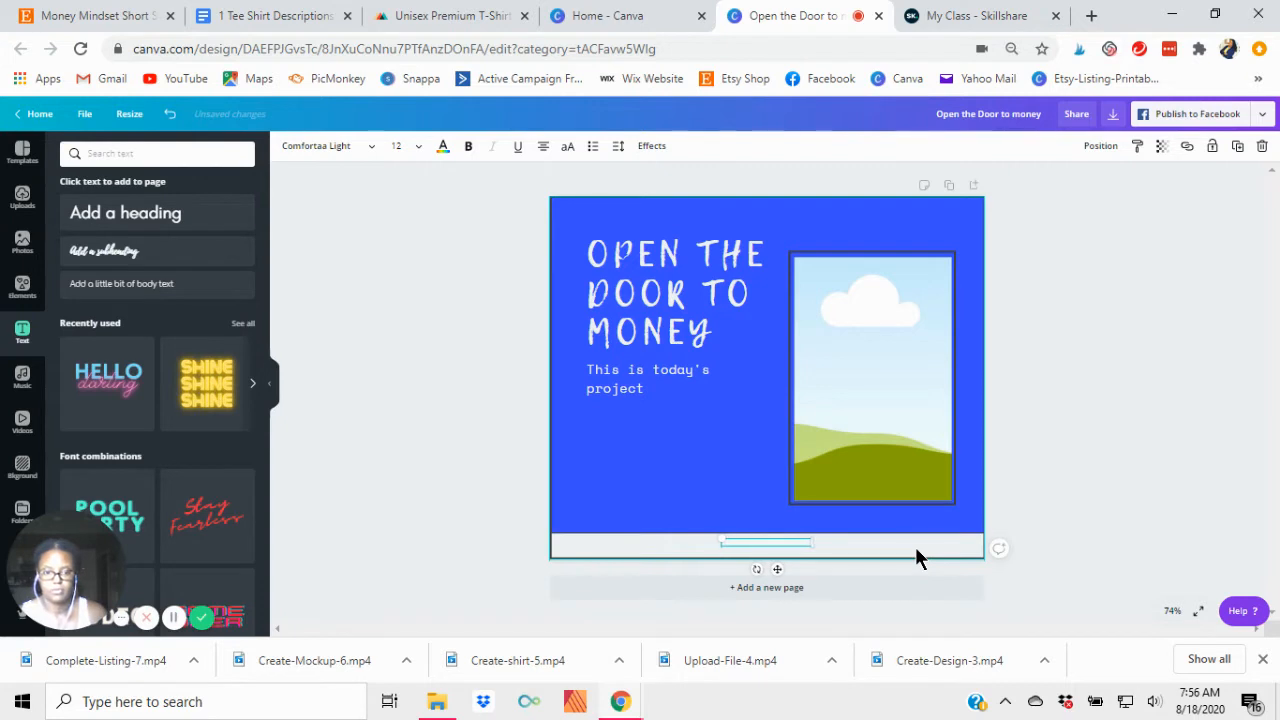
Color the website text black from the brand palette and set its font size to 16
{"action": "left_click", "coordinate": [443, 146]}
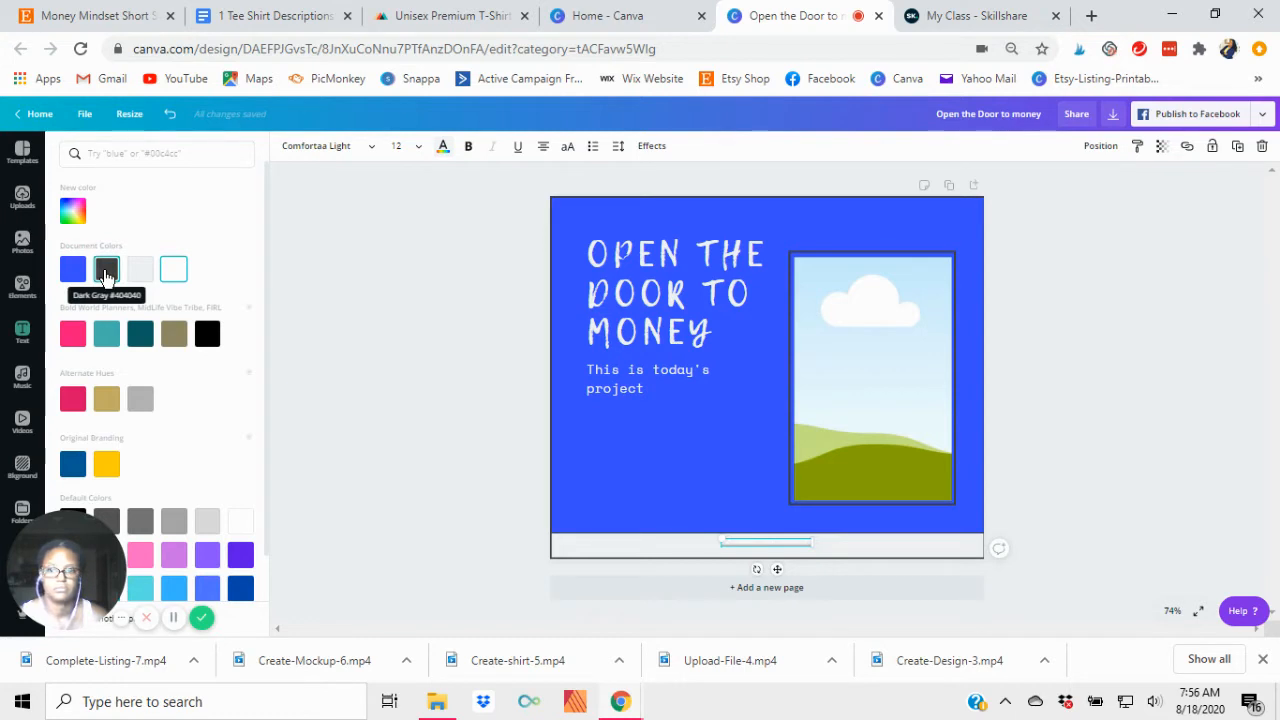
{"action": "left_click", "coordinate": [207, 338]}
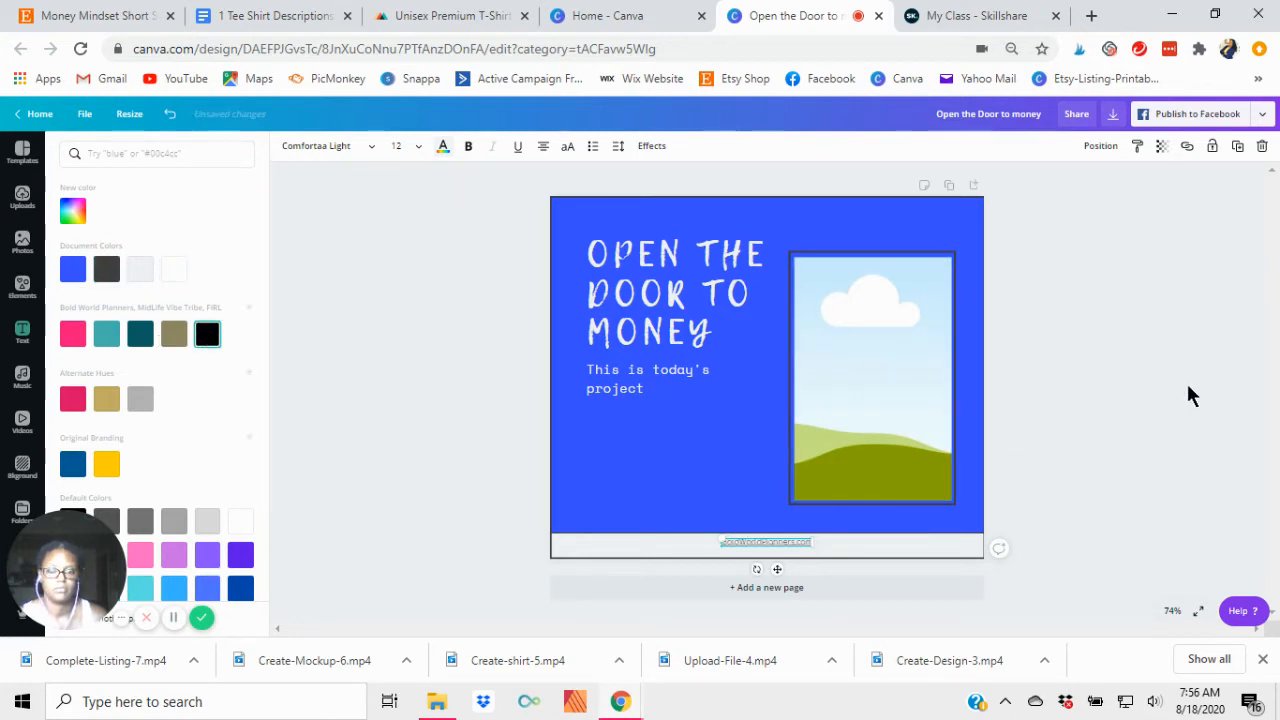
{"action": "left_click", "coordinate": [420, 149]}
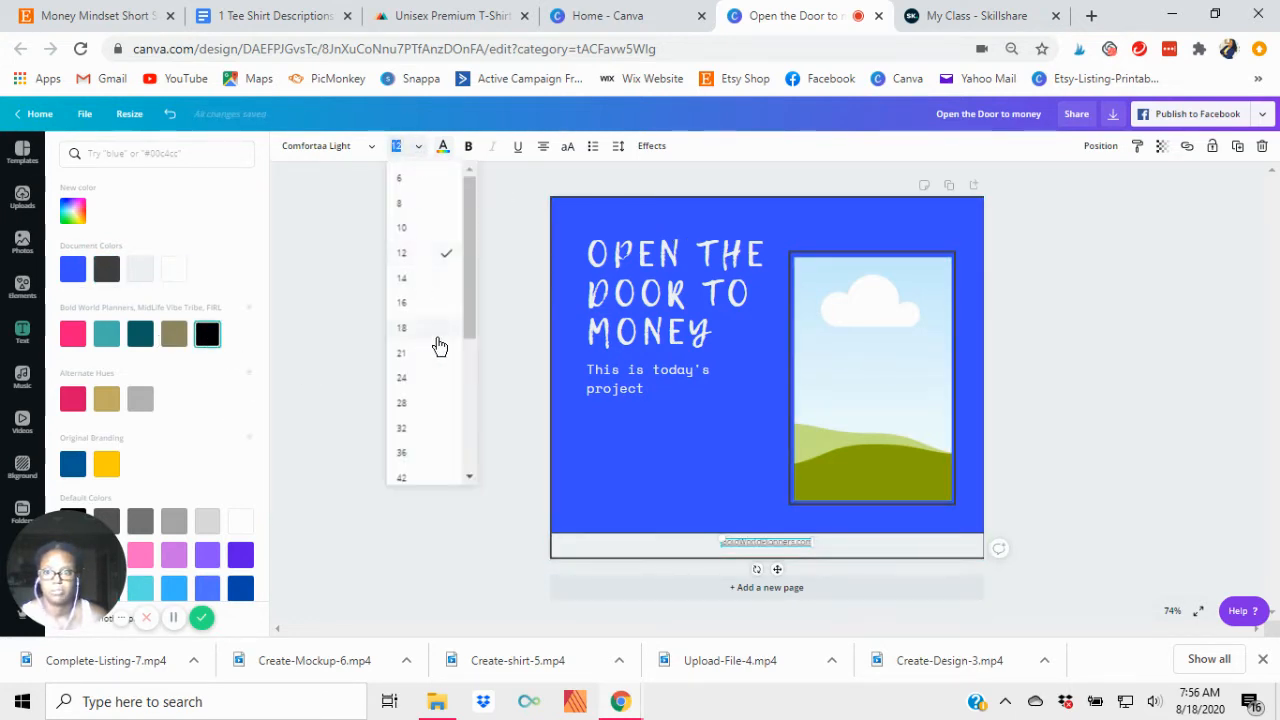
{"action": "left_click", "coordinate": [402, 303]}
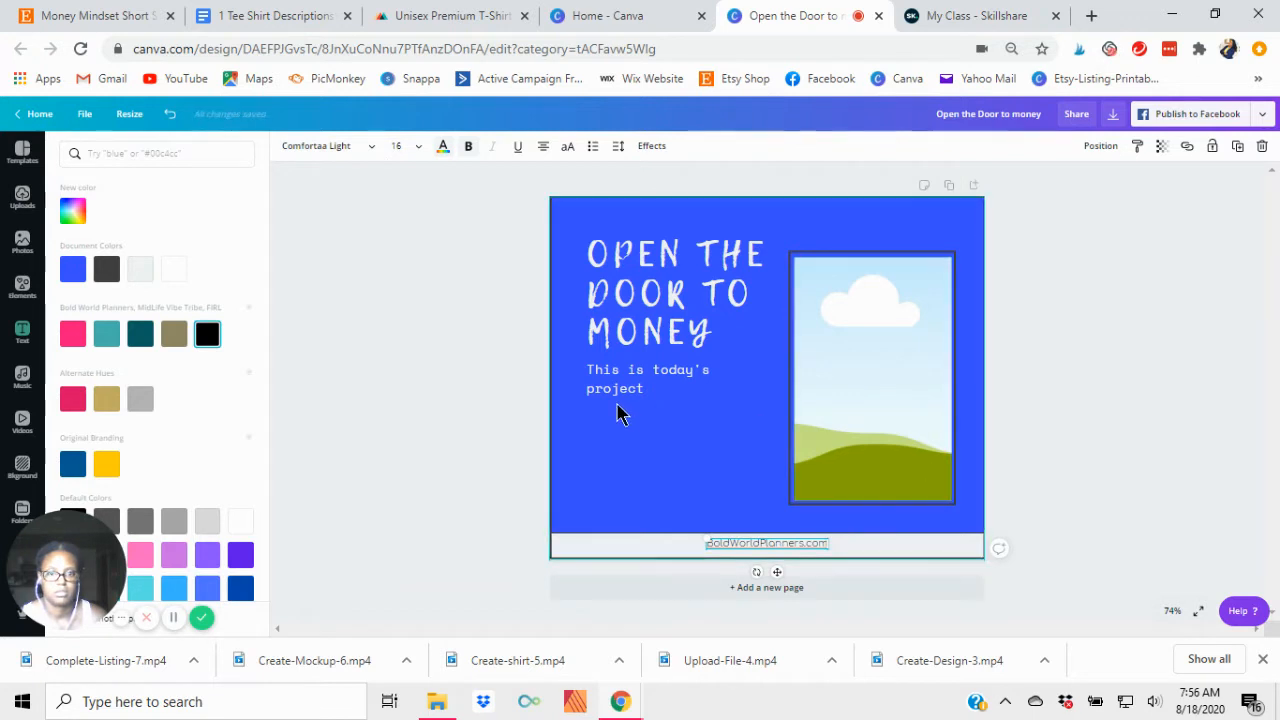
{"action": "left_click", "coordinate": [443, 444]}
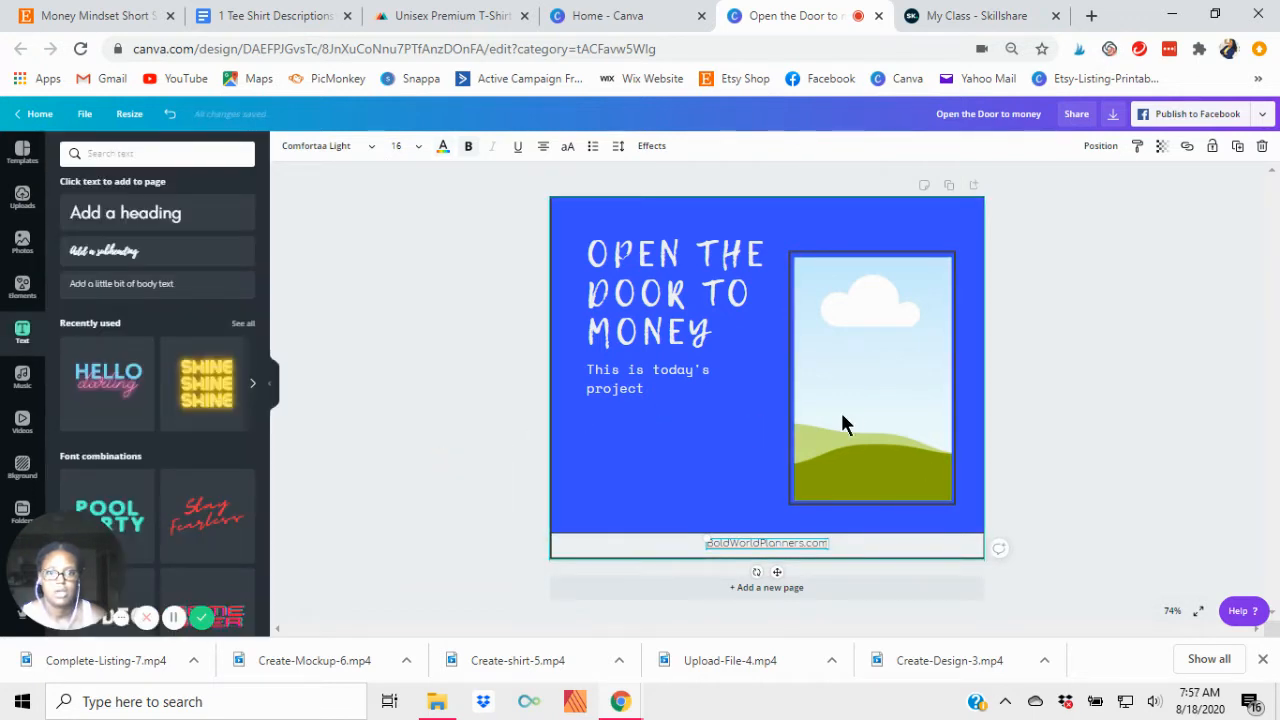
Unlock the dark border around the page and send it one layer backward
{"action": "left_click", "coordinate": [614, 497]}
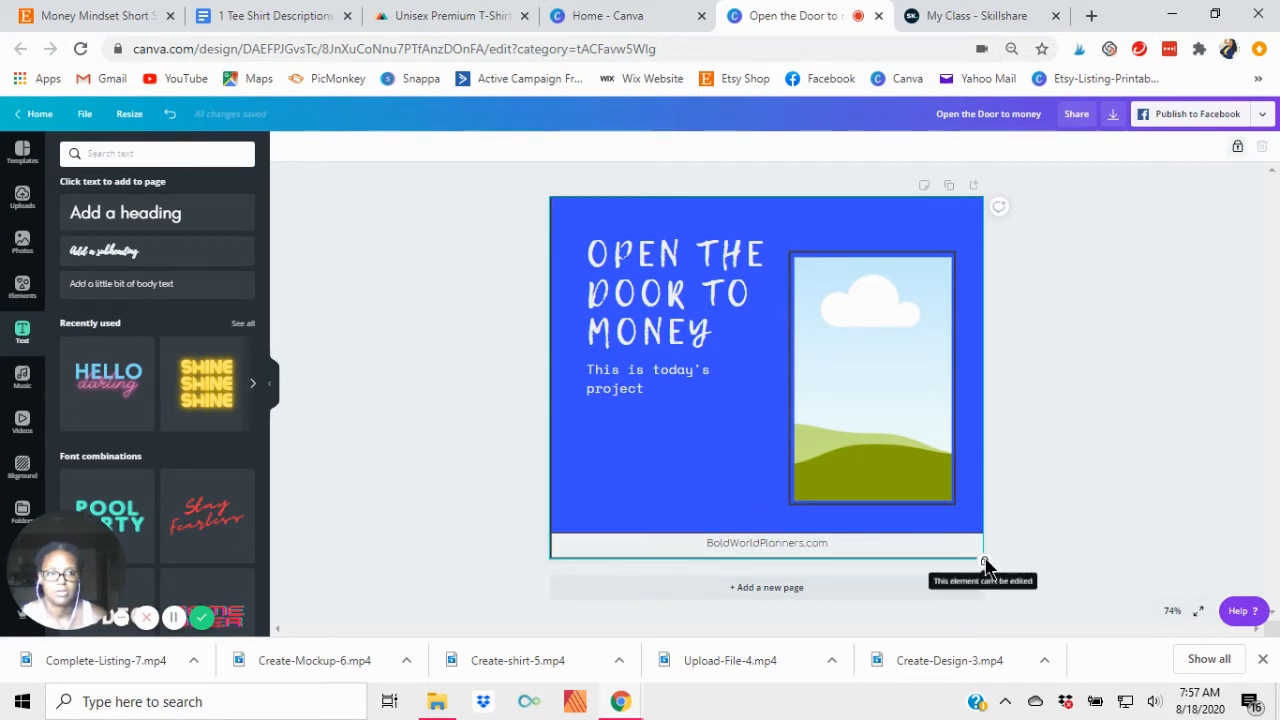
{"action": "left_click", "coordinate": [1238, 150]}
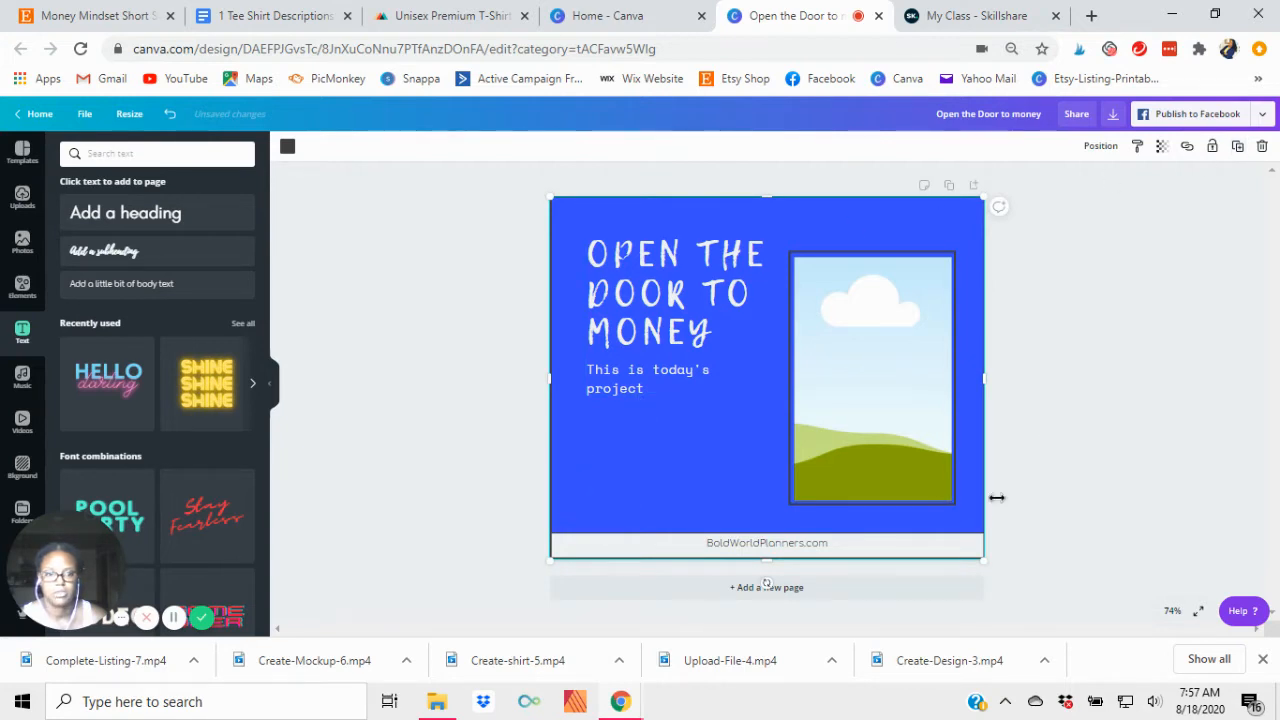
{"action": "left_click", "coordinate": [470, 380]}
{"action": "left_click", "coordinate": [582, 198]}
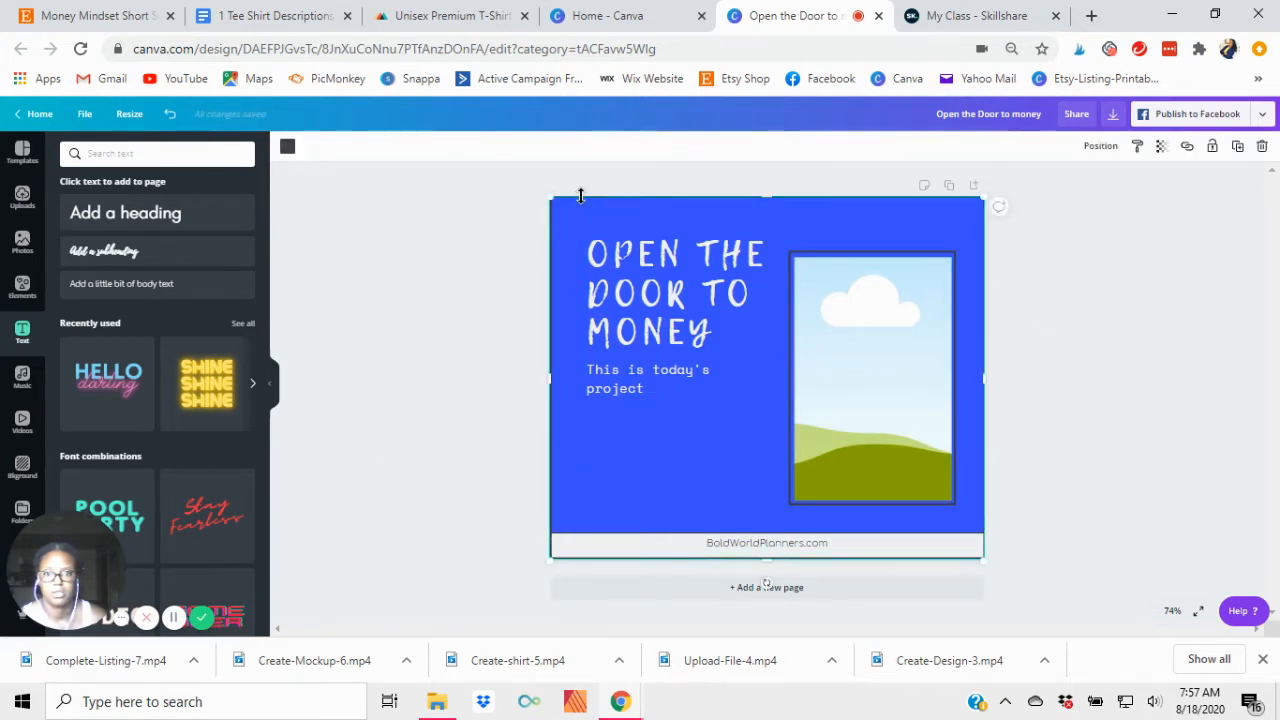
{"action": "left_click_drag", "start_coordinate": [582, 197], "coordinate": [610, 197]}
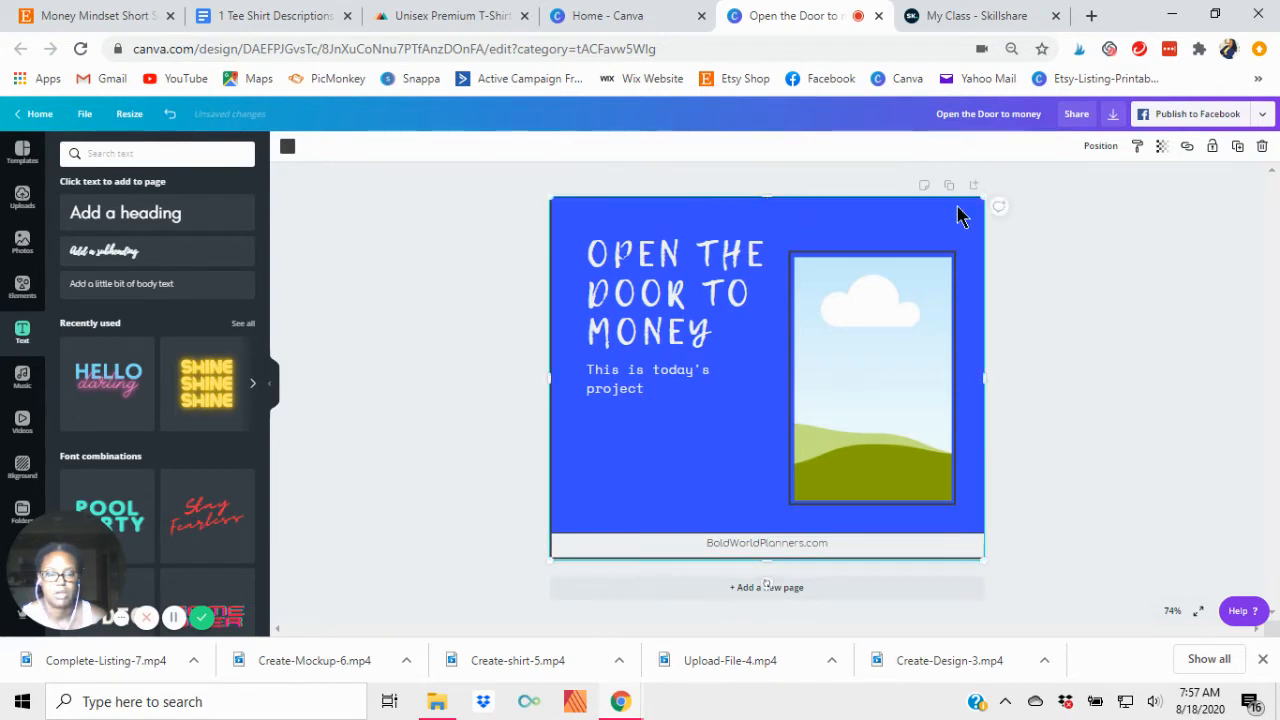
{"action": "left_click", "coordinate": [1104, 148]}
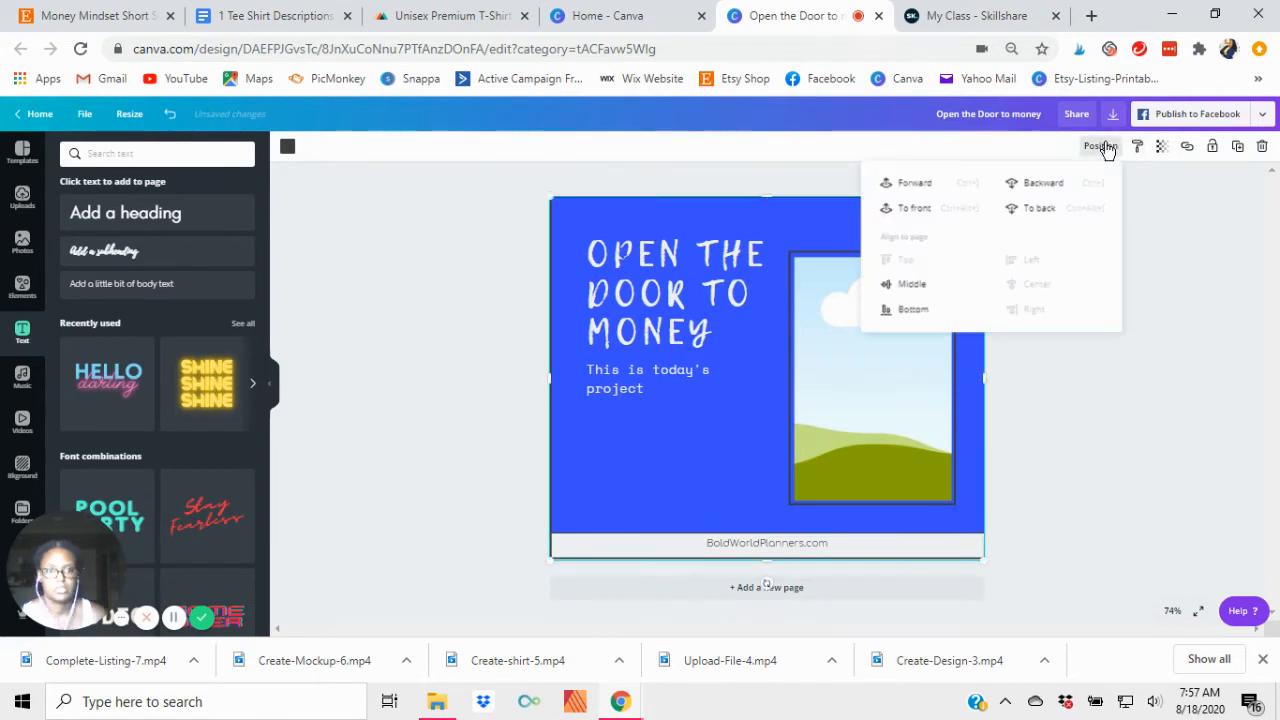
{"action": "left_click", "coordinate": [1041, 188]}
{"action": "left_click", "coordinate": [408, 405]}
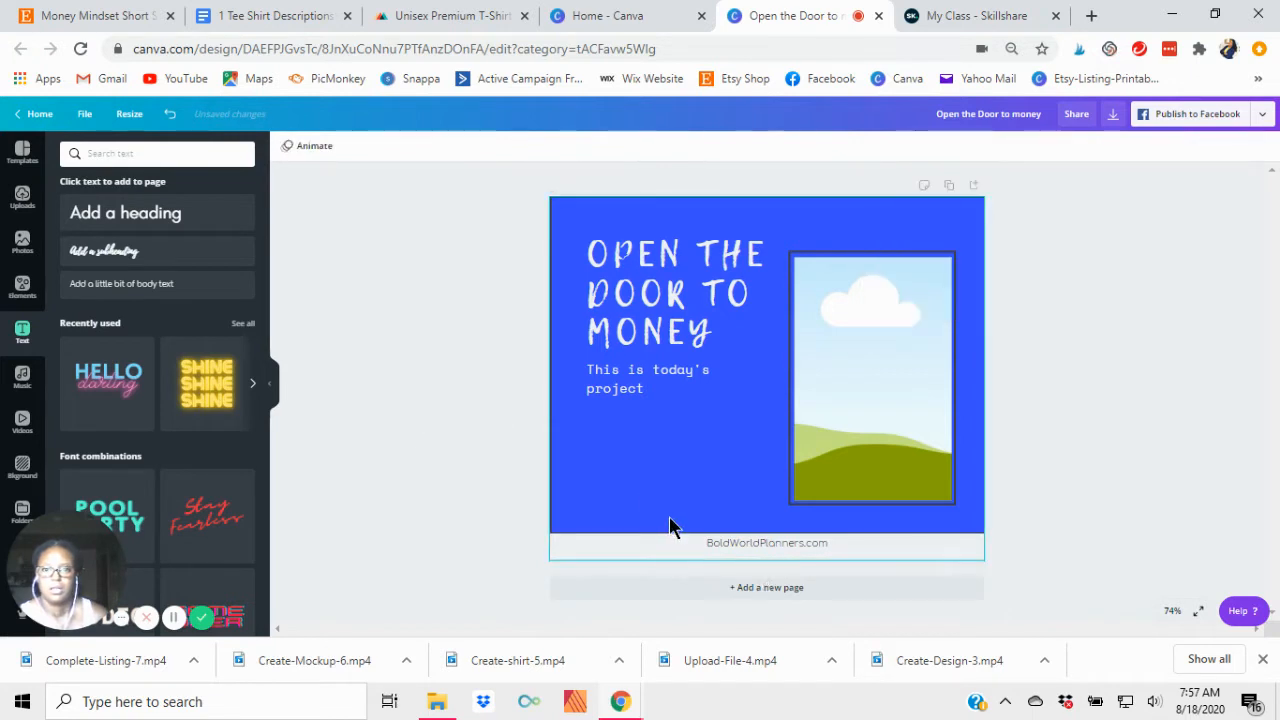
Move the light footer strip up slightly so it sits within the page, and set the website text's font size to 18
{"action": "left_click", "coordinate": [649, 551]}
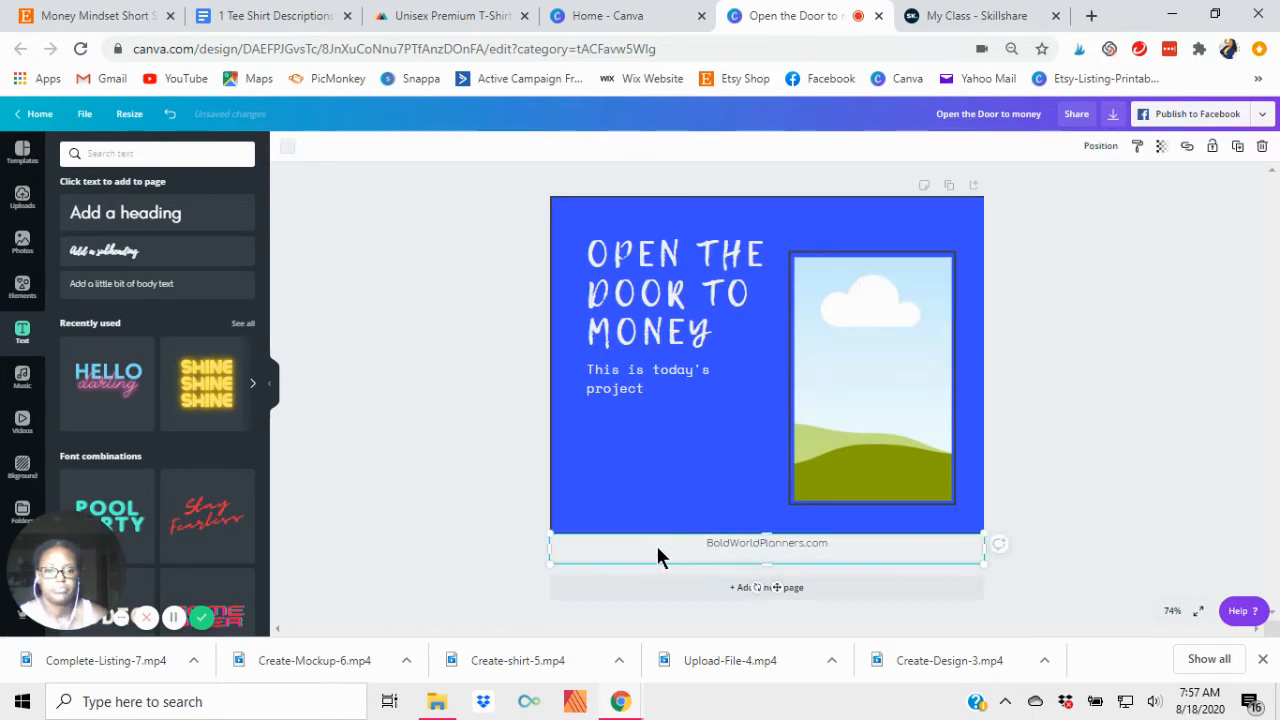
{"action": "left_click_drag", "start_coordinate": [657, 555], "coordinate": [656, 541]}
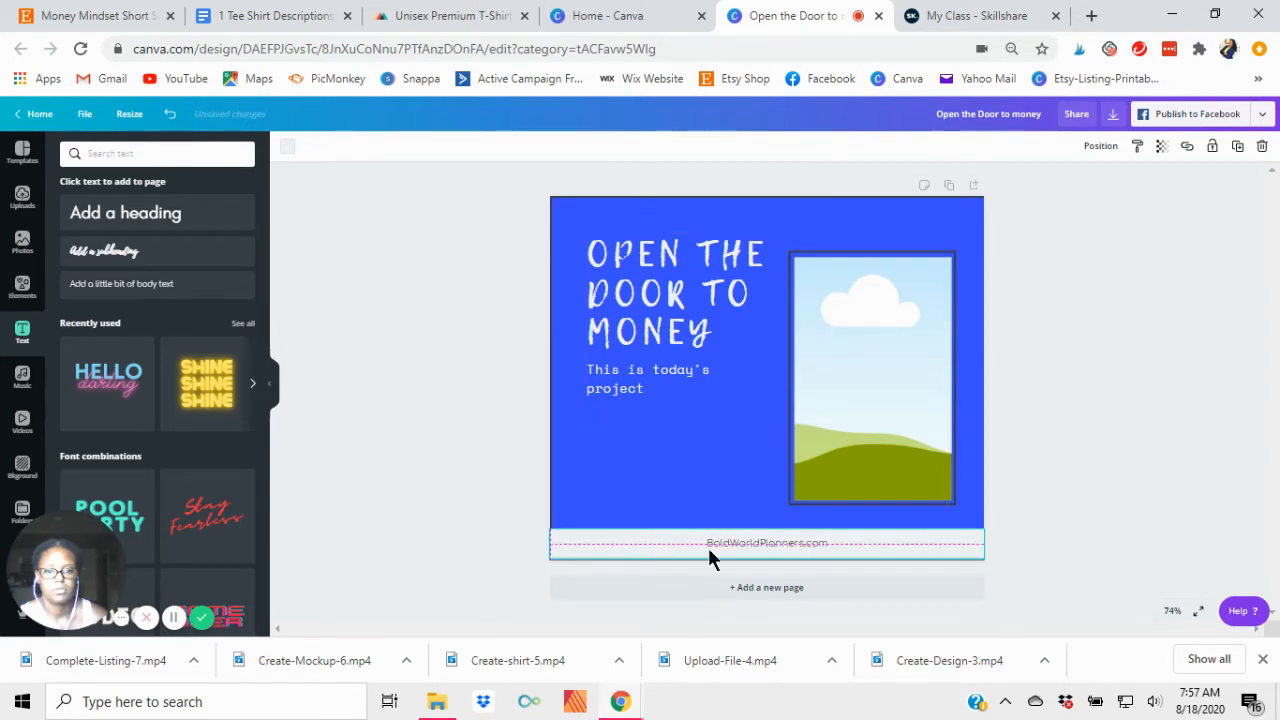
{"action": "double_click", "coordinate": [782, 542]}
{"action": "left_click", "coordinate": [419, 147]}
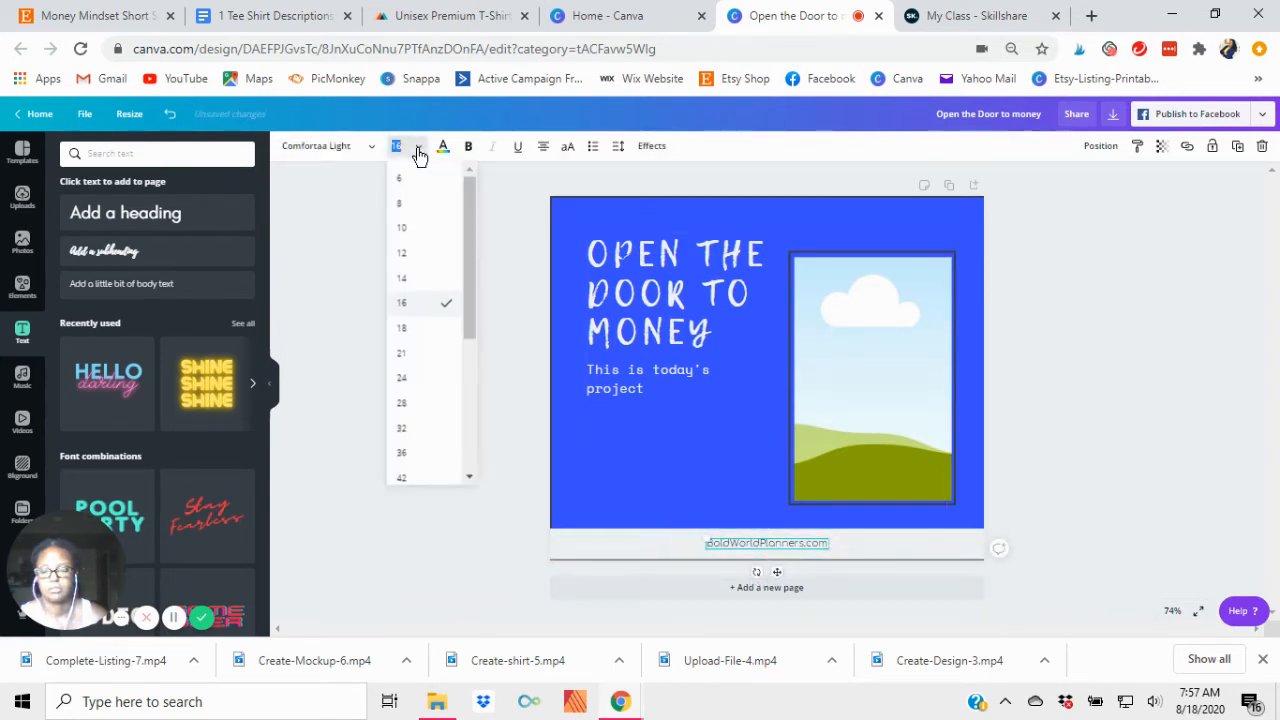
{"action": "left_click", "coordinate": [414, 333]}
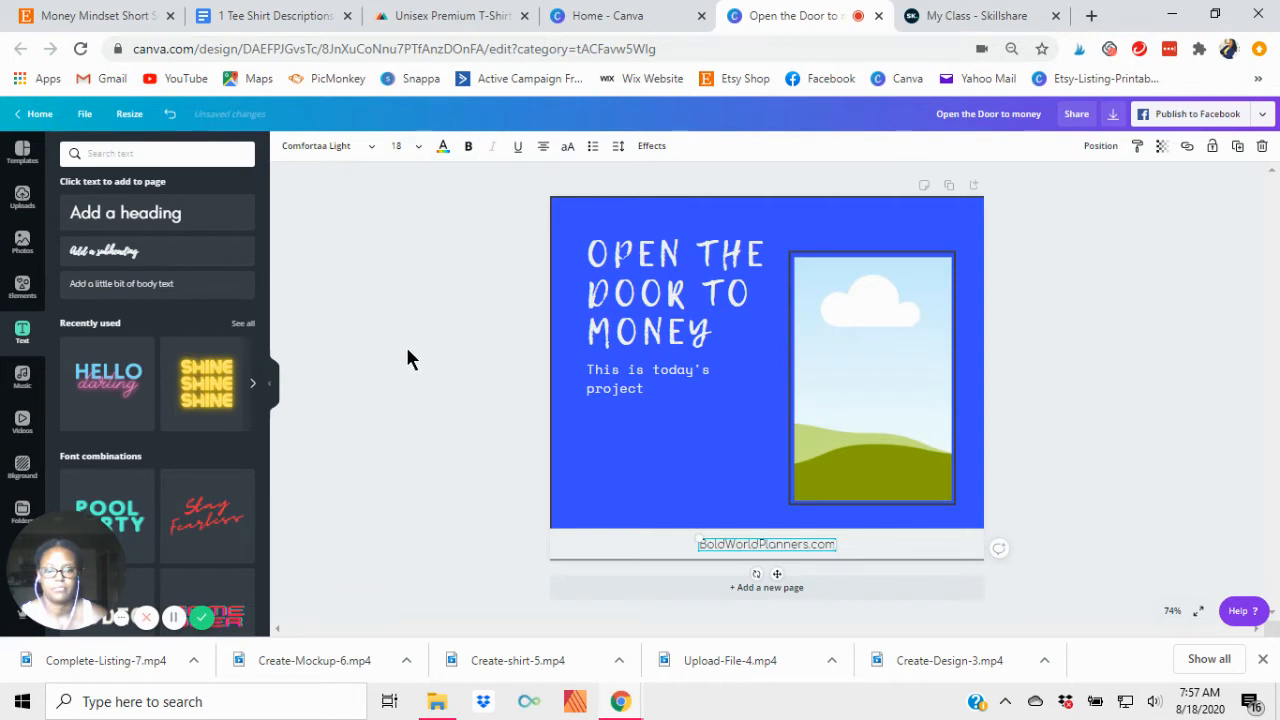
{"action": "left_click", "coordinate": [406, 350]}
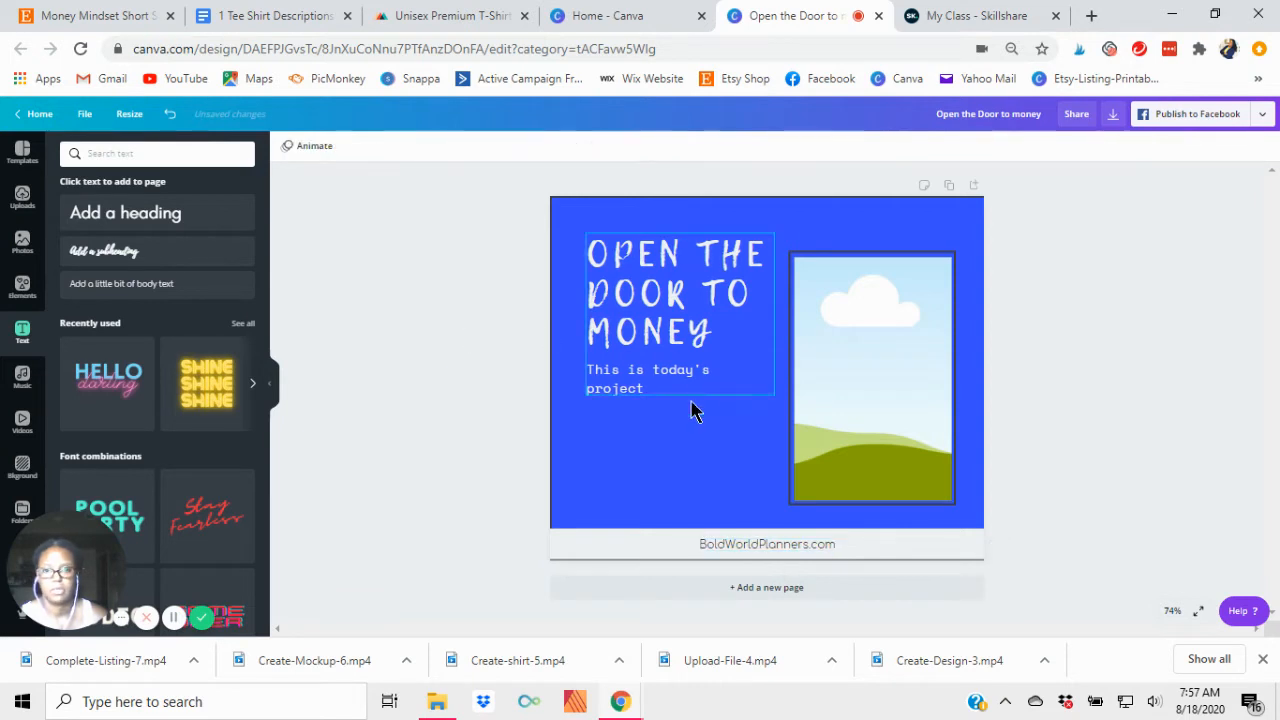
Delete the dark border surrounding the whole page
{"action": "left_click", "coordinate": [745, 515]}
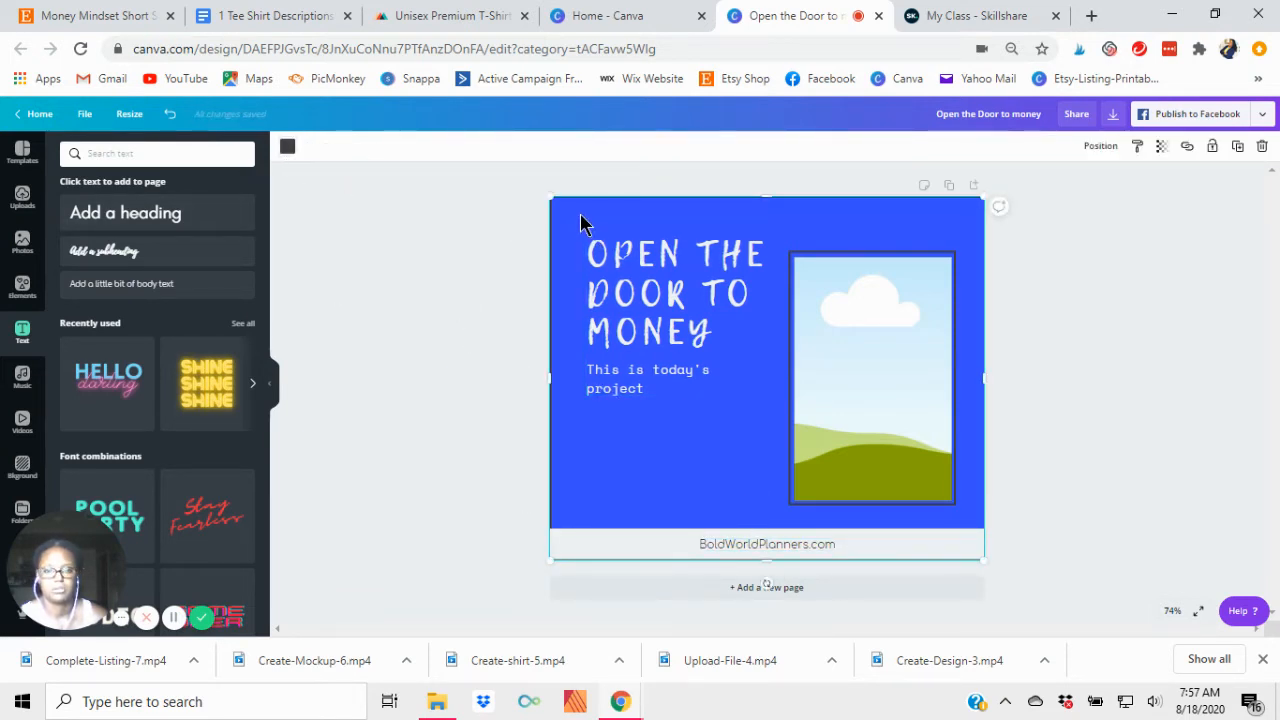
{"action": "left_click", "coordinate": [1106, 150]}
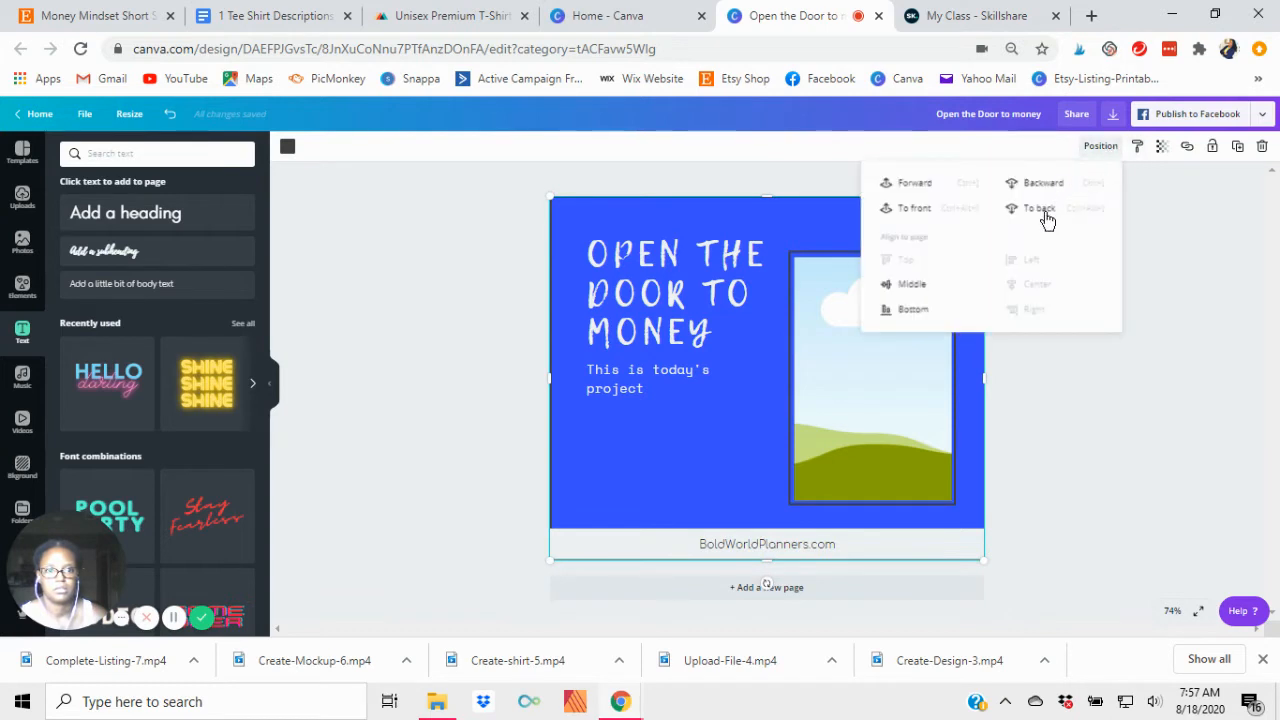
{"action": "left_click", "coordinate": [431, 311]}
{"action": "left_click", "coordinate": [657, 225]}
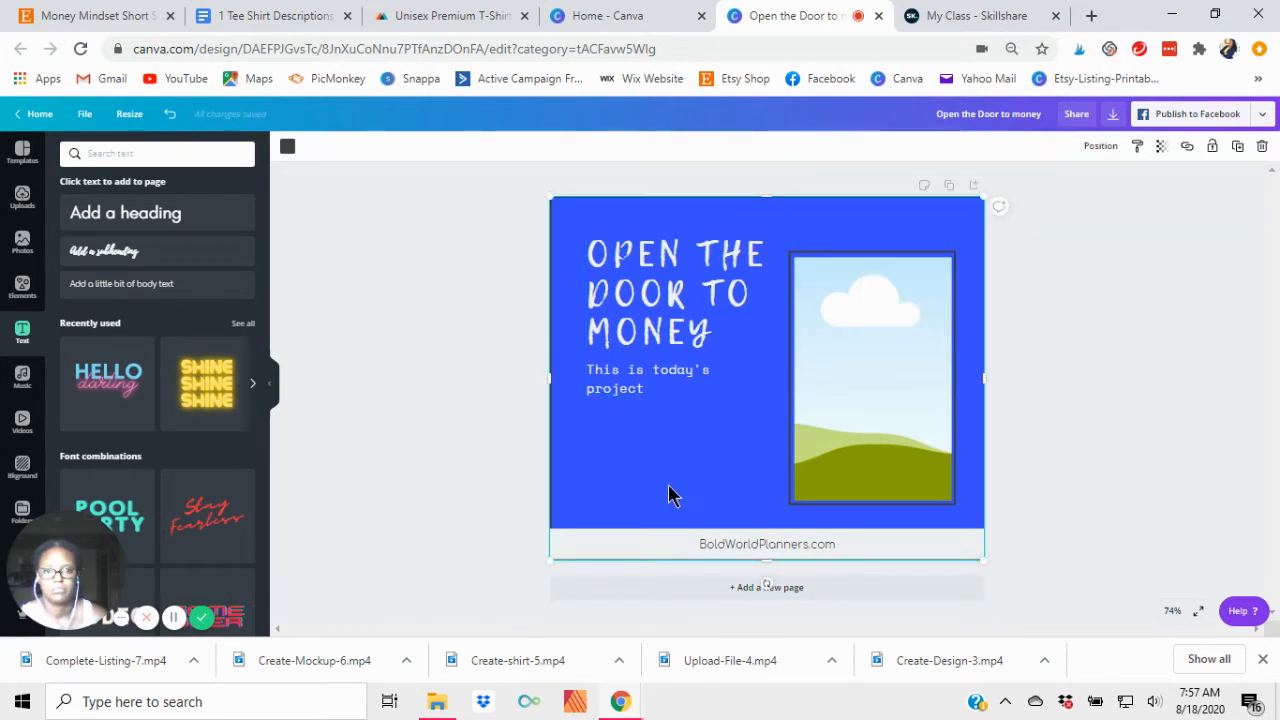
{"action": "left_click", "coordinate": [1102, 147]}
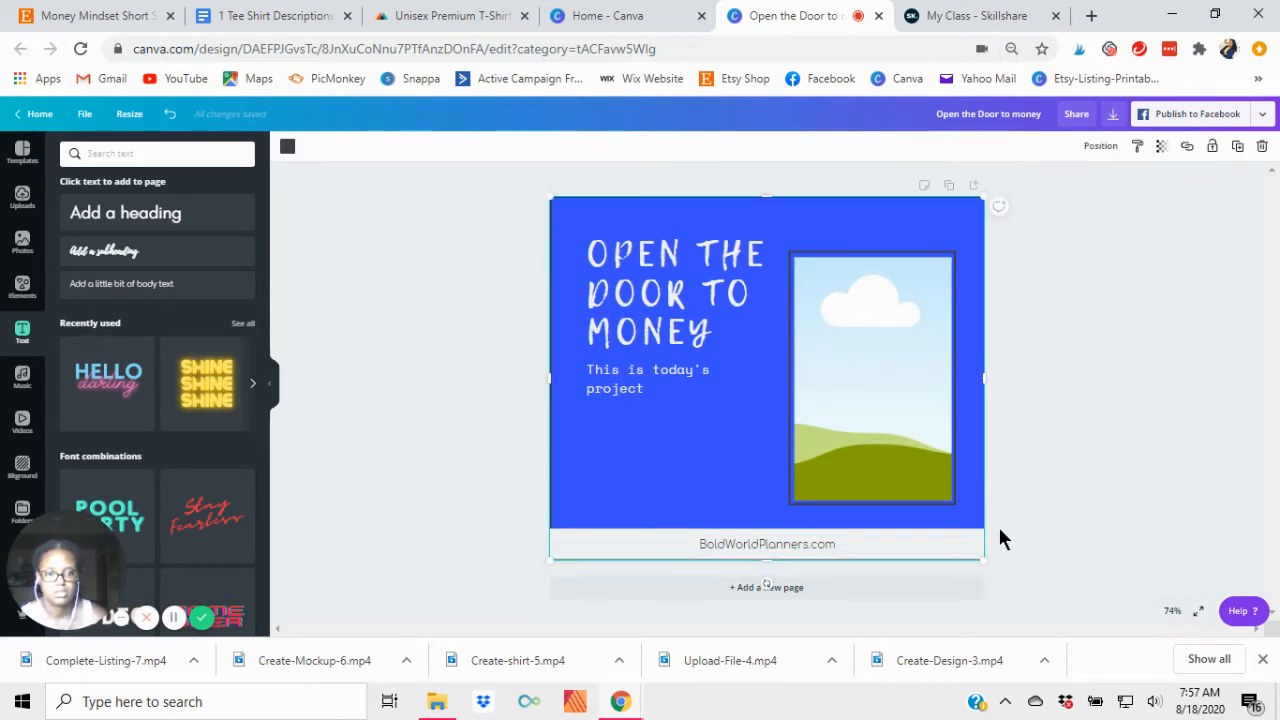
{"action": "mouse_move", "coordinate": [982, 560]}
{"action": "left_mouse_down"}
{"action": "mouse_move", "coordinate": [944, 503]}
{"action": "mouse_move", "coordinate": [992, 548]}
{"action": "left_mouse_up"}
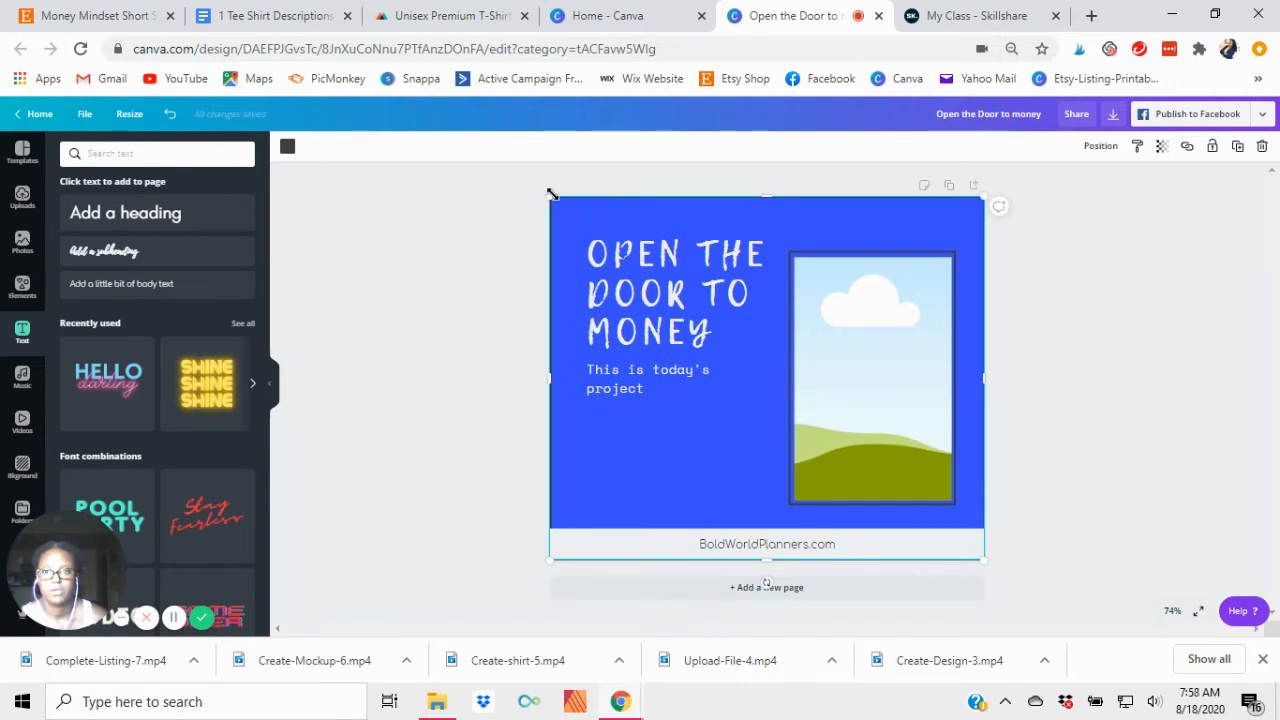
{"action": "key", "text": "Delete"}
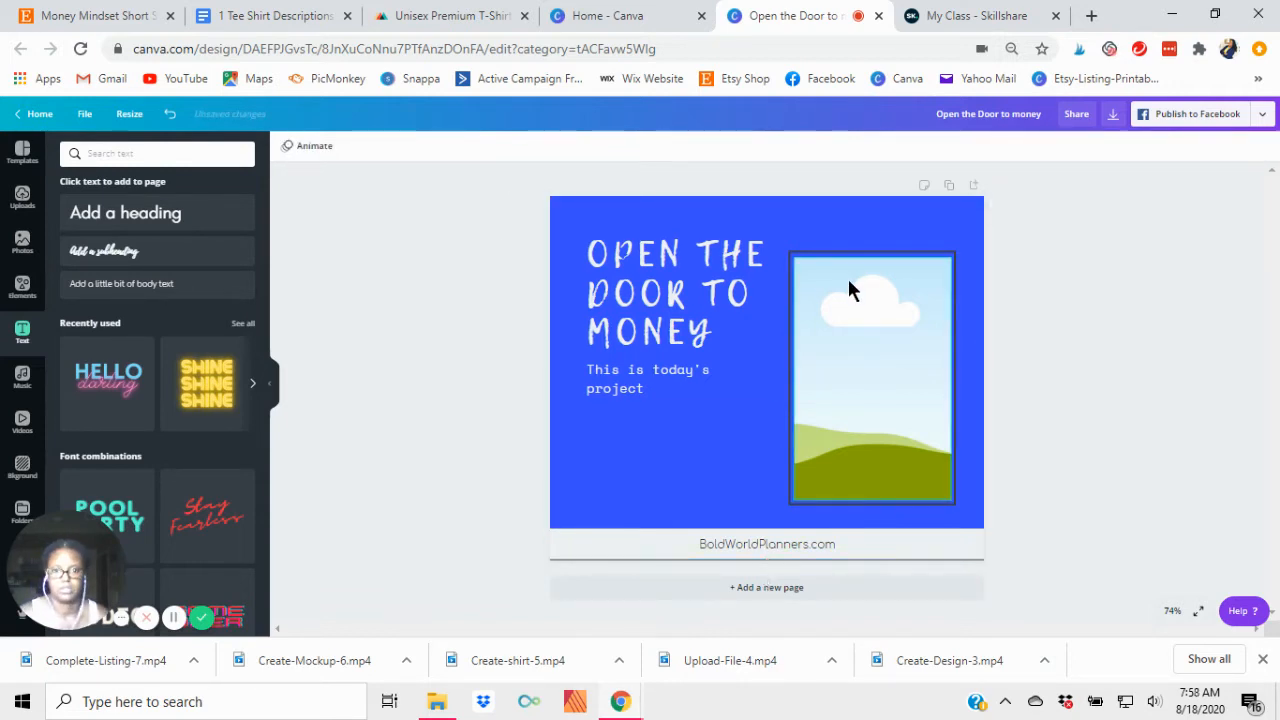
Change the page background color to the pink from the Bold World Planners brand palette
{"action": "left_click", "coordinate": [575, 487]}
{"action": "left_click", "coordinate": [286, 150]}
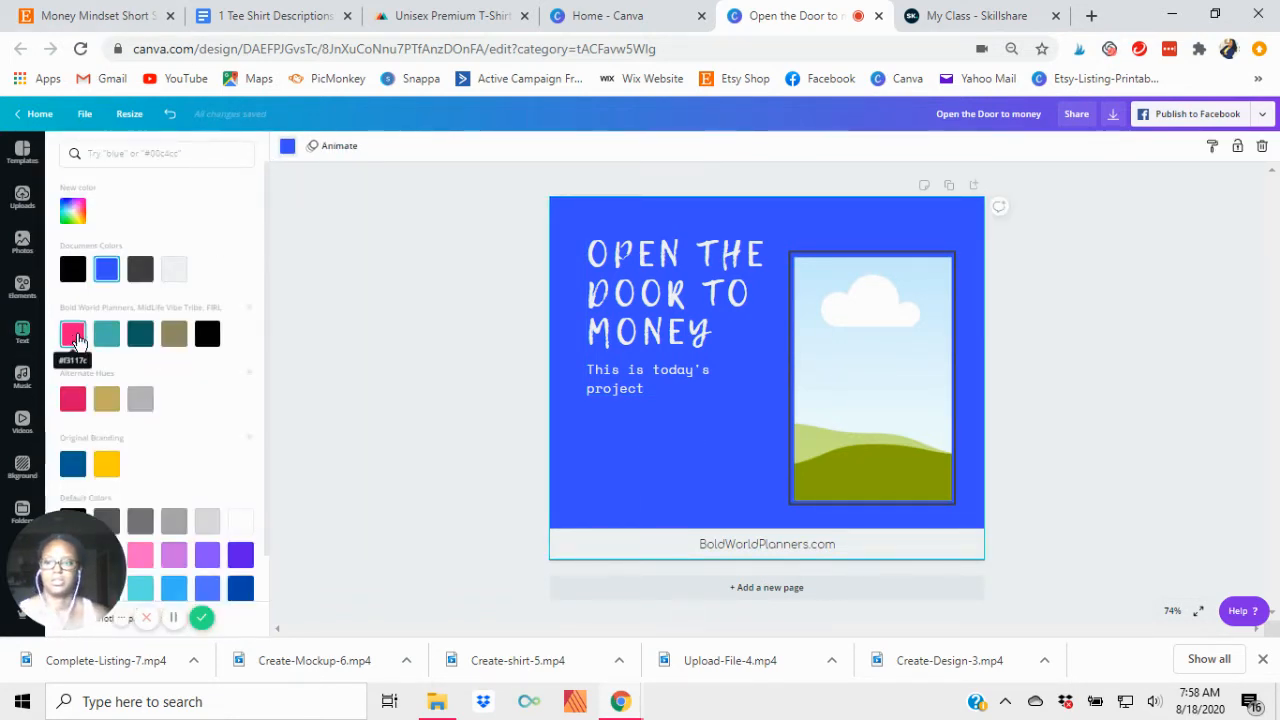
{"action": "left_click", "coordinate": [74, 337]}
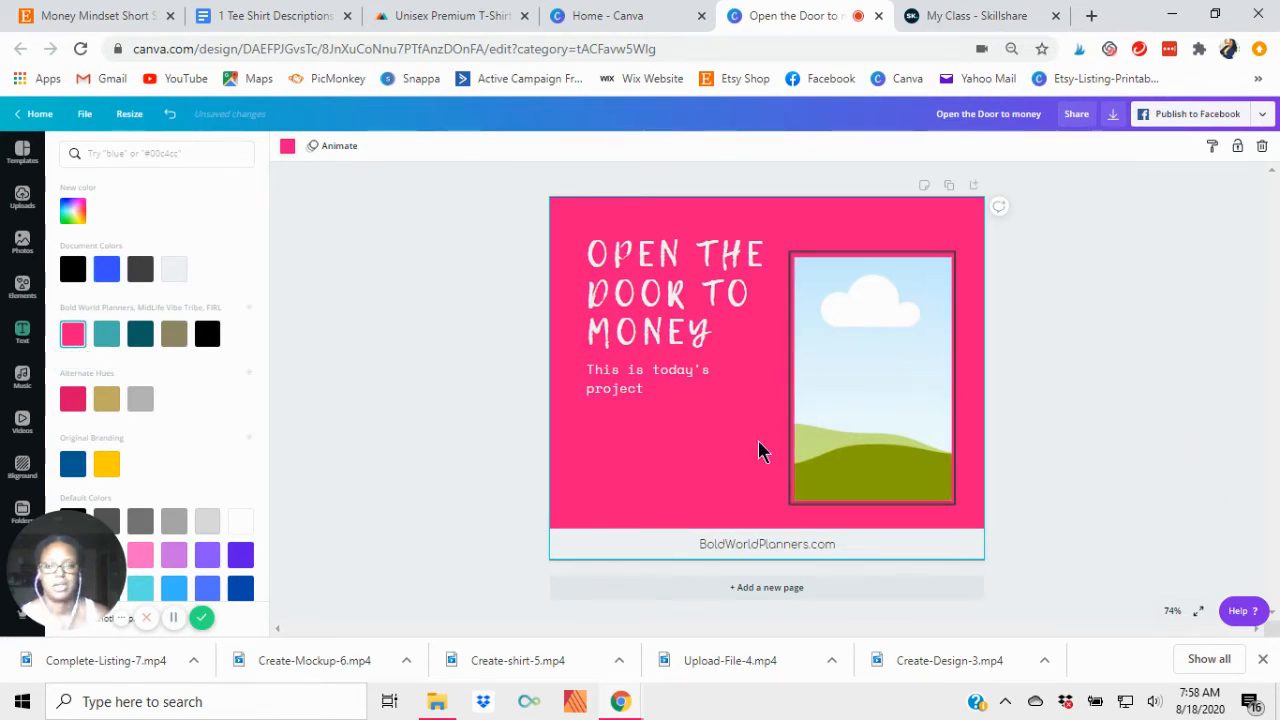
Set the "OPEN THE DOOR TO MONEY" heading's text color to black
{"action": "left_click", "coordinate": [677, 289]}
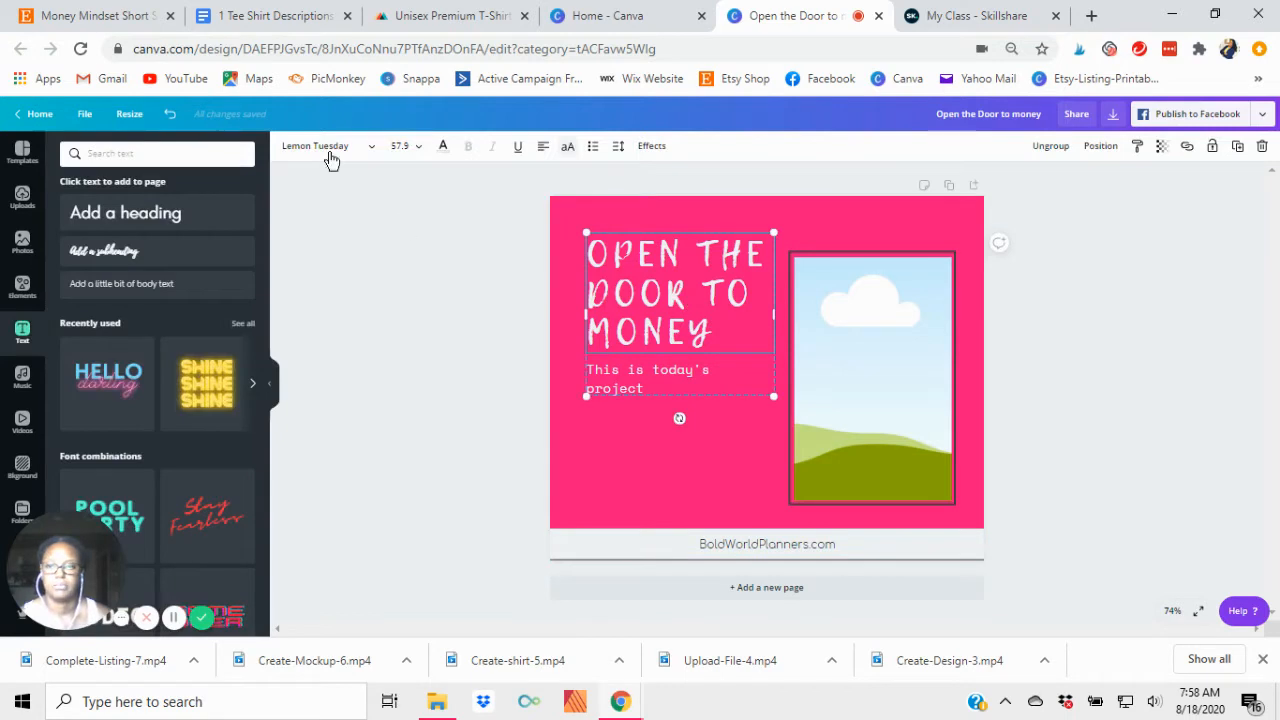
{"action": "left_click", "coordinate": [443, 146]}
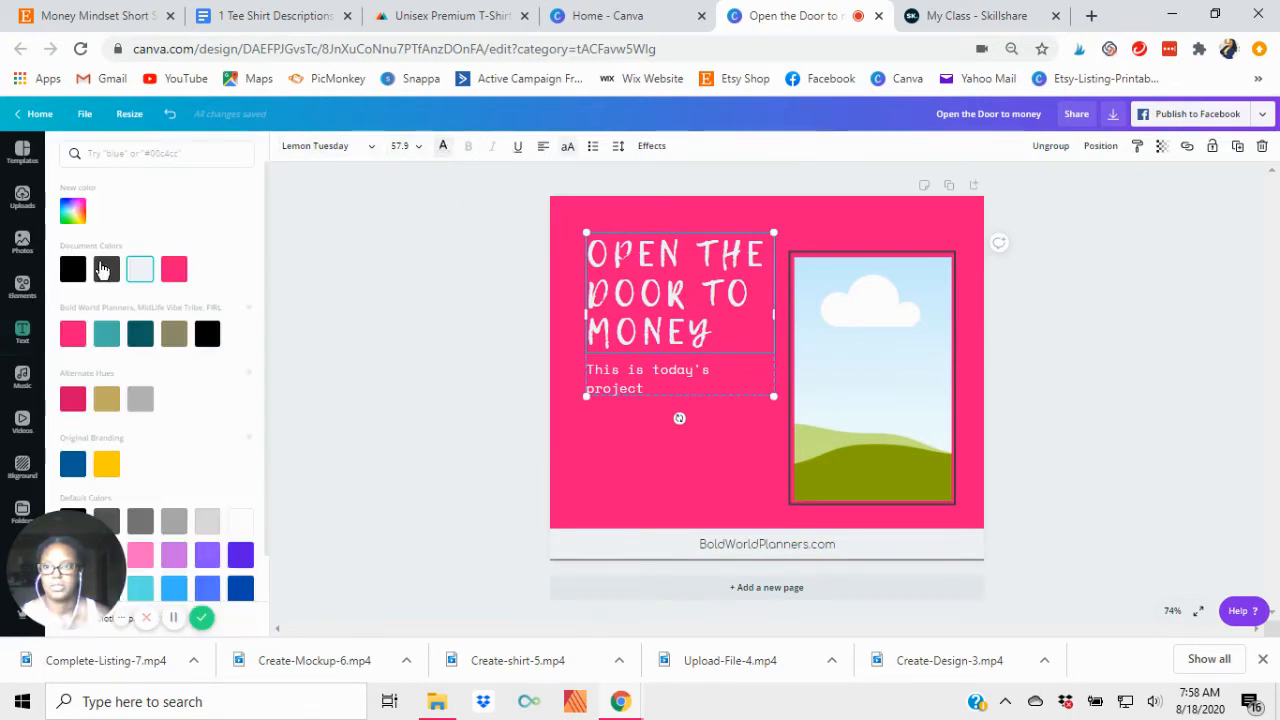
{"action": "left_click", "coordinate": [72, 269]}
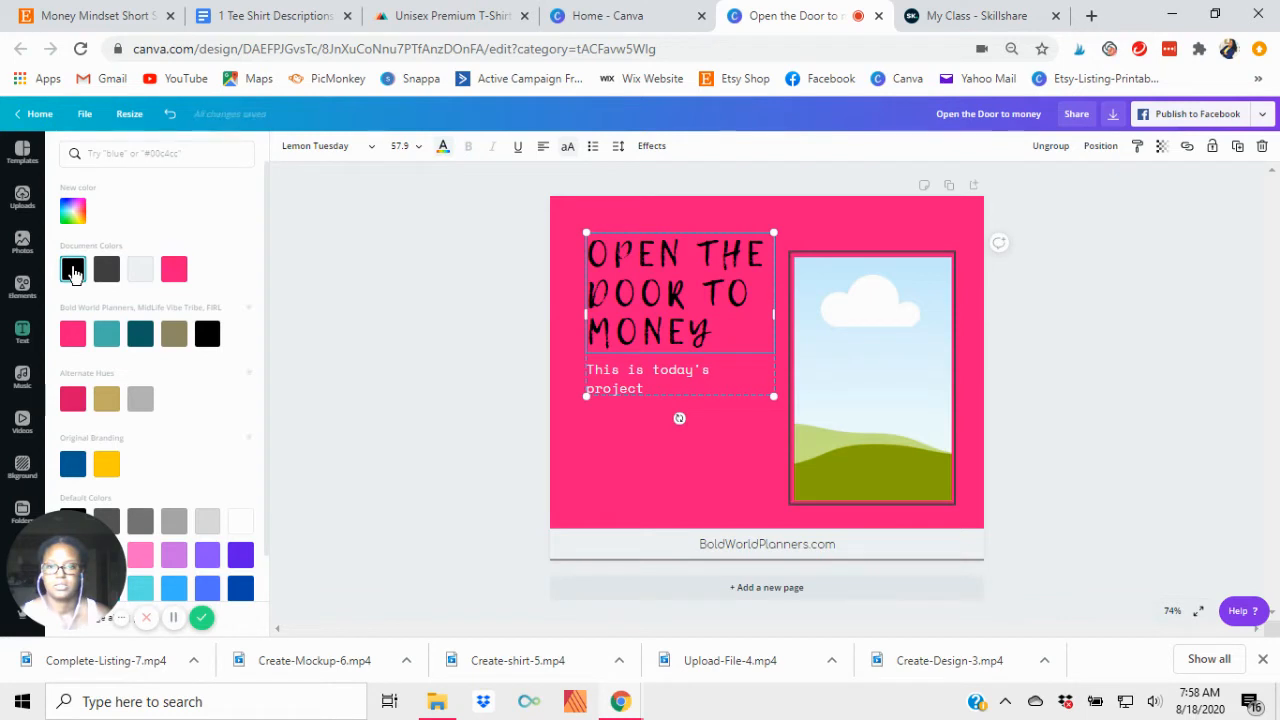
Try dark gray and black on the "OPEN THE DOOR TO MONEY" heading, and set its text color to the document's light off-white
{"action": "left_click", "coordinate": [107, 270]}
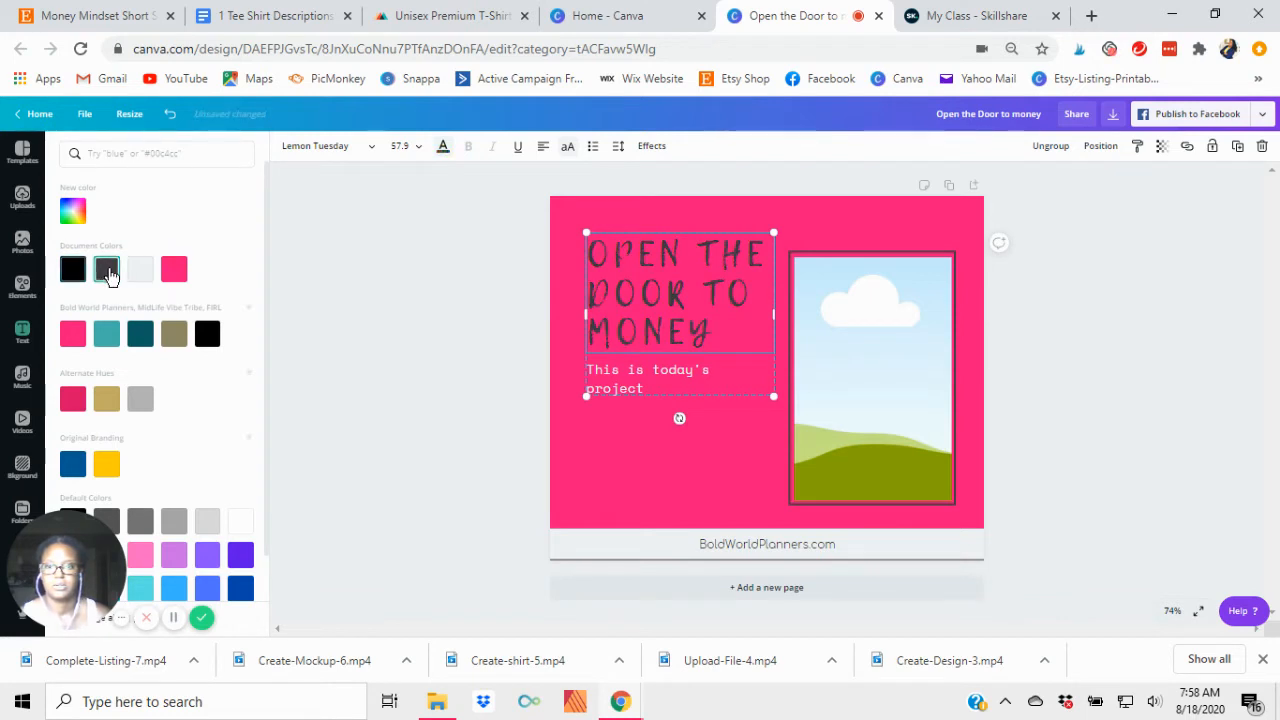
{"action": "left_click", "coordinate": [80, 272]}
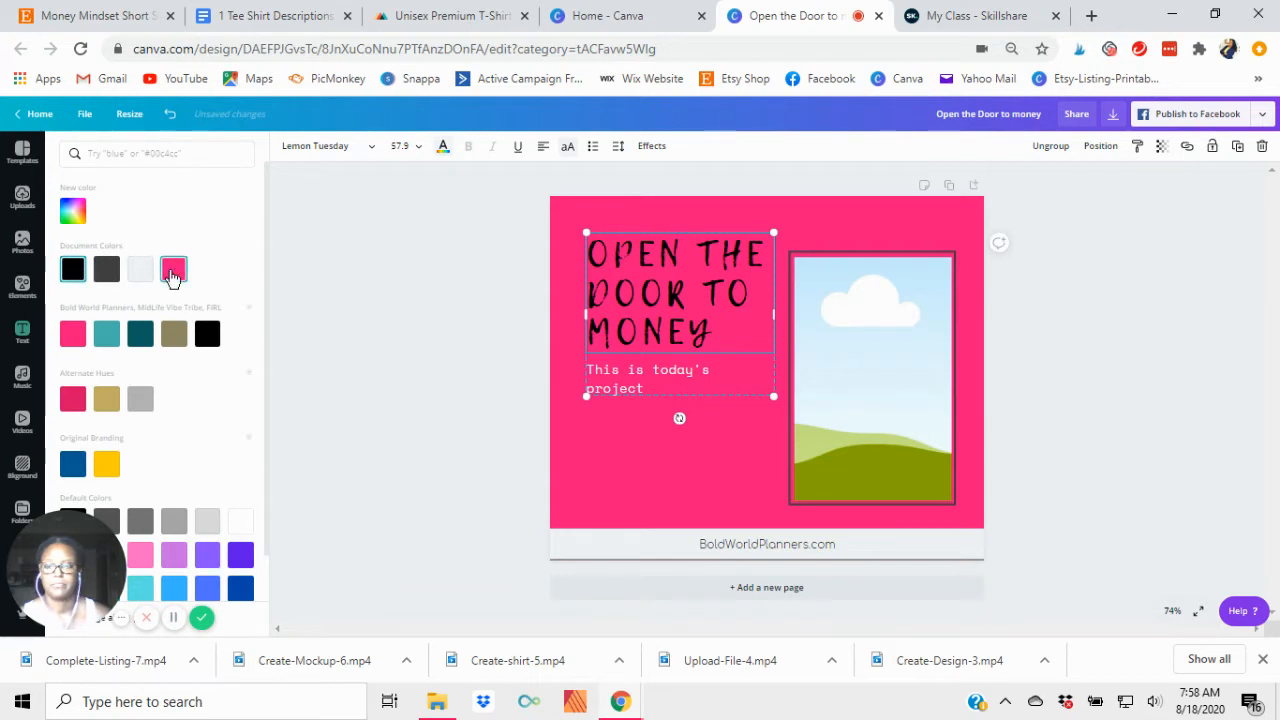
{"action": "left_click", "coordinate": [142, 272]}
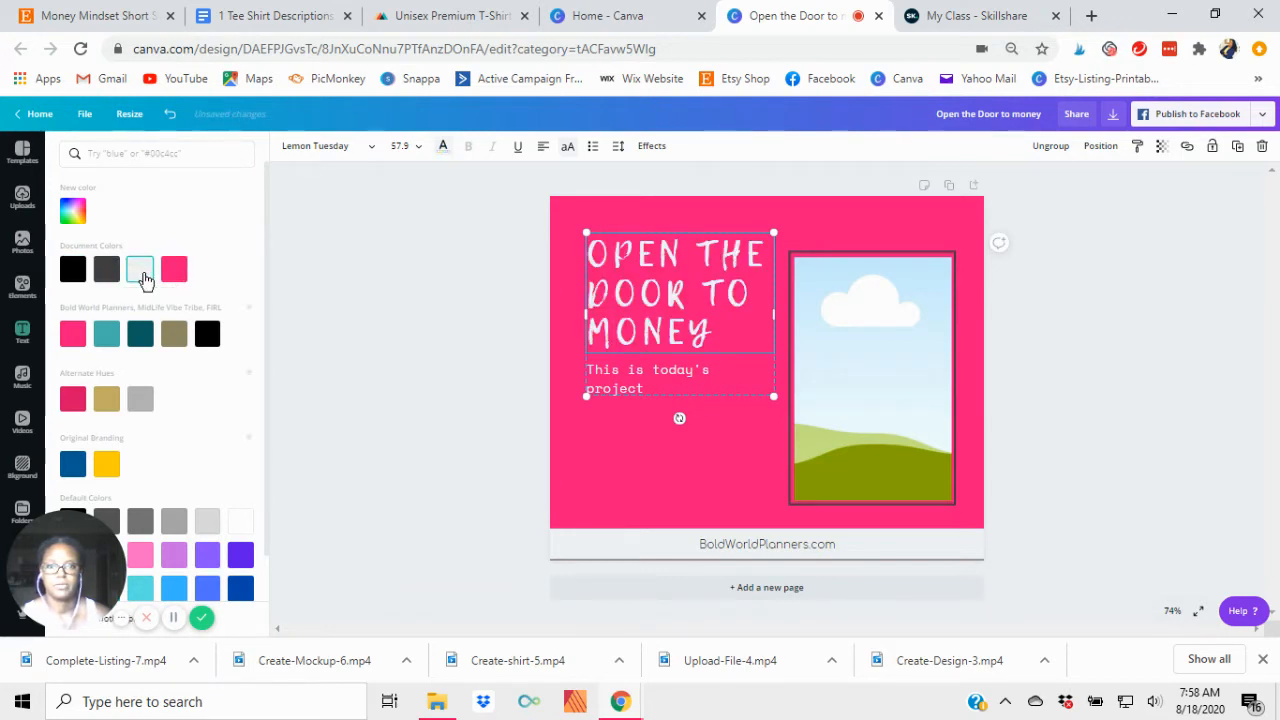
{"action": "left_click", "coordinate": [441, 395]}
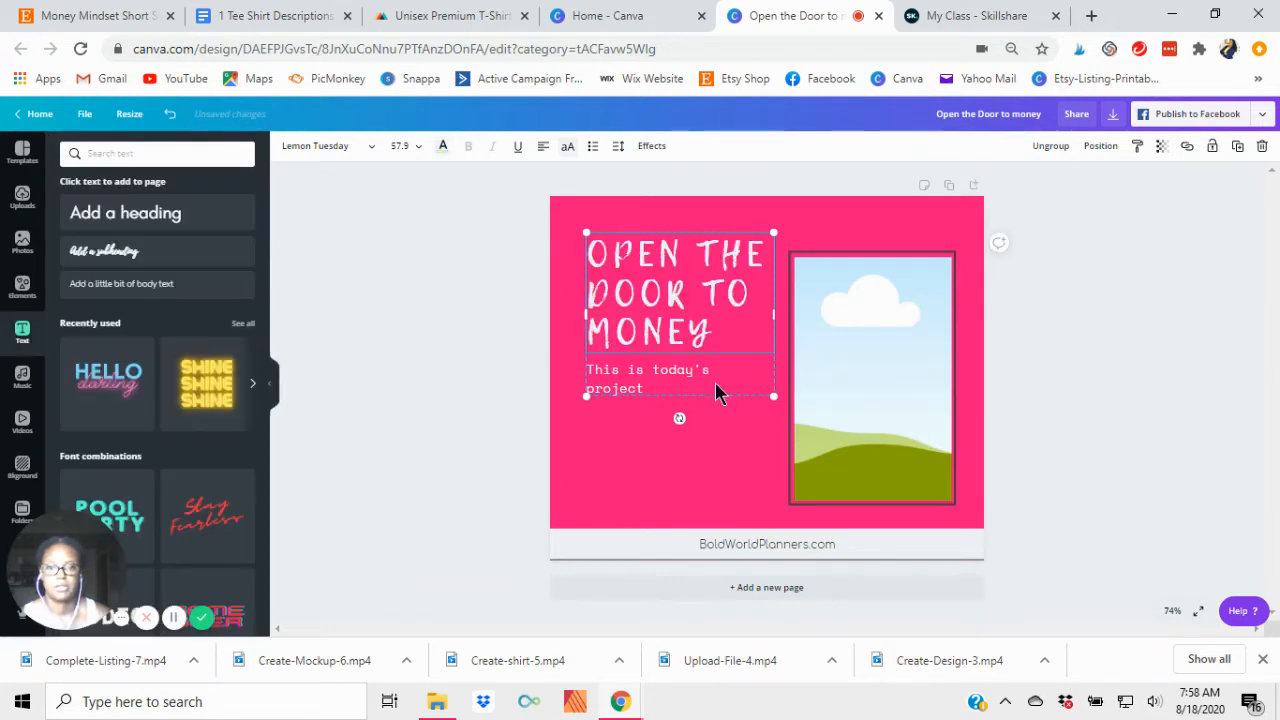
Replace the placeholder text below the heading with "Show off your money mindset!"
{"action": "left_click", "coordinate": [648, 395]}
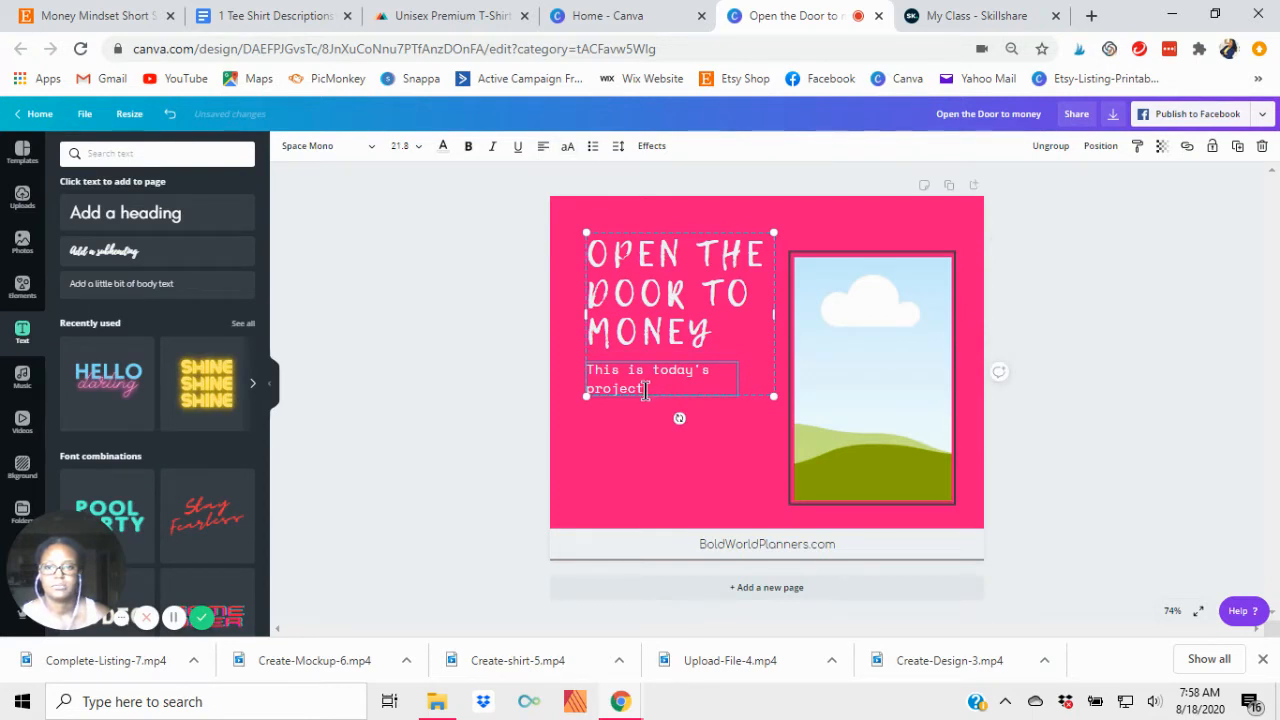
{"action": "left_click_drag", "start_coordinate": [648, 395], "coordinate": [585, 362]}
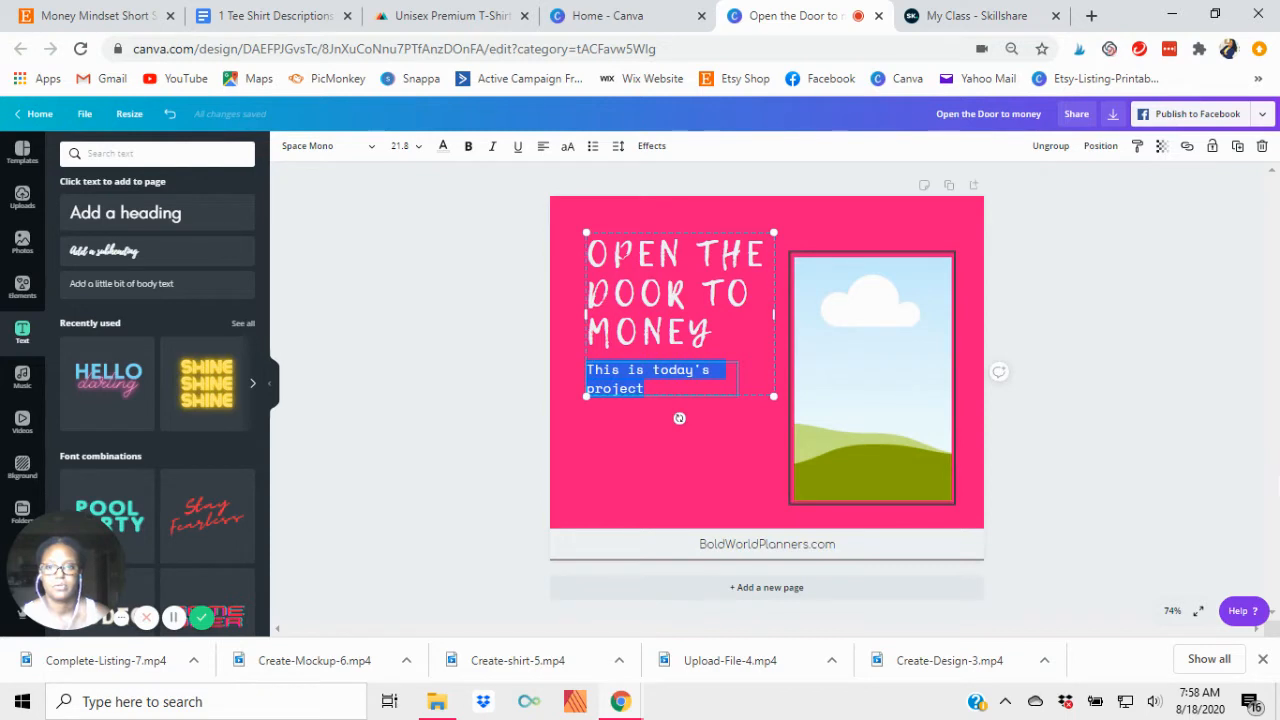
{"action": "type", "text": "Money mindset"}
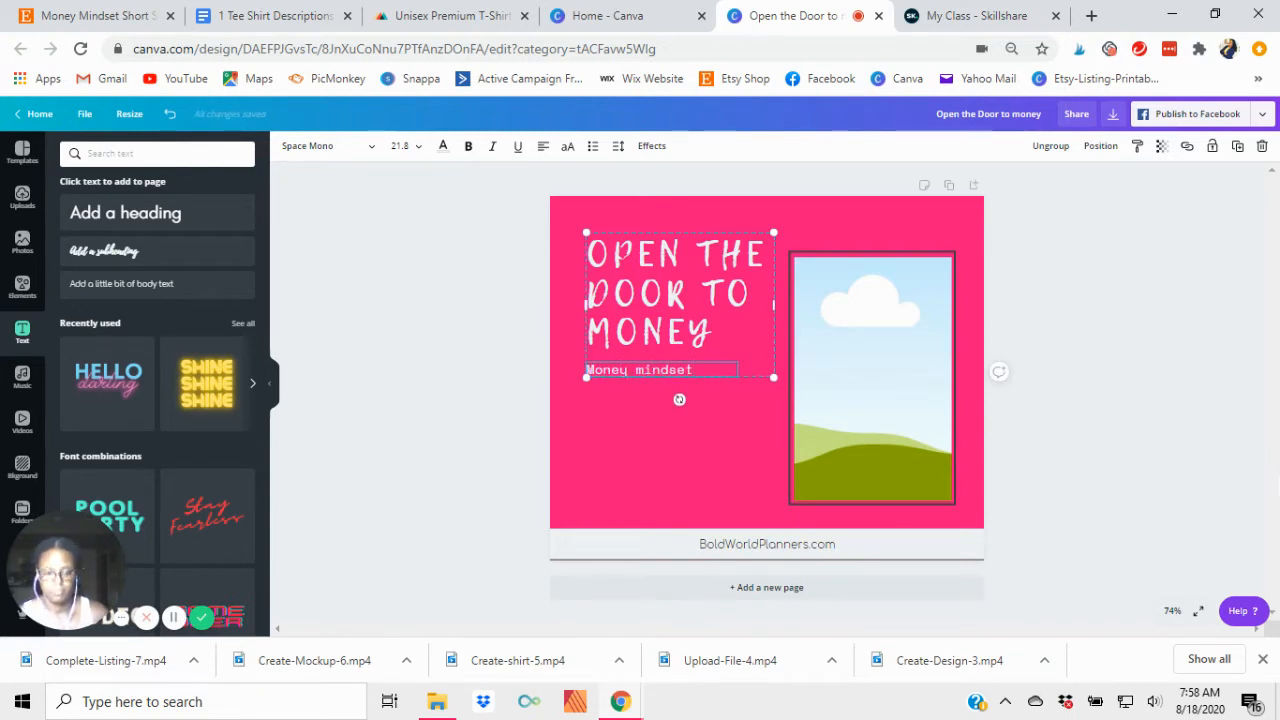
{"action": "key", "text": "BackSpace"}
{"action": "key", "text": "BackSpace"}
{"action": "key", "text": "BackSpace"}
{"action": "key", "text": "BackSpace"}
{"action": "key", "text": "BackSpace"}
{"action": "key", "text": "BackSpace"}
{"action": "key", "text": "BackSpace"}
{"action": "key", "text": "BackSpace"}
{"action": "key", "text": "BackSpace"}
{"action": "key", "text": "BackSpace"}
{"action": "key", "text": "BackSpace"}
{"action": "key", "text": "BackSpace"}
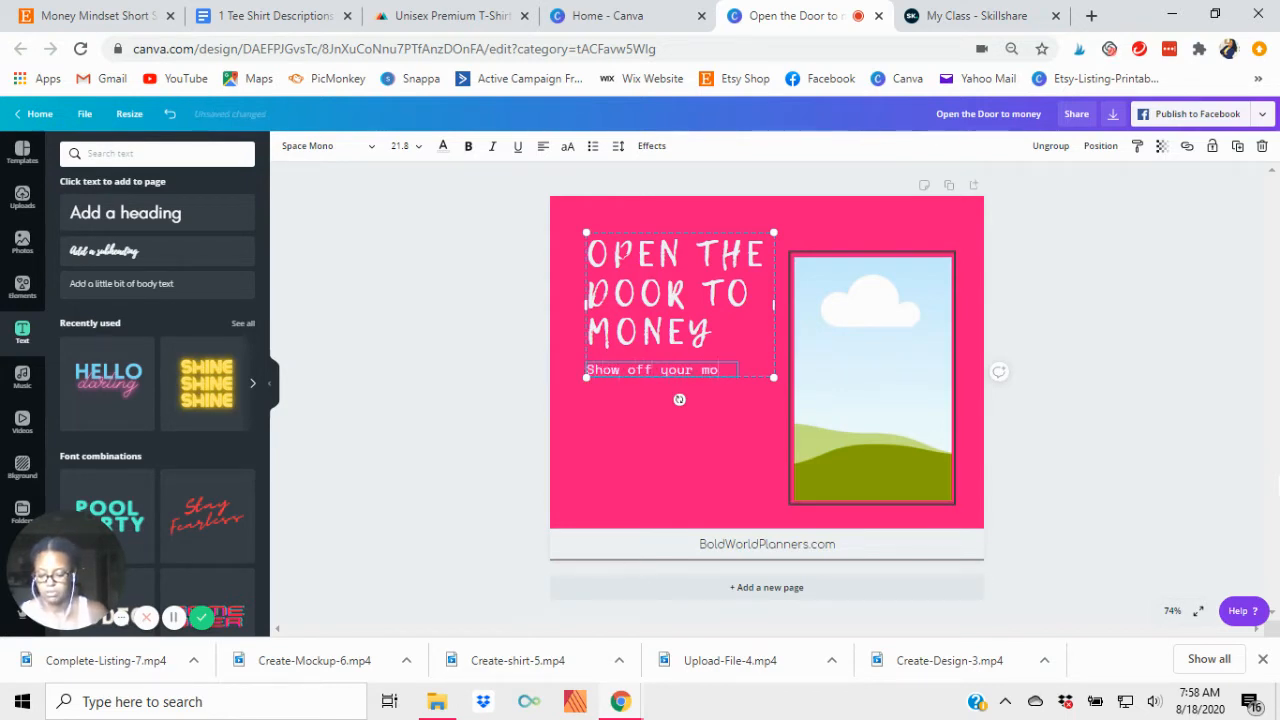
{"action": "type", "text": "ney mindset!"}
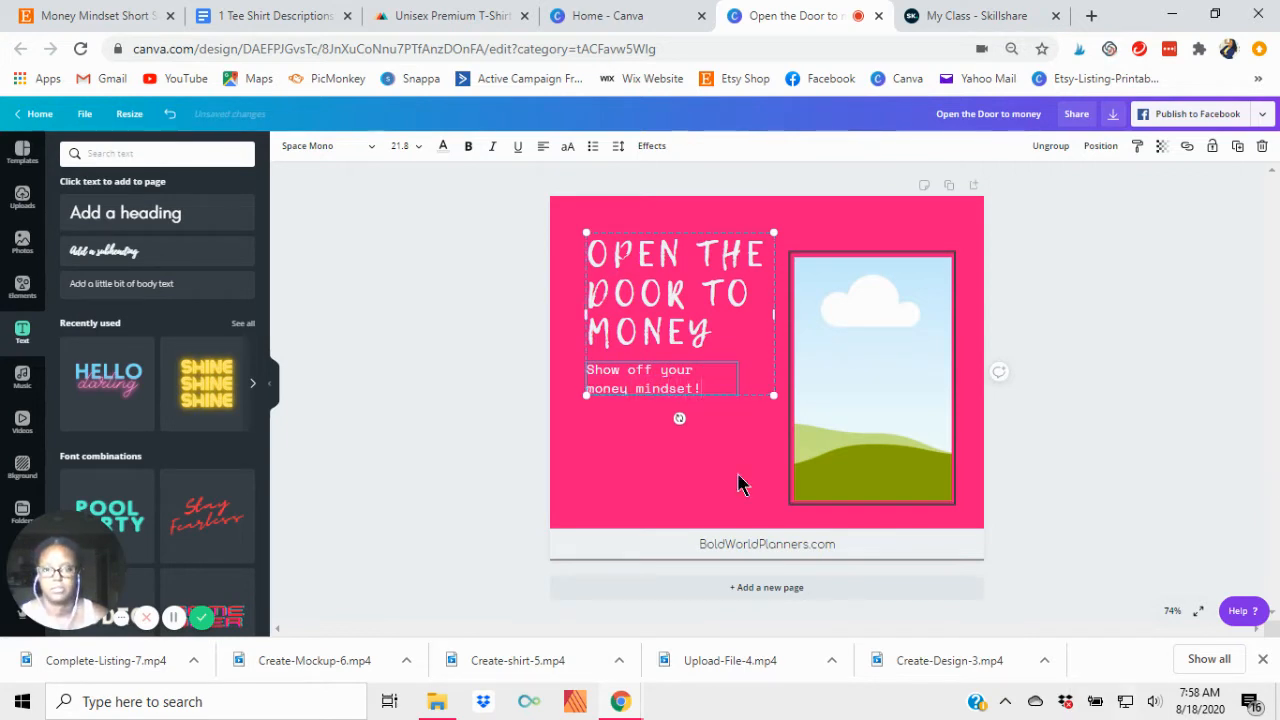
Set the "Show off your money mindset!" text to the Alegreya Sans Black font from the Corporate fonts and center-align it
{"action": "left_click", "coordinate": [372, 149]}
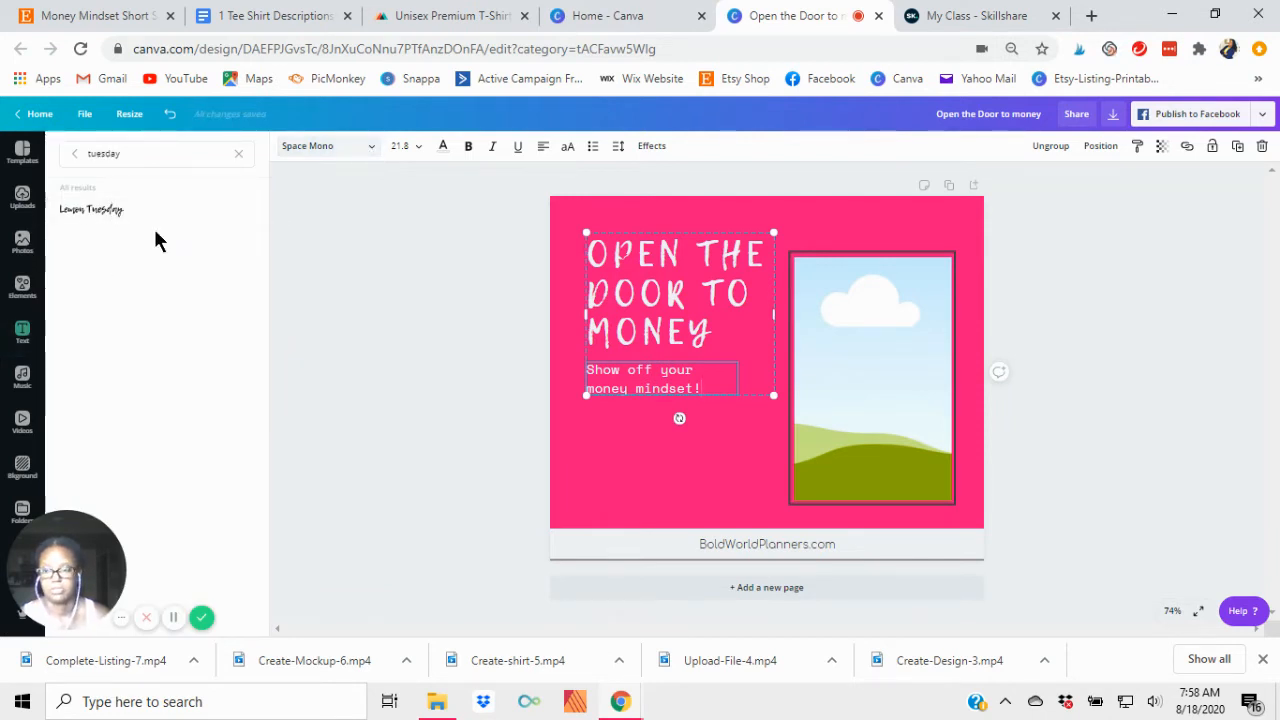
{"action": "left_click", "coordinate": [239, 154]}
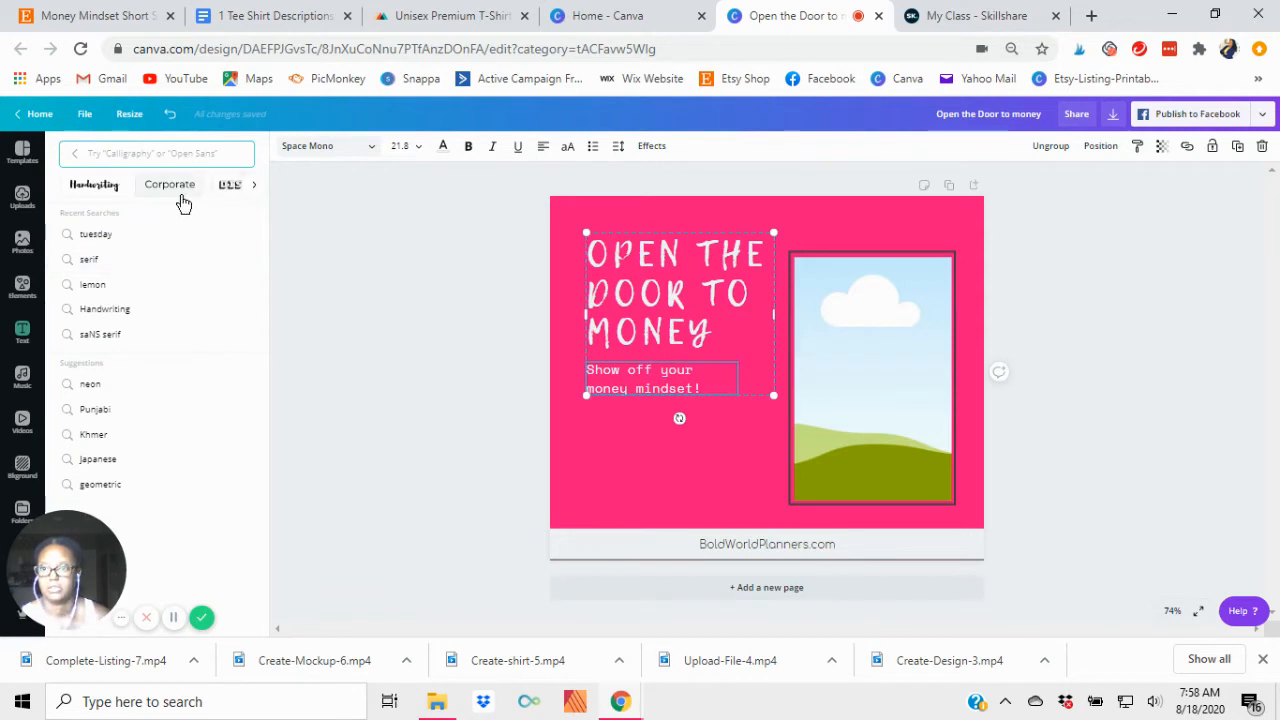
{"action": "left_click", "coordinate": [176, 190]}
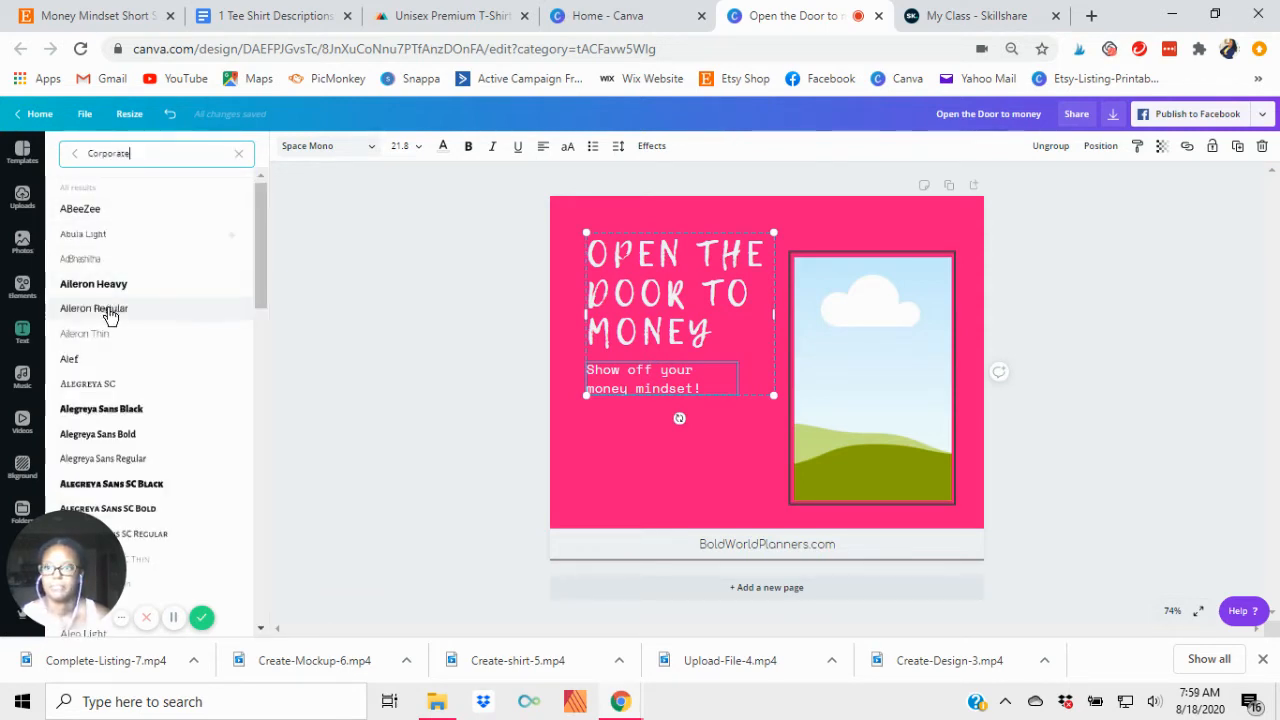
{"action": "left_click", "coordinate": [116, 412]}
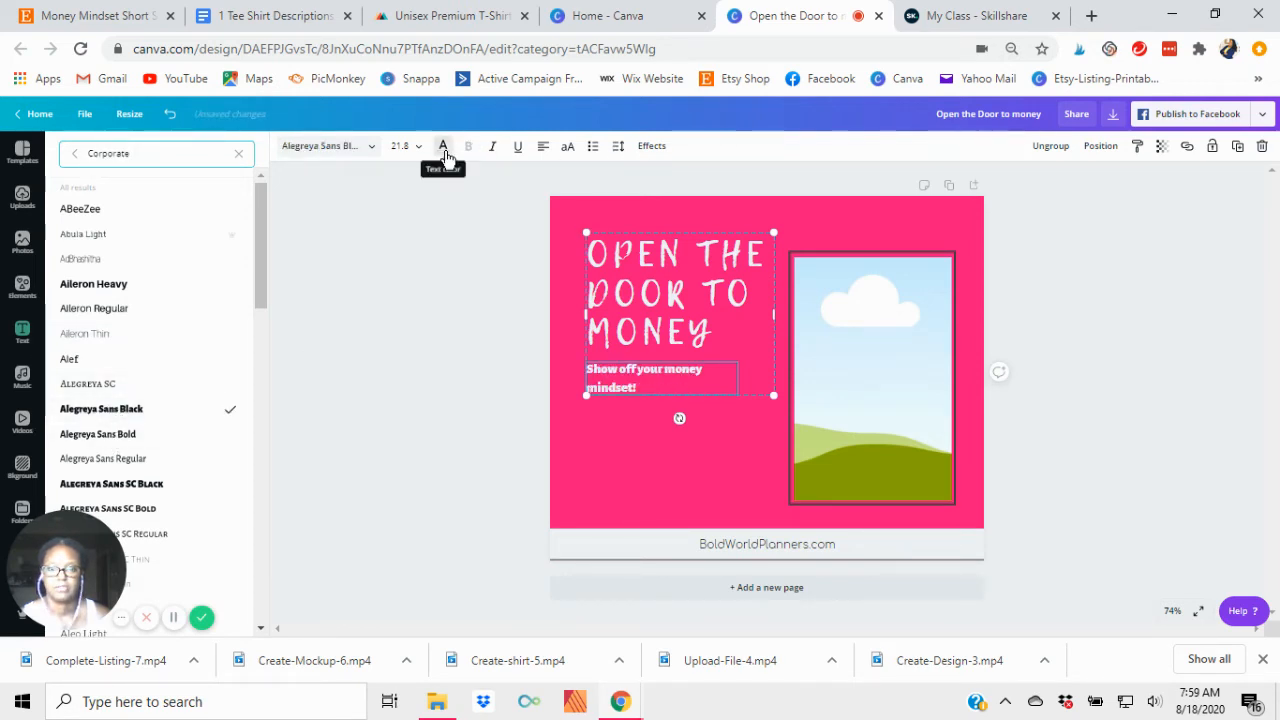
{"action": "left_click", "coordinate": [543, 146]}
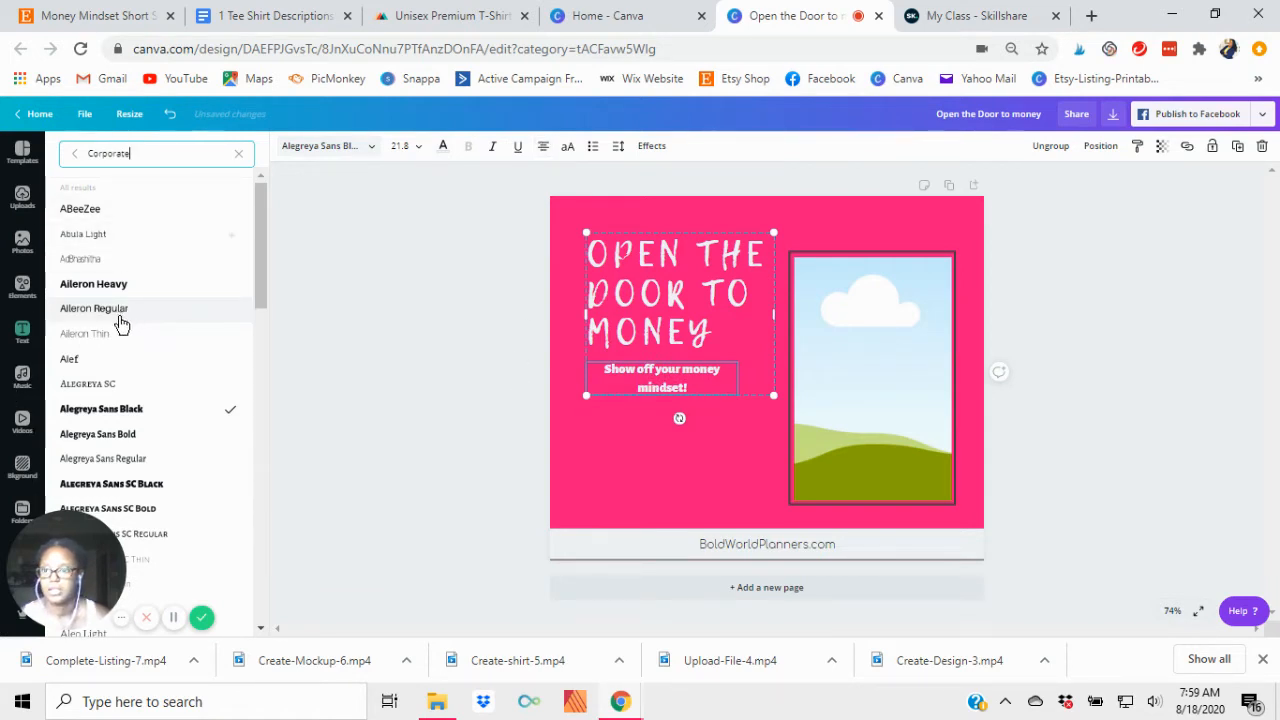
Compare Brixton, Lemon Tuesday, Glacial Indifference and Afrah on the "Show off your money mindset!" text, and set its font to Comfortaa Light
{"action": "left_click", "coordinate": [238, 157]}
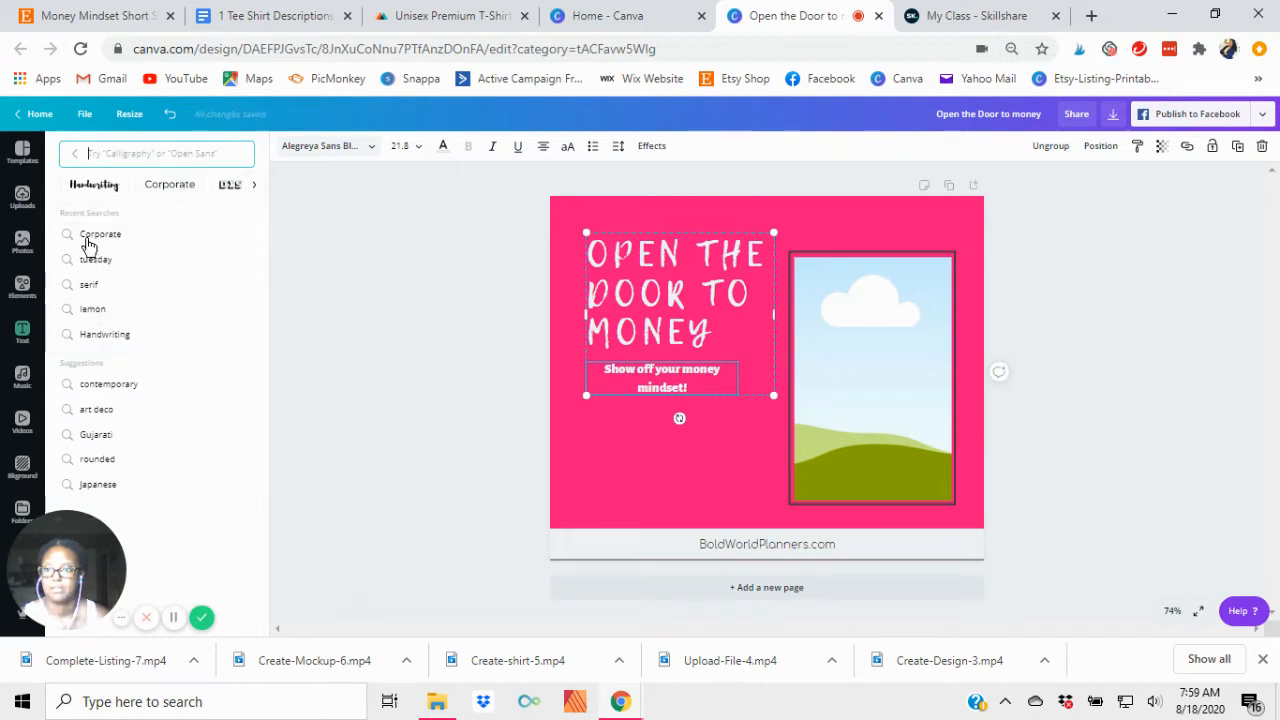
{"action": "left_click", "coordinate": [75, 153]}
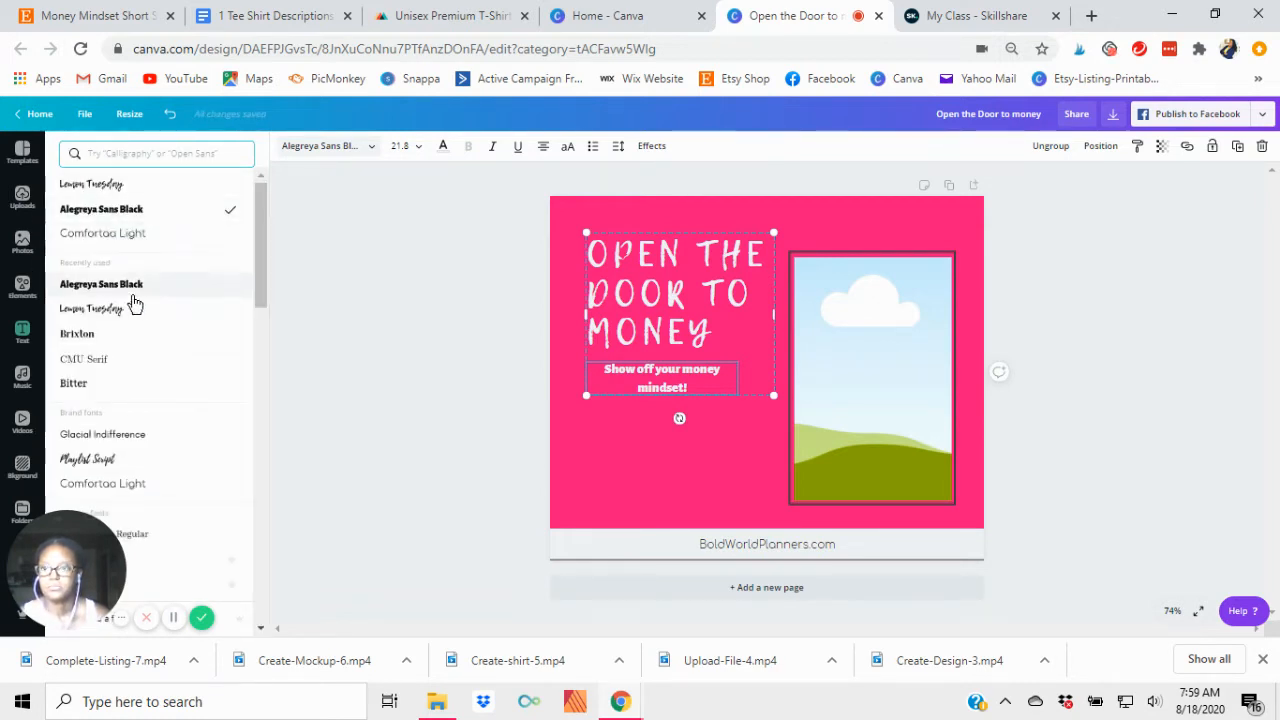
{"action": "left_click", "coordinate": [84, 346]}
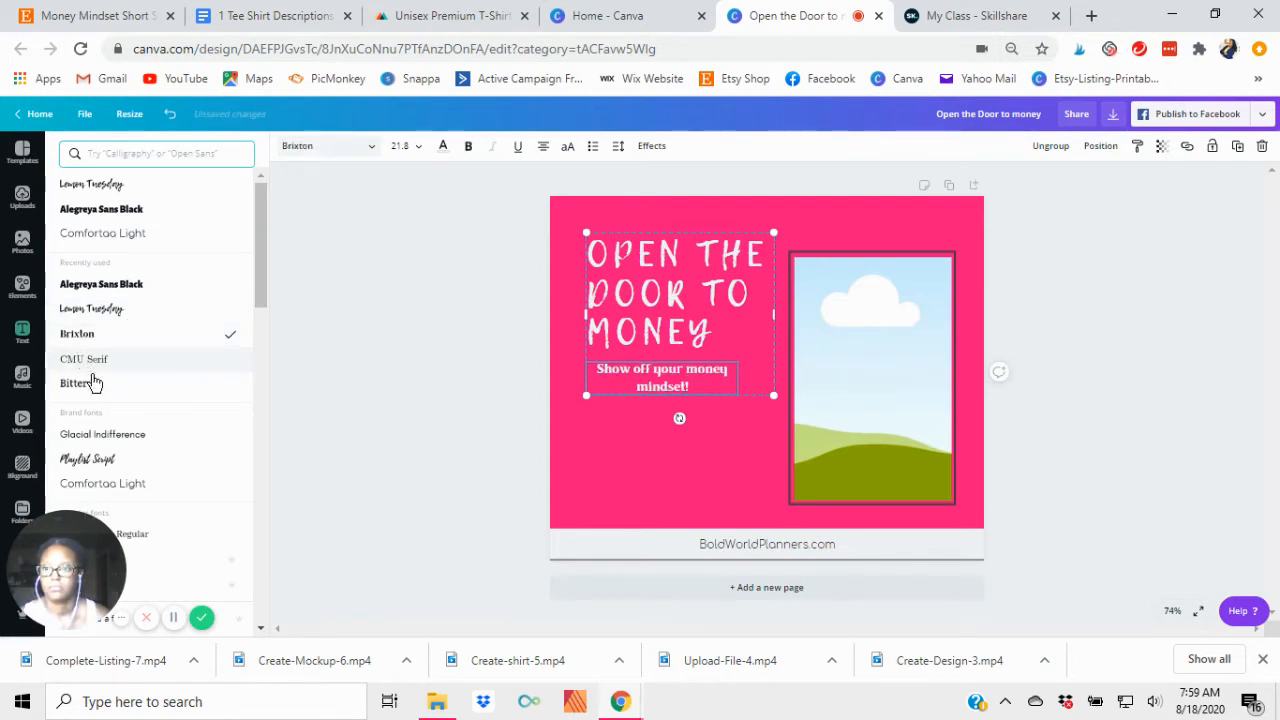
{"action": "left_click", "coordinate": [127, 290]}
{"action": "left_click", "coordinate": [109, 314]}
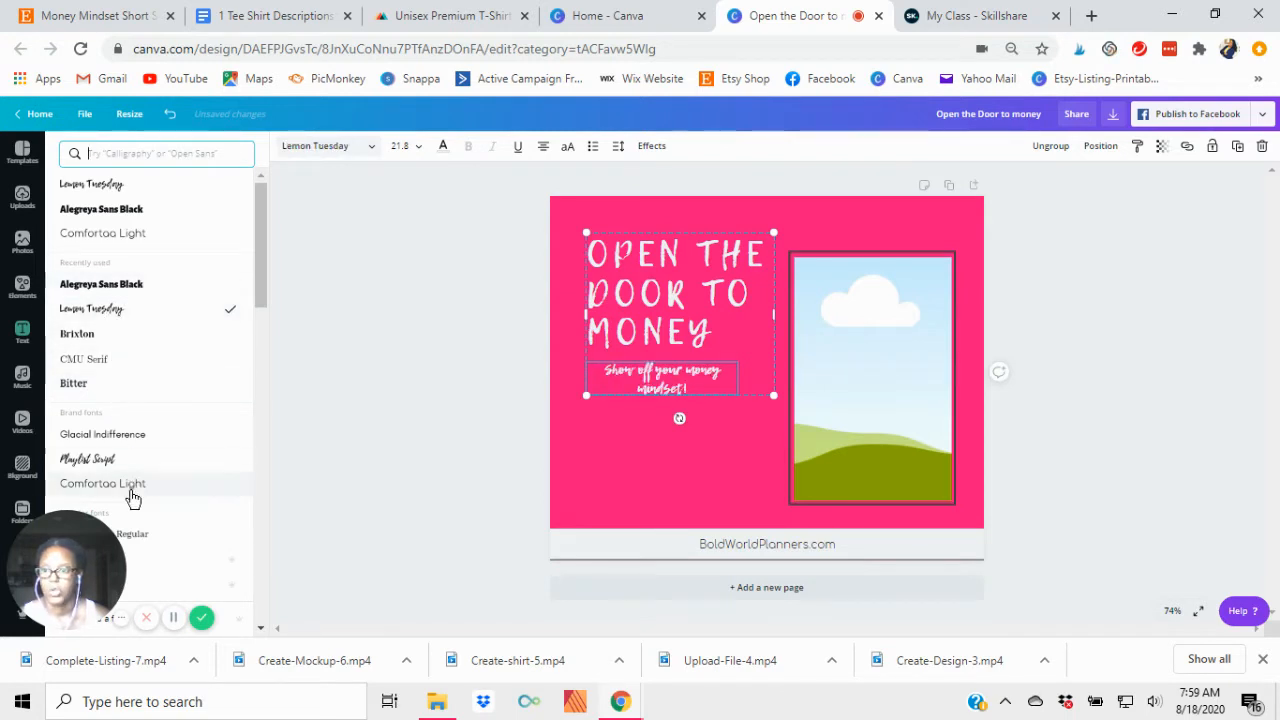
{"action": "left_click", "coordinate": [140, 447]}
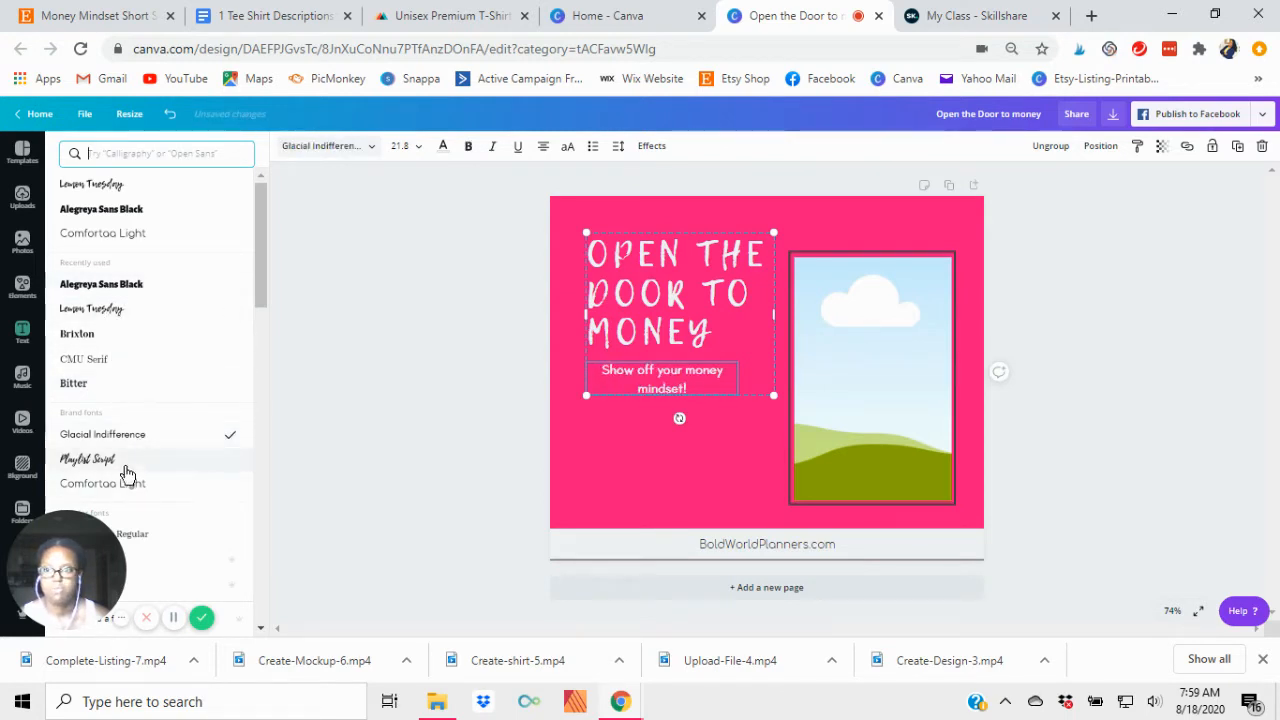
{"action": "scroll", "coordinate": [125, 465], "scroll_direction": "down", "scroll_amount": 3}
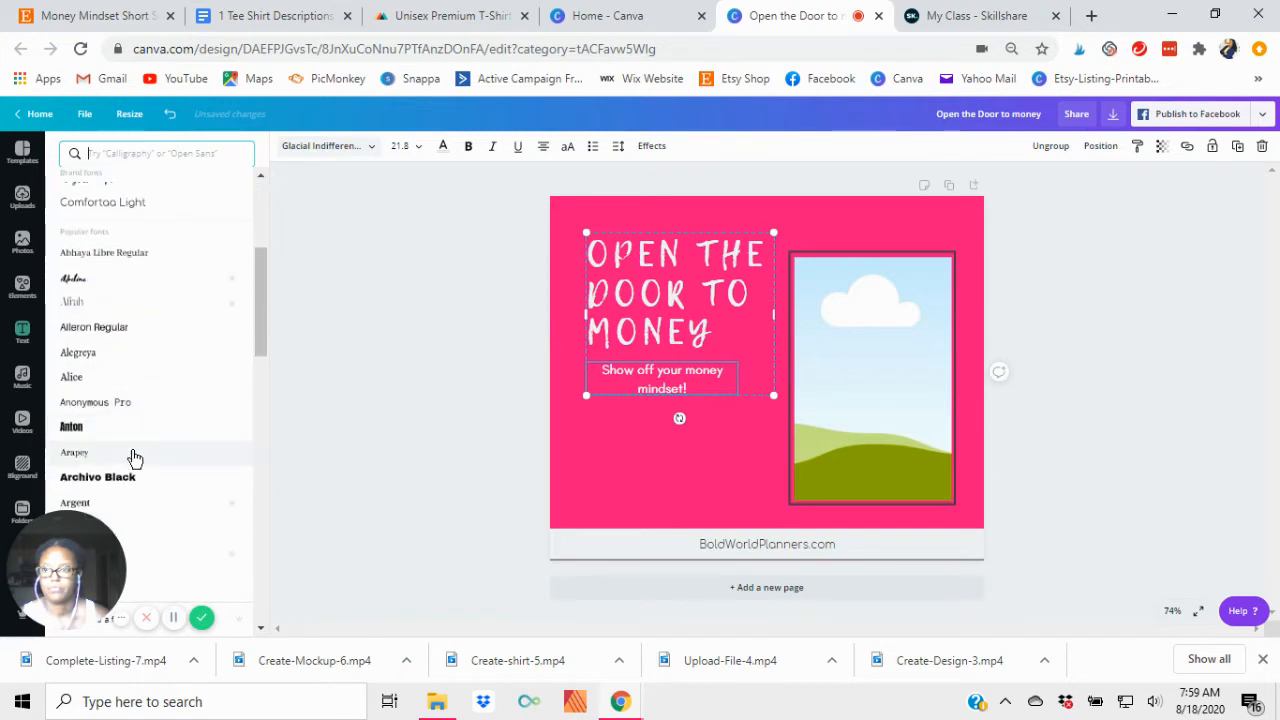
{"action": "left_click", "coordinate": [101, 304]}
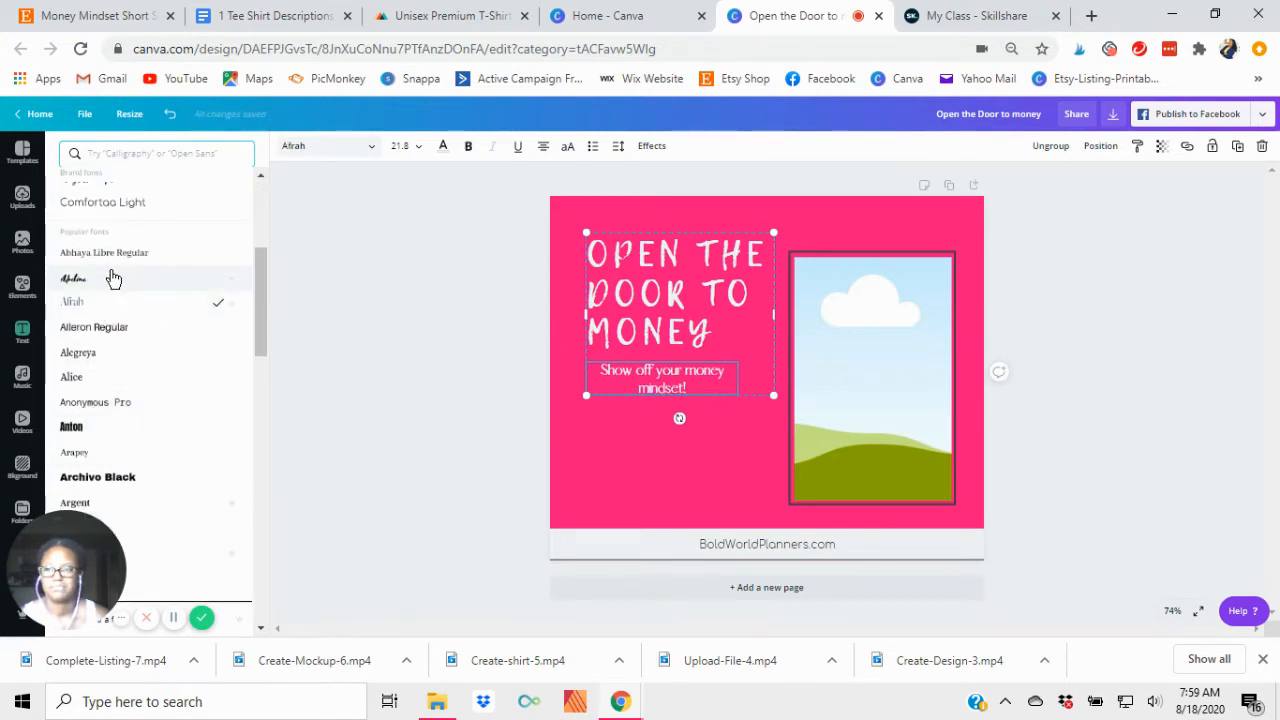
{"action": "left_click", "coordinate": [138, 210]}
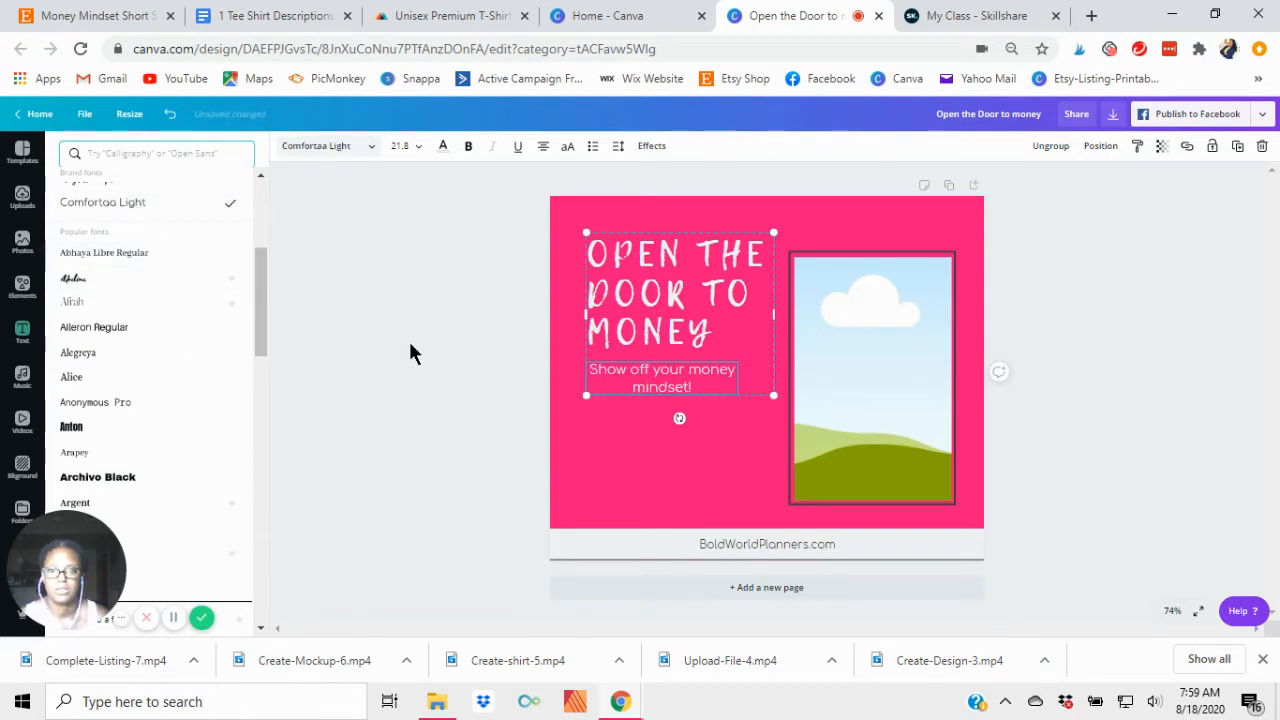
{"action": "left_click", "coordinate": [391, 396]}
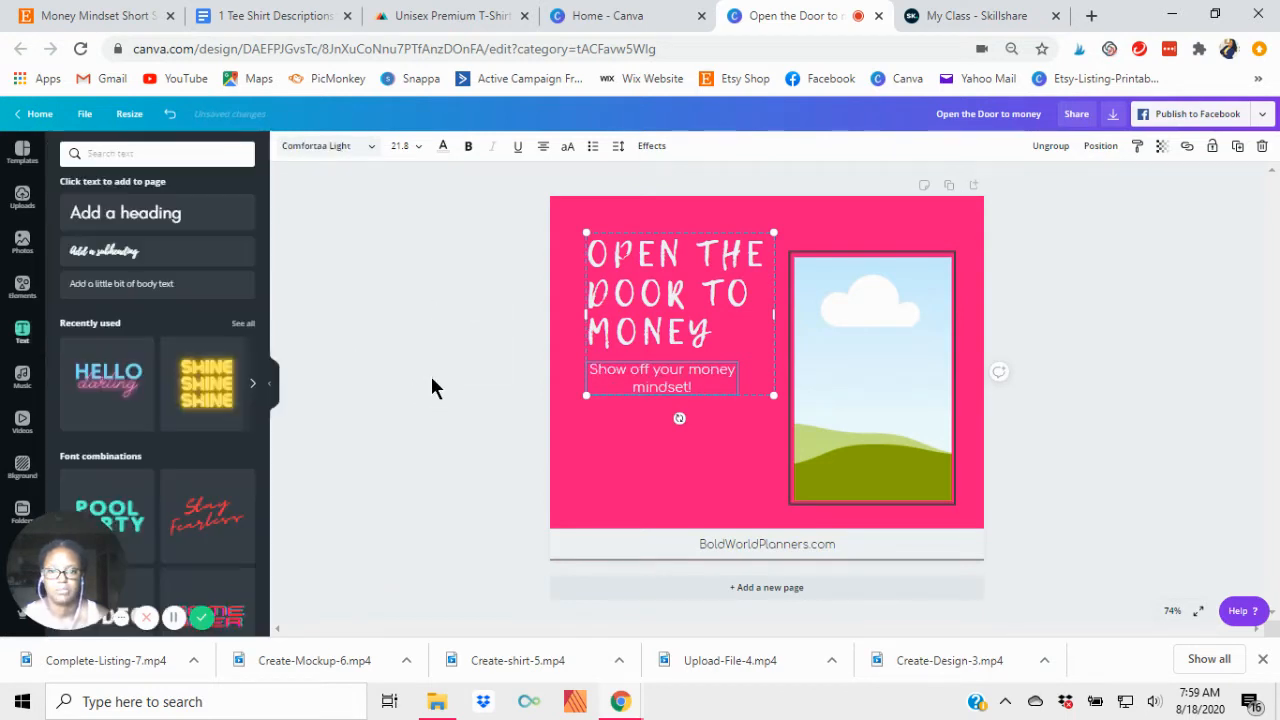
{"action": "left_click", "coordinate": [1066, 402]}
Center-align the "OPEN THE DOOR TO MONEY" heading within its text box
{"action": "left_click", "coordinate": [643, 332]}
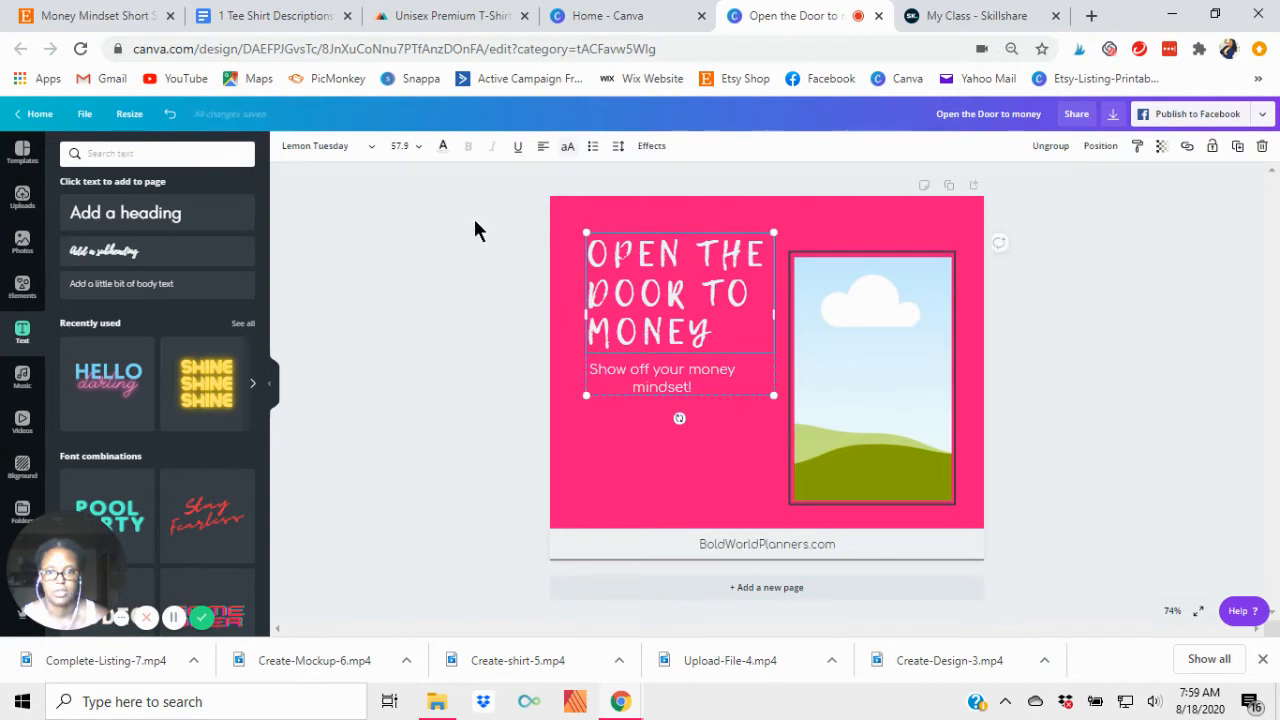
{"action": "left_click", "coordinate": [548, 148]}
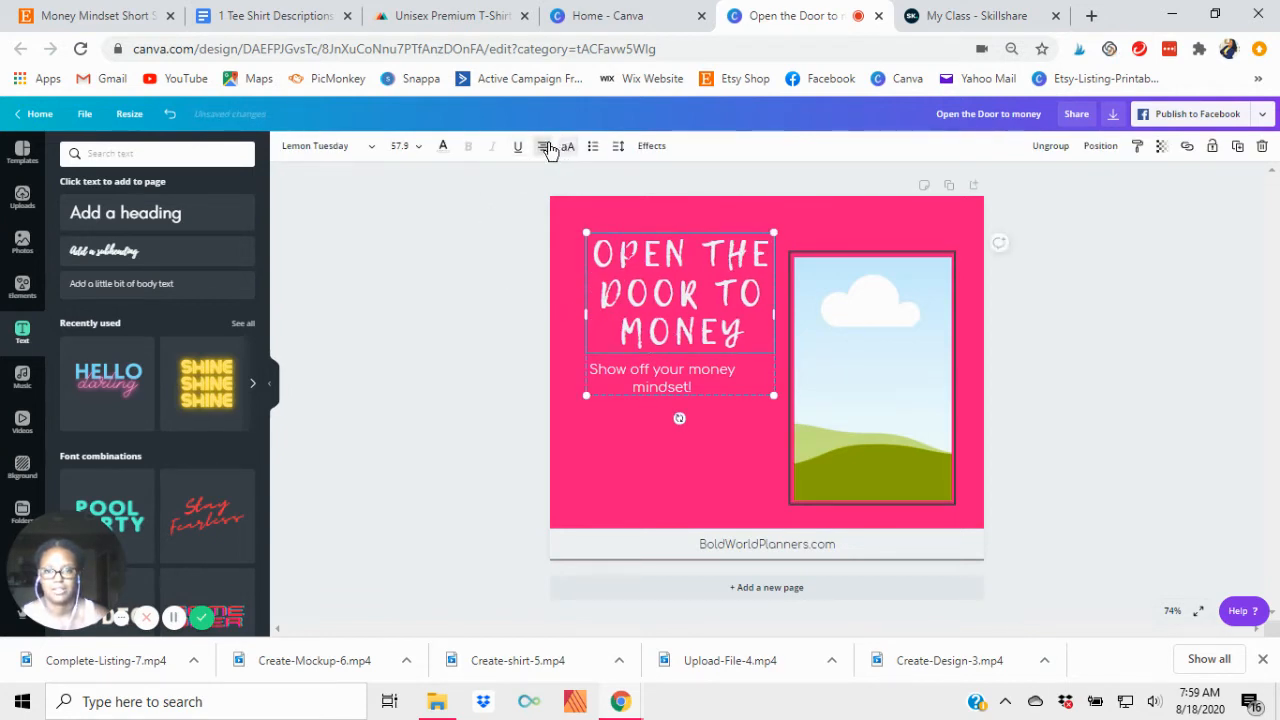
{"action": "left_click", "coordinate": [455, 412]}
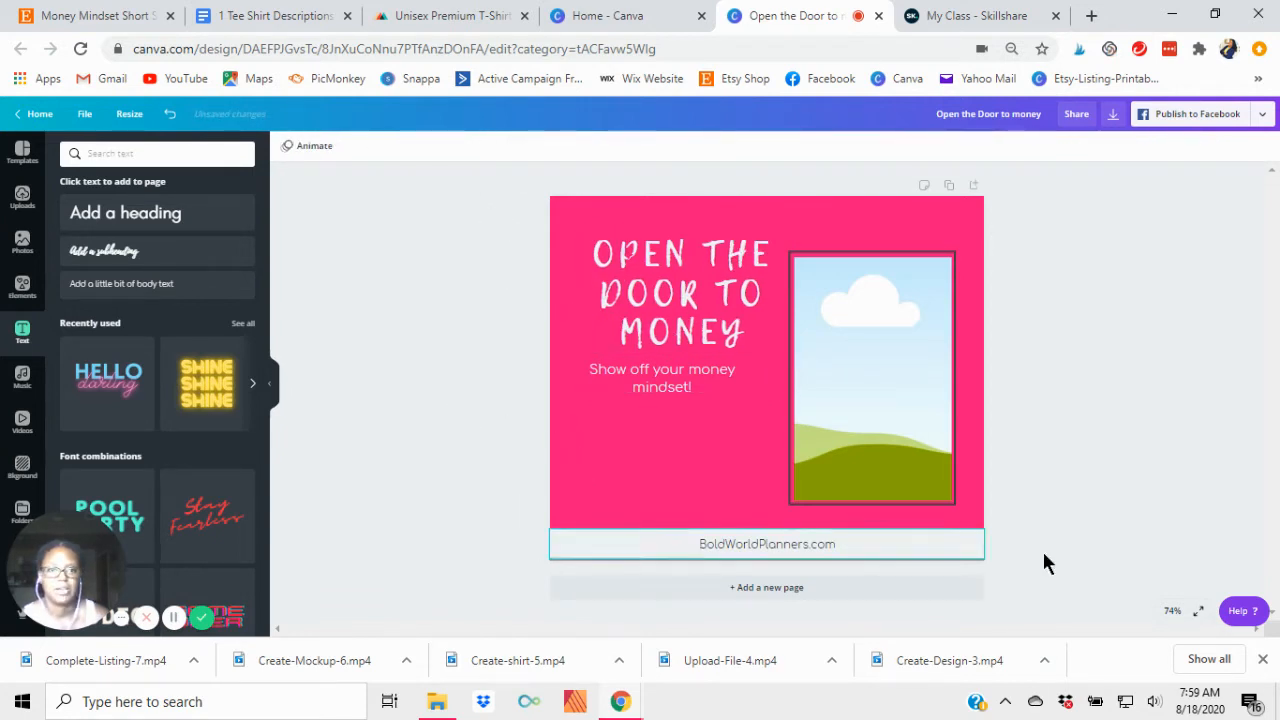
Enlarge the landscape image placeholder slightly within its dark frame, to about 345 by 530
{"action": "left_click", "coordinate": [812, 266]}
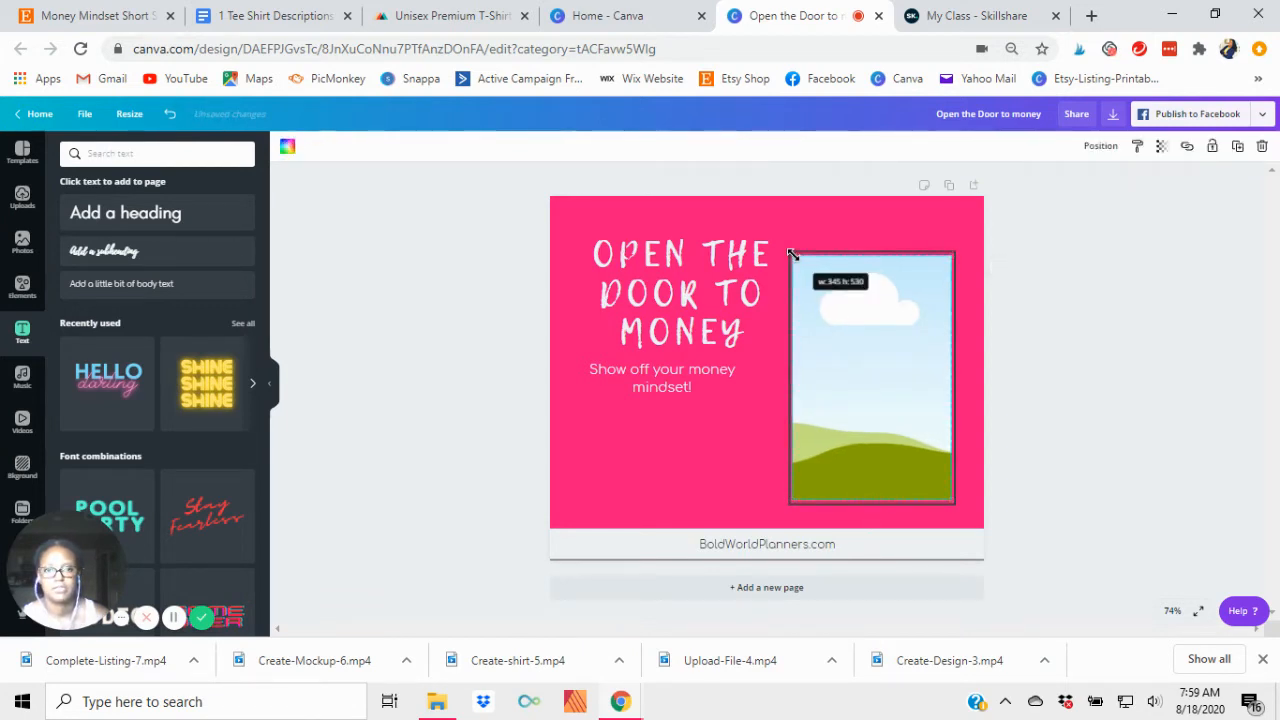
{"action": "left_click", "coordinate": [1080, 390]}
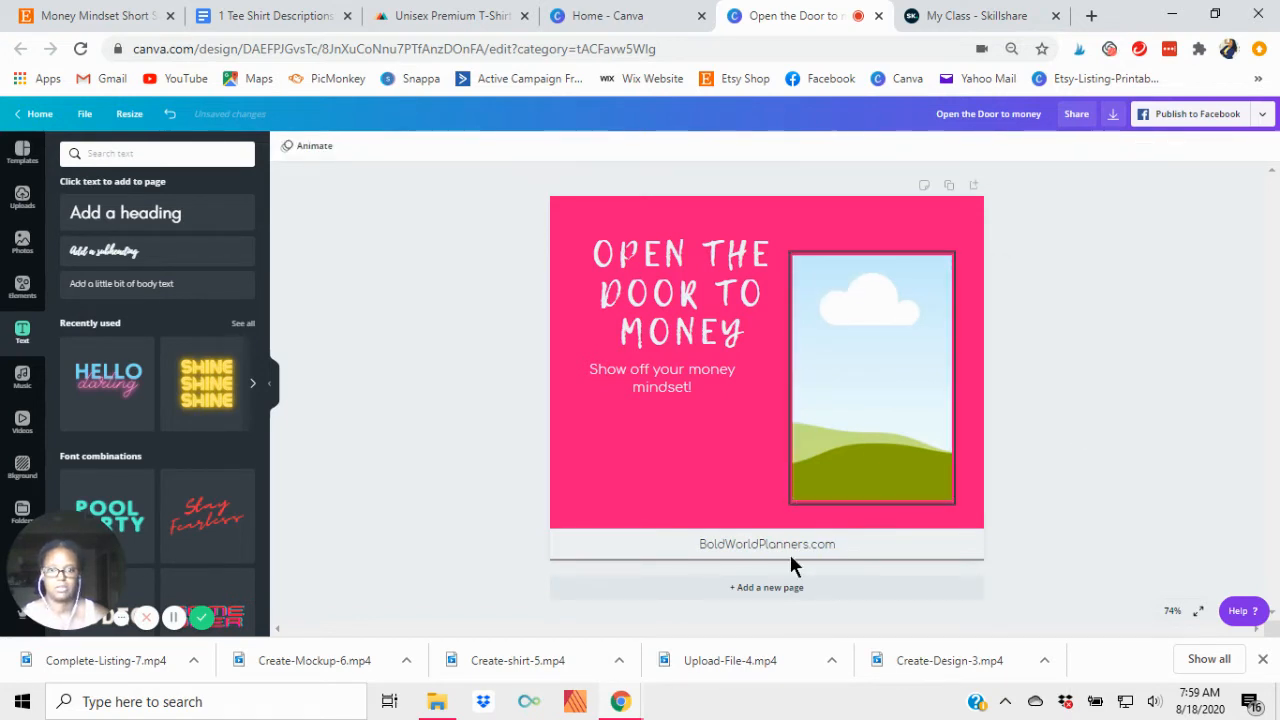
Move the light footer strip up to leave a thin pink band below it, and center the website text within the strip
{"action": "left_click", "coordinate": [903, 554]}
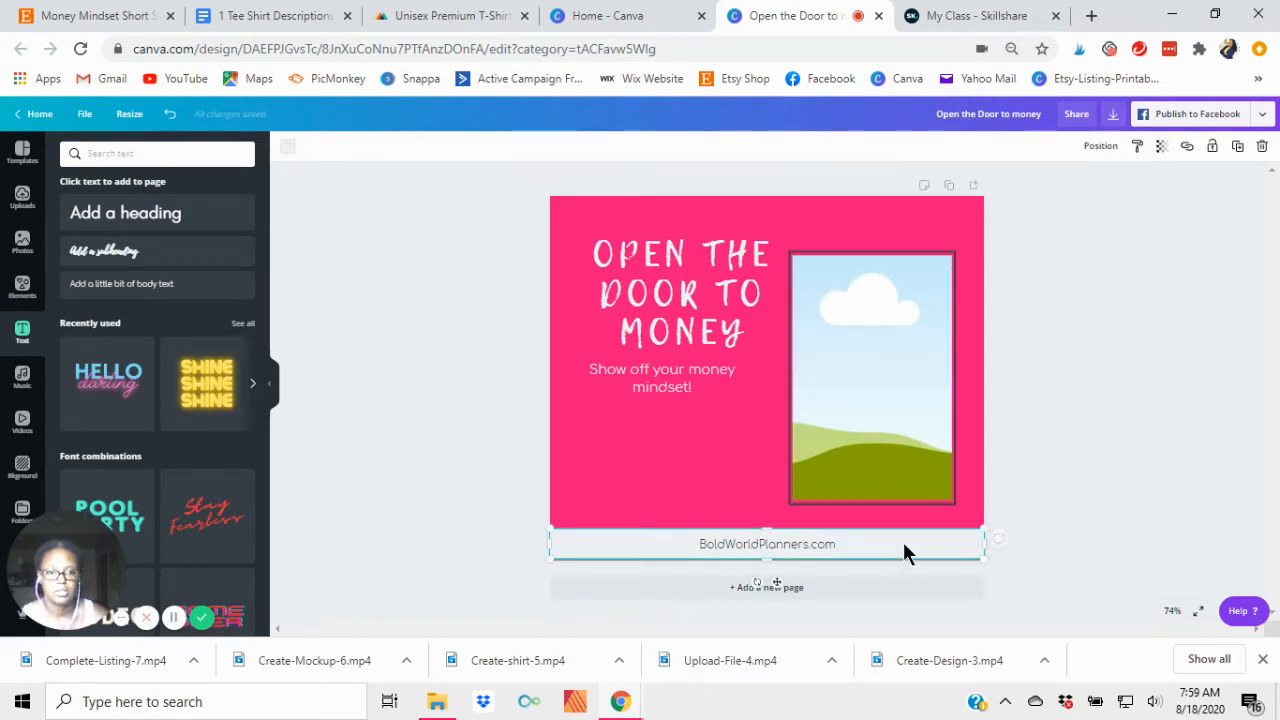
{"action": "left_click_drag", "start_coordinate": [903, 545], "coordinate": [899, 536]}
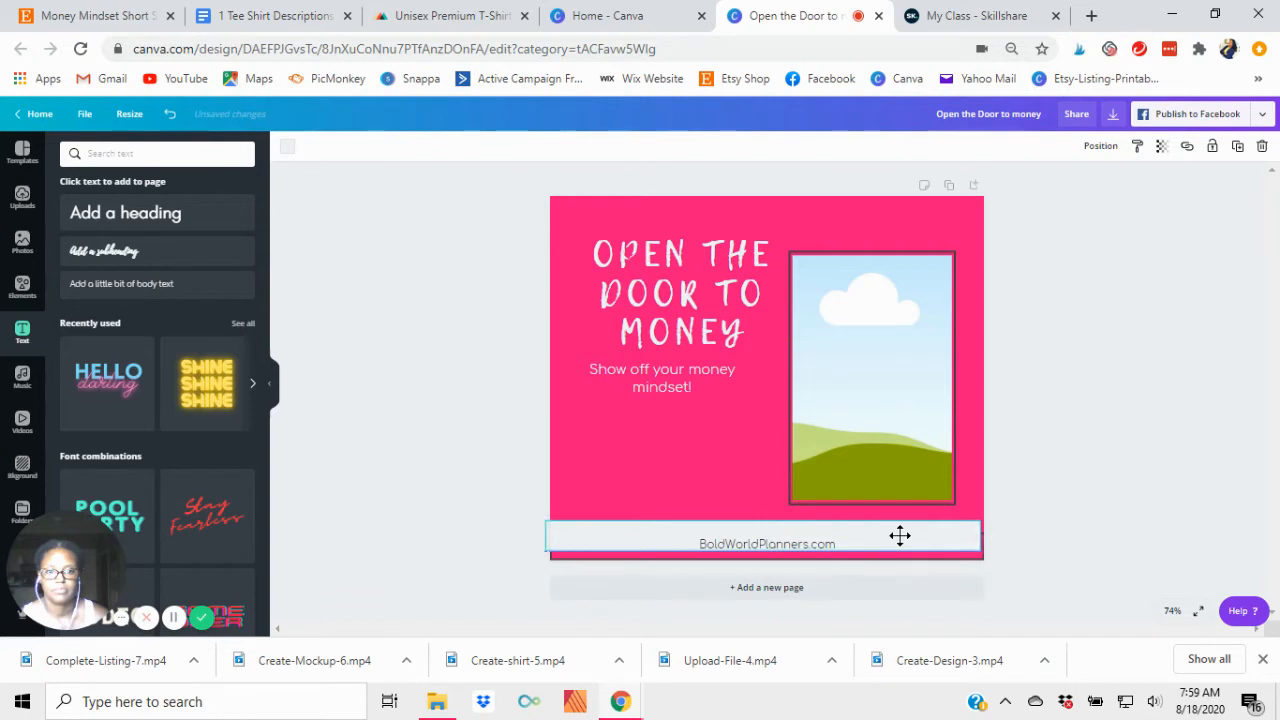
{"action": "left_click_drag", "start_coordinate": [900, 536], "coordinate": [902, 537]}
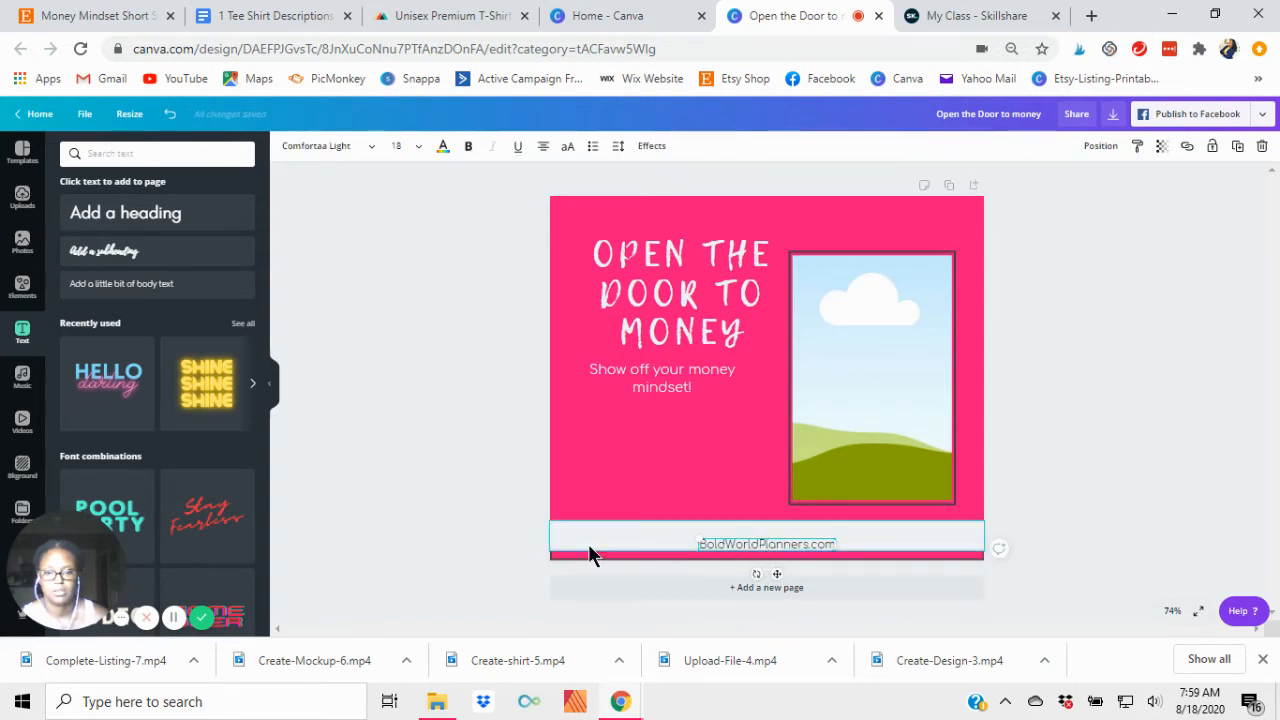
{"action": "left_click_drag", "start_coordinate": [776, 572], "coordinate": [778, 565]}
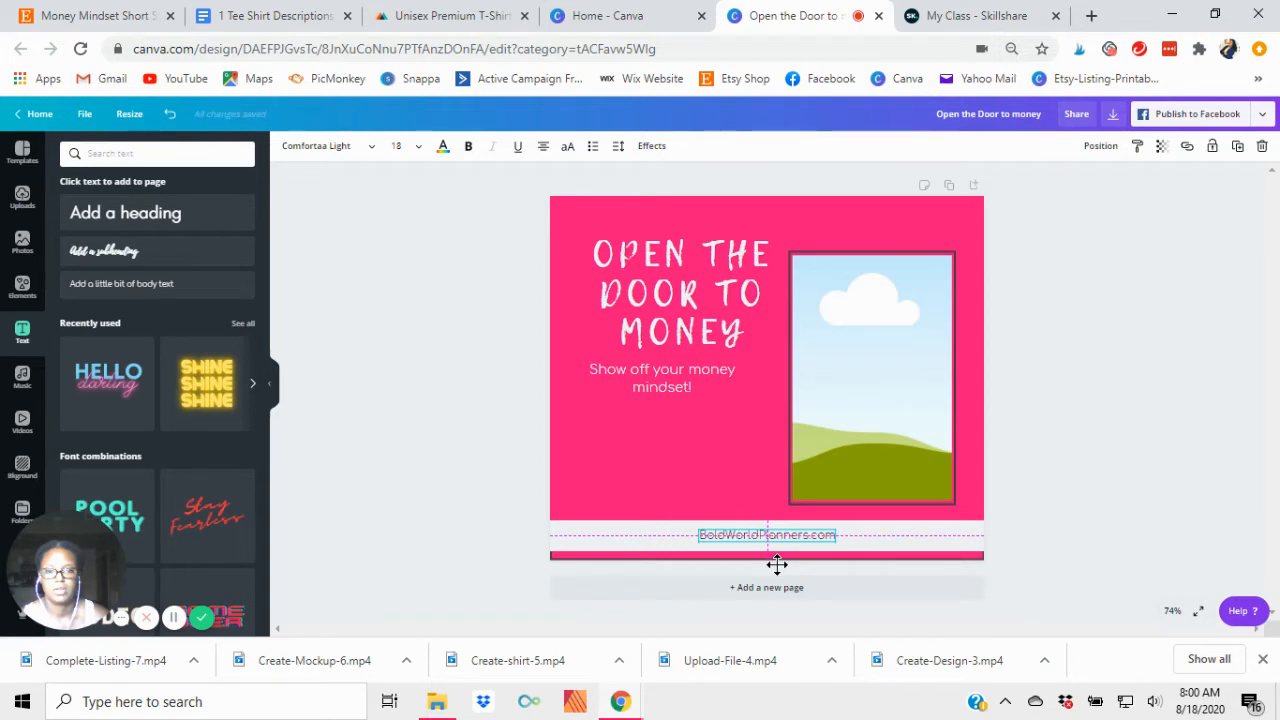
{"action": "left_click_drag", "start_coordinate": [779, 564], "coordinate": [777, 563]}
{"action": "left_click", "coordinate": [506, 511]}
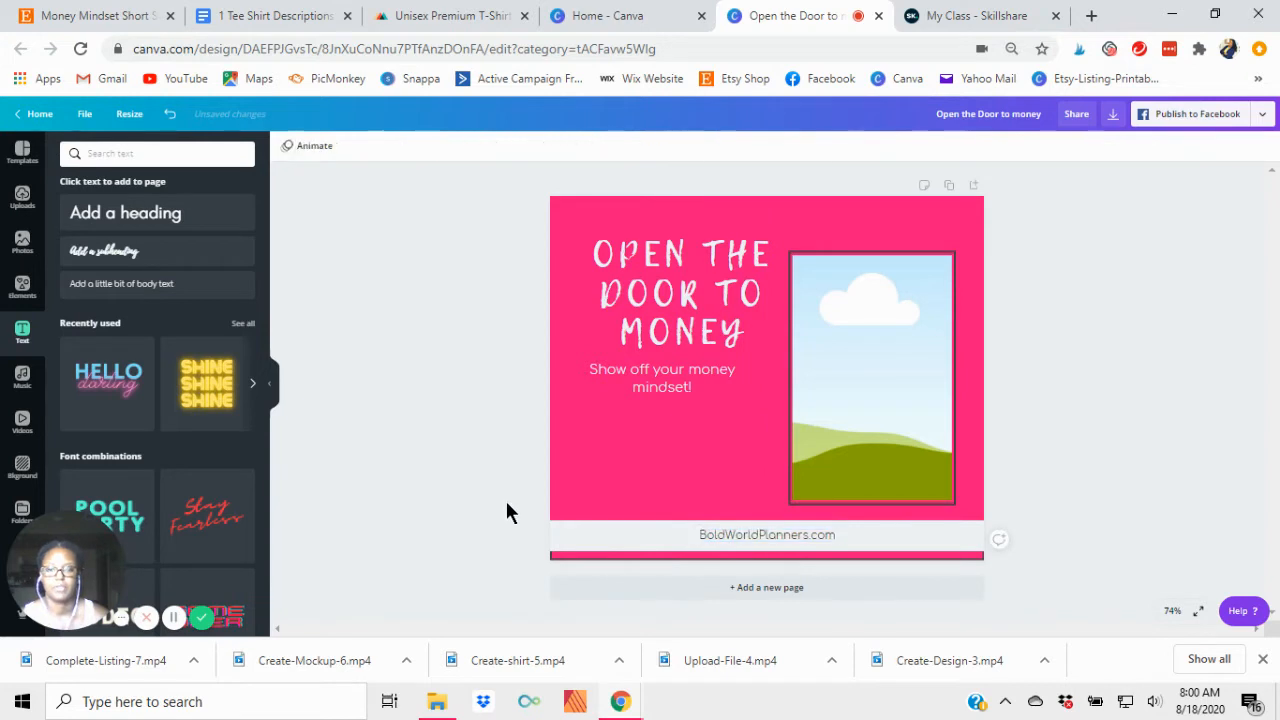
Widen the letter spacing of the BoldWorldPlanners.com footer text
{"action": "left_click", "coordinate": [747, 535]}
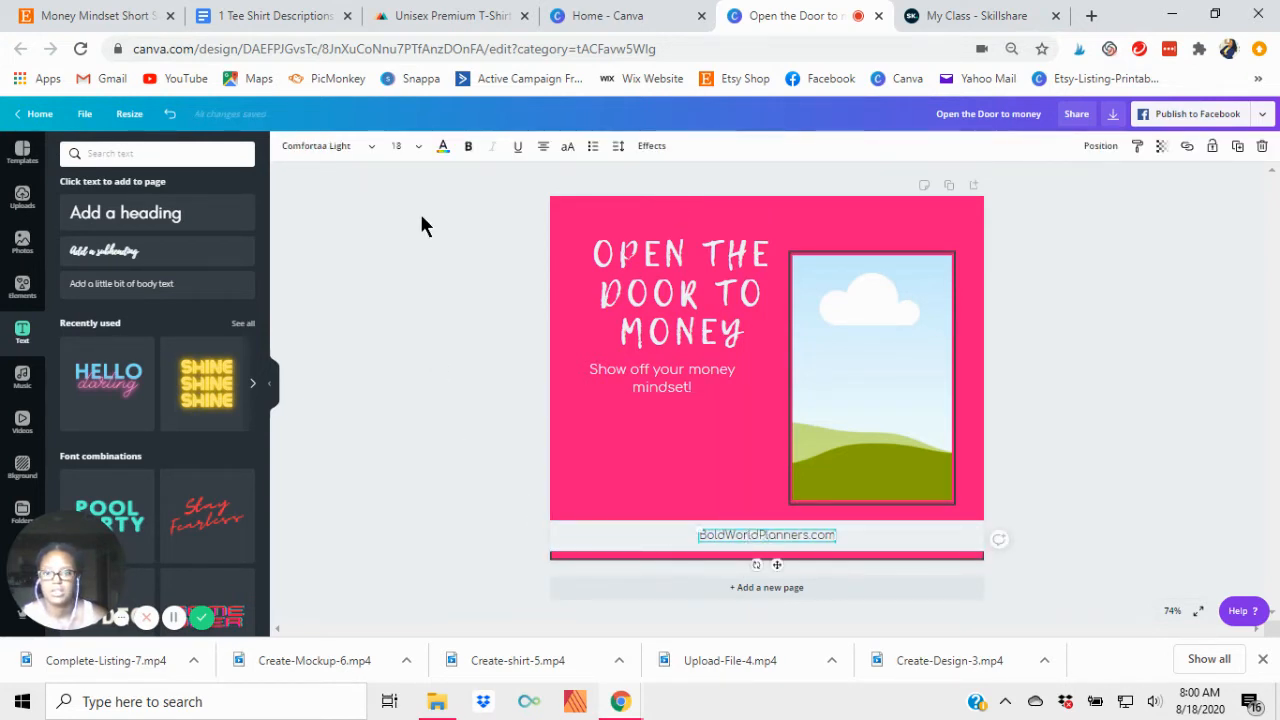
{"action": "left_click", "coordinate": [417, 148]}
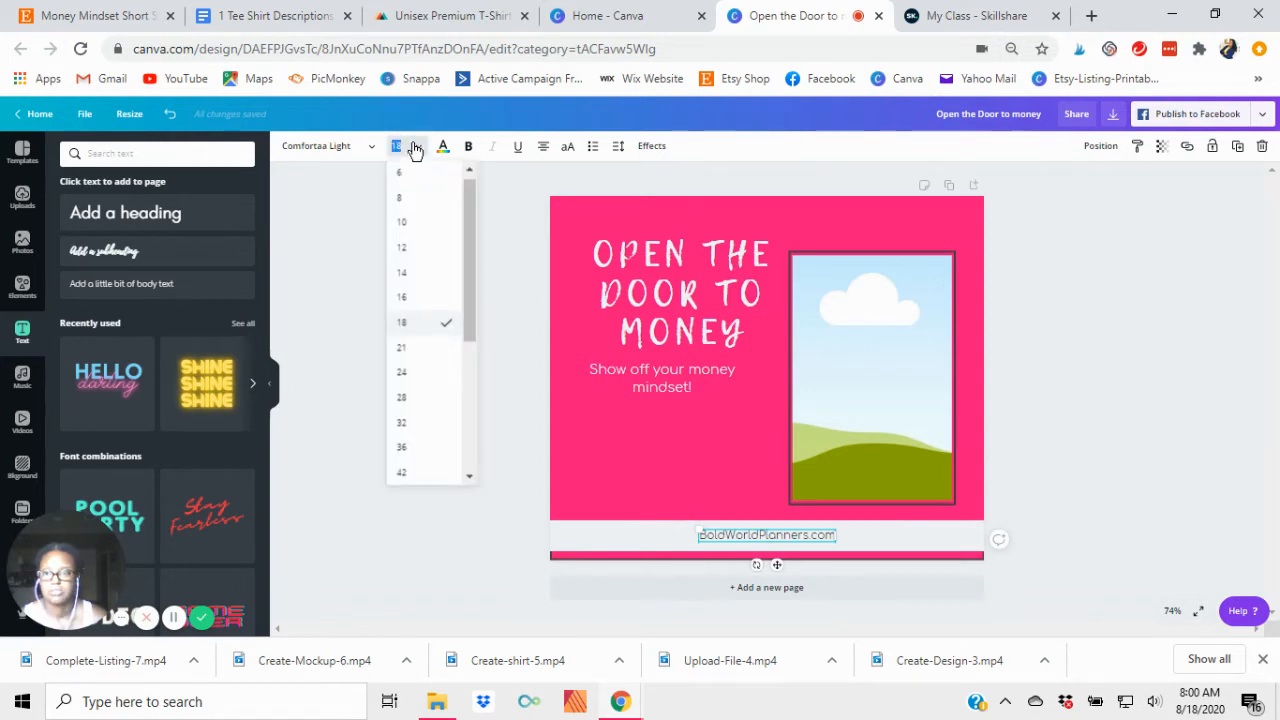
{"action": "left_click", "coordinate": [617, 148]}
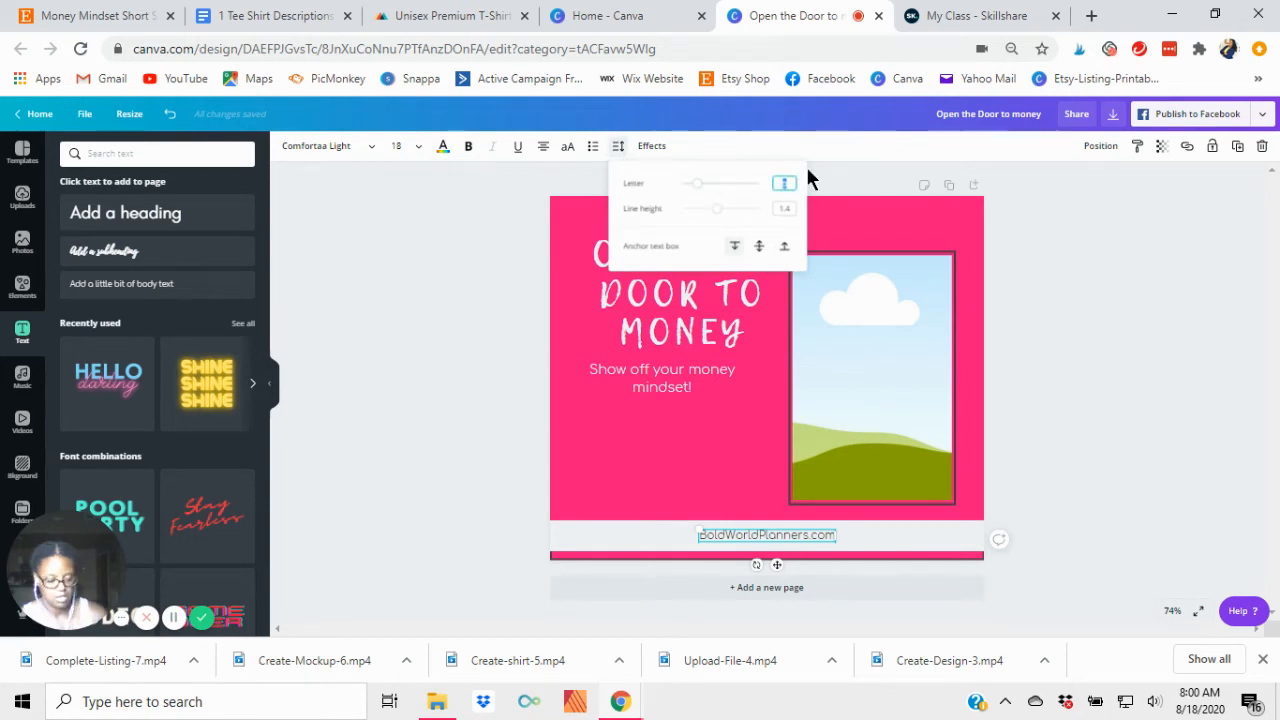
{"action": "left_click", "coordinate": [452, 336]}
Set the letter spacing of the "Show off your money mindset!" tagline to 50
{"action": "left_click", "coordinate": [692, 389]}
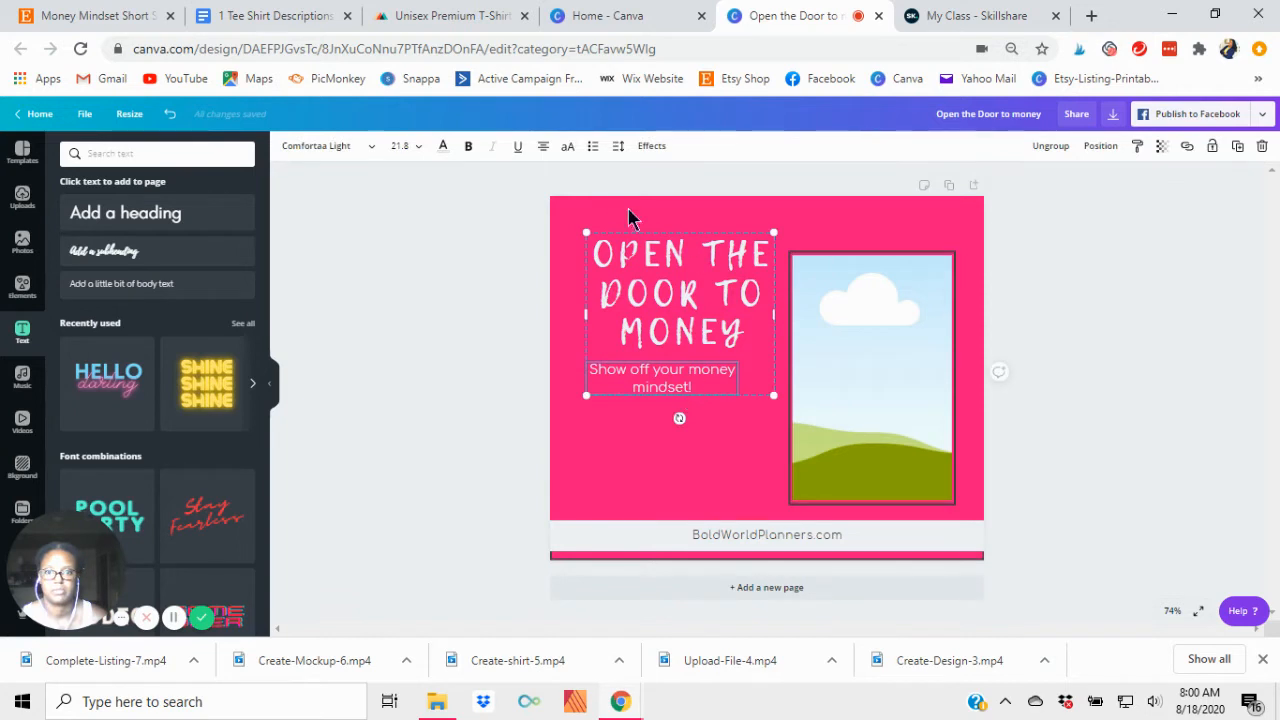
{"action": "left_click", "coordinate": [619, 148]}
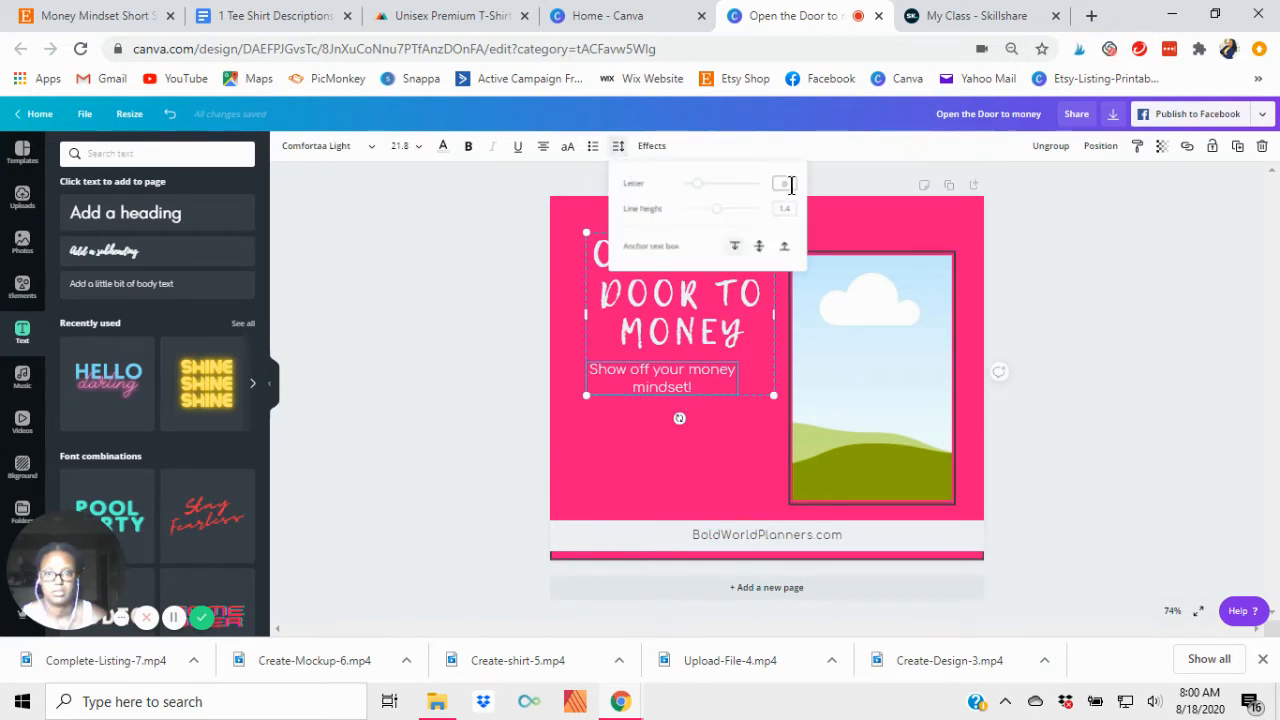
{"action": "type", "text": "50"}
{"action": "key", "text": "Return"}
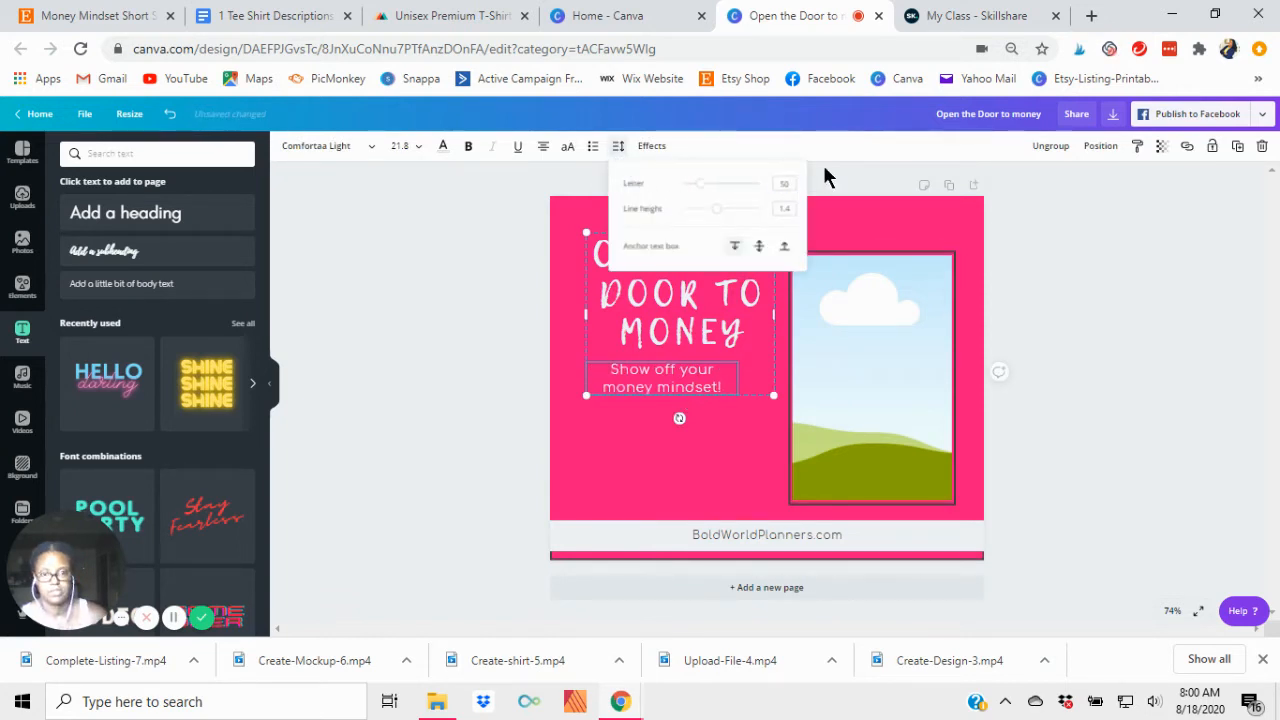
{"action": "left_click", "coordinate": [500, 395]}
Ungroup the heading and tagline, and widen the tagline's text box to nearly the heading's width
{"action": "left_click", "coordinate": [675, 388]}
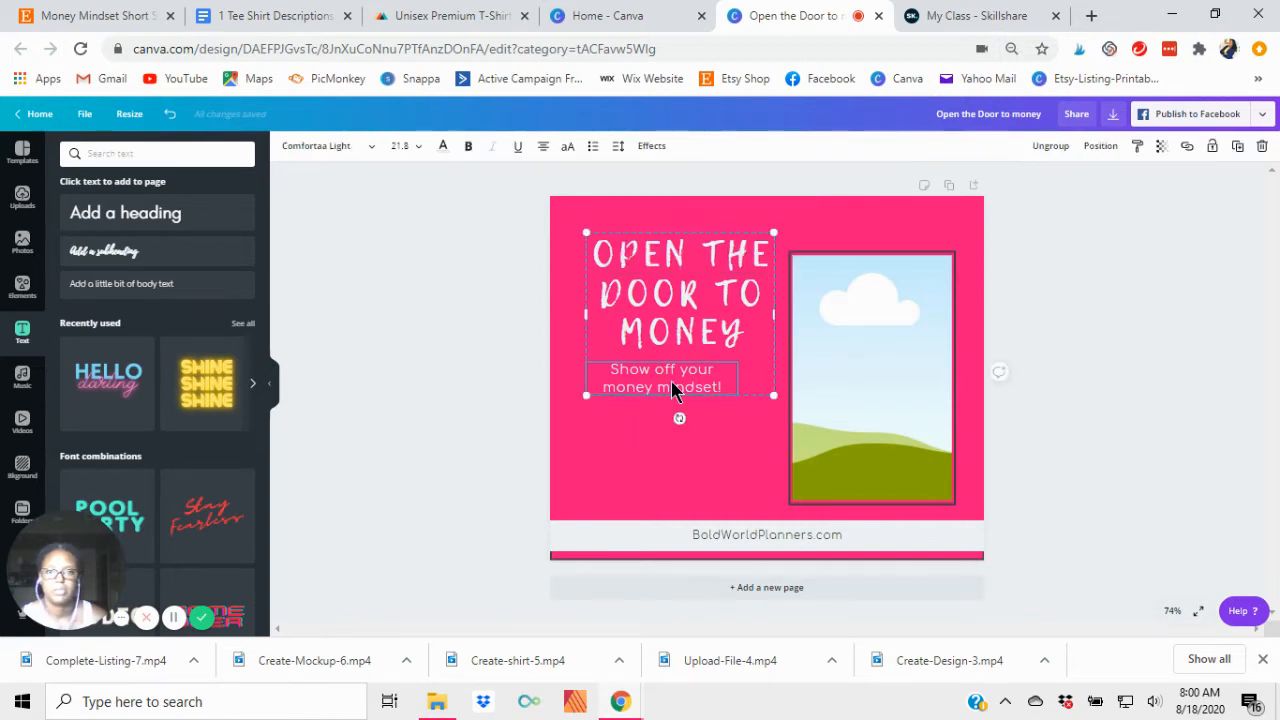
{"action": "left_click", "coordinate": [1050, 146]}
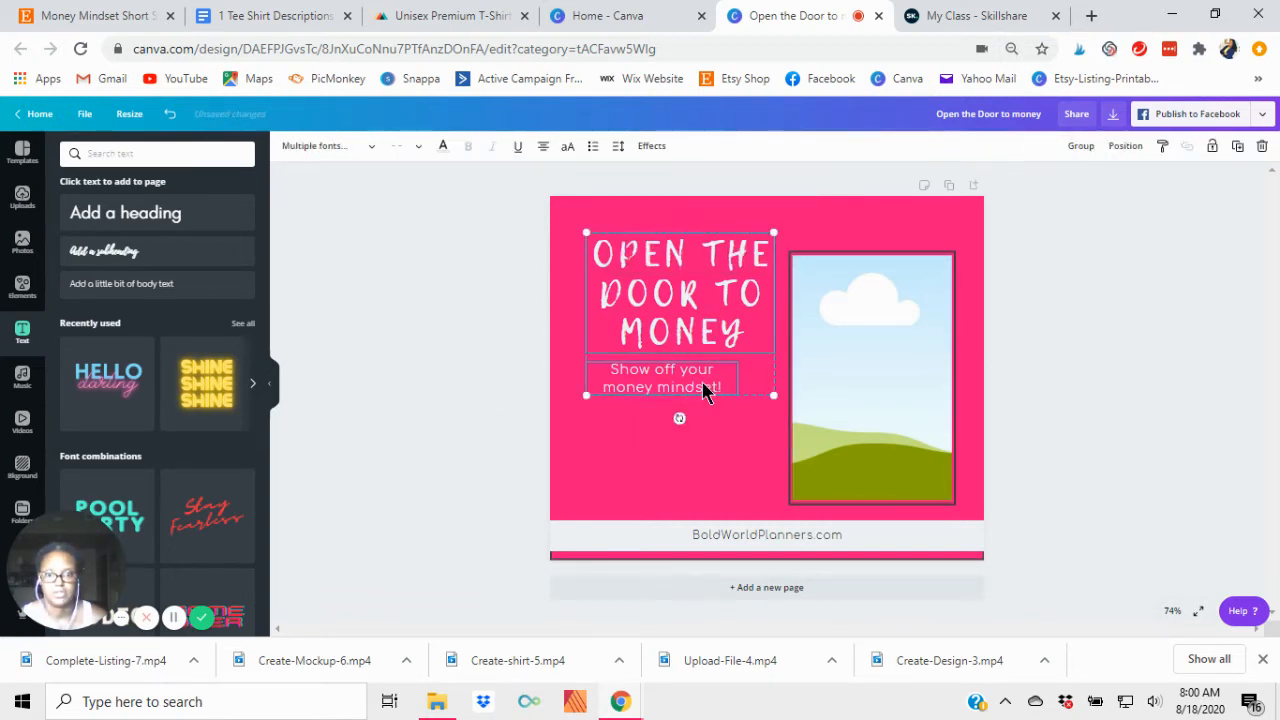
{"action": "left_click", "coordinate": [651, 384]}
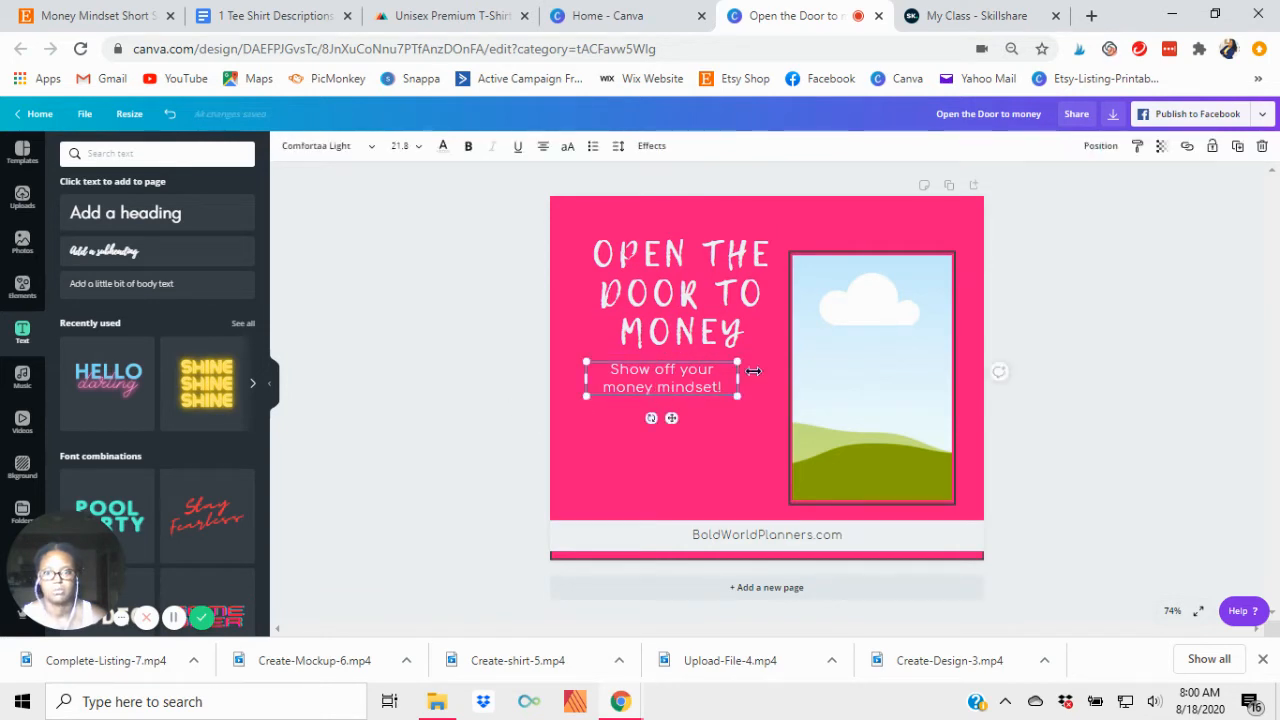
{"action": "left_click_drag", "start_coordinate": [744, 381], "coordinate": [768, 384]}
{"action": "left_click", "coordinate": [415, 415]}
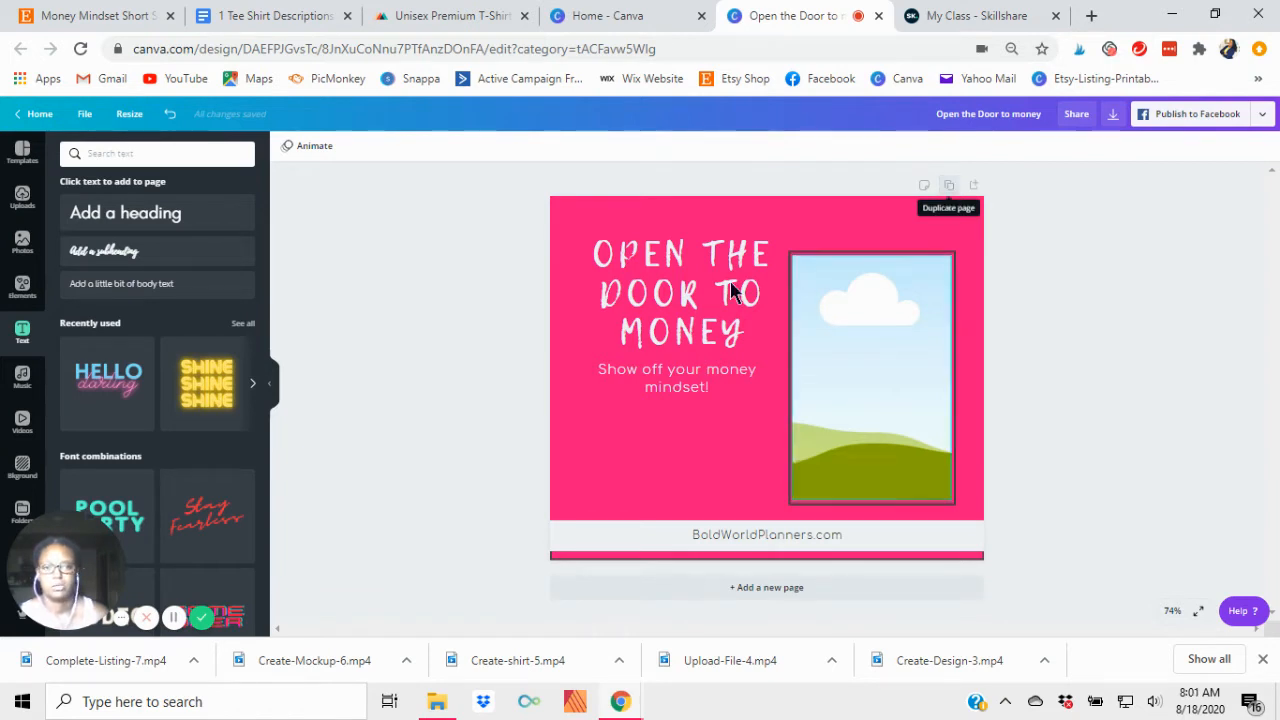
Add the recently used white curved arrow below the tagline, shrunk to about 214 by 59 and pointing at the framed image
{"action": "left_click", "coordinate": [22, 287]}
{"action": "scroll", "coordinate": [175, 300], "scroll_direction": "up", "scroll_amount": 5}
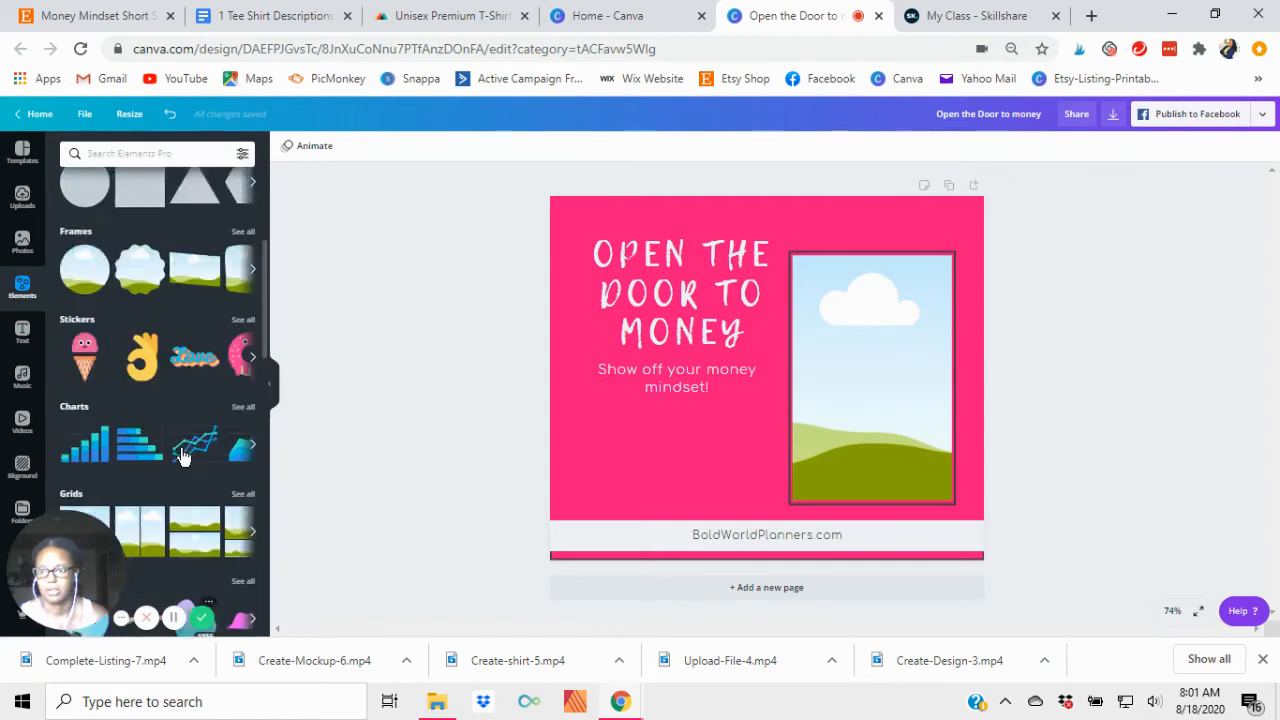
{"action": "left_click", "coordinate": [148, 238]}
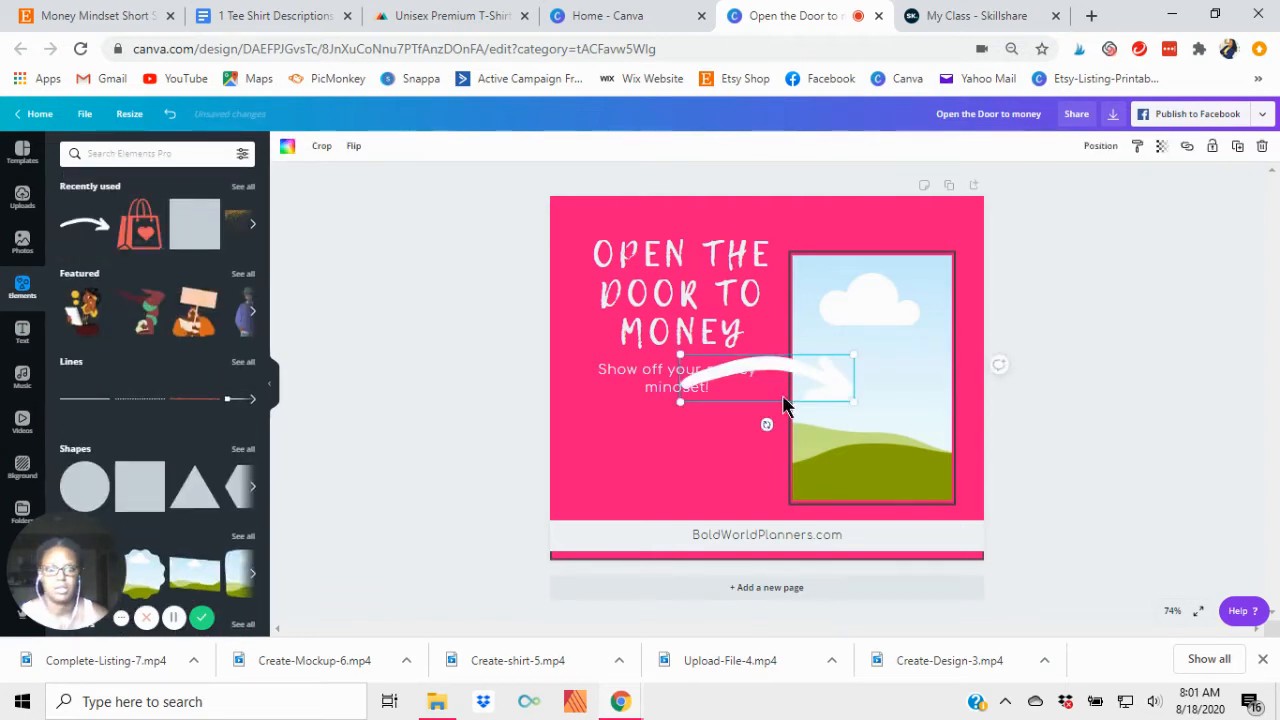
{"action": "left_click_drag", "start_coordinate": [746, 394], "coordinate": [675, 441]}
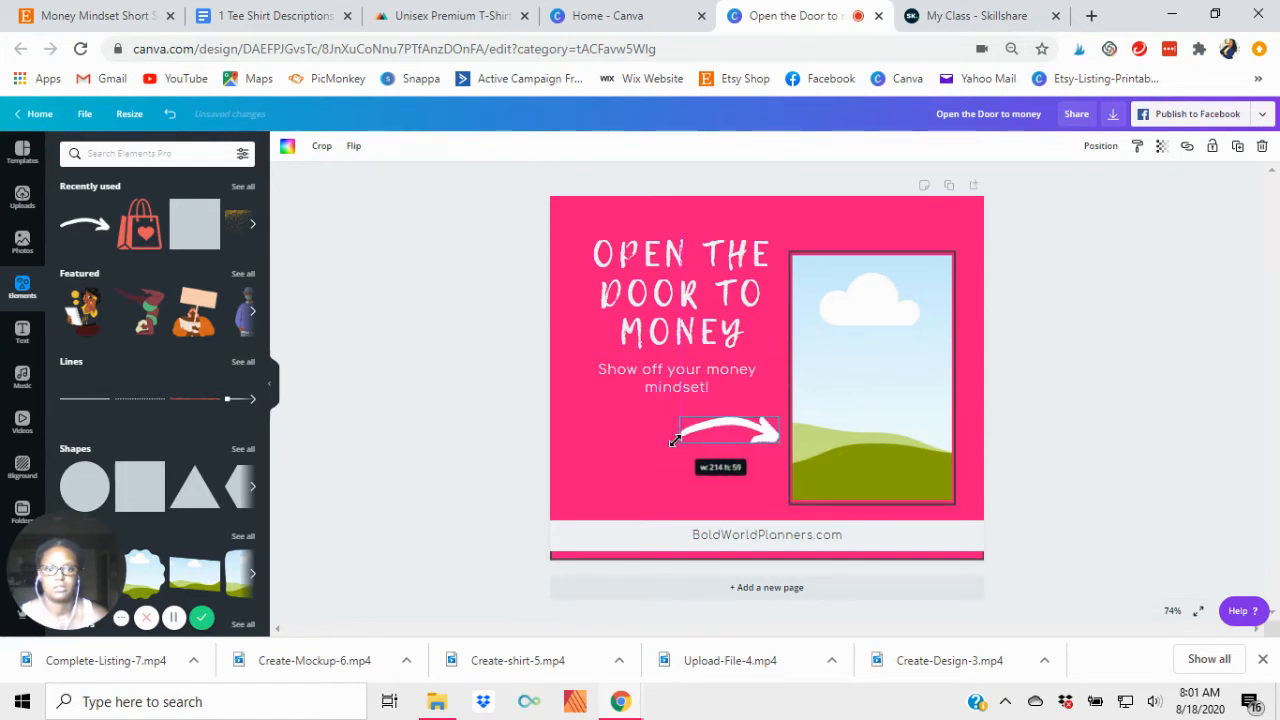
Flip the white arrow vertically so that it curves from below toward the frame
{"action": "left_click", "coordinate": [353, 146]}
{"action": "left_click", "coordinate": [376, 205]}
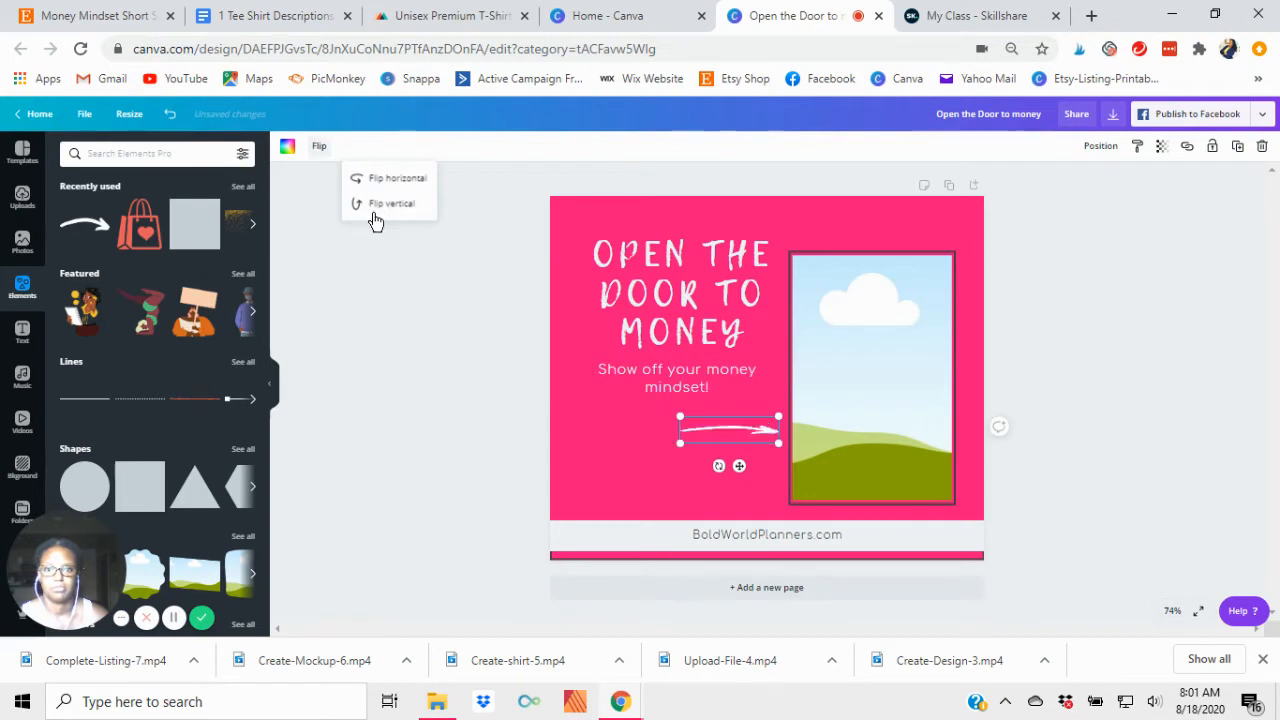
{"action": "left_click", "coordinate": [434, 429]}
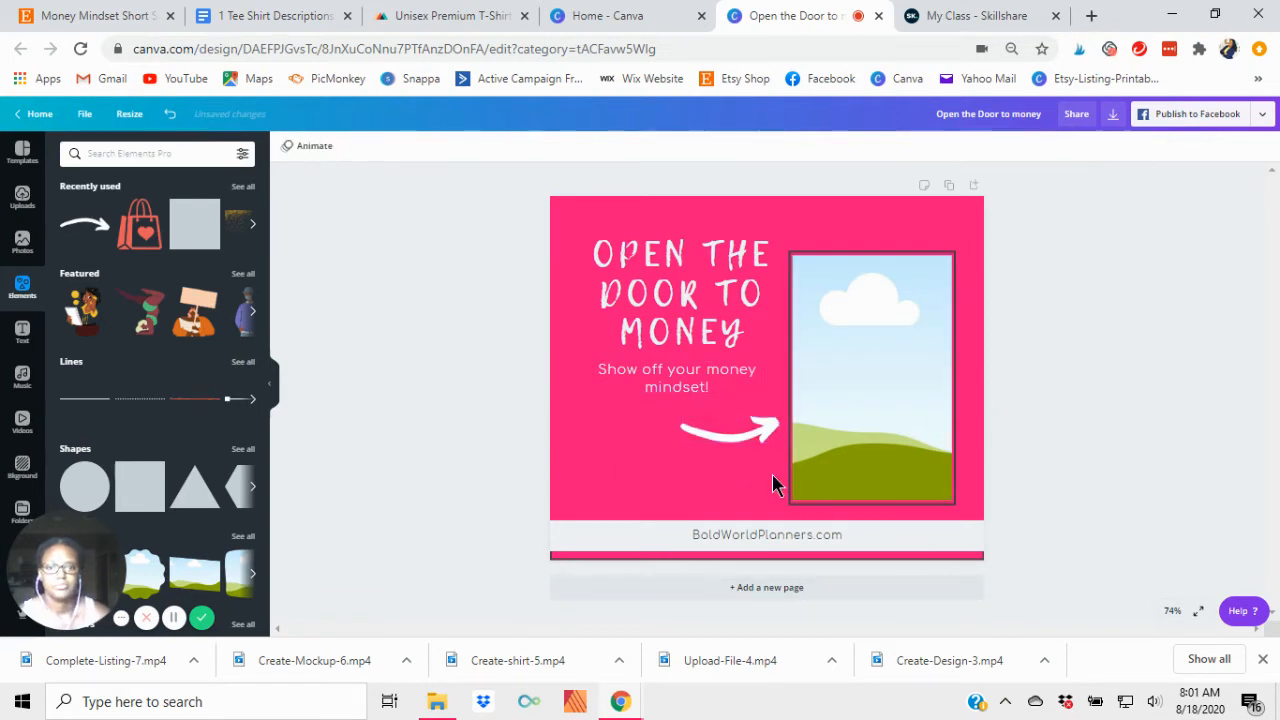
Rotate the white arrow to about -13° so it points up toward the frame, and nudge it closer to the image
{"action": "left_click", "coordinate": [724, 437]}
{"action": "mouse_move", "coordinate": [724, 437]}
{"action": "left_mouse_down"}
{"action": "mouse_move", "coordinate": [710, 432]}
{"action": "mouse_move", "coordinate": [714, 463]}
{"action": "mouse_move", "coordinate": [689, 457]}
{"action": "mouse_move", "coordinate": [706, 475]}
{"action": "mouse_move", "coordinate": [694, 457]}
{"action": "mouse_move", "coordinate": [735, 445]}
{"action": "left_mouse_up"}
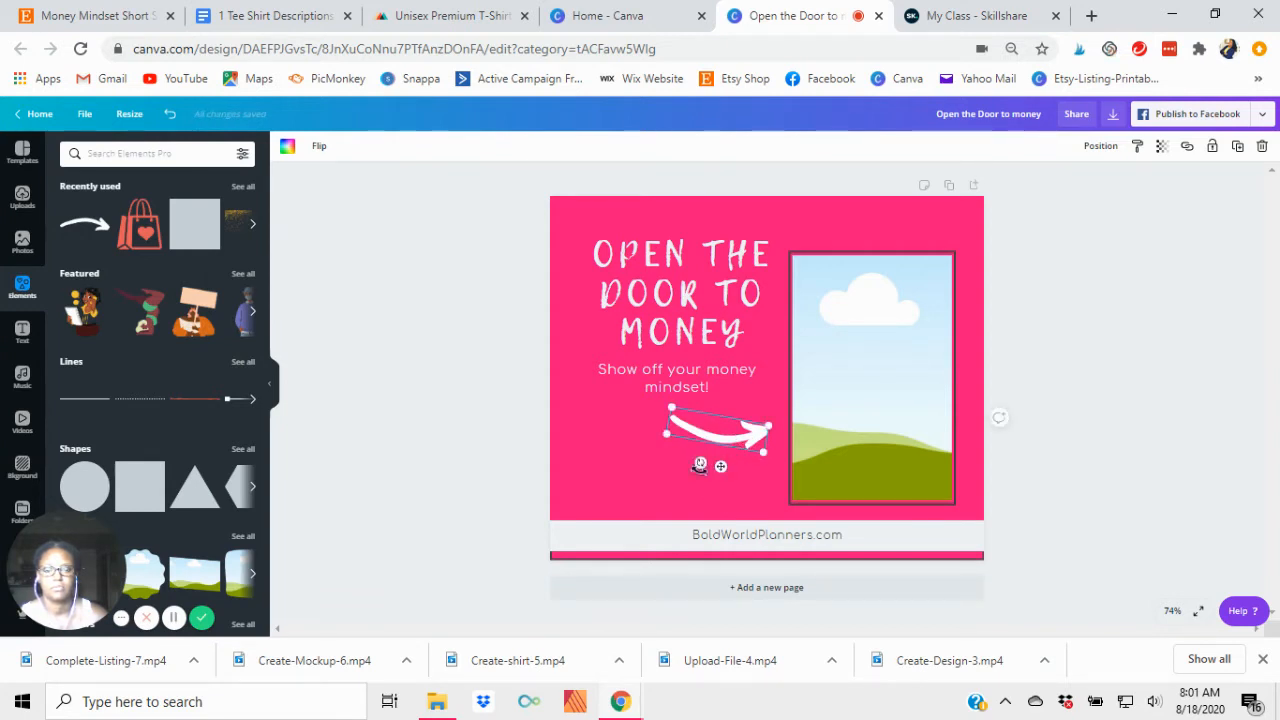
{"action": "left_click", "coordinate": [362, 397]}
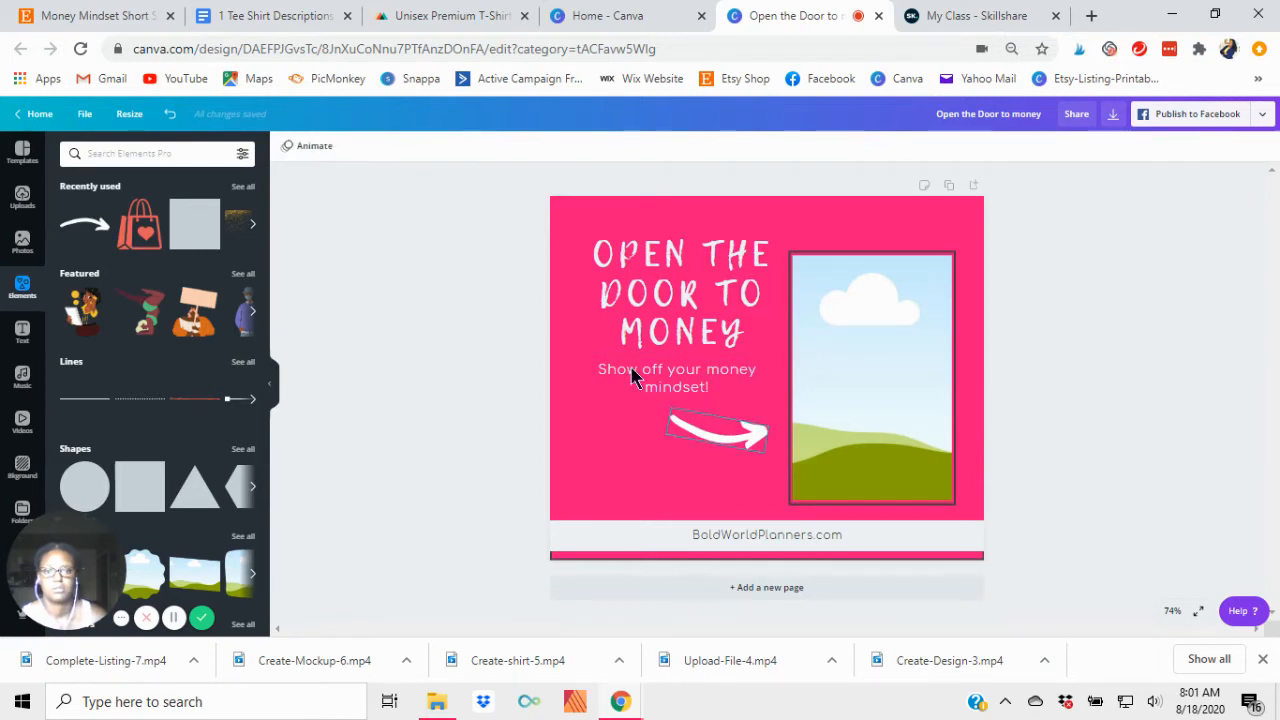
{"action": "left_click", "coordinate": [720, 447]}
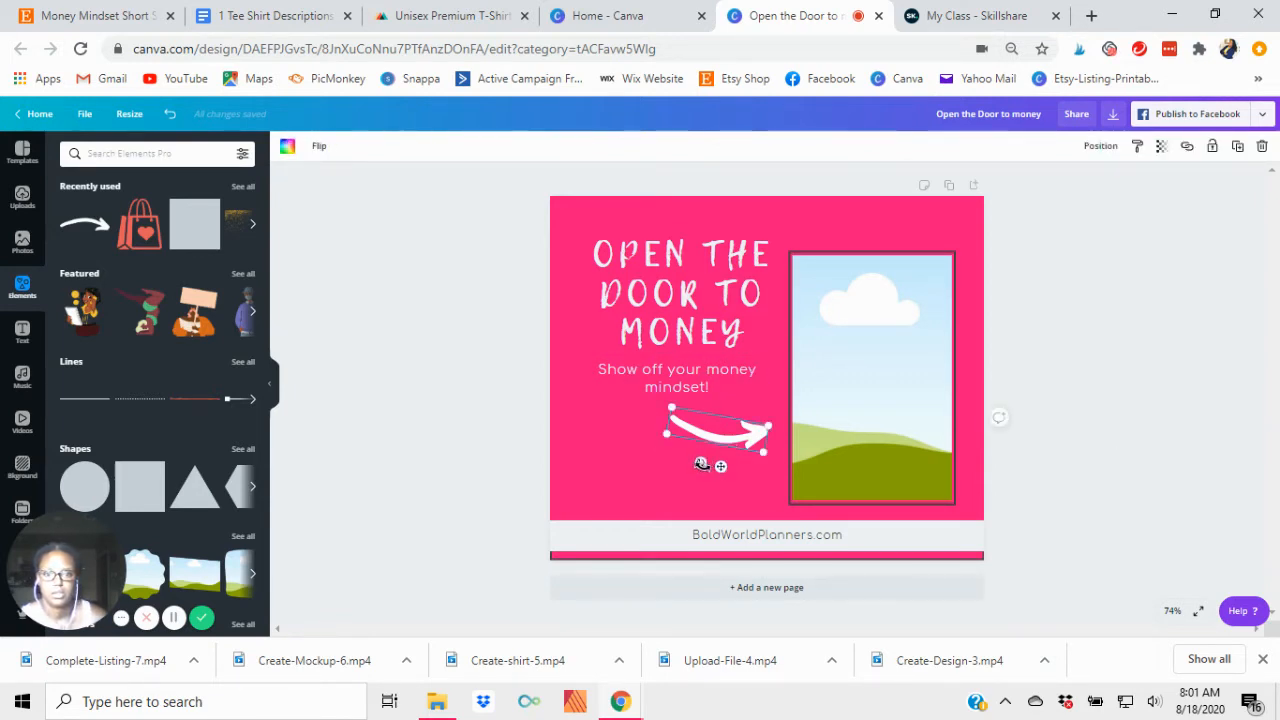
{"action": "left_click_drag", "start_coordinate": [703, 464], "coordinate": [717, 469]}
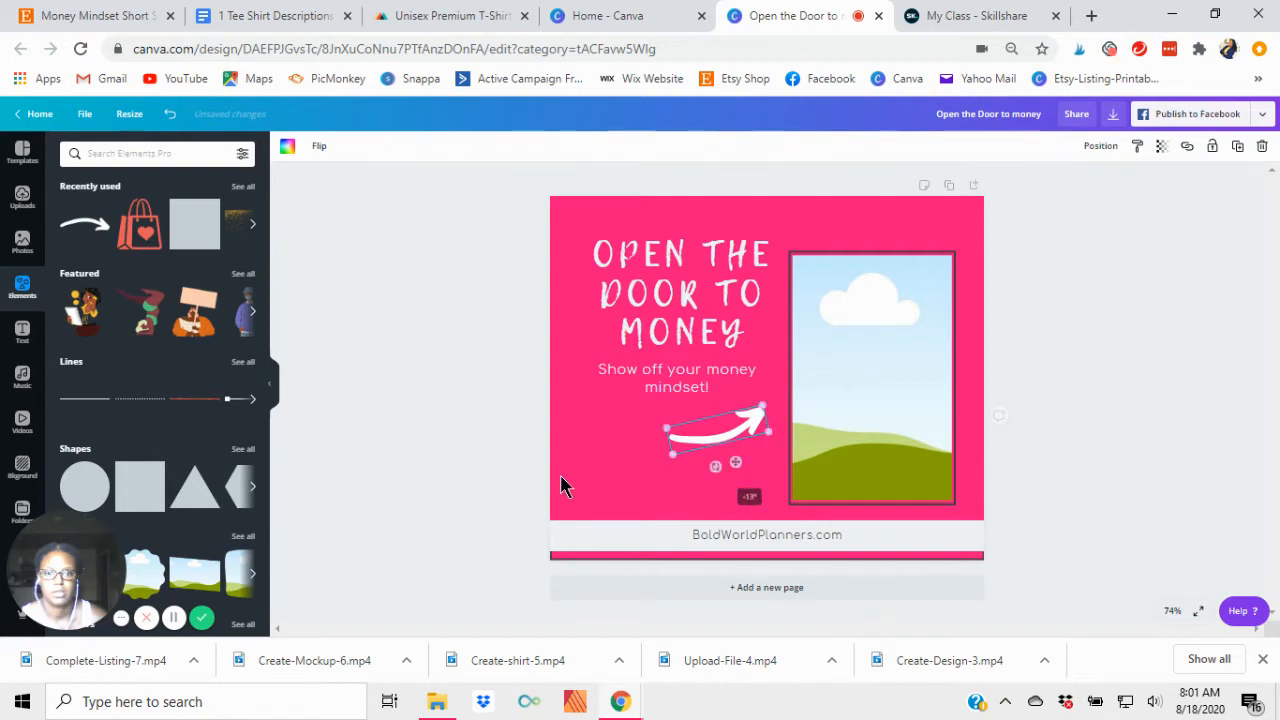
{"action": "left_click", "coordinate": [562, 477]}
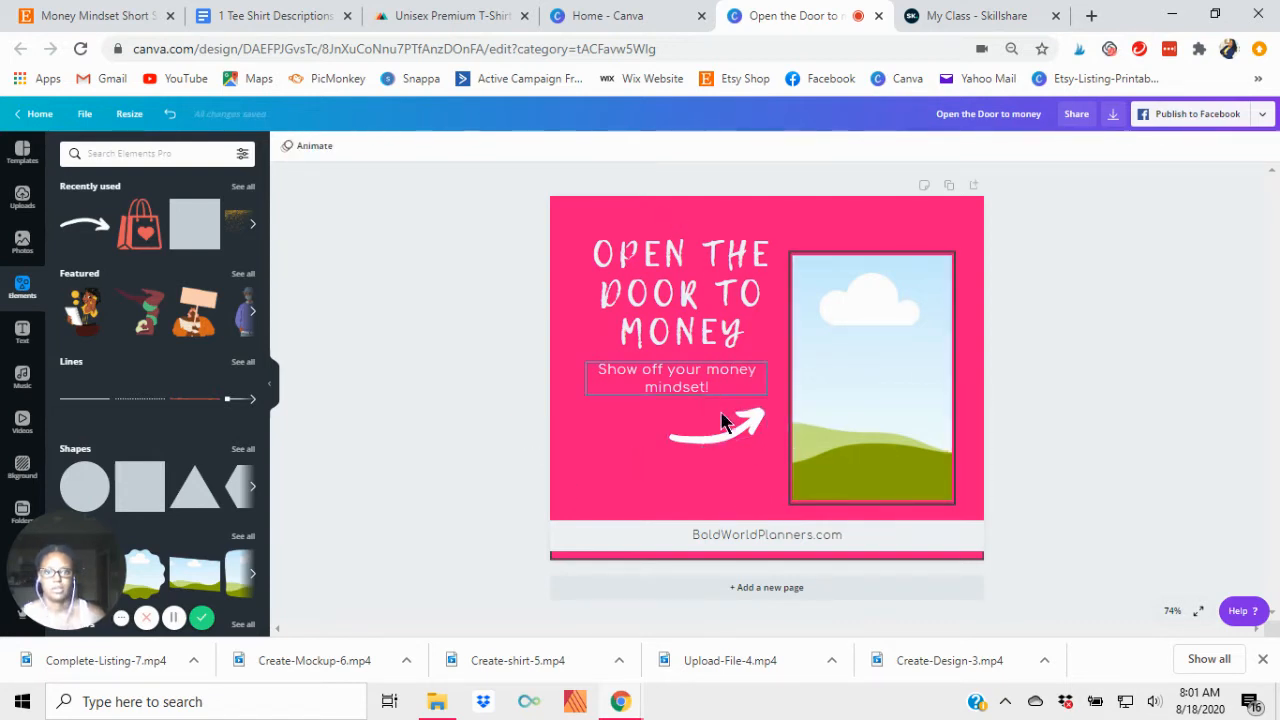
{"action": "left_click_drag", "start_coordinate": [712, 437], "coordinate": [717, 432]}
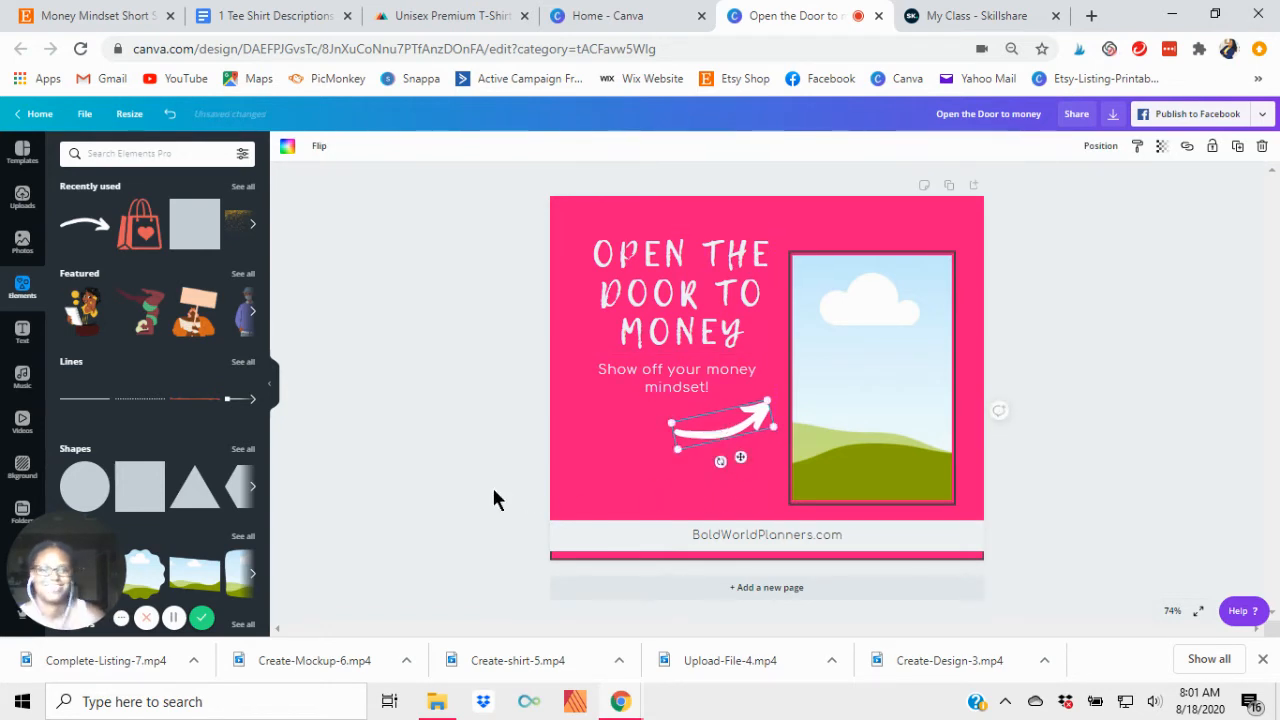
{"action": "left_click", "coordinate": [434, 494]}
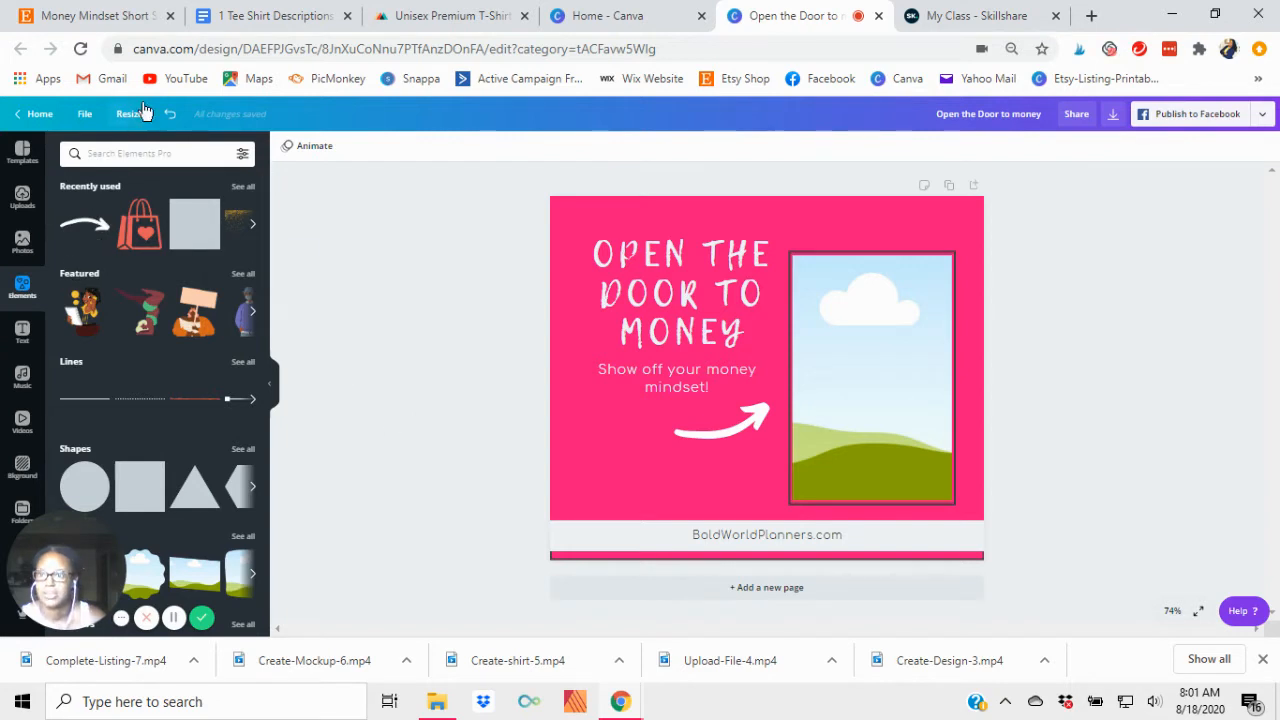
Place a dotted line along the top of the graphic above the heading, and add a duplicate that continues it to the opposite edge
{"action": "left_click", "coordinate": [138, 400]}
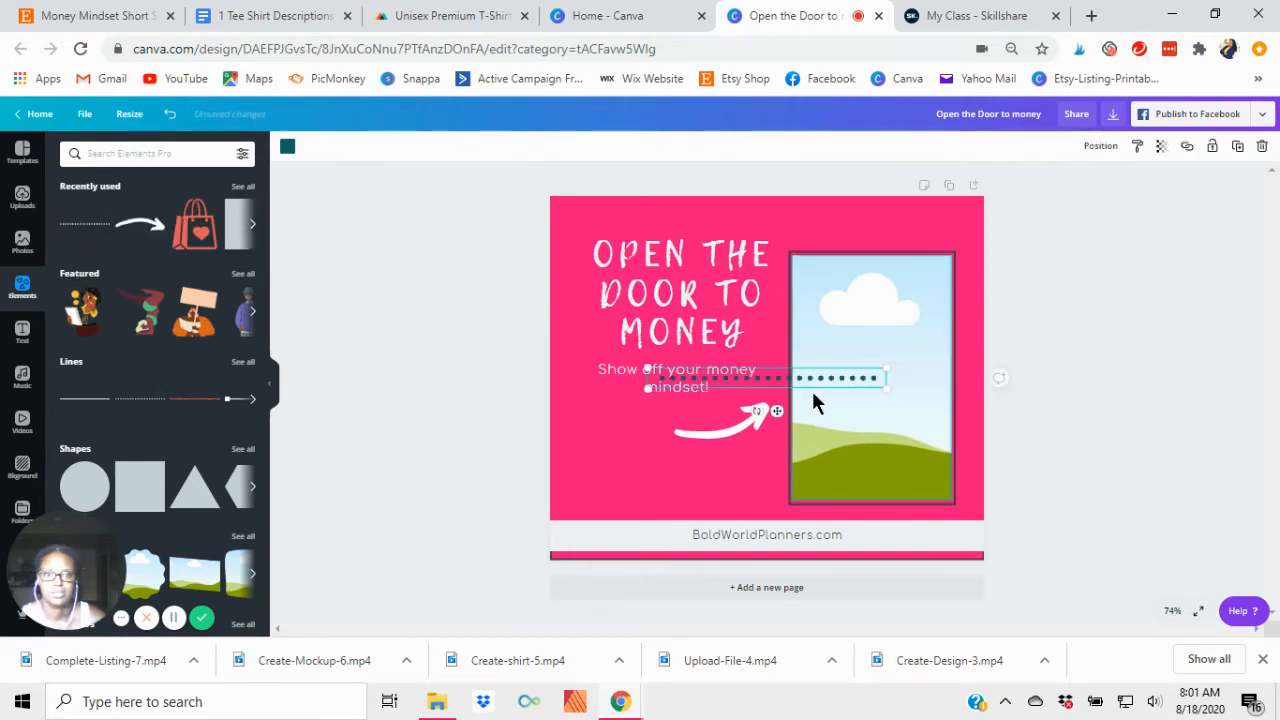
{"action": "left_click_drag", "start_coordinate": [790, 385], "coordinate": [694, 212]}
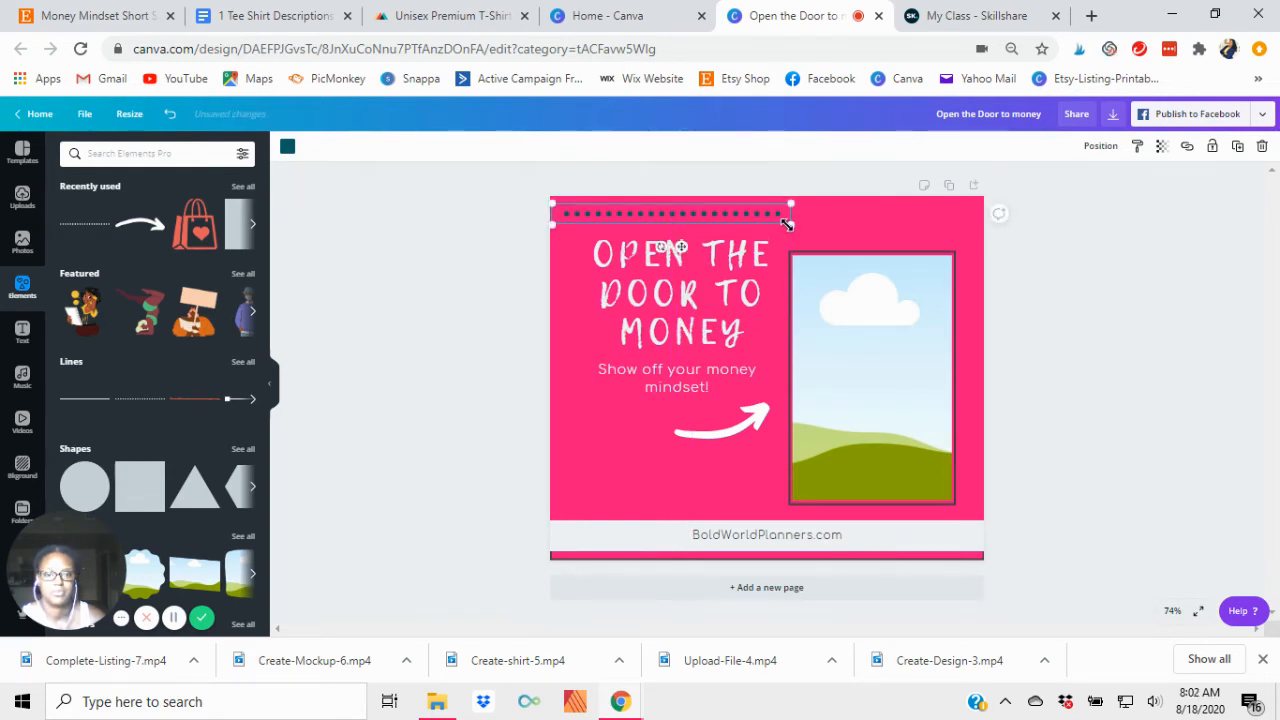
{"action": "key", "text": "ctrl+d"}
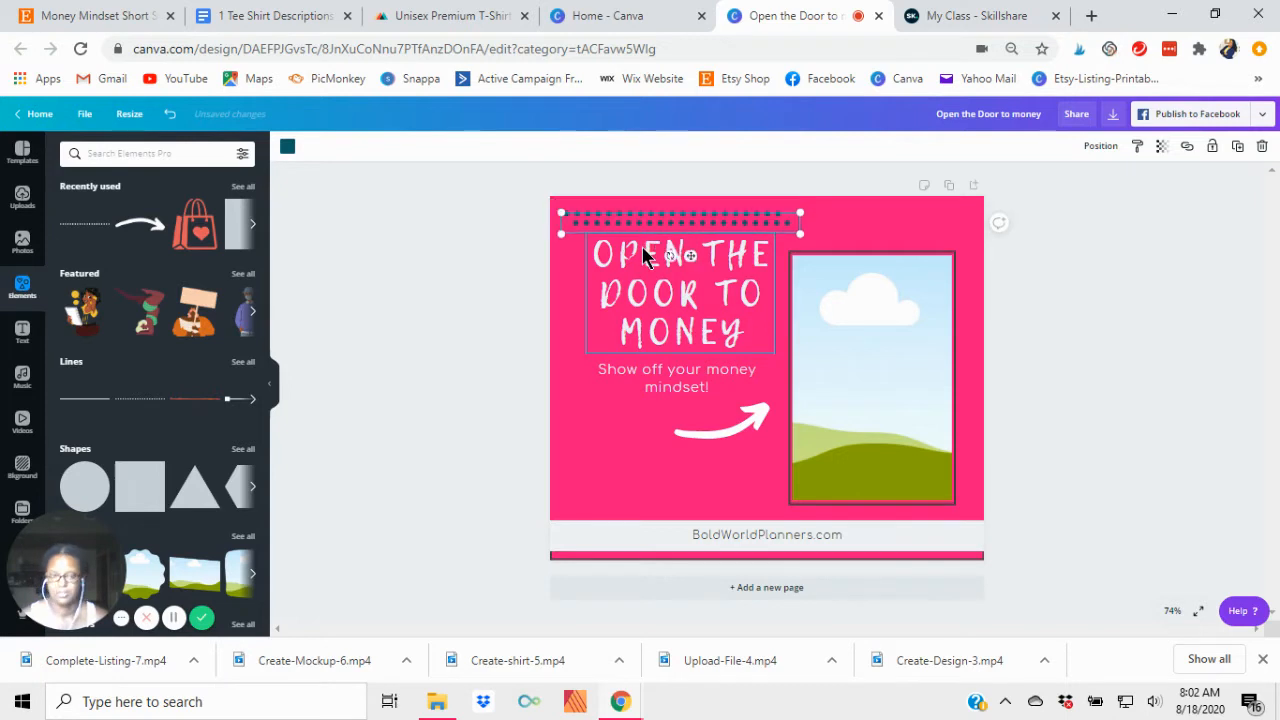
{"action": "left_click_drag", "start_coordinate": [689, 253], "coordinate": [907, 252]}
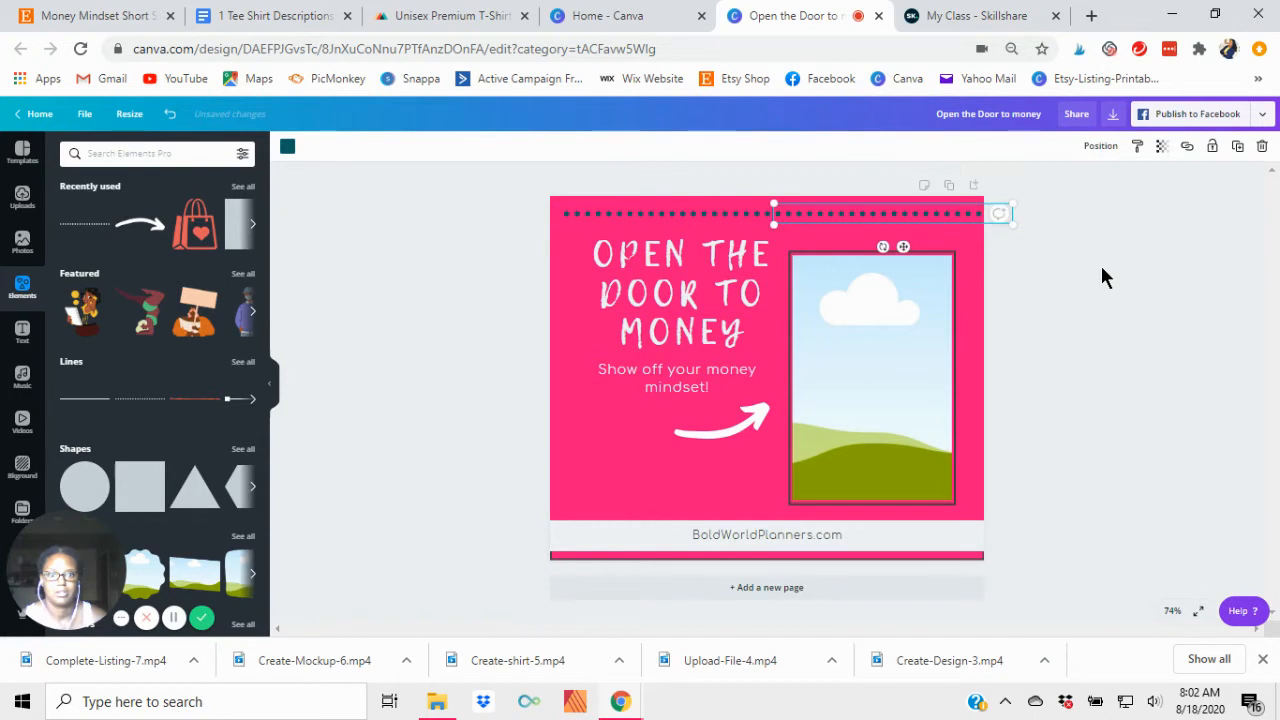
Recolor both dotted line segments with the light gray document color
{"action": "left_click", "coordinate": [287, 147]}
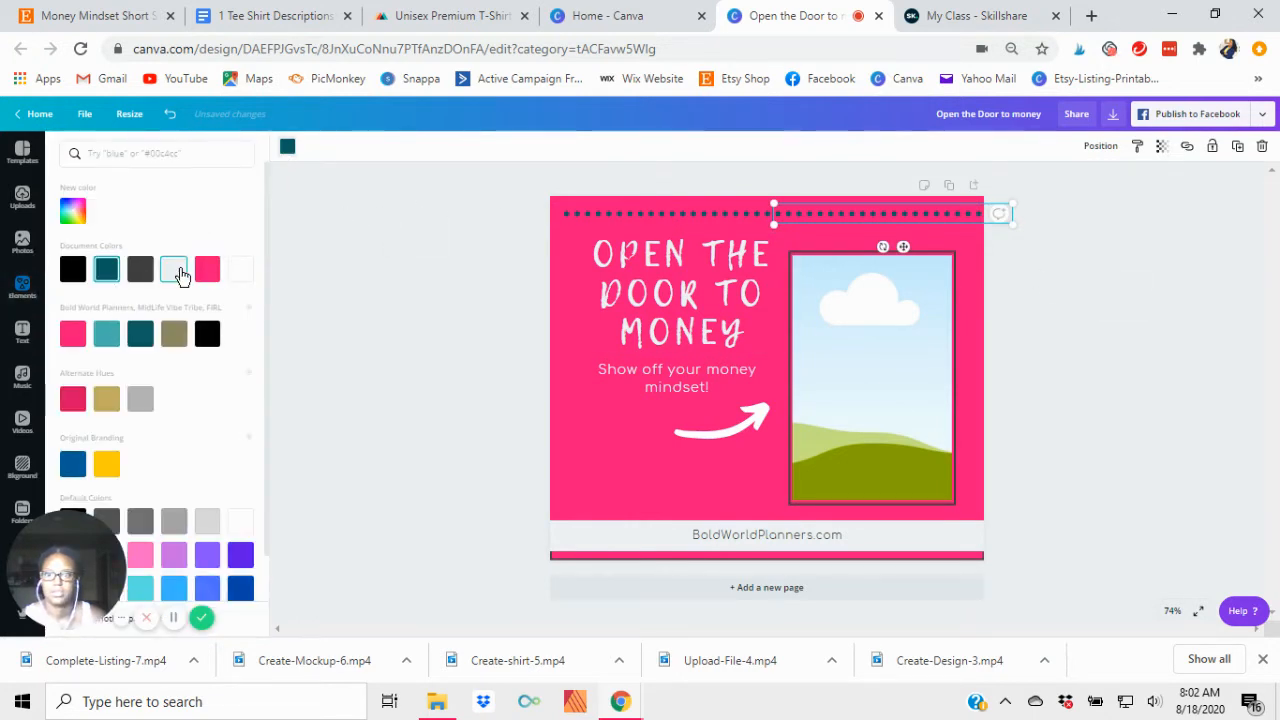
{"action": "left_click", "coordinate": [179, 272]}
{"action": "left_click", "coordinate": [591, 222]}
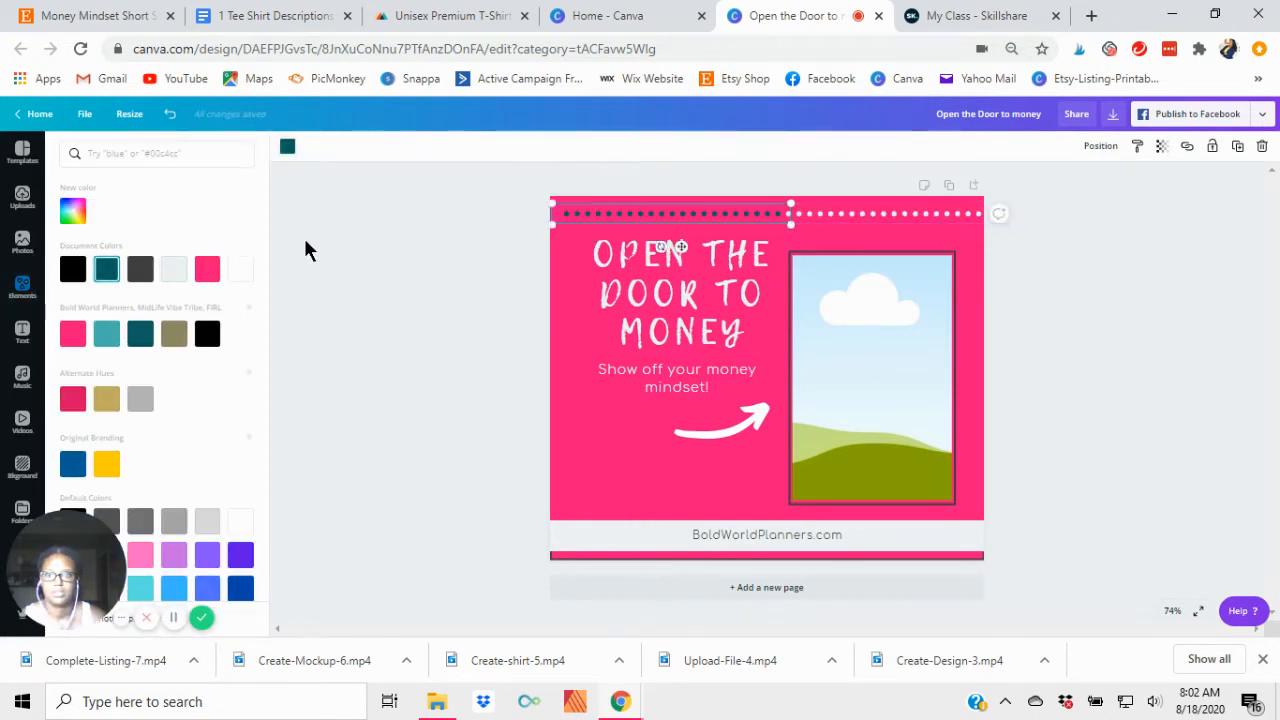
{"action": "left_click", "coordinate": [173, 269]}
{"action": "left_click", "coordinate": [400, 289]}
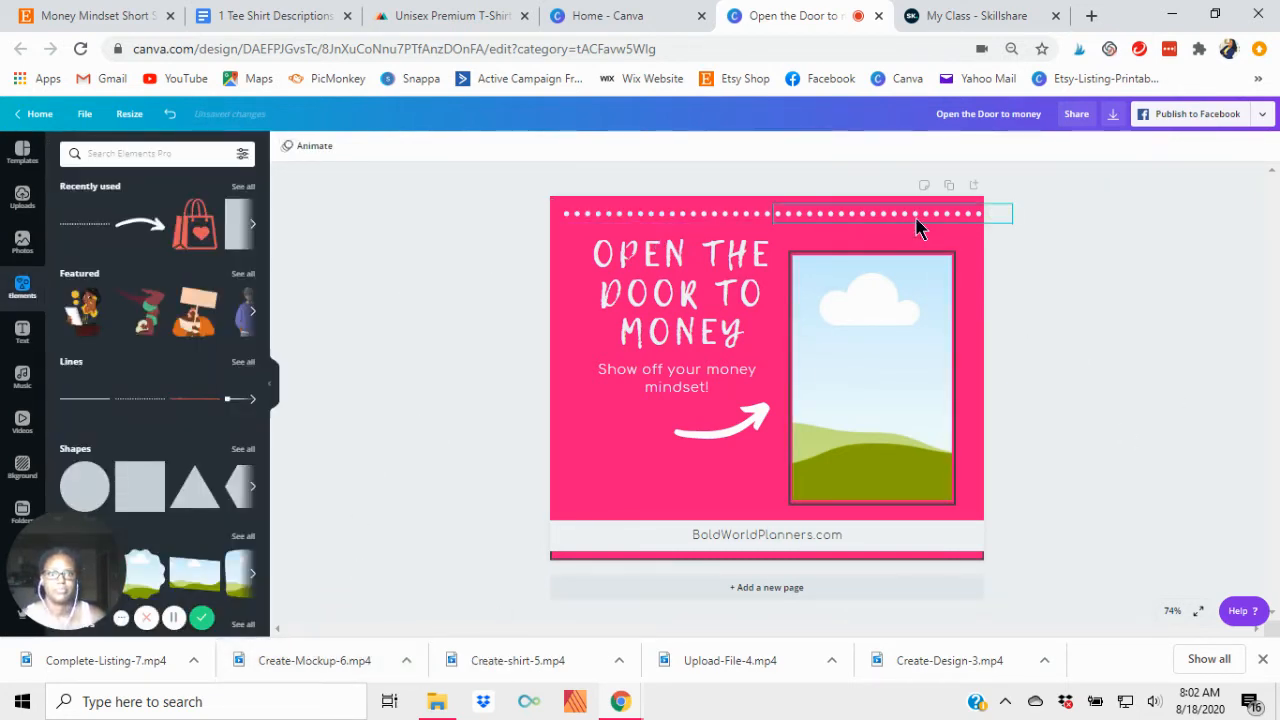
Shift the two dotted segments so they join into one evenly spaced line across the full width of the graphic
{"action": "left_click_drag", "start_coordinate": [695, 225], "coordinate": [680, 220]}
{"action": "left_click", "coordinate": [845, 215]}
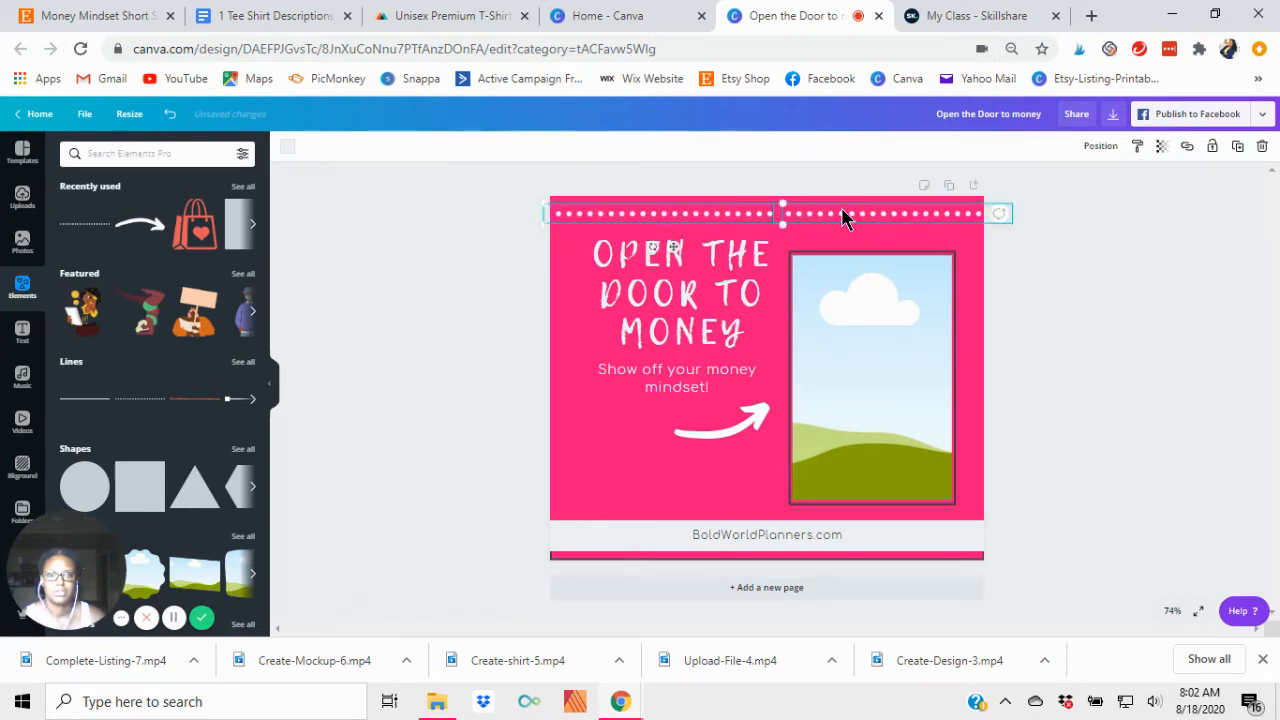
{"action": "left_click_drag", "start_coordinate": [845, 218], "coordinate": [834, 206]}
{"action": "left_click", "coordinate": [363, 430]}
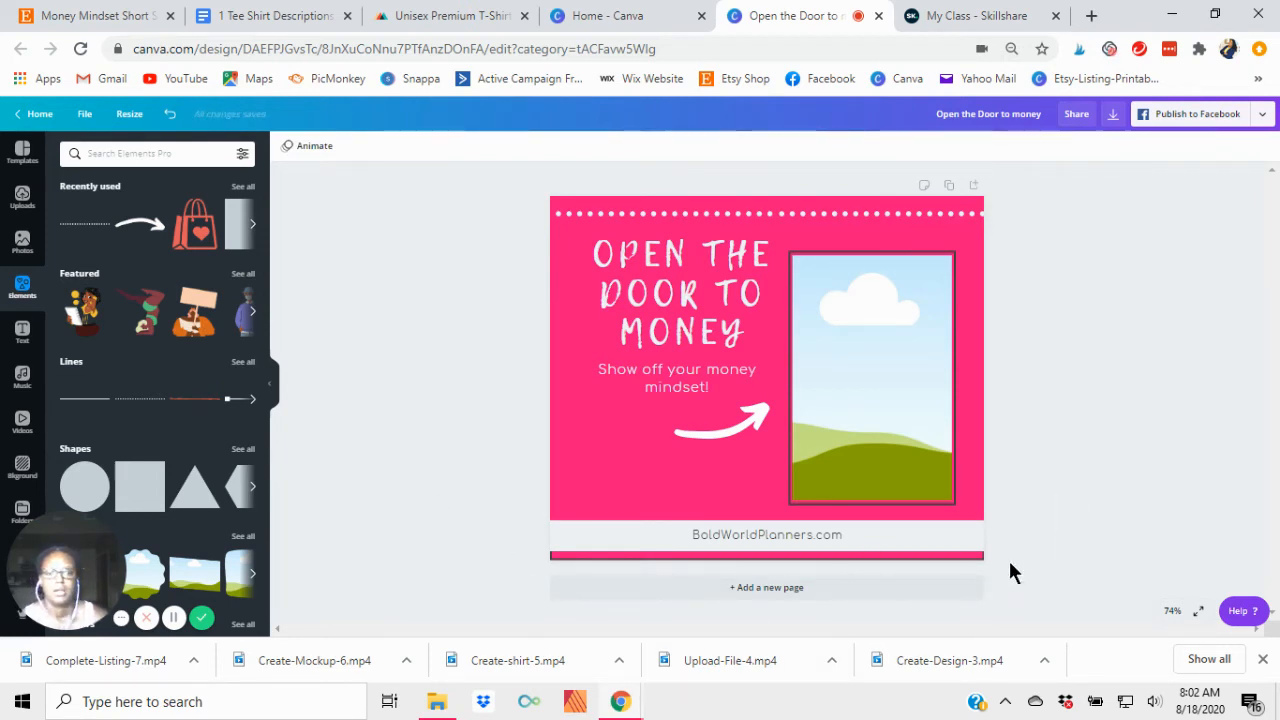
{"action": "left_click", "coordinate": [966, 561]}
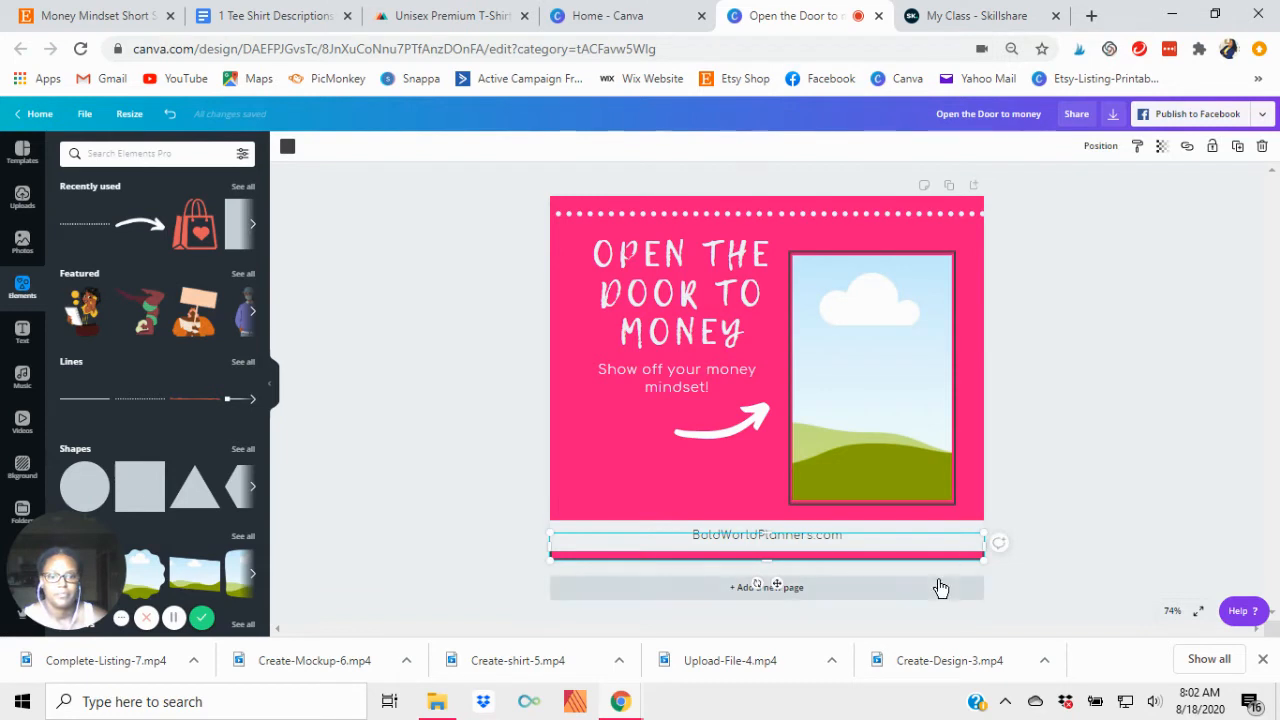
{"action": "key", "text": "Delete"}
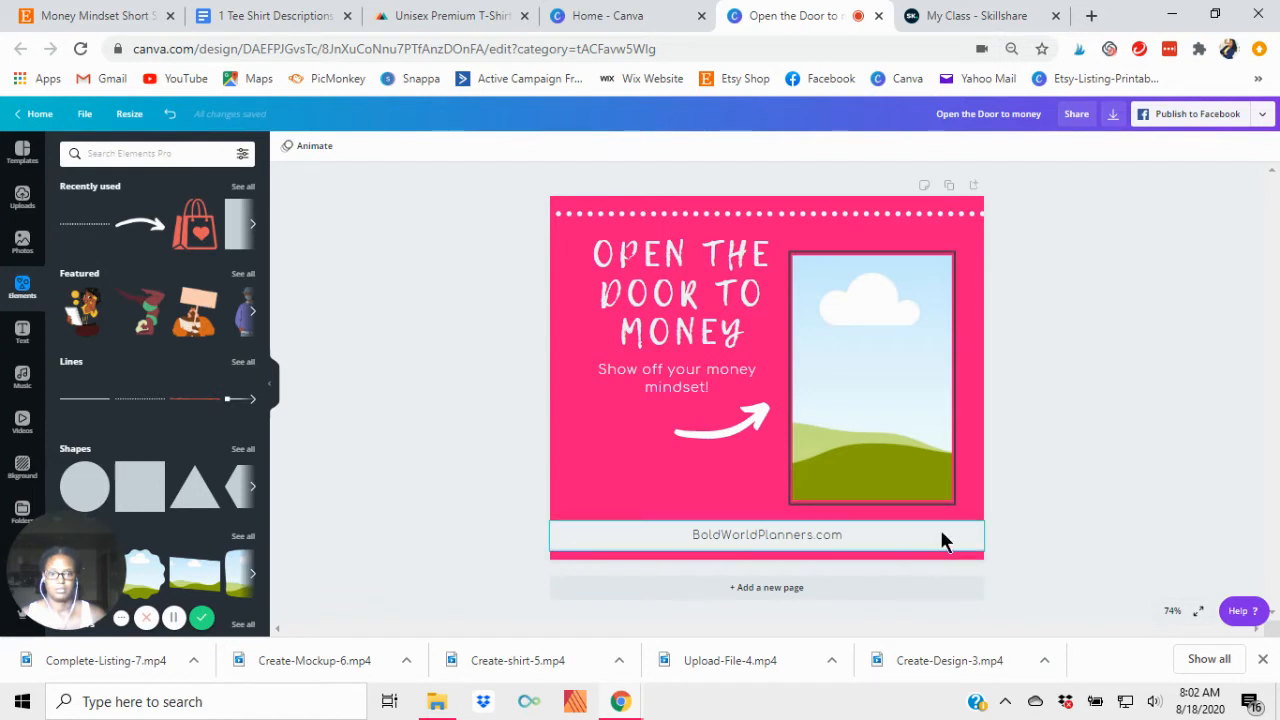
{"action": "left_click", "coordinate": [170, 116]}
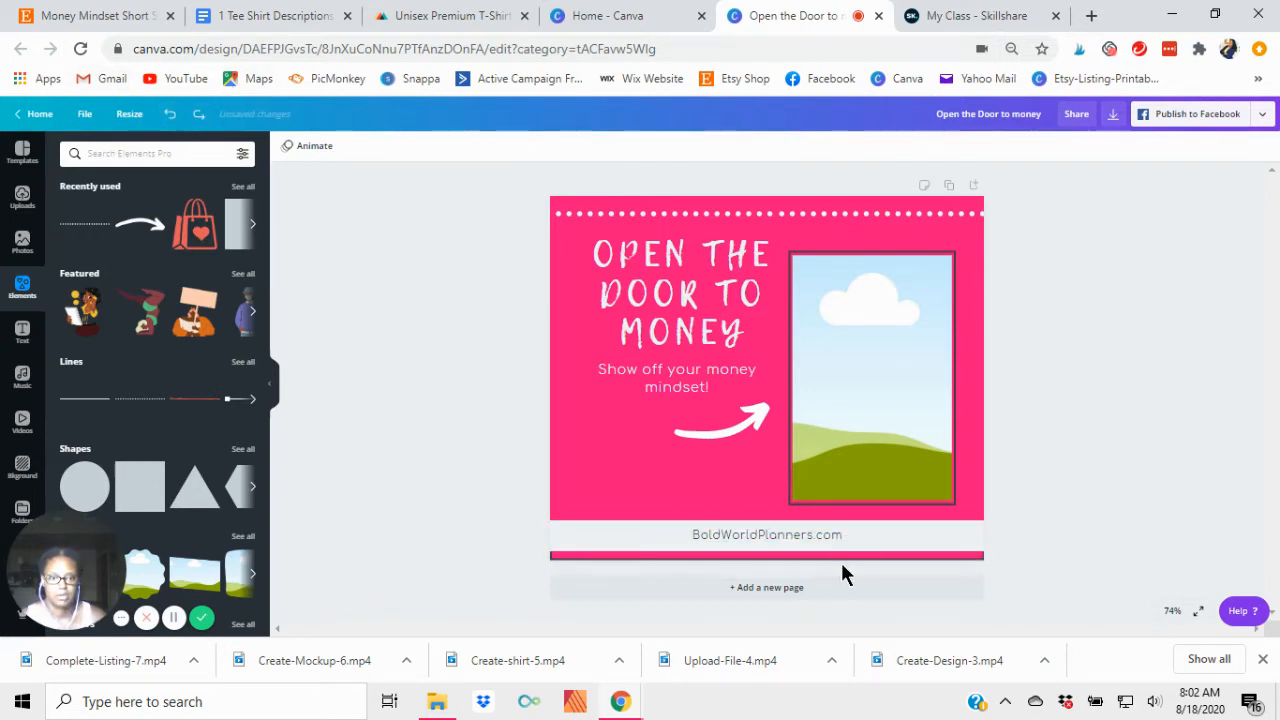
Move the dark bar from the bottom edge up behind the light footer strip
{"action": "left_click_drag", "start_coordinate": [850, 558], "coordinate": [849, 544]}
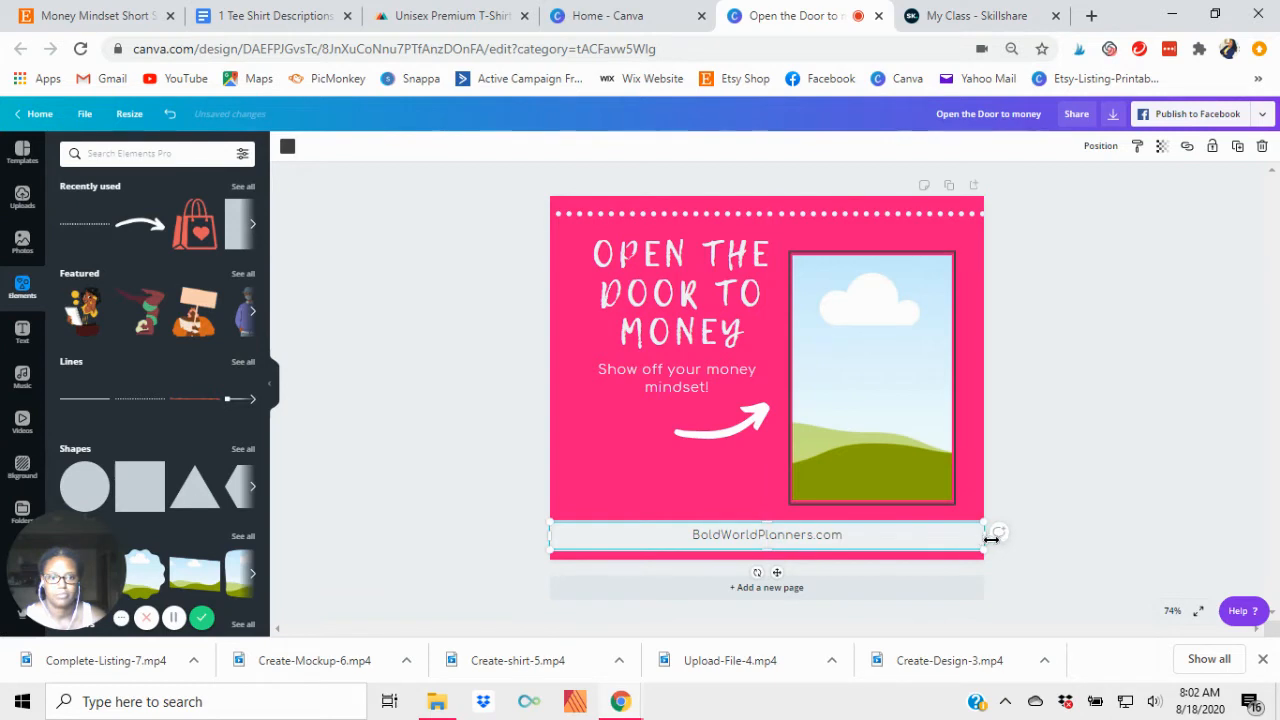
Stretch the dark bar behind the website footer slightly past both side edges of the graphic
{"action": "left_click_drag", "start_coordinate": [989, 536], "coordinate": [994, 540]}
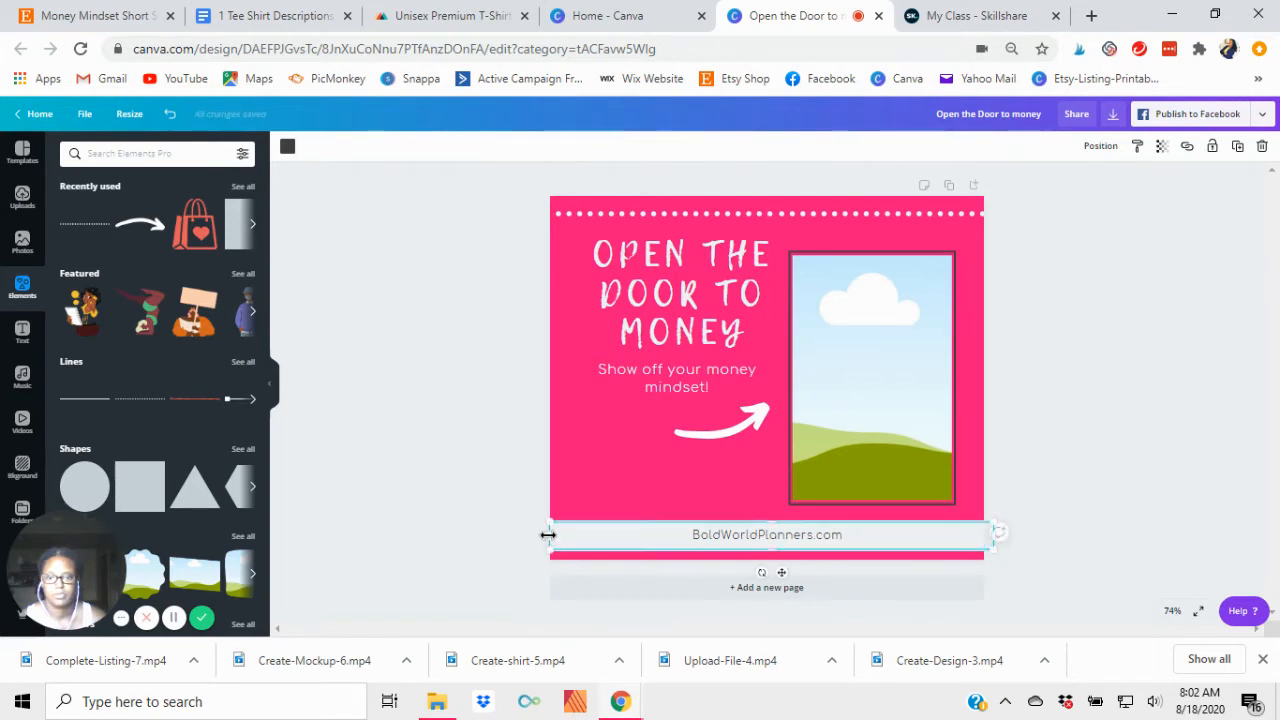
{"action": "left_click_drag", "start_coordinate": [548, 534], "coordinate": [537, 532]}
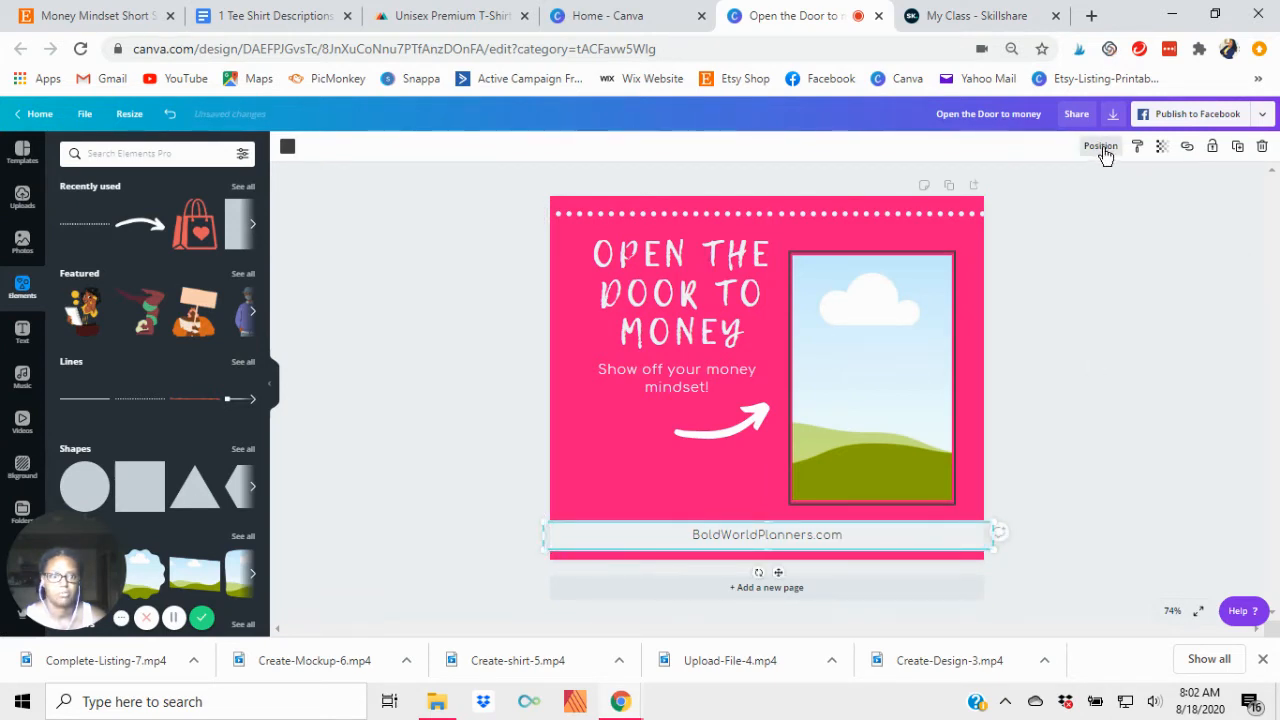
{"action": "left_click", "coordinate": [1100, 146]}
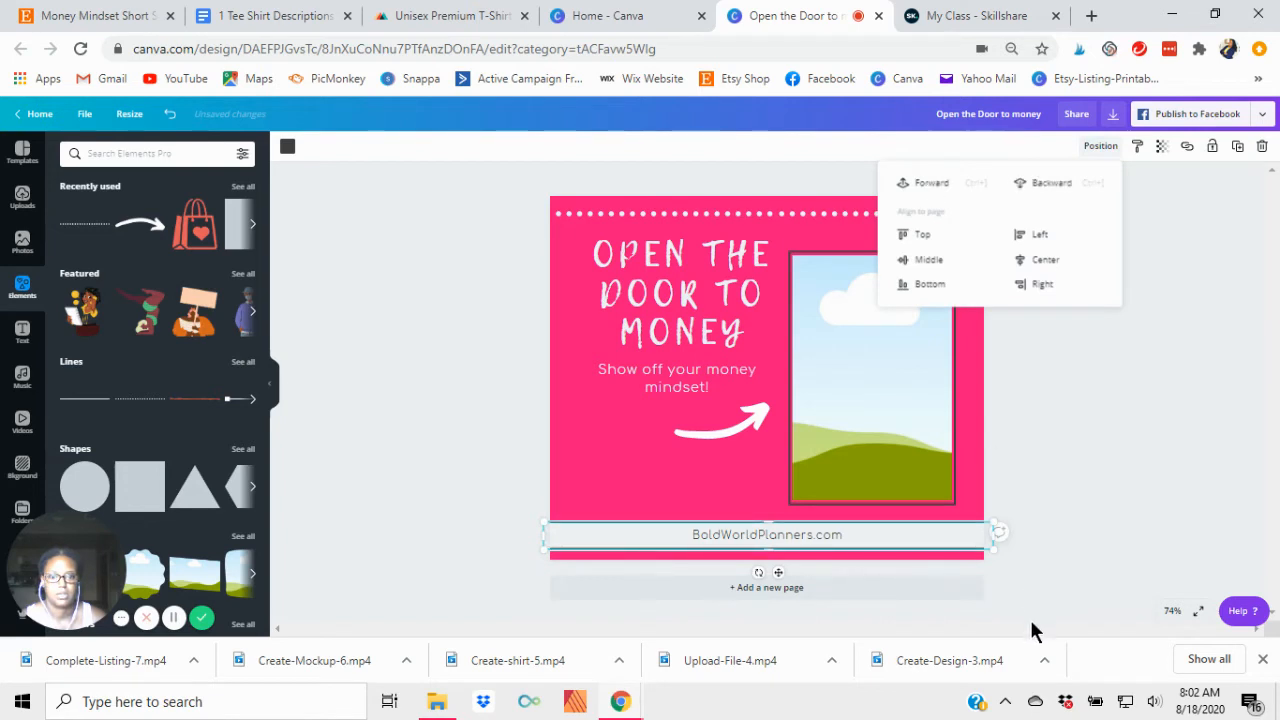
{"action": "left_click", "coordinate": [1075, 465]}
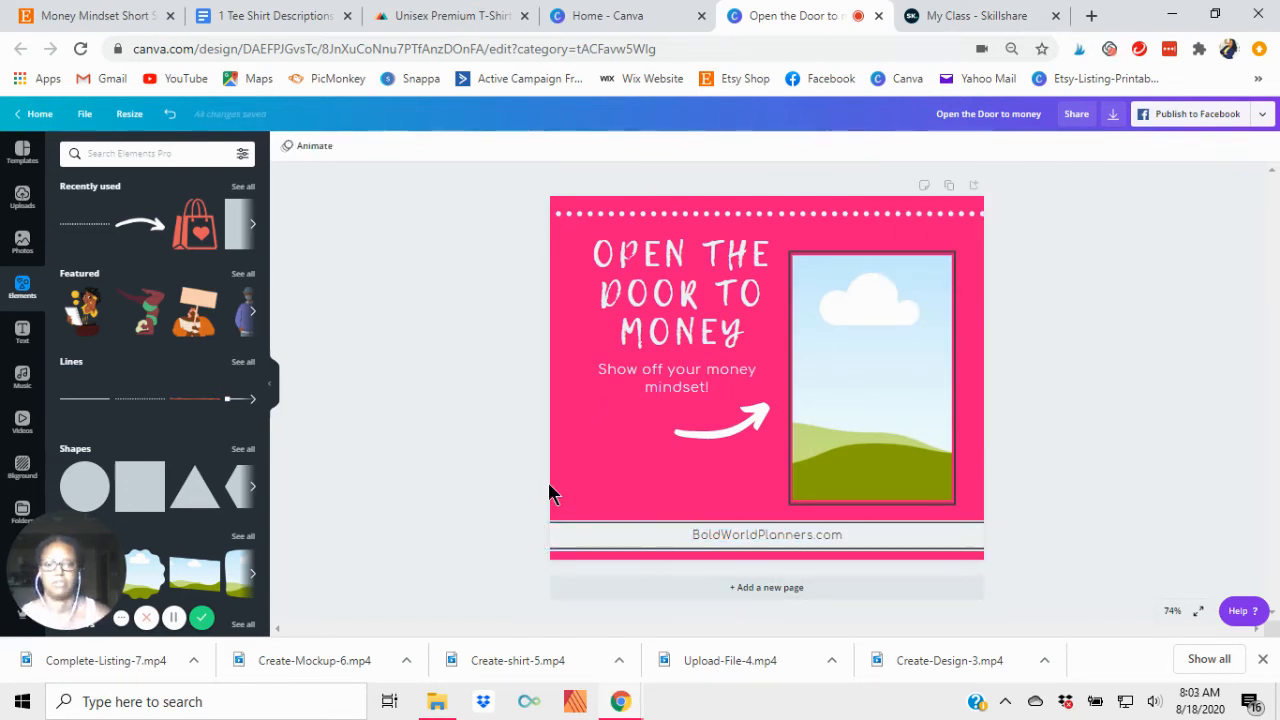
Apply the Shadow text effect to the "Open the Door to Money" heading with black as the shadow color
{"action": "left_click", "coordinate": [695, 300]}
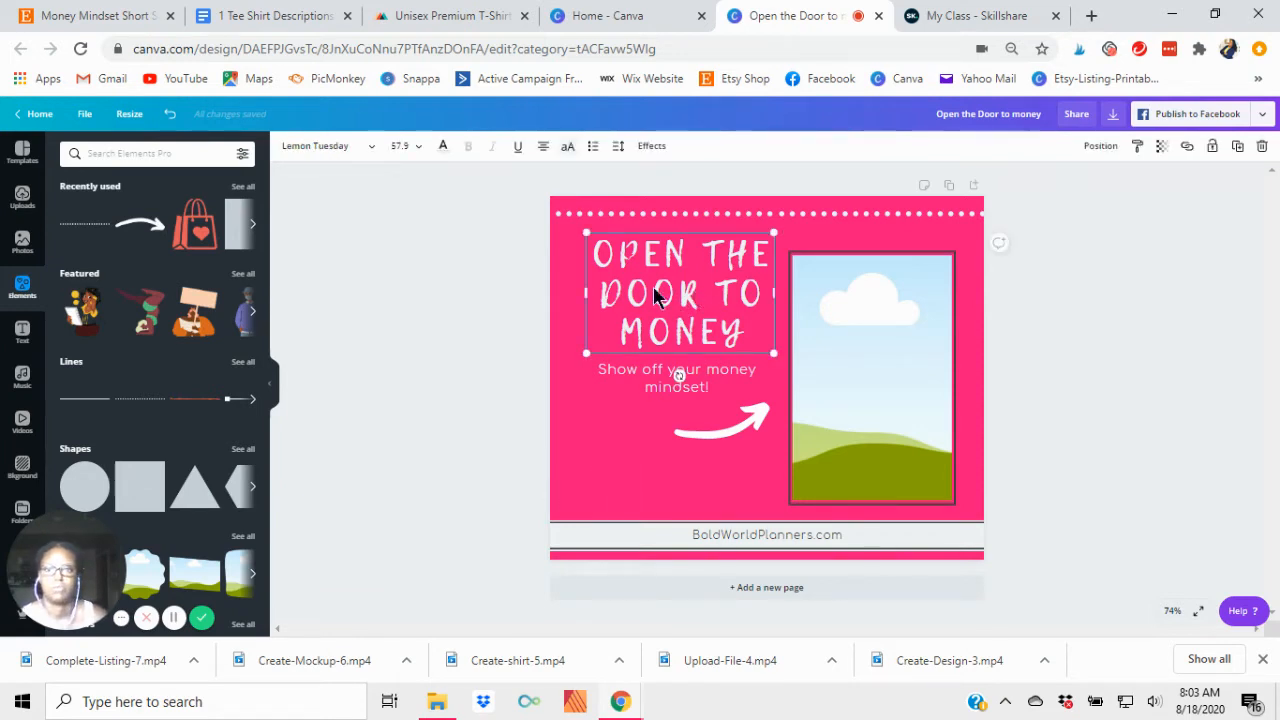
{"action": "left_click", "coordinate": [651, 145]}
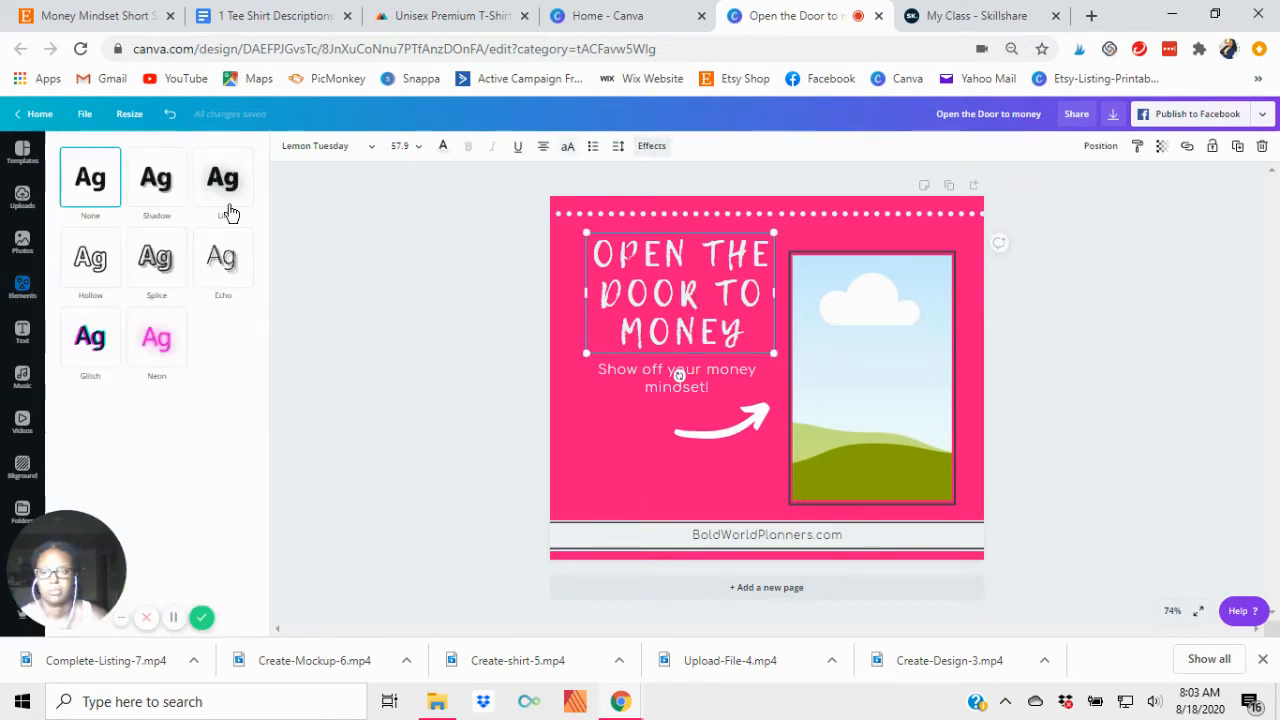
{"action": "left_click", "coordinate": [156, 177]}
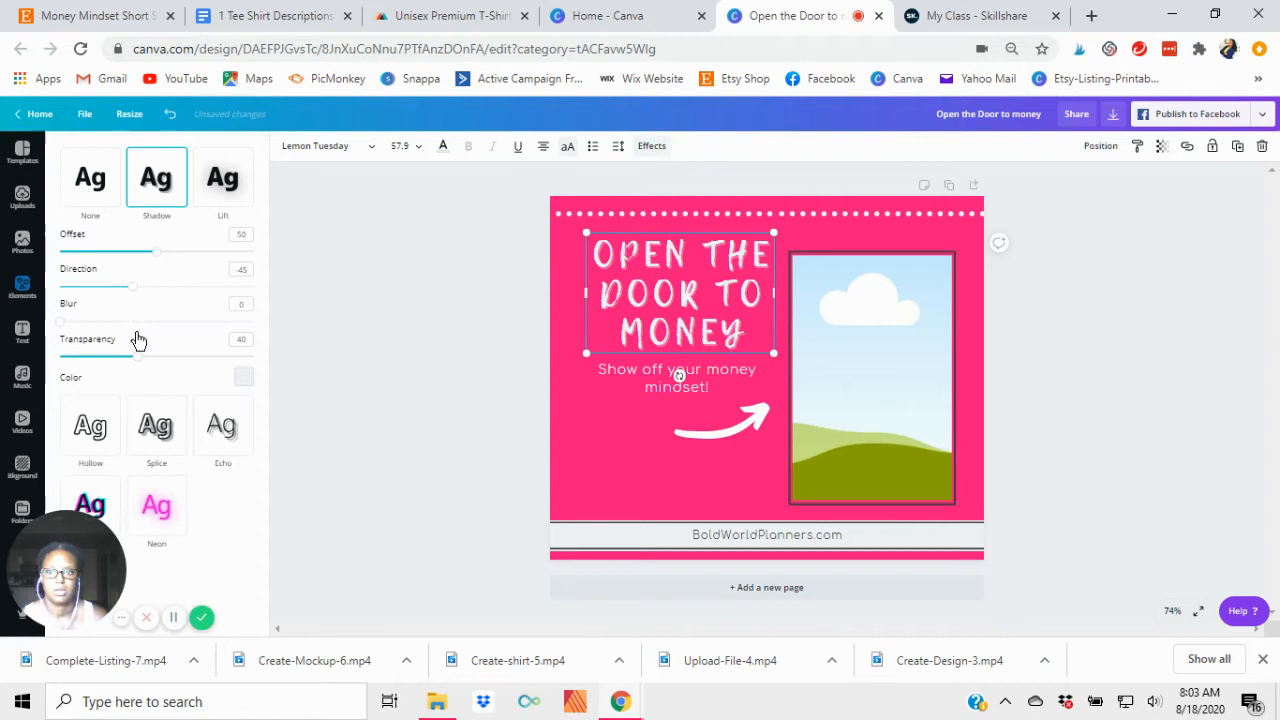
{"action": "left_click", "coordinate": [243, 377]}
{"action": "left_click", "coordinate": [80, 484]}
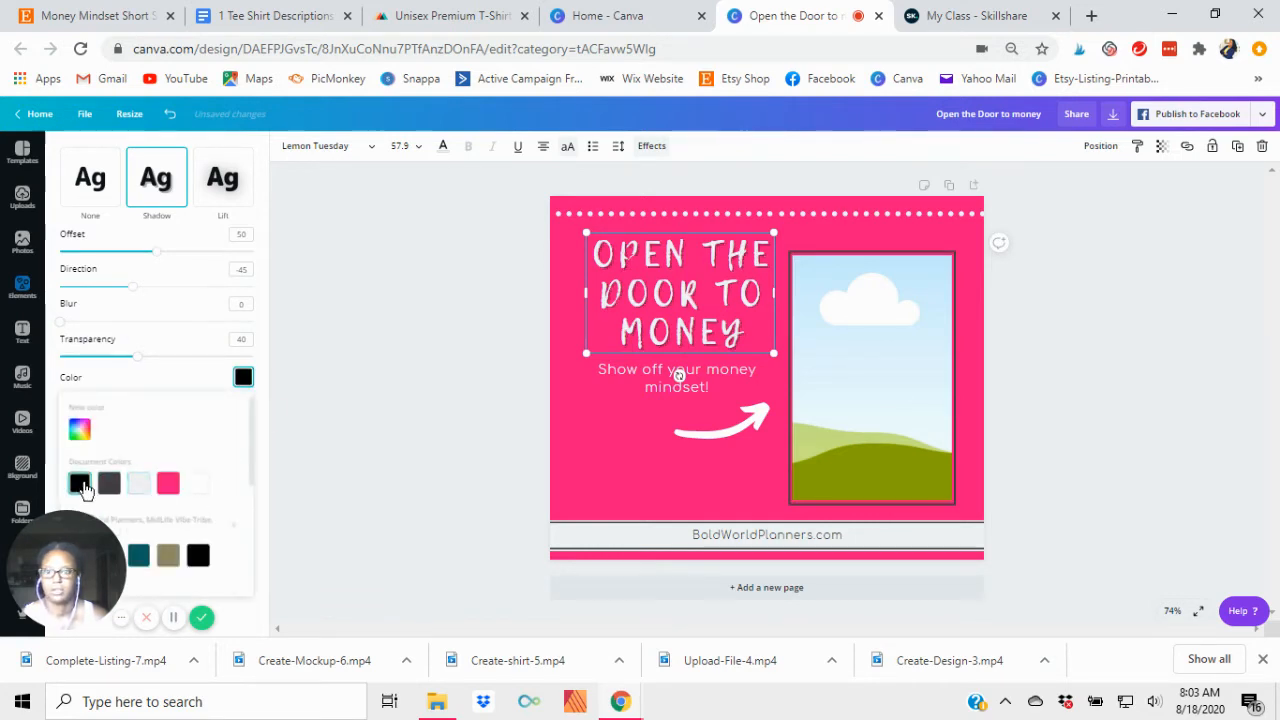
{"action": "left_click", "coordinate": [494, 462]}
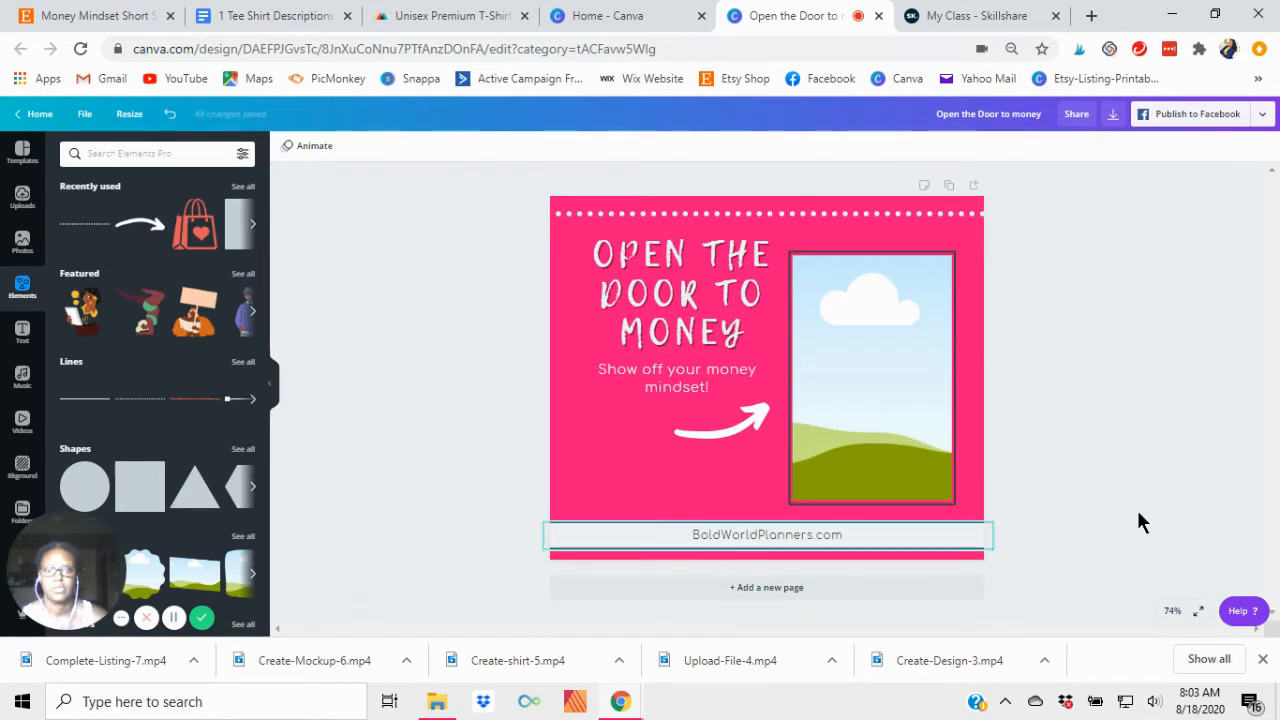
{"action": "left_click", "coordinate": [714, 444]}
{"action": "left_click", "coordinate": [1088, 365]}
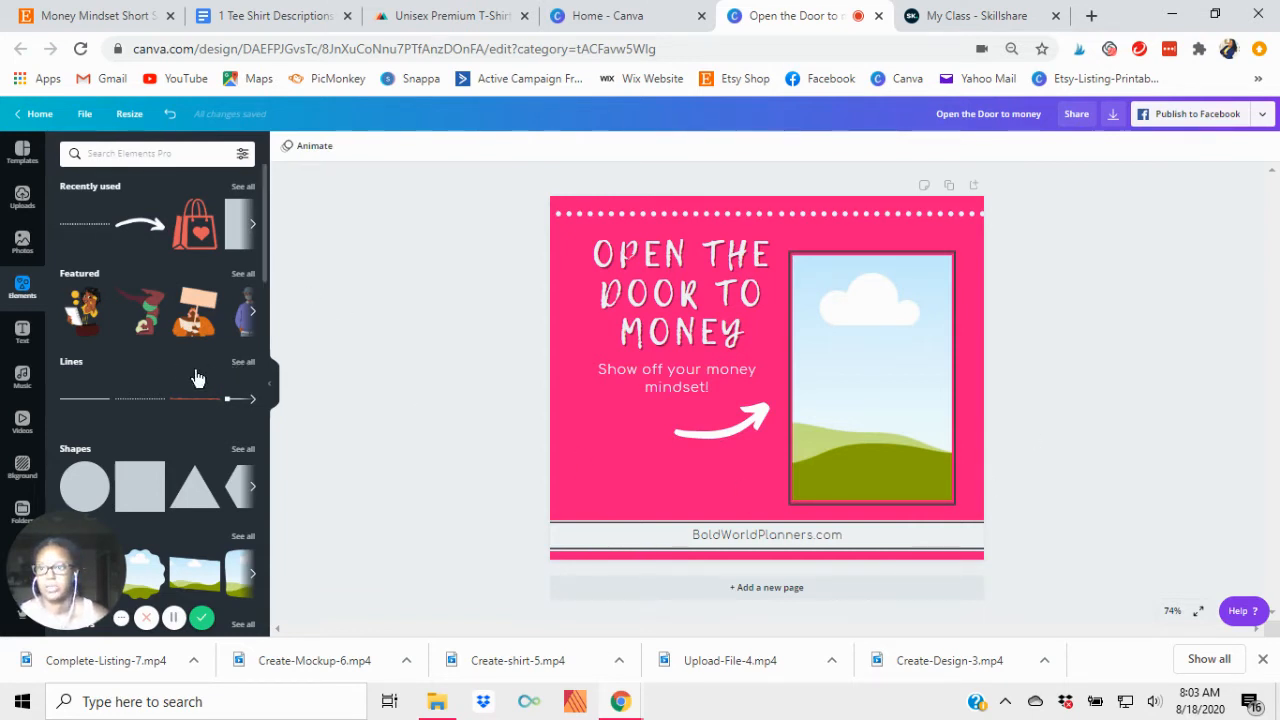
Start an image upload from the device and open the Course graphics folder inside Pictures
{"action": "left_click", "coordinate": [22, 197]}
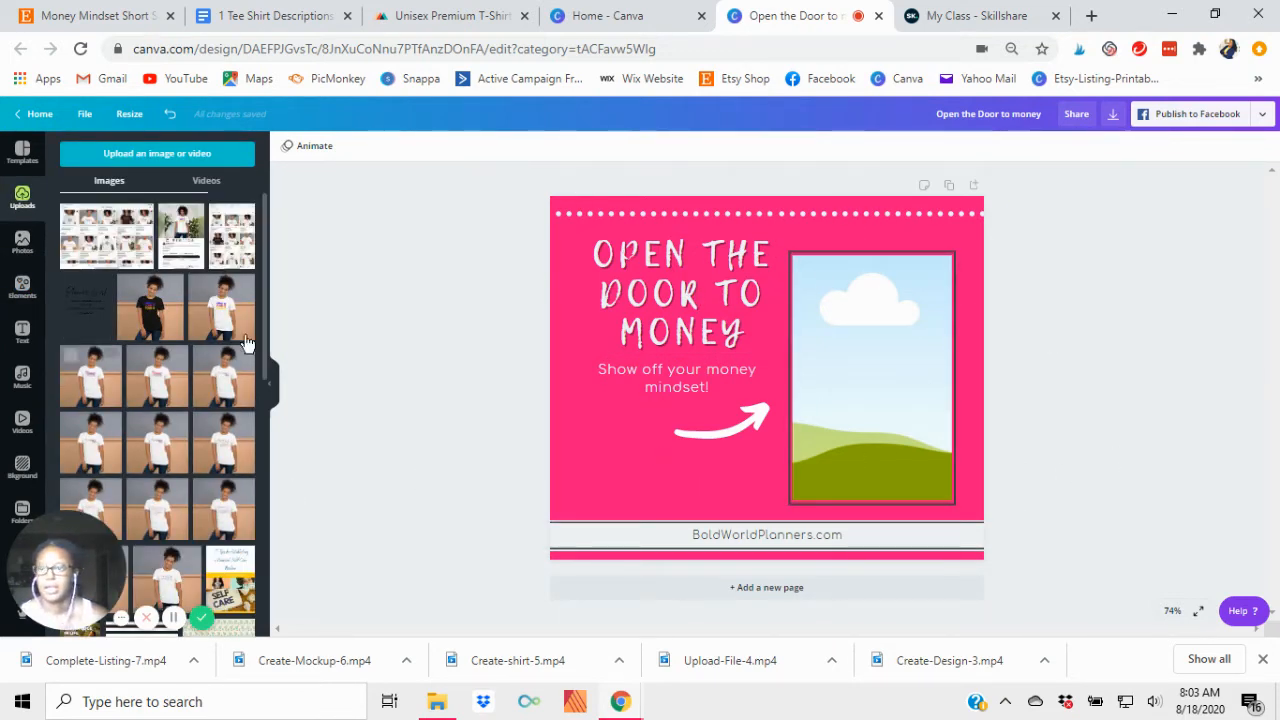
{"action": "left_click", "coordinate": [166, 155]}
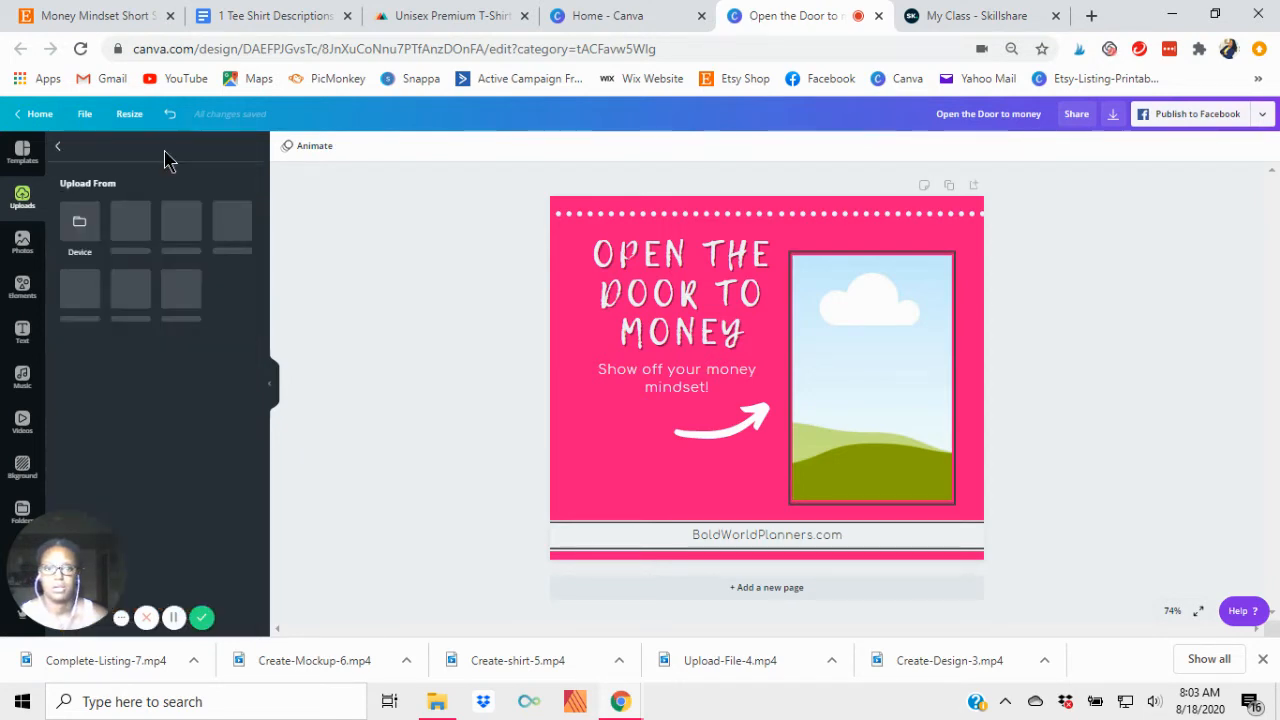
{"action": "left_click", "coordinate": [82, 222]}
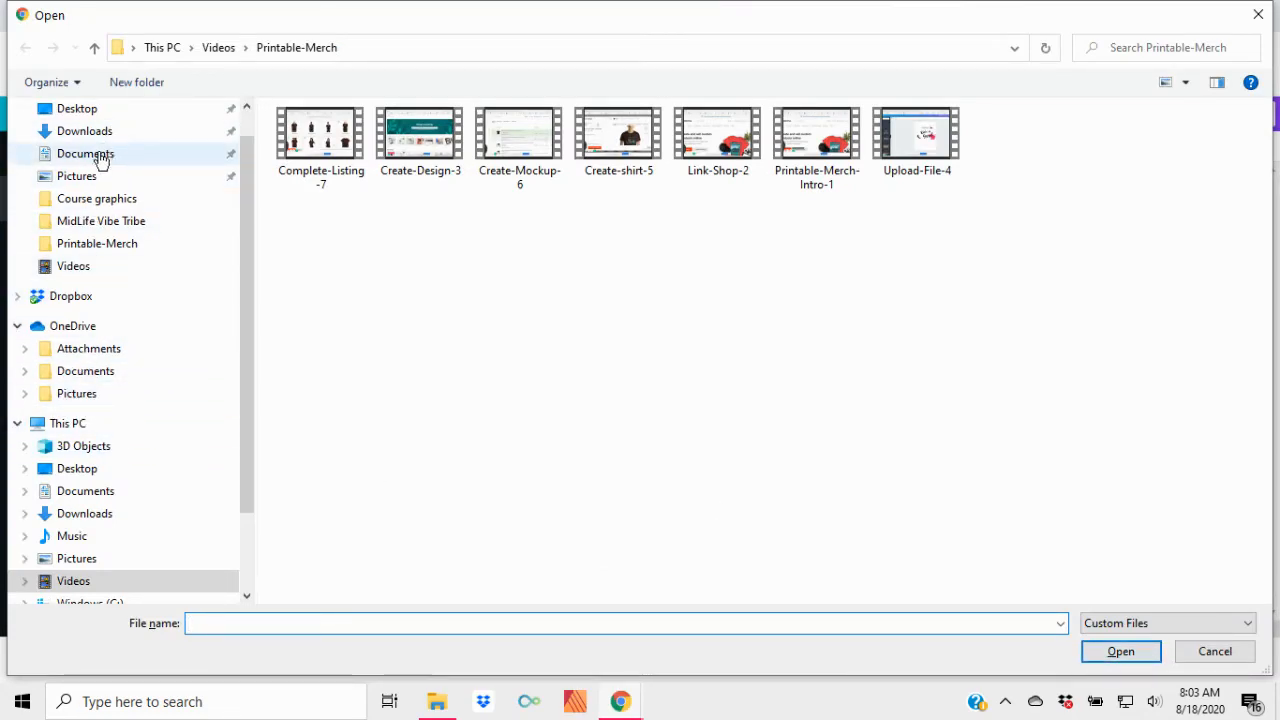
{"action": "left_click", "coordinate": [88, 110]}
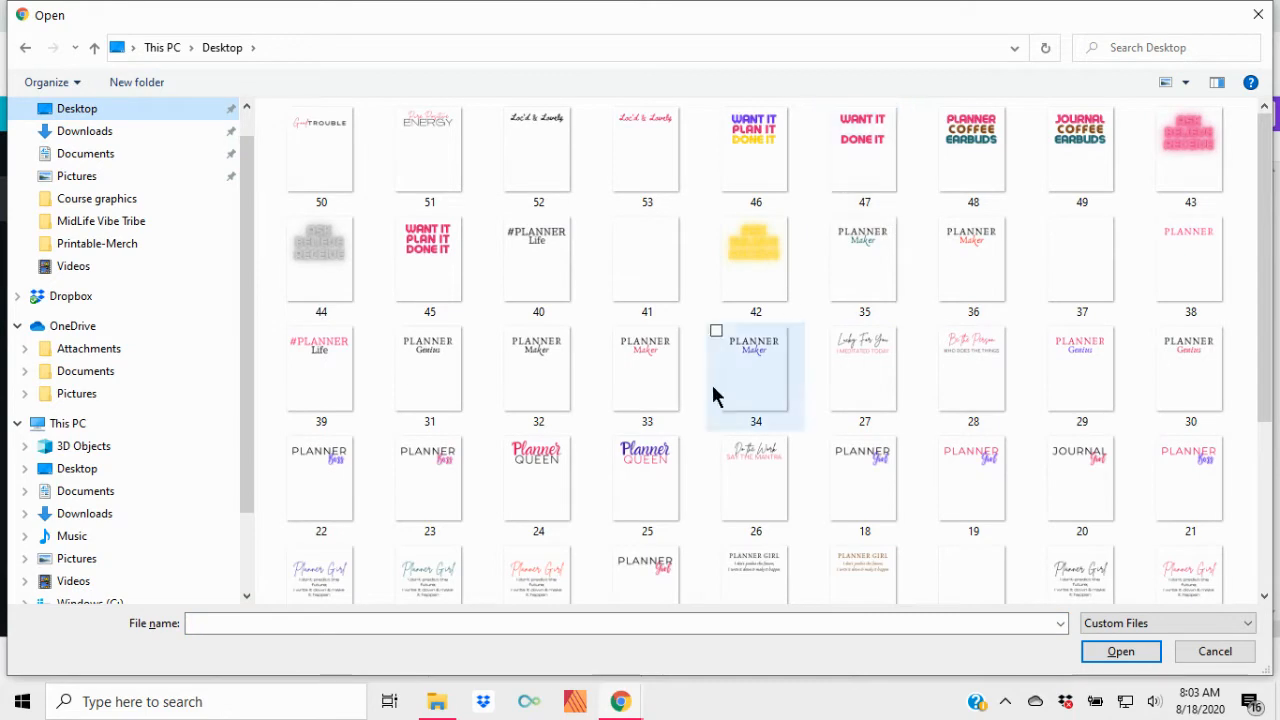
{"action": "left_click", "coordinate": [75, 158]}
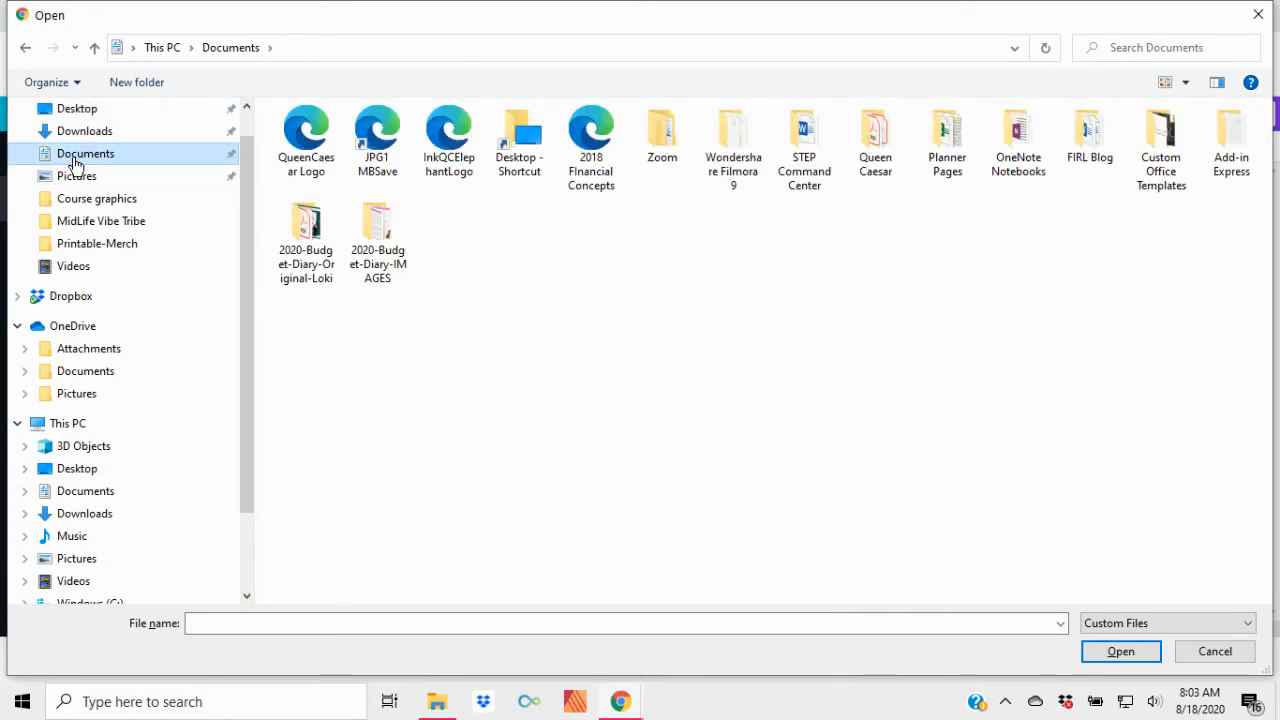
{"action": "left_click", "coordinate": [80, 110]}
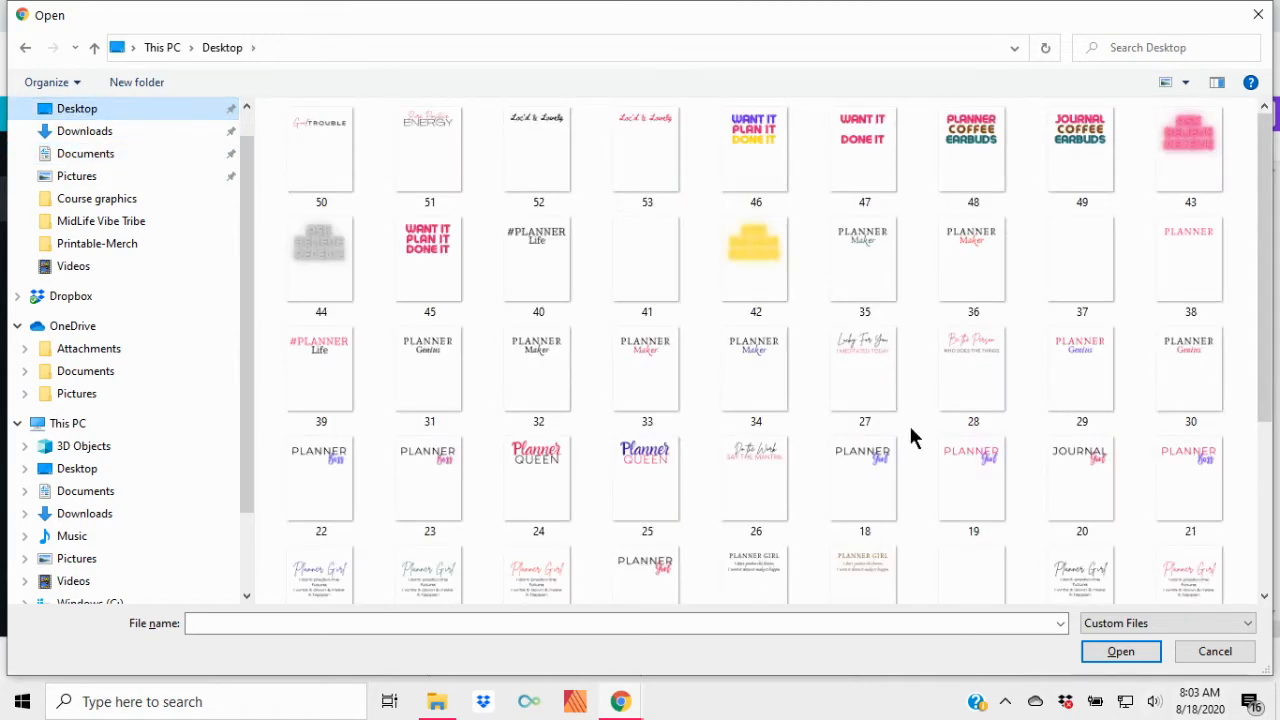
{"action": "scroll", "coordinate": [909, 423], "scroll_direction": "down", "scroll_amount": 3}
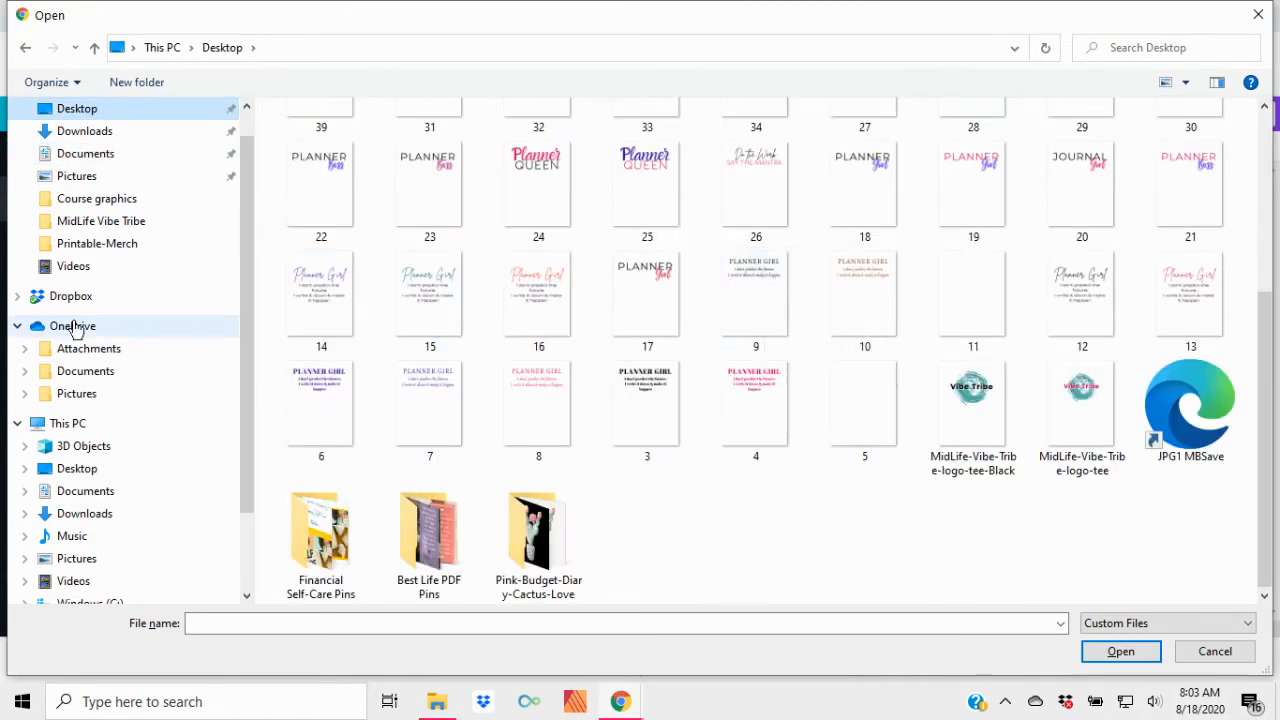
{"action": "left_click", "coordinate": [75, 394]}
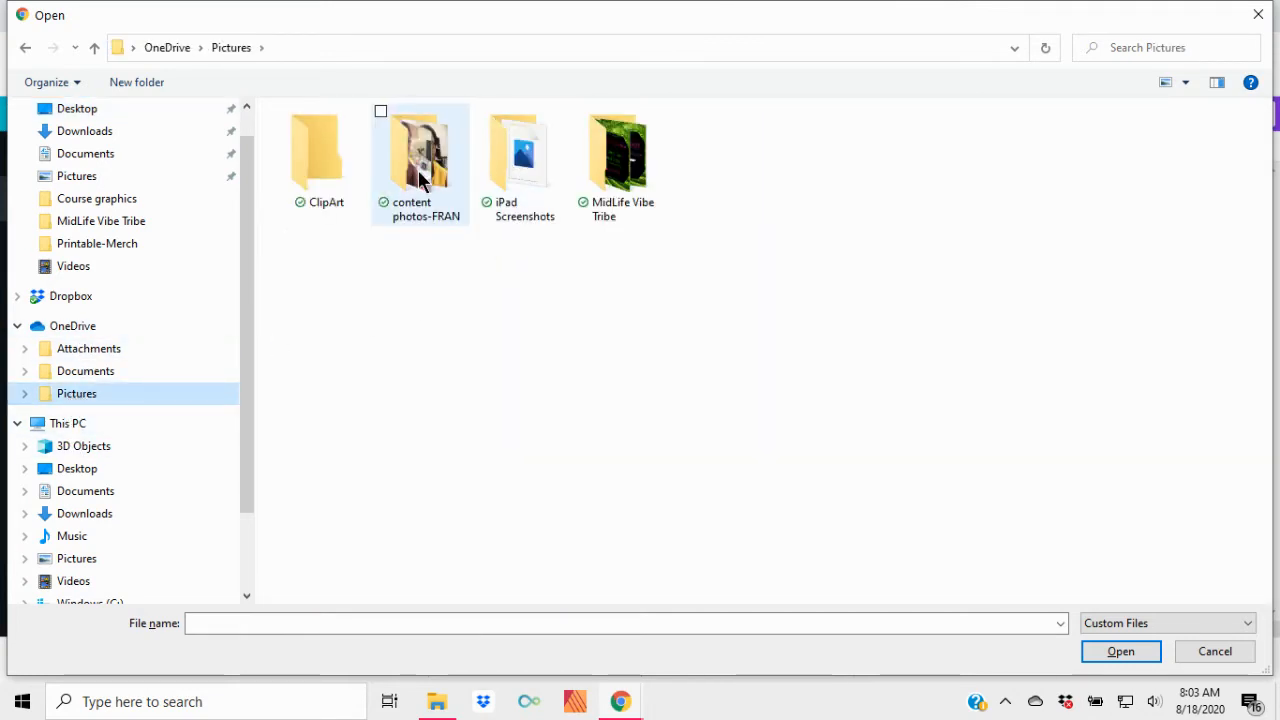
{"action": "left_click", "coordinate": [78, 562]}
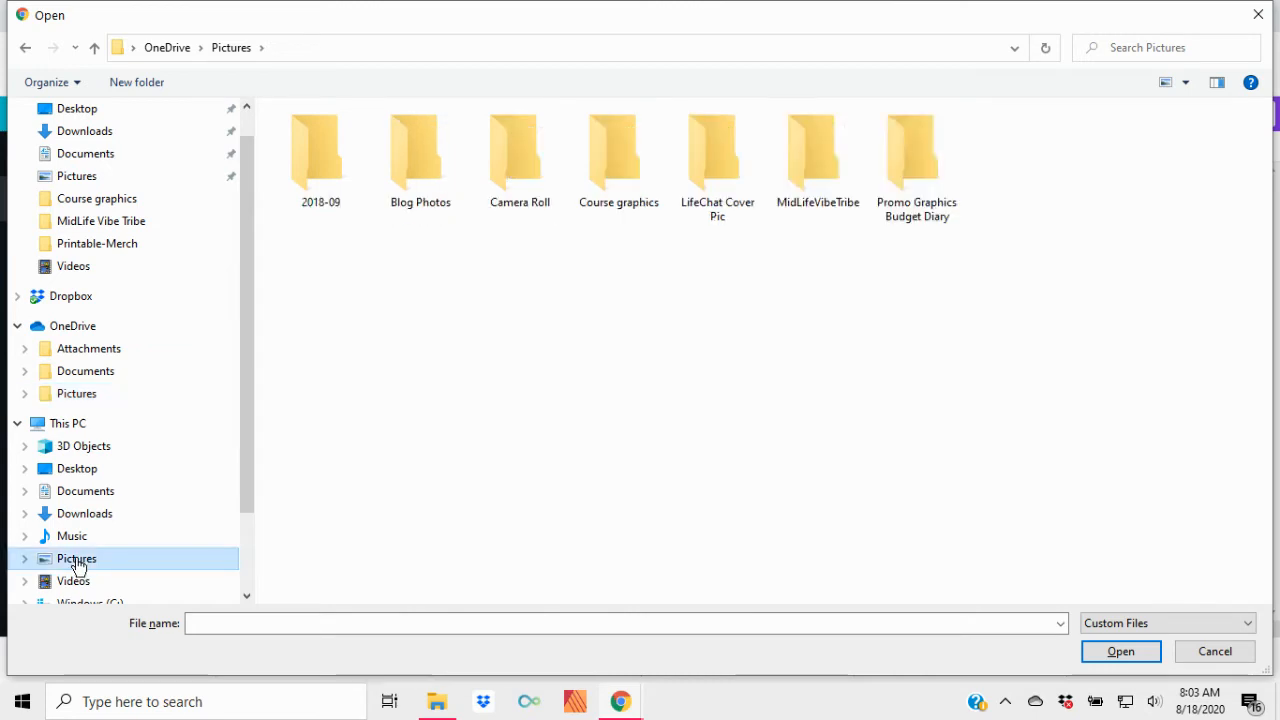
{"action": "double_click", "coordinate": [624, 155]}
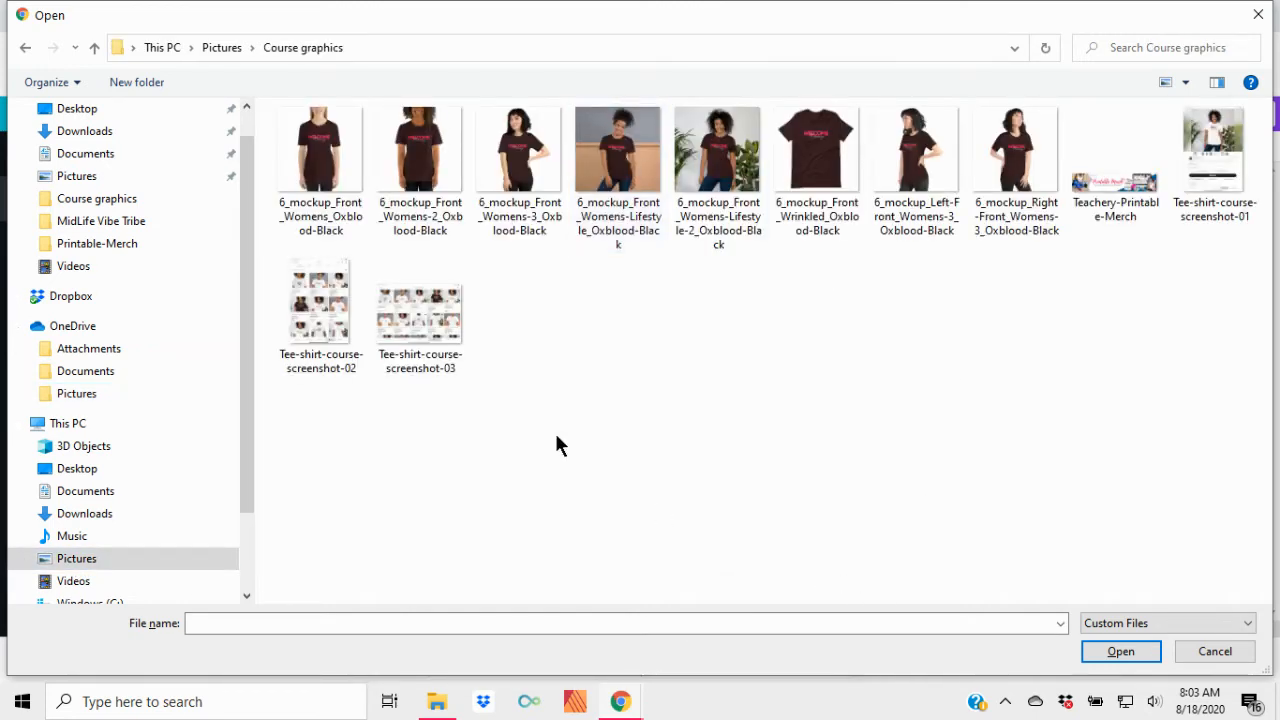
Upload the eight Oxblood-Black T-shirt mockup images, leaving out the Teachery-Printable-Merch and Tee-shirt-course-screenshot files
{"action": "left_click", "coordinate": [282, 112]}
{"action": "left_click", "coordinate": [382, 112]}
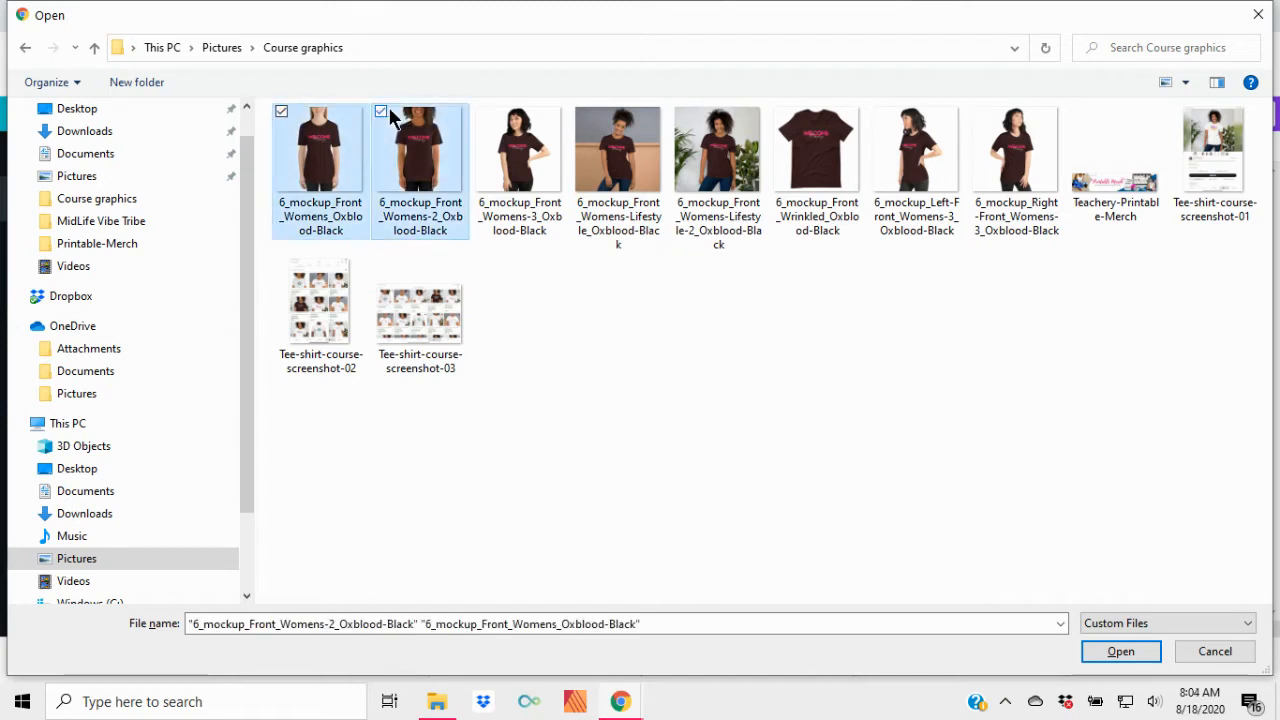
{"action": "left_click", "coordinate": [481, 112]}
{"action": "left_click", "coordinate": [581, 112]}
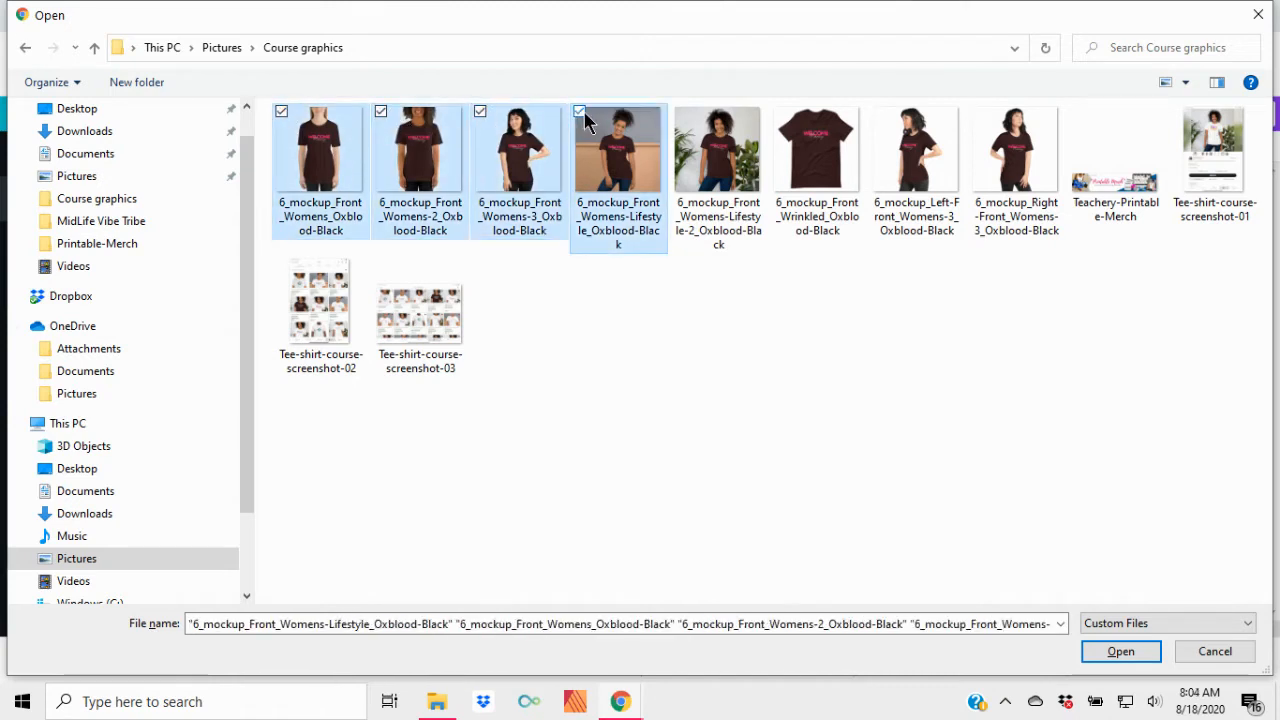
{"action": "left_click", "coordinate": [680, 112]}
{"action": "left_click", "coordinate": [779, 112]}
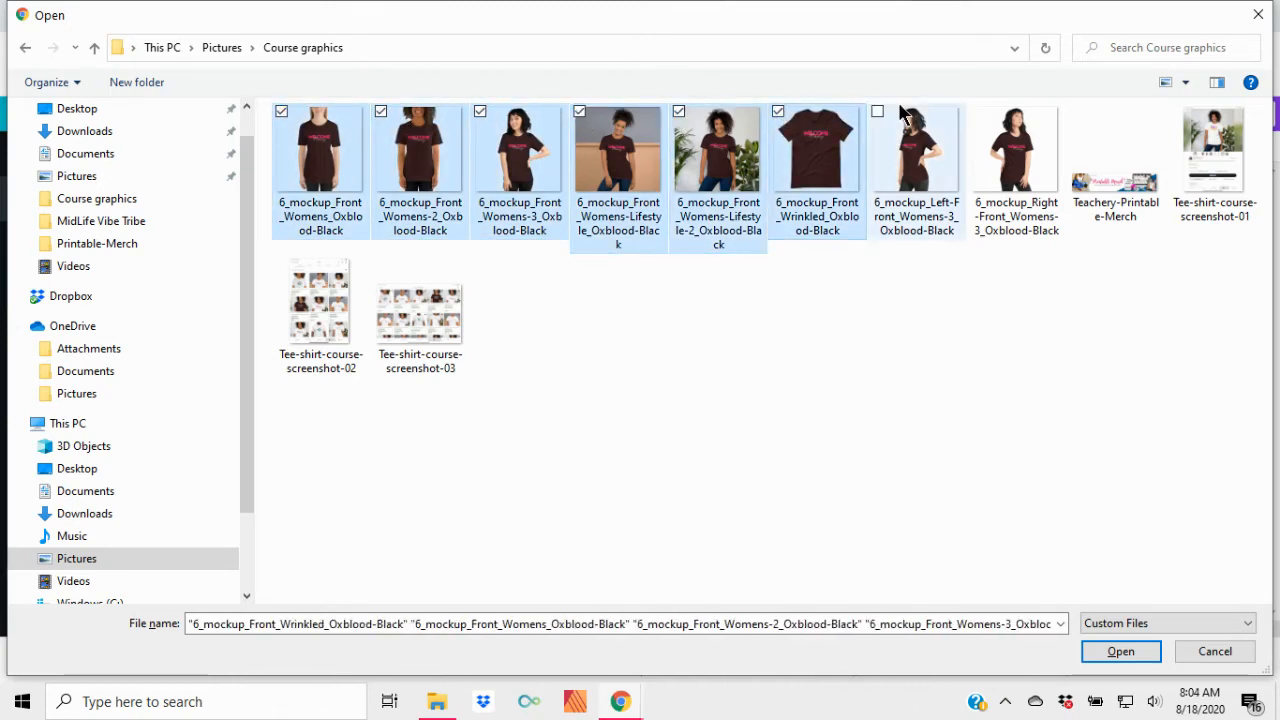
{"action": "left_click", "coordinate": [878, 112]}
{"action": "left_click", "coordinate": [978, 110]}
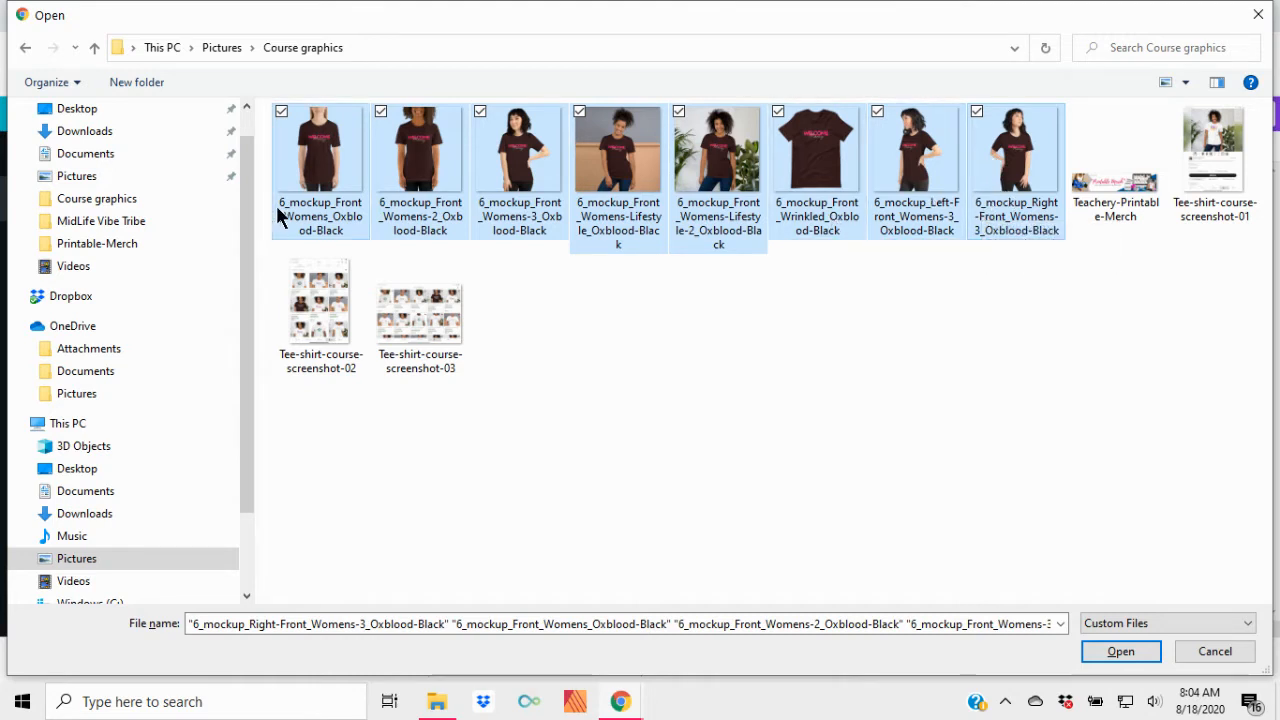
{"action": "left_click", "coordinate": [1120, 652]}
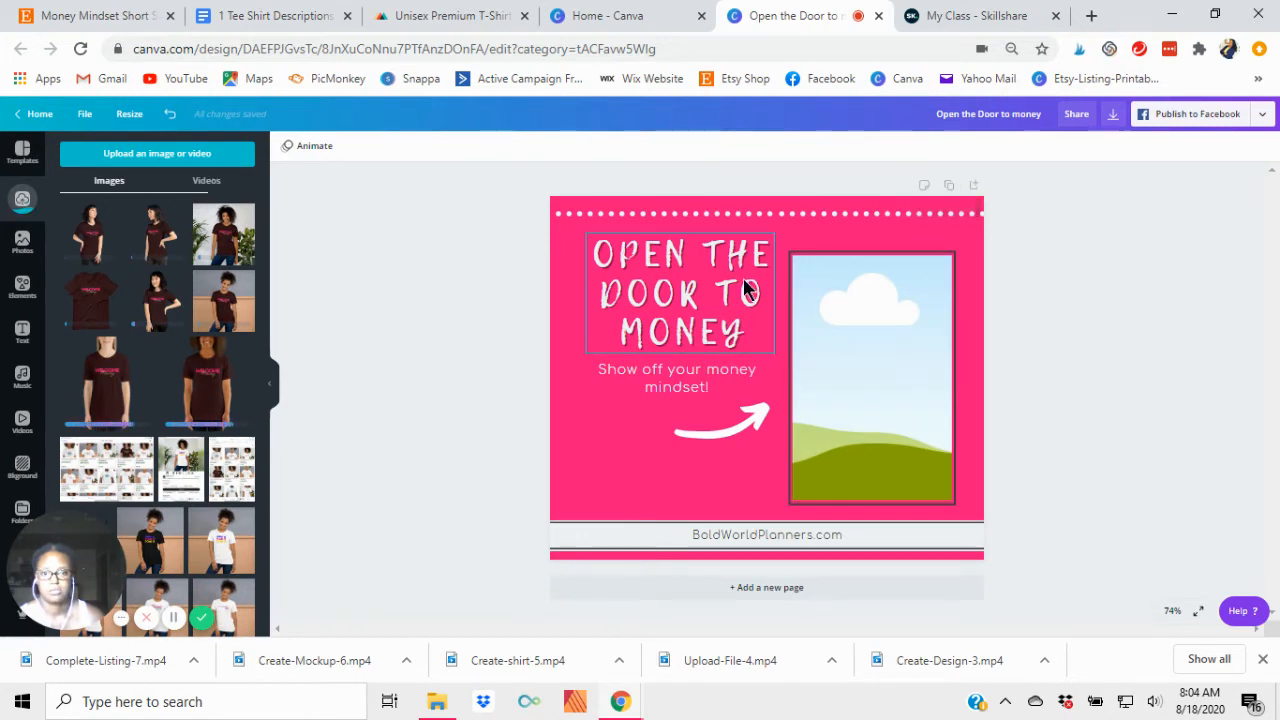
Duplicate the finished graphic page repeatedly until the design has eight identical pages
{"action": "left_click", "coordinate": [950, 187]}
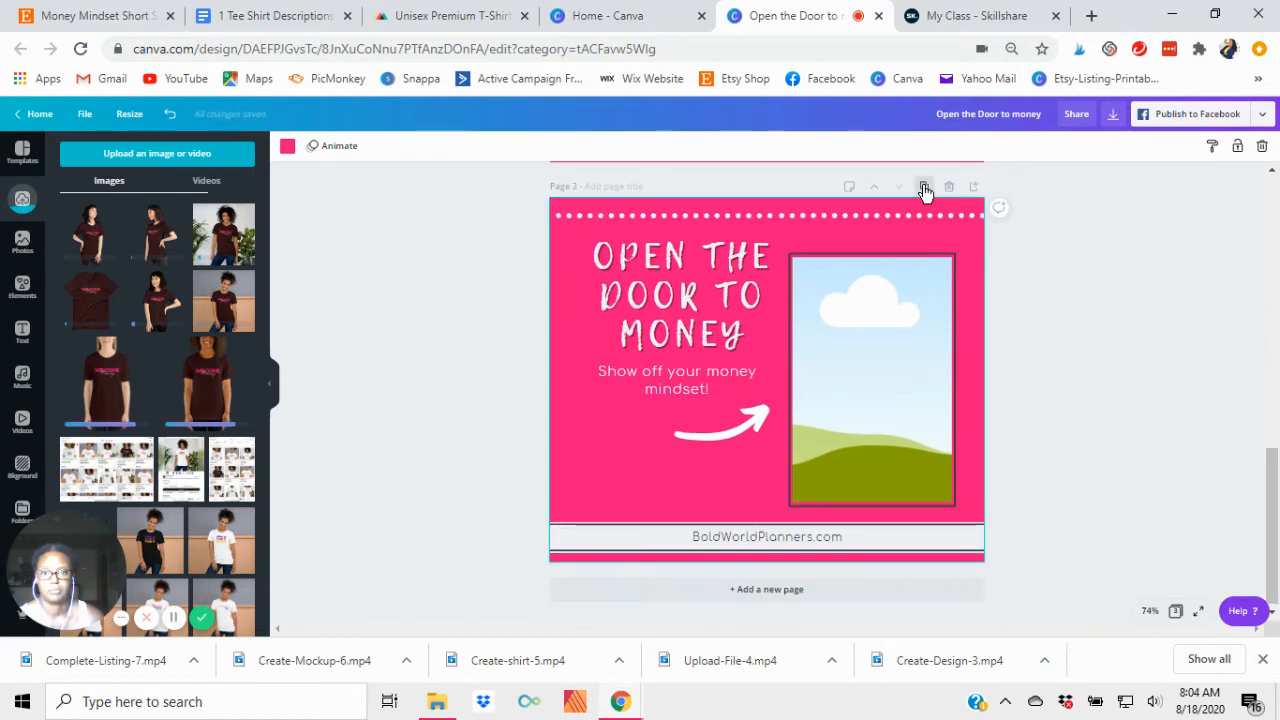
{"action": "left_click", "coordinate": [925, 187]}
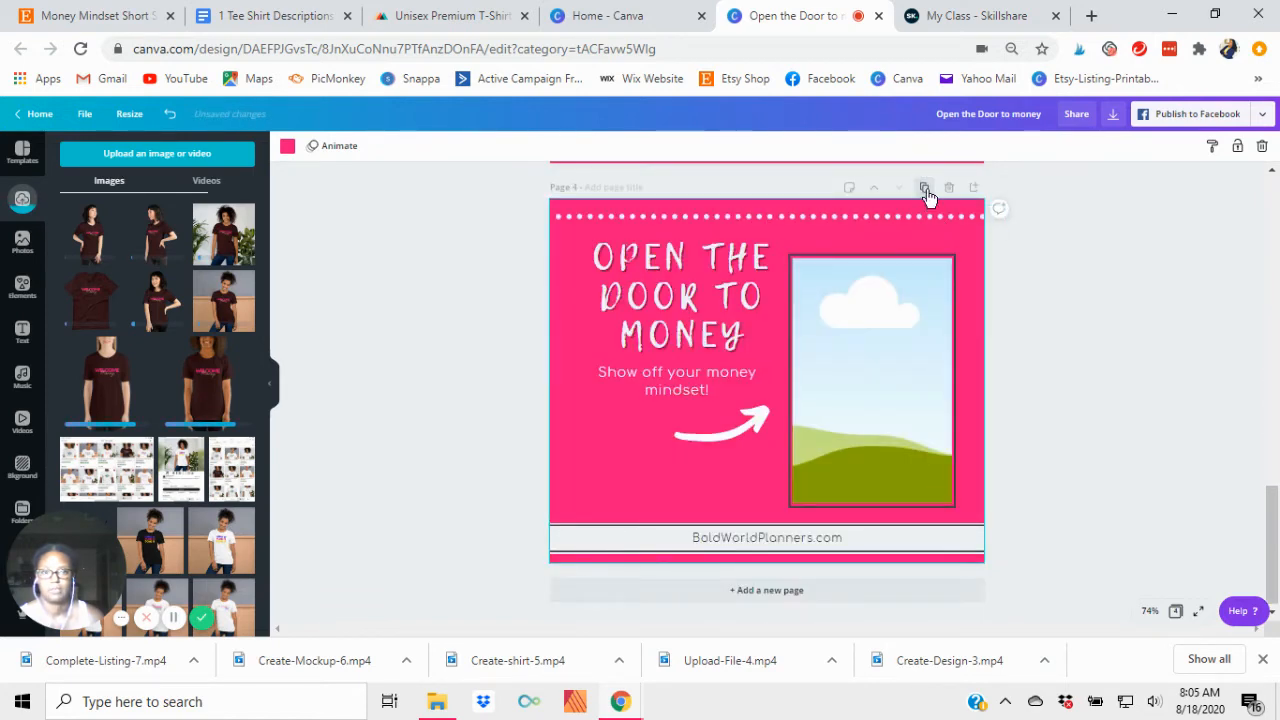
{"action": "left_click", "coordinate": [925, 188]}
{"action": "left_click", "coordinate": [925, 188]}
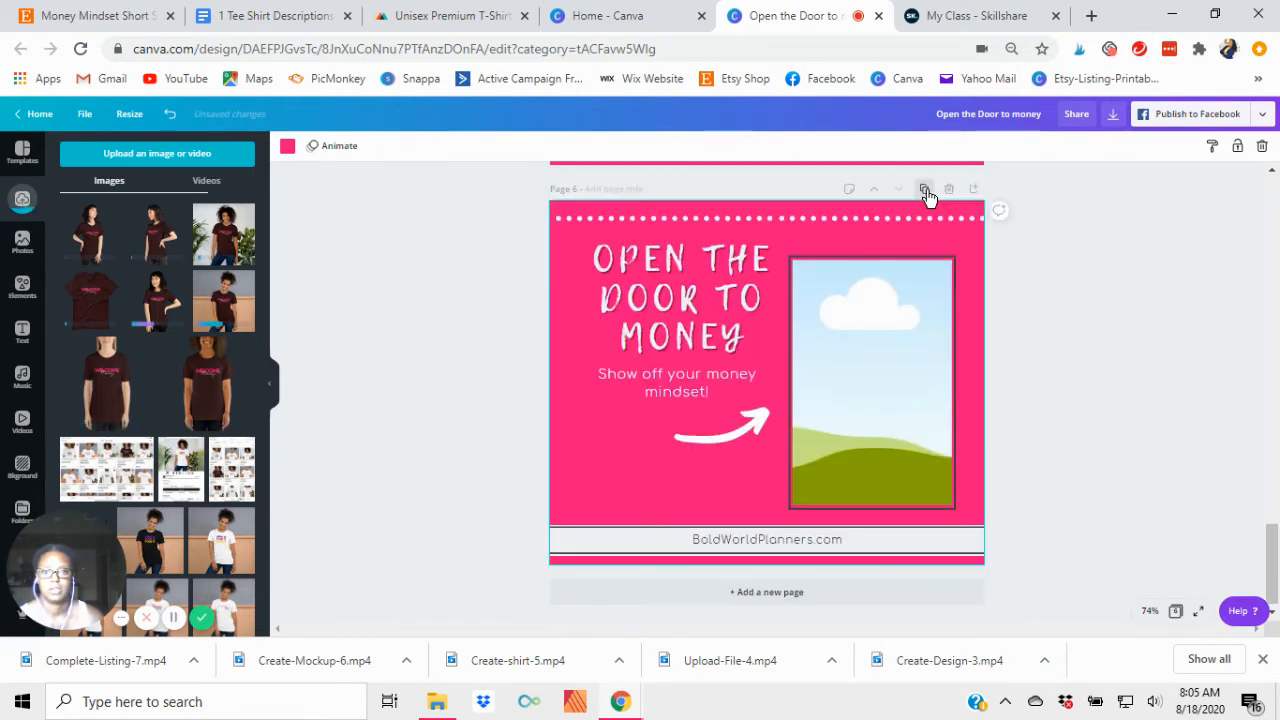
{"action": "left_click", "coordinate": [926, 192]}
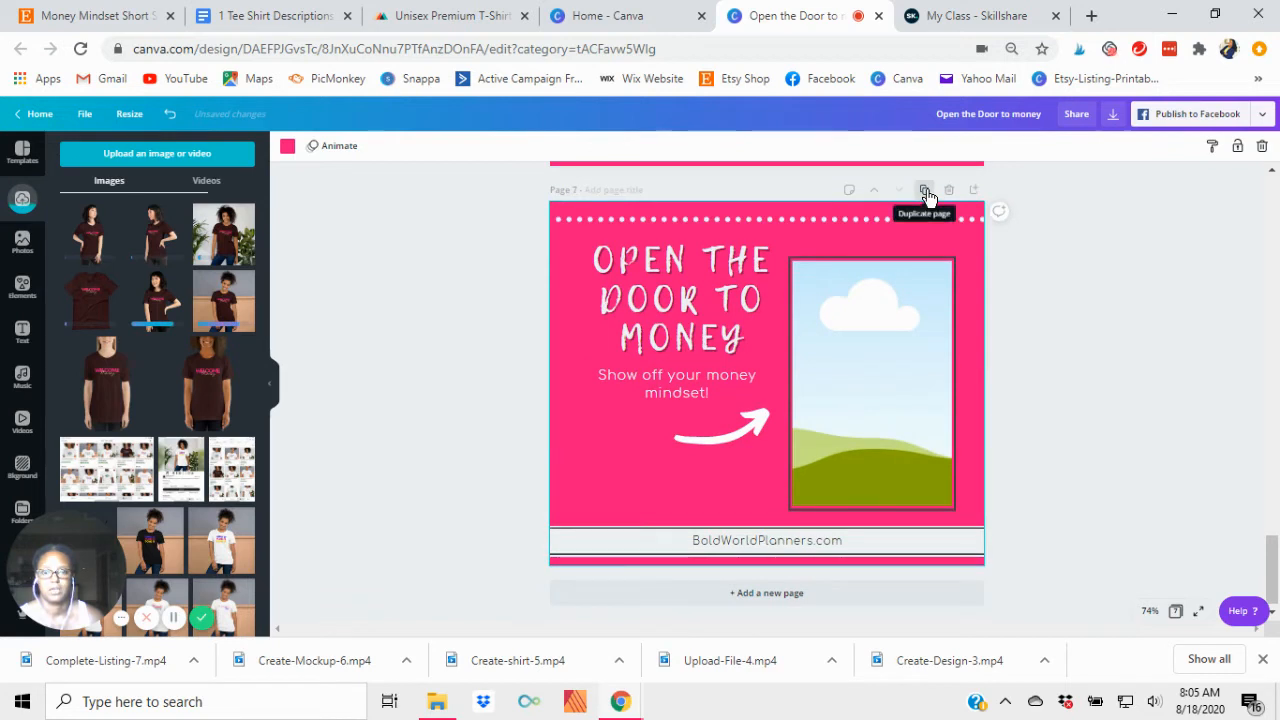
{"action": "left_click", "coordinate": [926, 192]}
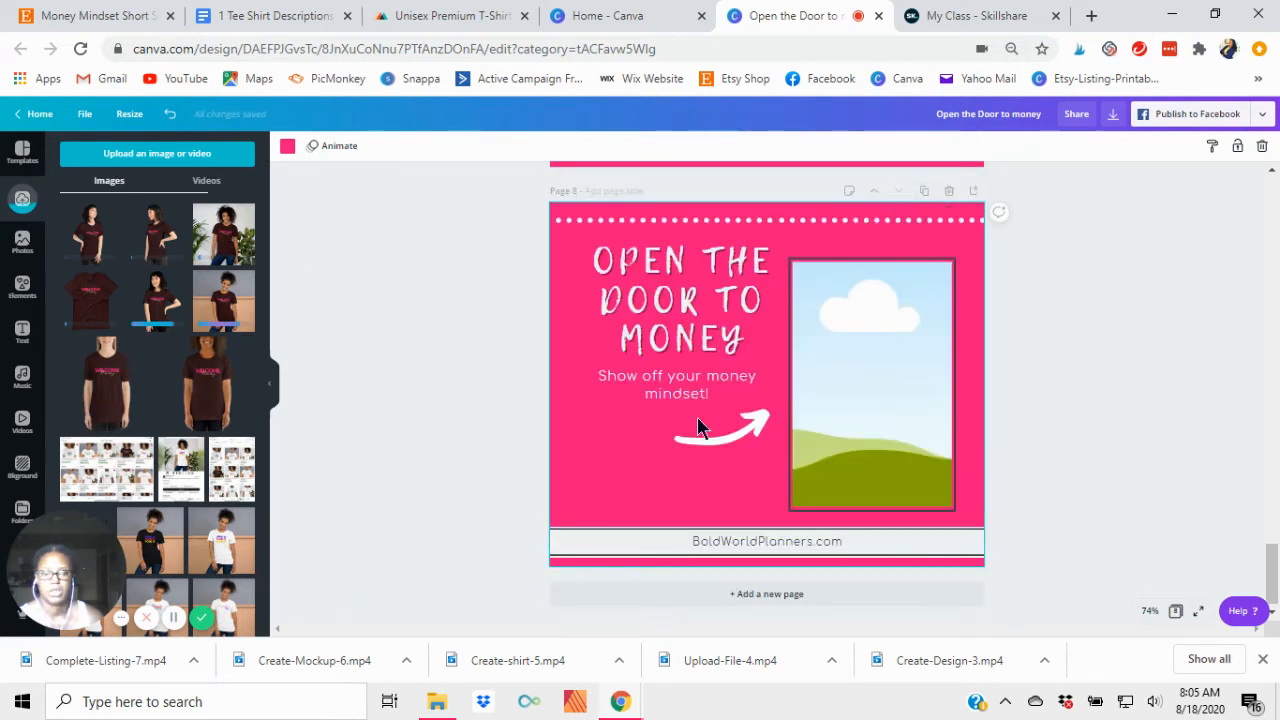
Add a ninth page with the pink background and copy page 8's dotted border segments end to end across its upper edge
{"action": "left_click", "coordinate": [788, 602]}
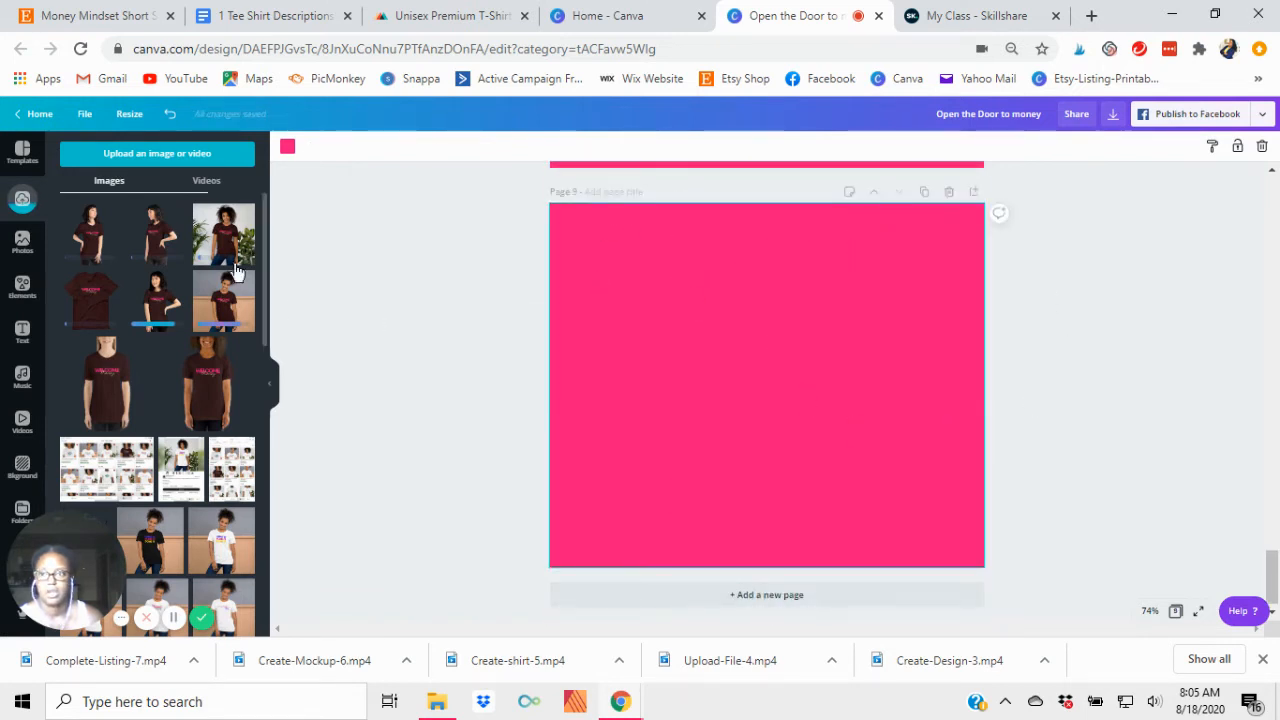
{"action": "scroll", "coordinate": [886, 349], "scroll_direction": "up", "scroll_amount": 5}
{"action": "scroll", "coordinate": [813, 360], "scroll_direction": "up", "scroll_amount": 1}
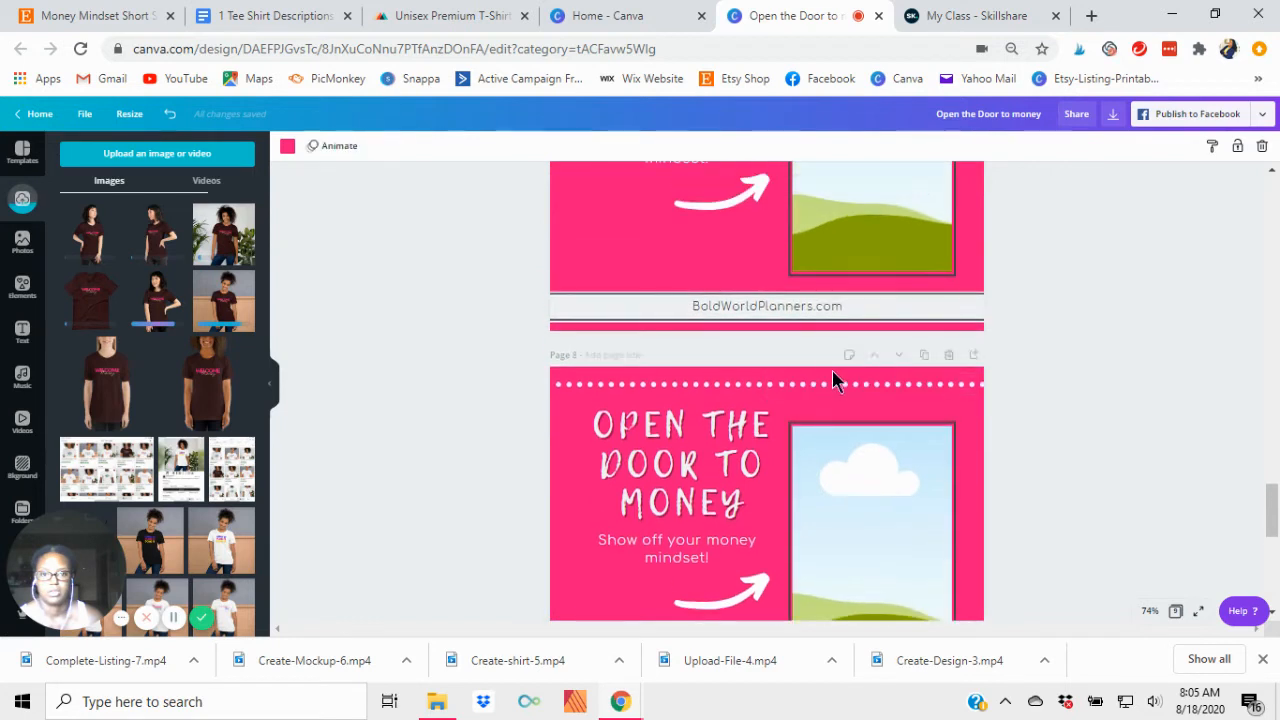
{"action": "left_click", "coordinate": [835, 383]}
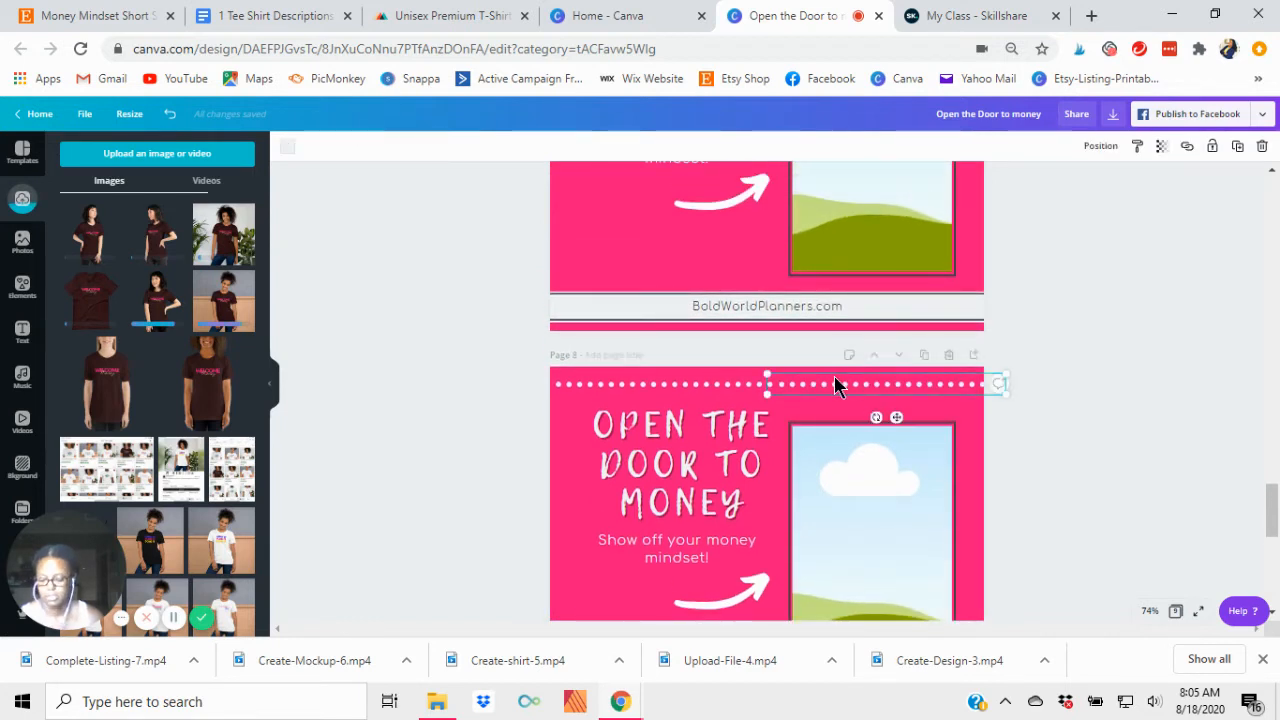
{"action": "scroll", "coordinate": [836, 384], "scroll_direction": "down", "scroll_amount": 5}
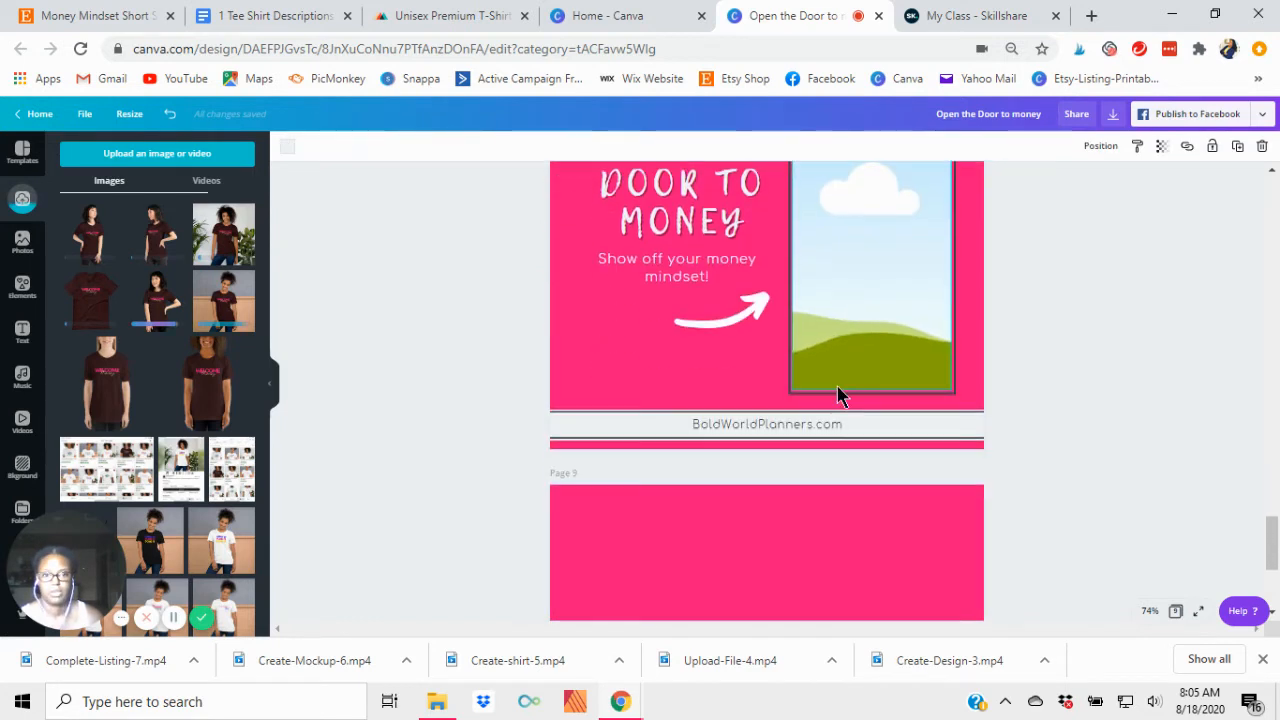
{"action": "left_click", "coordinate": [812, 538]}
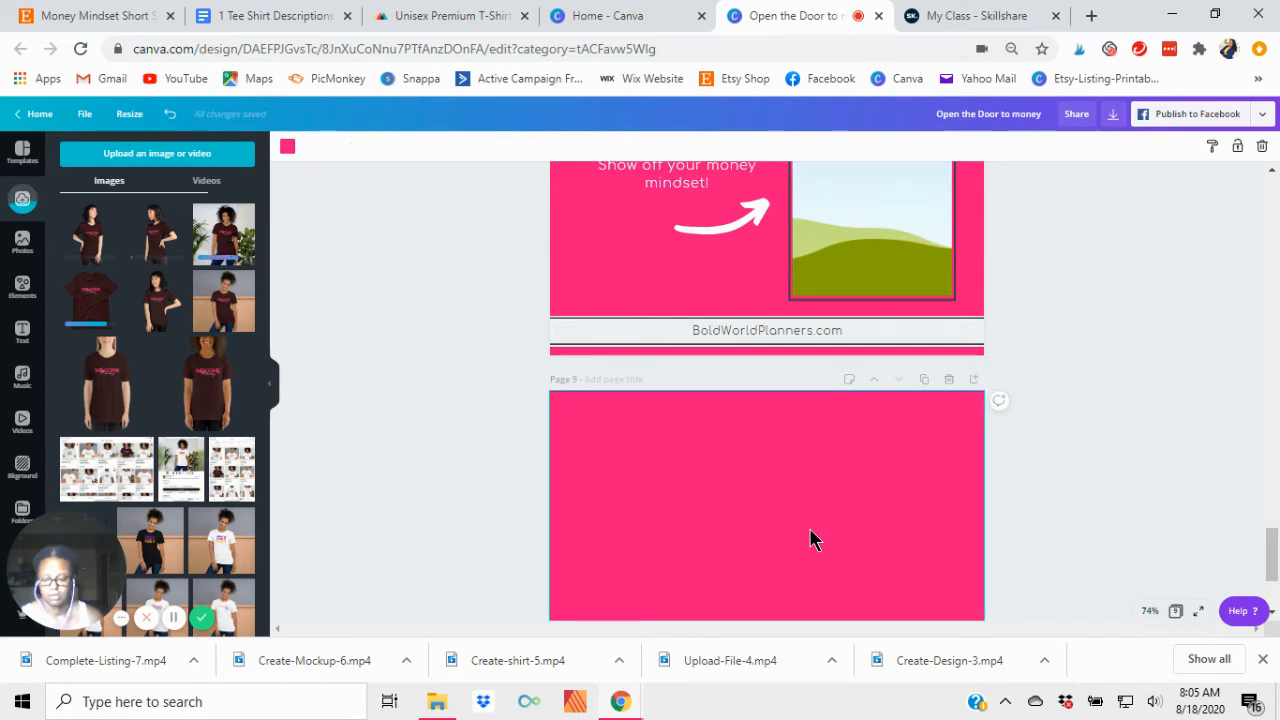
{"action": "key", "text": "ctrl+v"}
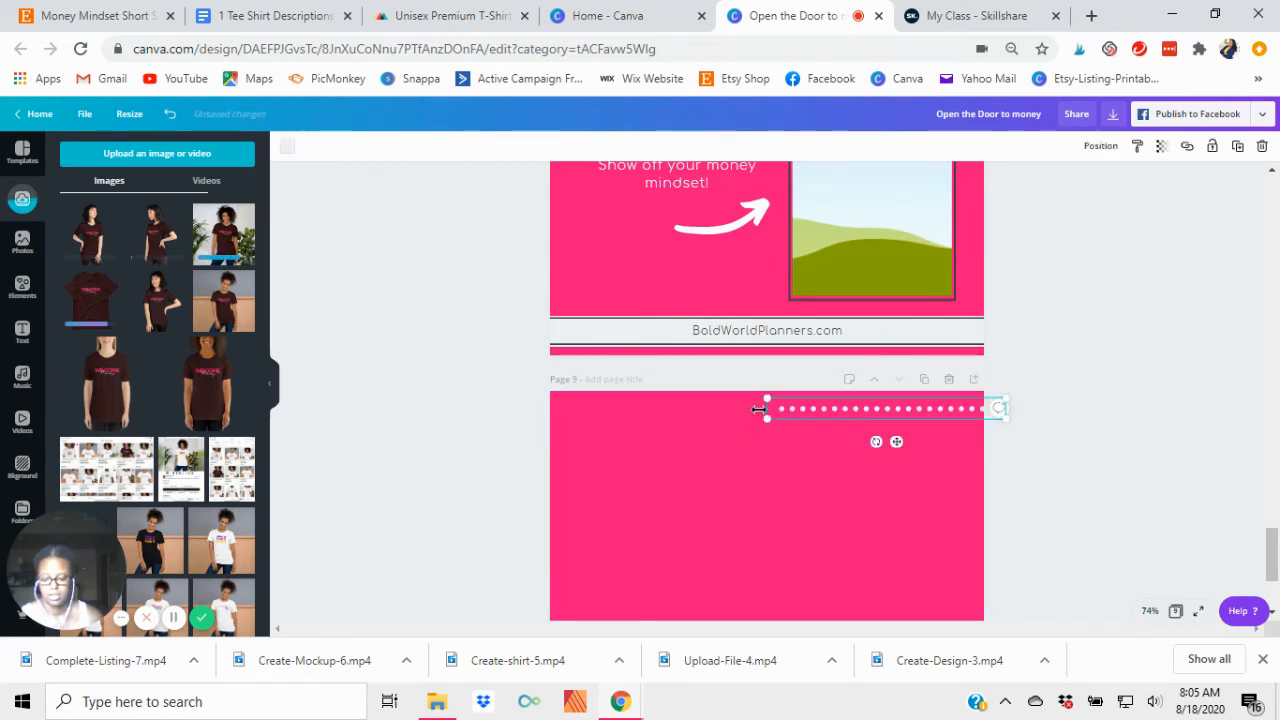
{"action": "key", "text": "ctrl+v"}
{"action": "left_click_drag", "start_coordinate": [845, 416], "coordinate": [617, 413]}
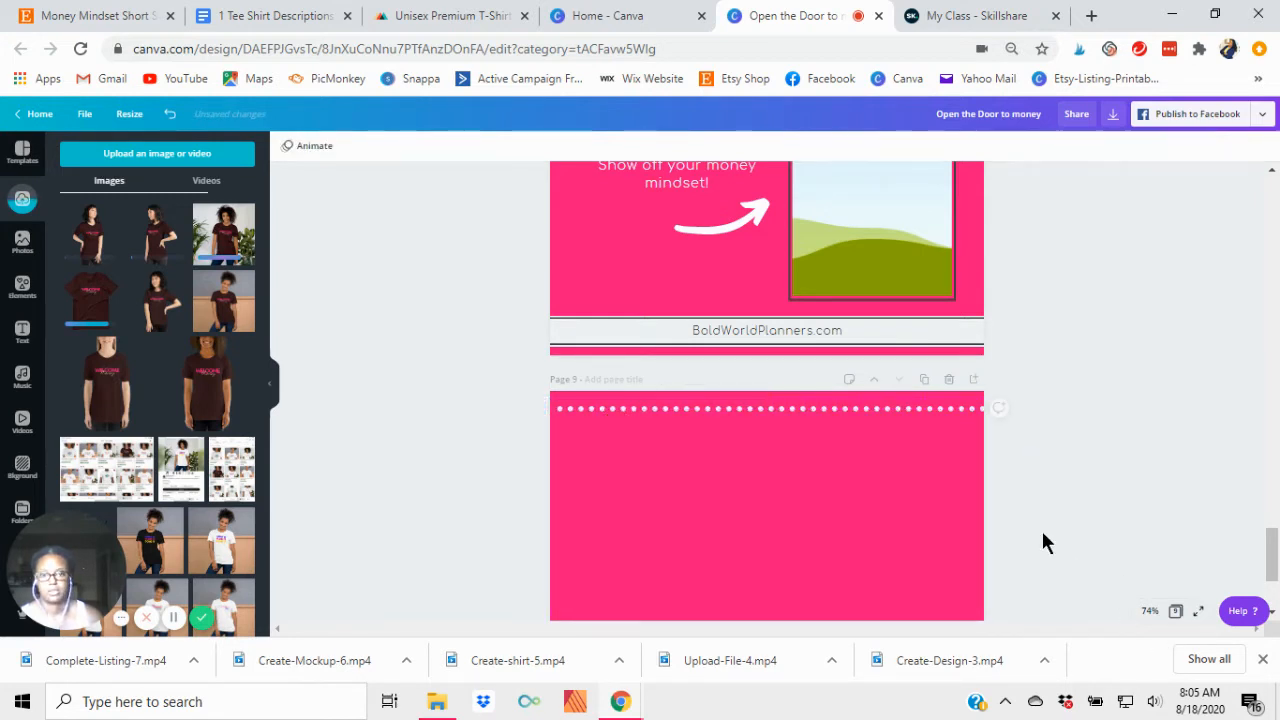
Duplicate the dotted border segment twice and line the copies up end to end along page 9's lower edge
{"action": "scroll", "coordinate": [1041, 535], "scroll_direction": "down", "scroll_amount": 2}
{"action": "scroll", "coordinate": [1042, 537], "scroll_direction": "up", "scroll_amount": 2}
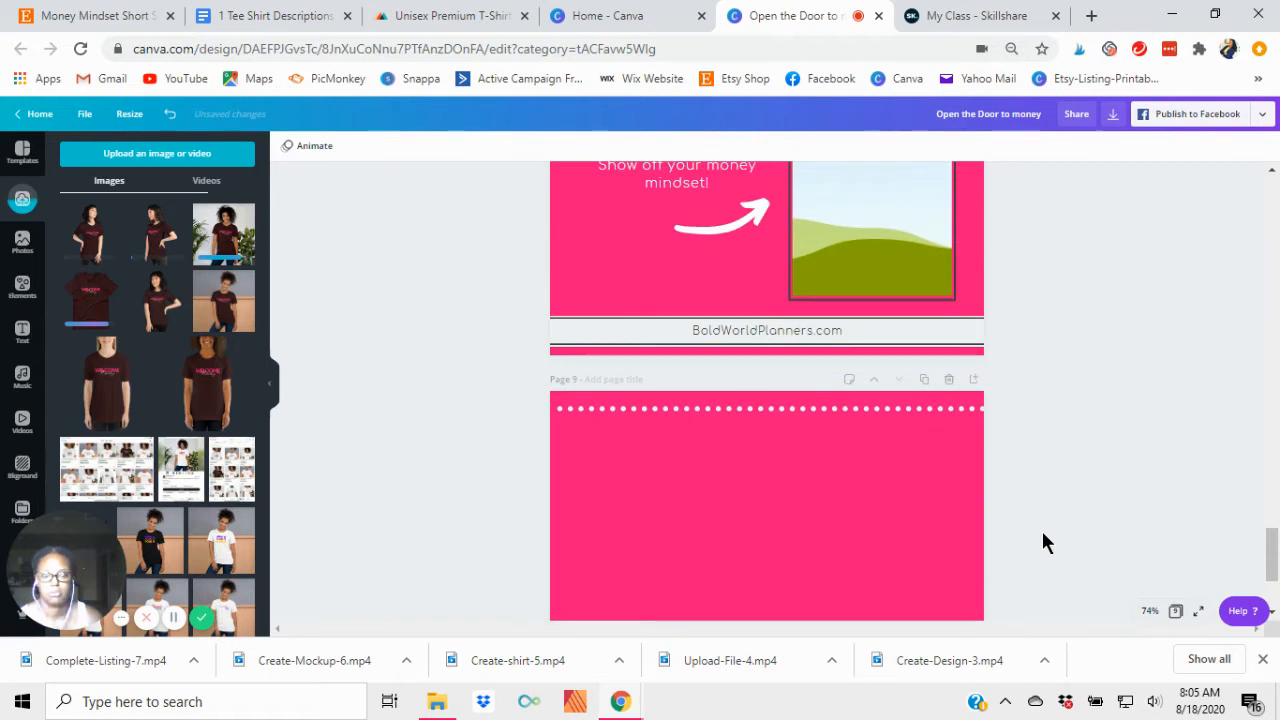
{"action": "scroll", "coordinate": [1042, 537], "scroll_direction": "up", "scroll_amount": 2}
{"action": "scroll", "coordinate": [960, 600], "scroll_direction": "down", "scroll_amount": 4}
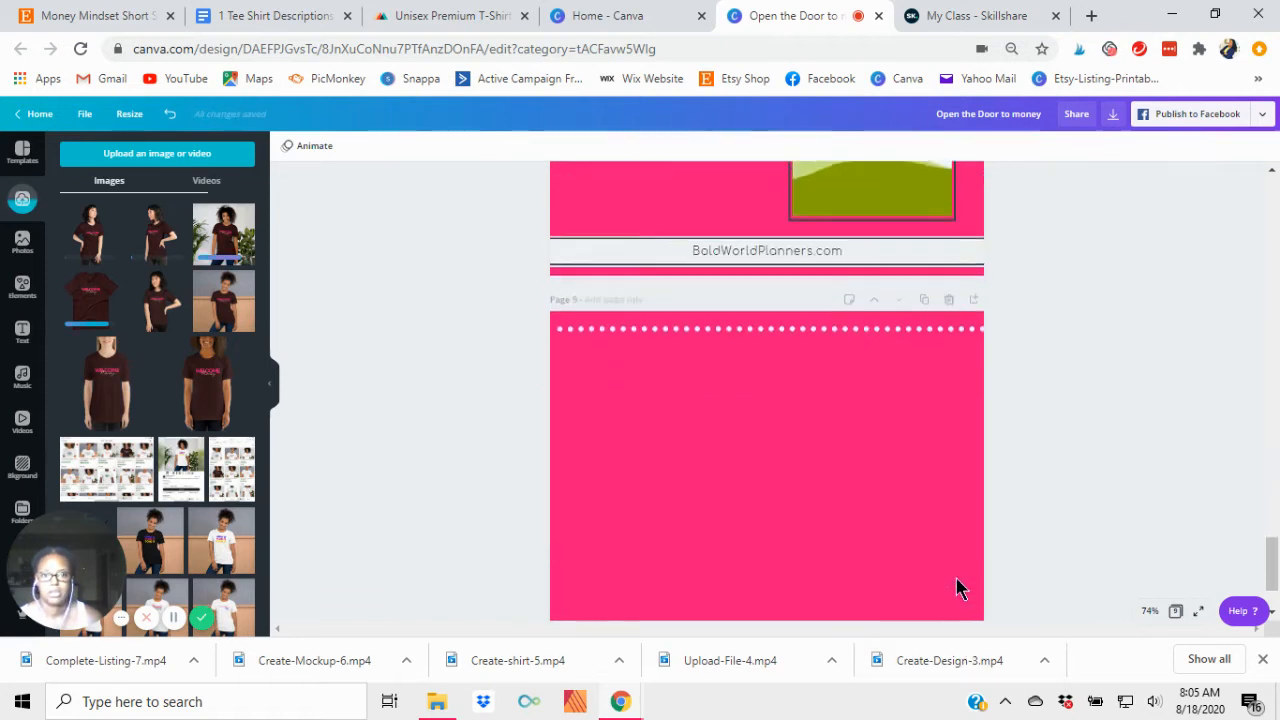
{"action": "left_click", "coordinate": [918, 230]}
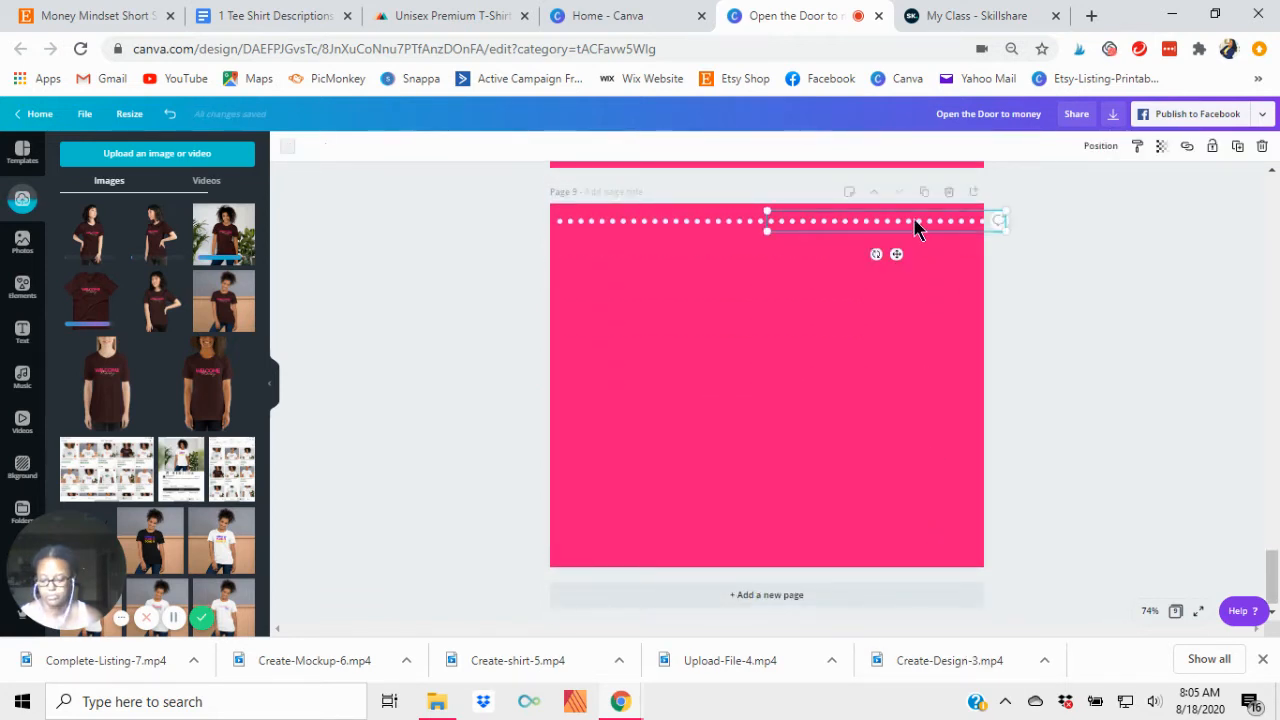
{"action": "key", "text": "ctrl+d"}
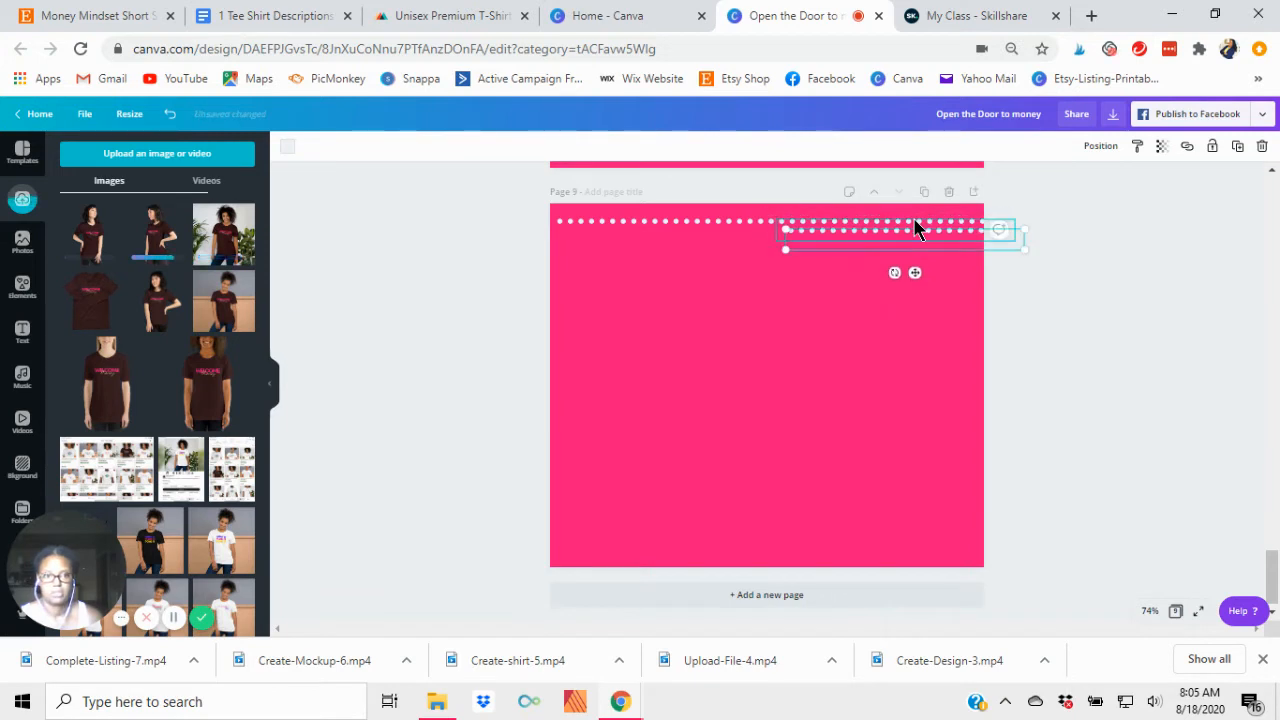
{"action": "left_click_drag", "start_coordinate": [928, 250], "coordinate": [911, 549]}
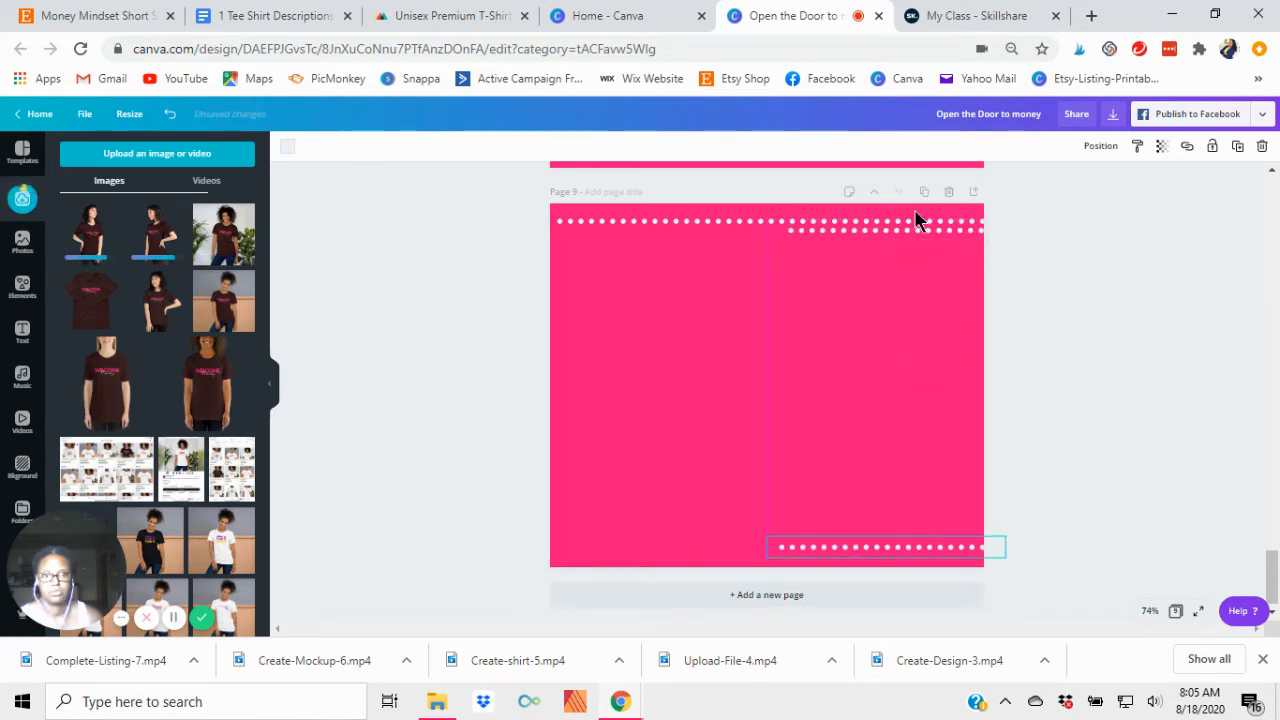
{"action": "left_click_drag", "start_coordinate": [911, 232], "coordinate": [674, 548]}
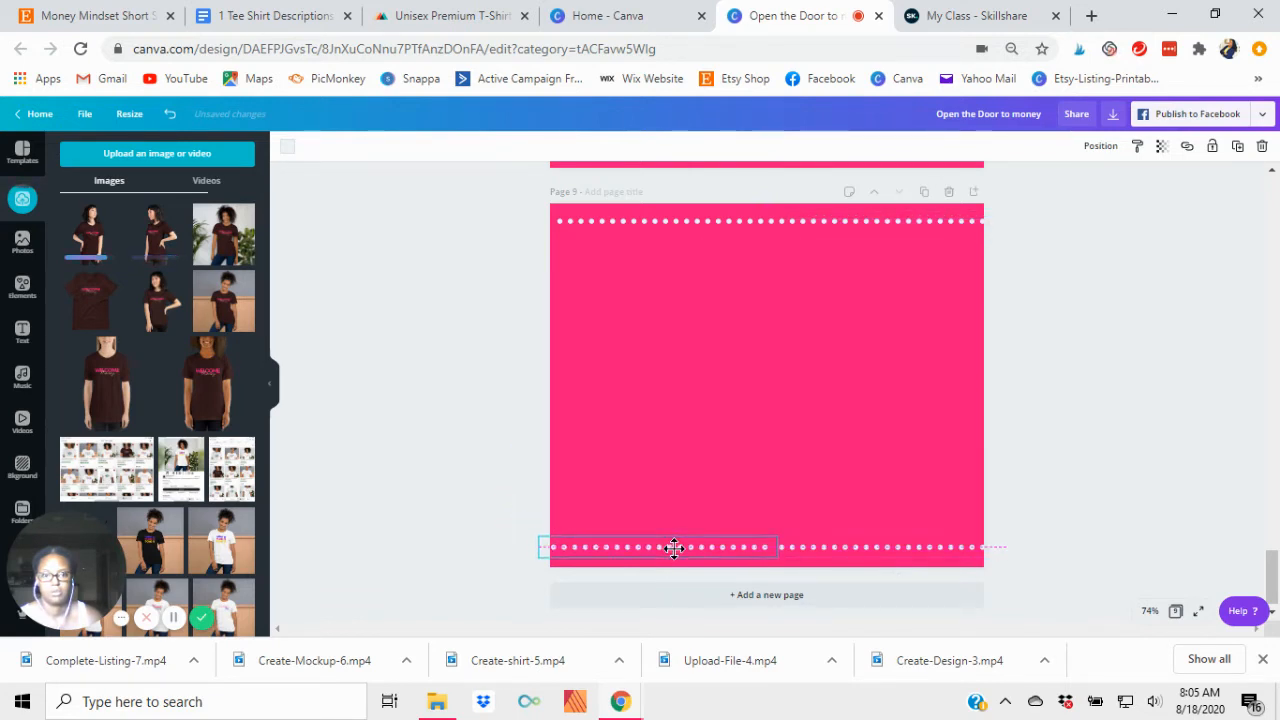
{"action": "left_click", "coordinate": [1107, 358]}
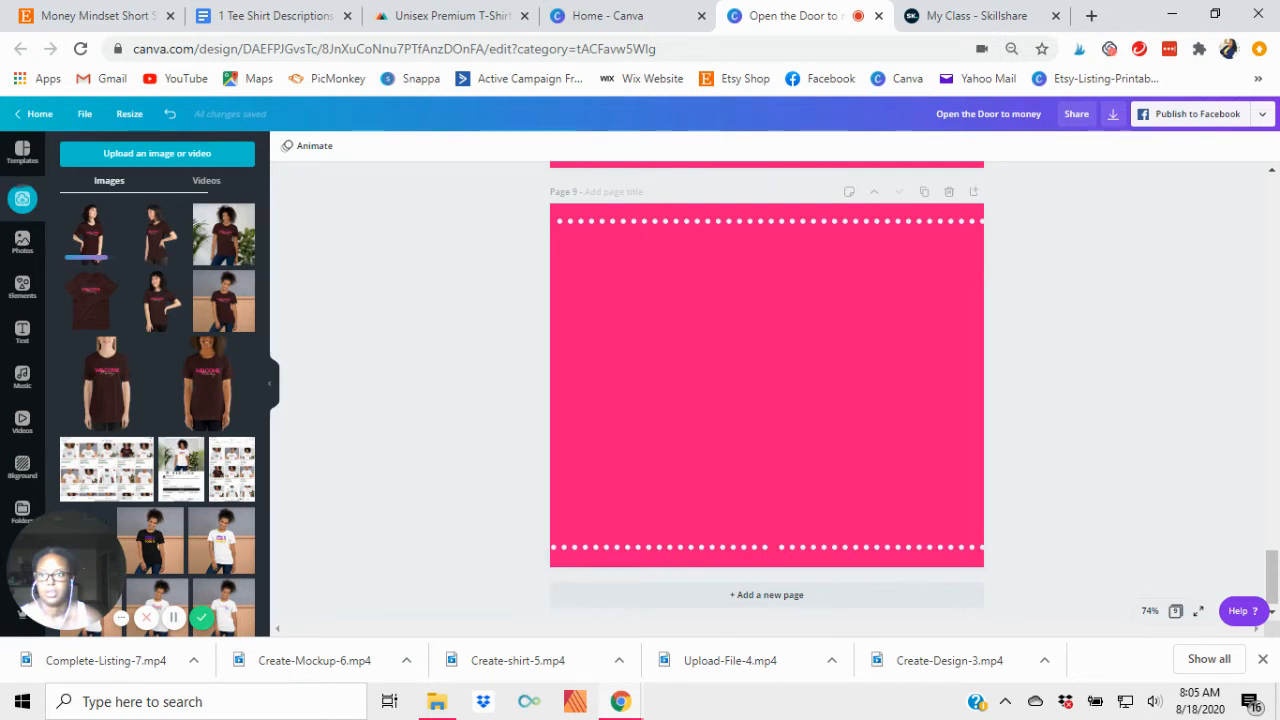
Add a heading to page 9 reading "Buy Now at"
{"action": "left_click", "coordinate": [22, 333]}
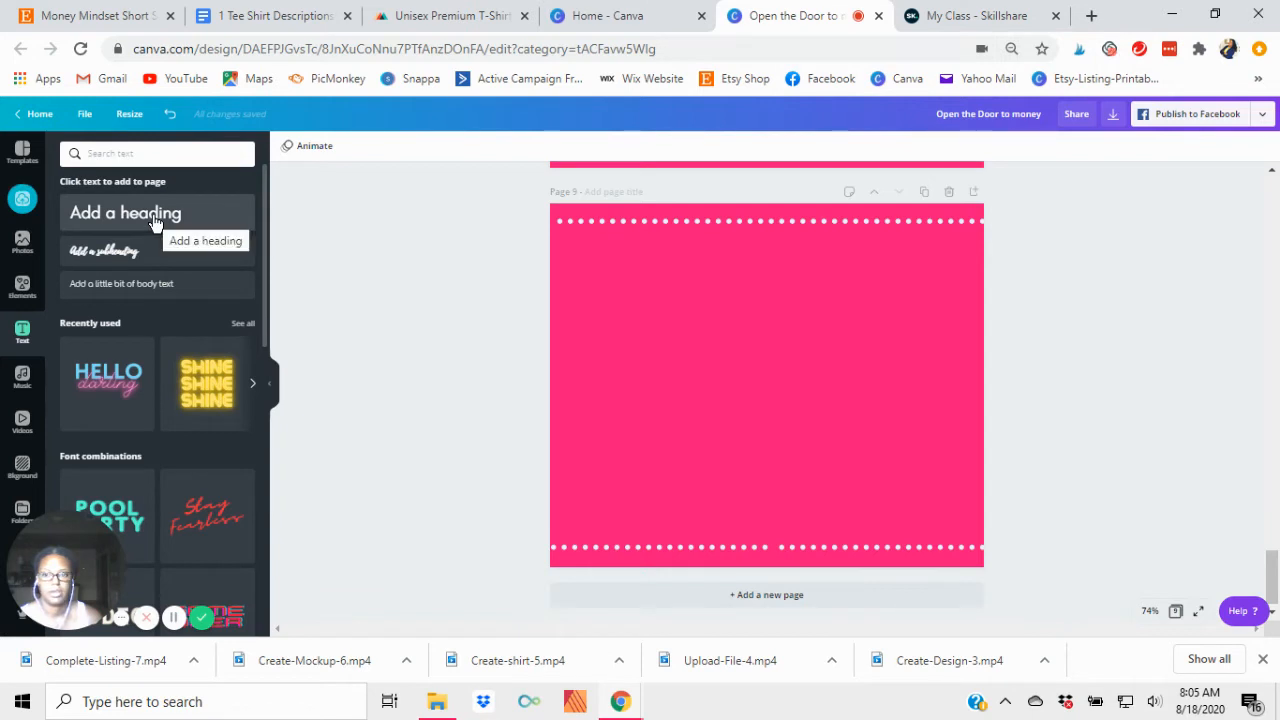
{"action": "scroll", "coordinate": [195, 443], "scroll_direction": "down", "scroll_amount": 2}
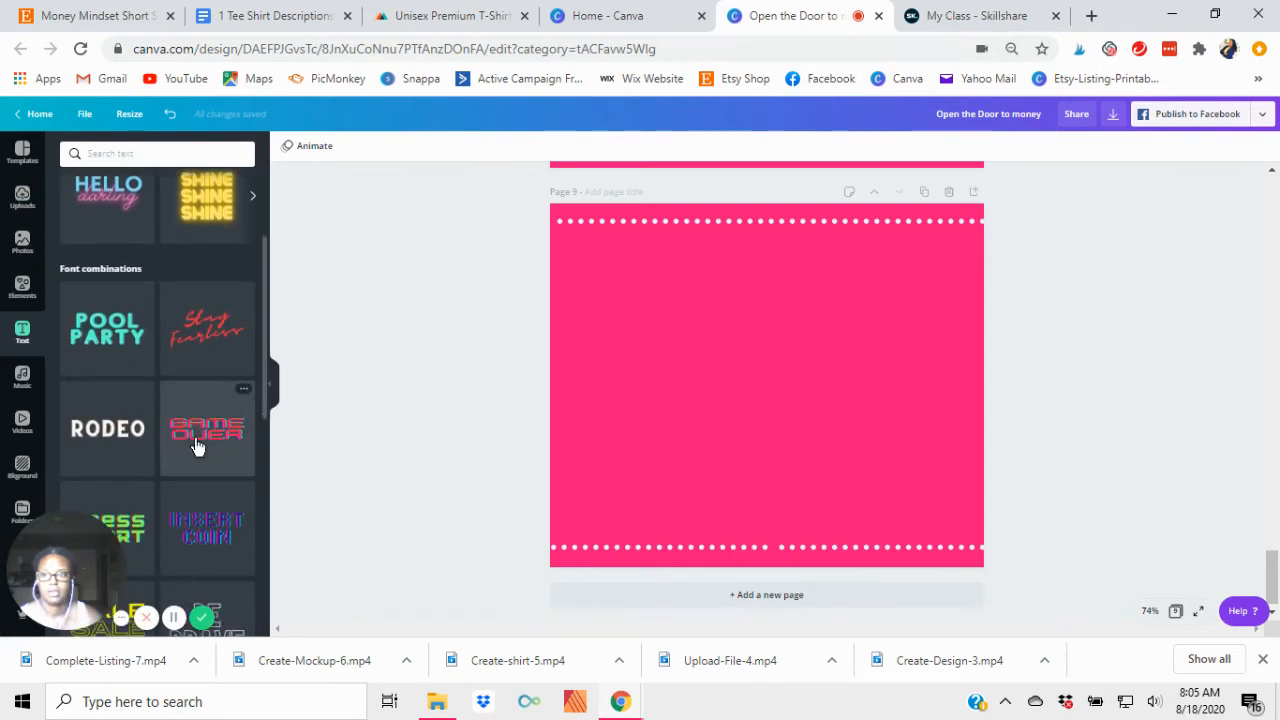
{"action": "scroll", "coordinate": [190, 485], "scroll_direction": "down", "scroll_amount": 2}
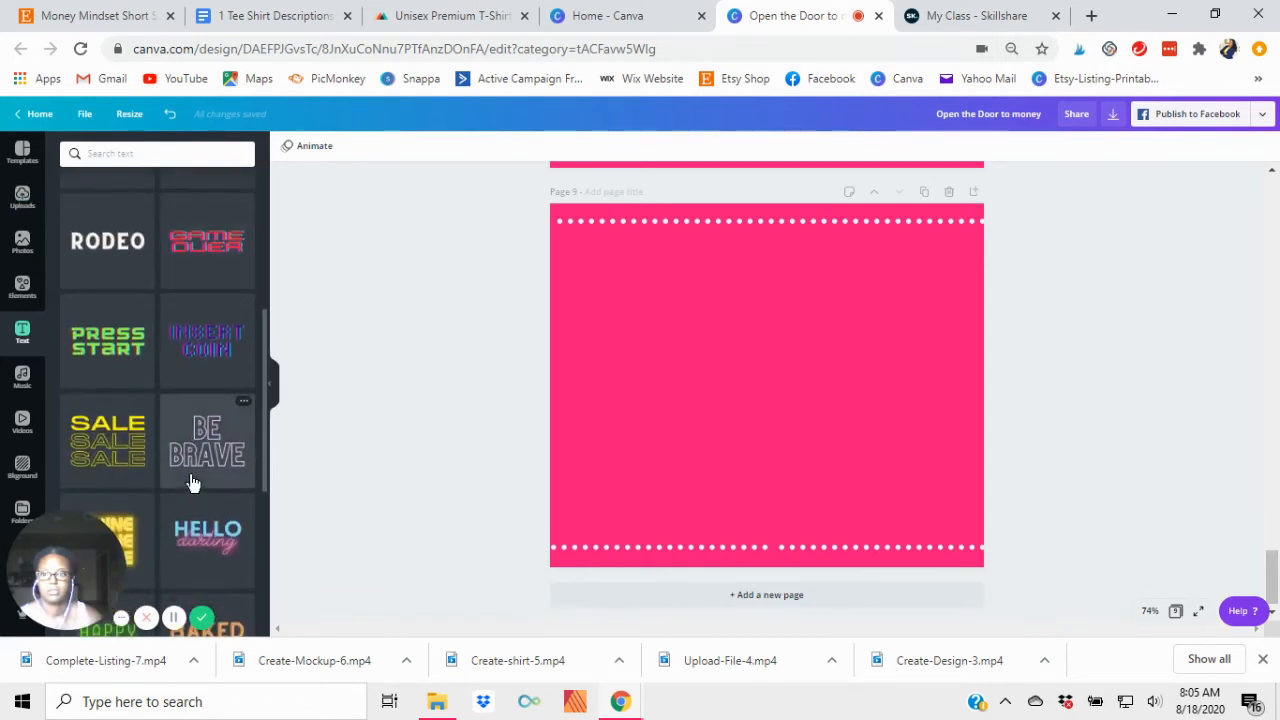
{"action": "scroll", "coordinate": [193, 483], "scroll_direction": "up", "scroll_amount": 4}
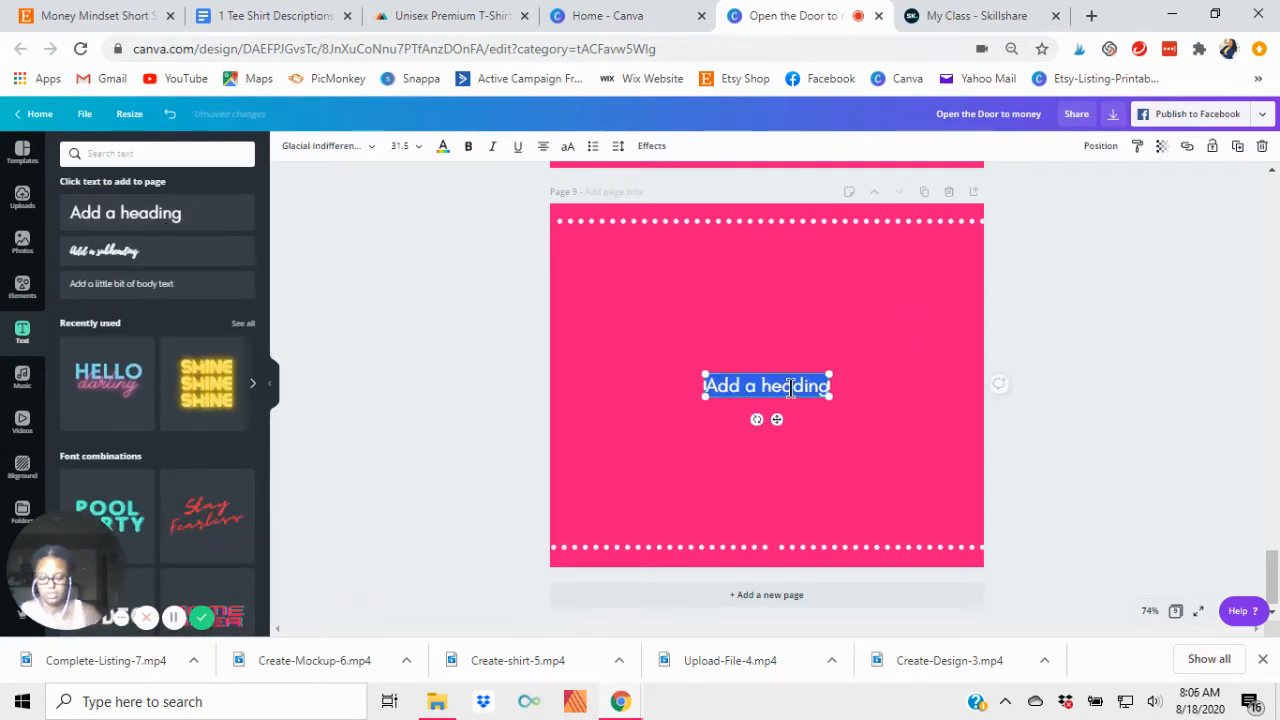
{"action": "type", "text": "Buy Now"}
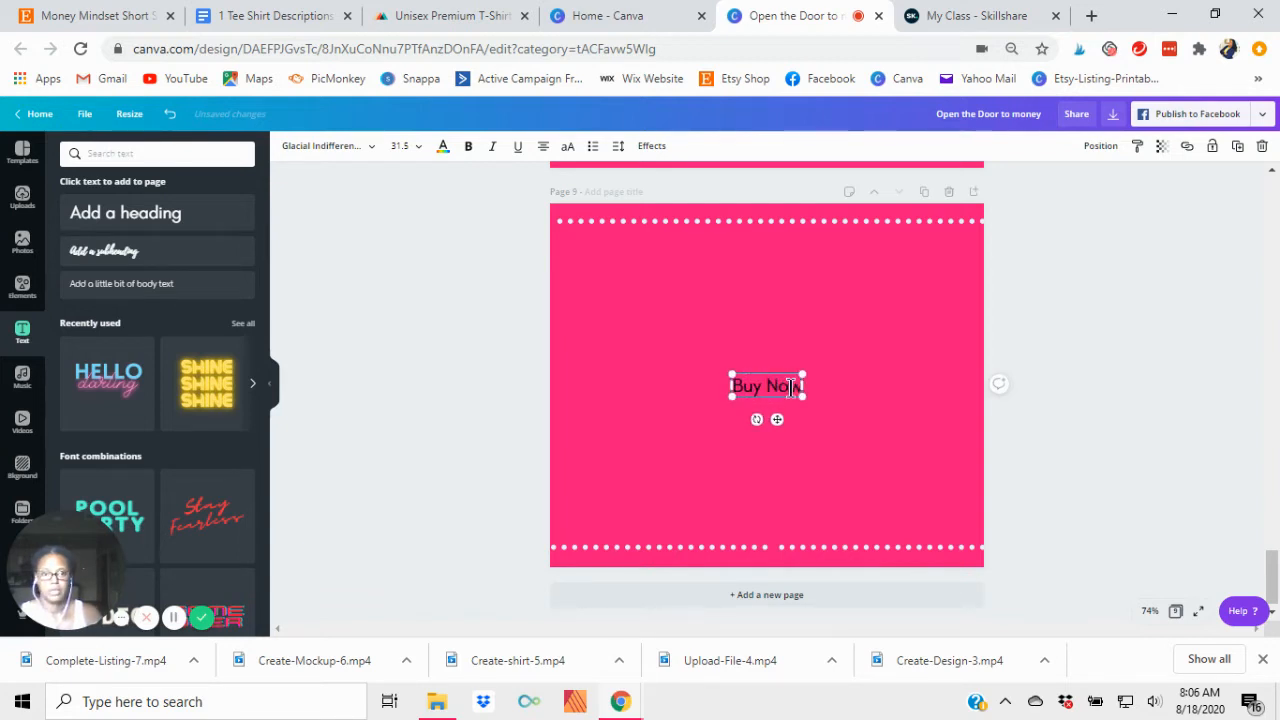
{"action": "type", "text": " at"}
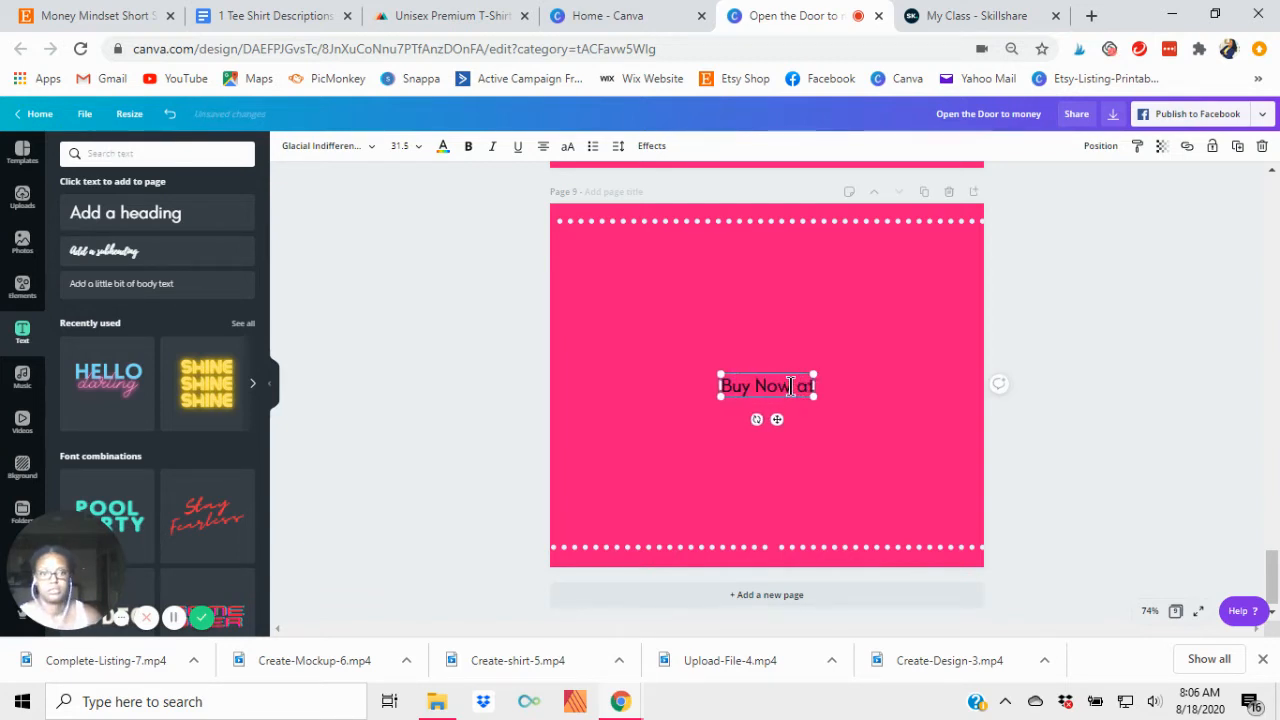
Set the "Buy Now at" heading's font to Lemon Tuesday and its color to white
{"action": "left_click", "coordinate": [375, 148]}
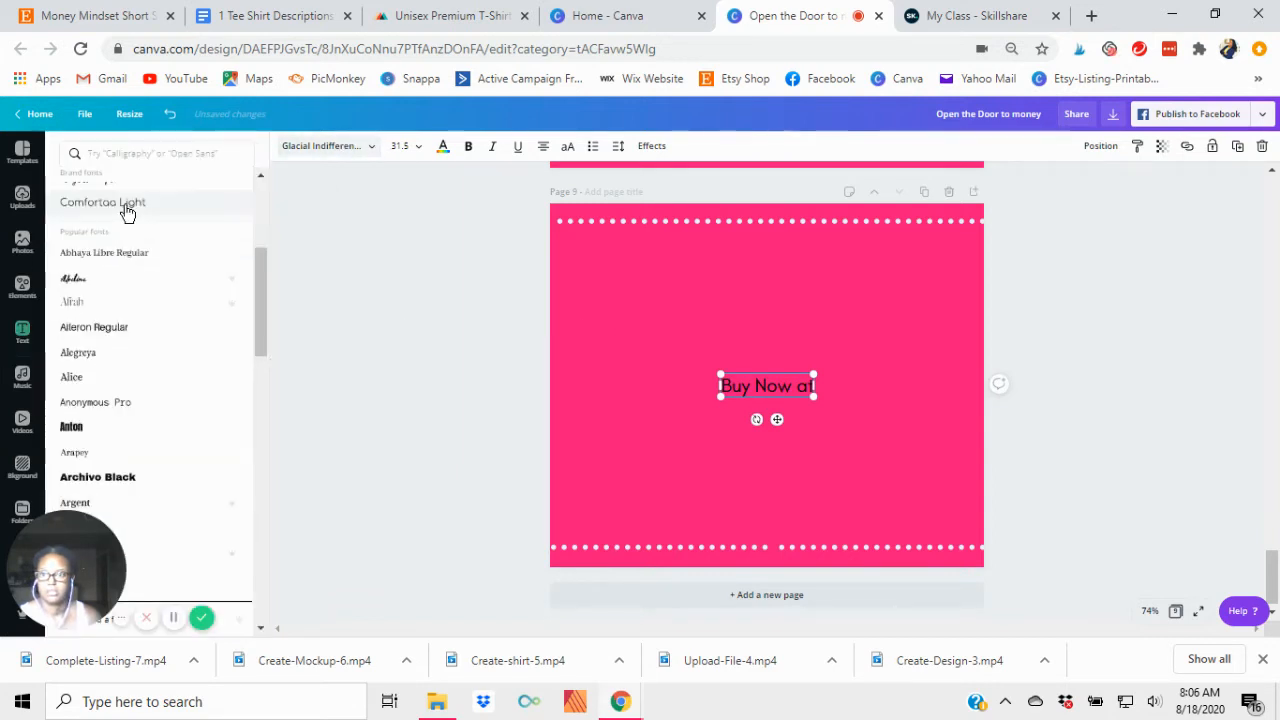
{"action": "left_click", "coordinate": [134, 185]}
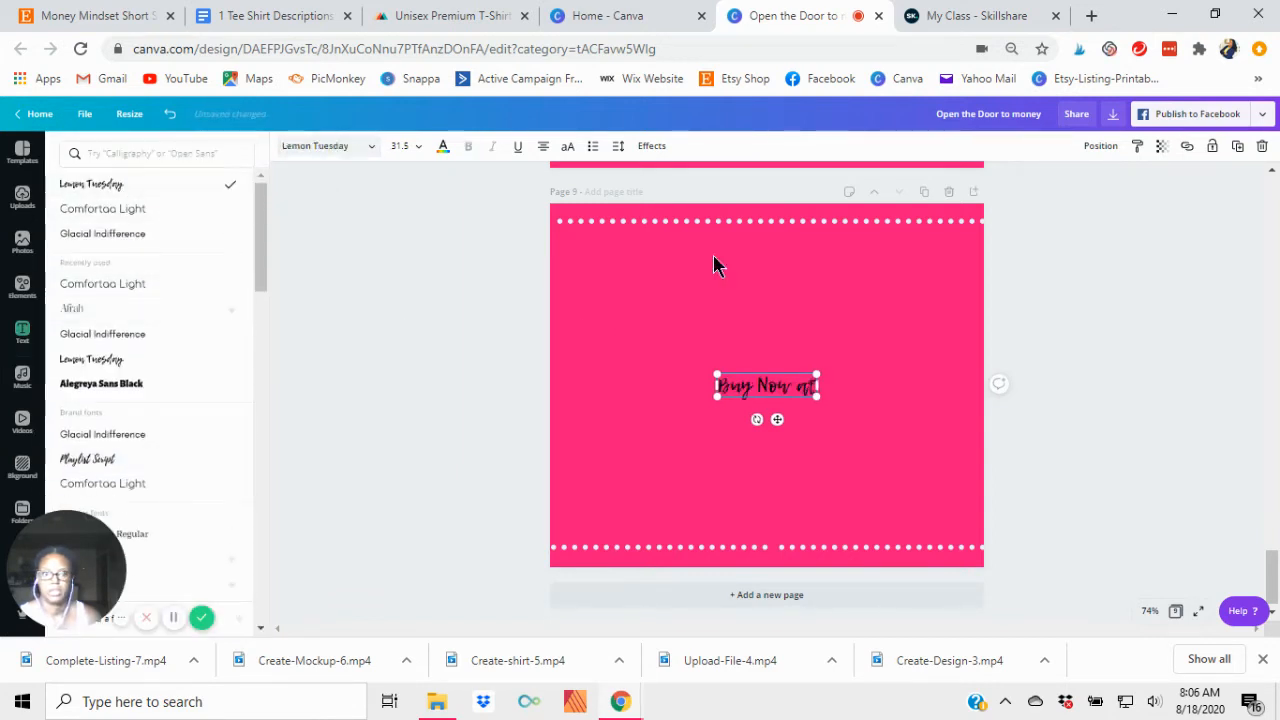
{"action": "left_click", "coordinate": [443, 150]}
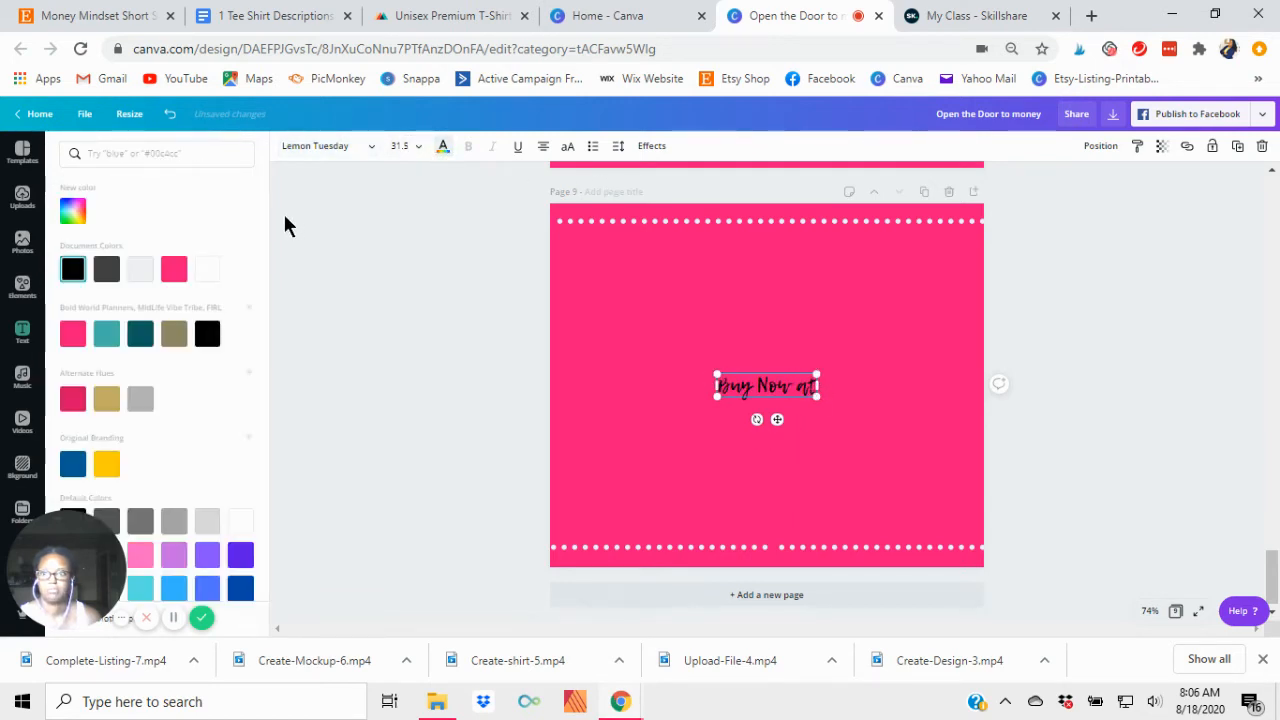
{"action": "left_click", "coordinate": [201, 274]}
Set the "Buy Now at" heading's size to 56 and move it up below the upper dotted border, centered horizontally
{"action": "left_click", "coordinate": [399, 146]}
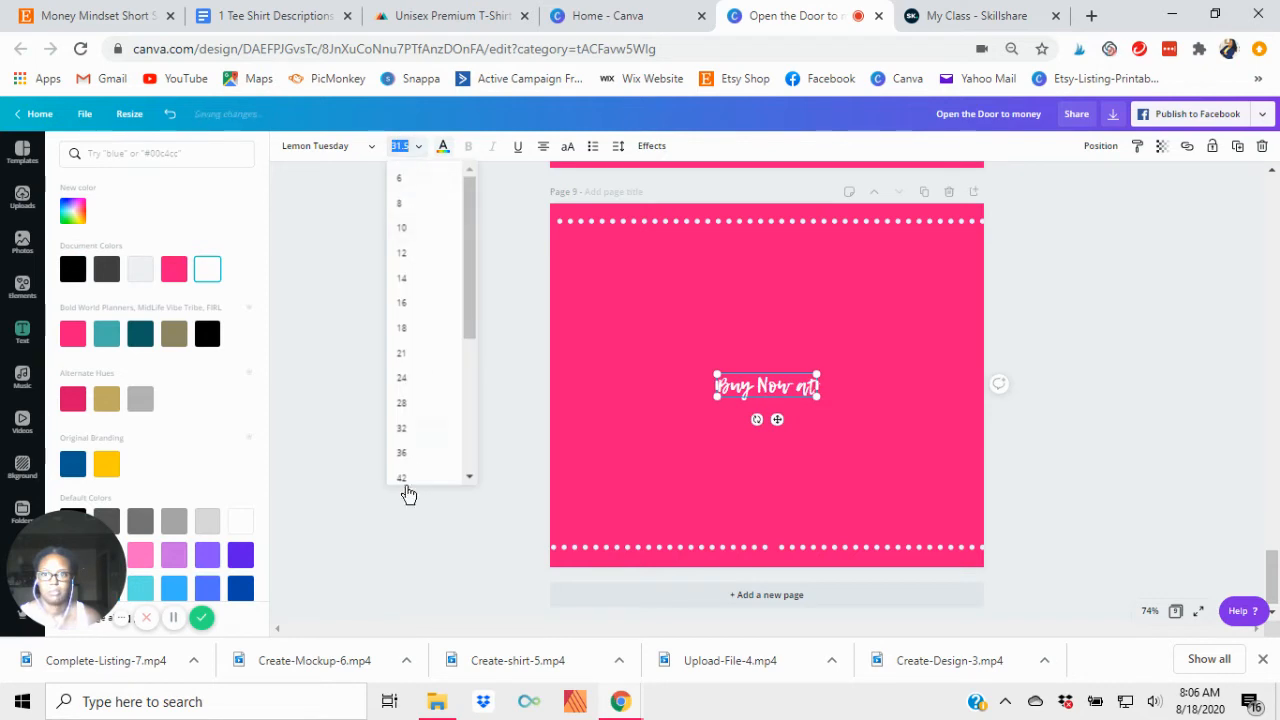
{"action": "scroll", "coordinate": [410, 370], "scroll_direction": "down", "scroll_amount": 3}
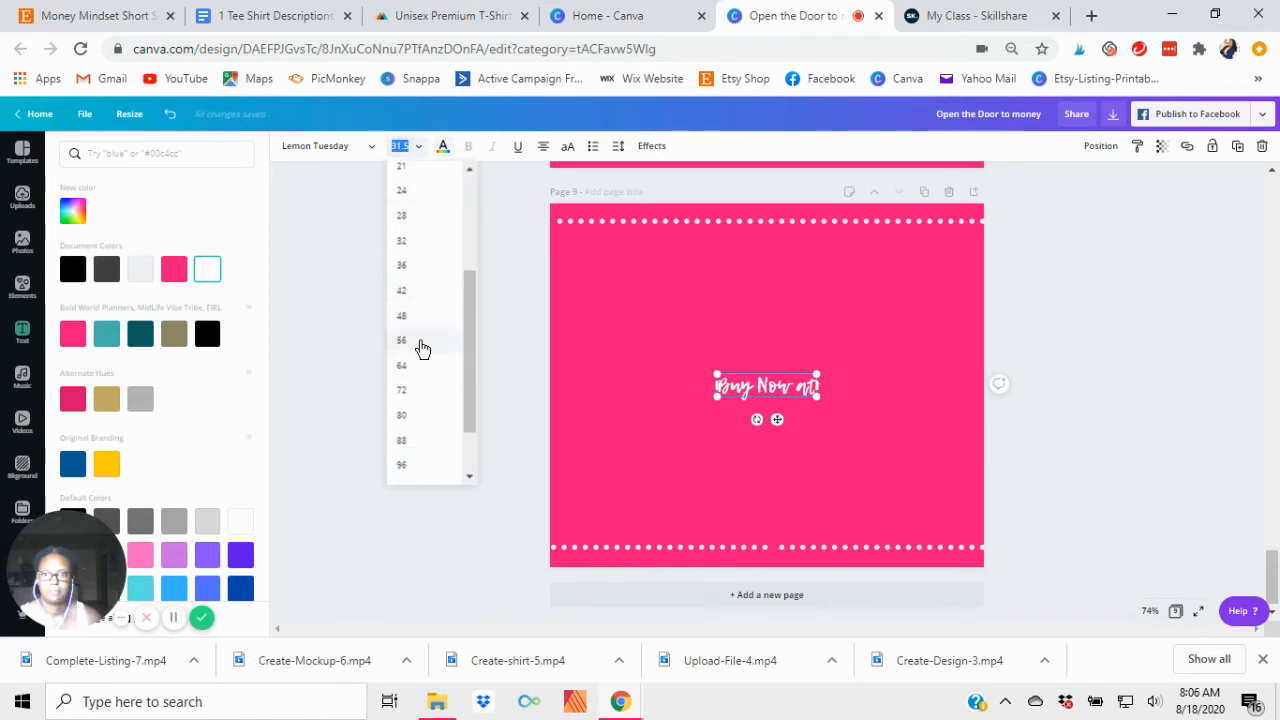
{"action": "left_click", "coordinate": [405, 340]}
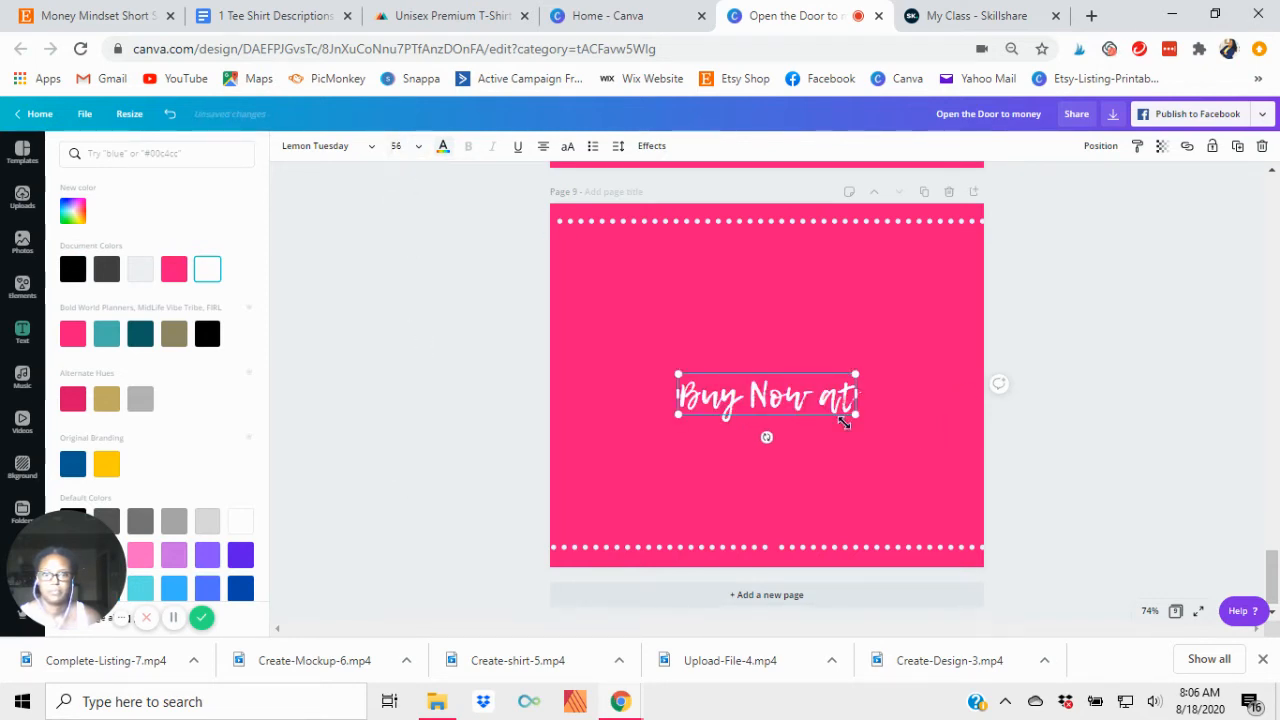
{"action": "left_click", "coordinate": [523, 390]}
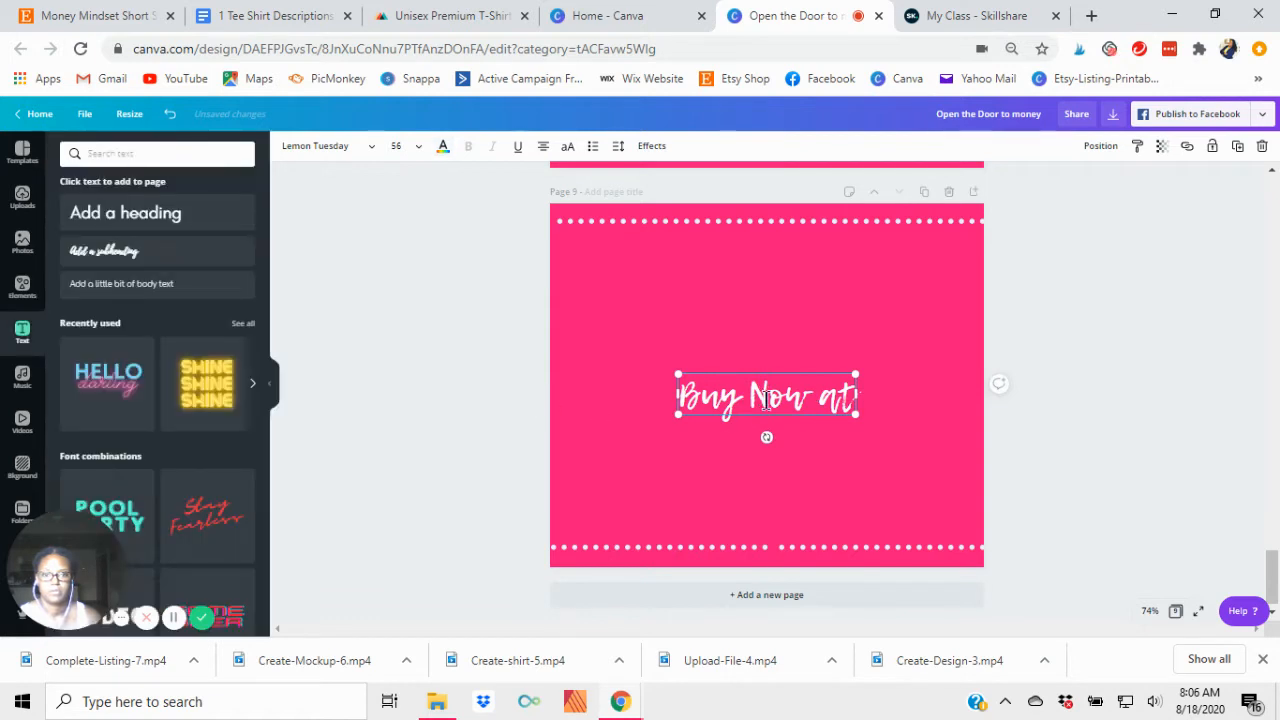
{"action": "left_click_drag", "start_coordinate": [795, 397], "coordinate": [795, 281]}
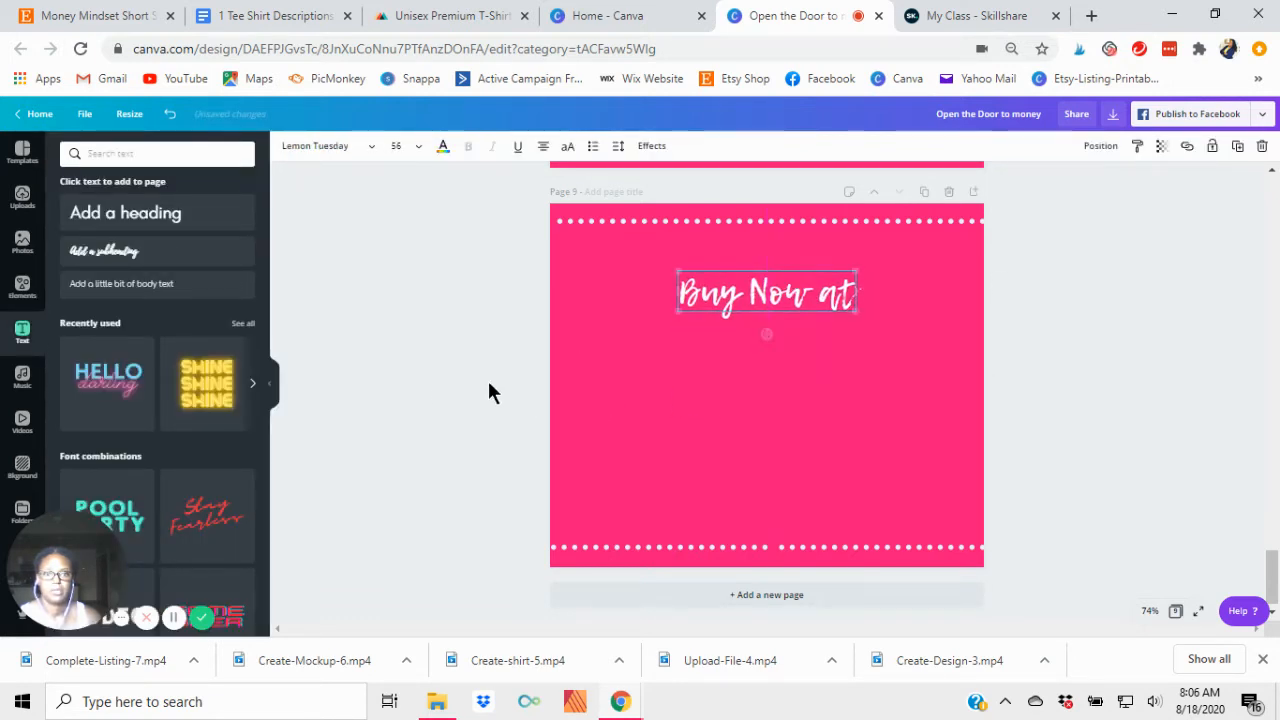
{"action": "left_click", "coordinate": [420, 383]}
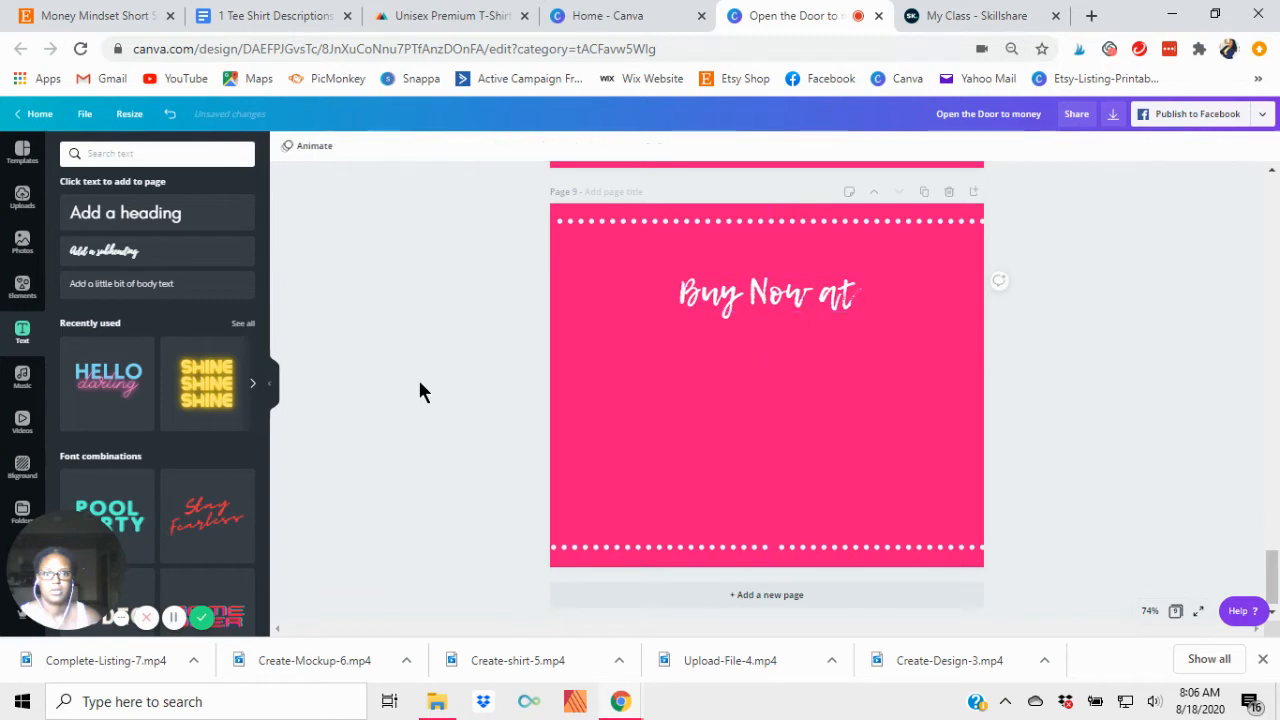
Change the "Buy Now at" heading's font to Comfortaa Light and its size to 42
{"action": "left_click", "coordinate": [797, 300]}
{"action": "left_click", "coordinate": [372, 148]}
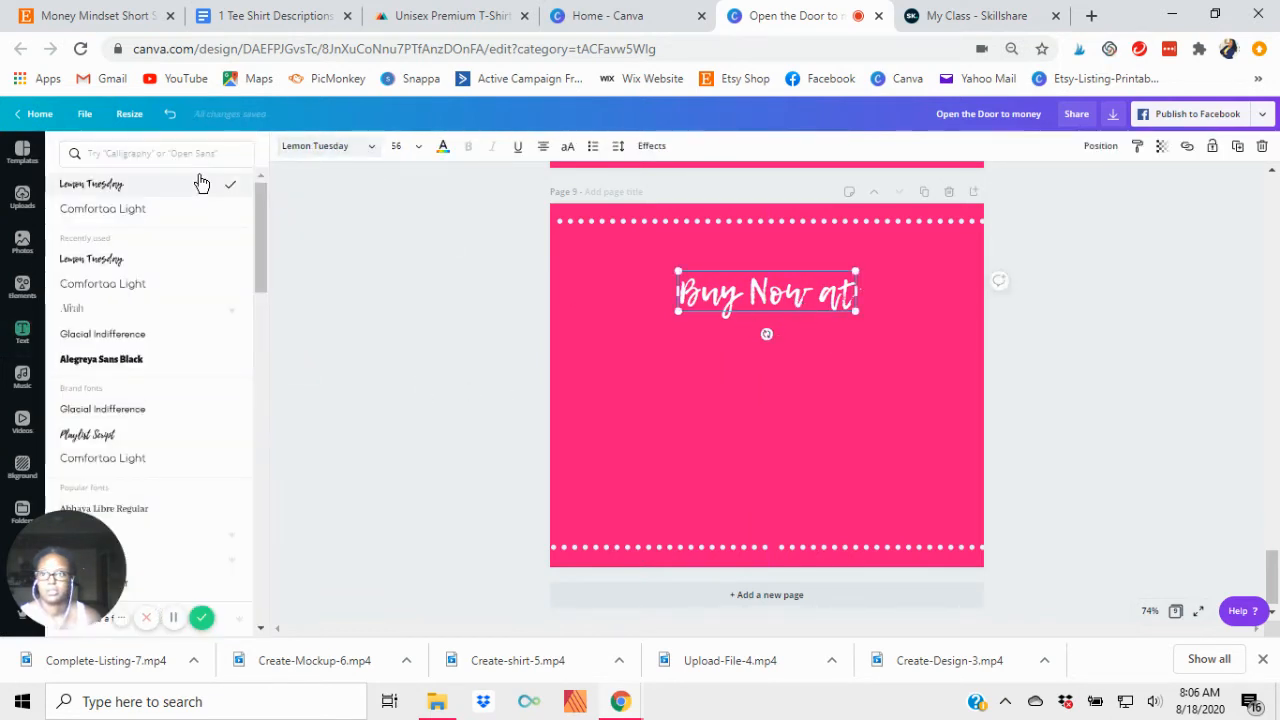
{"action": "left_click", "coordinate": [135, 217]}
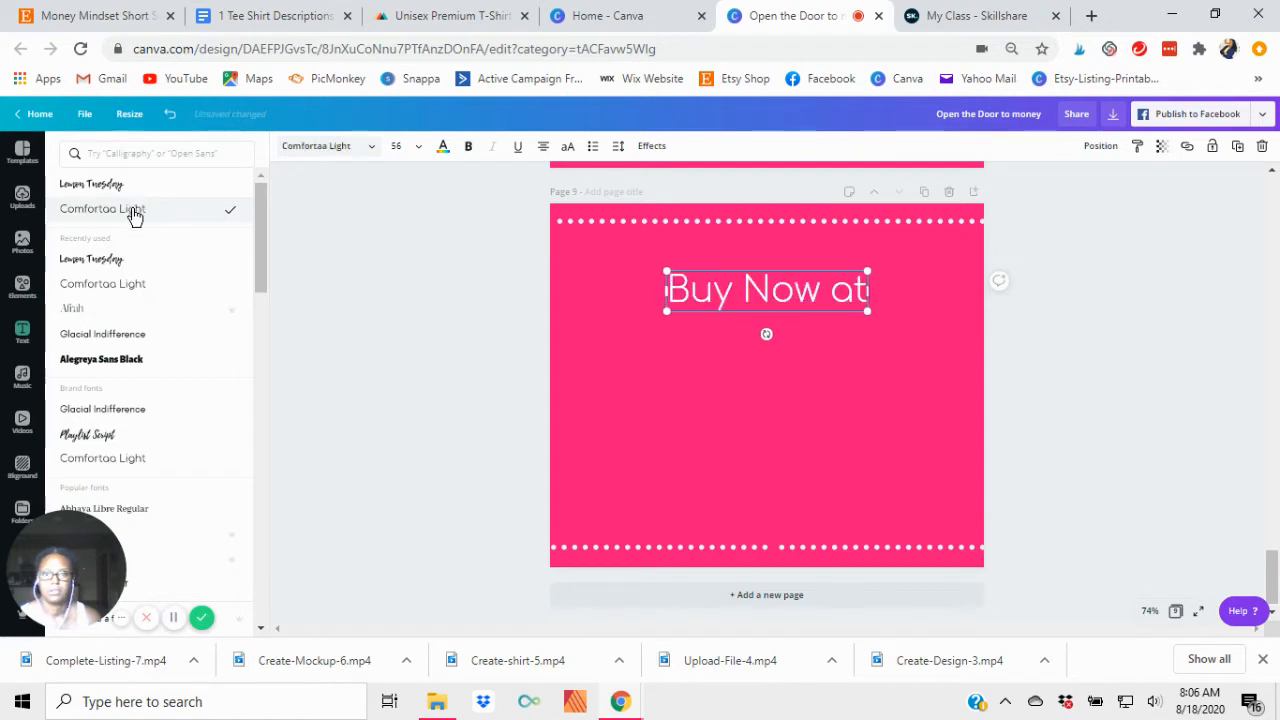
{"action": "left_click", "coordinate": [419, 148]}
{"action": "left_click", "coordinate": [404, 281]}
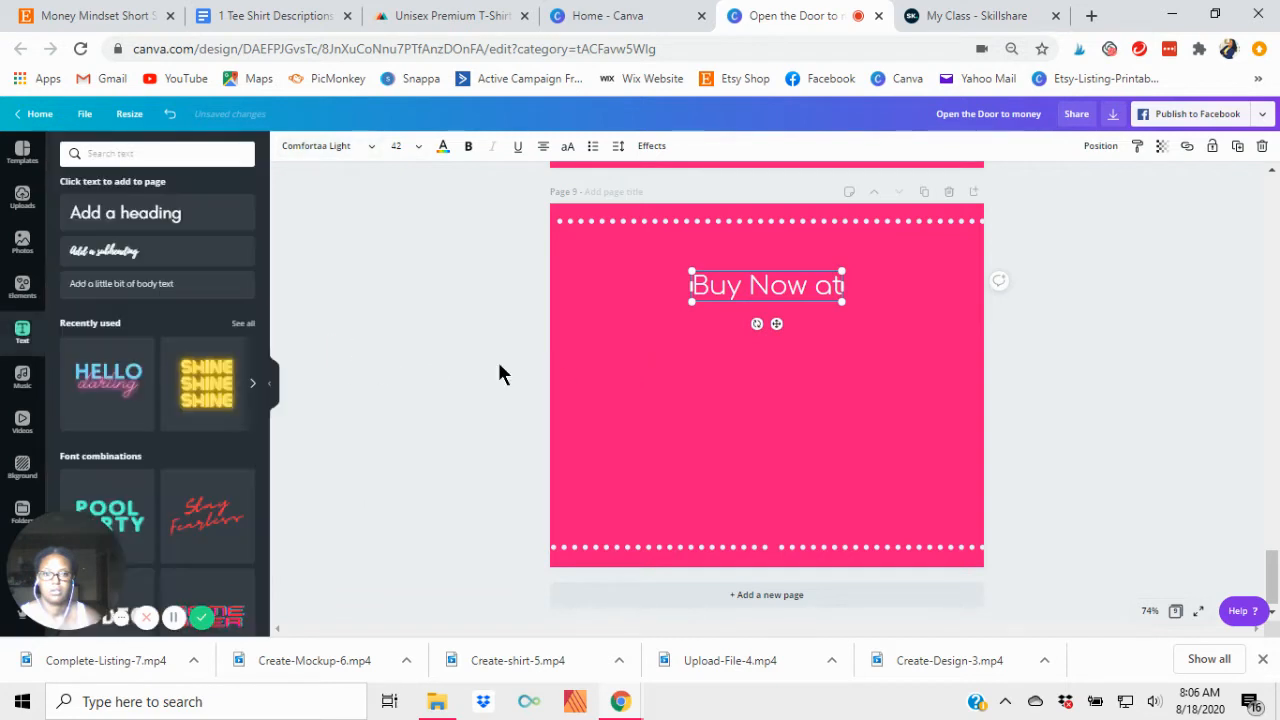
{"action": "left_click", "coordinate": [752, 337]}
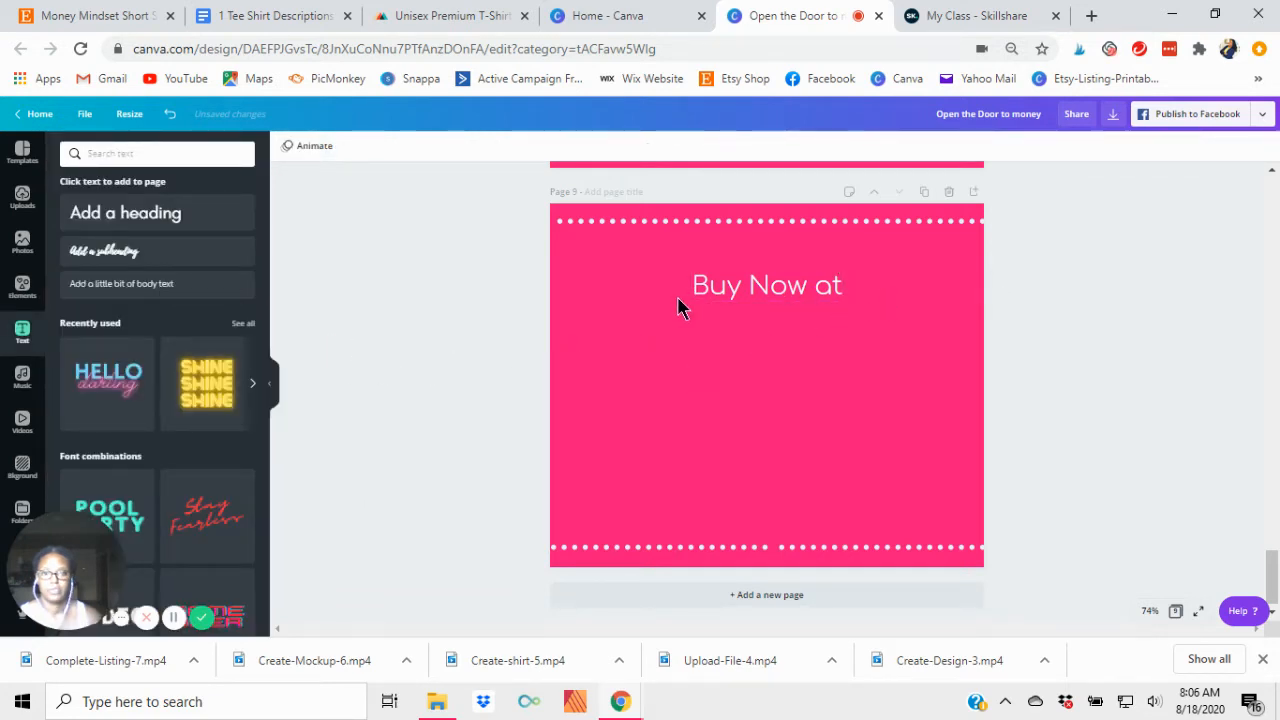
Duplicate the "Buy Now at" heading on page 9 and place the copy just below the original
{"action": "left_click", "coordinate": [710, 295]}
{"action": "key", "text": "ctrl+d"}
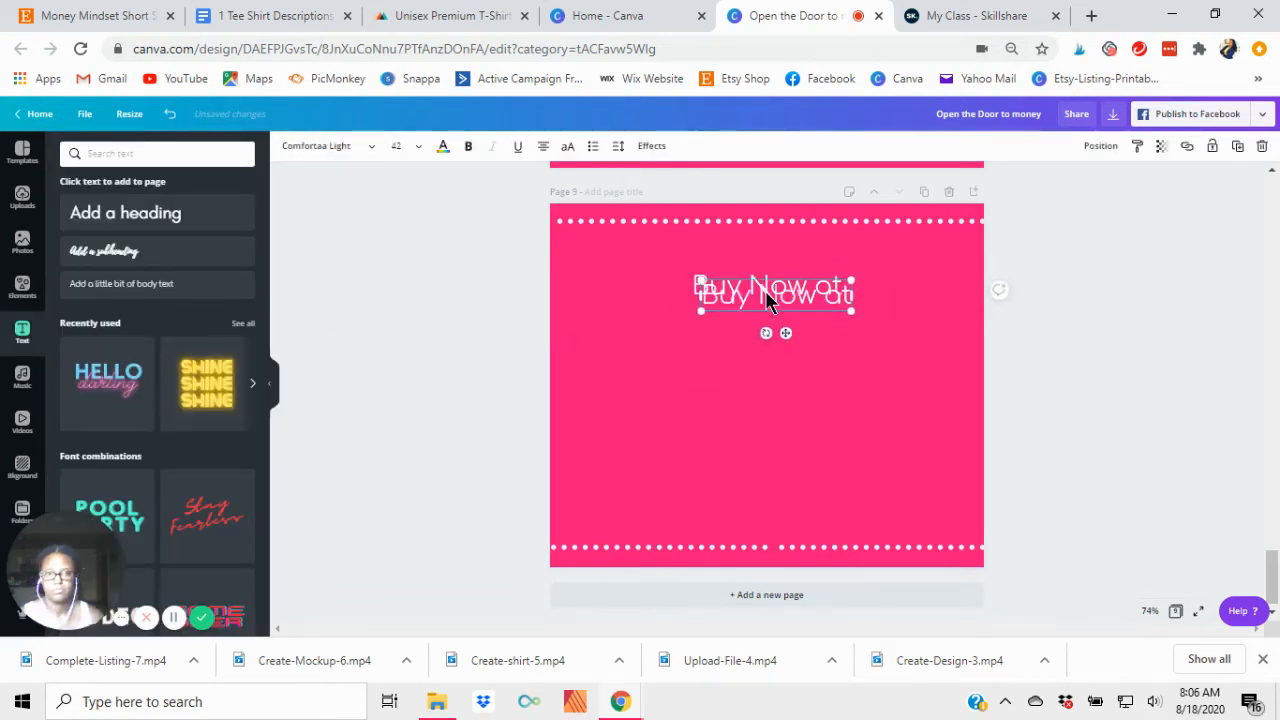
{"action": "left_click_drag", "start_coordinate": [770, 300], "coordinate": [770, 348]}
{"action": "double_click", "coordinate": [766, 340]}
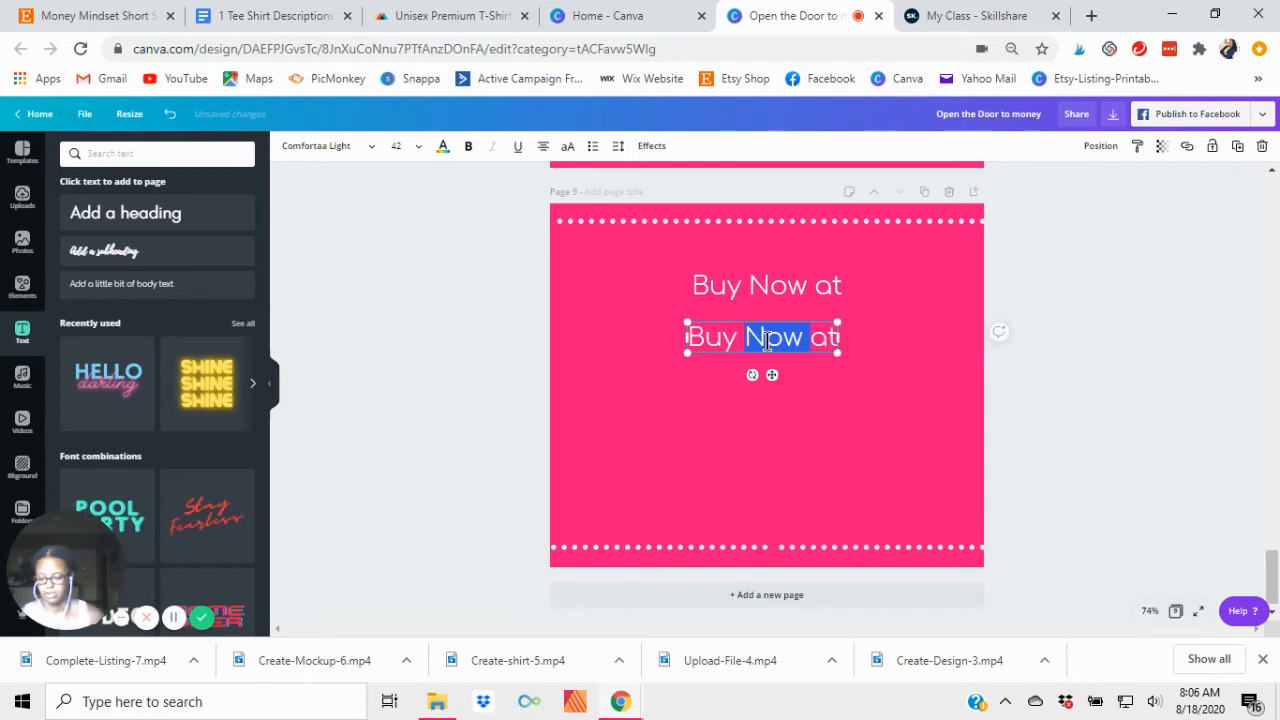
{"action": "type", "text": "www"}
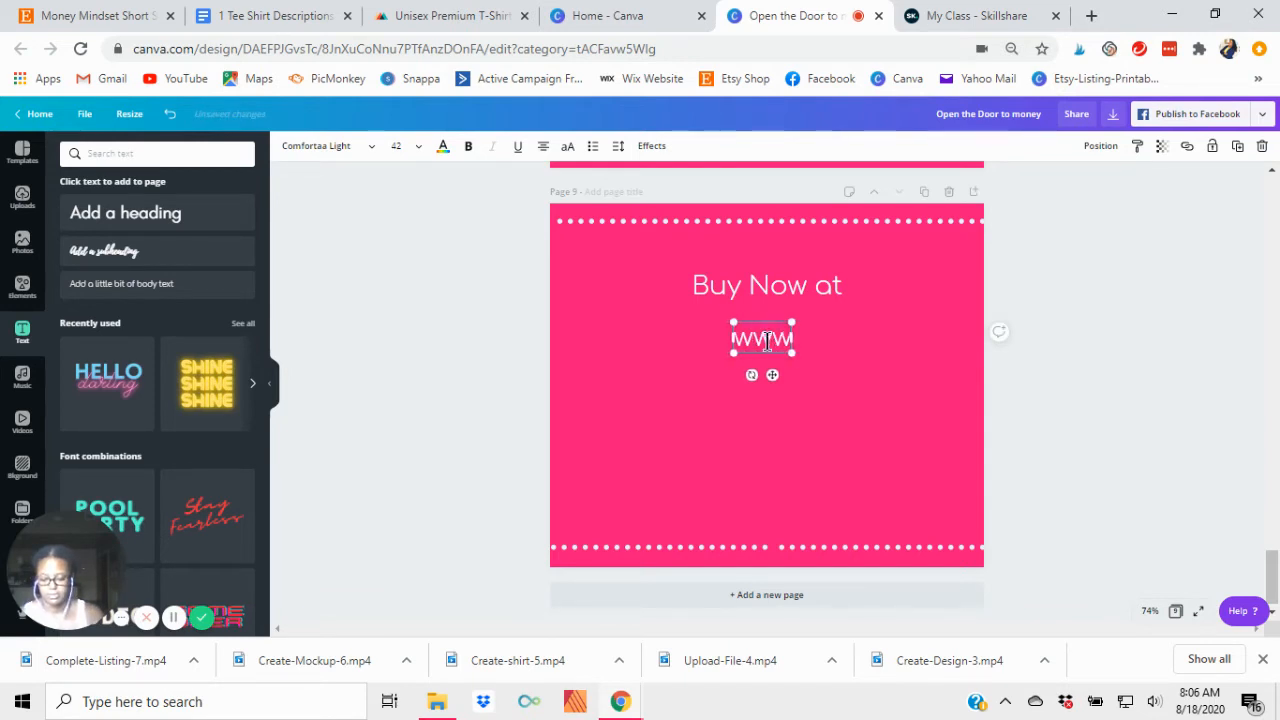
{"action": "type", "text": ".E"}
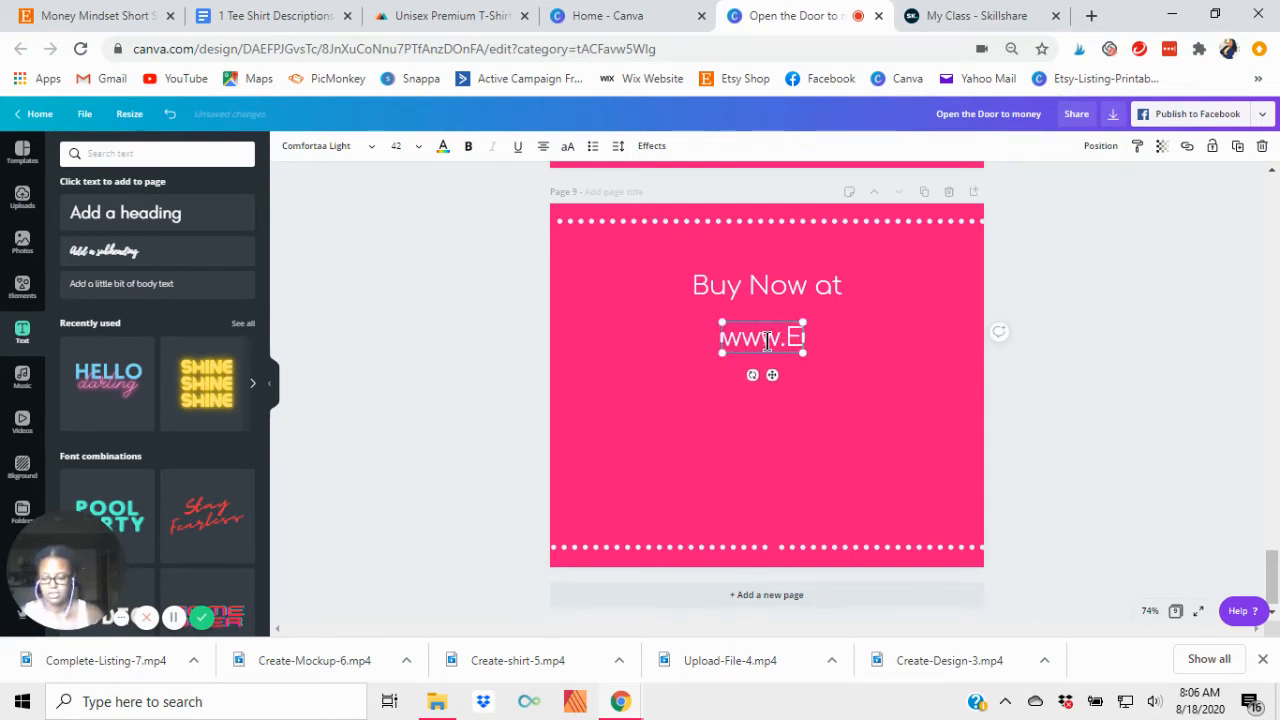
{"action": "type", "text": "tsy.com"}
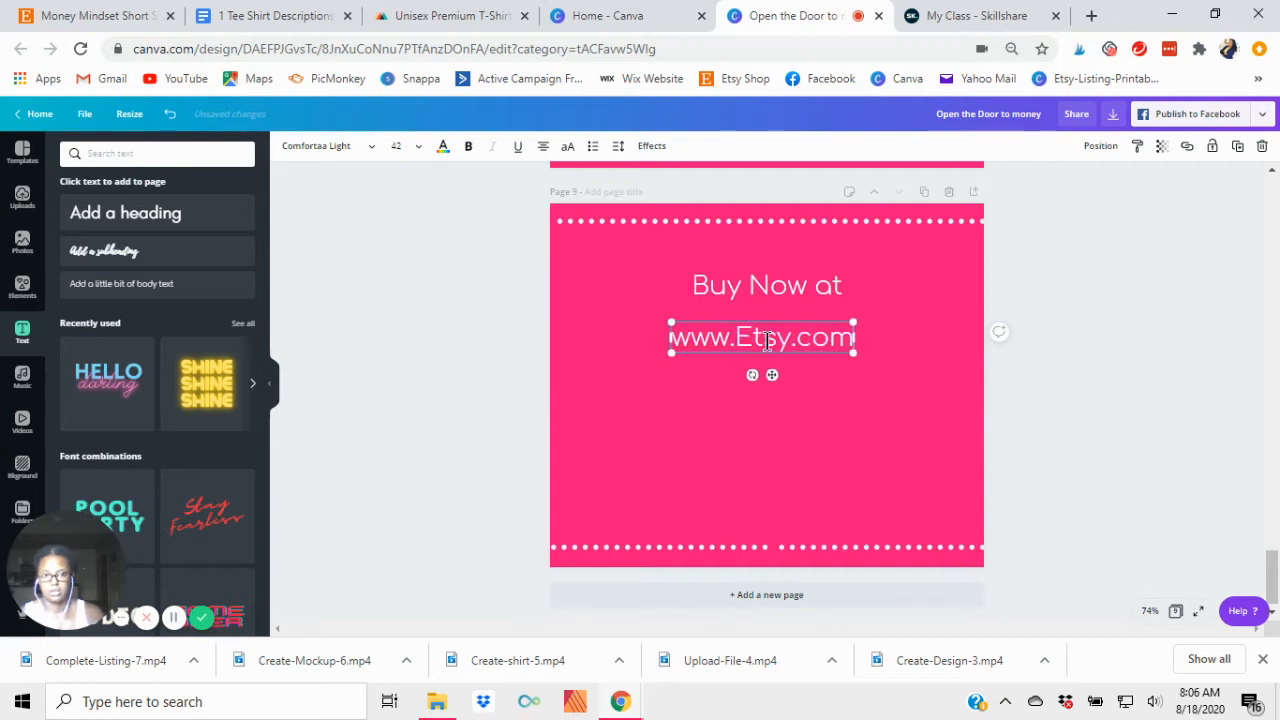
{"action": "type", "text": "/"}
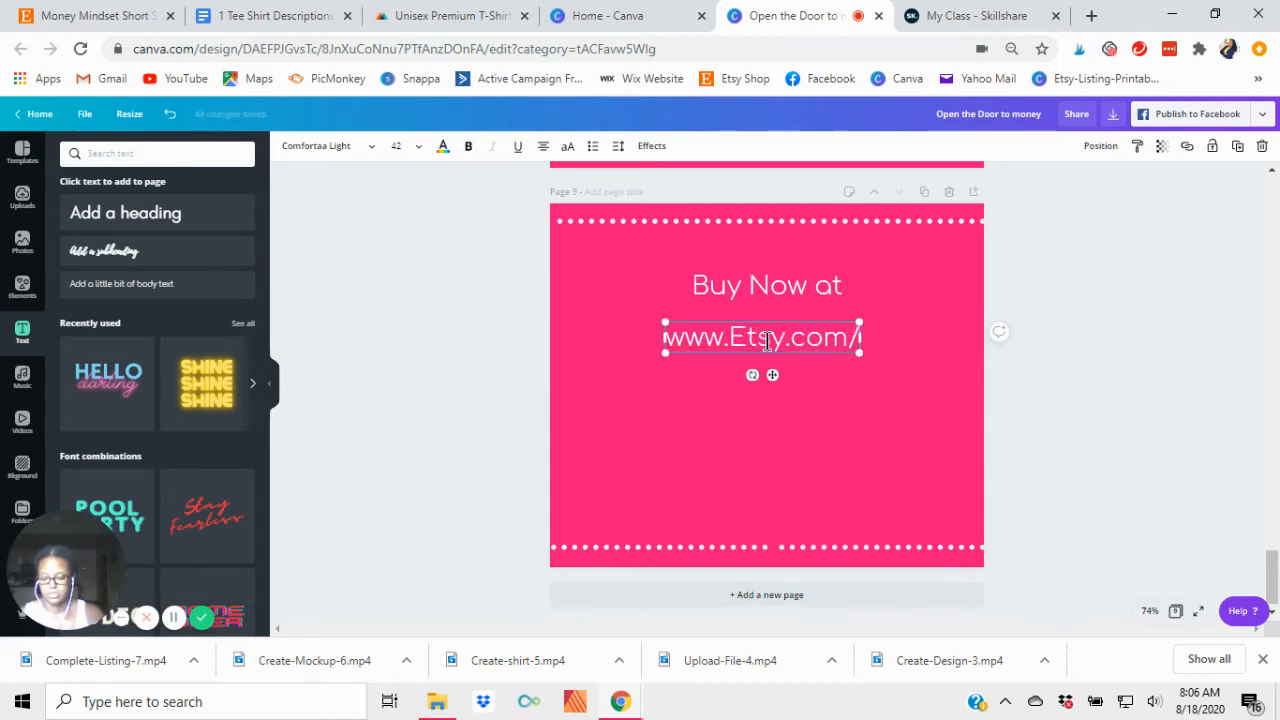
{"action": "type", "text": "shop"}
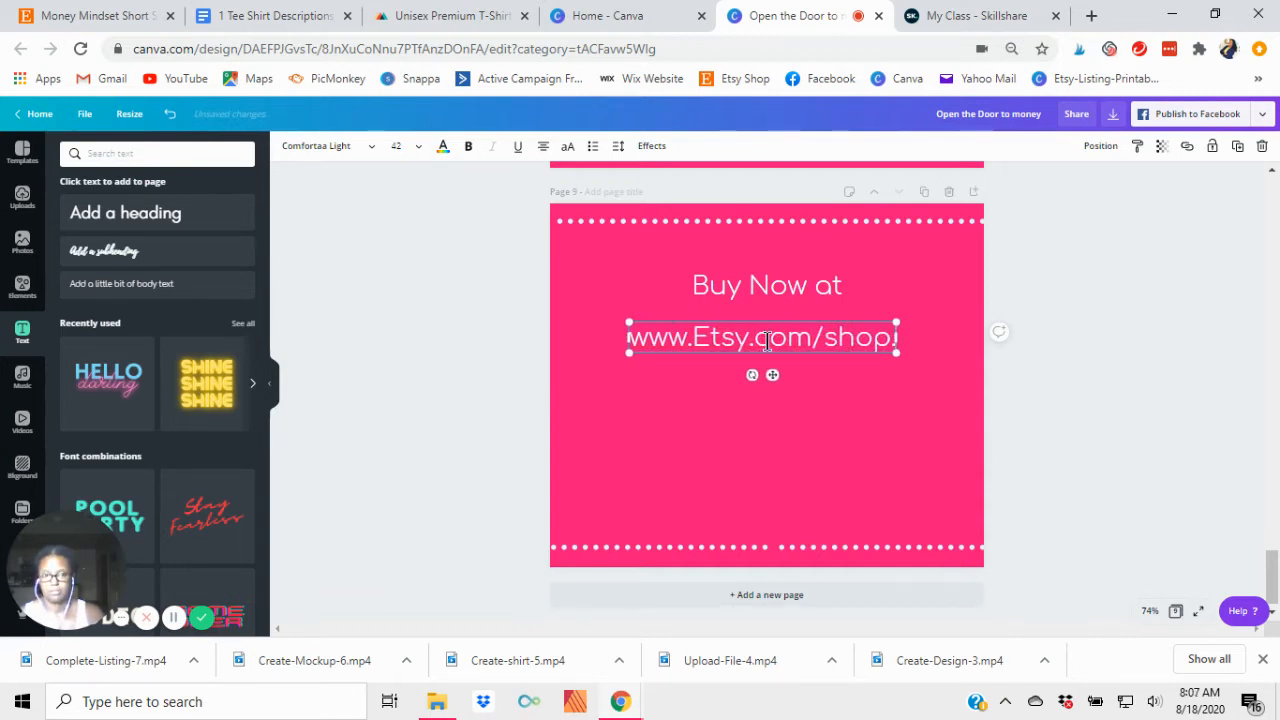
{"action": "type", "text": "/"}
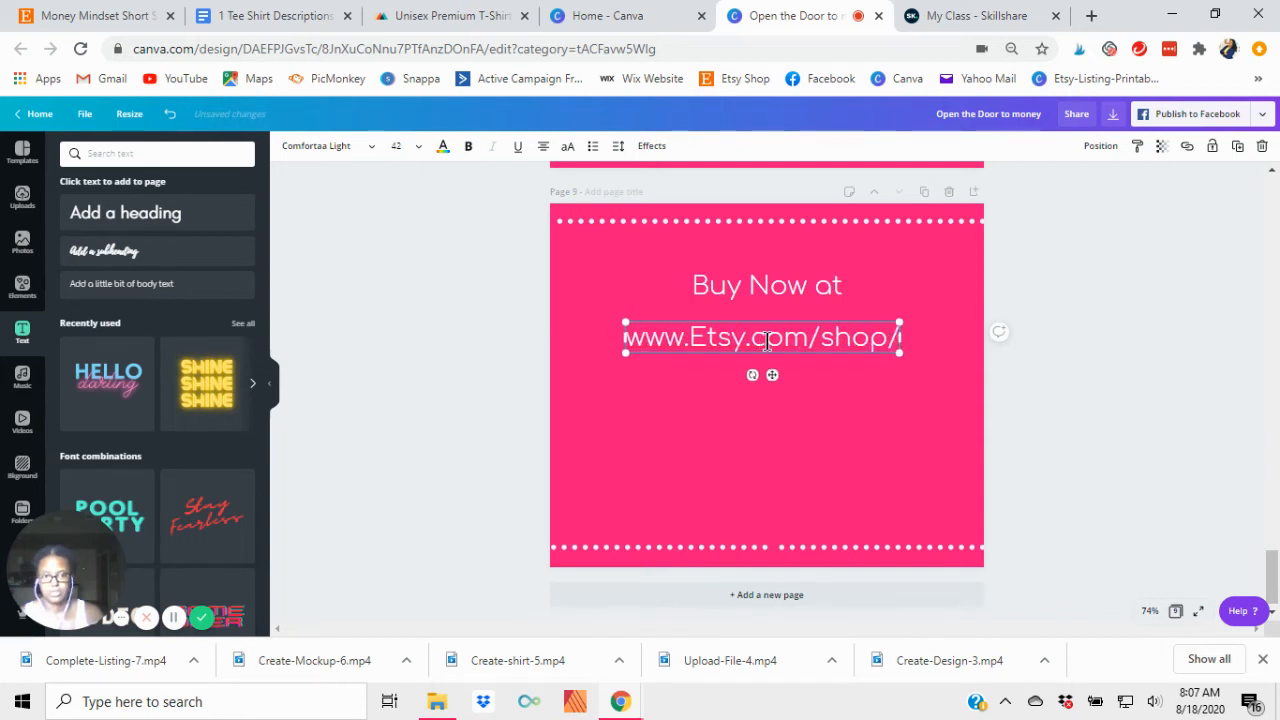
{"action": "type", "text": "Bold Worl"}
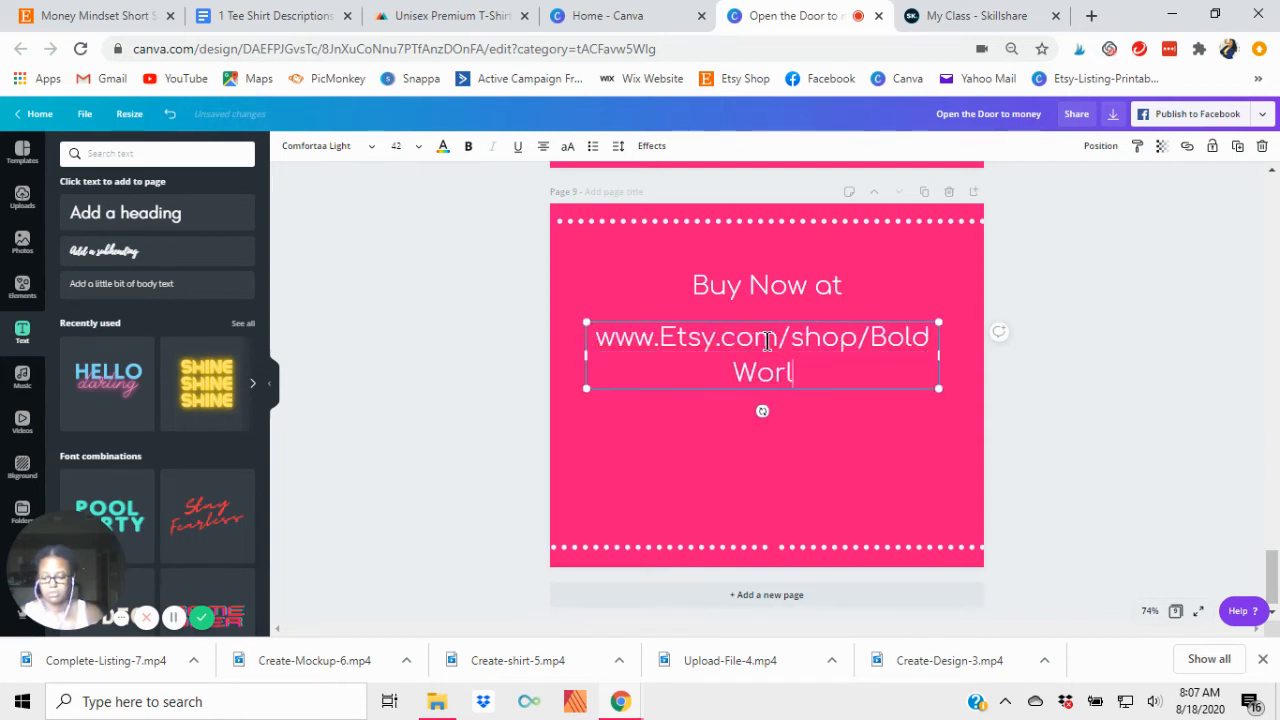
{"action": "type", "text": "dPlanners.co"}
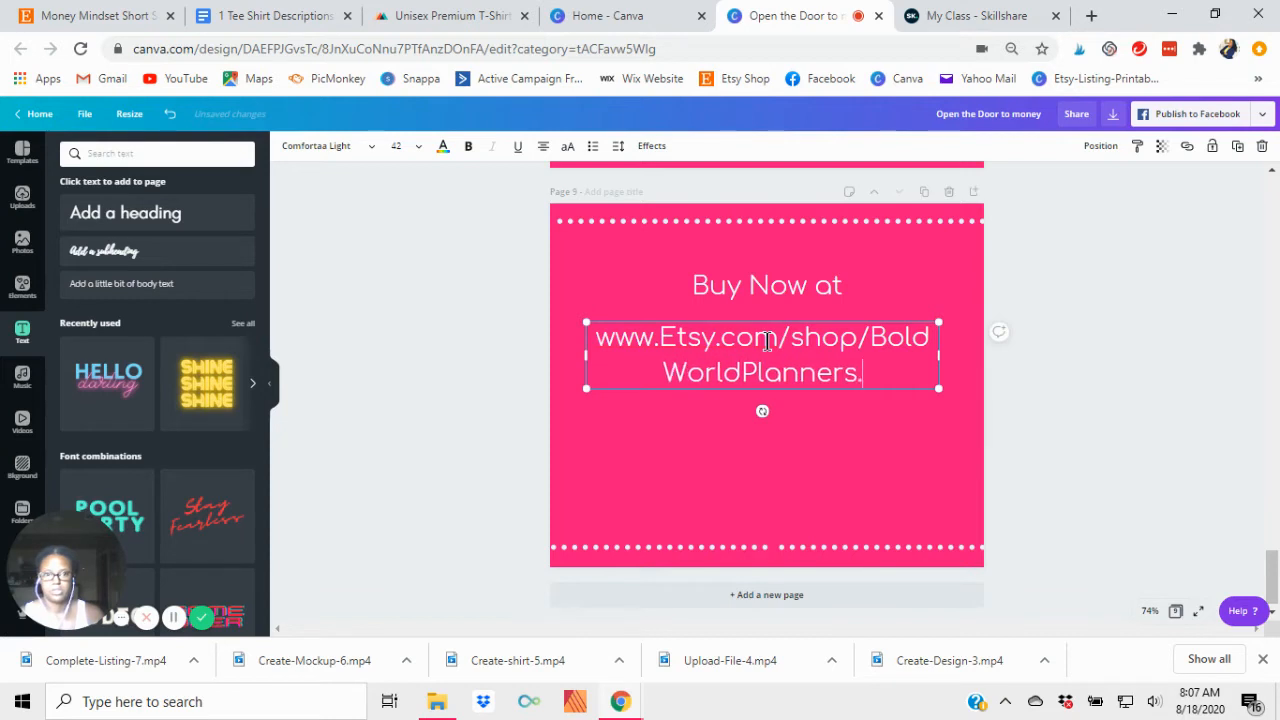
{"action": "key", "text": "BackSpace"}
{"action": "key", "text": "BackSpace"}
{"action": "key", "text": "BackSpace"}
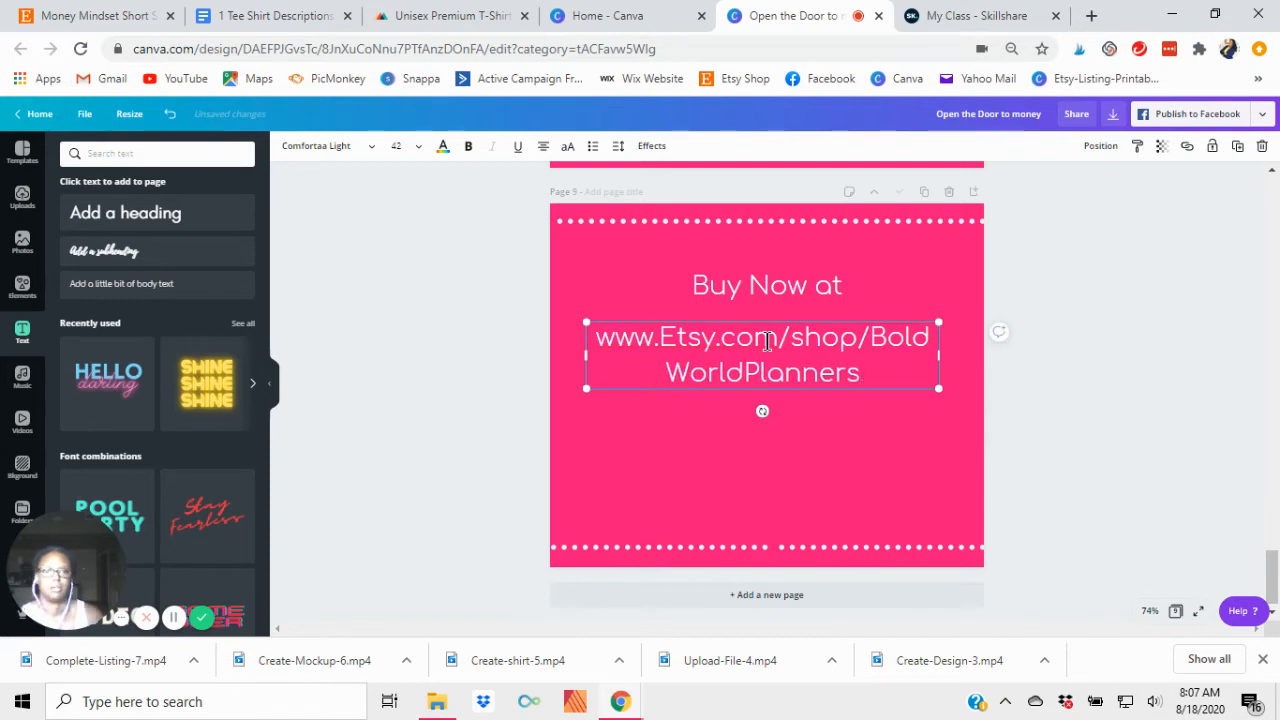
Set the shop address text's size to 28 and enlarge it slightly on both sides to nearly span the page width
{"action": "left_click", "coordinate": [420, 147]}
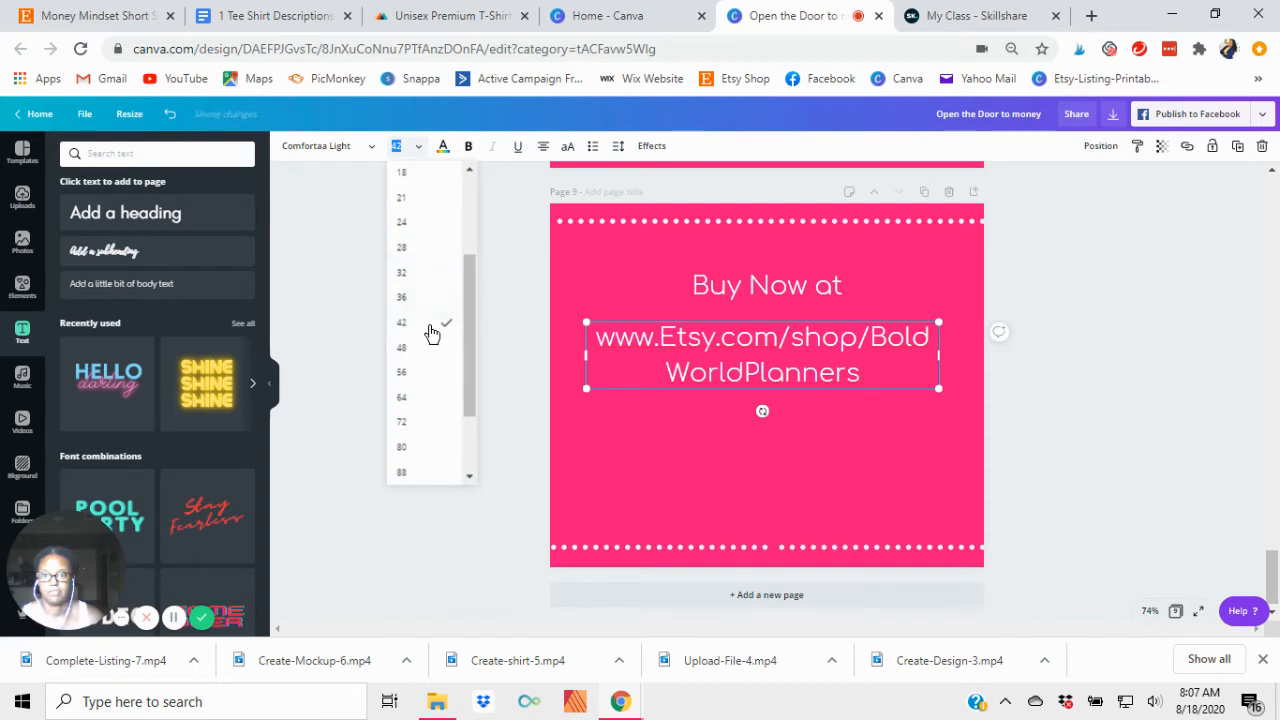
{"action": "left_click", "coordinate": [408, 275]}
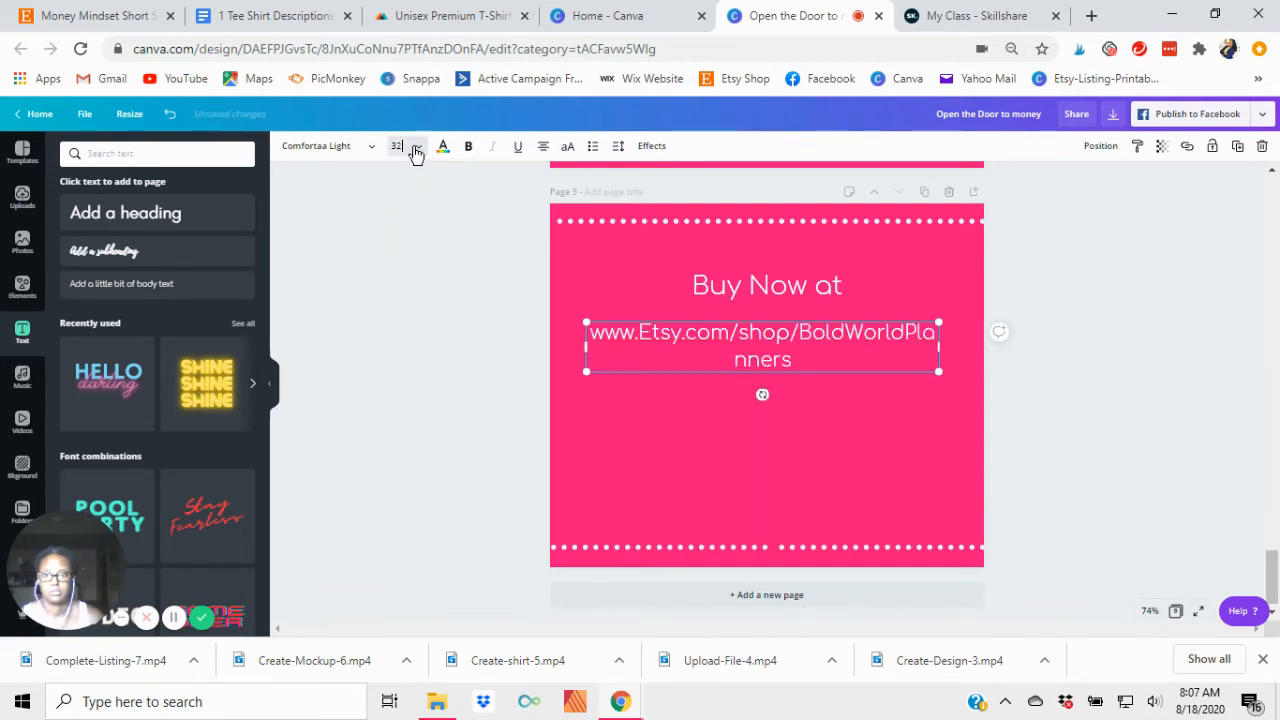
{"action": "left_click", "coordinate": [416, 150]}
{"action": "left_click", "coordinate": [426, 308]}
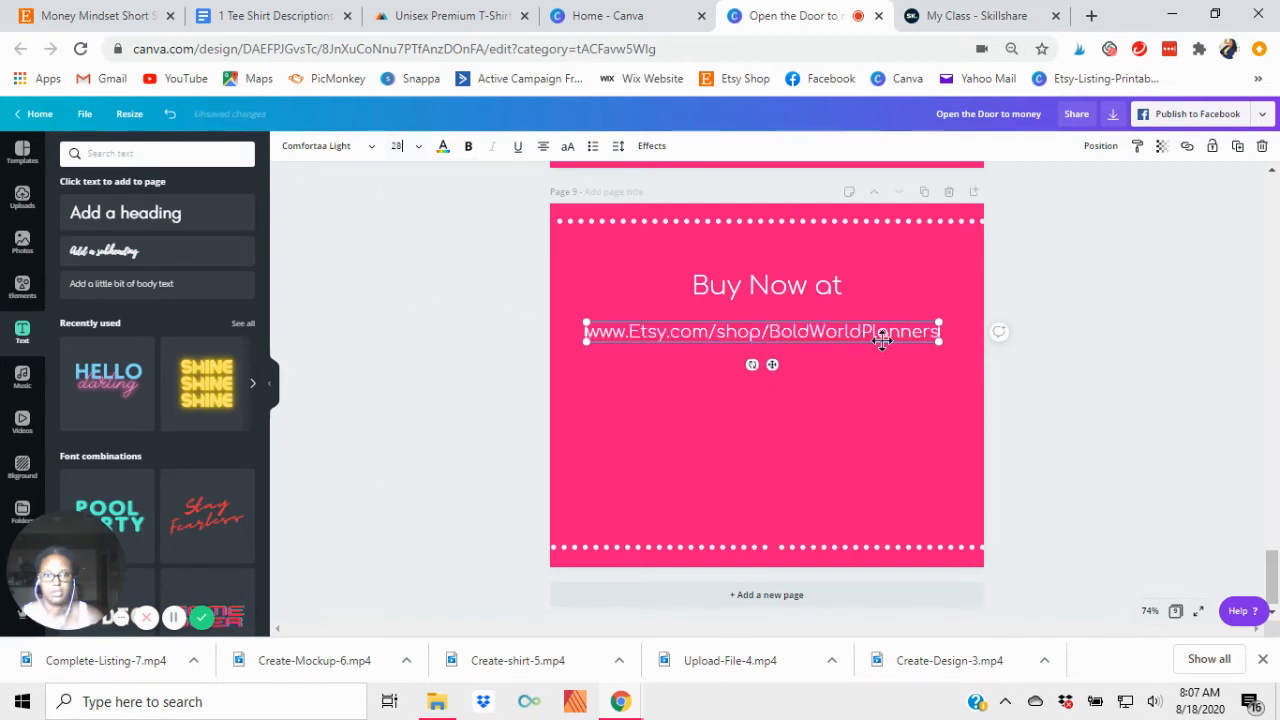
{"action": "left_click_drag", "start_coordinate": [936, 340], "coordinate": [966, 345]}
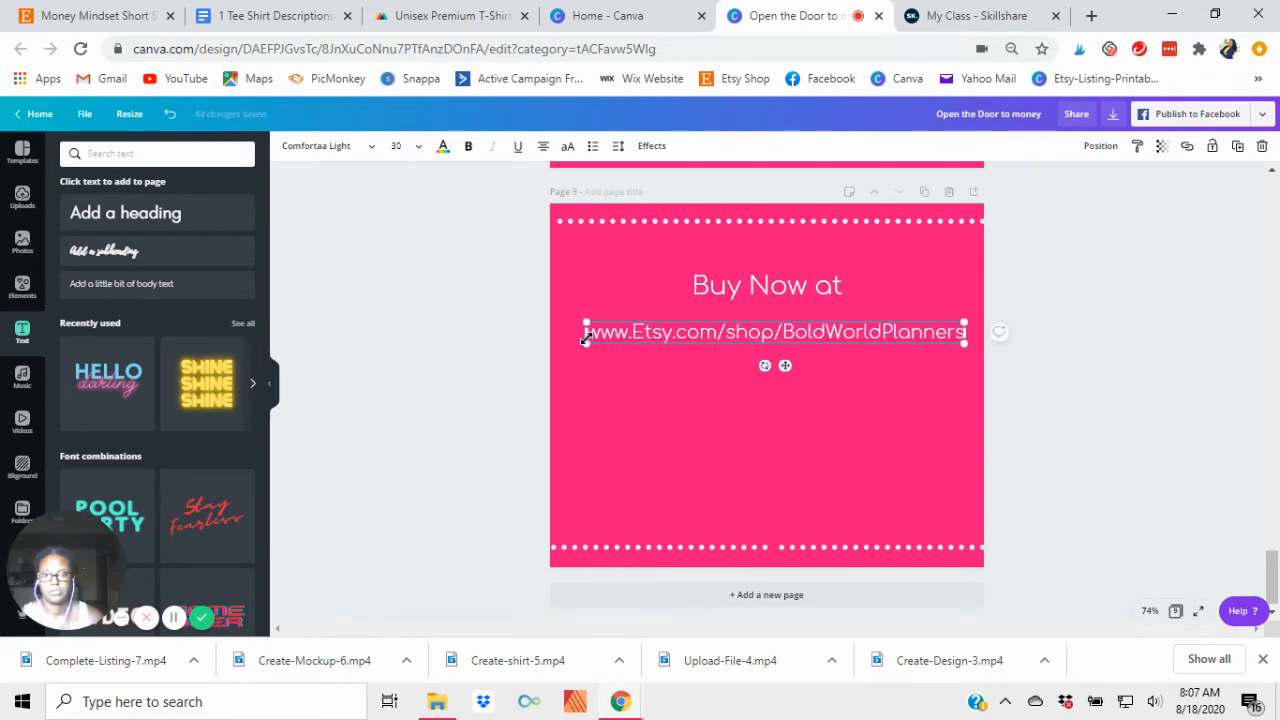
{"action": "left_click_drag", "start_coordinate": [574, 346], "coordinate": [571, 340]}
{"action": "left_click", "coordinate": [471, 380]}
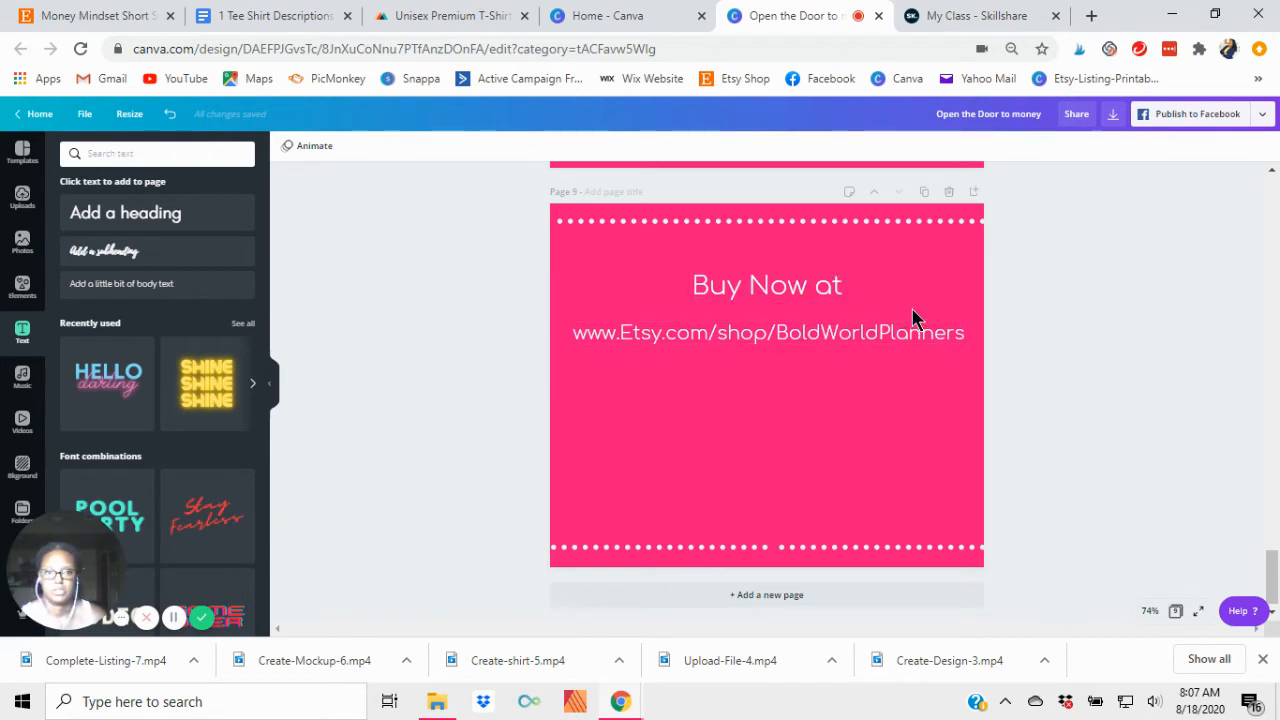
Add the recently used shopping bag graphic with a heart to page 9 and center it below the shop address
{"action": "left_click", "coordinate": [22, 290]}
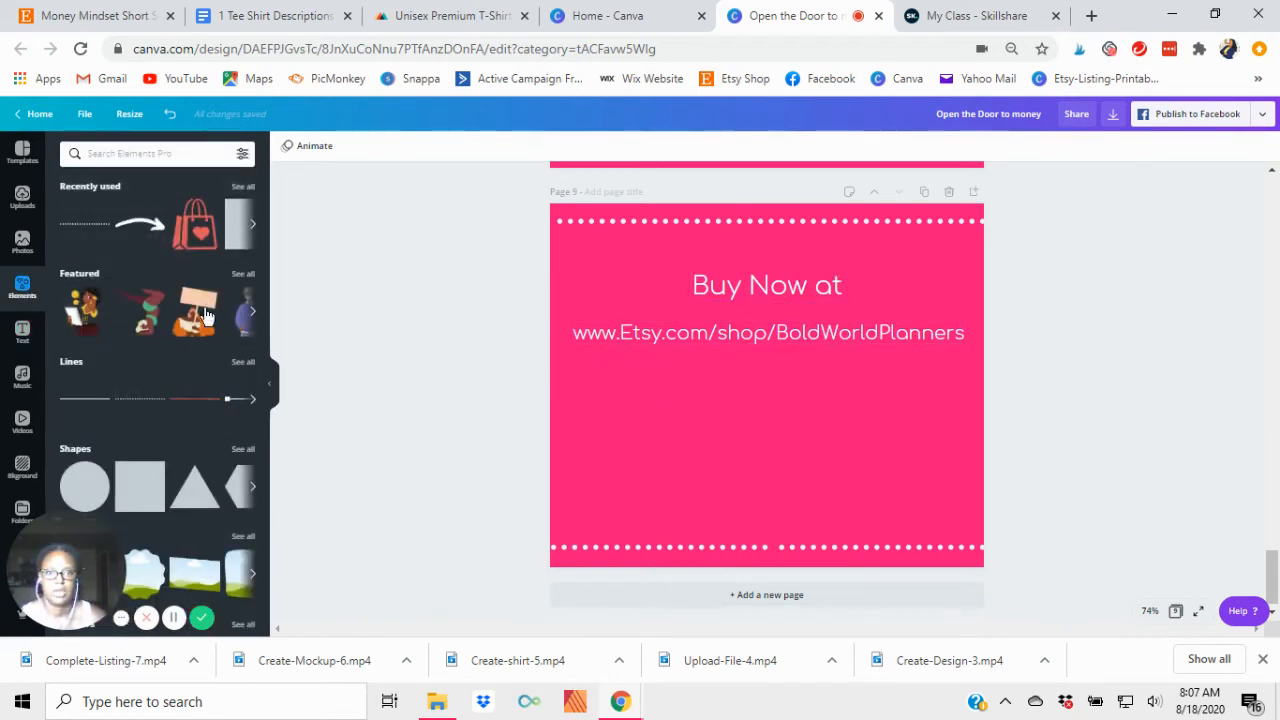
{"action": "left_click", "coordinate": [200, 232]}
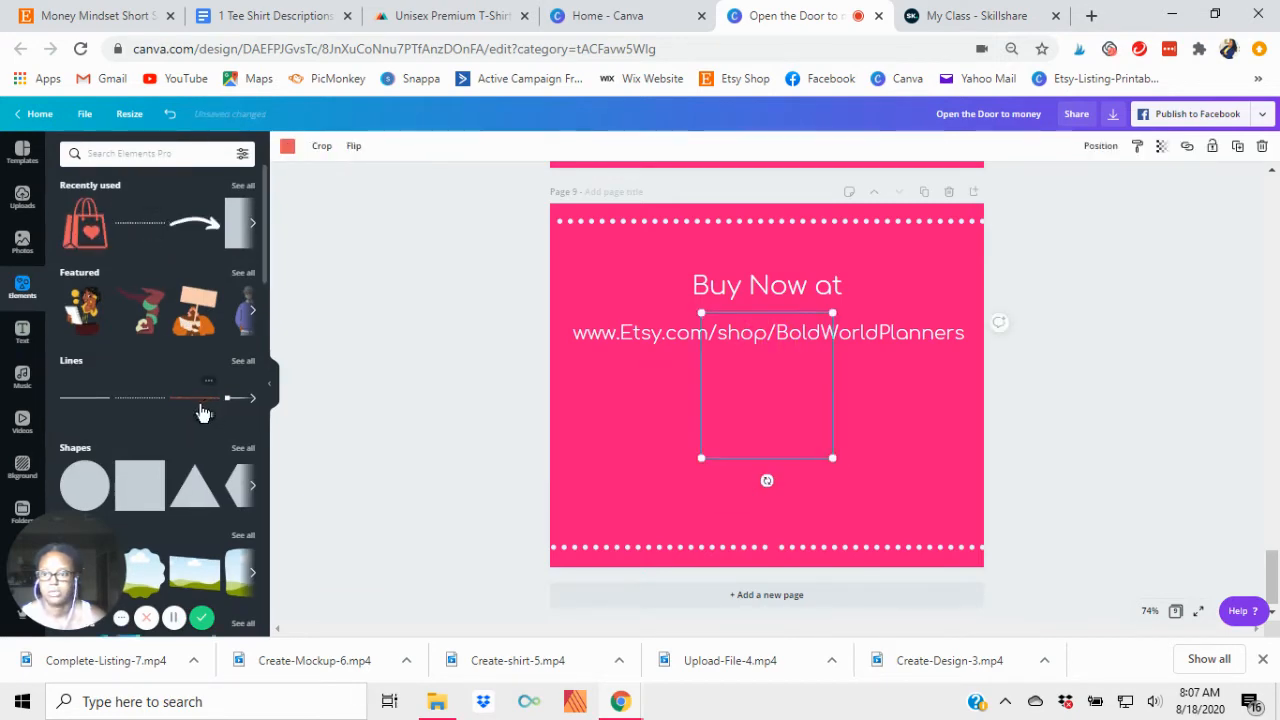
{"action": "scroll", "coordinate": [200, 414], "scroll_direction": "down", "scroll_amount": 10}
{"action": "scroll", "coordinate": [200, 414], "scroll_direction": "up", "scroll_amount": 10}
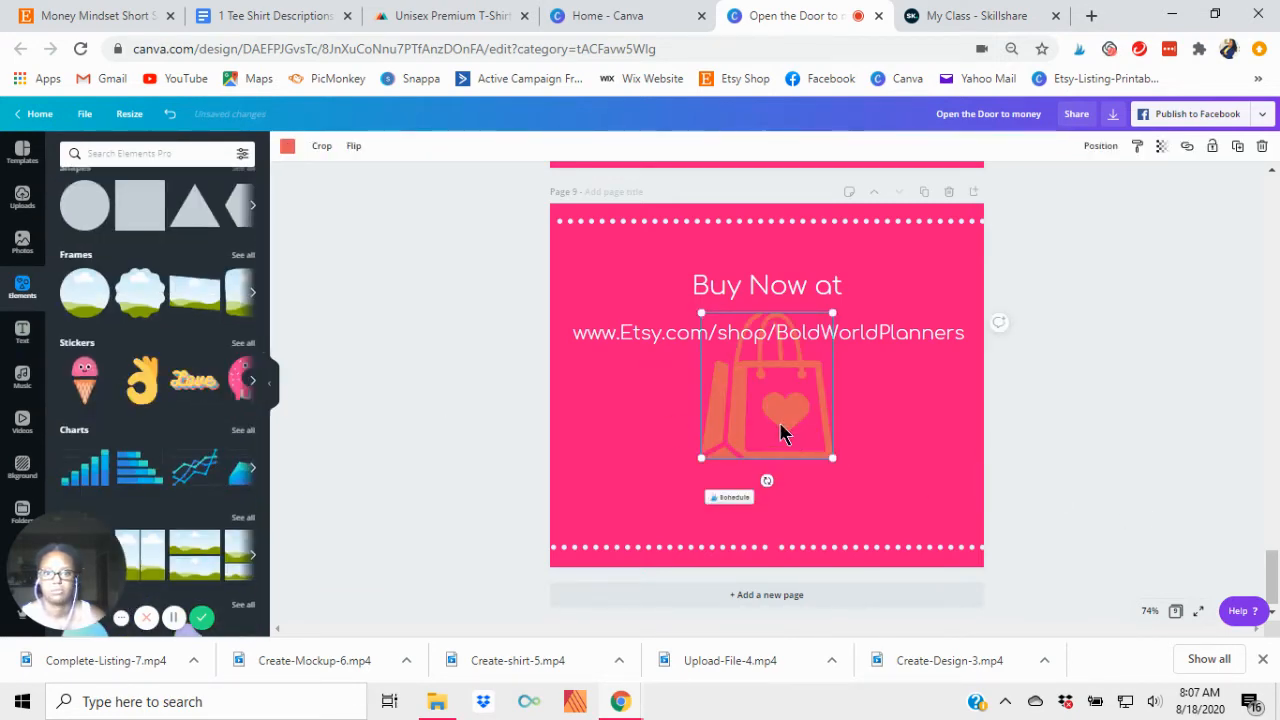
{"action": "scroll", "coordinate": [104, 220], "scroll_direction": "up", "scroll_amount": 3}
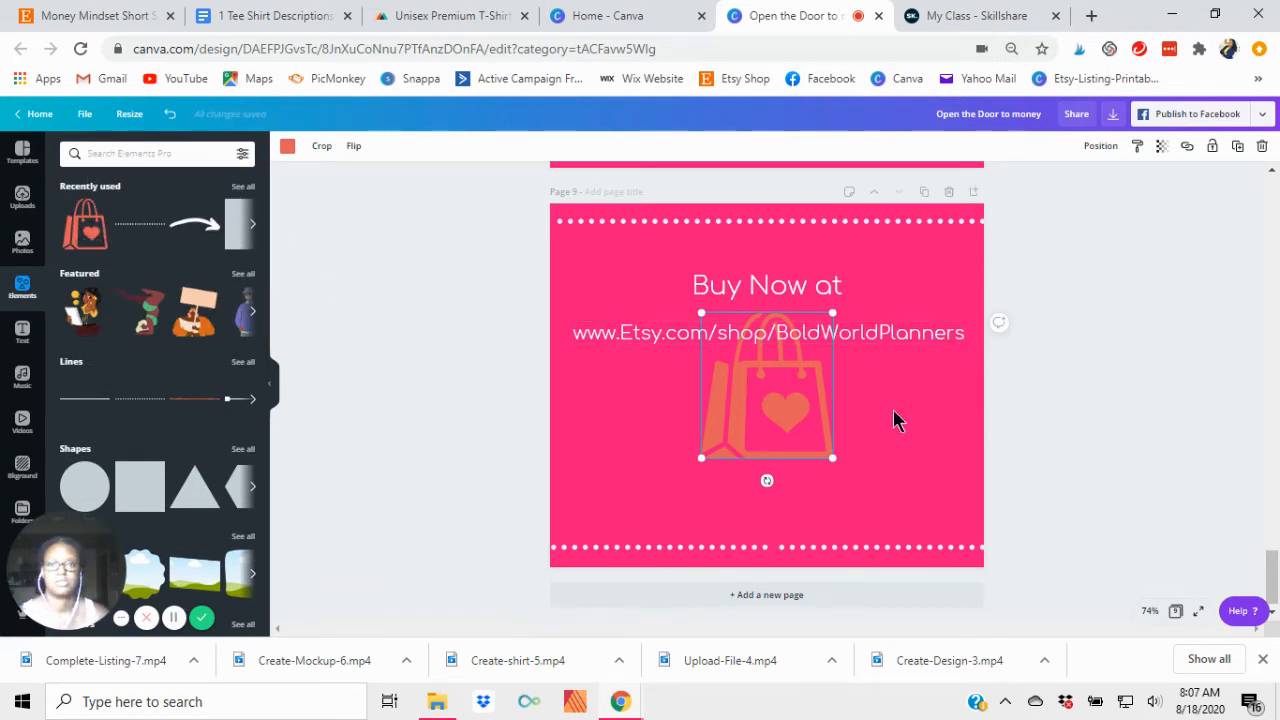
{"action": "left_click_drag", "start_coordinate": [784, 414], "coordinate": [767, 467]}
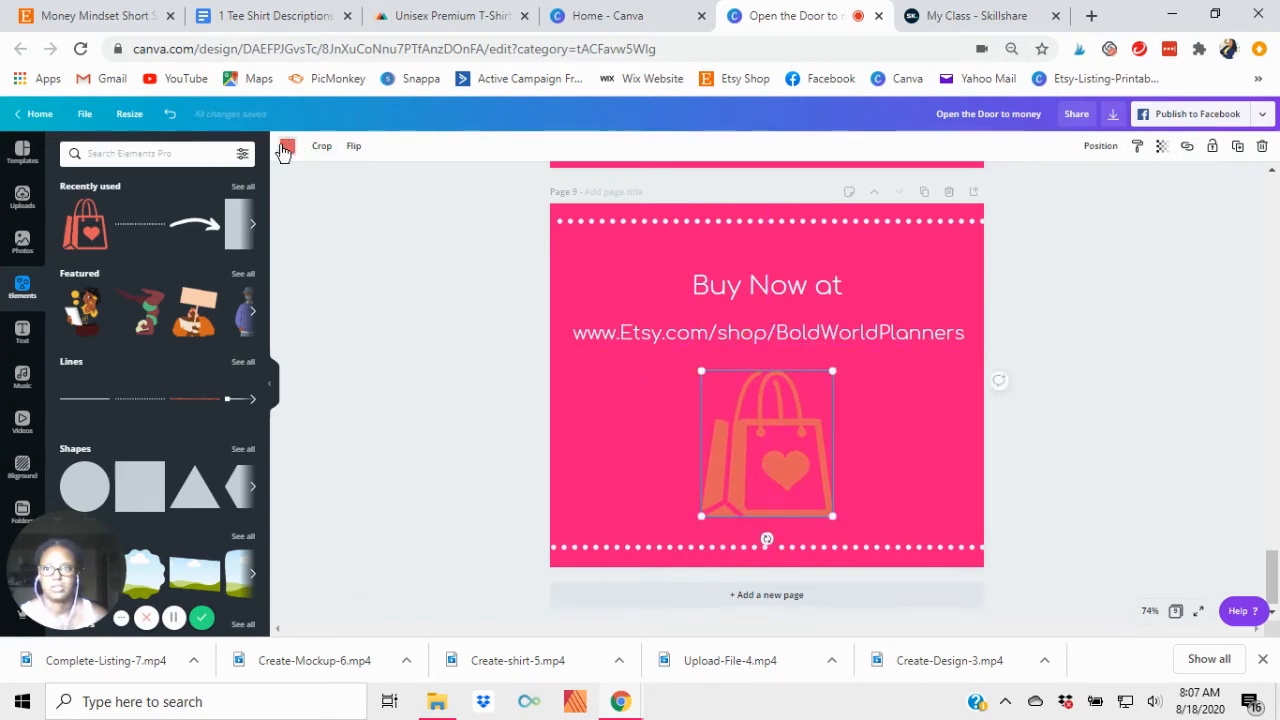
Recolor the shopping bag graphic with the light gray document color
{"action": "left_click", "coordinate": [287, 146]}
{"action": "left_click", "coordinate": [243, 271]}
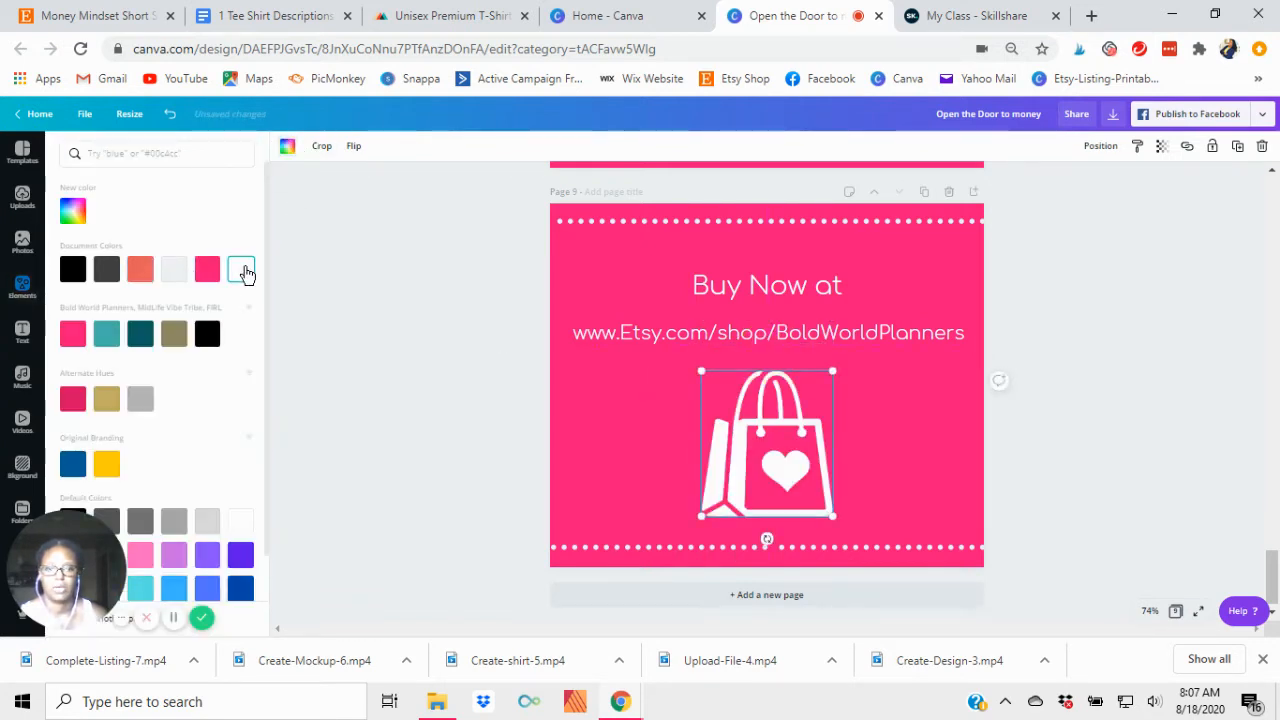
{"action": "left_click", "coordinate": [176, 279]}
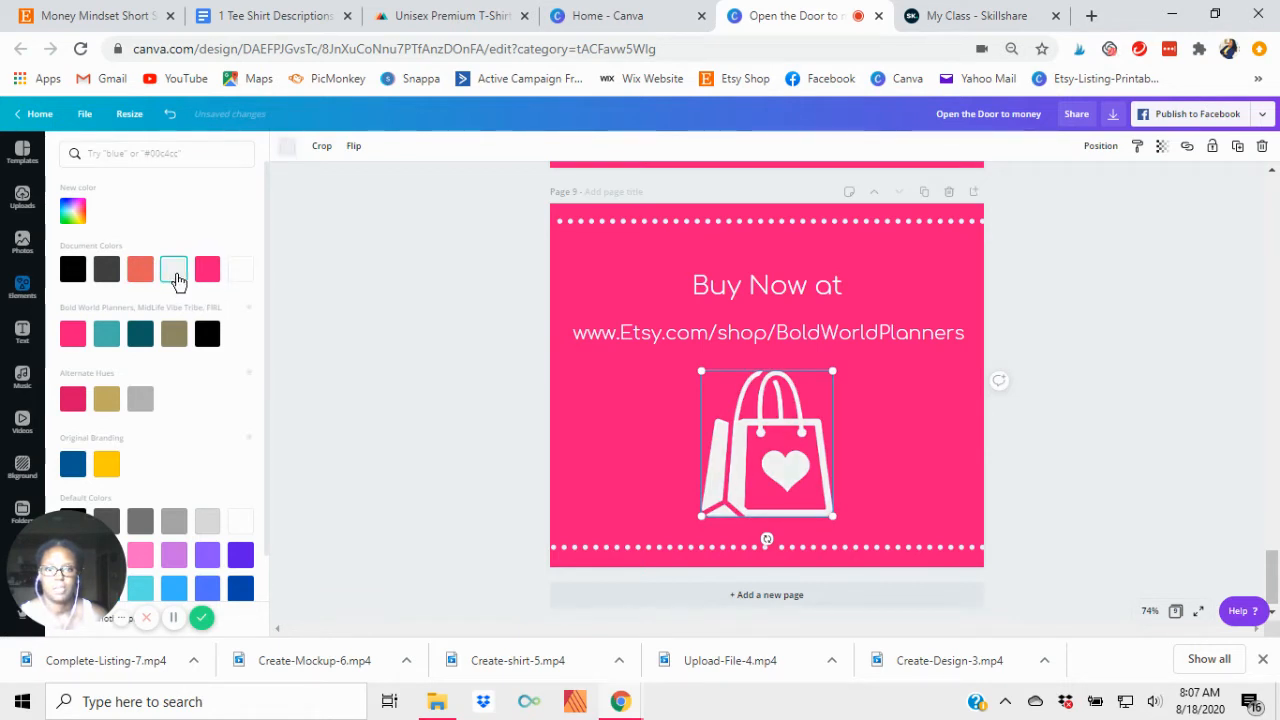
{"action": "left_click", "coordinate": [428, 430]}
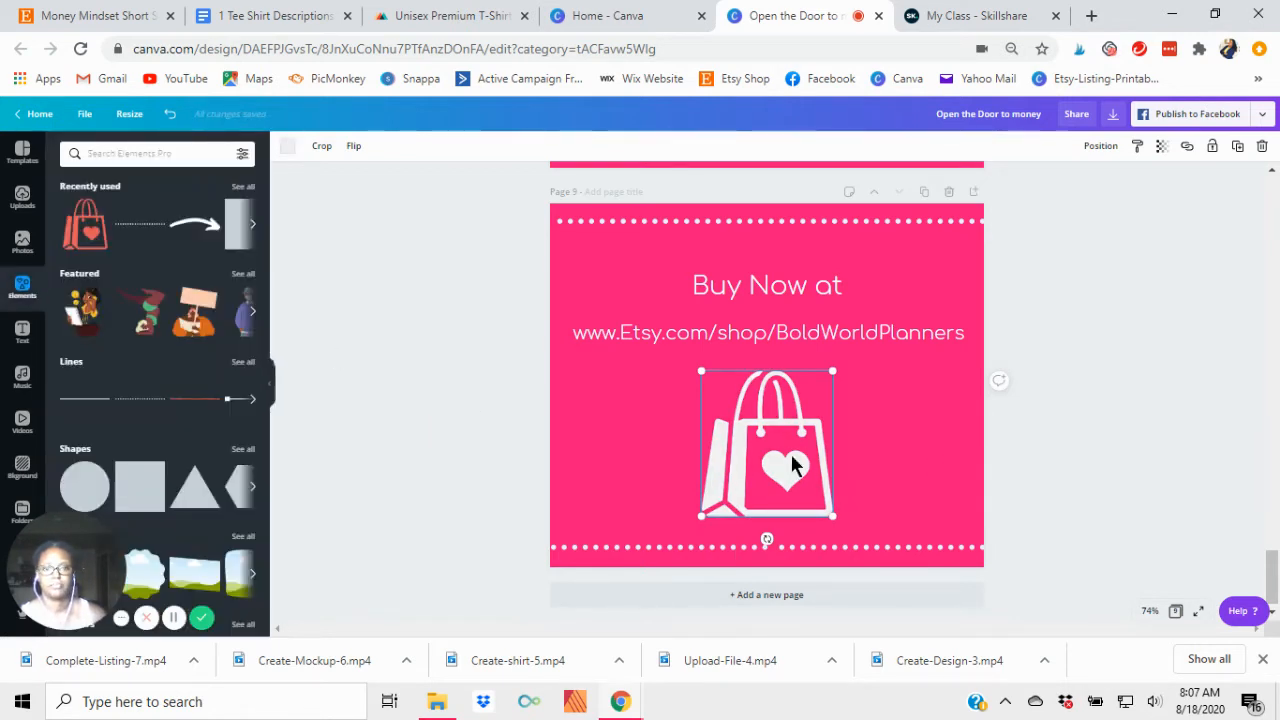
{"action": "left_click", "coordinate": [427, 496]}
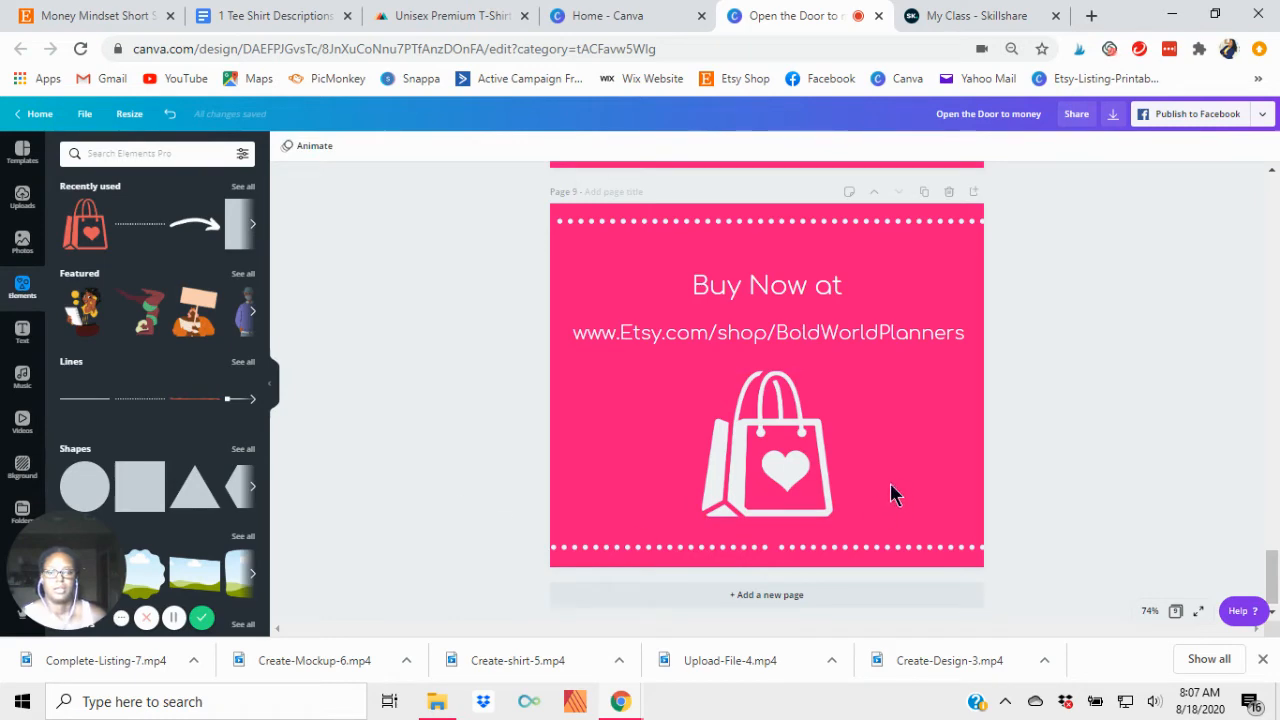
Fill page 1's photo frame with the uploaded "Welcome Money" T-shirt mockup of the curly-haired model
{"action": "scroll", "coordinate": [745, 350], "scroll_direction": "up", "scroll_amount": 8}
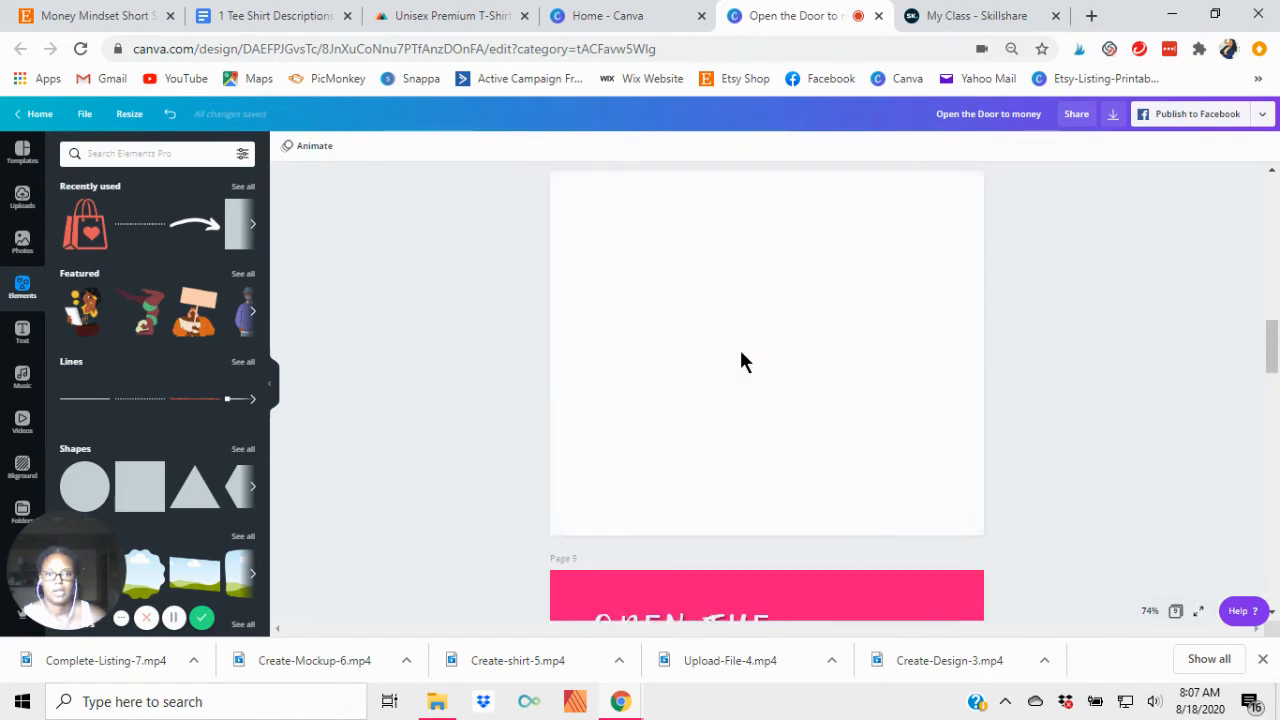
{"action": "scroll", "coordinate": [741, 361], "scroll_direction": "up", "scroll_amount": 10}
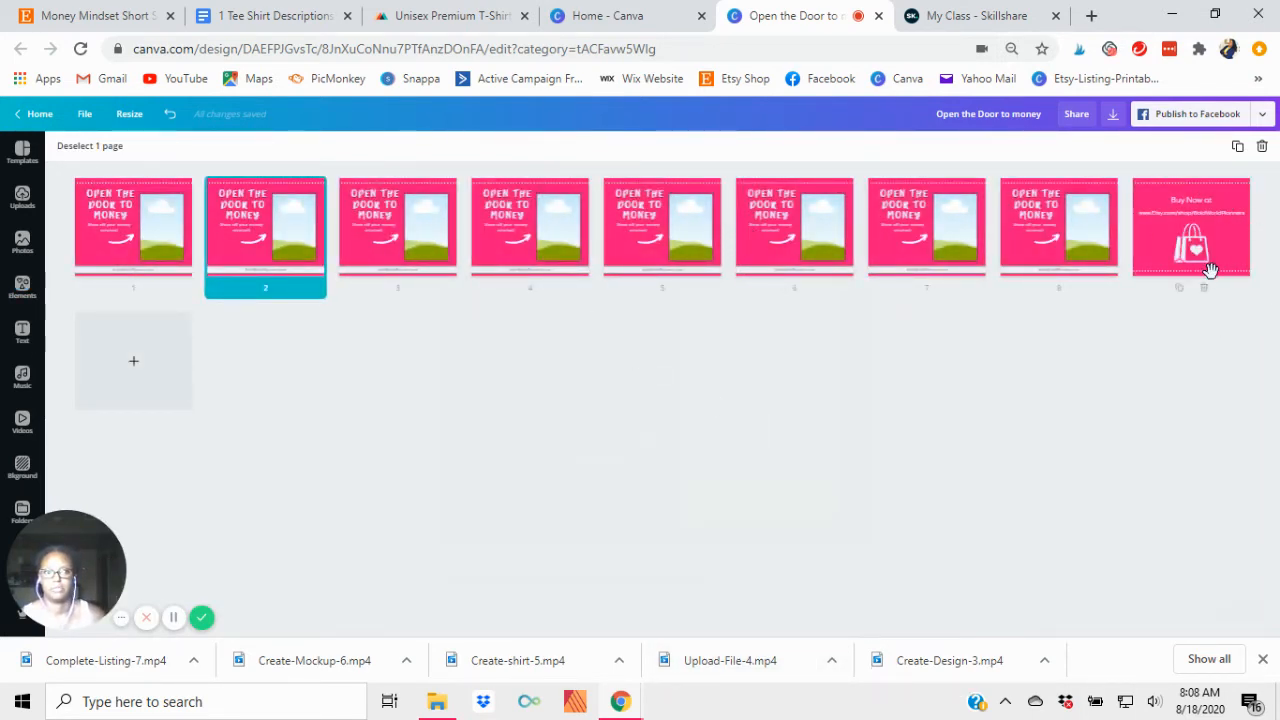
{"action": "double_click", "coordinate": [136, 222]}
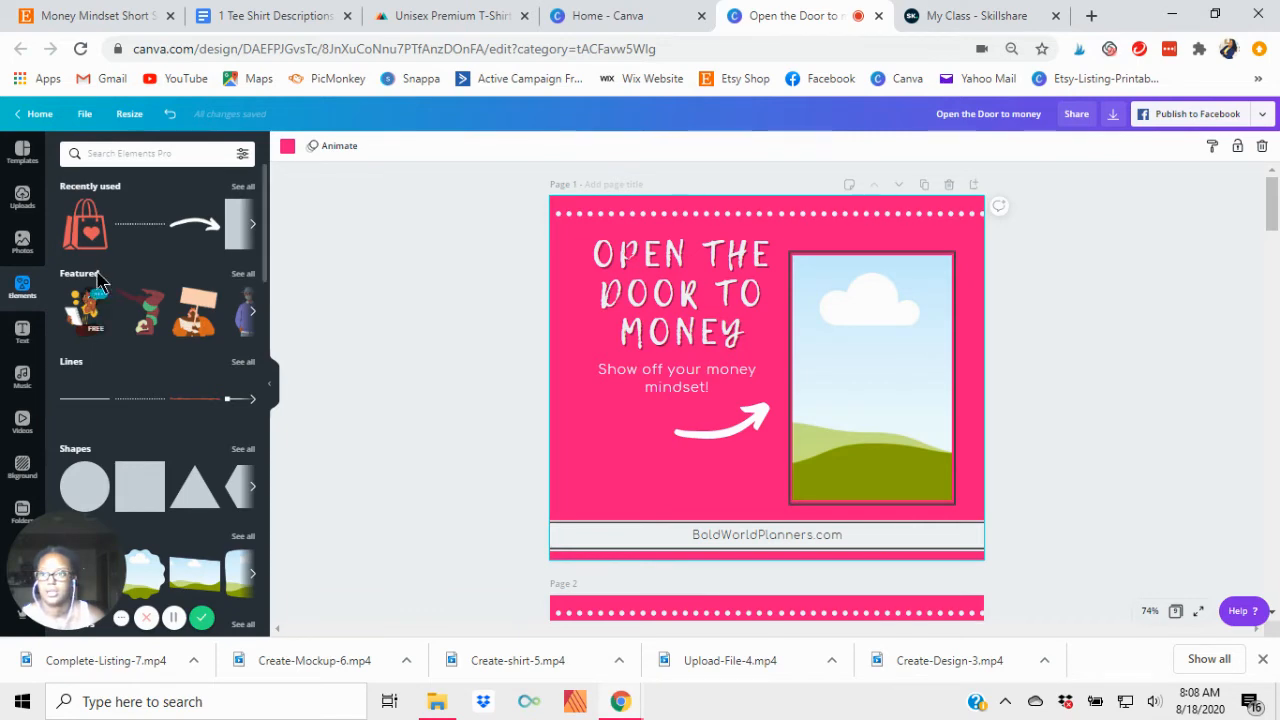
{"action": "left_click", "coordinate": [23, 196]}
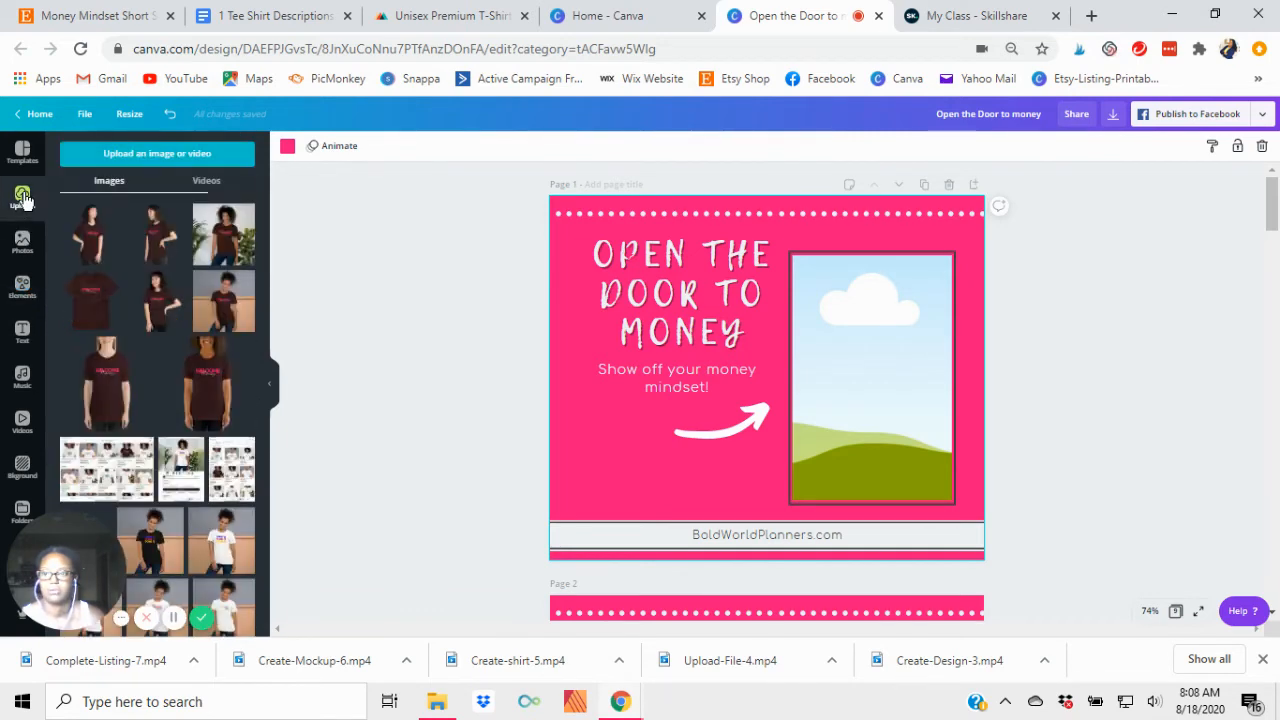
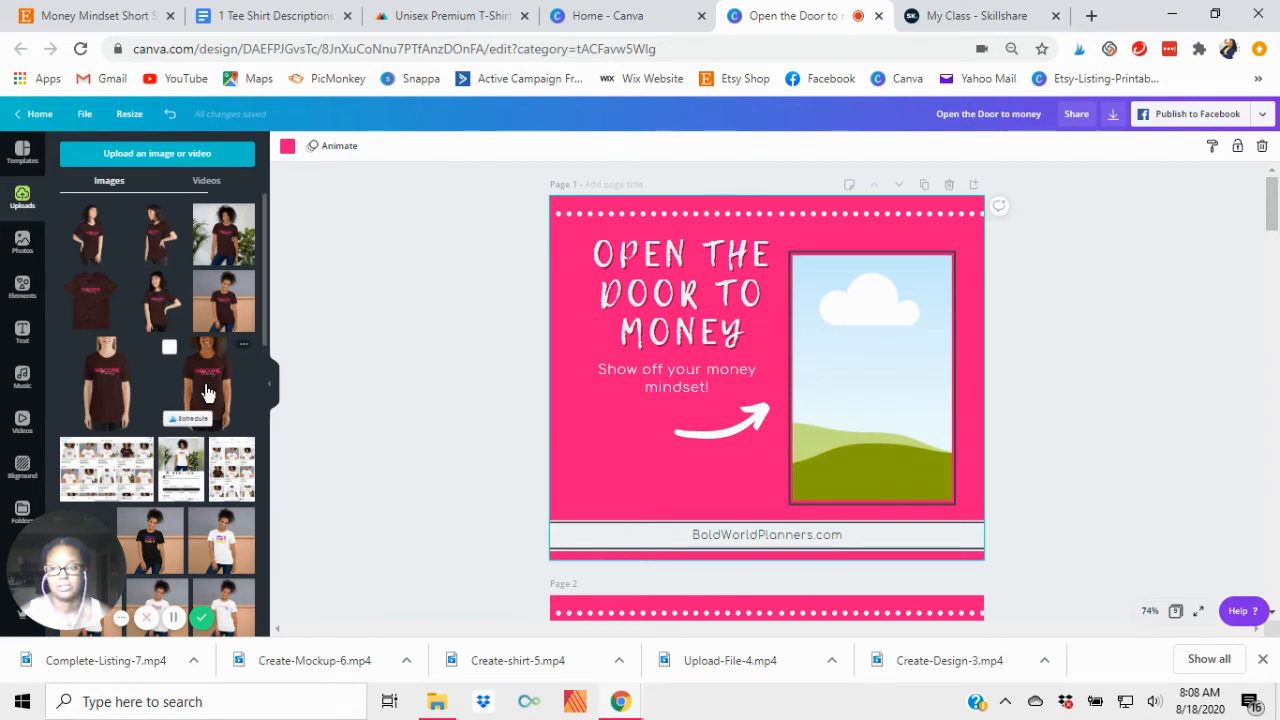
{"action": "left_click_drag", "start_coordinate": [206, 392], "coordinate": [866, 411]}
{"action": "left_click", "coordinate": [1158, 472]}
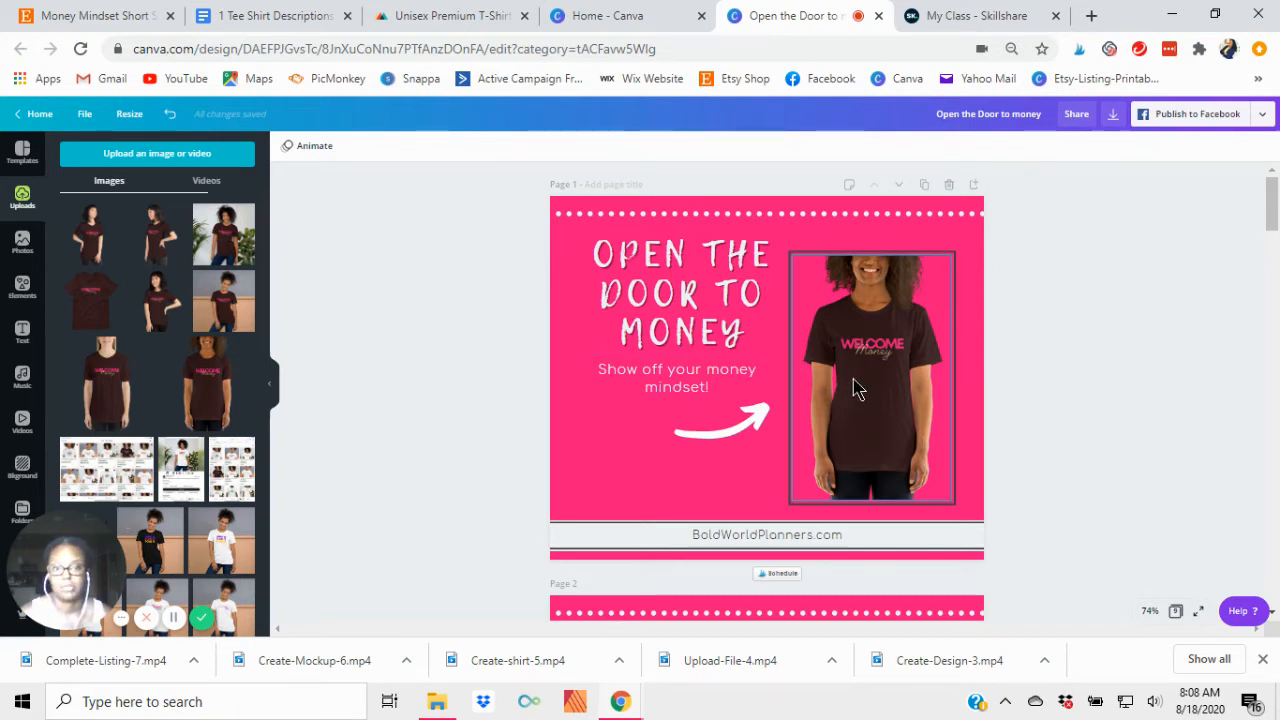
Add a square shape to page 1 and resize it to cover the T-shirt photo inside its dark border
{"action": "left_click", "coordinate": [23, 282]}
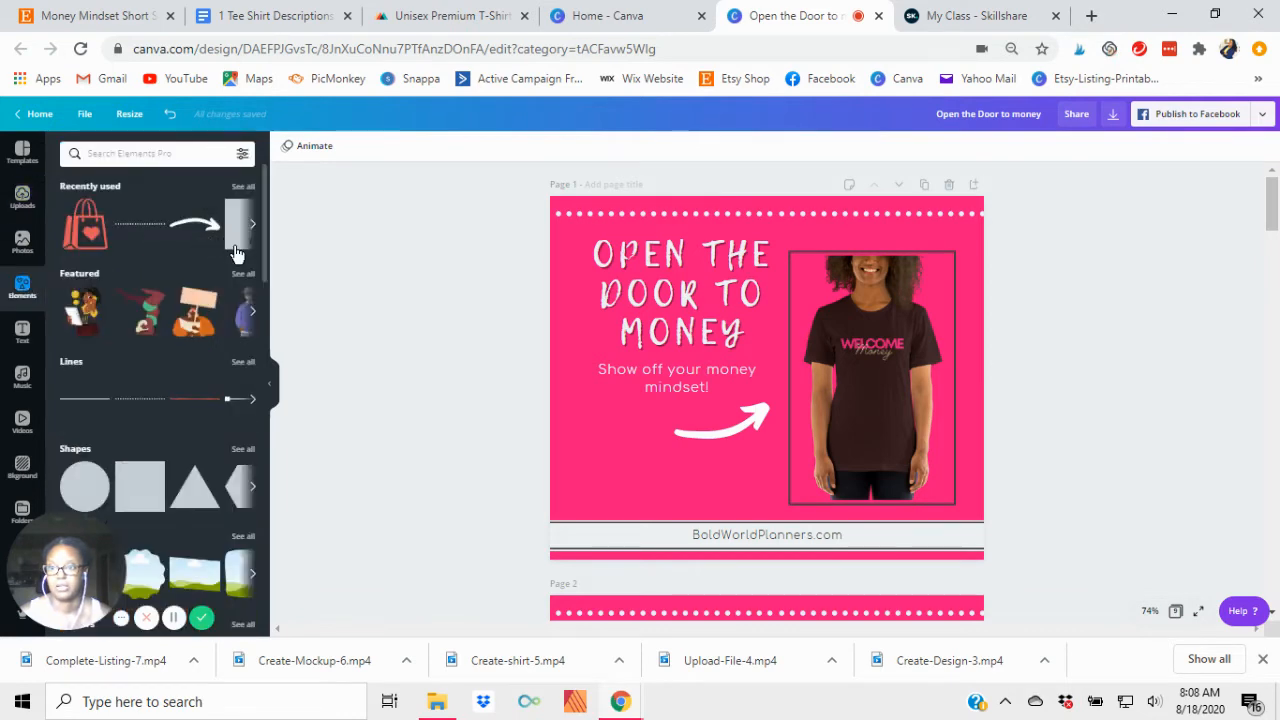
{"action": "left_click", "coordinate": [130, 484]}
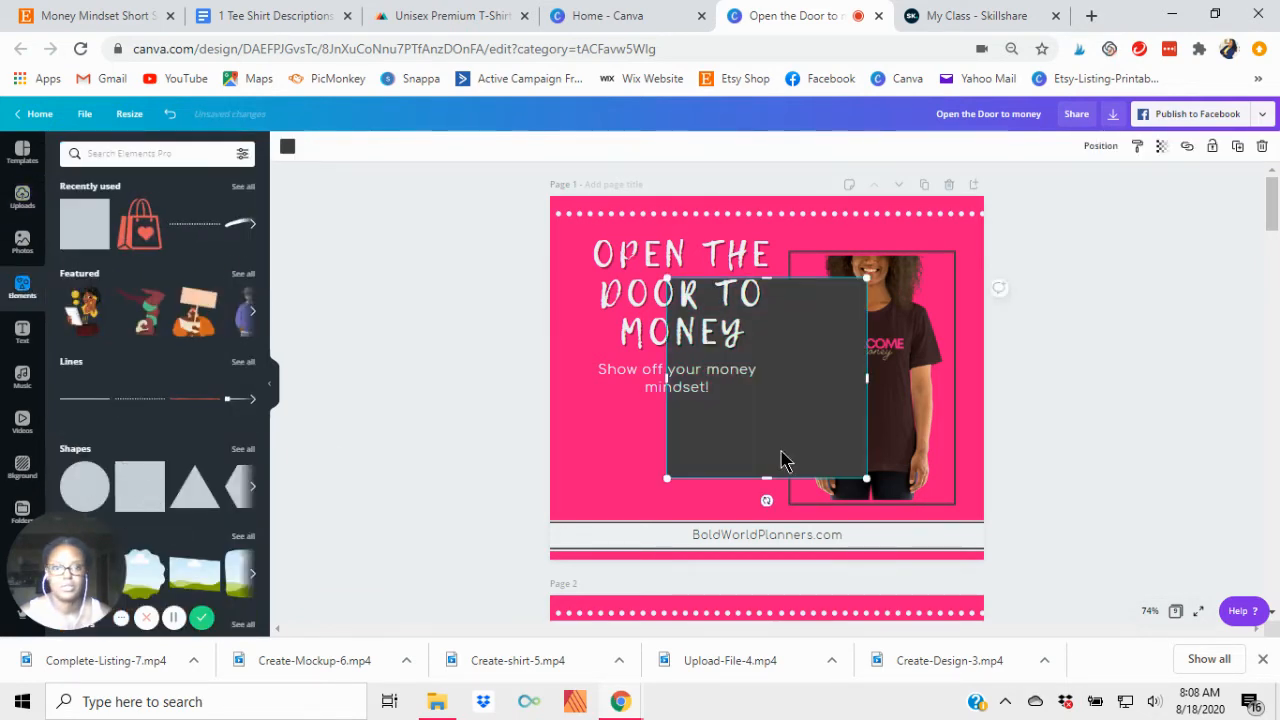
{"action": "left_click_drag", "start_coordinate": [866, 446], "coordinate": [901, 426]}
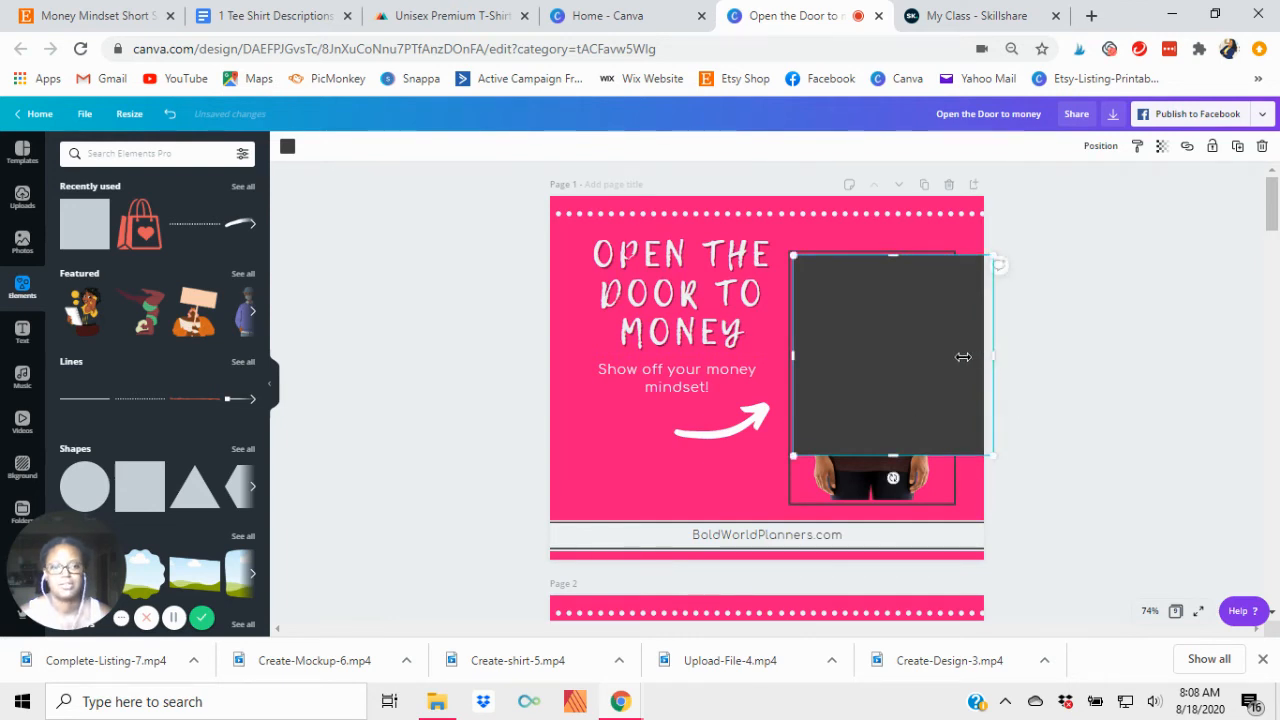
{"action": "left_click_drag", "start_coordinate": [963, 357], "coordinate": [951, 357]}
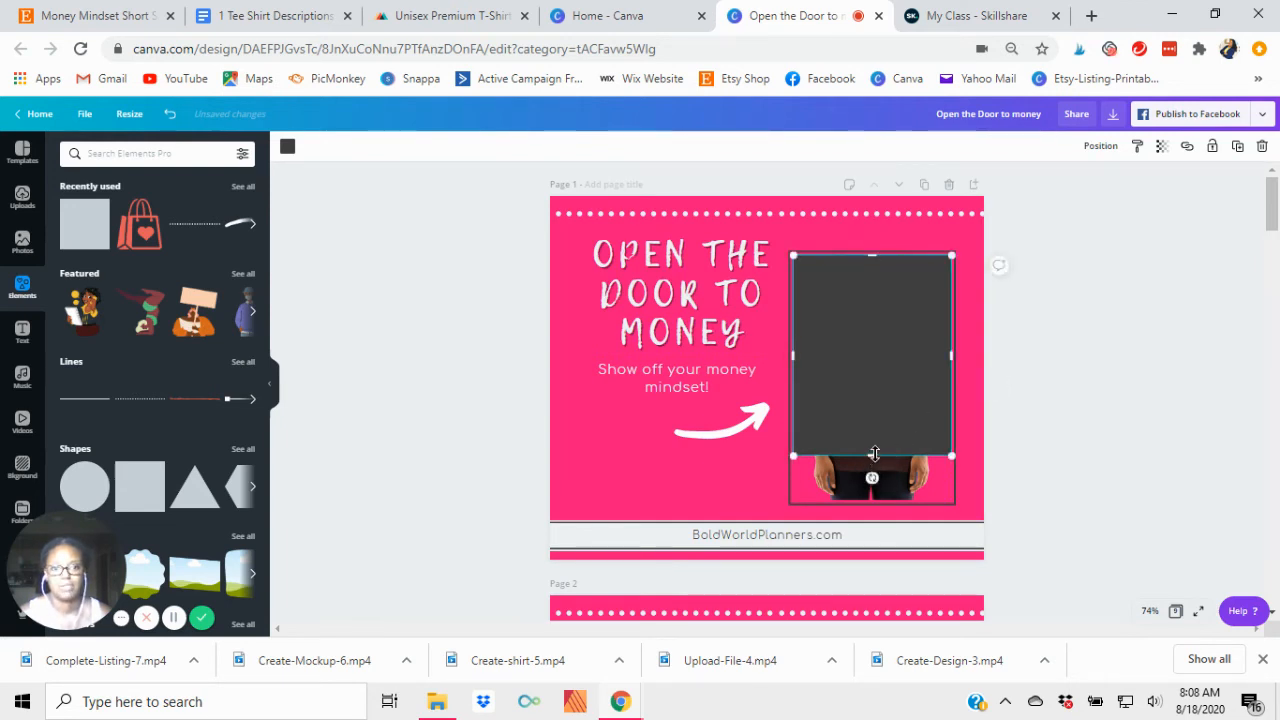
{"action": "left_click_drag", "start_coordinate": [875, 455], "coordinate": [878, 500]}
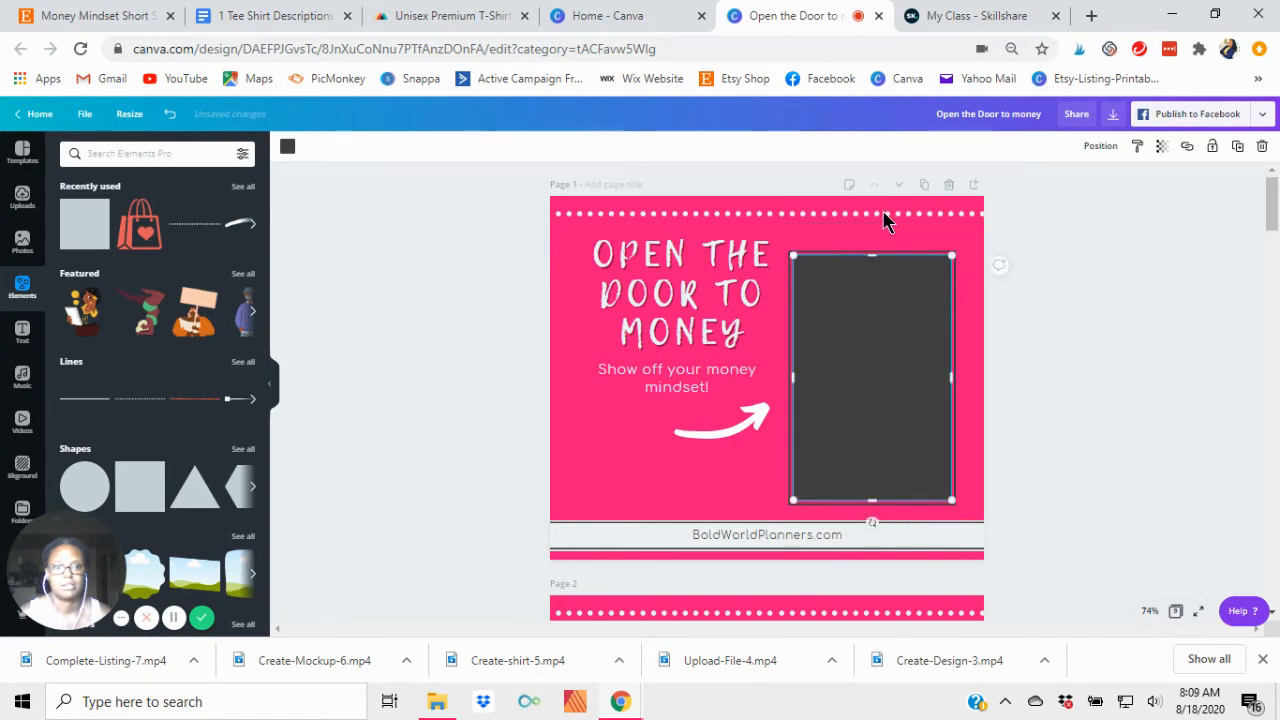
Recolor page 1's rectangle white and send it backward behind the T-shirt photo
{"action": "left_click", "coordinate": [286, 148]}
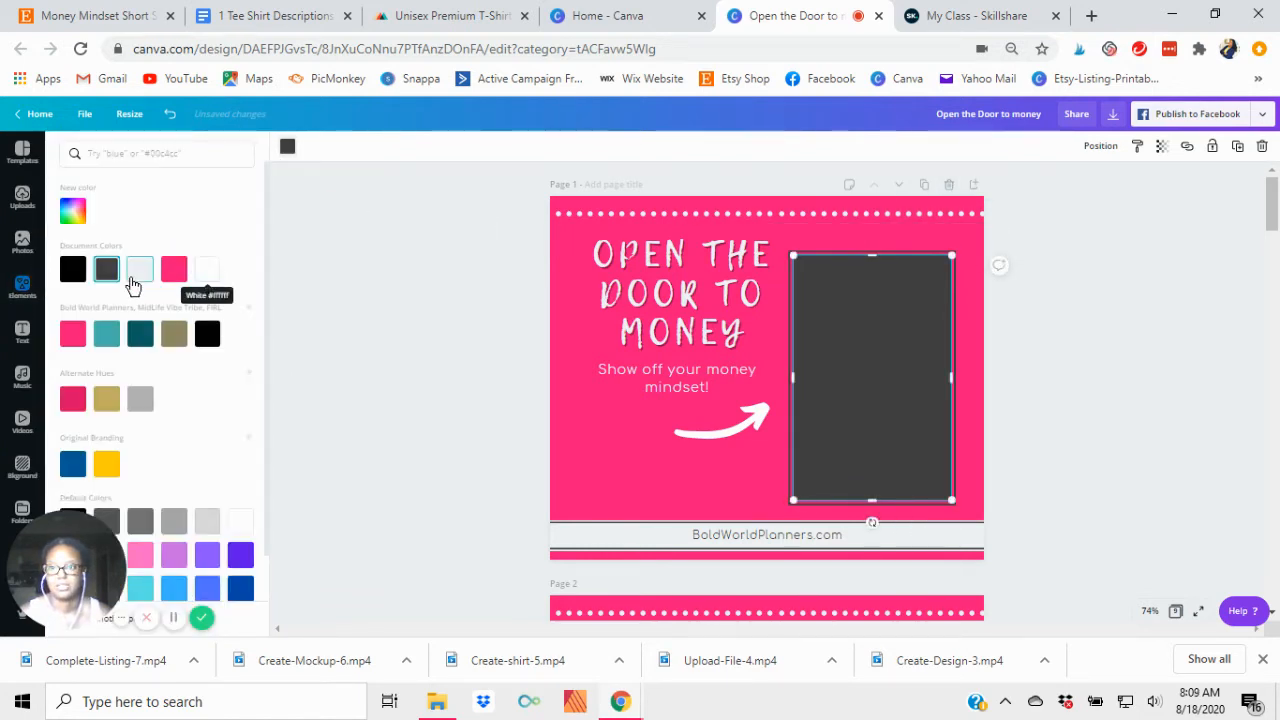
{"action": "left_click", "coordinate": [138, 274]}
{"action": "left_click", "coordinate": [218, 274]}
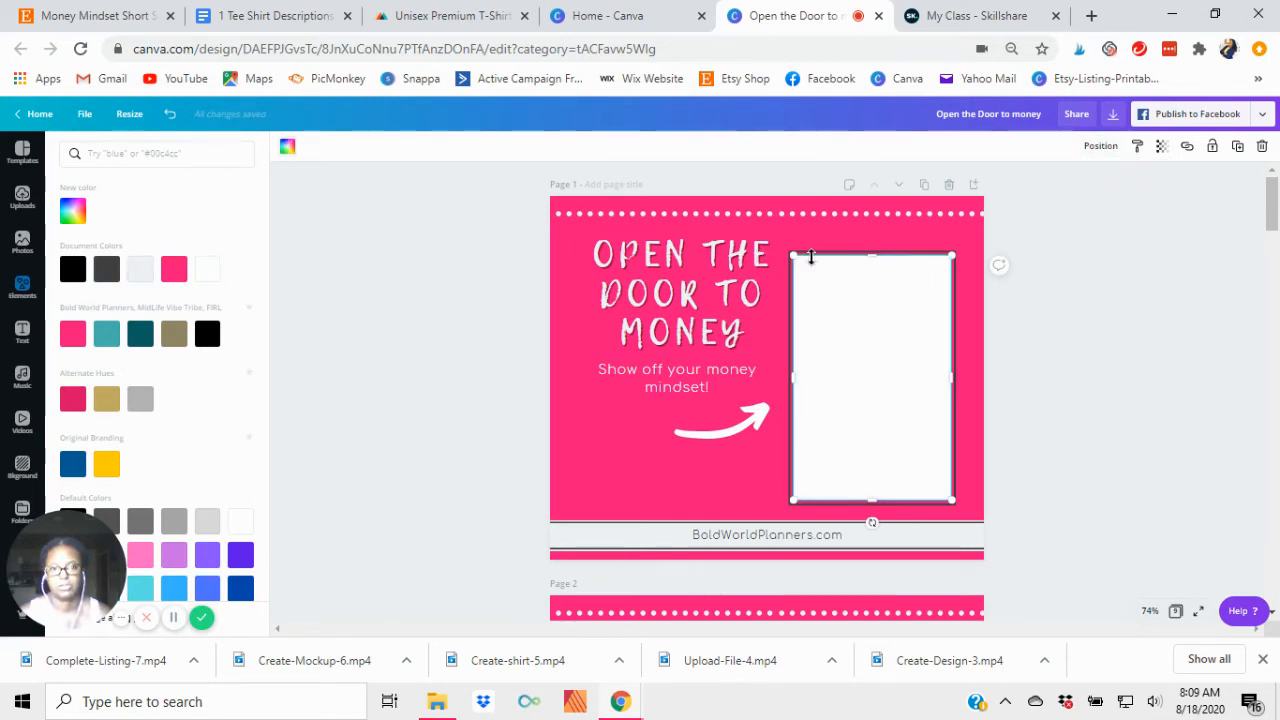
{"action": "left_click", "coordinate": [1102, 148]}
{"action": "left_click", "coordinate": [1057, 186]}
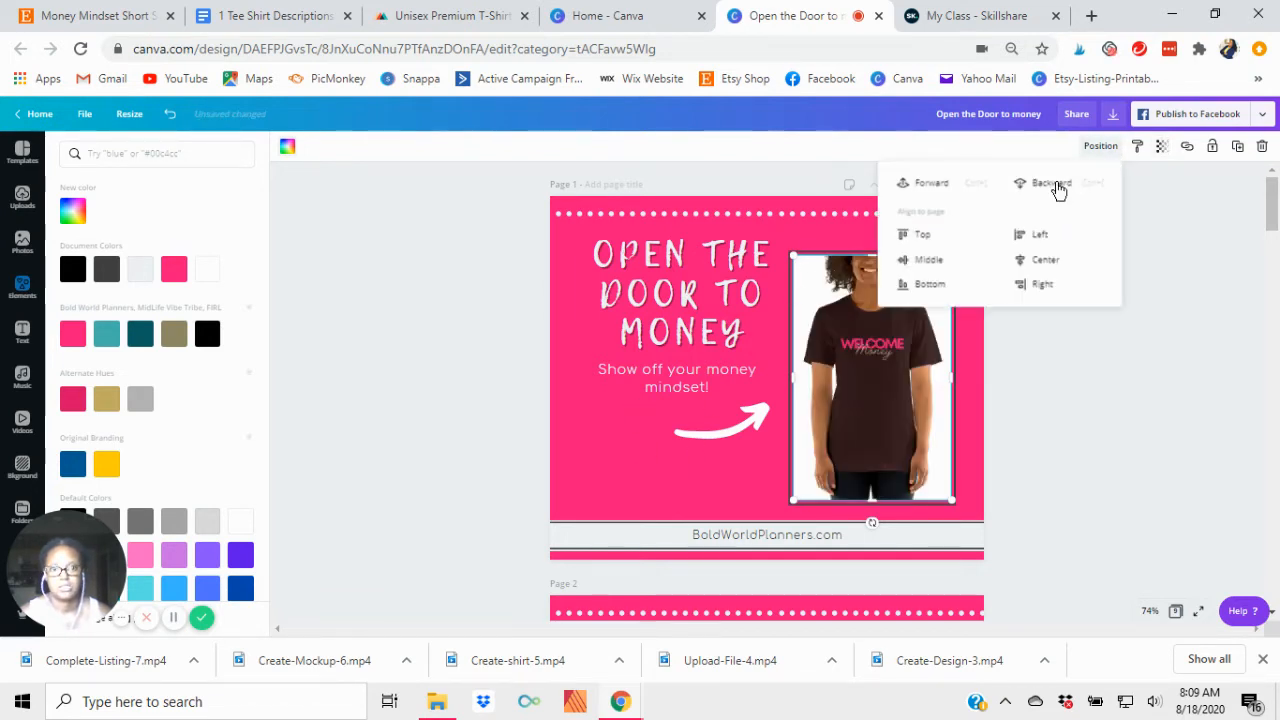
{"action": "left_click", "coordinate": [1101, 434]}
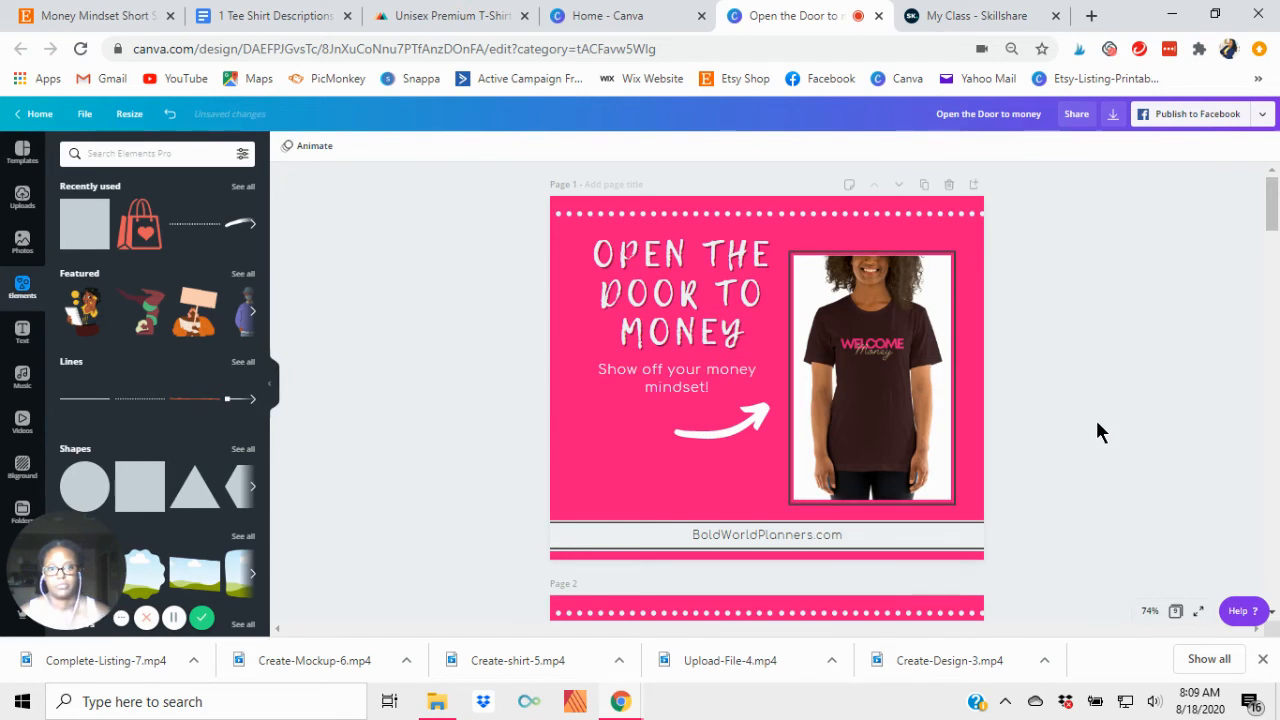
Lower the top edge of page 1's T-shirt photo slightly and preview the page in full screen
{"action": "left_click", "coordinate": [874, 332]}
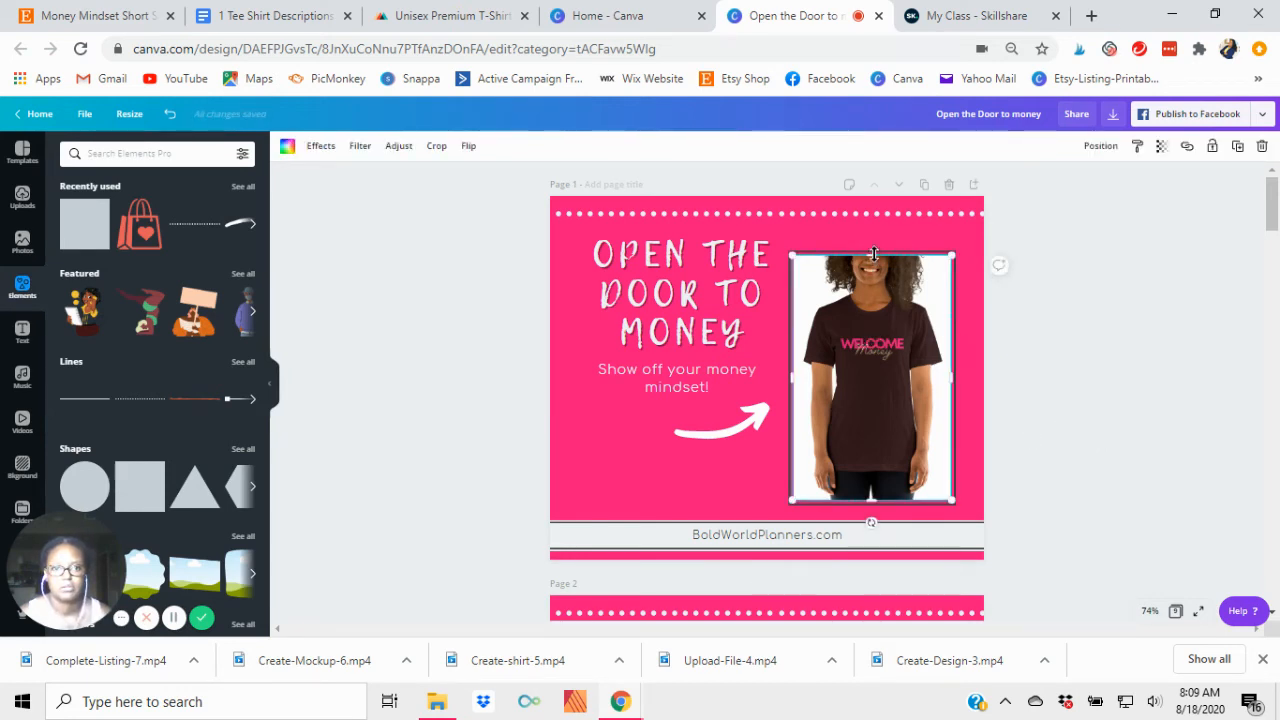
{"action": "left_click_drag", "start_coordinate": [874, 252], "coordinate": [877, 258]}
{"action": "left_click", "coordinate": [1120, 440]}
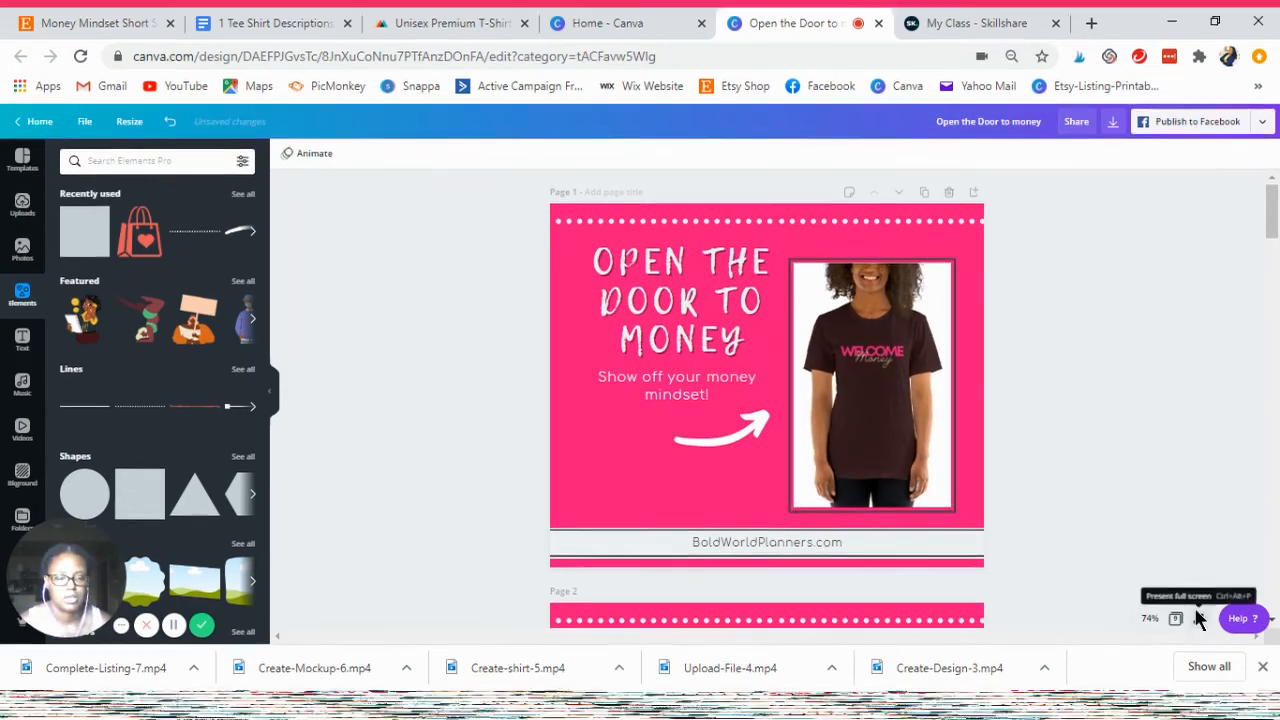
{"action": "left_click", "coordinate": [1198, 614]}
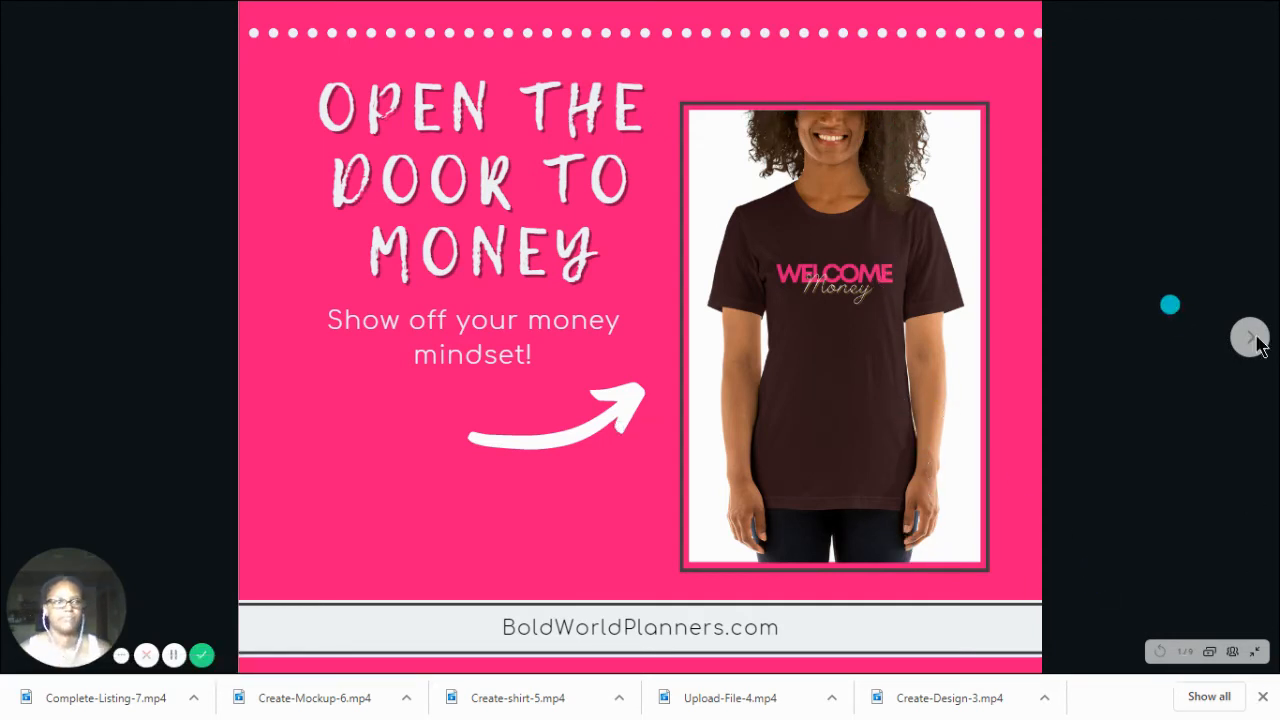
{"action": "left_click", "coordinate": [1261, 656]}
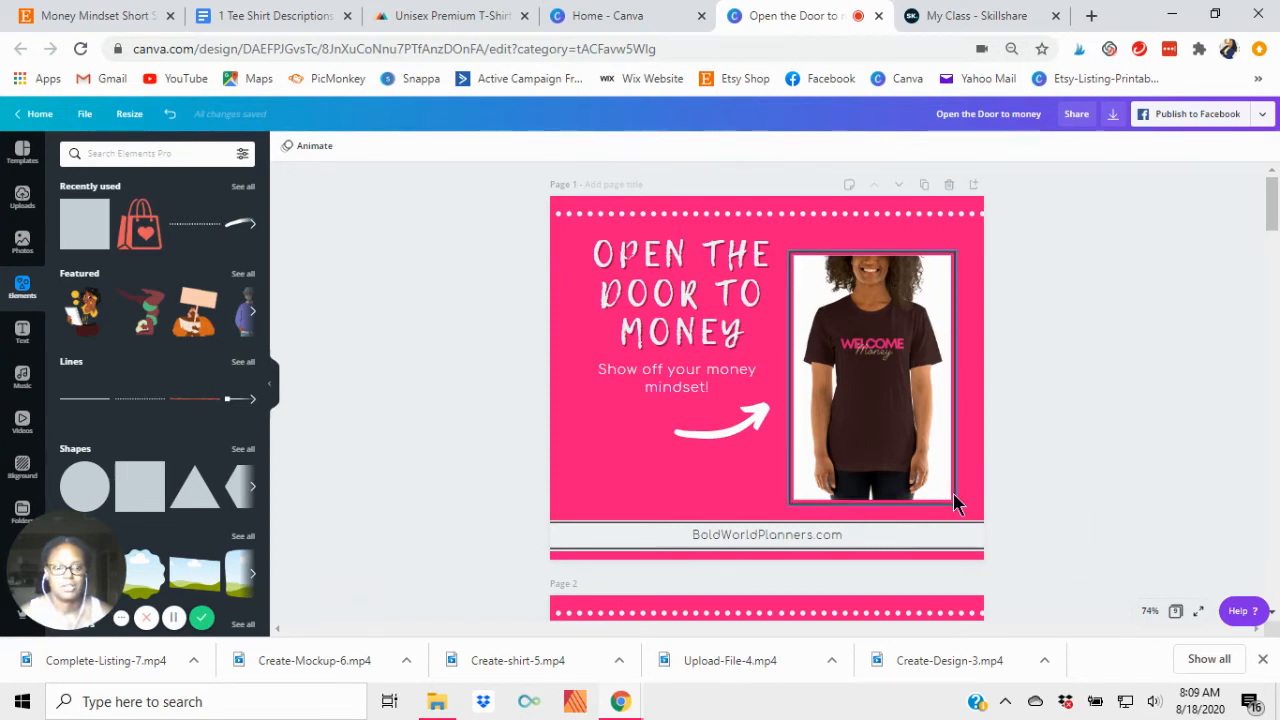
Delete pages 2 through 7, keeping one empty-frame page between the mockup page and the "Buy Now at" page
{"action": "scroll", "coordinate": [1198, 471], "scroll_direction": "down", "scroll_amount": 4}
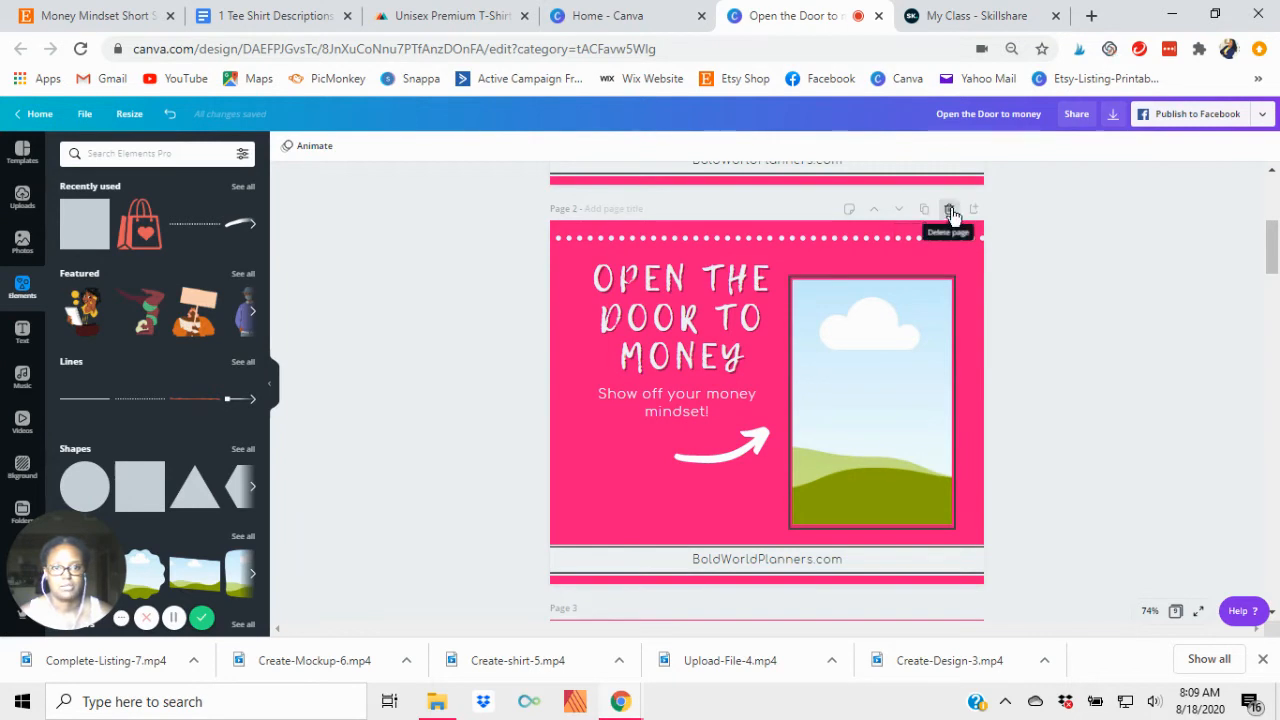
{"action": "key", "text": "ctrl+alt+3"}
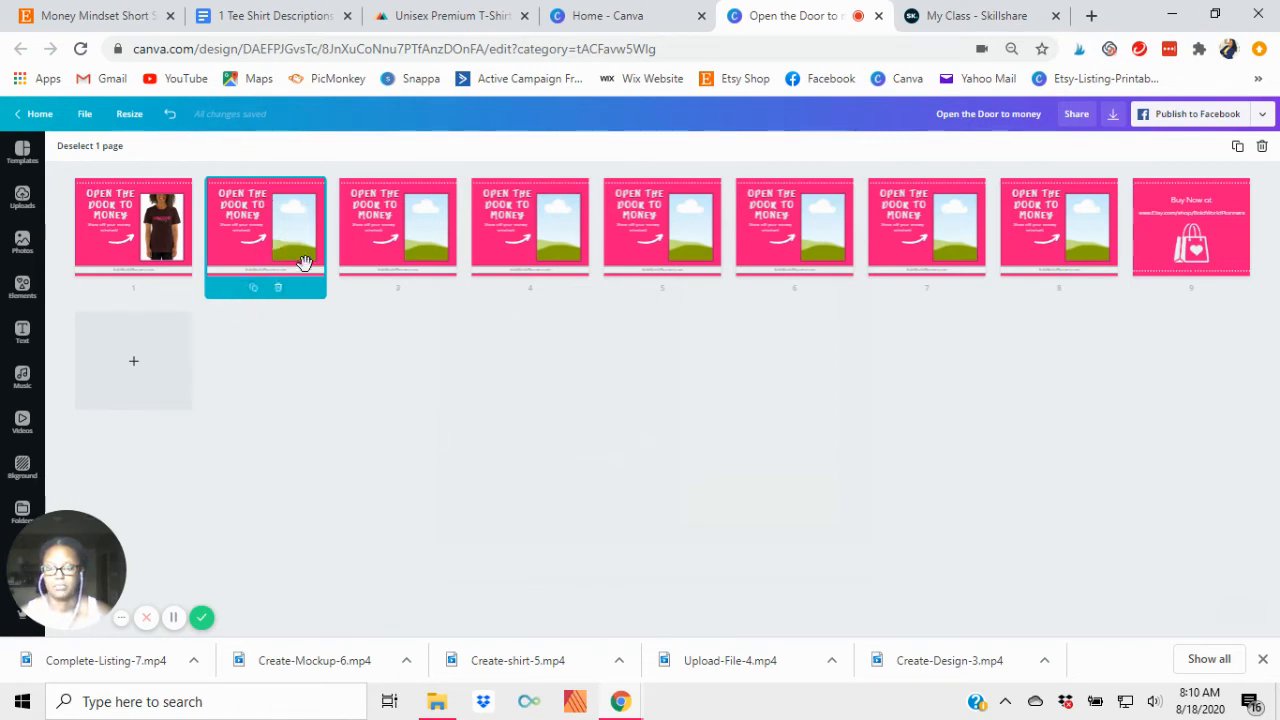
{"action": "left_click", "coordinate": [415, 240], "text": "shift"}
{"action": "left_click", "coordinate": [534, 240], "text": "shift"}
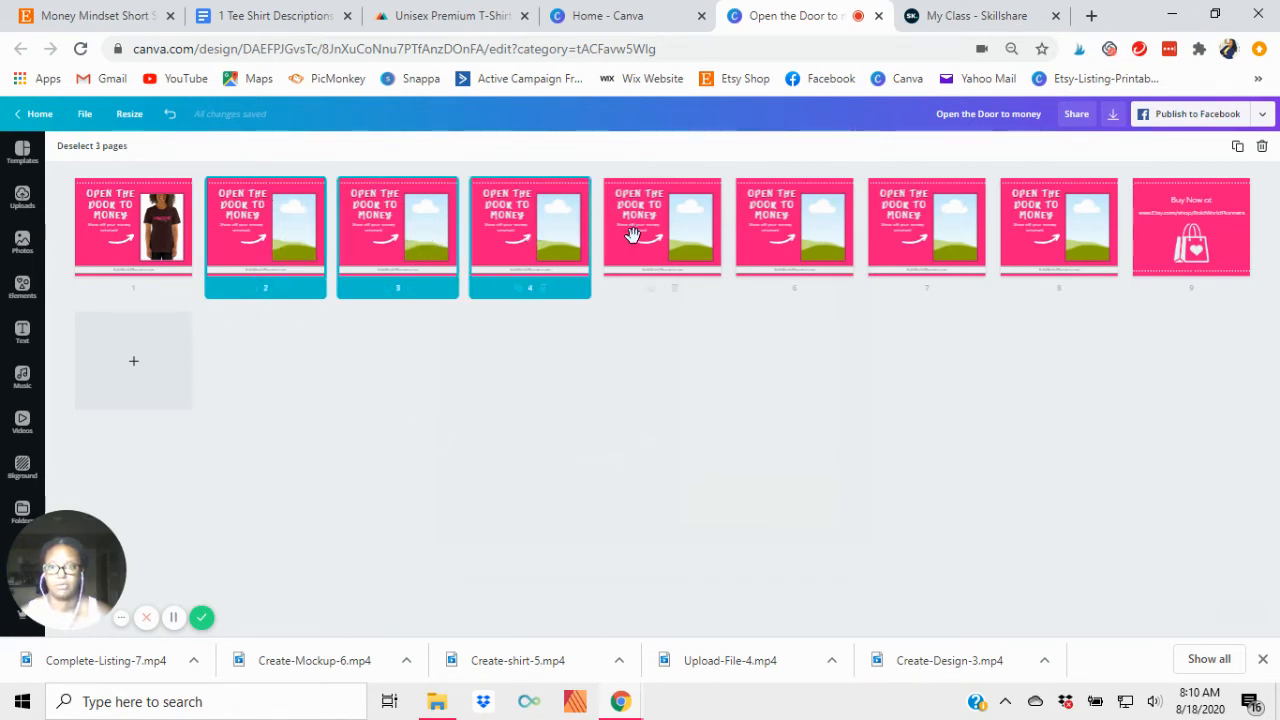
{"action": "left_click", "coordinate": [696, 242], "text": "shift"}
{"action": "left_click", "coordinate": [818, 240], "text": "shift"}
{"action": "left_click", "coordinate": [925, 237], "text": "shift"}
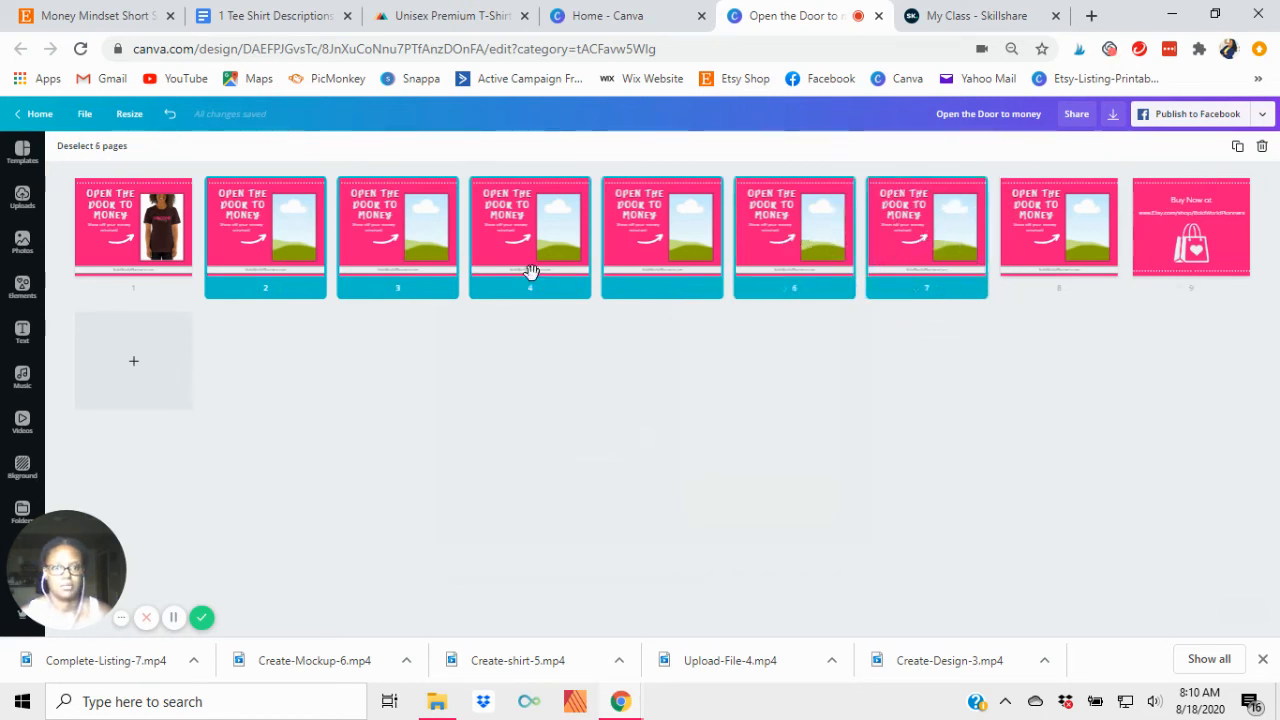
{"action": "left_click", "coordinate": [1264, 147]}
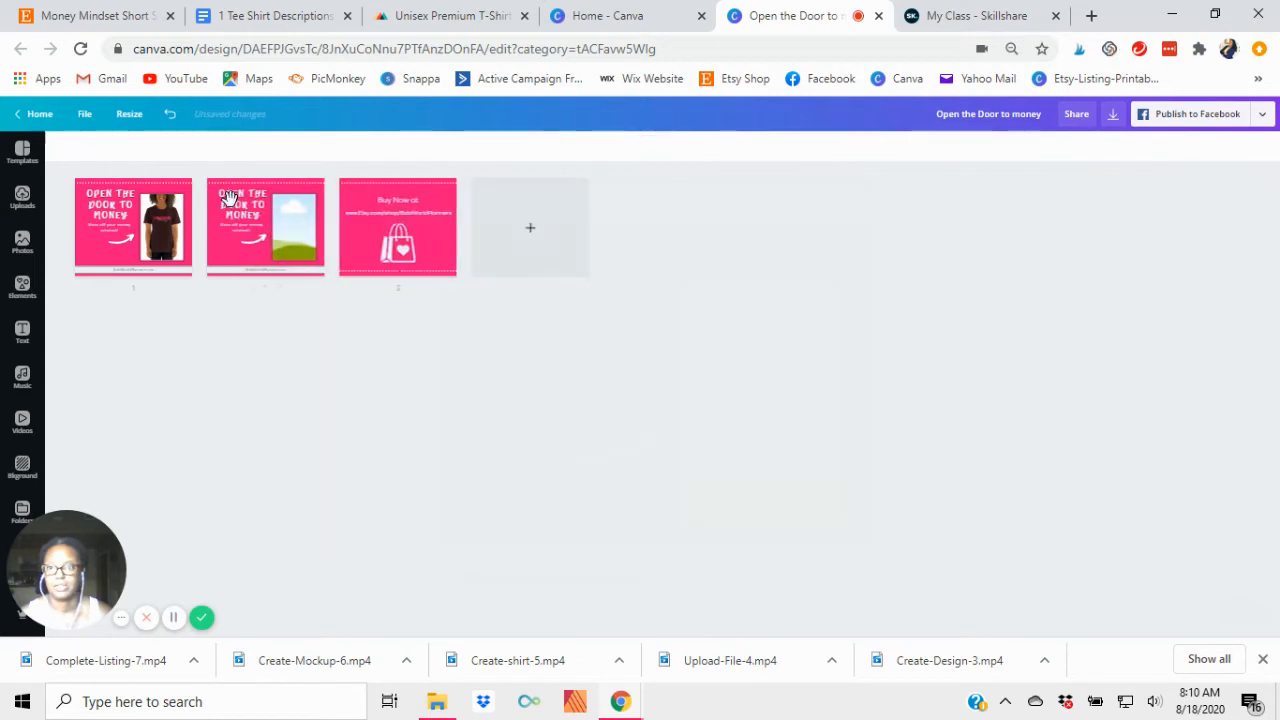
Open page 2, add a square shape to it and recolor the square white
{"action": "double_click", "coordinate": [259, 232]}
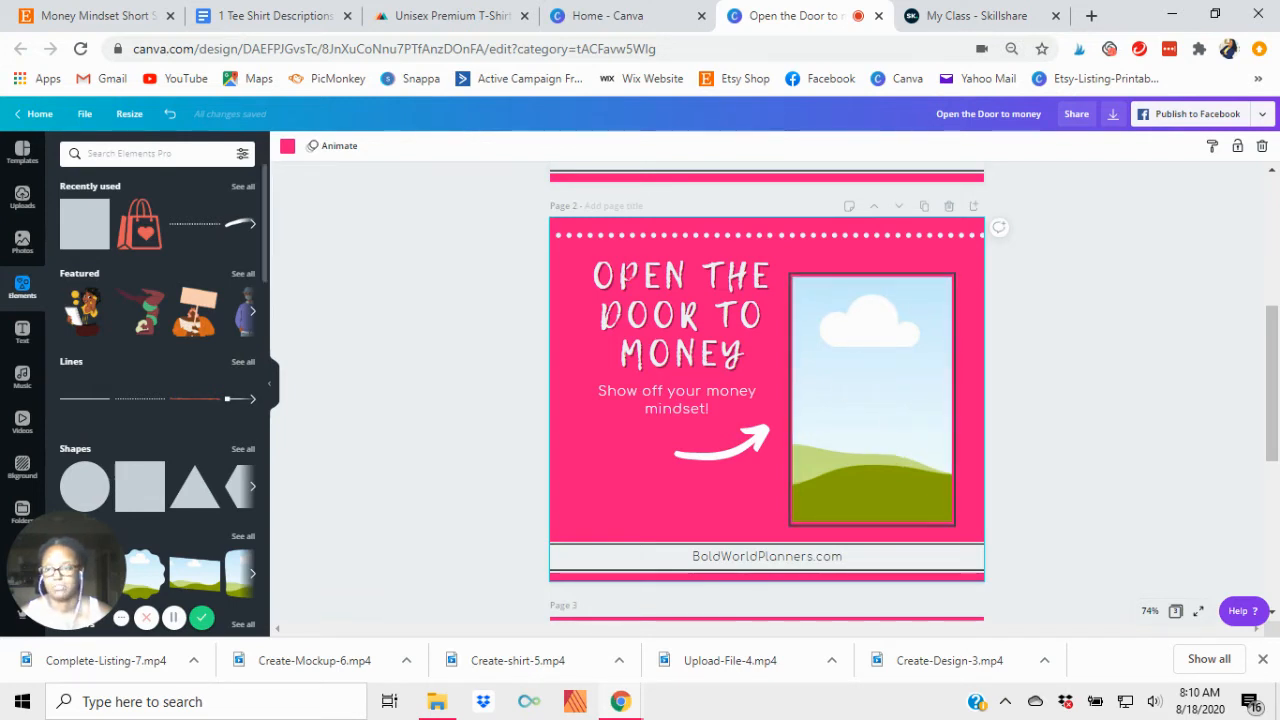
{"action": "left_click", "coordinate": [84, 223]}
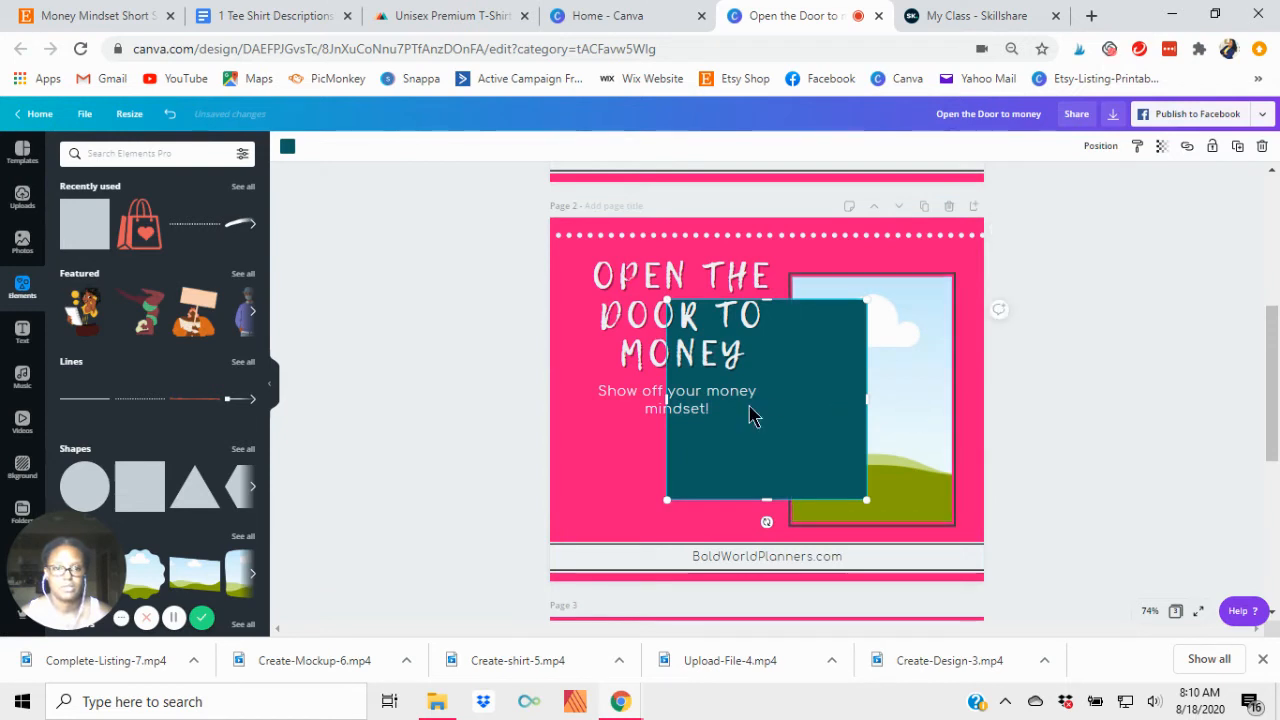
{"action": "left_click", "coordinate": [288, 150]}
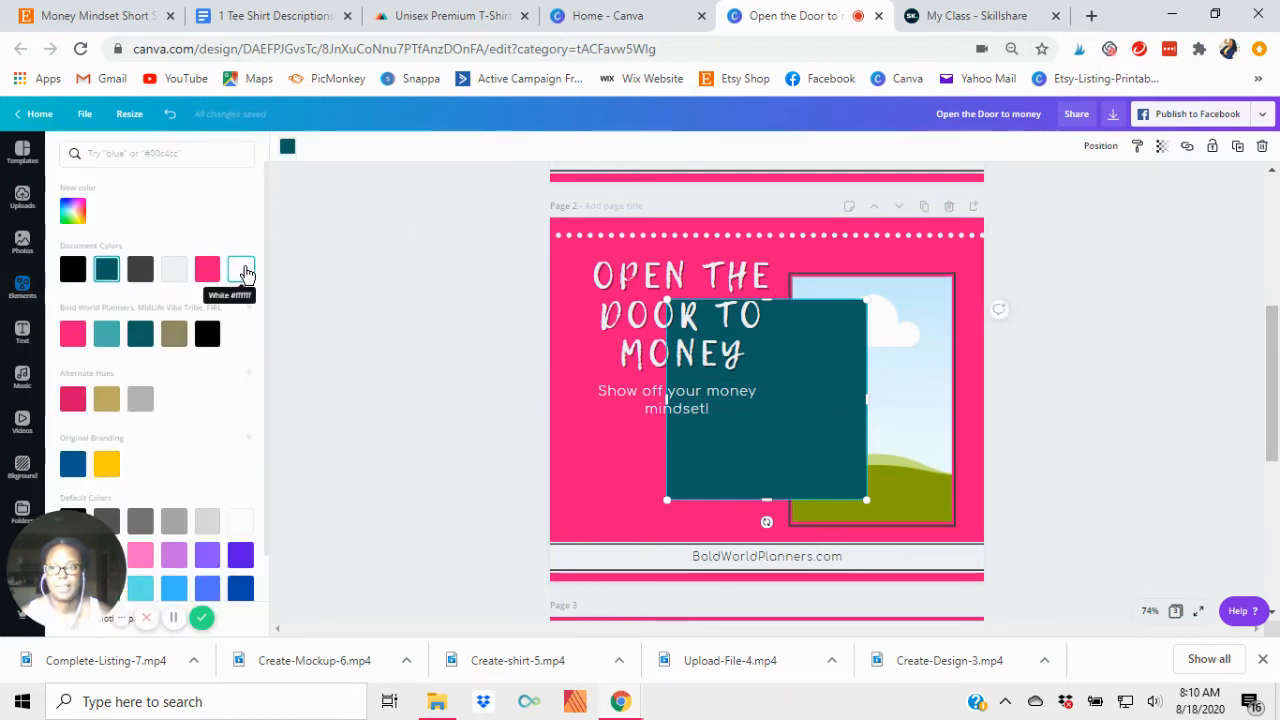
{"action": "left_click", "coordinate": [242, 270]}
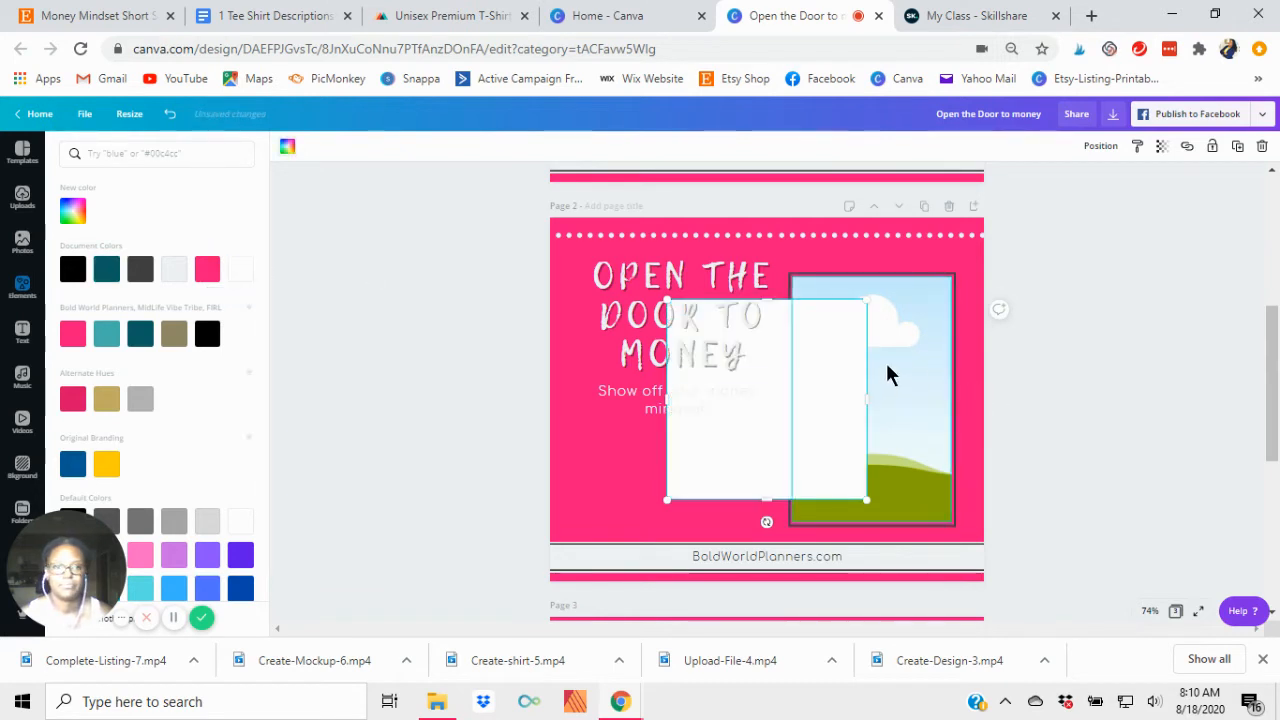
Move the white square over page 2's photo frame and resize it to match the frame's width and height
{"action": "left_click", "coordinate": [896, 396]}
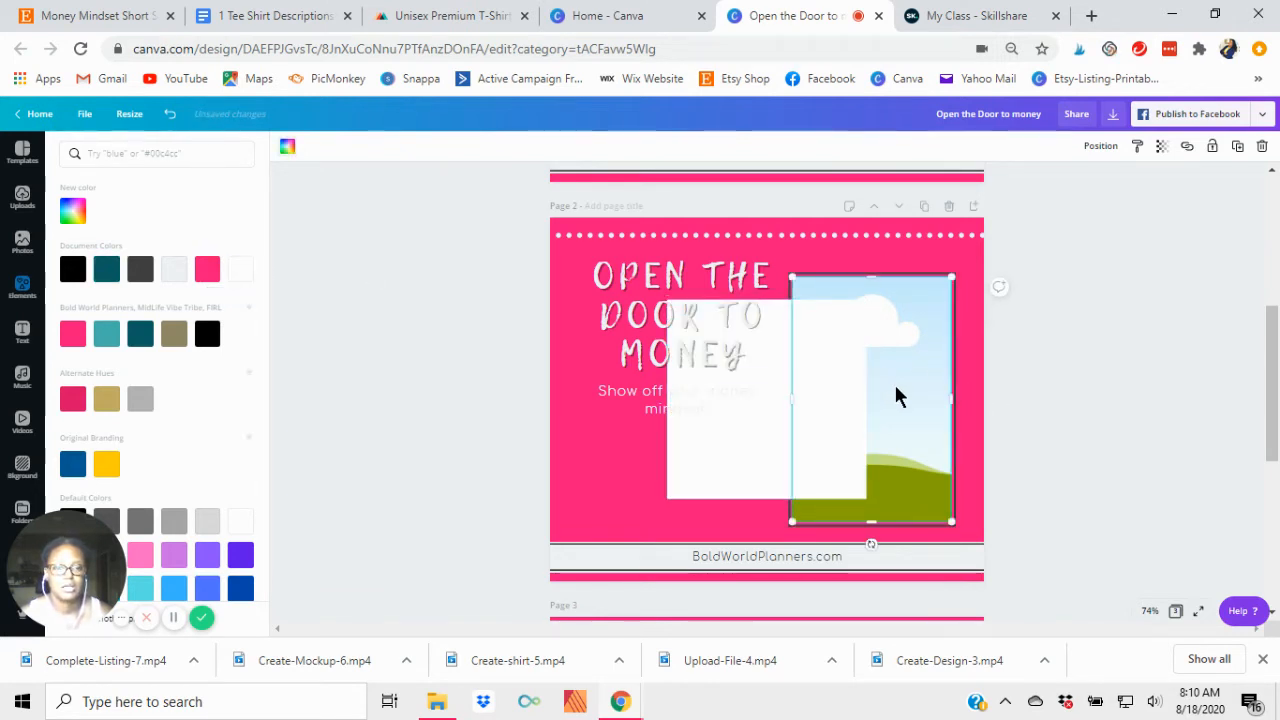
{"action": "left_click_drag", "start_coordinate": [720, 477], "coordinate": [843, 446]}
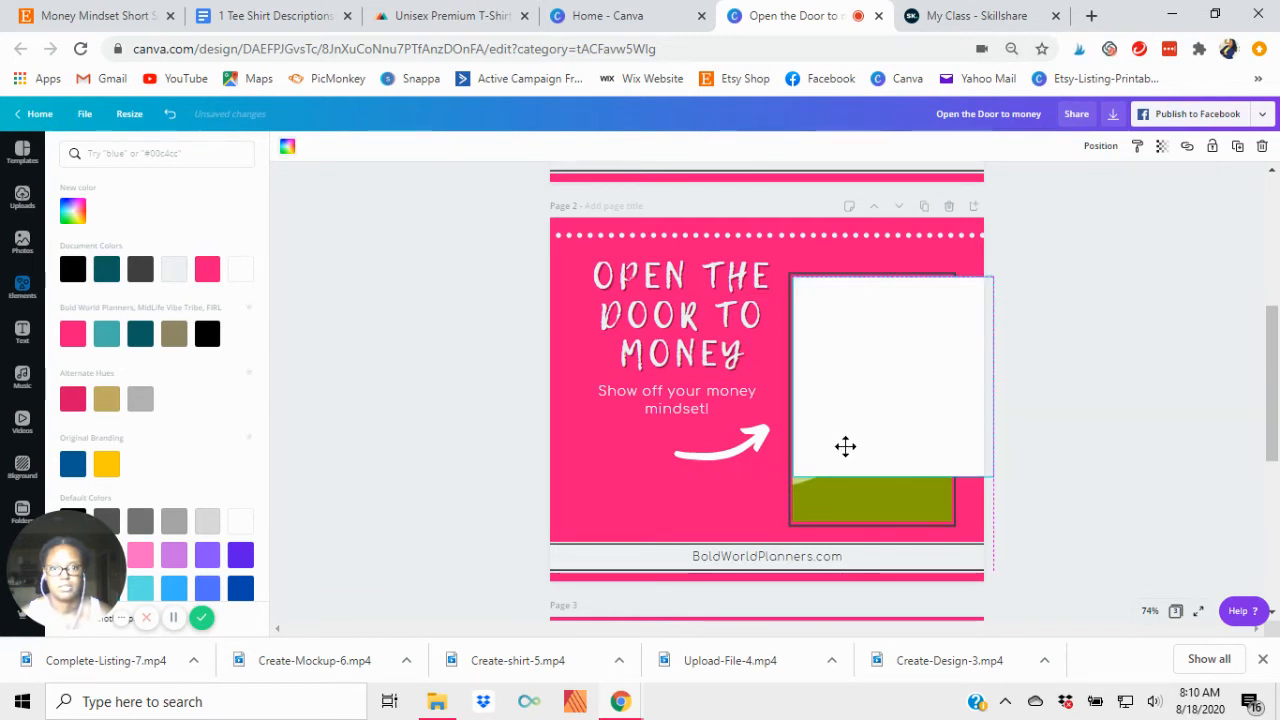
{"action": "left_click_drag", "start_coordinate": [986, 382], "coordinate": [946, 381]}
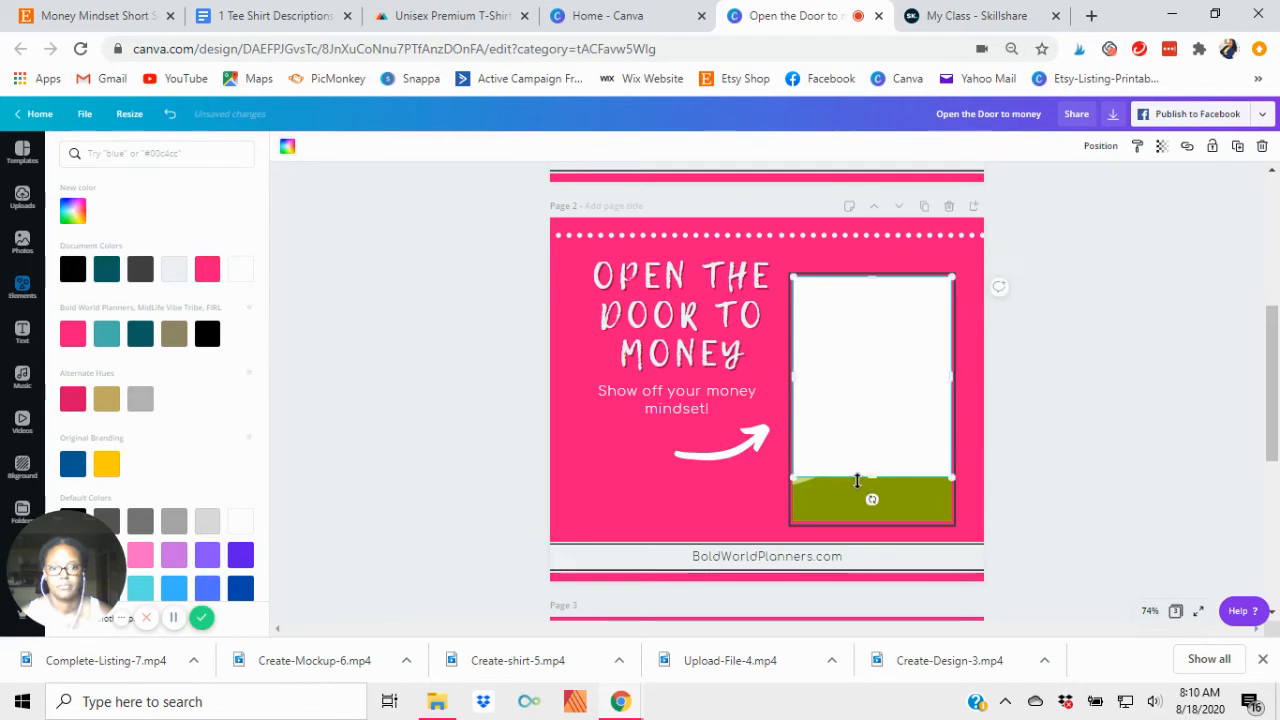
{"action": "left_click_drag", "start_coordinate": [871, 487], "coordinate": [866, 516]}
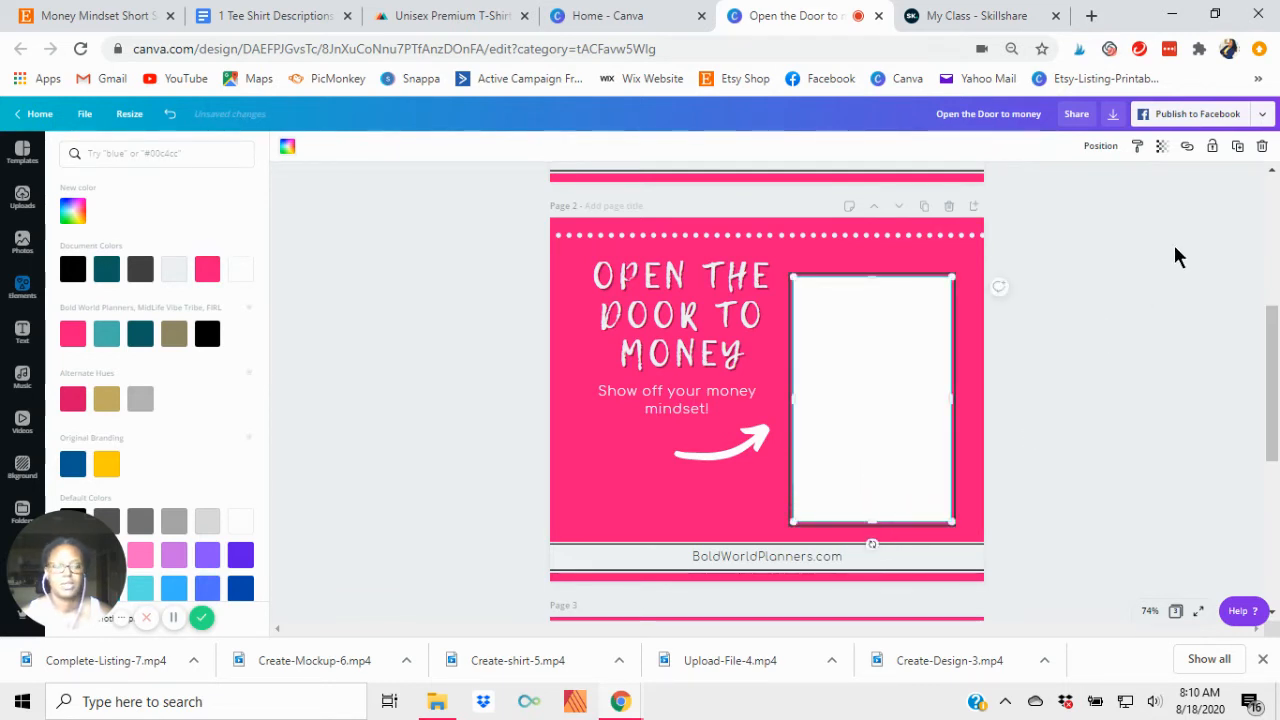
Send page 2's white rectangle backward behind the empty photo frame
{"action": "left_click", "coordinate": [1100, 150]}
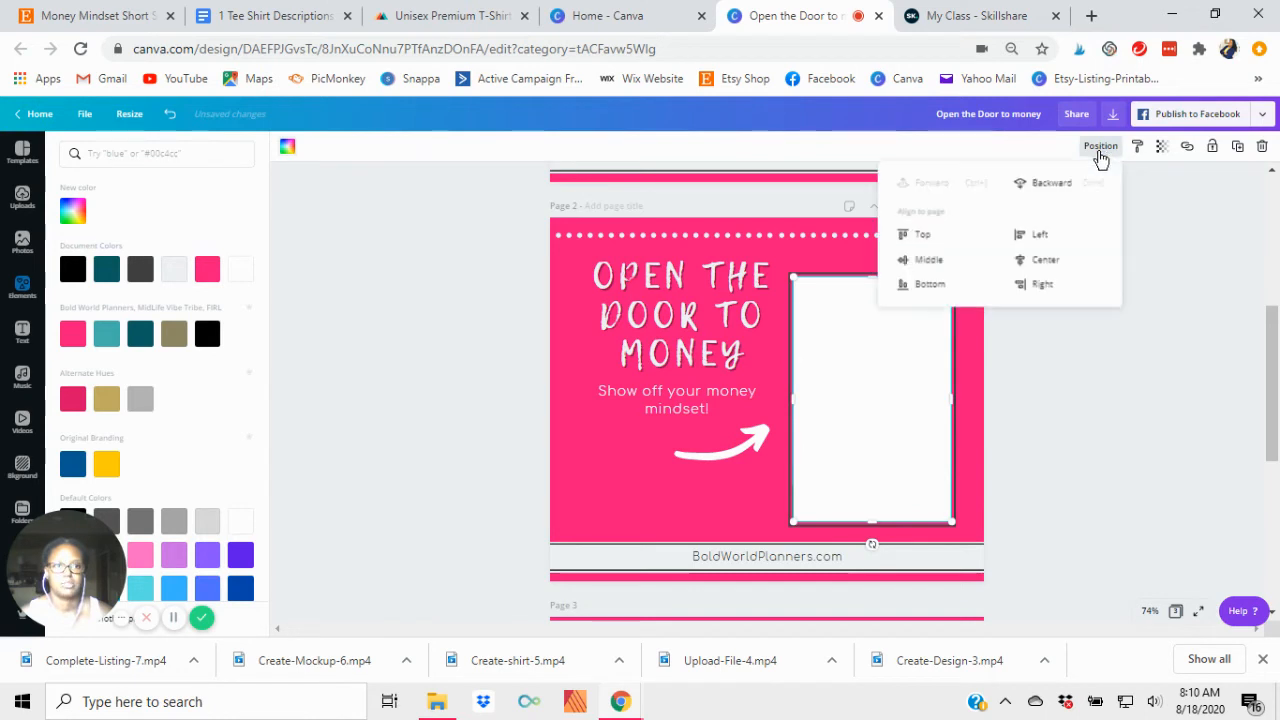
{"action": "left_click", "coordinate": [1059, 187]}
{"action": "left_click", "coordinate": [1070, 457]}
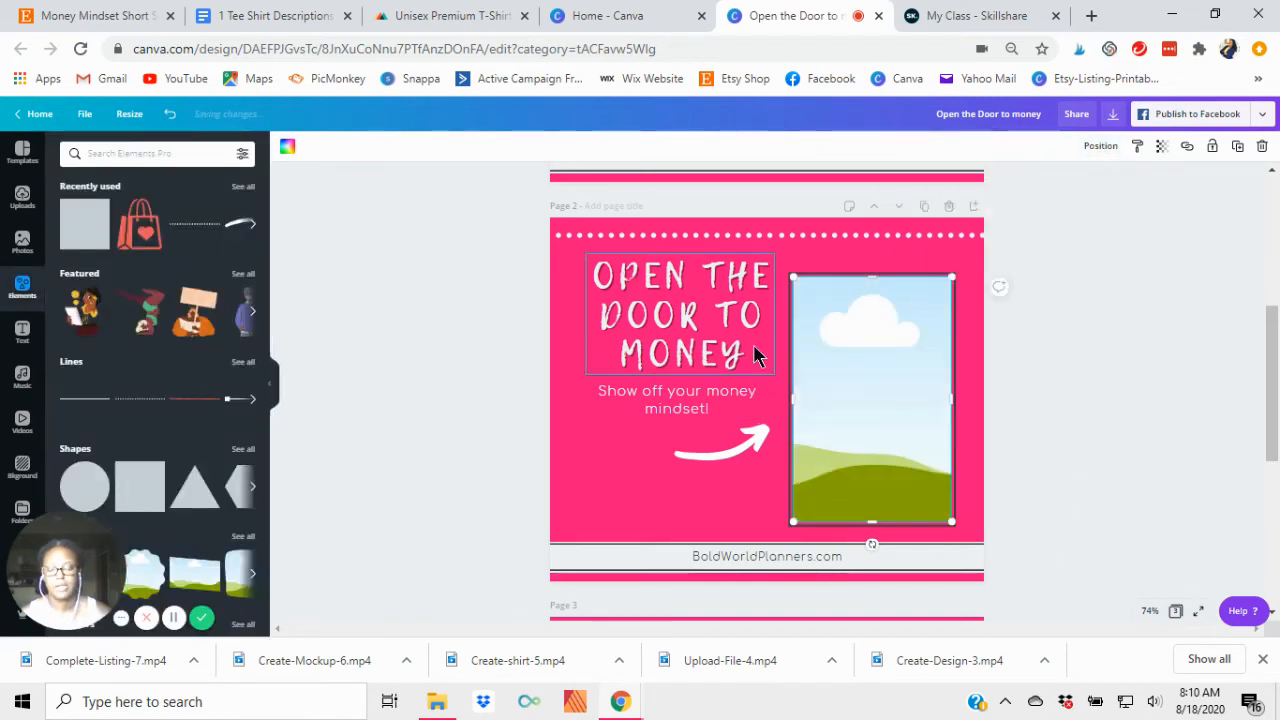
{"action": "left_click", "coordinate": [1068, 400]}
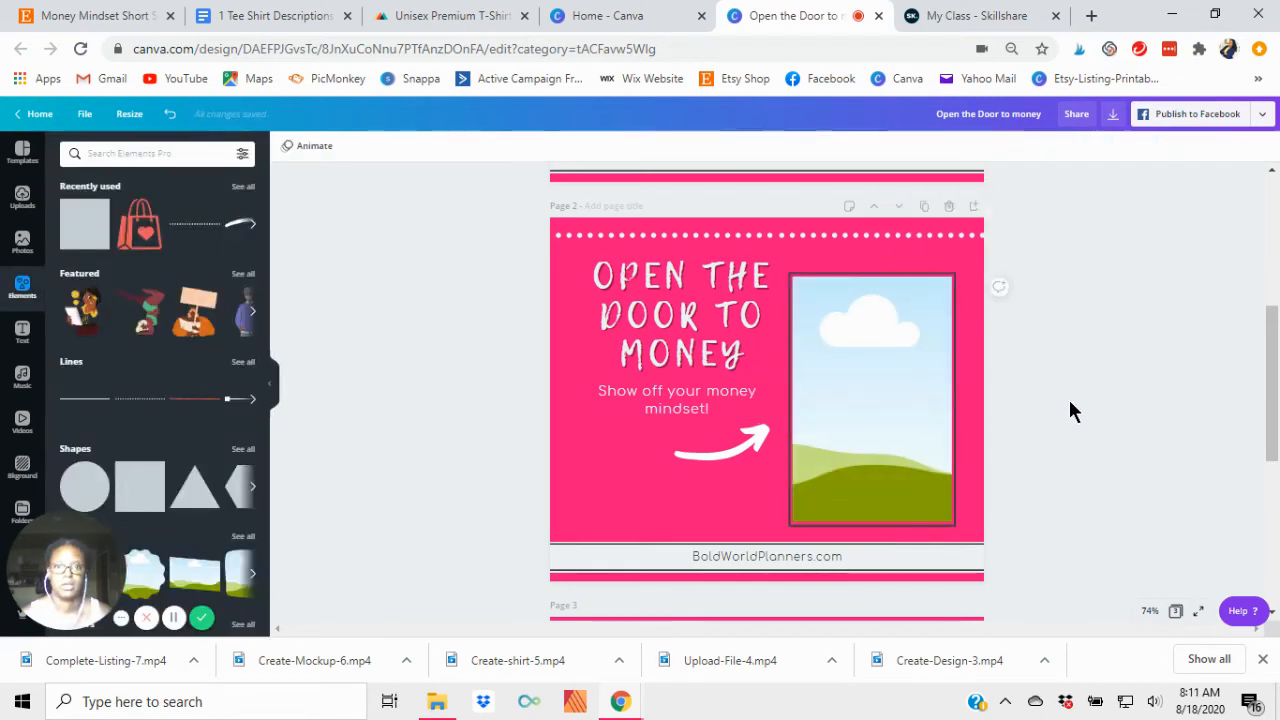
Duplicate page 2, with its white-backed empty frame, five times ahead of the closing "Buy Now at" page
{"action": "scroll", "coordinate": [1071, 400], "scroll_direction": "up", "scroll_amount": 2}
{"action": "scroll", "coordinate": [1000, 385], "scroll_direction": "down", "scroll_amount": 2}
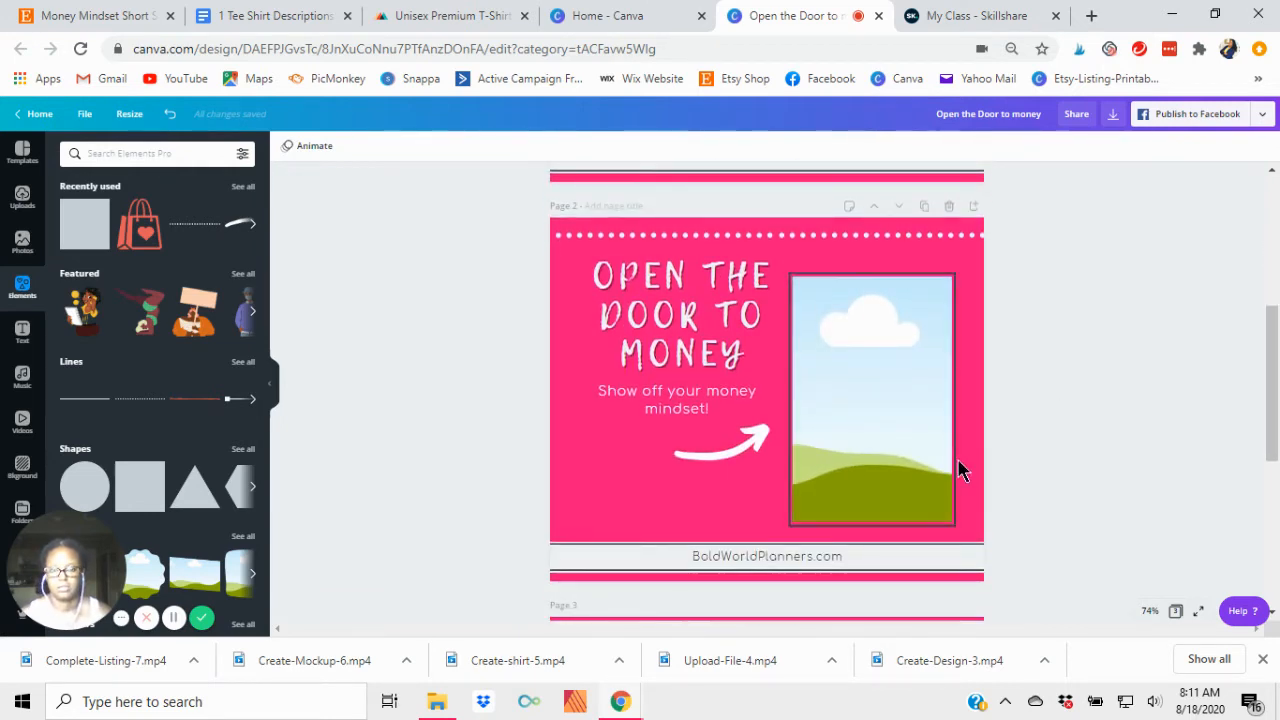
{"action": "scroll", "coordinate": [945, 436], "scroll_direction": "down", "scroll_amount": 2}
{"action": "scroll", "coordinate": [1016, 405], "scroll_direction": "up", "scroll_amount": 2}
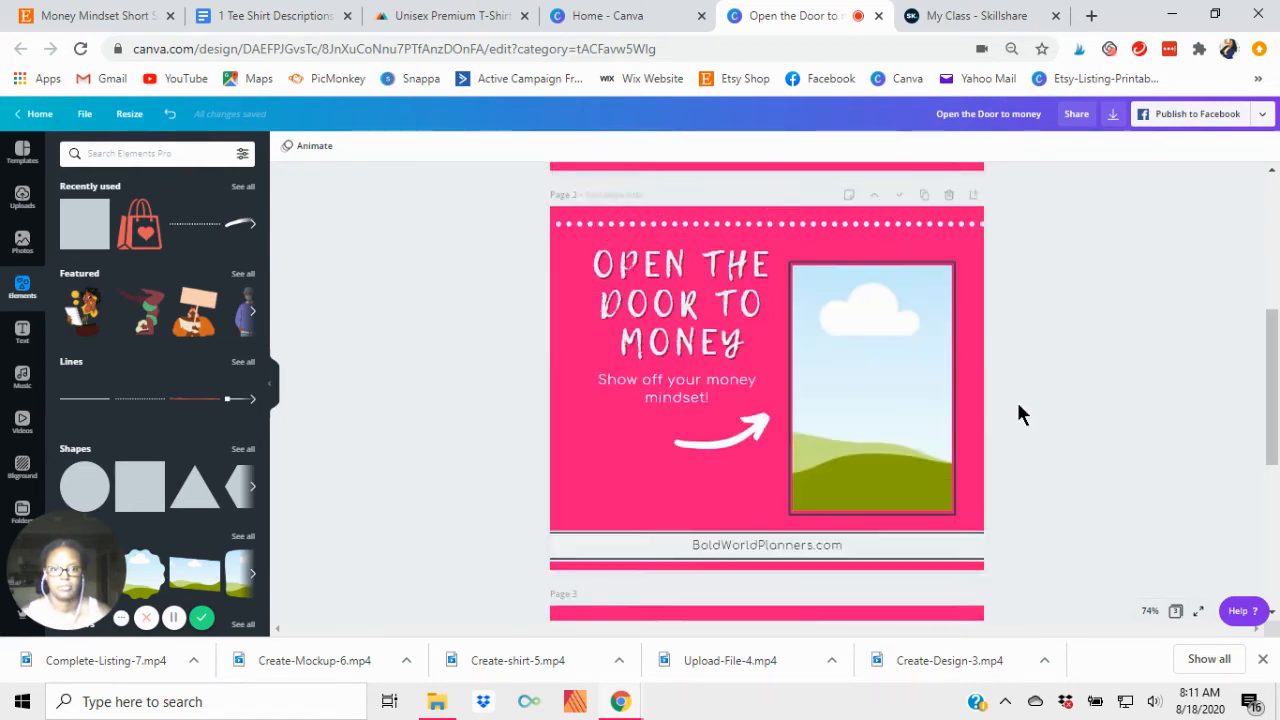
{"action": "left_click", "coordinate": [923, 208]}
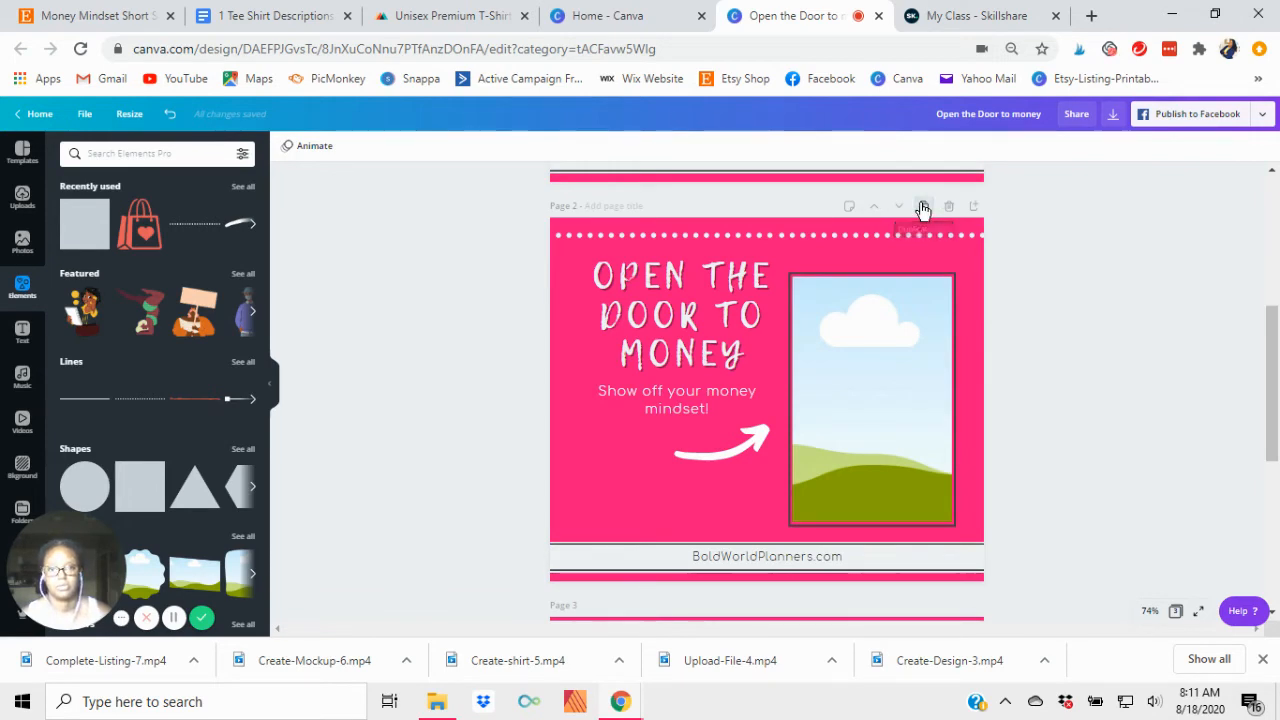
{"action": "left_click", "coordinate": [923, 208]}
{"action": "left_click", "coordinate": [923, 208]}
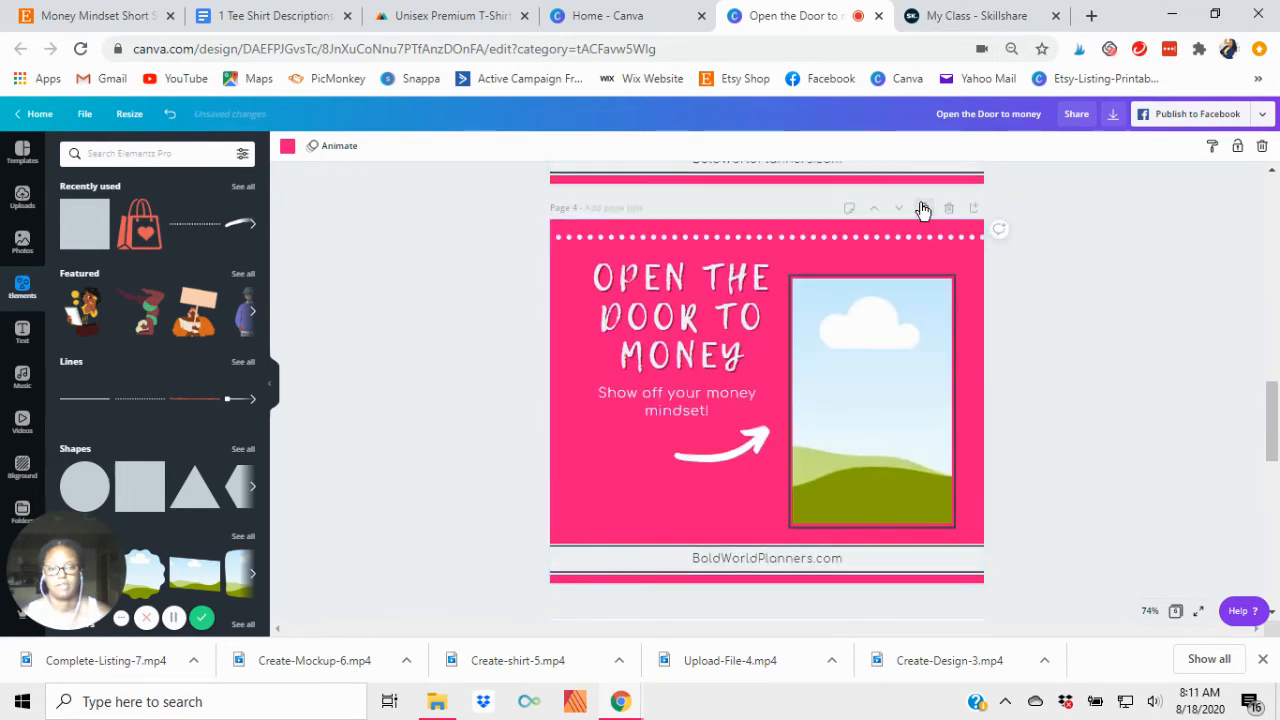
{"action": "left_click", "coordinate": [923, 208]}
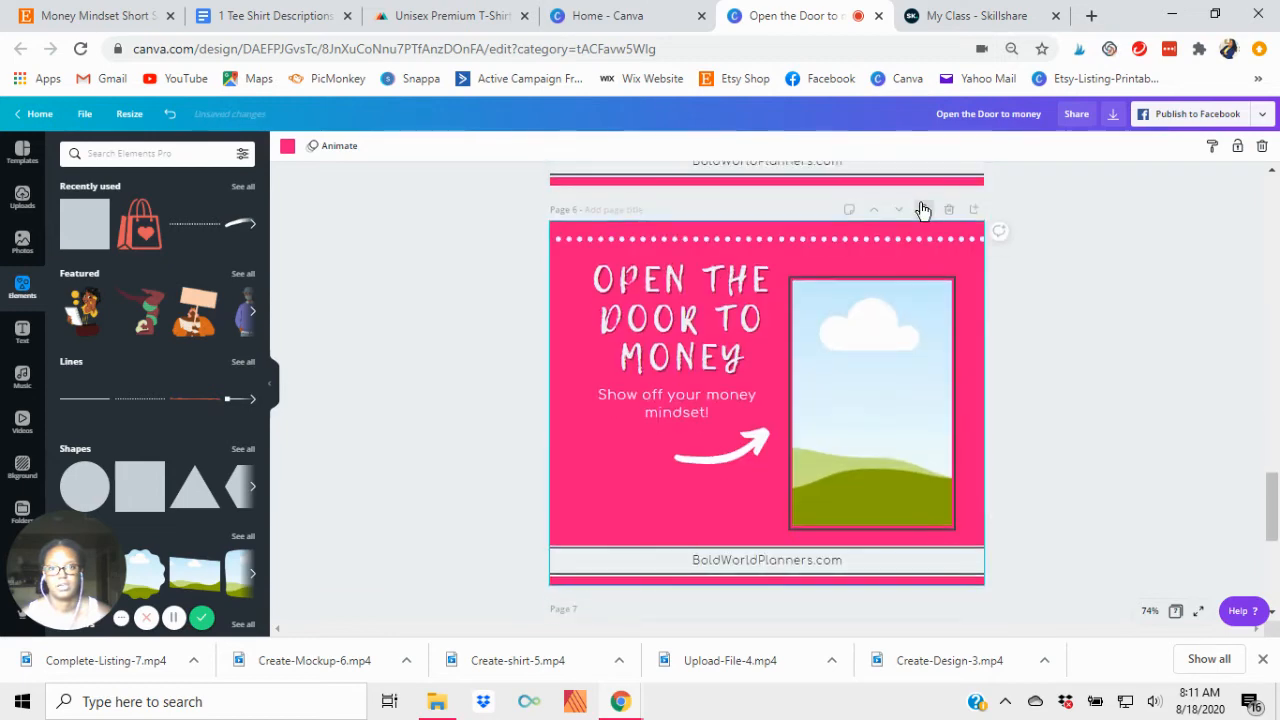
{"action": "left_click", "coordinate": [922, 210]}
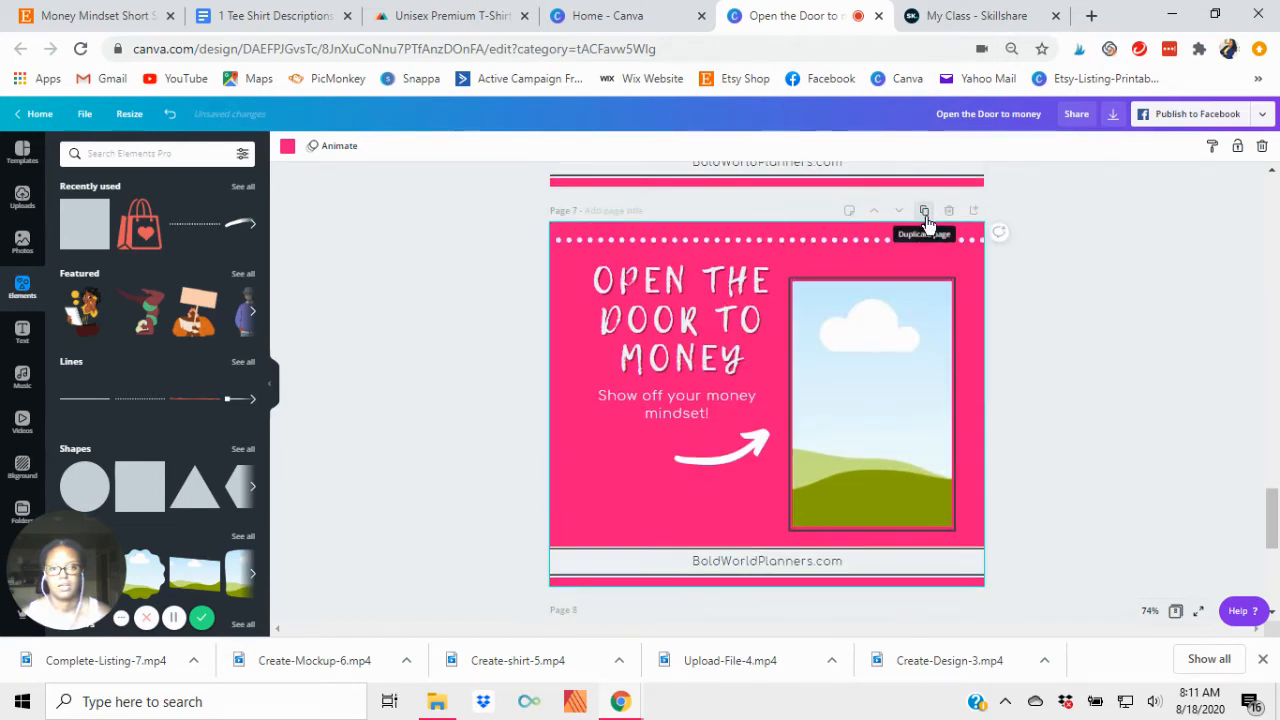
Duplicate page 7, with its white-backed empty frame, once more ahead of the closing page
{"action": "left_click", "coordinate": [924, 212]}
{"action": "scroll", "coordinate": [1100, 372], "scroll_direction": "up", "scroll_amount": 20}
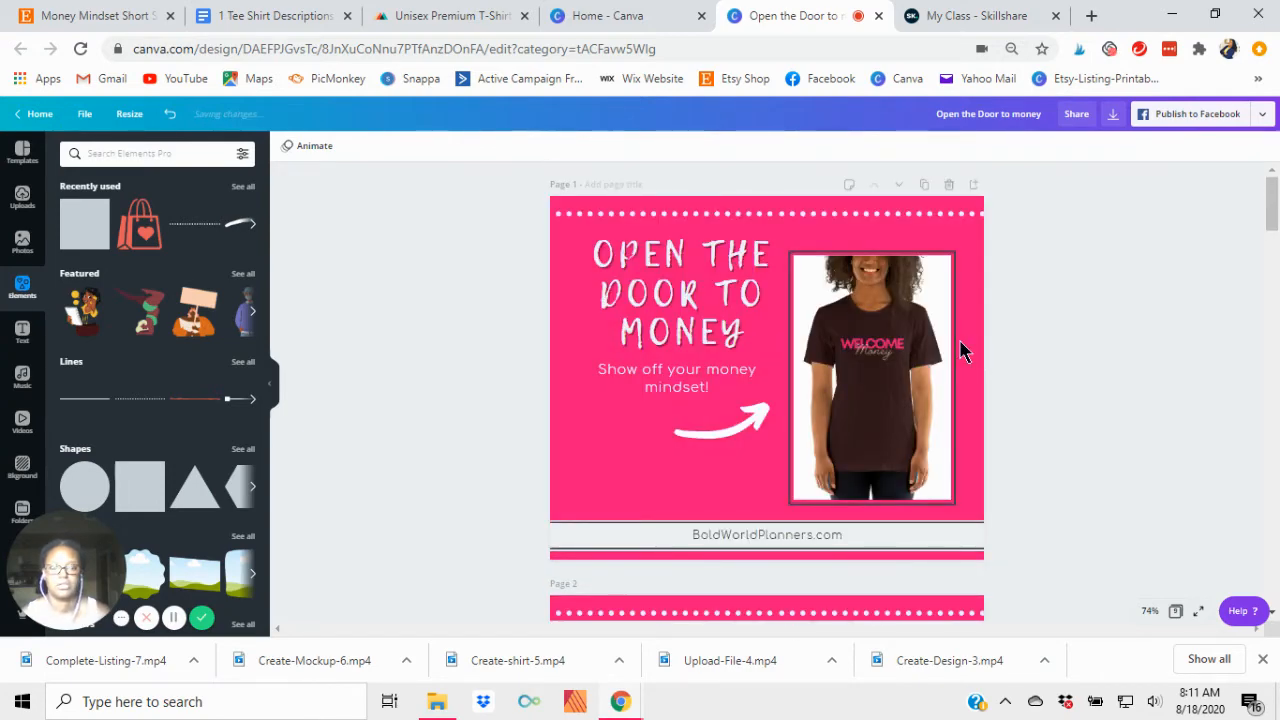
Fill page 2's empty frame with the uploaded front-view mockup of the lighter-skinned model cropped above the mouth
{"action": "scroll", "coordinate": [963, 348], "scroll_direction": "down", "scroll_amount": 4}
{"action": "scroll", "coordinate": [963, 348], "scroll_direction": "down", "scroll_amount": 1}
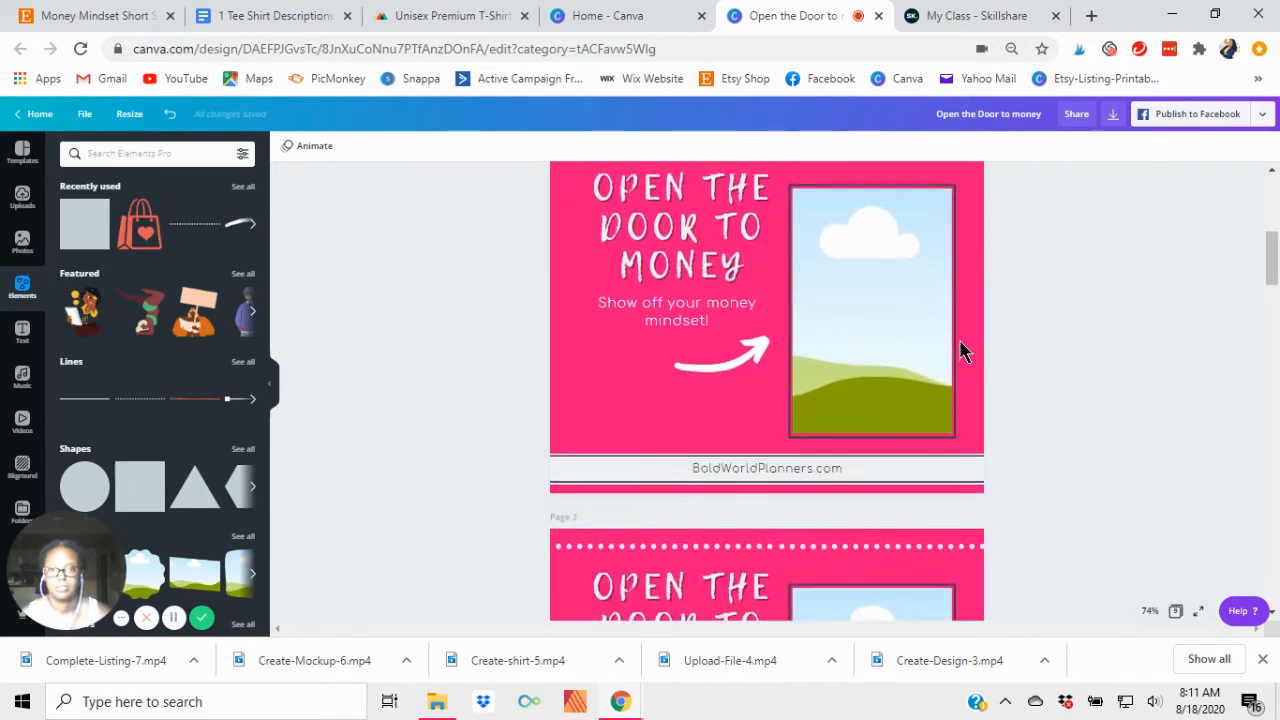
{"action": "scroll", "coordinate": [817, 354], "scroll_direction": "down", "scroll_amount": 3}
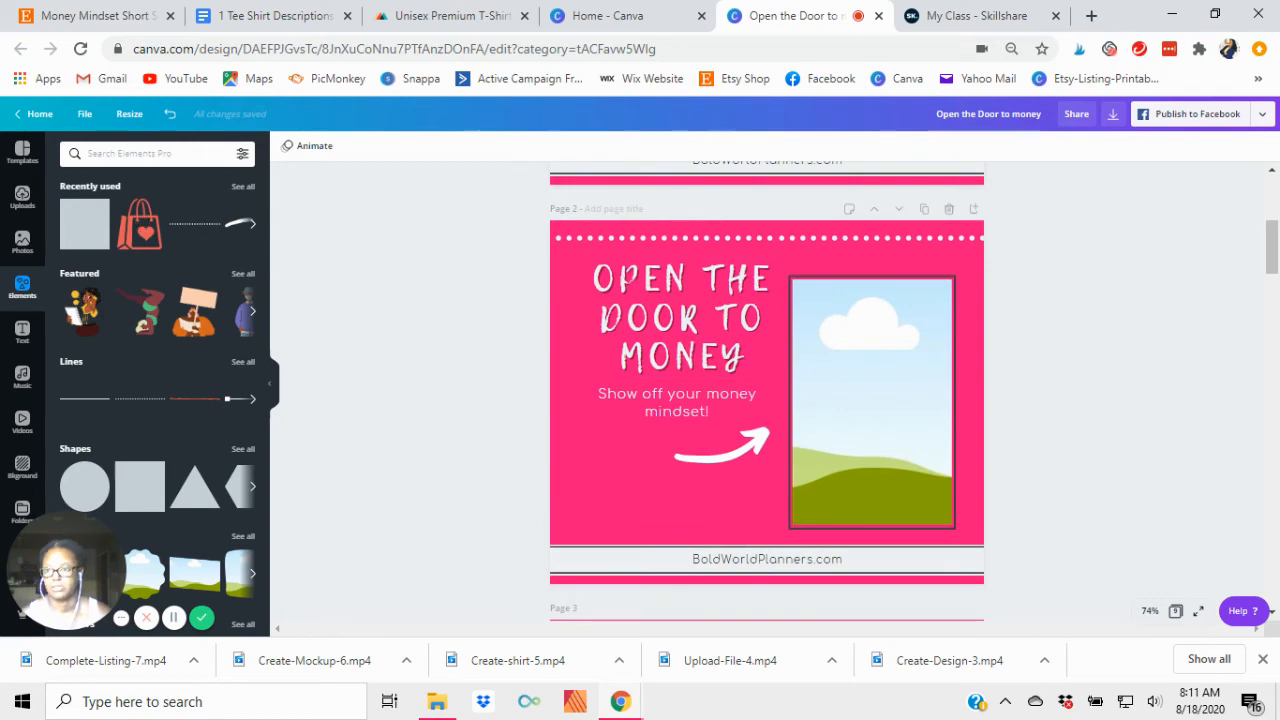
{"action": "left_click", "coordinate": [26, 198]}
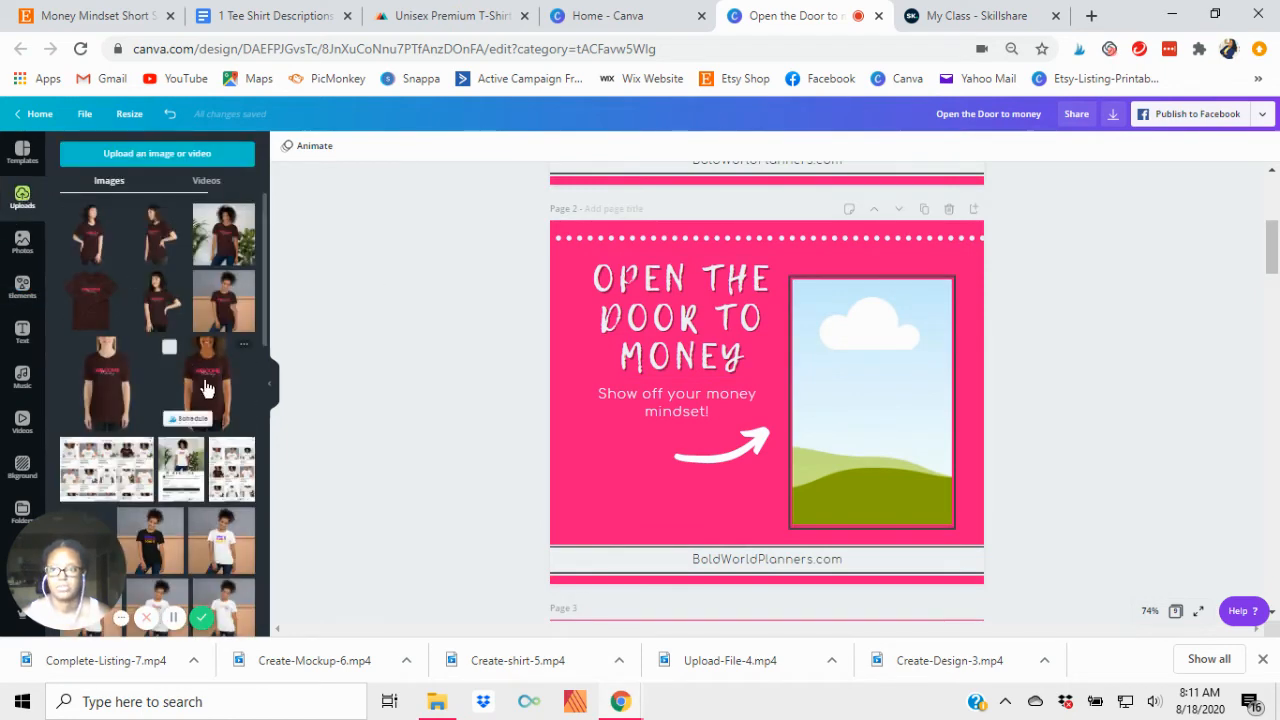
{"action": "left_click", "coordinate": [107, 391]}
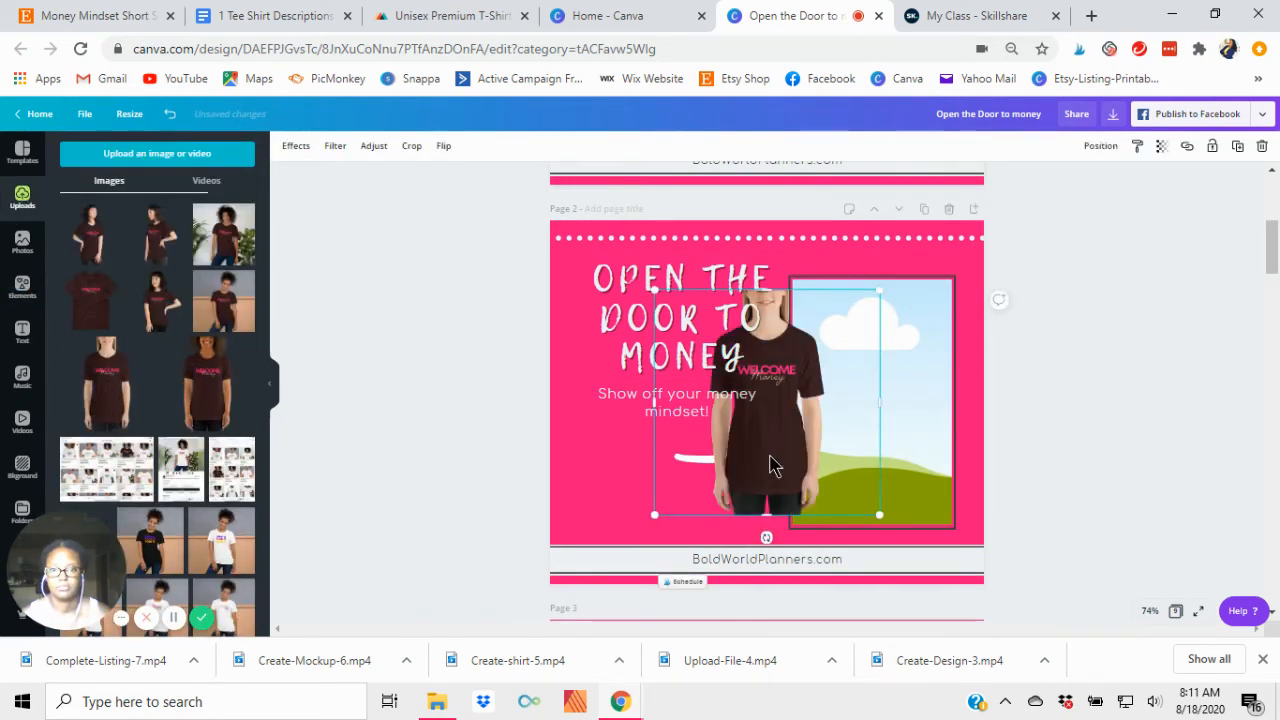
{"action": "left_click_drag", "start_coordinate": [835, 450], "coordinate": [857, 443]}
{"action": "left_click", "coordinate": [1248, 472]}
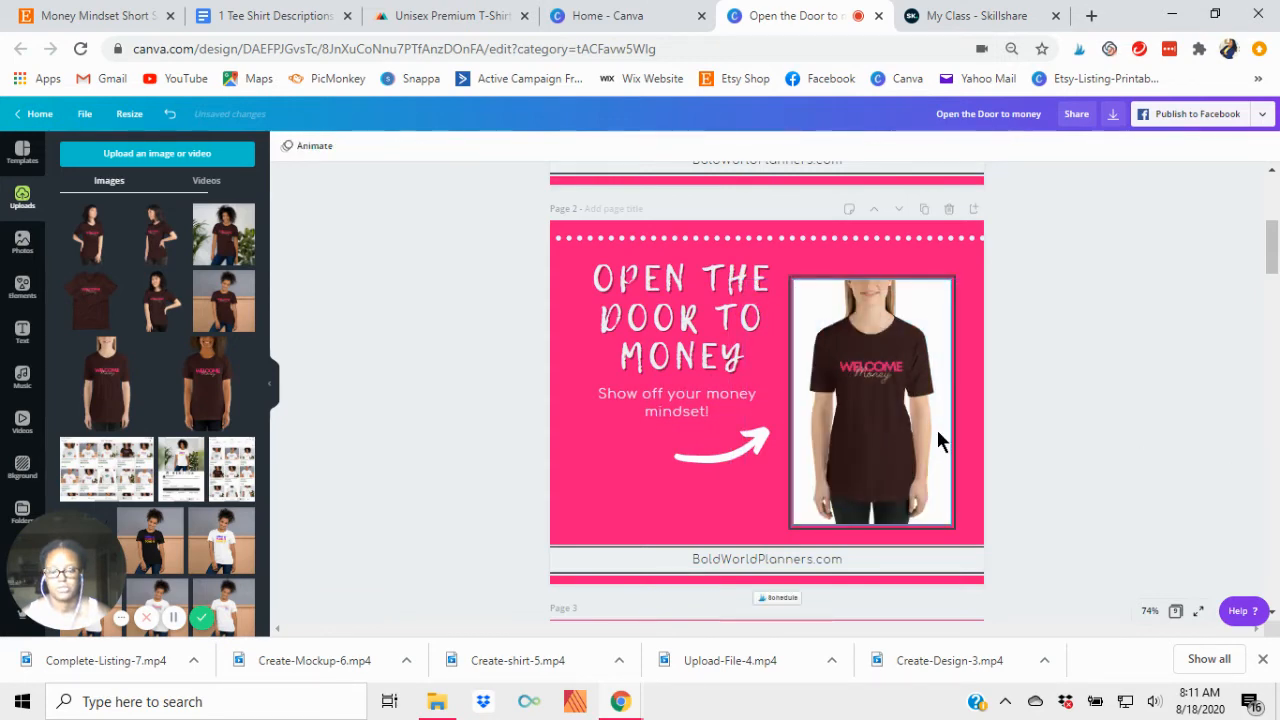
Fill page 3's empty frame with the uploaded mockup of the smiling model against the gray and tan wall
{"action": "scroll", "coordinate": [940, 435], "scroll_direction": "down", "scroll_amount": 5}
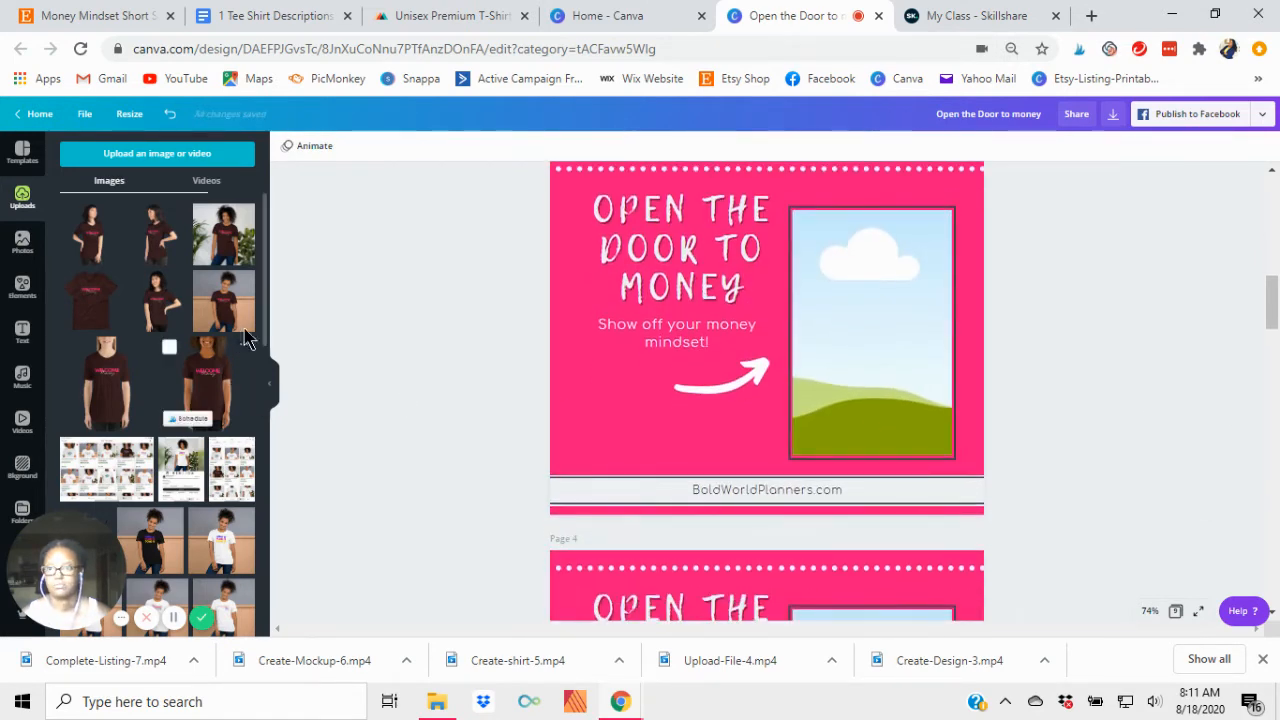
{"action": "left_click_drag", "start_coordinate": [226, 305], "coordinate": [767, 332]}
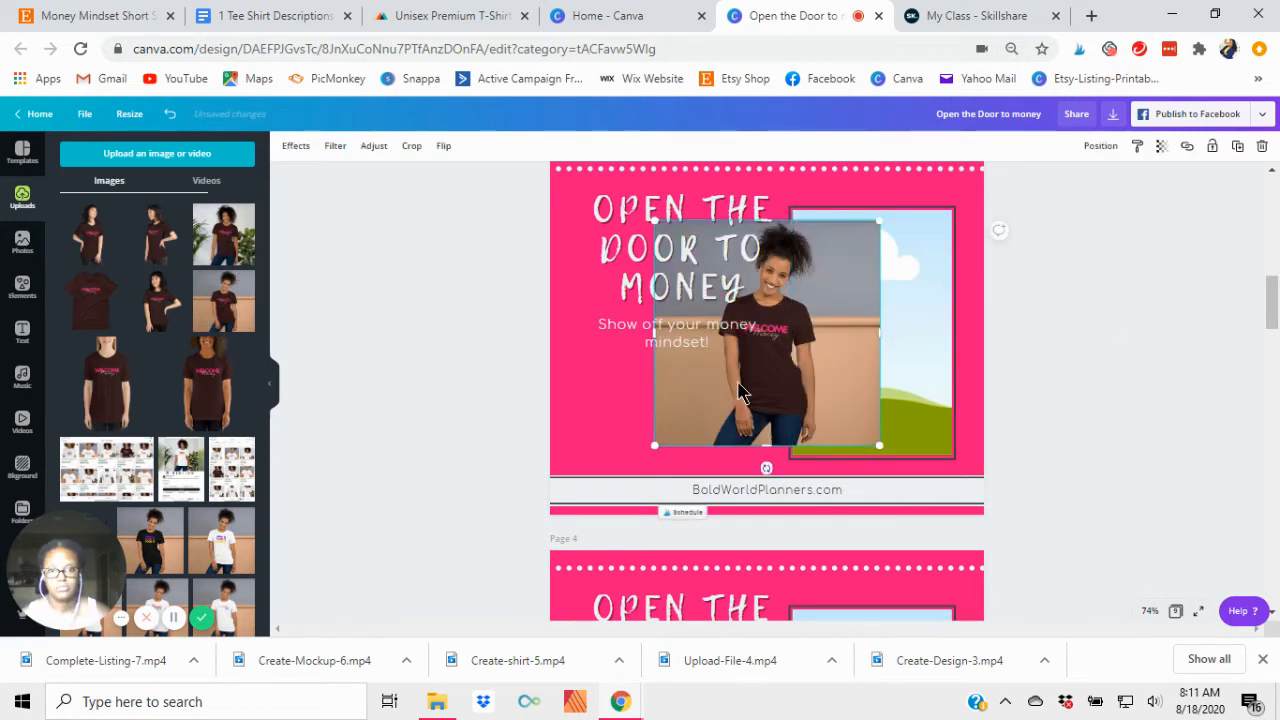
{"action": "left_click_drag", "start_coordinate": [780, 398], "coordinate": [814, 386]}
{"action": "left_click", "coordinate": [1026, 396]}
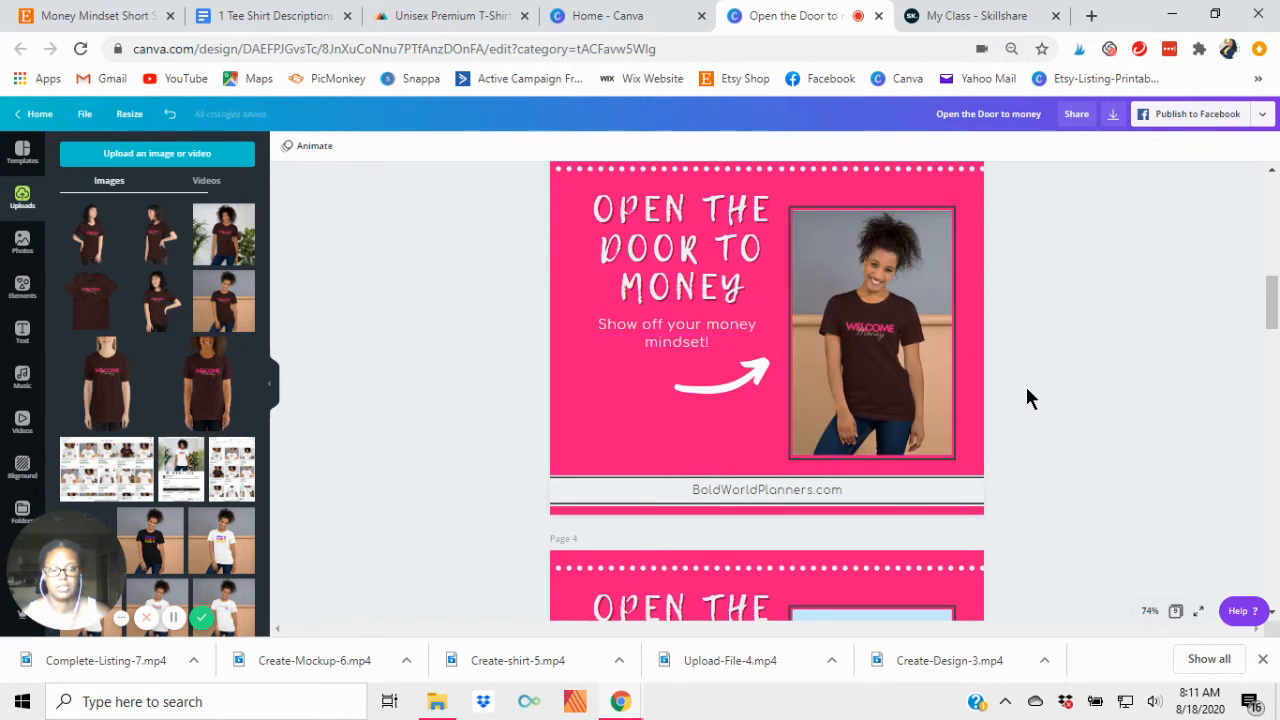
Move page 3's photo aside, delete the white rectangle behind it, and return the photo to its outlined border
{"action": "left_click_drag", "start_coordinate": [890, 360], "coordinate": [900, 392]}
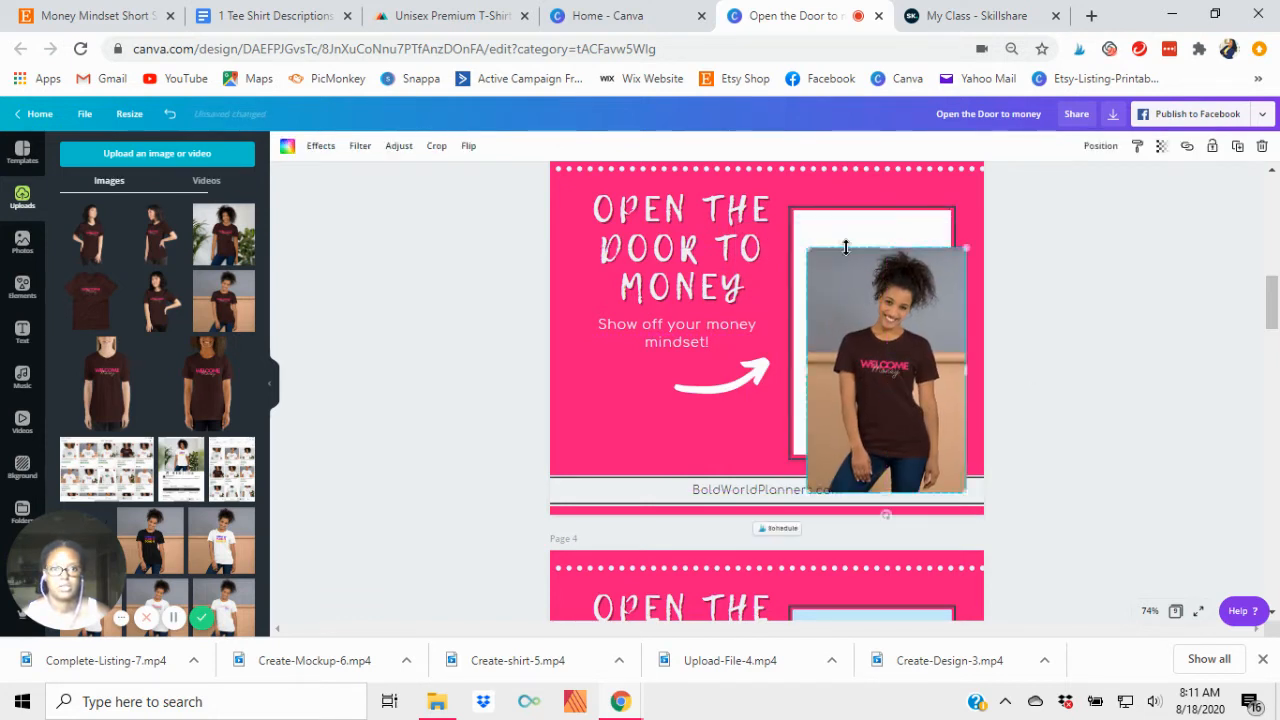
{"action": "key", "text": "Delete"}
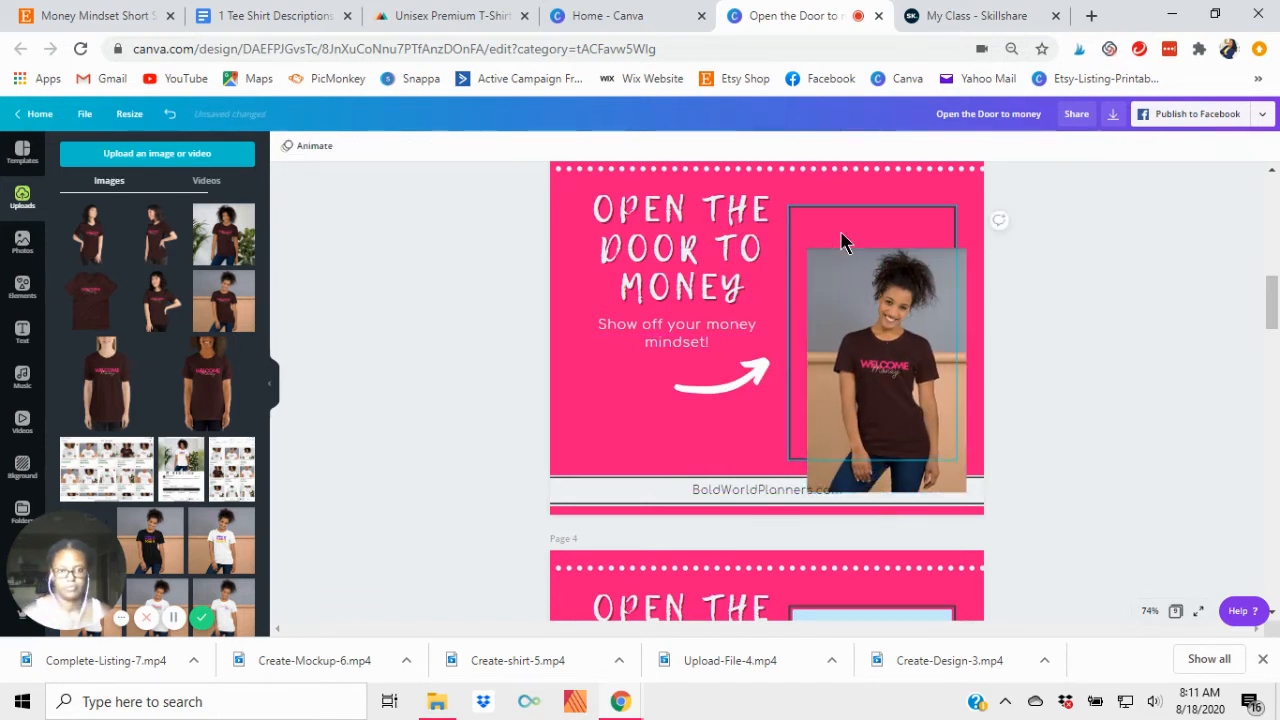
{"action": "left_click_drag", "start_coordinate": [869, 329], "coordinate": [856, 281]}
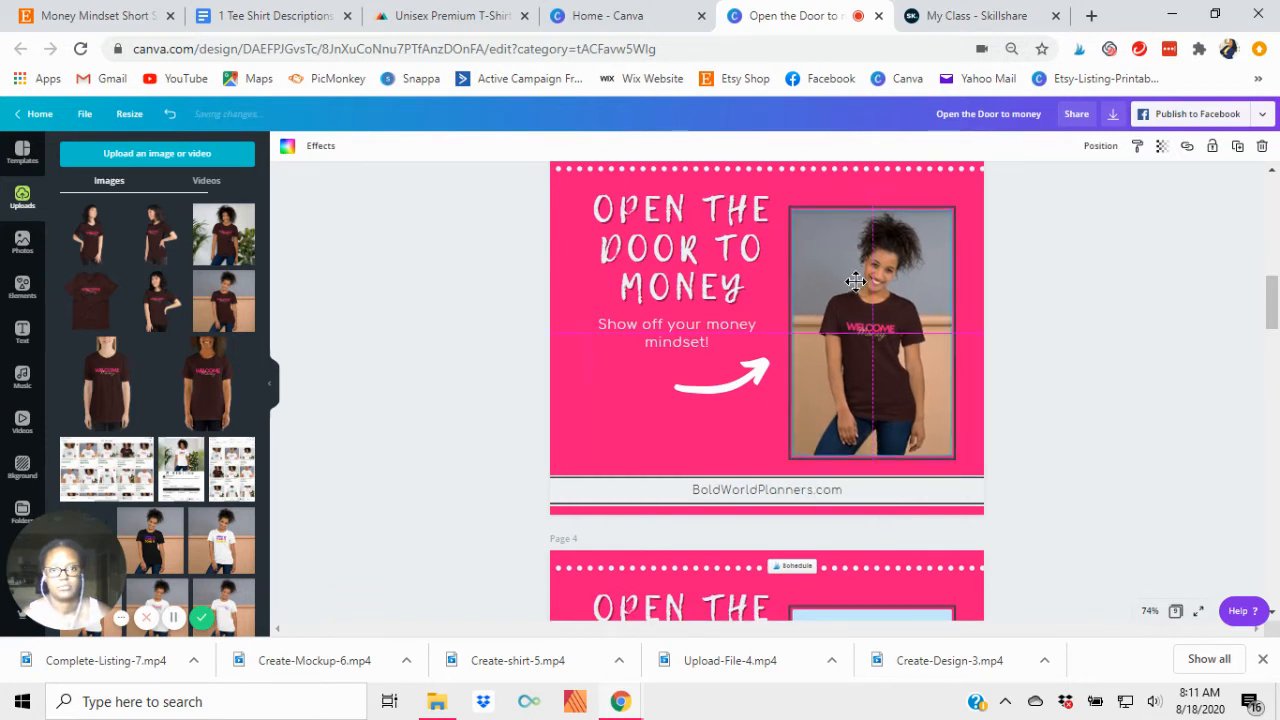
{"action": "left_click", "coordinate": [356, 392]}
Fill page 4's empty frame with the uploaded mockup of the dark-haired model facing forward with one hand on her hip
{"action": "scroll", "coordinate": [601, 462], "scroll_direction": "down", "scroll_amount": 2}
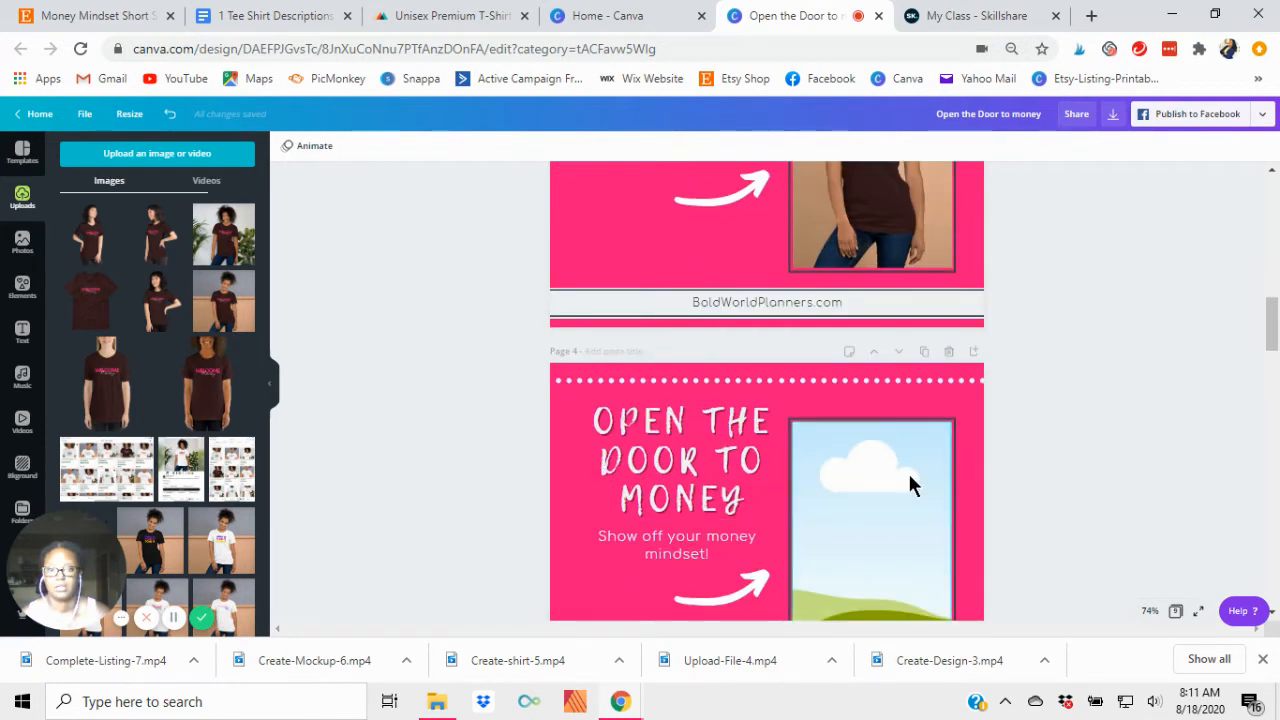
{"action": "scroll", "coordinate": [908, 471], "scroll_direction": "down", "scroll_amount": 3}
{"action": "left_click_drag", "start_coordinate": [163, 308], "coordinate": [845, 296]}
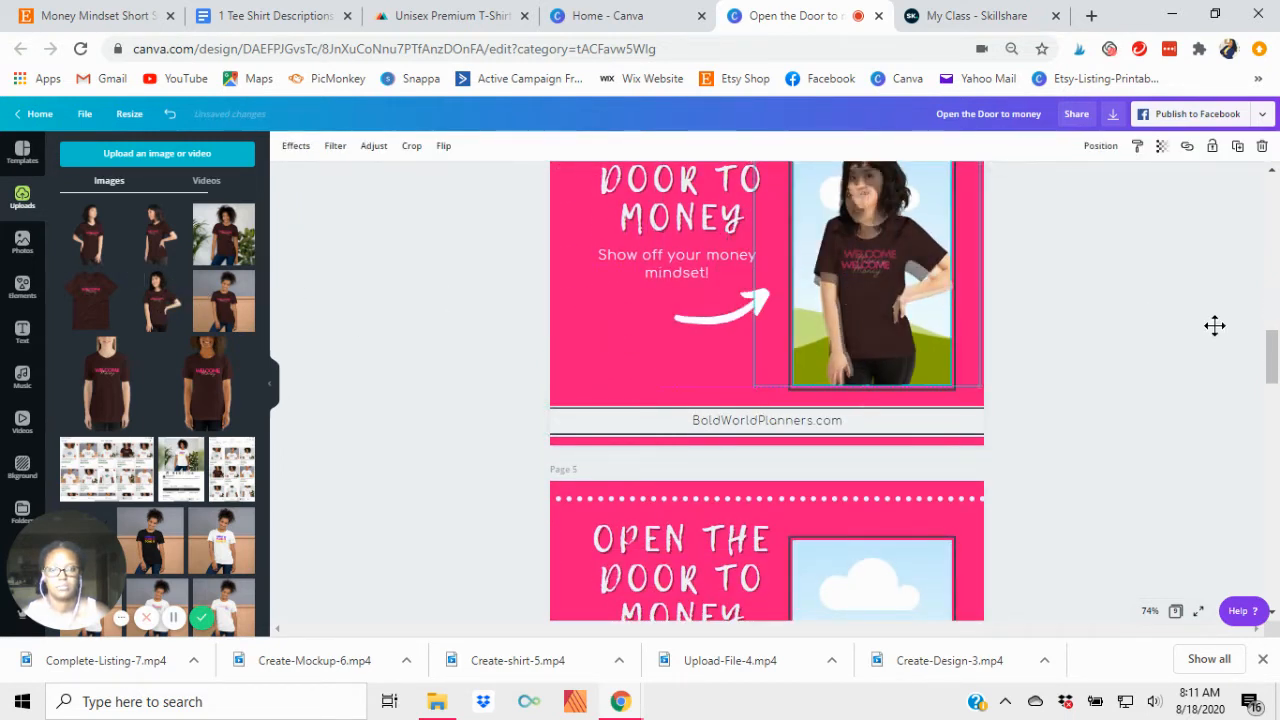
{"action": "left_click", "coordinate": [1155, 470]}
Fill page 5's empty frame with the uploaded flat T-shirt mockup without a model
{"action": "scroll", "coordinate": [1155, 472], "scroll_direction": "up", "scroll_amount": 1}
{"action": "scroll", "coordinate": [1155, 482], "scroll_direction": "down", "scroll_amount": 5}
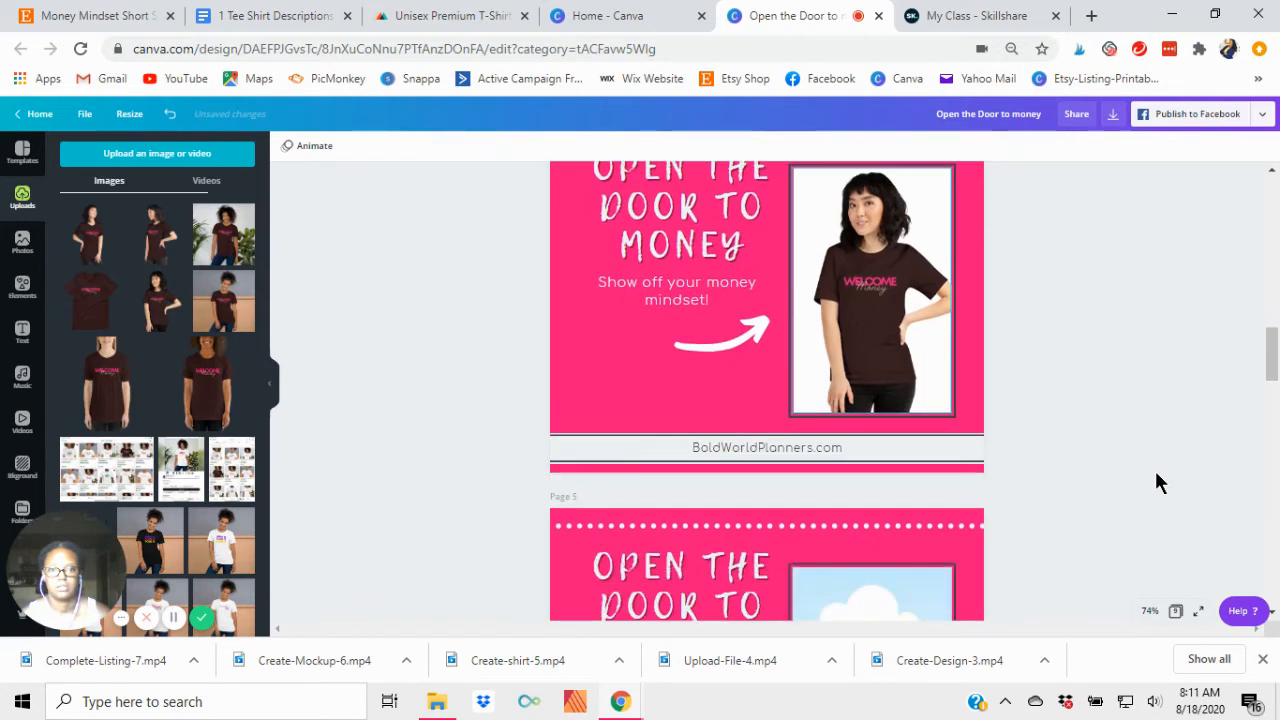
{"action": "scroll", "coordinate": [1155, 478], "scroll_direction": "up", "scroll_amount": 2}
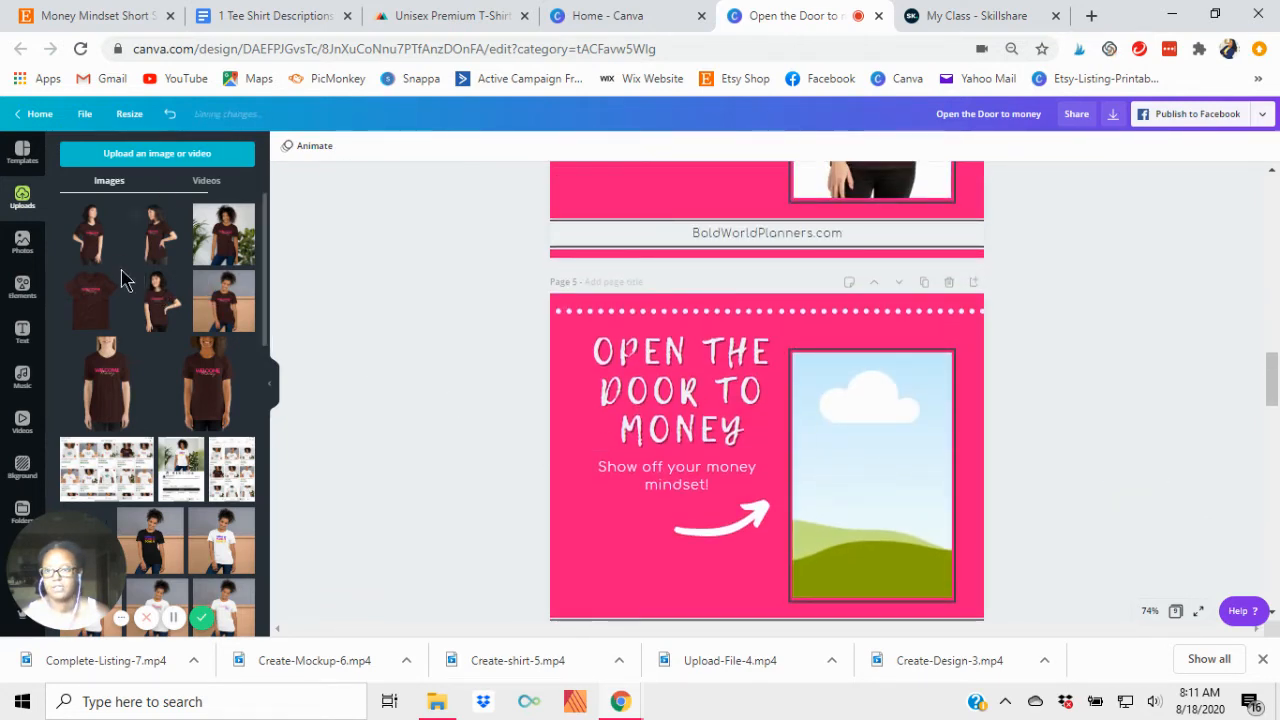
{"action": "left_click_drag", "start_coordinate": [90, 298], "coordinate": [849, 517]}
{"action": "left_click", "coordinate": [1117, 494]}
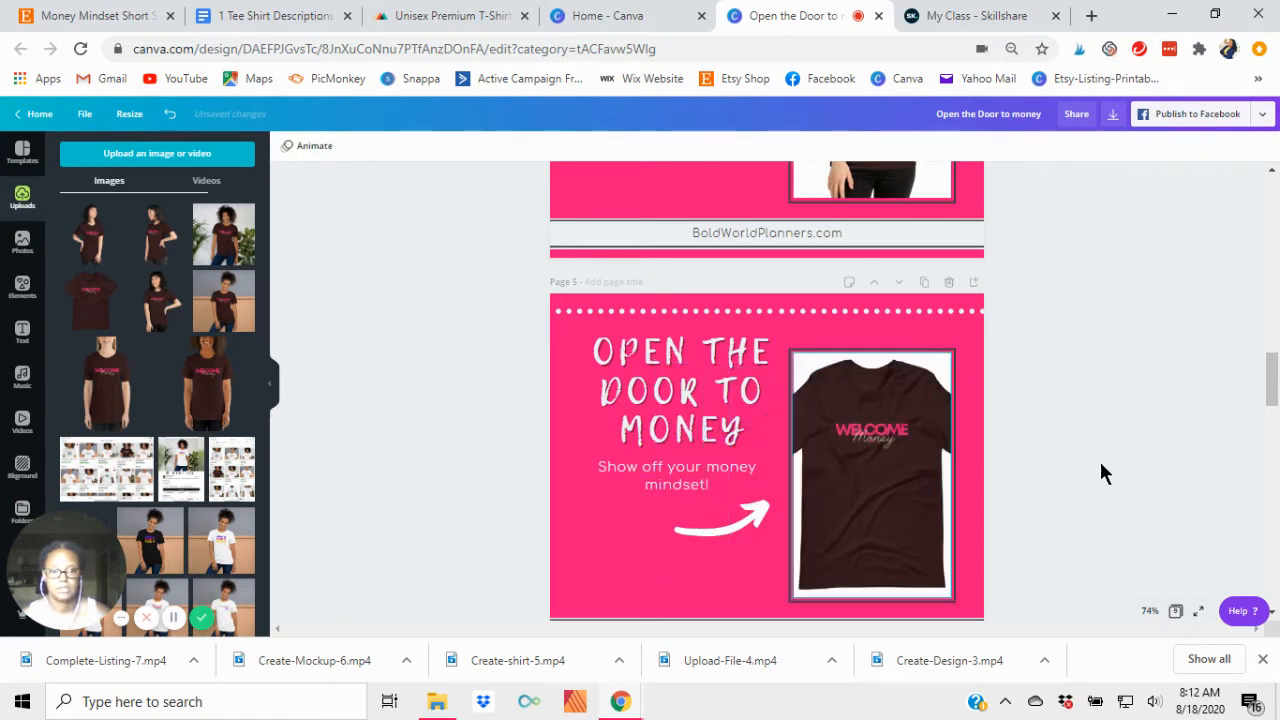
Move page 6's empty frame aside, delete the white rectangle behind it, and return the frame to its outlined border
{"action": "scroll", "coordinate": [1109, 463], "scroll_direction": "down", "scroll_amount": 3}
{"action": "scroll", "coordinate": [1109, 463], "scroll_direction": "down", "scroll_amount": 3}
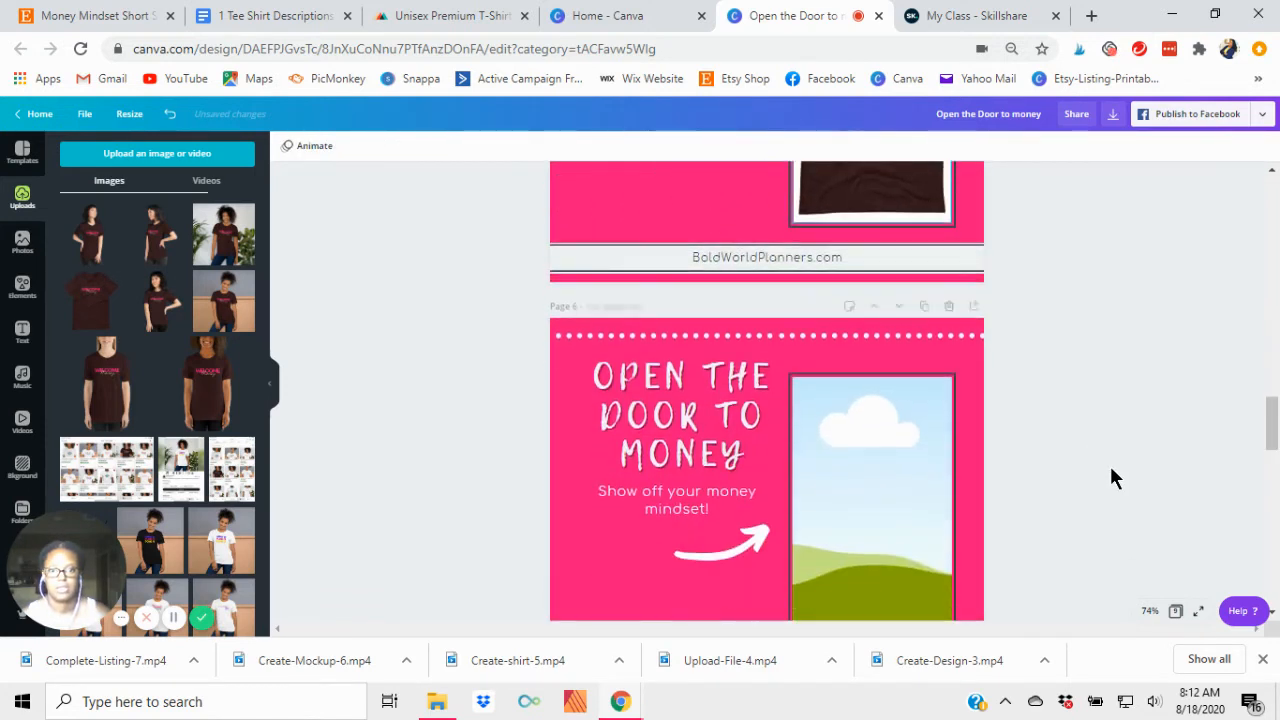
{"action": "left_click", "coordinate": [880, 425]}
{"action": "left_click_drag", "start_coordinate": [880, 425], "coordinate": [806, 445]}
{"action": "left_click", "coordinate": [915, 412]}
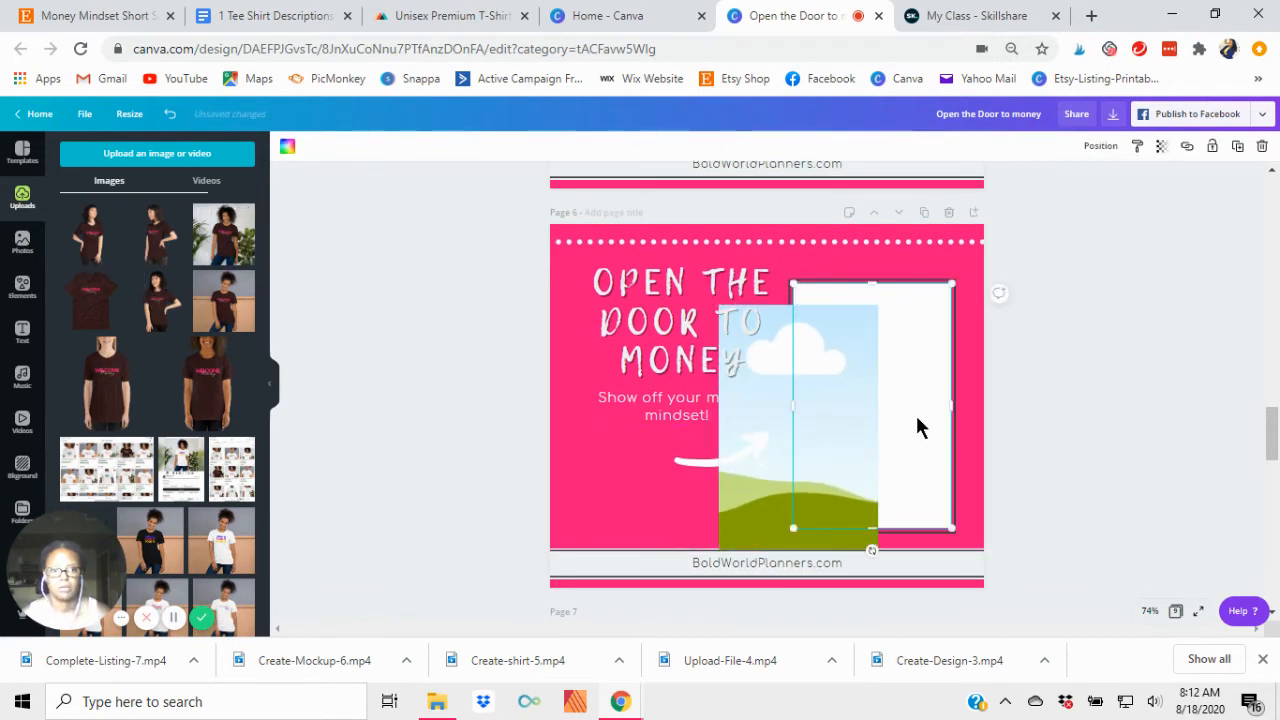
{"action": "key", "text": "Delete"}
{"action": "left_click_drag", "start_coordinate": [752, 505], "coordinate": [821, 475]}
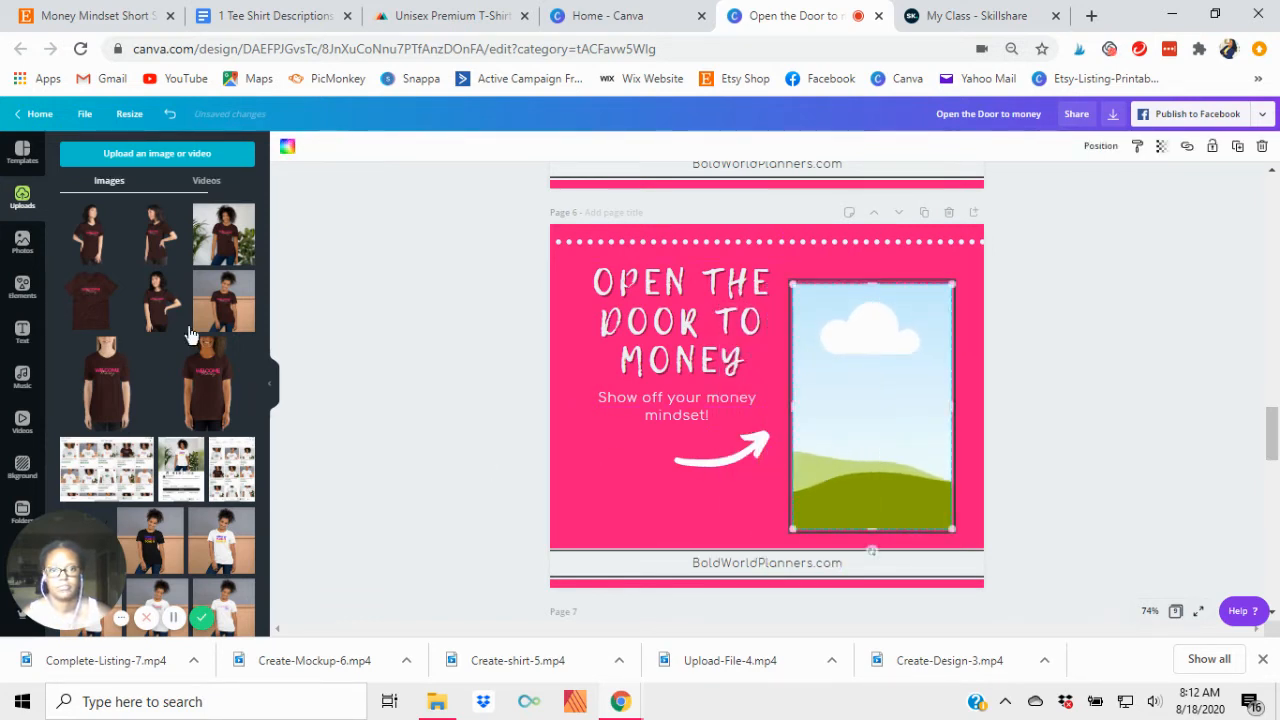
Fill page 6's empty frame with the uploaded mockup of the curly-haired model standing in front of plants
{"action": "left_click", "coordinate": [427, 385]}
{"action": "left_click", "coordinate": [240, 250]}
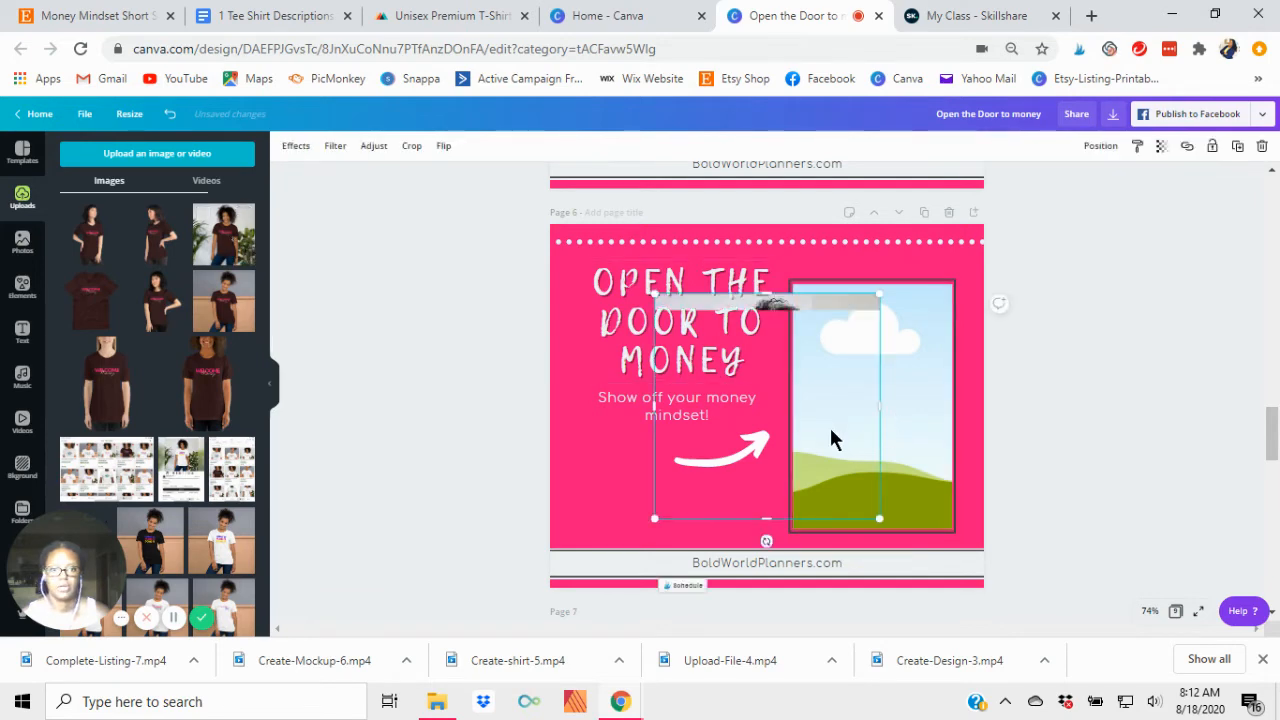
{"action": "left_click_drag", "start_coordinate": [858, 440], "coordinate": [858, 438]}
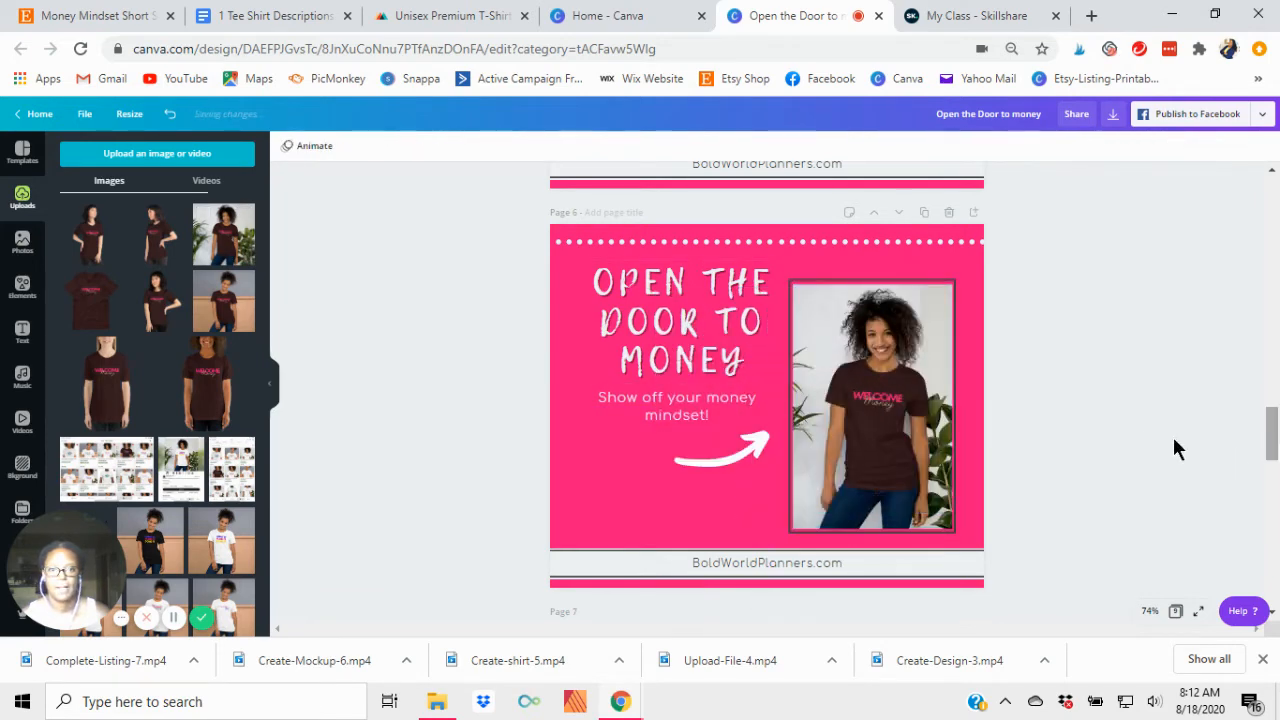
Fill page 7's empty frame with the uploaded mockup of the dark-haired model turned toward the left
{"action": "scroll", "coordinate": [1145, 443], "scroll_direction": "down", "scroll_amount": 4}
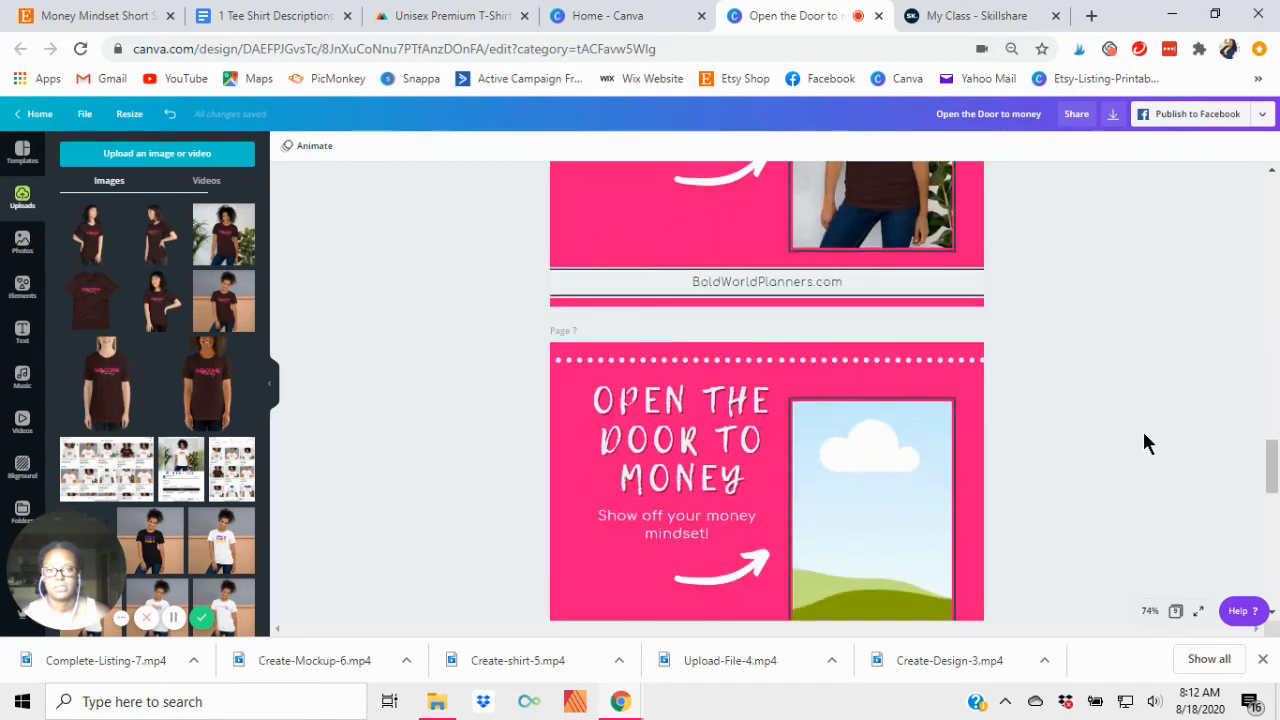
{"action": "left_click", "coordinate": [166, 246]}
{"action": "left_click_drag", "start_coordinate": [758, 481], "coordinate": [863, 460]}
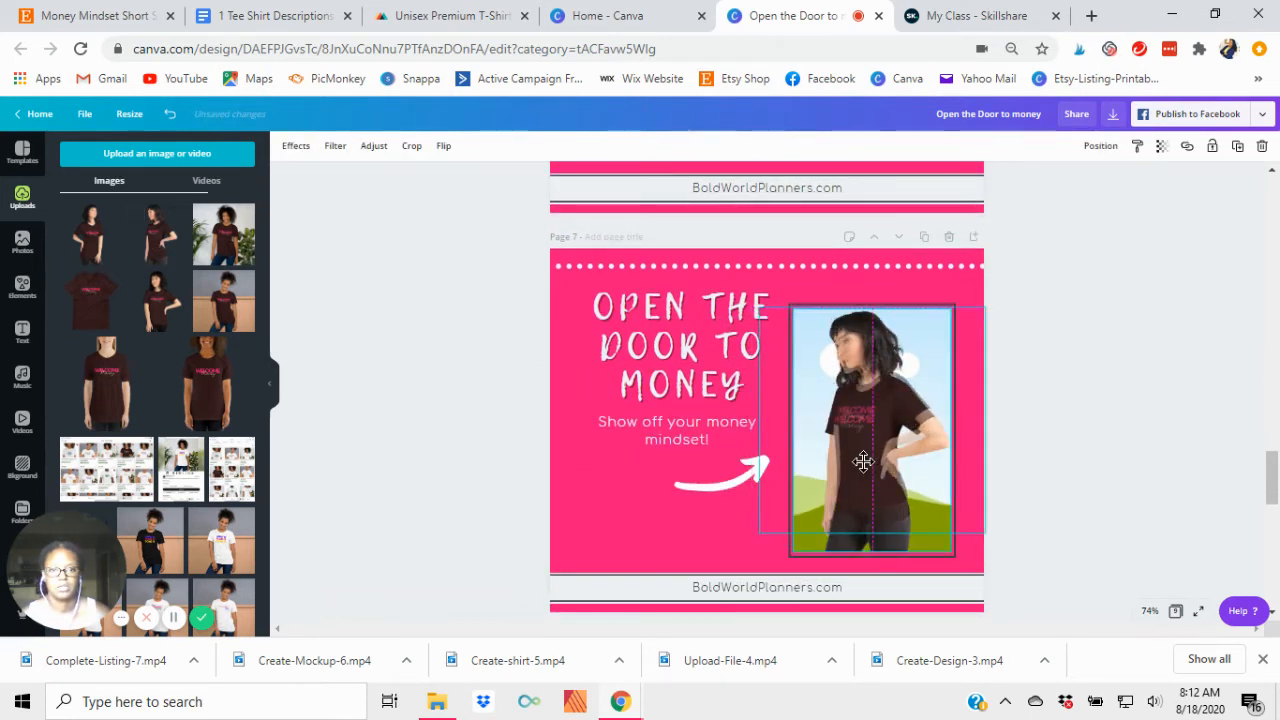
Fill page 8's empty frame with the uploaded mockup of the dark-haired model looking right, and check the closing "Buy Now at" page
{"action": "scroll", "coordinate": [1084, 425], "scroll_direction": "down", "scroll_amount": 4}
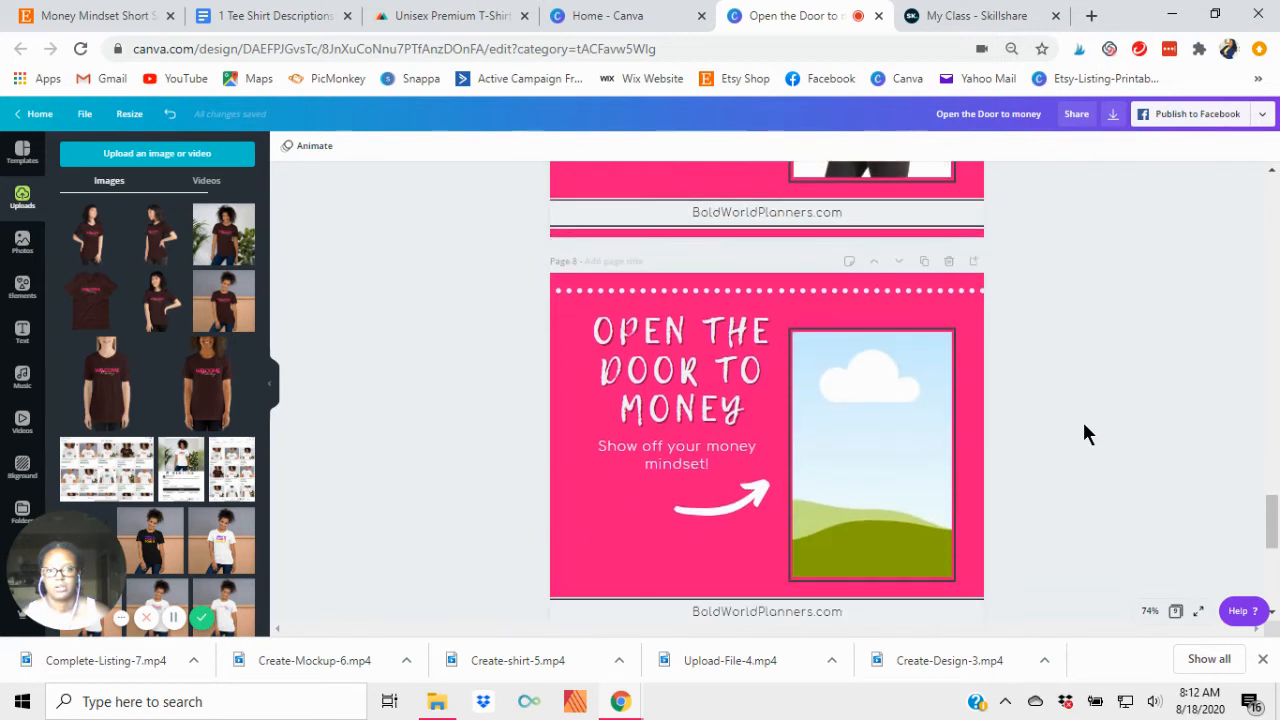
{"action": "left_click_drag", "start_coordinate": [95, 240], "coordinate": [850, 506]}
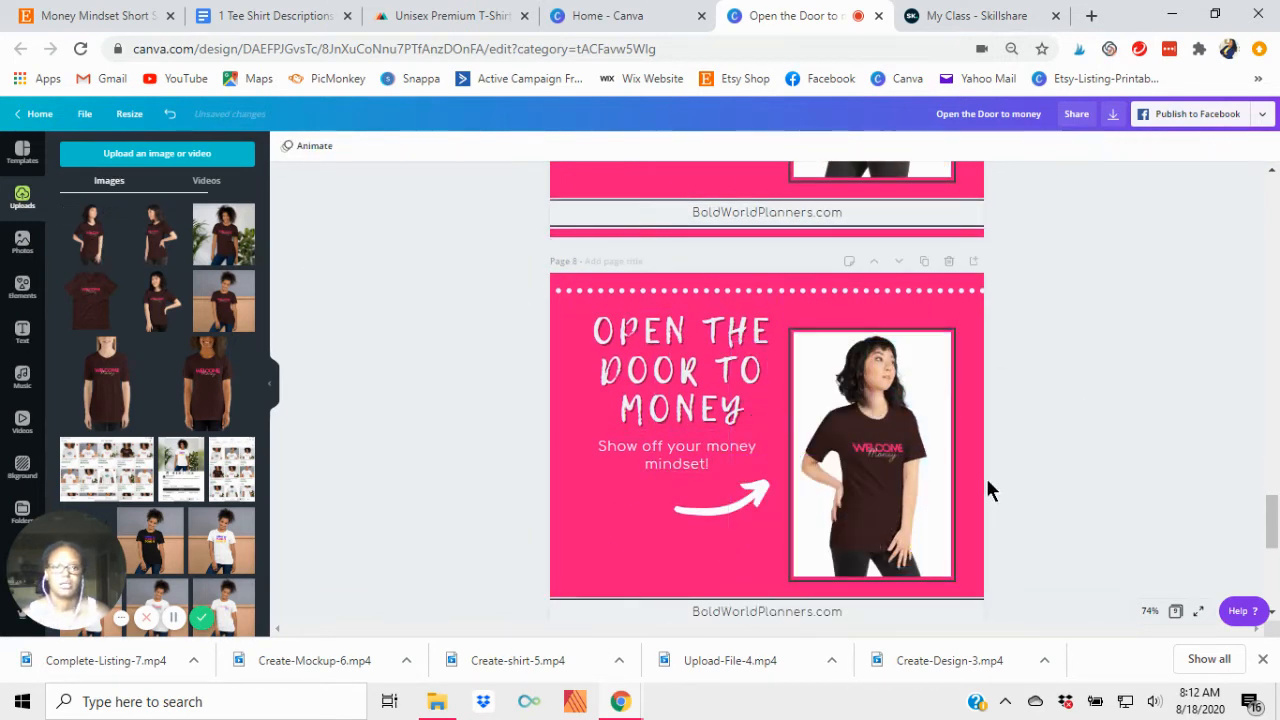
{"action": "scroll", "coordinate": [1133, 480], "scroll_direction": "down", "scroll_amount": 5}
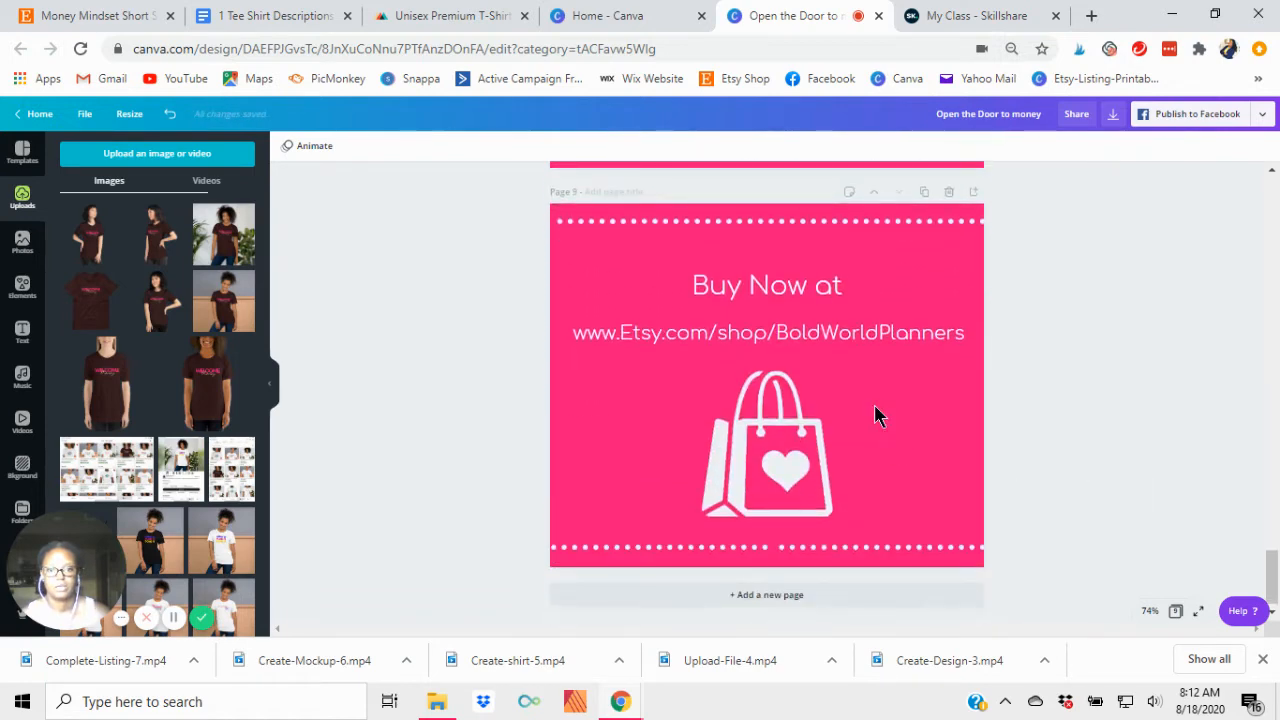
{"action": "scroll", "coordinate": [1071, 457], "scroll_direction": "down", "scroll_amount": 1}
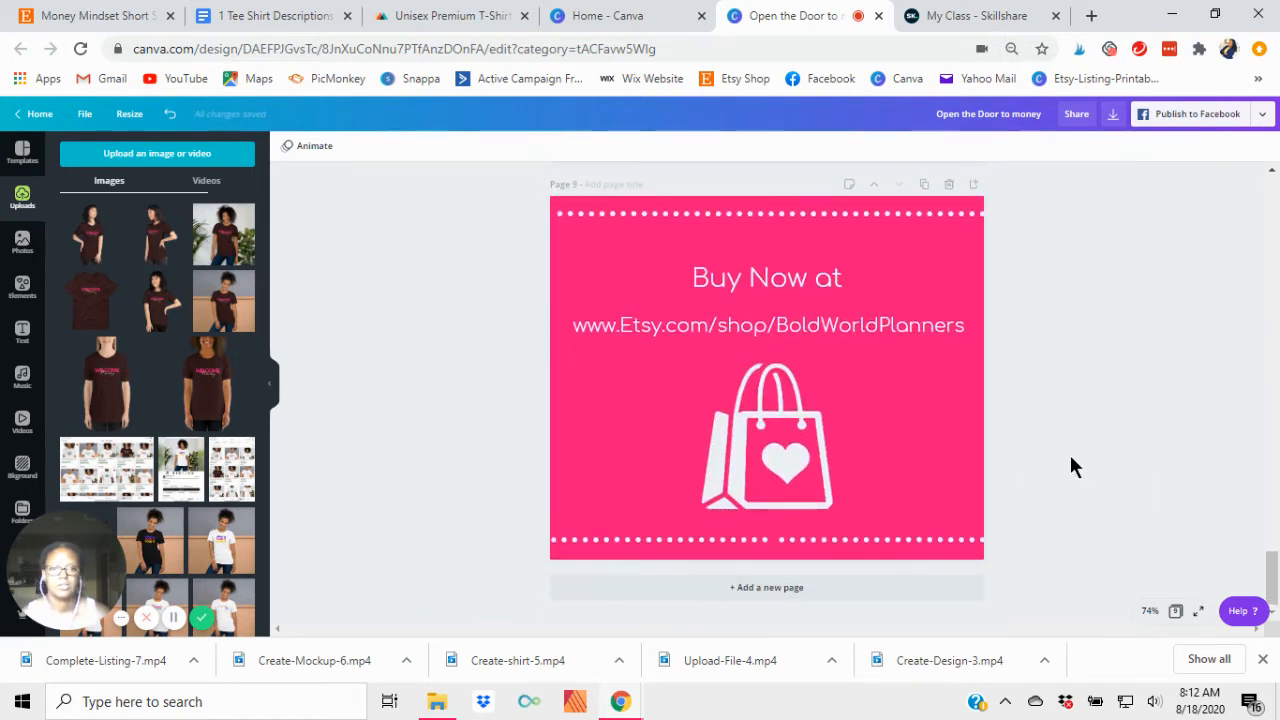
In the page overview, move the left-turned model's page to second position and the gray and tan wall page to first
{"action": "left_click", "coordinate": [1175, 611]}
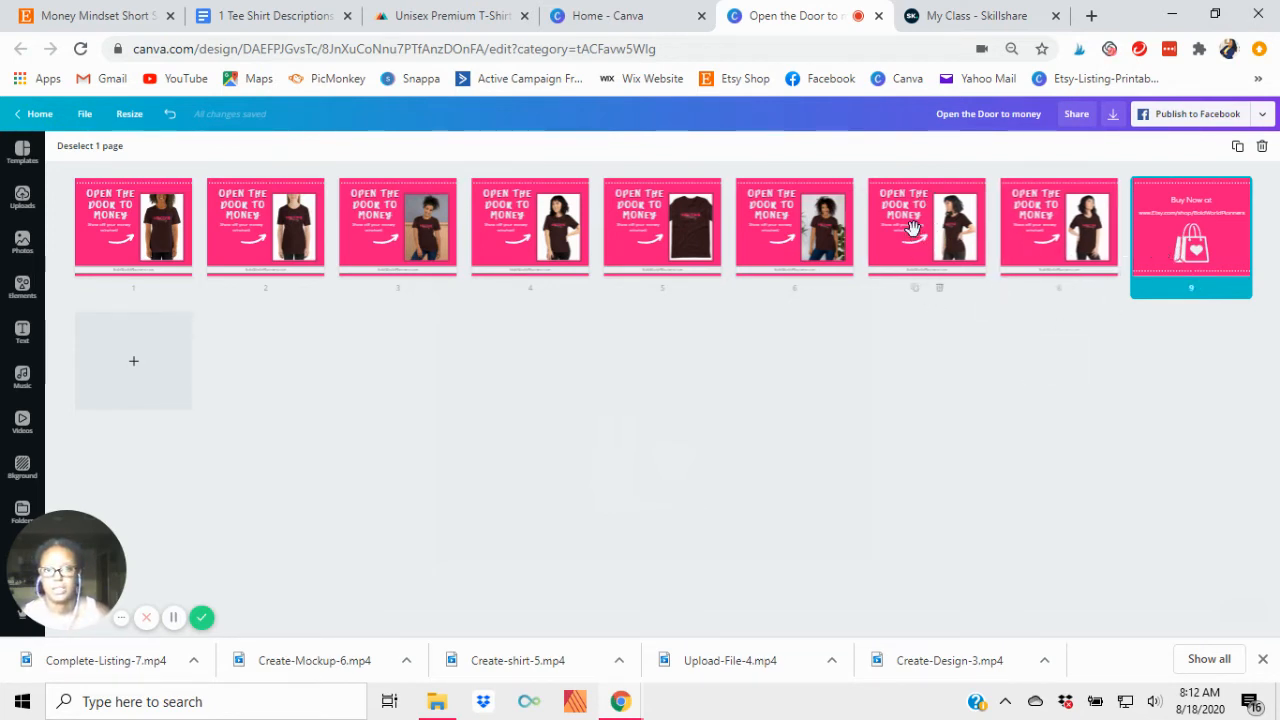
{"action": "left_click_drag", "start_coordinate": [912, 228], "coordinate": [188, 226]}
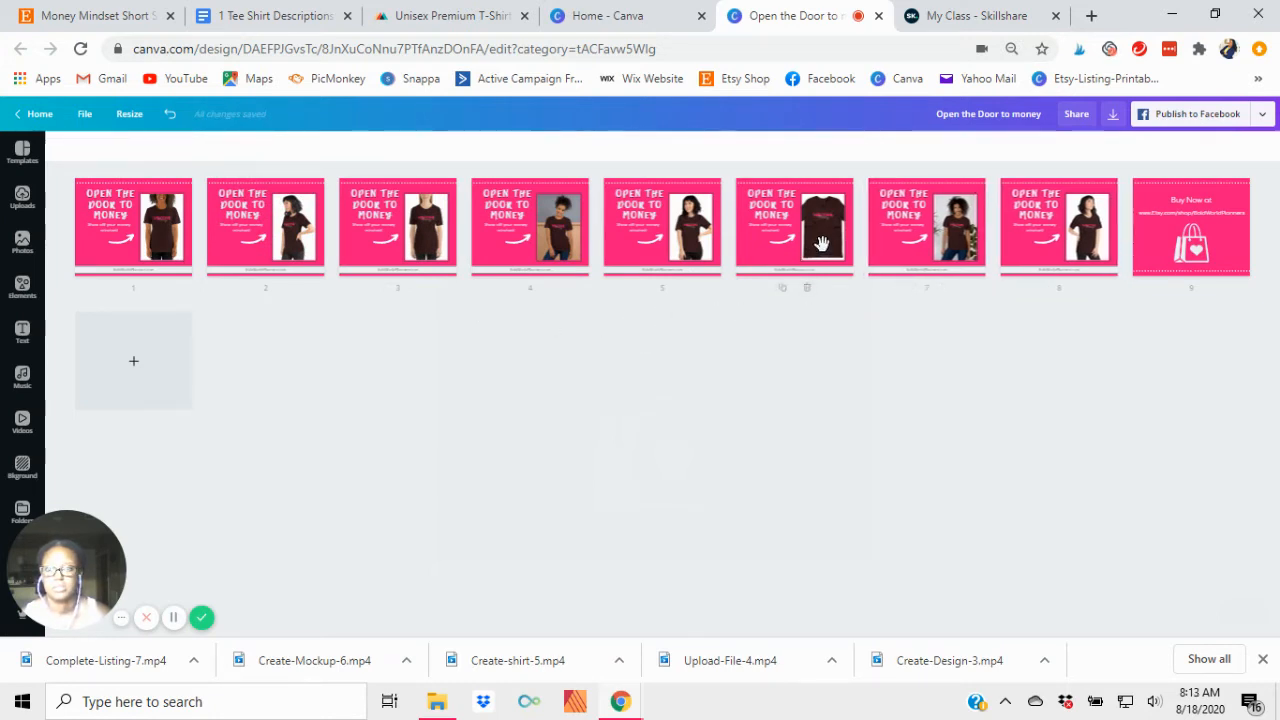
{"action": "left_click_drag", "start_coordinate": [546, 231], "coordinate": [90, 240]}
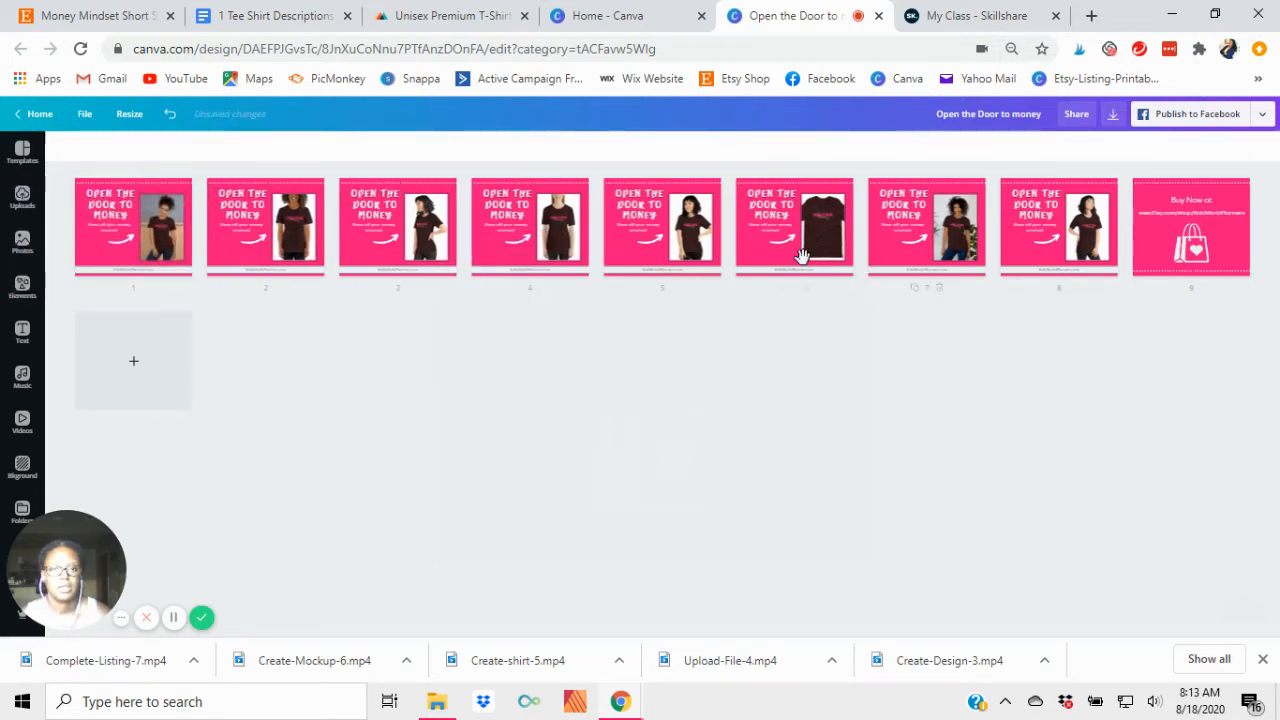
Move the flat T-shirt page to eighth position, just before the closing page, and the plant-background page to fifth
{"action": "left_click_drag", "start_coordinate": [817, 262], "coordinate": [1119, 250]}
{"action": "mouse_move", "coordinate": [1113, 235]}
{"action": "left_mouse_down"}
{"action": "mouse_move", "coordinate": [1100, 230]}
{"action": "mouse_move", "coordinate": [1110, 240]}
{"action": "left_mouse_up"}
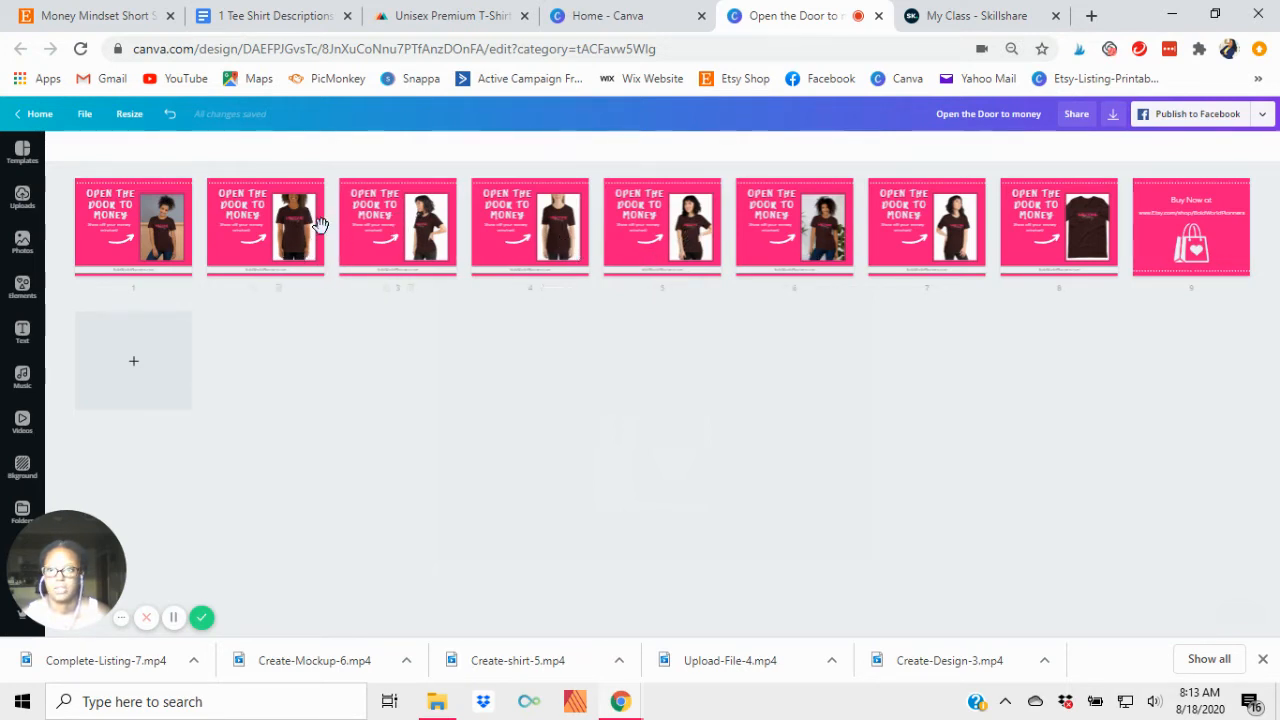
{"action": "mouse_move", "coordinate": [800, 225]}
{"action": "left_mouse_down"}
{"action": "mouse_move", "coordinate": [805, 240]}
{"action": "mouse_move", "coordinate": [700, 332]}
{"action": "mouse_move", "coordinate": [588, 348]}
{"action": "mouse_move", "coordinate": [577, 300]}
{"action": "mouse_move", "coordinate": [616, 230]}
{"action": "left_mouse_up"}
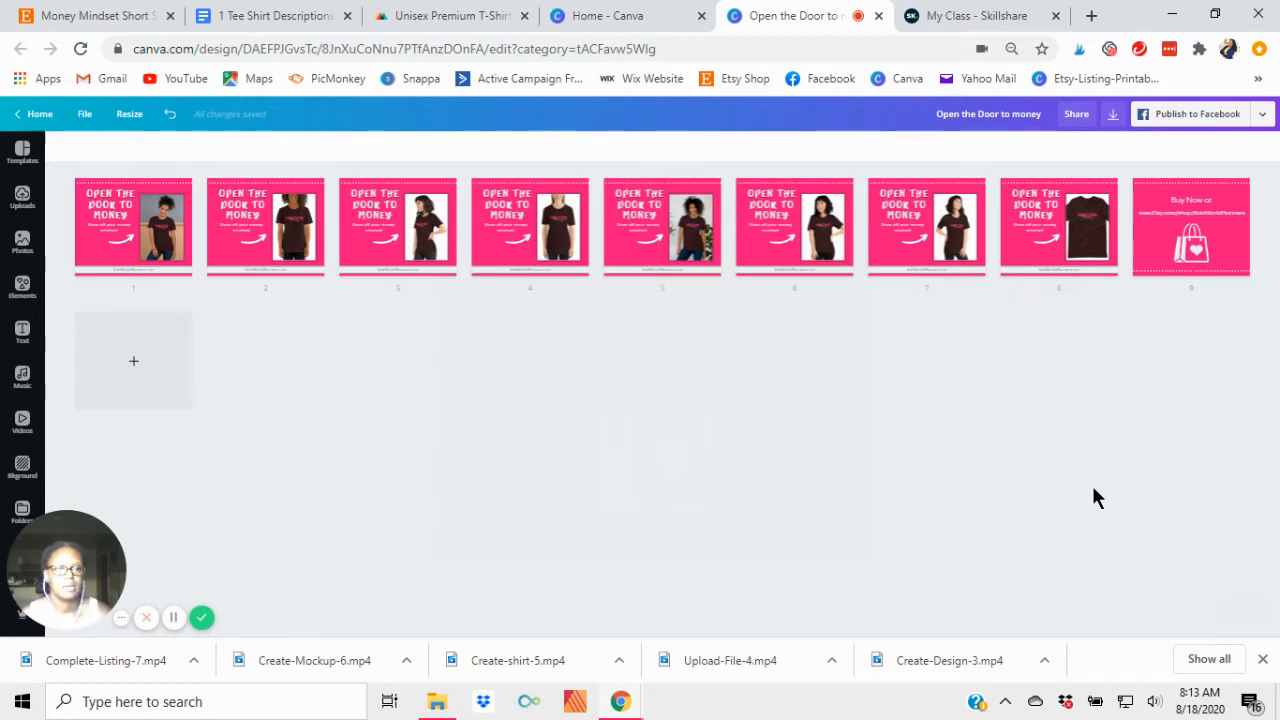
Open page 8 and enlarge the flat T-shirt mockup to fit its frame, with a final width of about 345
{"action": "double_click", "coordinate": [1042, 220]}
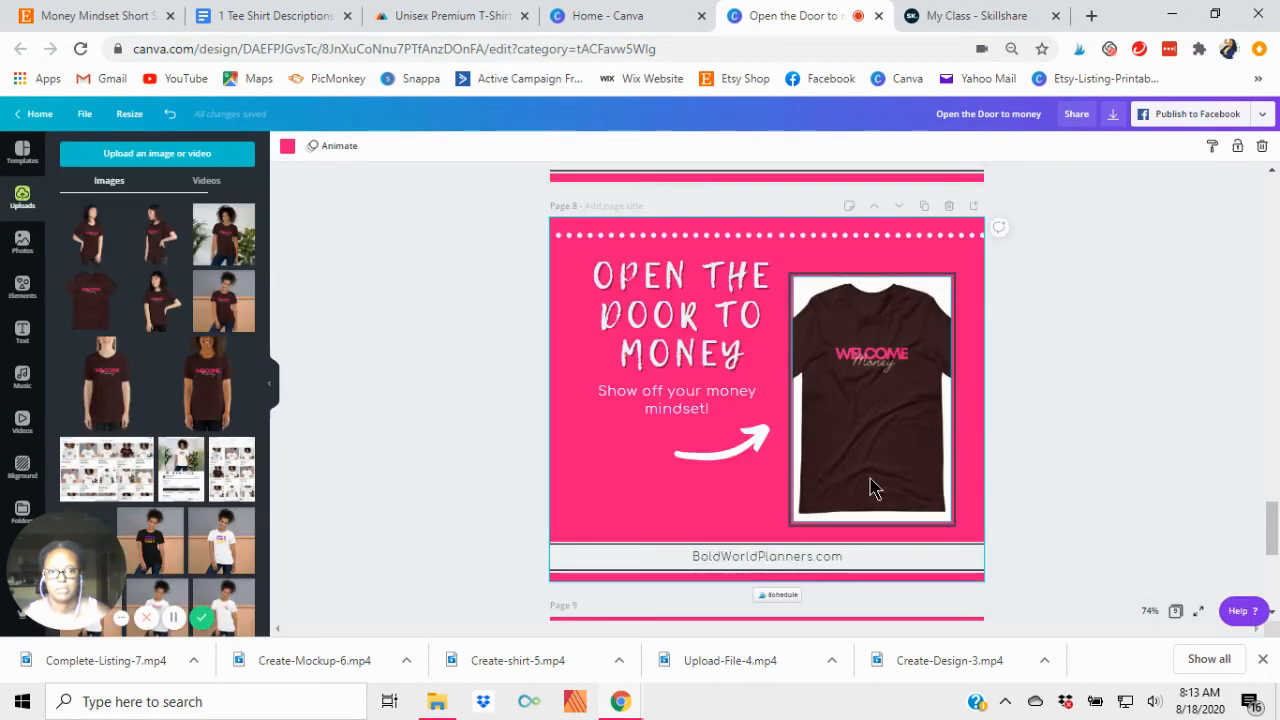
{"action": "left_click", "coordinate": [872, 477]}
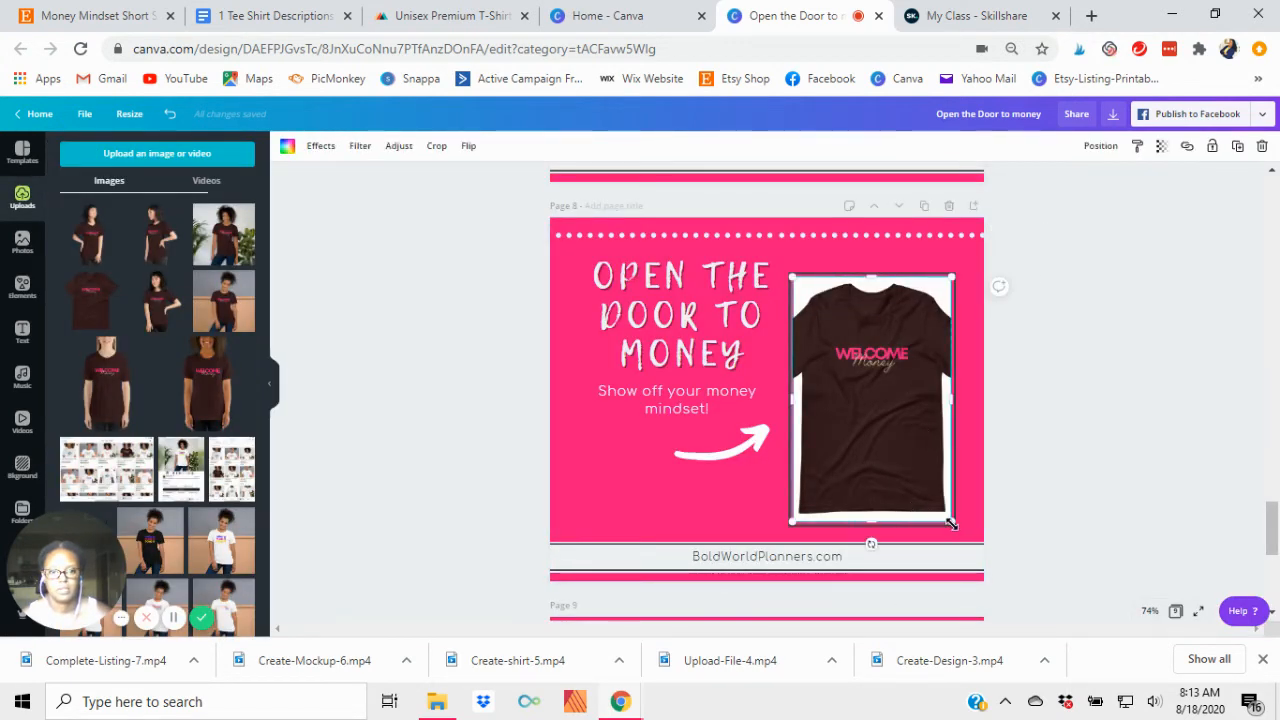
{"action": "left_click_drag", "start_coordinate": [951, 523], "coordinate": [955, 531]}
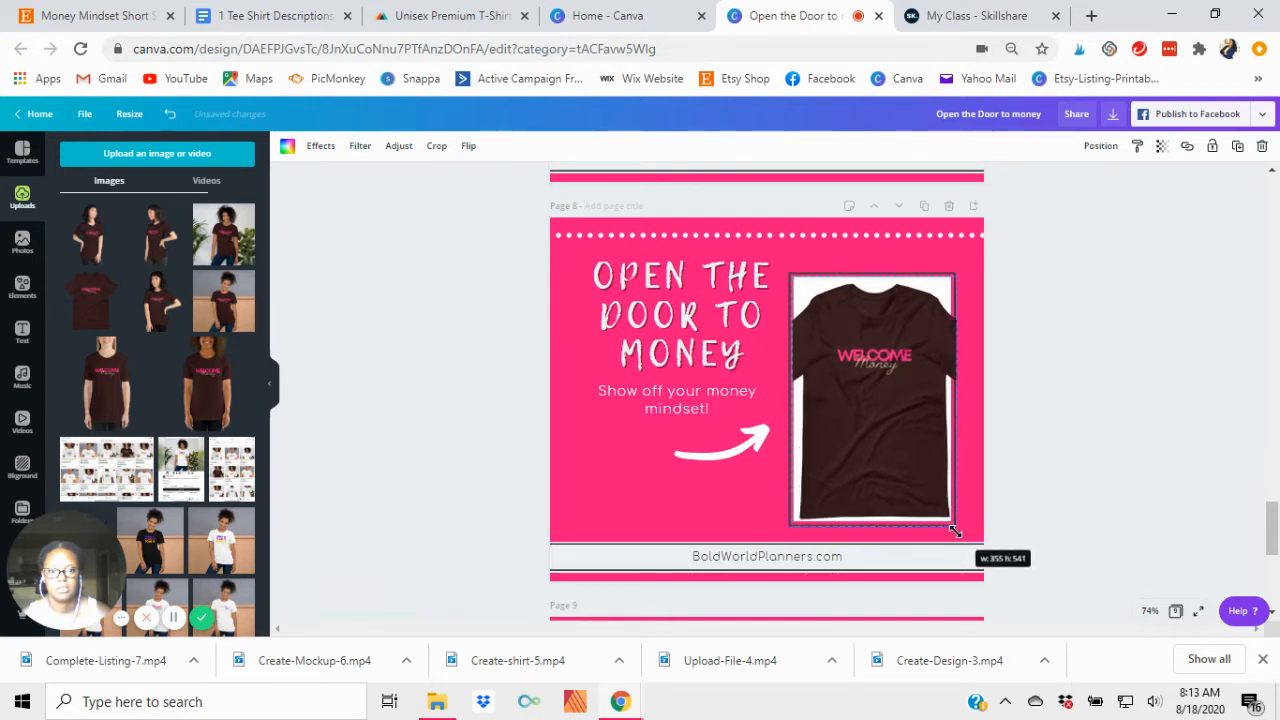
{"action": "left_click", "coordinate": [1117, 463]}
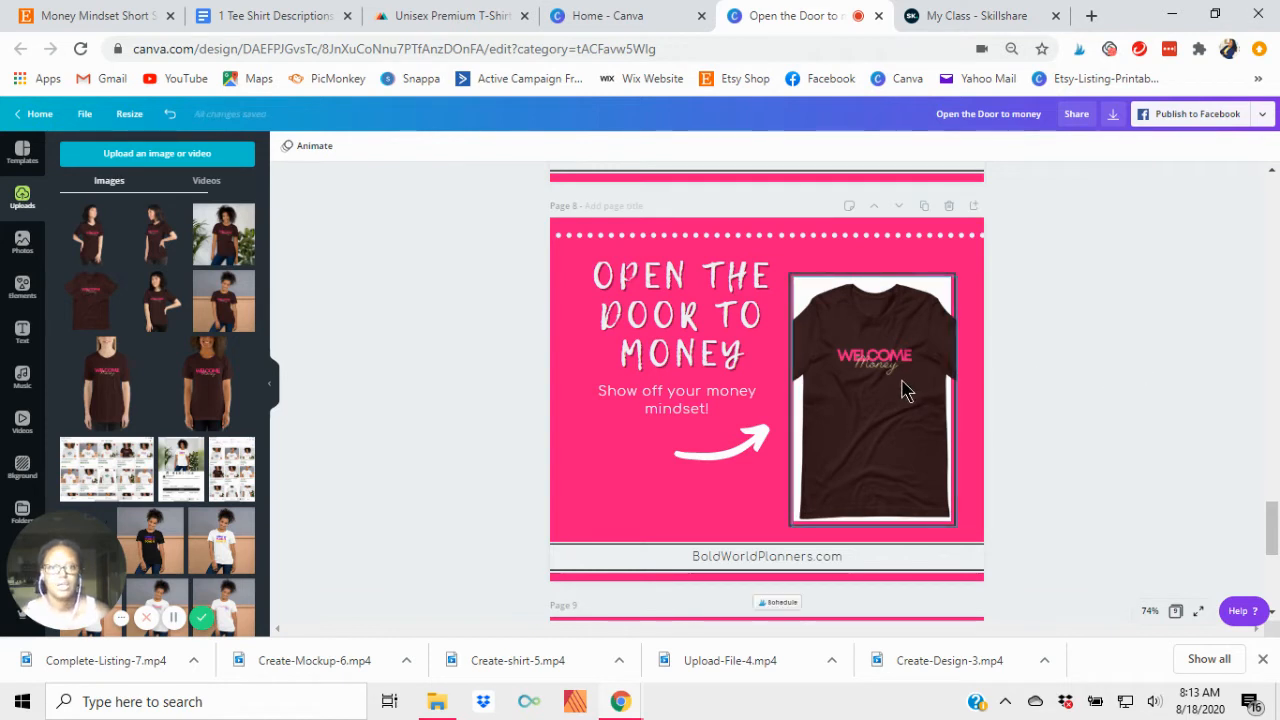
{"action": "left_click", "coordinate": [935, 372]}
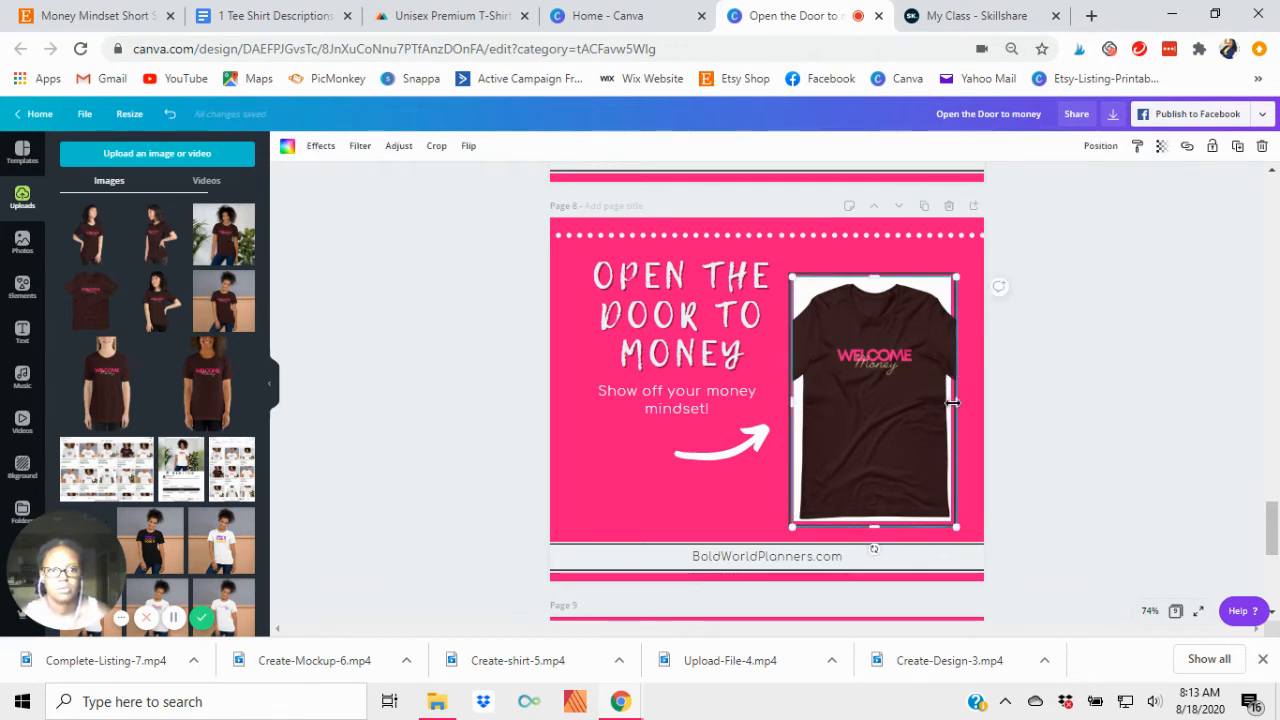
{"action": "left_click_drag", "start_coordinate": [958, 403], "coordinate": [955, 404]}
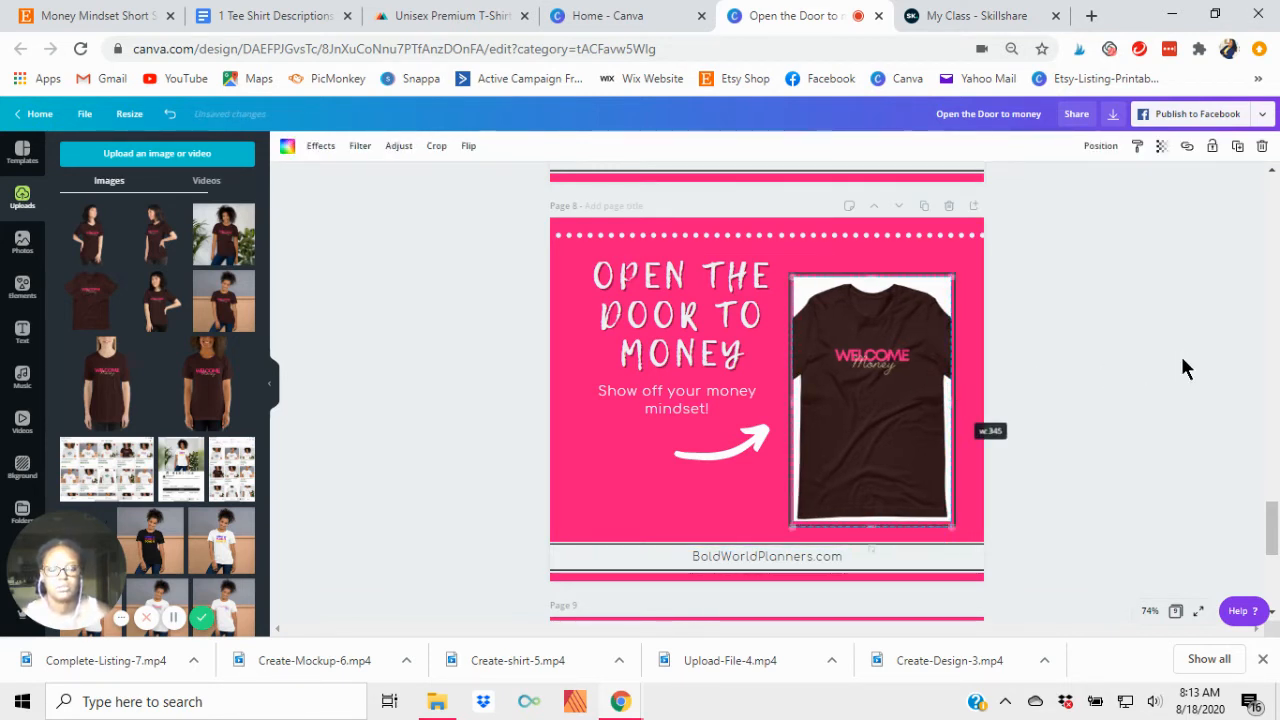
{"action": "left_click", "coordinate": [1180, 352]}
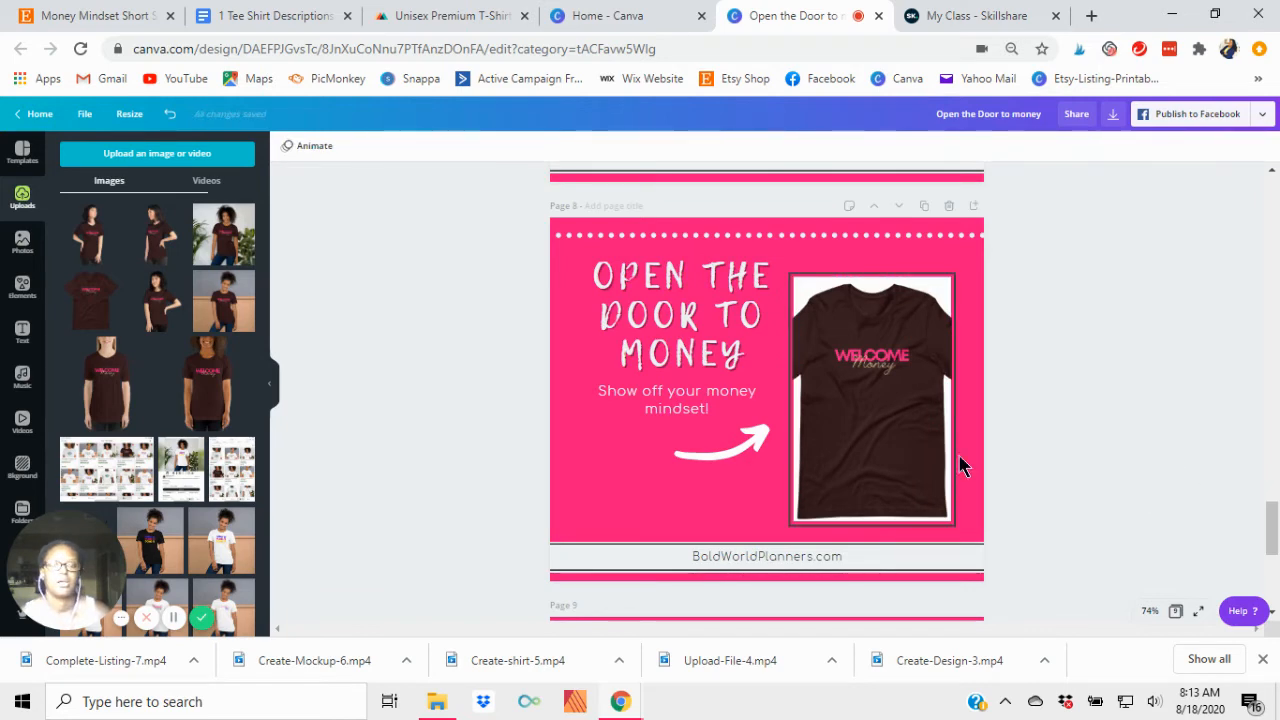
Review the opening pages from page 1 through page 3, checking the mockups and their order
{"action": "scroll", "coordinate": [1093, 494], "scroll_direction": "up", "scroll_amount": 10}
{"action": "scroll", "coordinate": [1091, 497], "scroll_direction": "up", "scroll_amount": 5}
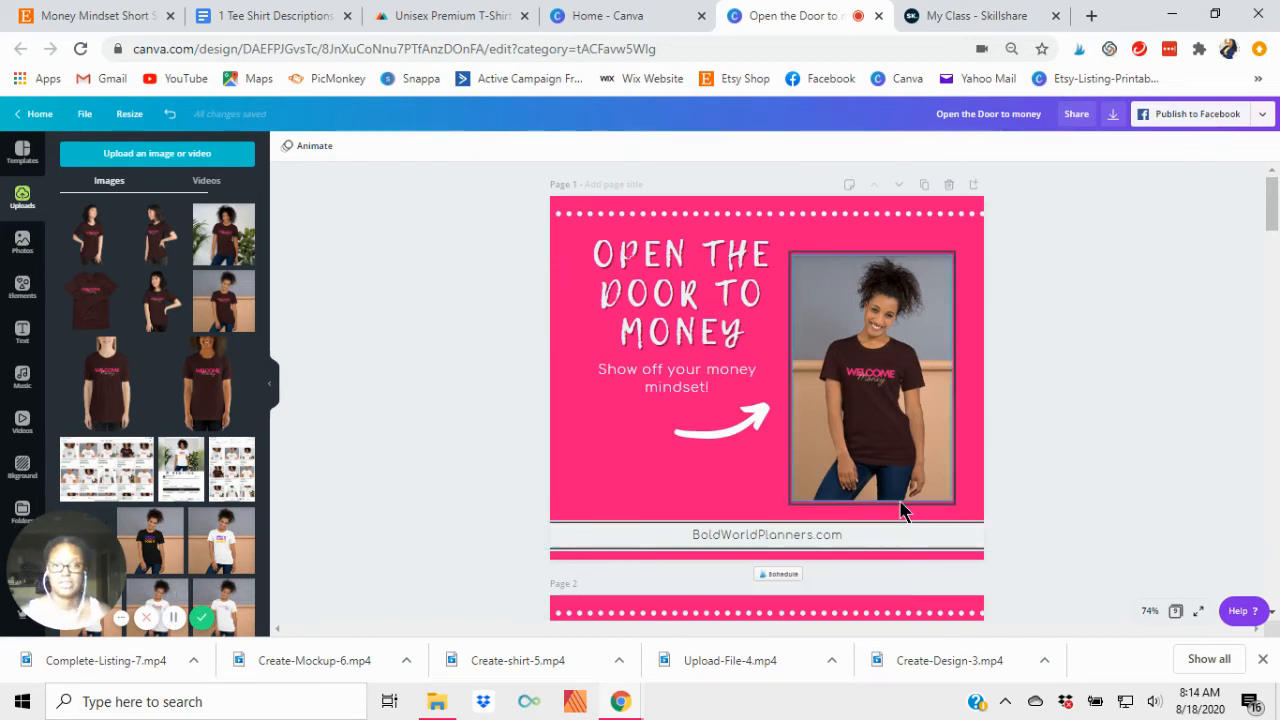
{"action": "scroll", "coordinate": [1190, 218], "scroll_direction": "down", "scroll_amount": 1}
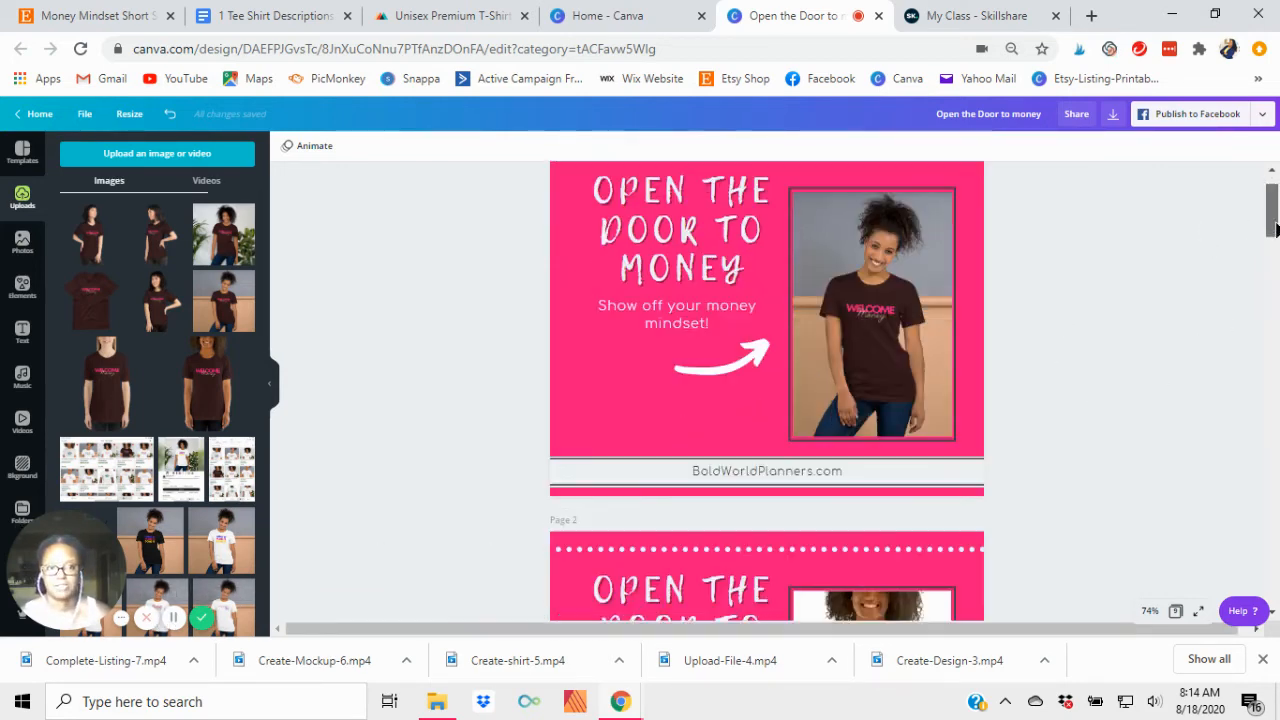
{"action": "scroll", "coordinate": [1185, 212], "scroll_direction": "up", "scroll_amount": 1}
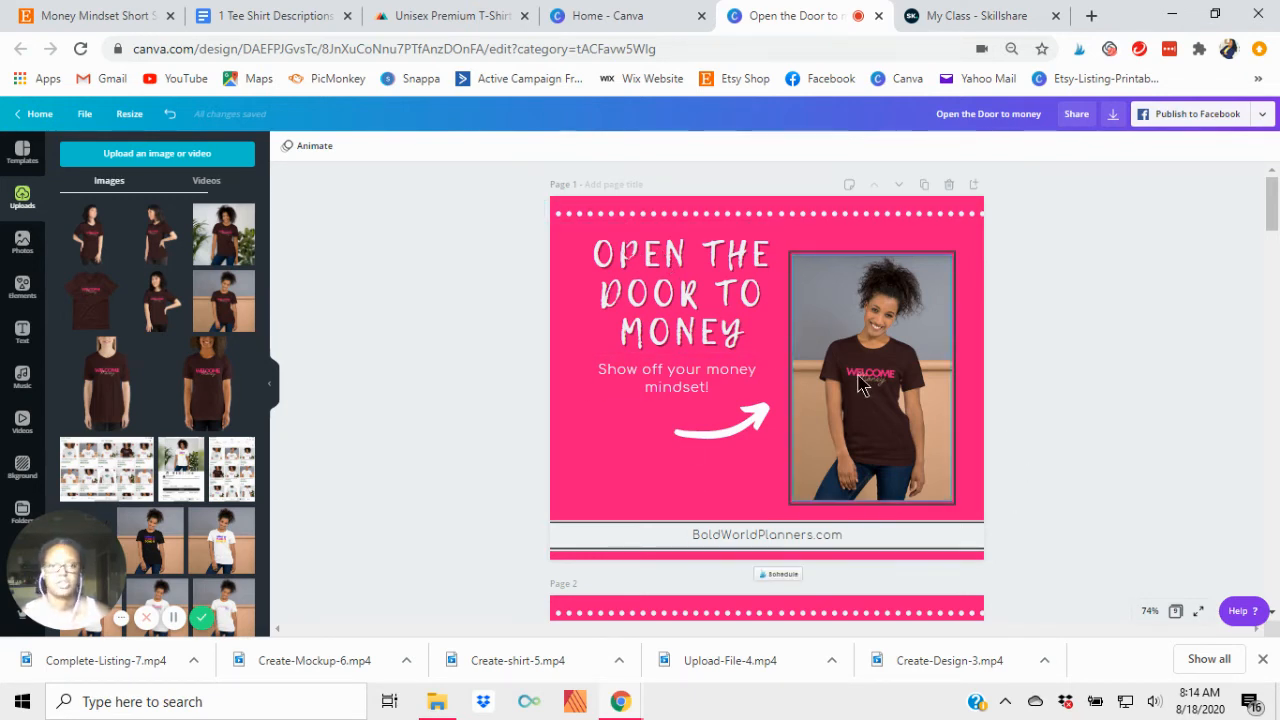
{"action": "scroll", "coordinate": [965, 440], "scroll_direction": "down", "scroll_amount": 5}
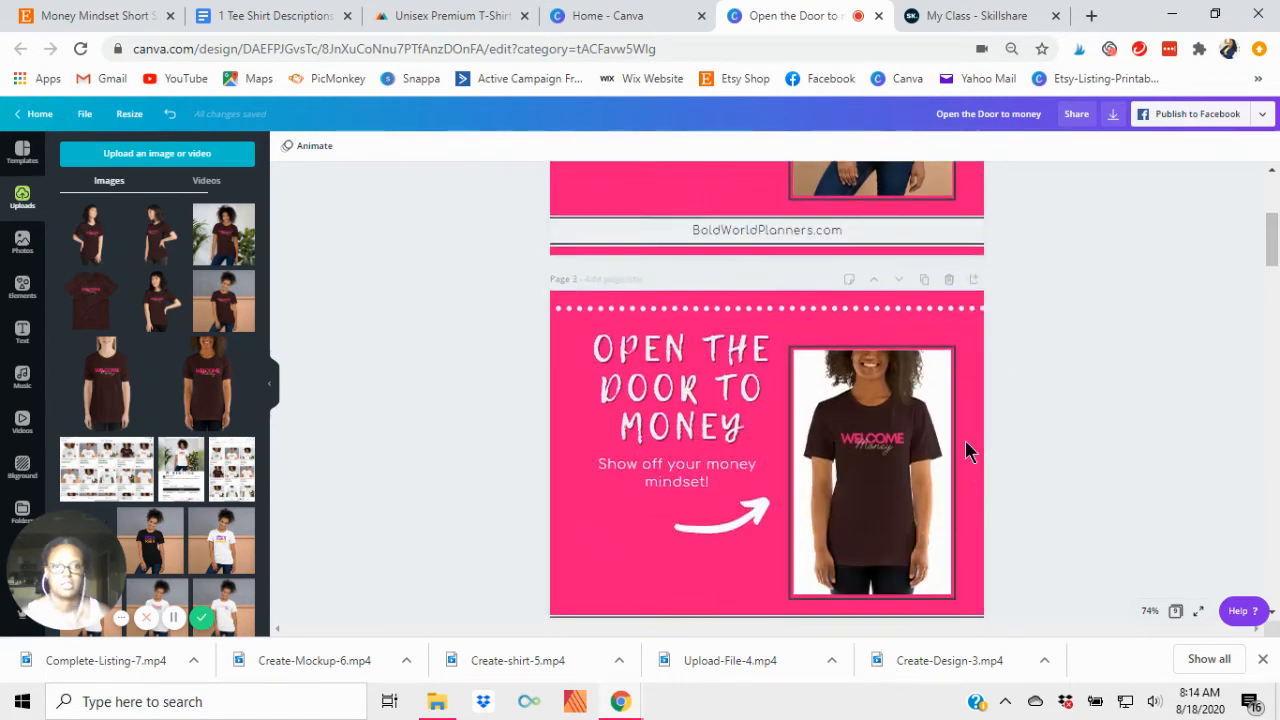
{"action": "scroll", "coordinate": [948, 347], "scroll_direction": "up", "scroll_amount": 1}
{"action": "scroll", "coordinate": [948, 347], "scroll_direction": "down", "scroll_amount": 5}
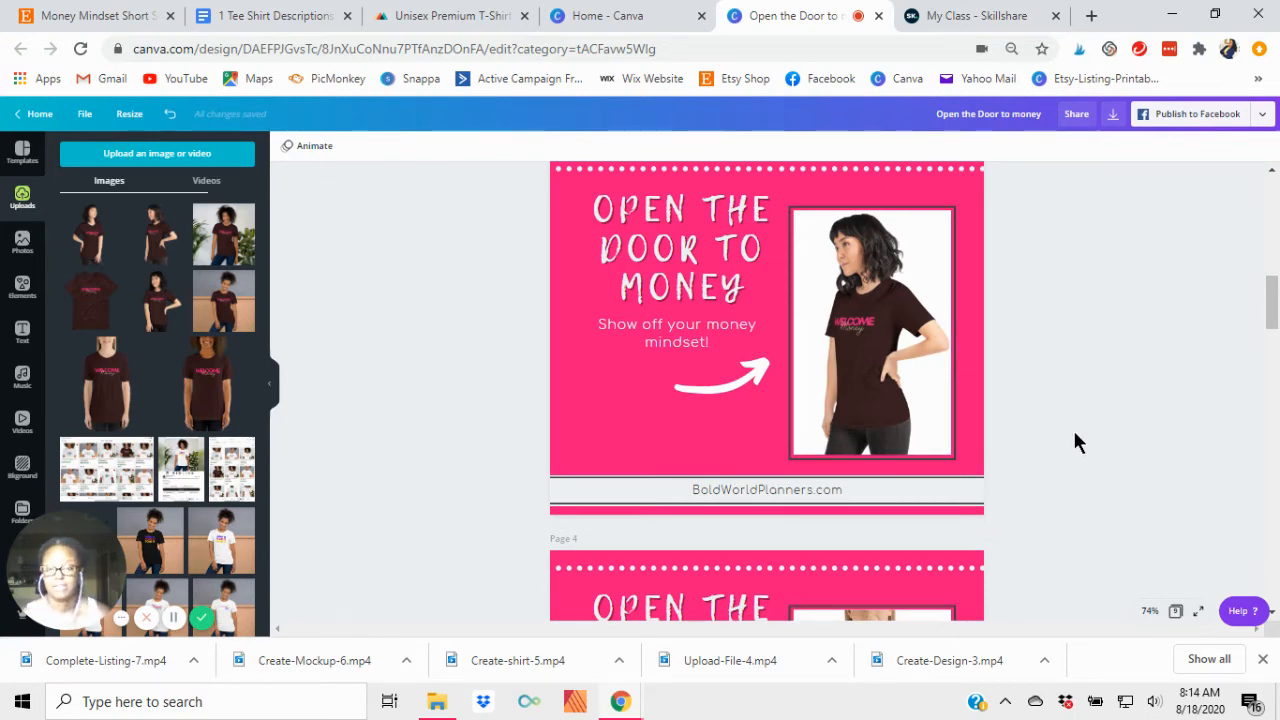
{"action": "scroll", "coordinate": [1075, 440], "scroll_direction": "up", "scroll_amount": 9}
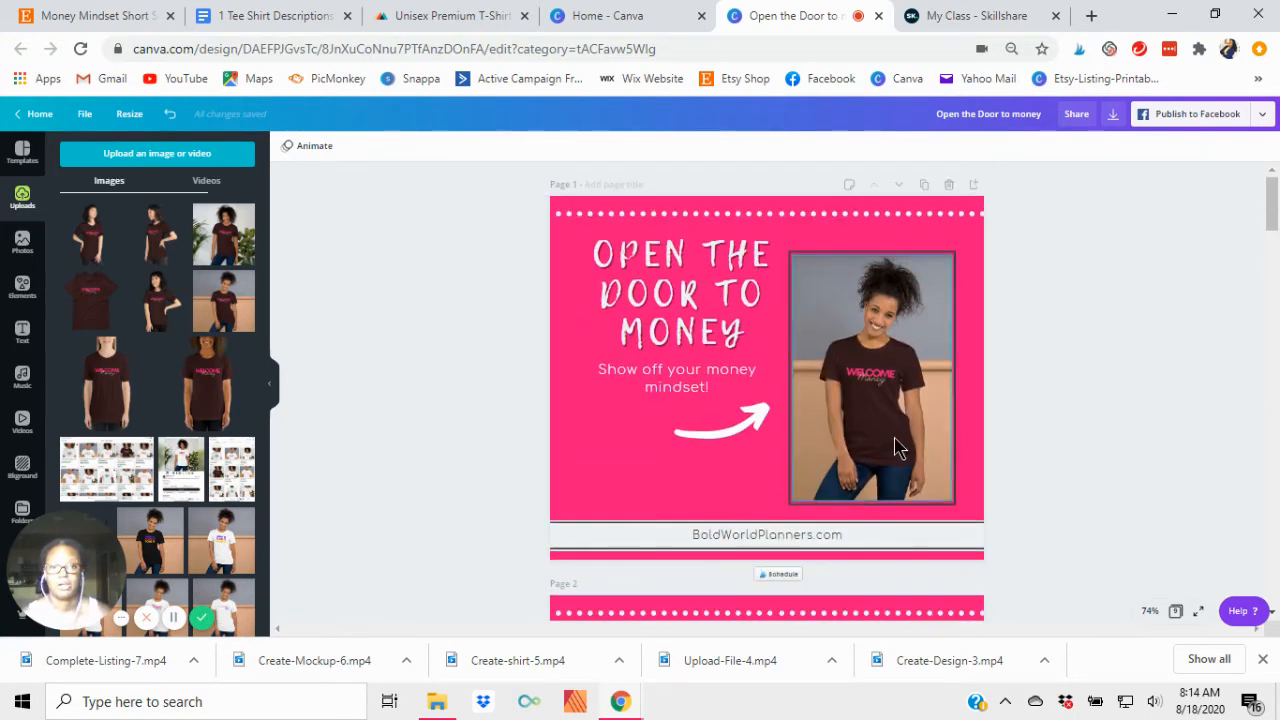
{"action": "scroll", "coordinate": [954, 446], "scroll_direction": "down", "scroll_amount": 5}
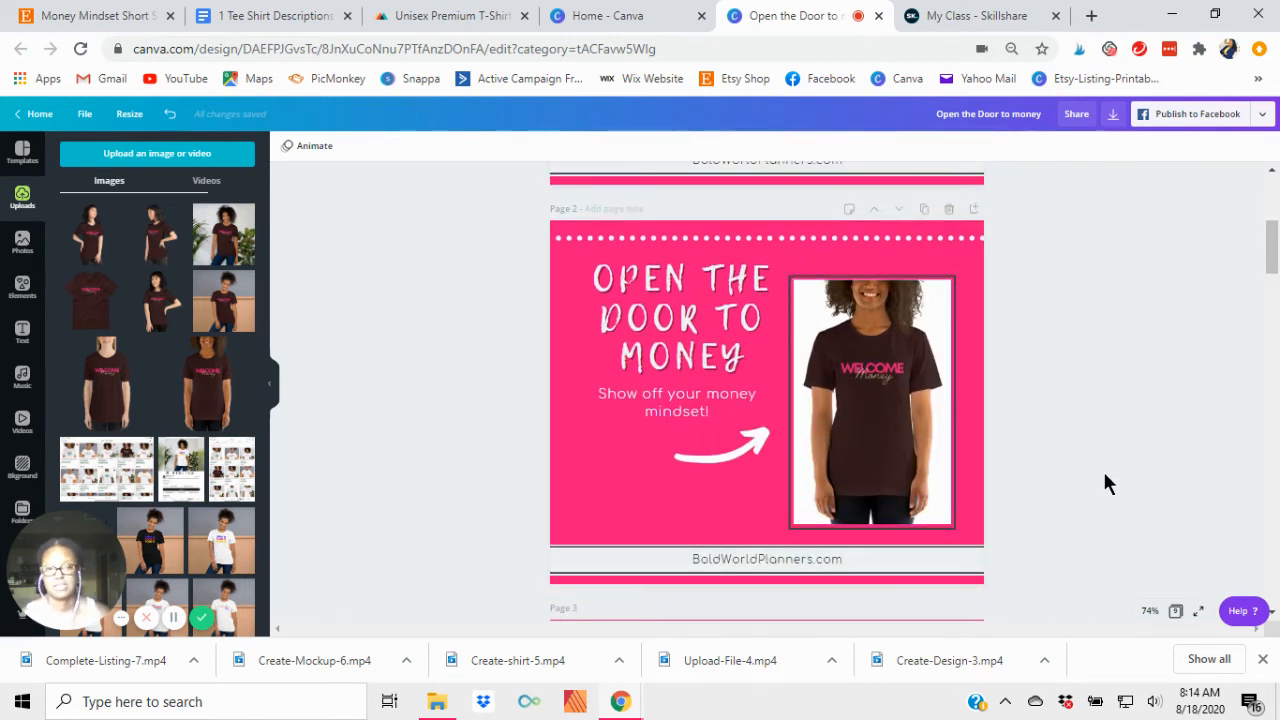
{"action": "scroll", "coordinate": [1088, 364], "scroll_direction": "down", "scroll_amount": 2}
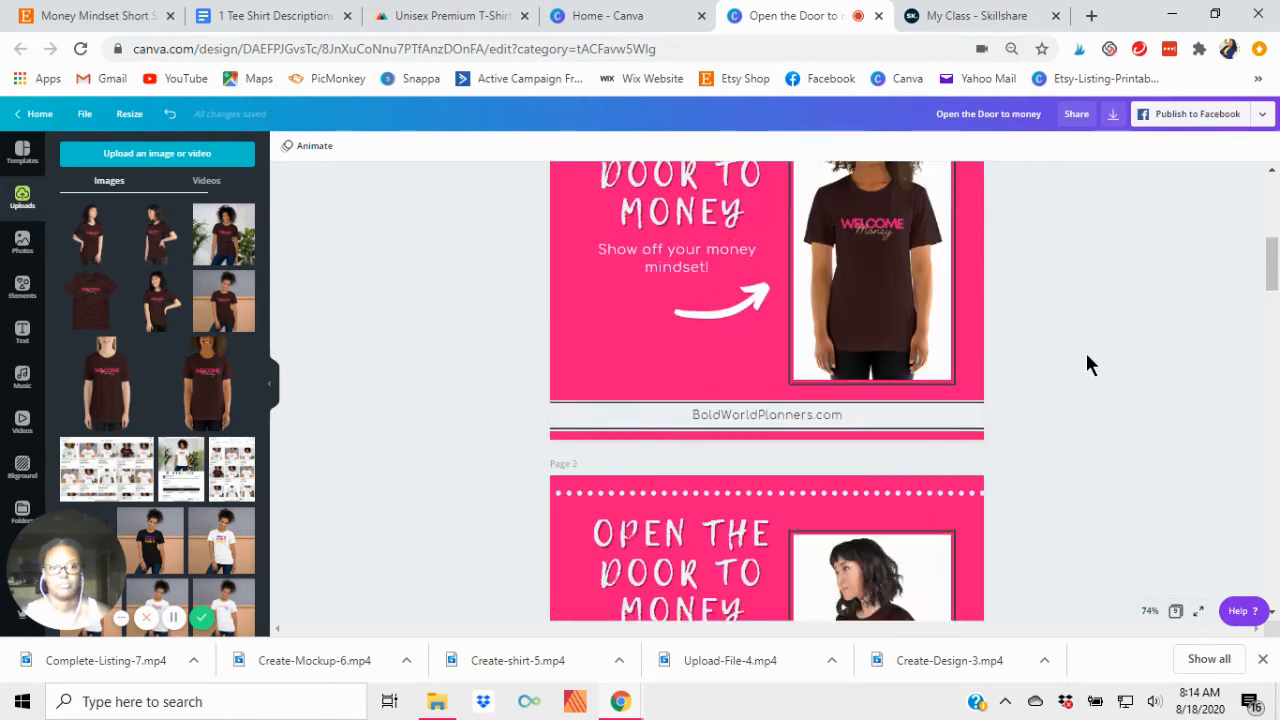
{"action": "scroll", "coordinate": [1088, 364], "scroll_direction": "up", "scroll_amount": 6}
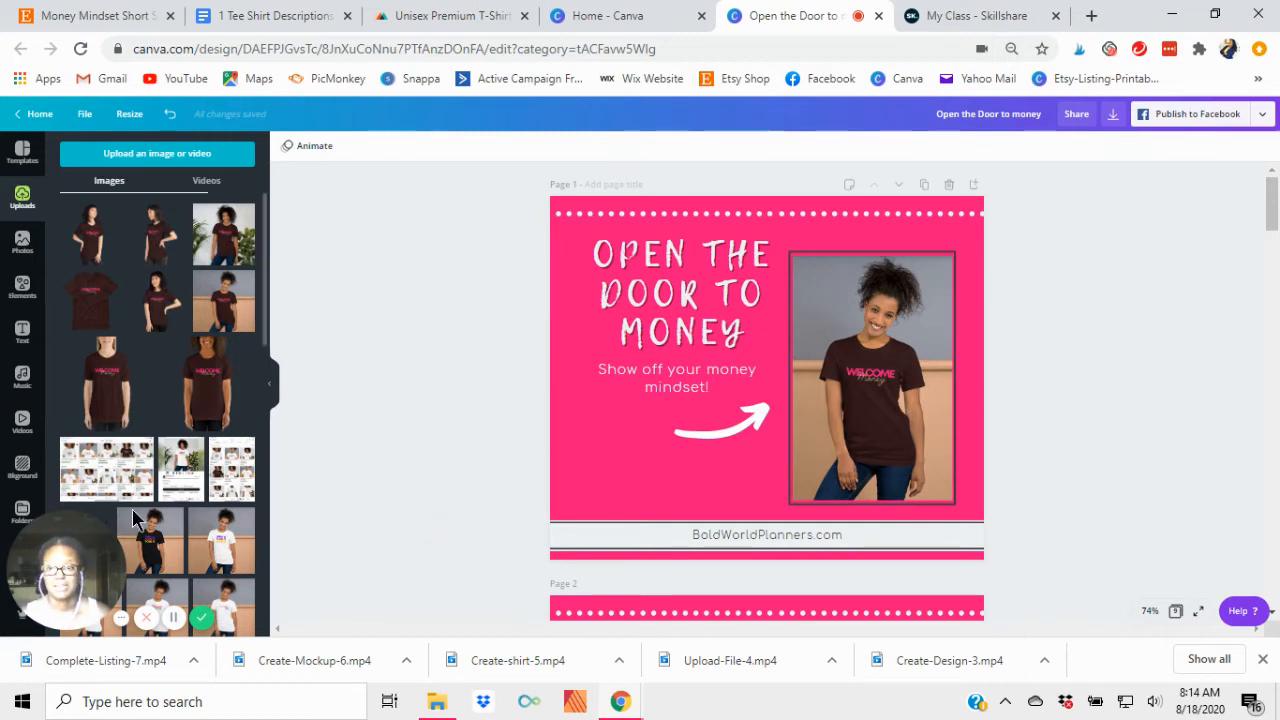
{"action": "left_click_drag", "start_coordinate": [65, 525], "coordinate": [295, 505]}
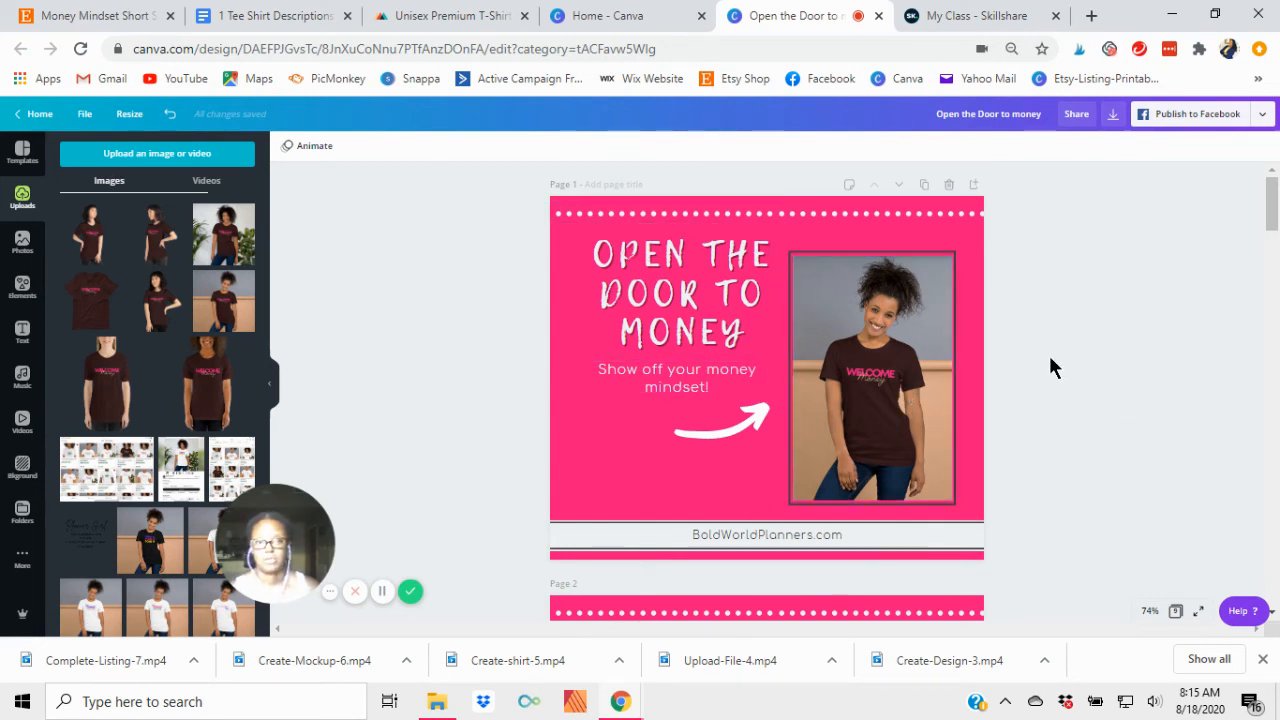
{"action": "scroll", "coordinate": [1095, 412], "scroll_direction": "down", "scroll_amount": 3}
{"action": "scroll", "coordinate": [1104, 408], "scroll_direction": "down", "scroll_amount": 5}
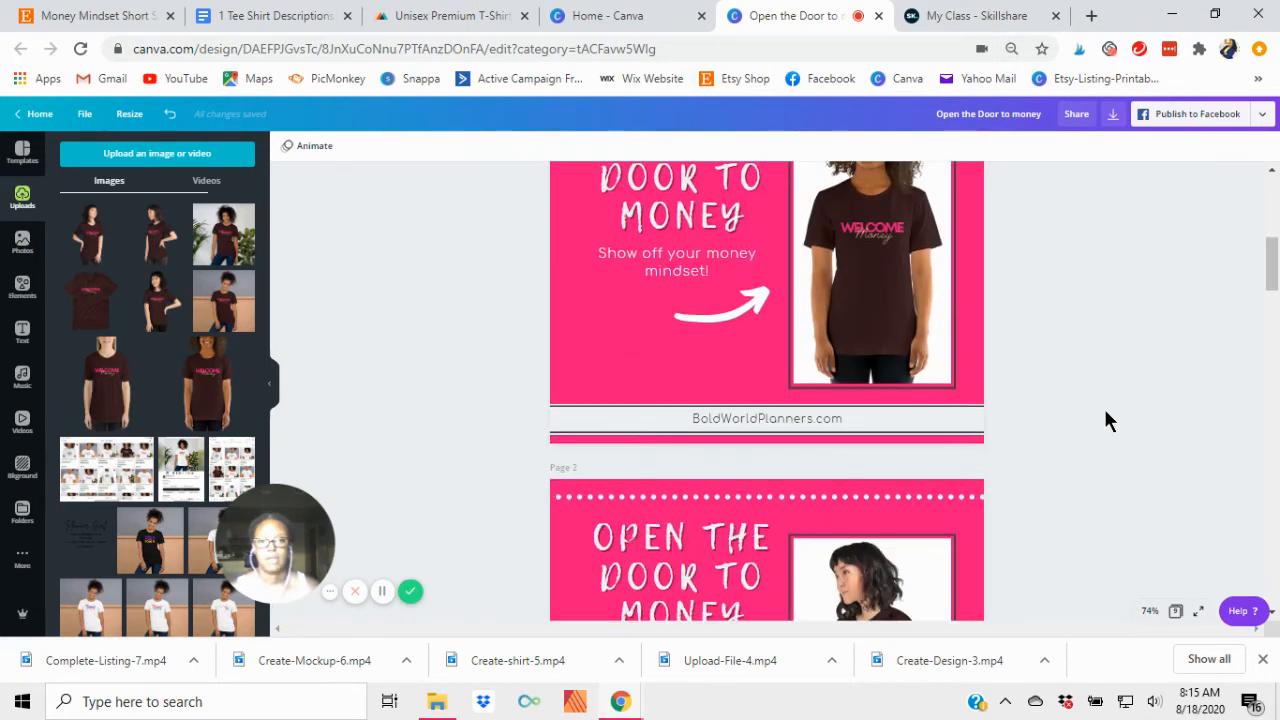
{"action": "left_click", "coordinate": [1261, 115]}
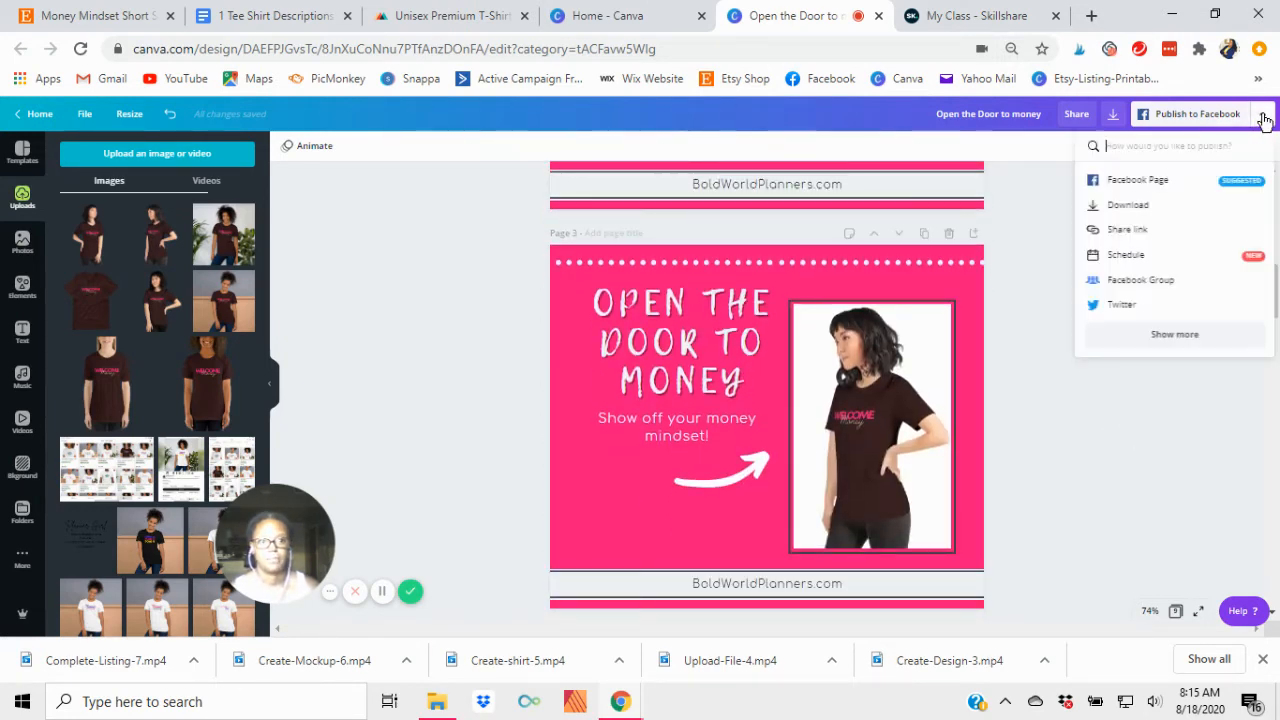
{"action": "left_click", "coordinate": [1130, 207]}
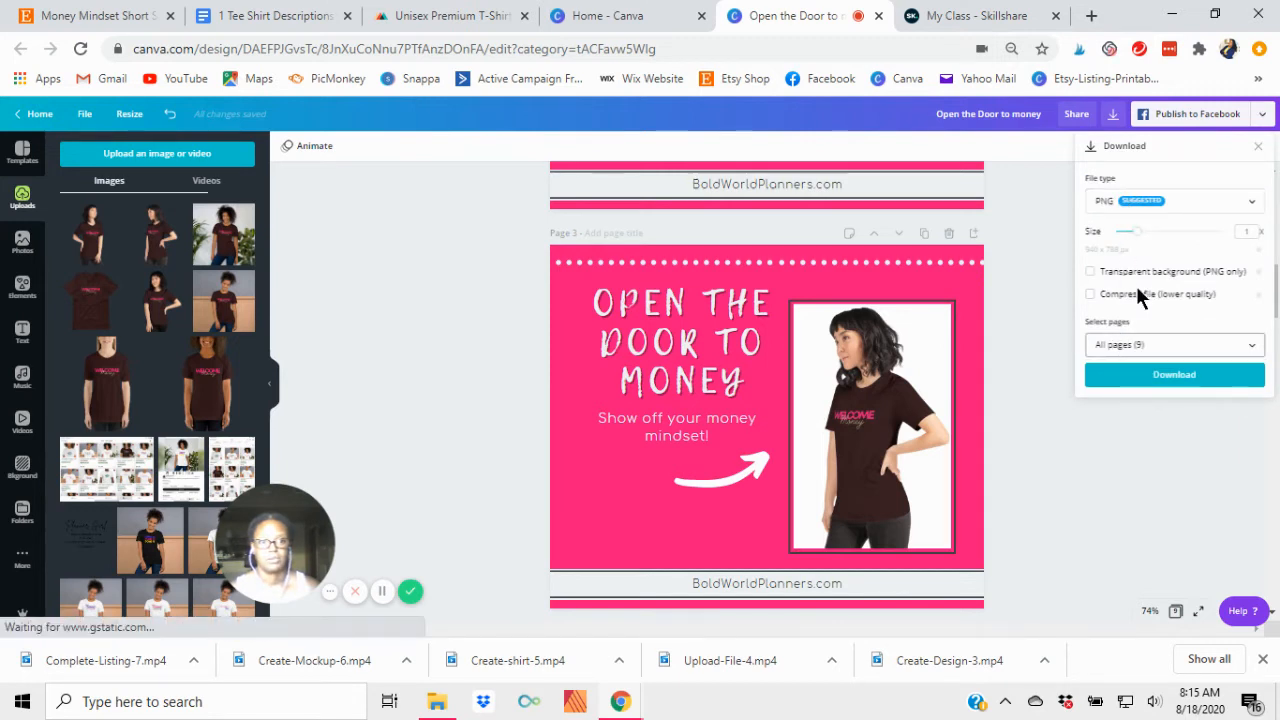
{"action": "left_click", "coordinate": [1248, 204]}
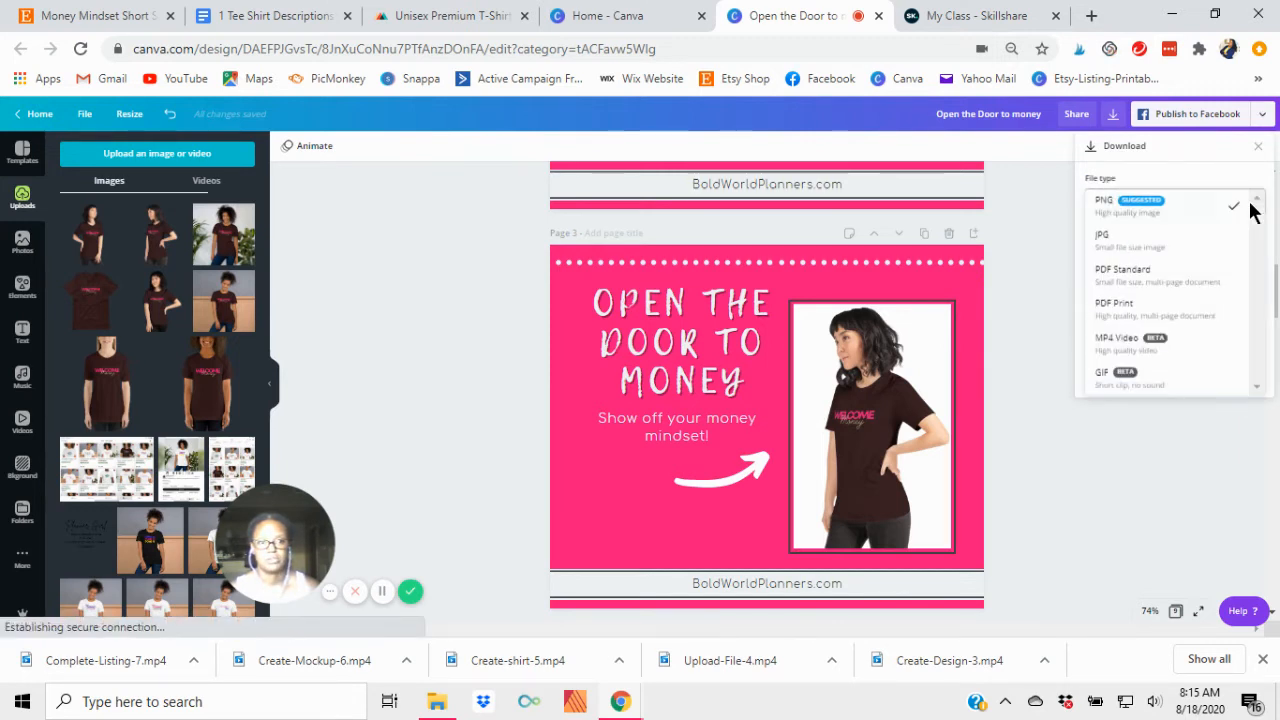
{"action": "left_click", "coordinate": [1121, 342]}
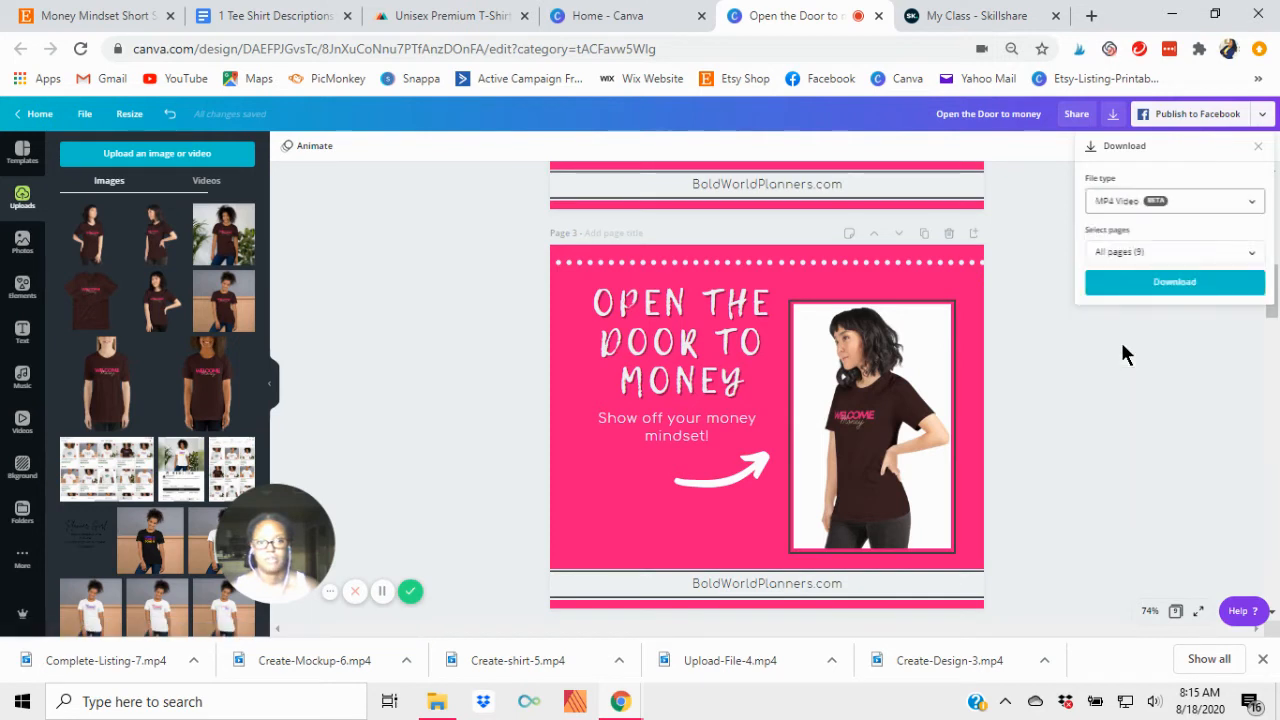
{"action": "left_click", "coordinate": [1058, 355]}
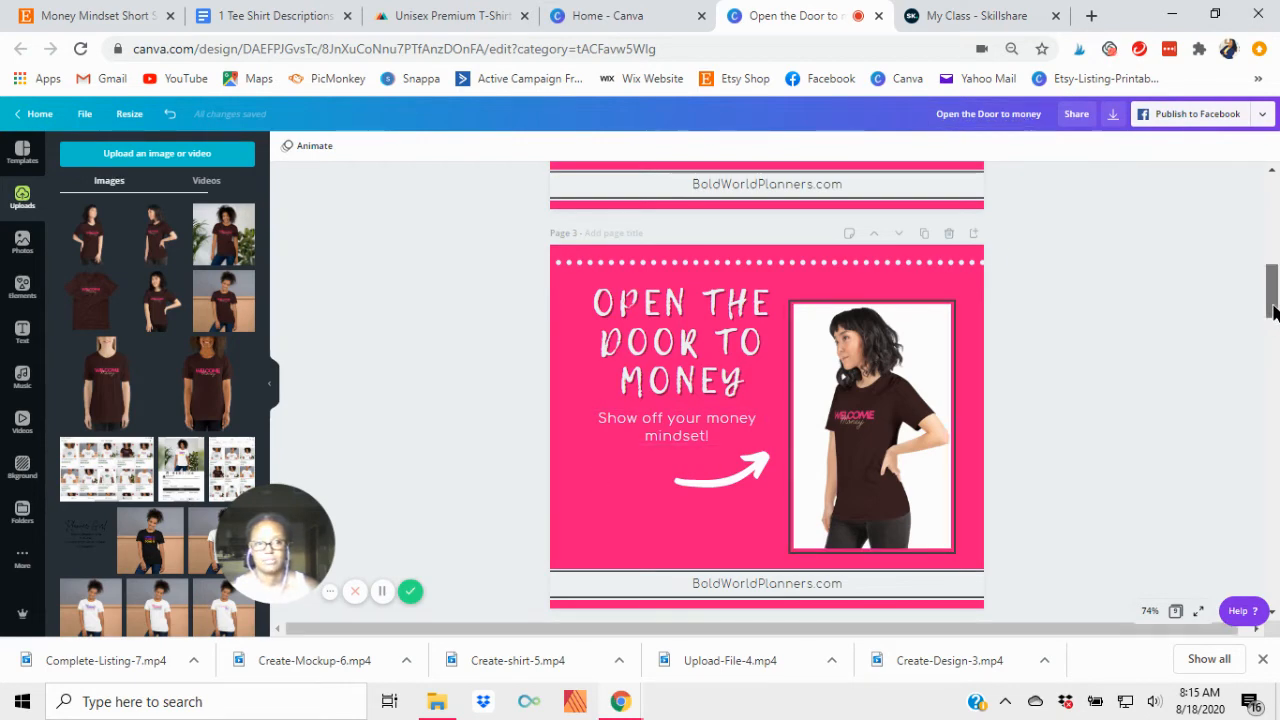
Add the Aerial Shots bridge video to page 1, shrink it to a small thumbnail and place it in the page's lower-left corner
{"action": "left_click_drag", "start_coordinate": [1273, 312], "coordinate": [1271, 194]}
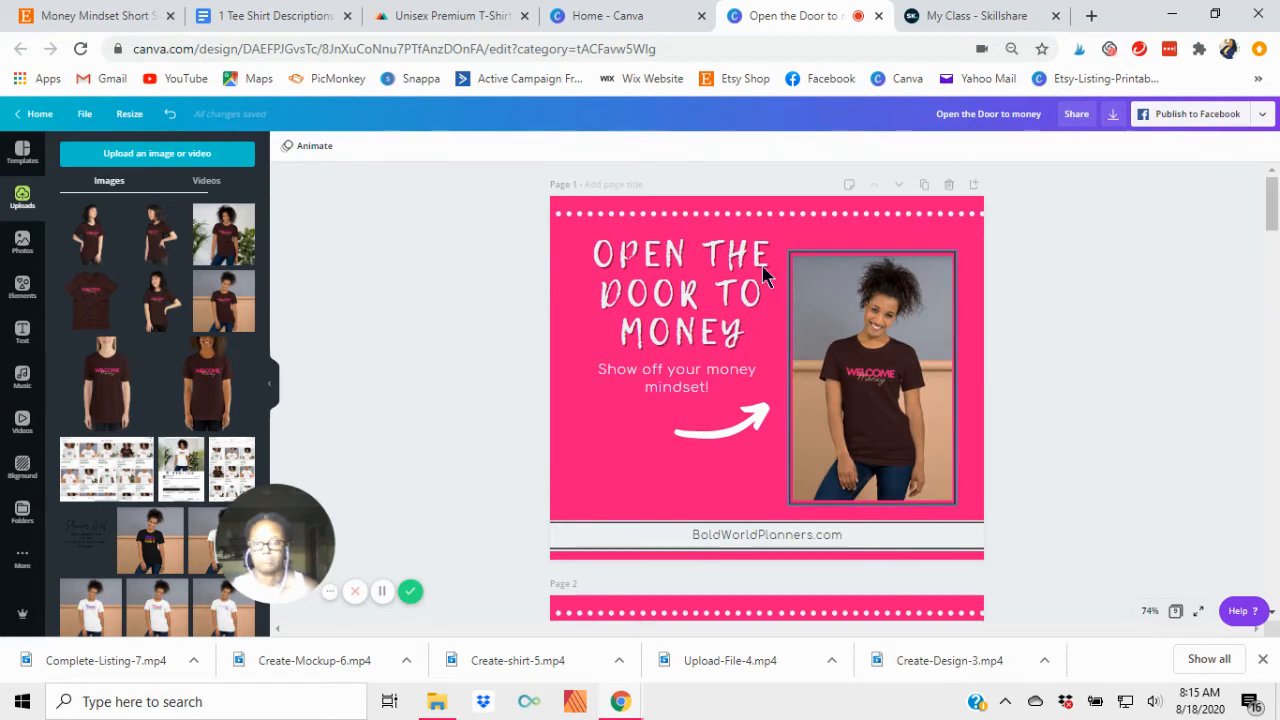
{"action": "left_click", "coordinate": [278, 396]}
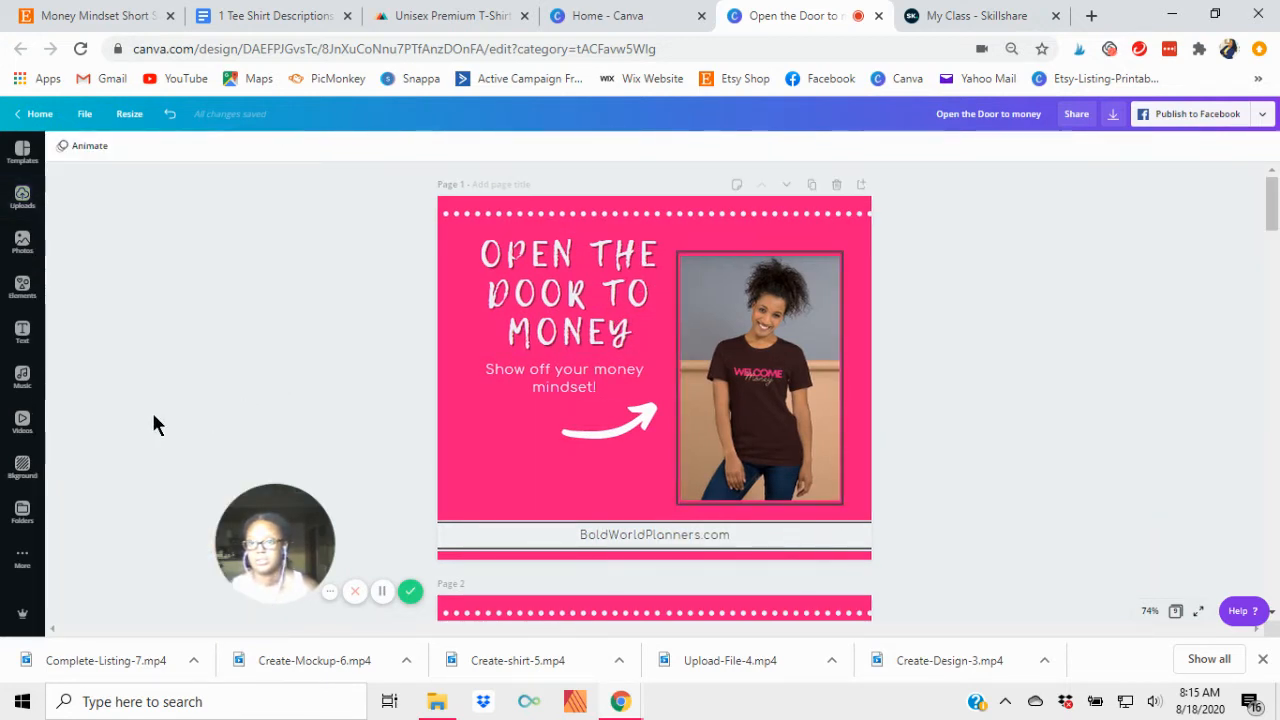
{"action": "left_click", "coordinate": [22, 422]}
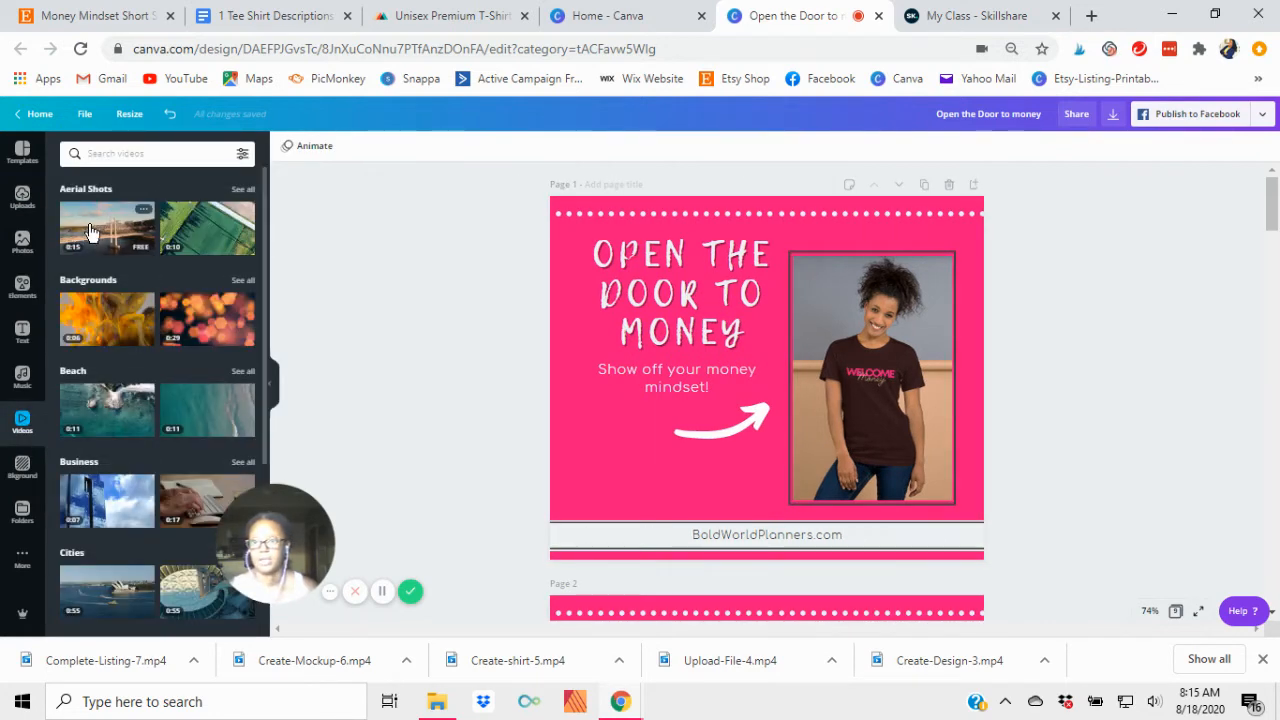
{"action": "left_click", "coordinate": [88, 231]}
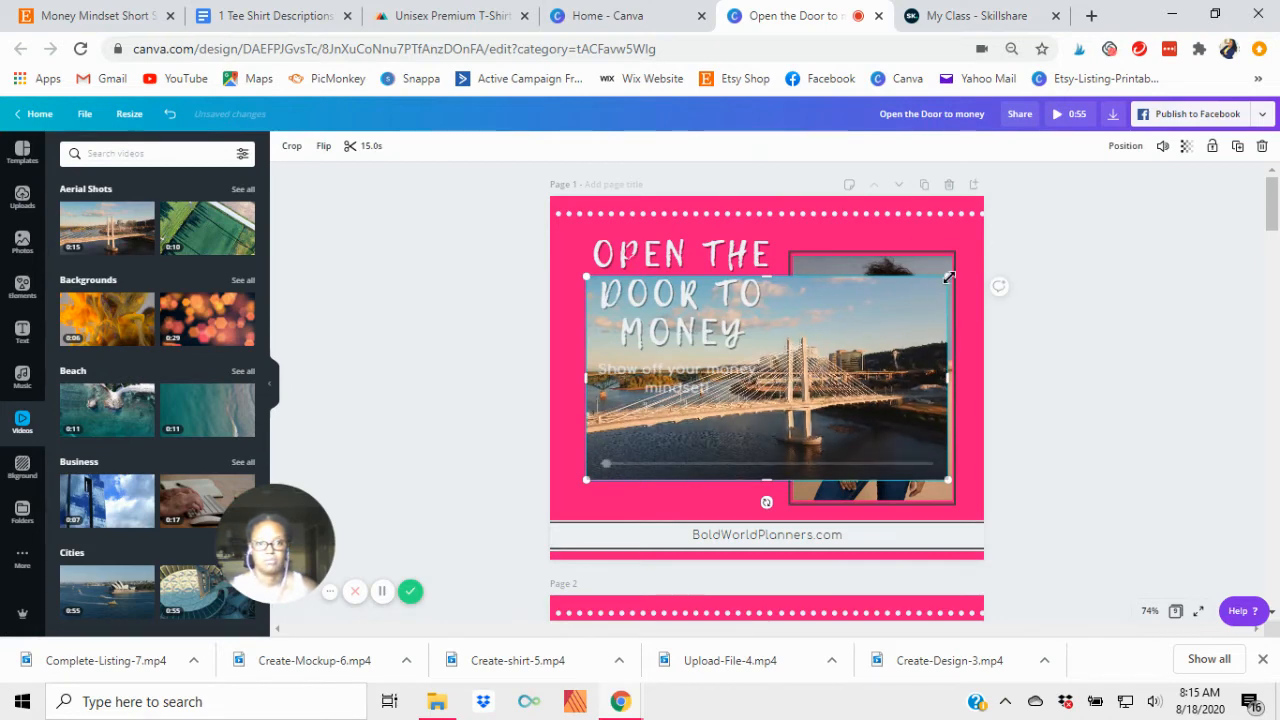
{"action": "left_click_drag", "start_coordinate": [944, 284], "coordinate": [671, 433]}
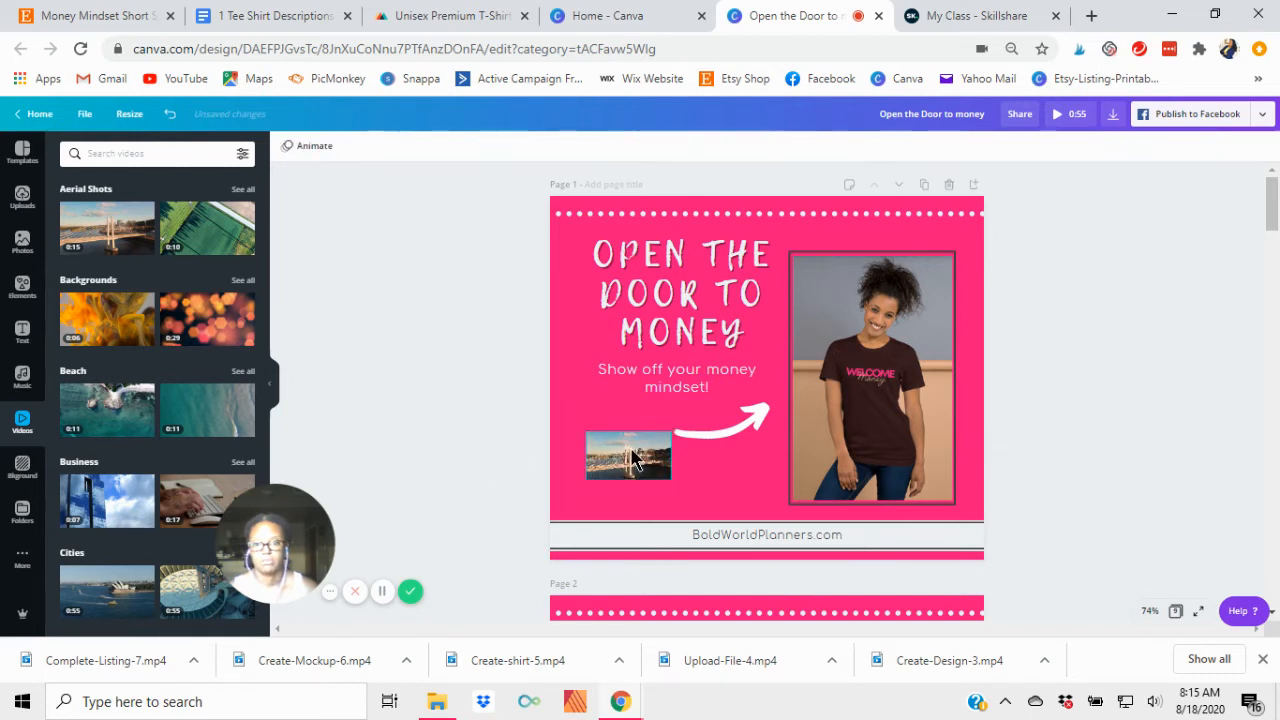
{"action": "left_click_drag", "start_coordinate": [632, 448], "coordinate": [605, 484]}
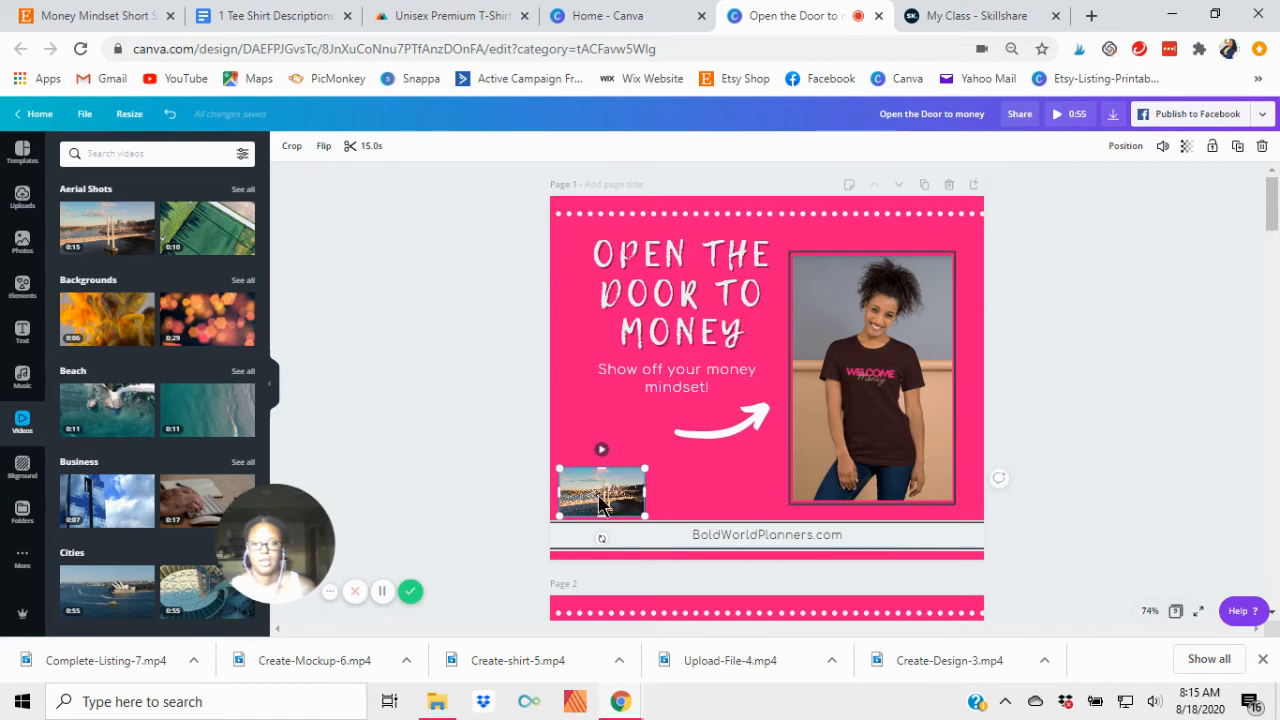
Trim the bridge video on page 1 to 1.0 second from its start
{"action": "left_click", "coordinate": [369, 146]}
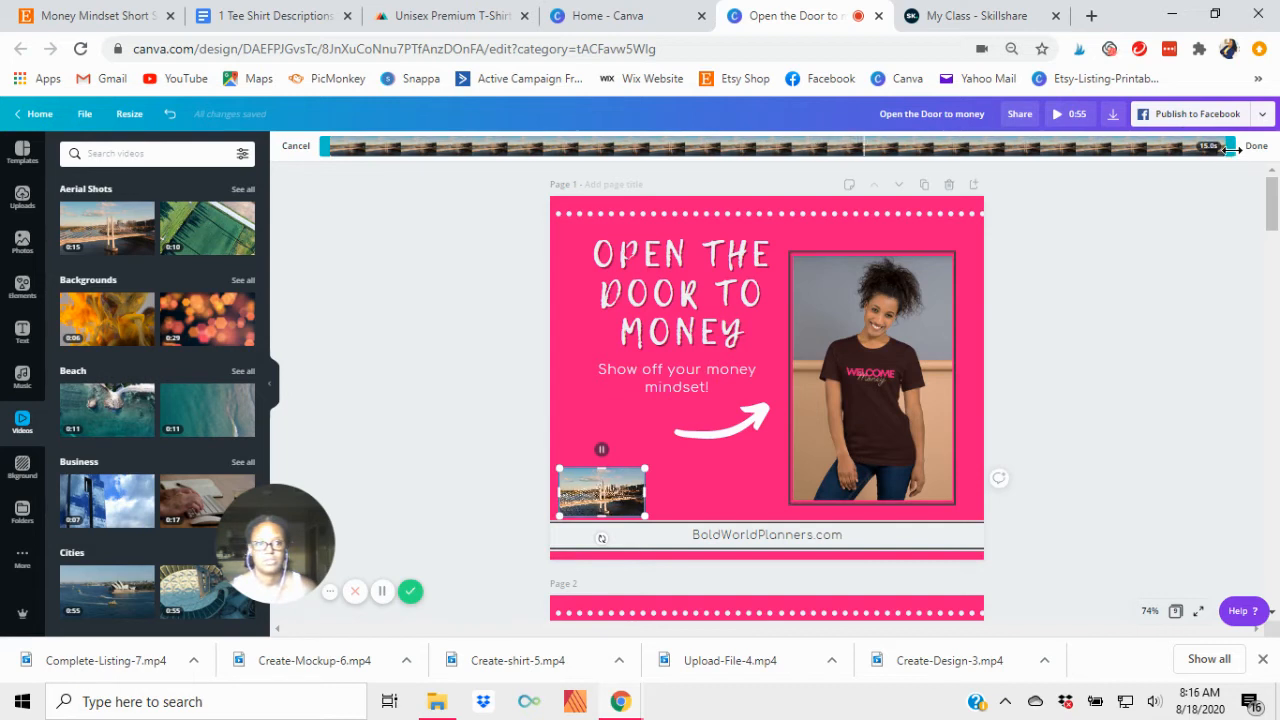
{"action": "left_click_drag", "start_coordinate": [1230, 147], "coordinate": [371, 145]}
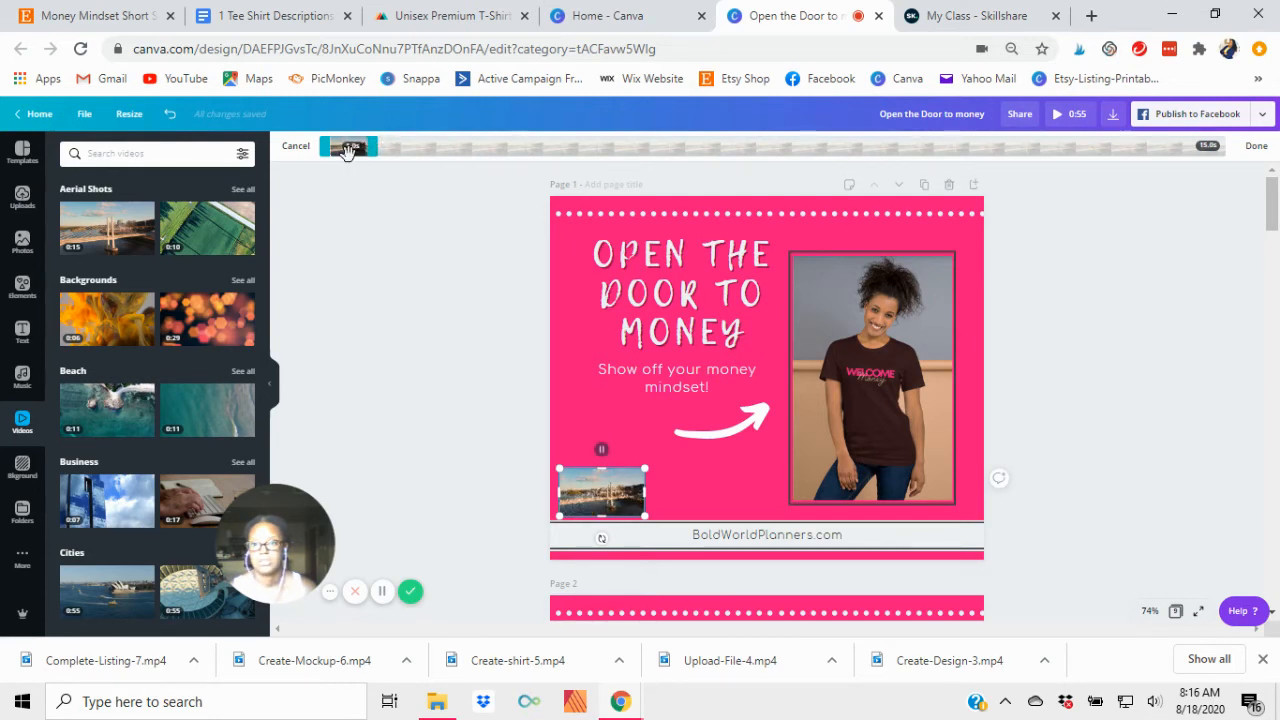
{"action": "left_click", "coordinate": [404, 408]}
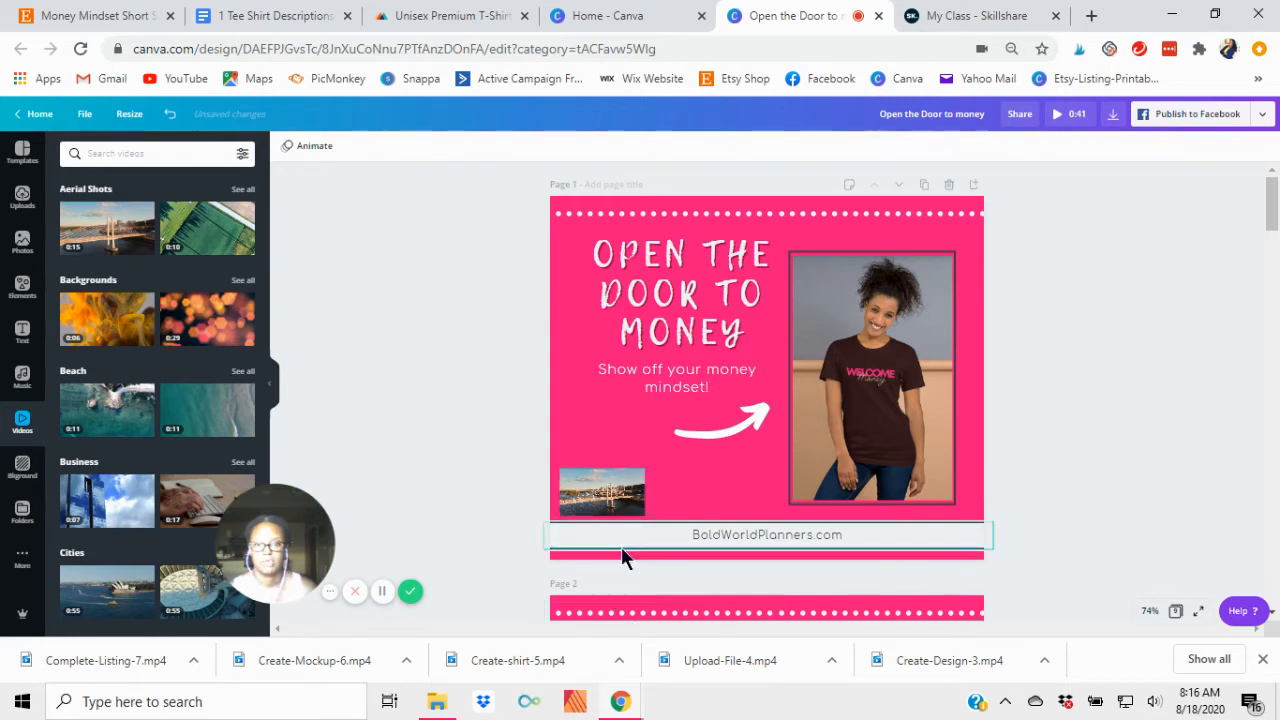
Set the transparency value of the small bridge video on page 1 to 0
{"action": "left_click", "coordinate": [605, 495]}
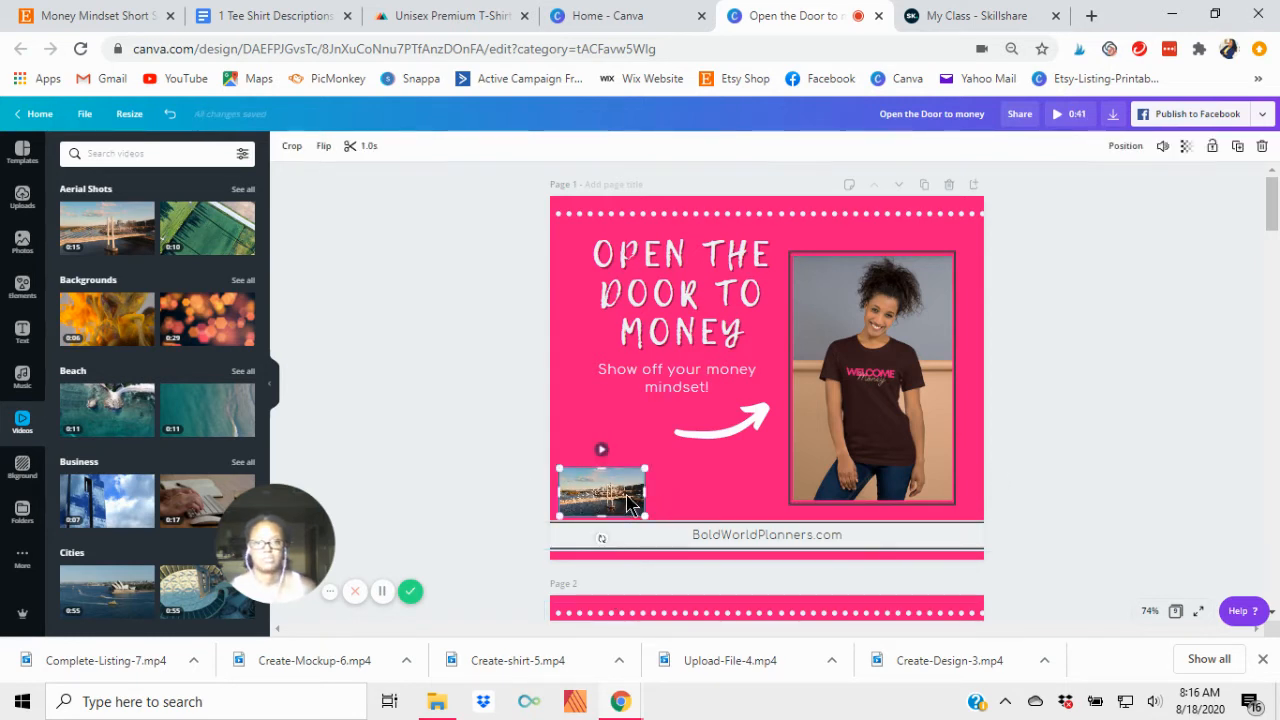
{"action": "left_click", "coordinate": [1185, 148]}
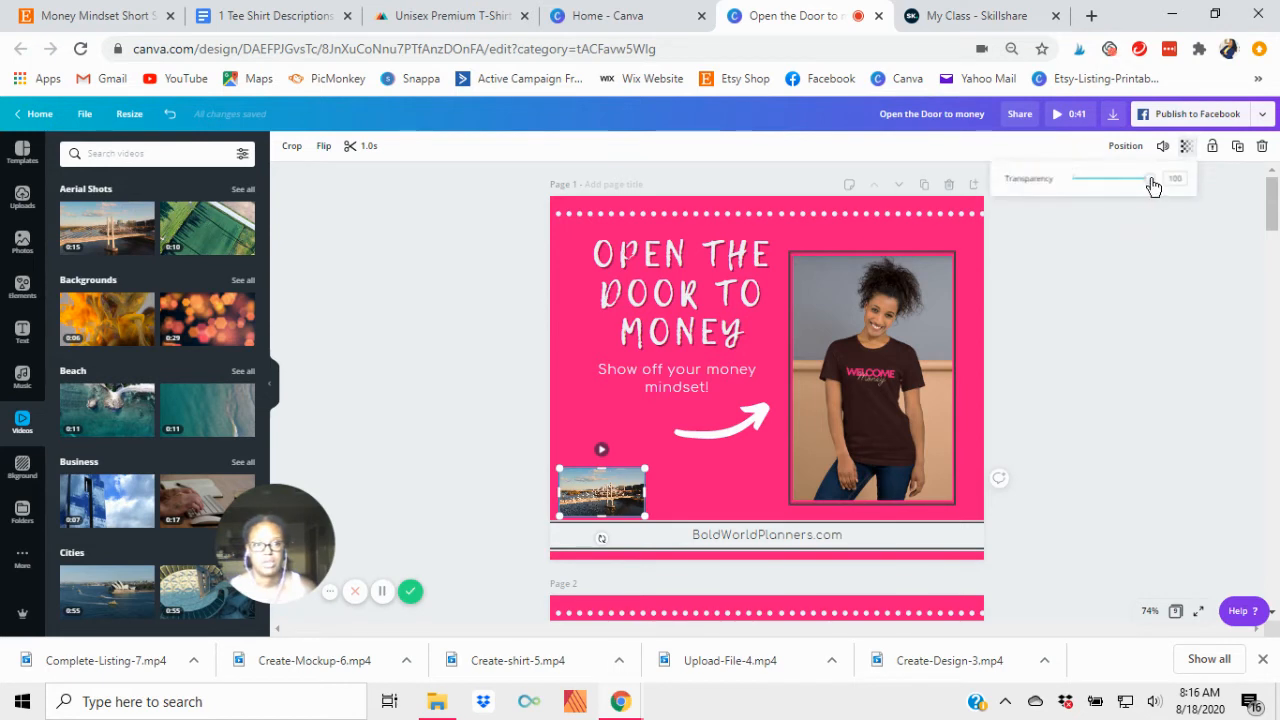
{"action": "left_click_drag", "start_coordinate": [1152, 184], "coordinate": [1069, 186]}
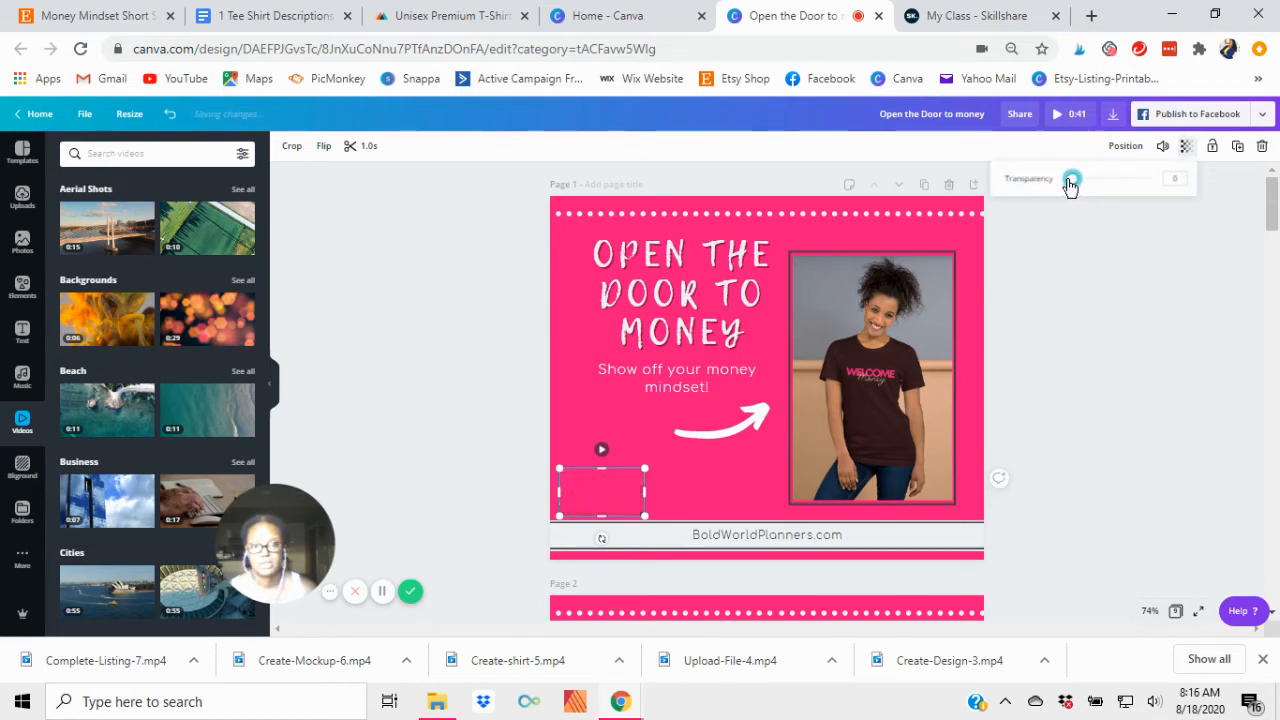
Deselect the hidden clip on page 1 and collapse the video library to widen the canvas area
{"action": "left_click", "coordinate": [590, 505]}
{"action": "left_click", "coordinate": [446, 401]}
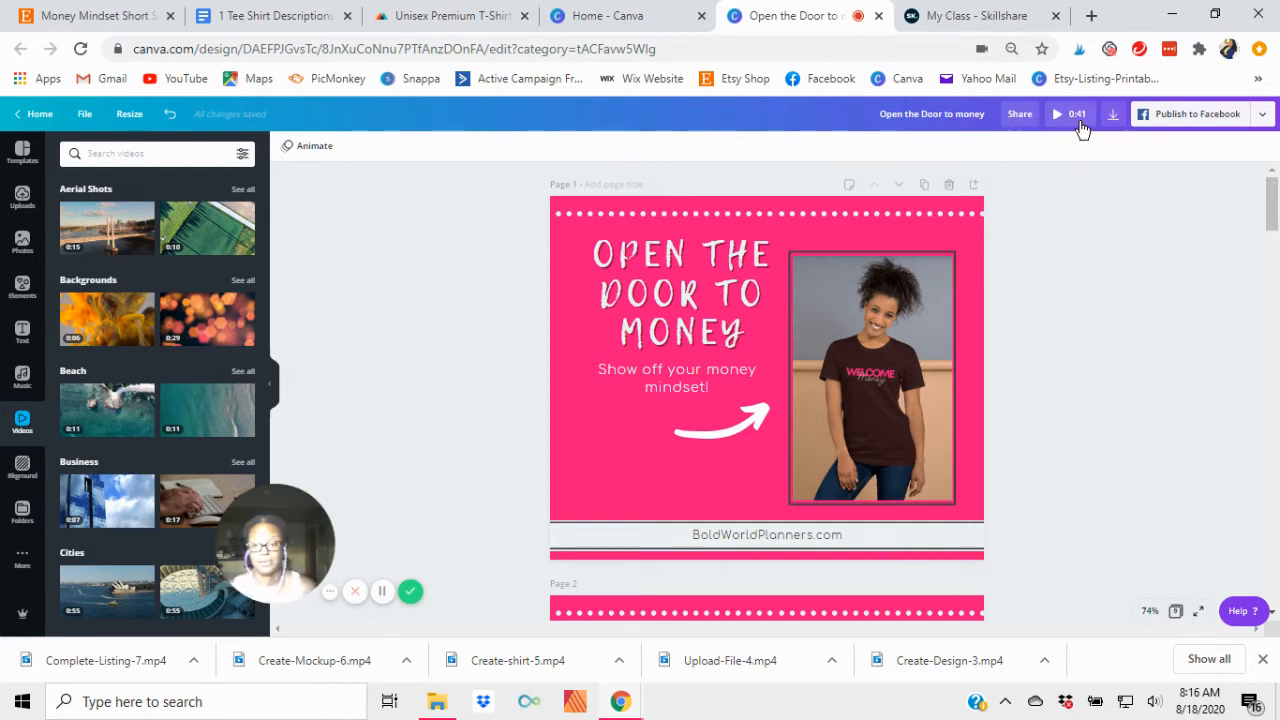
{"action": "left_click", "coordinate": [270, 392]}
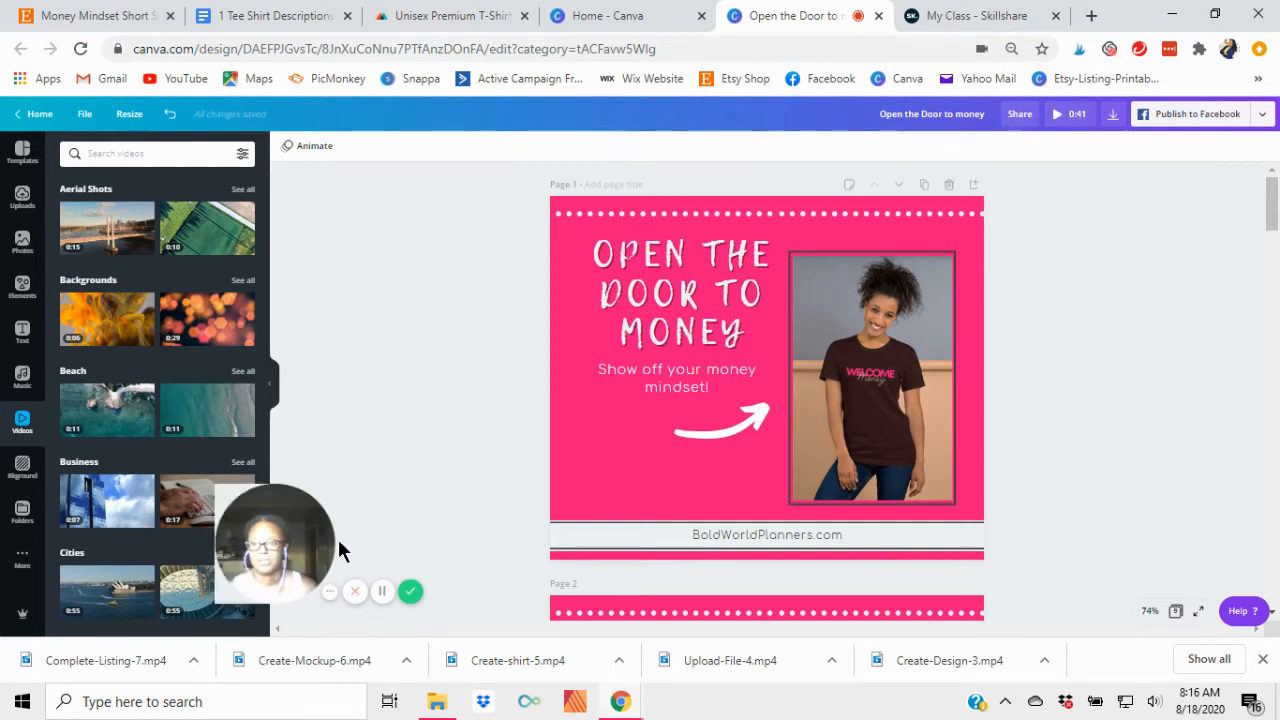
{"action": "left_click_drag", "start_coordinate": [312, 530], "coordinate": [172, 535]}
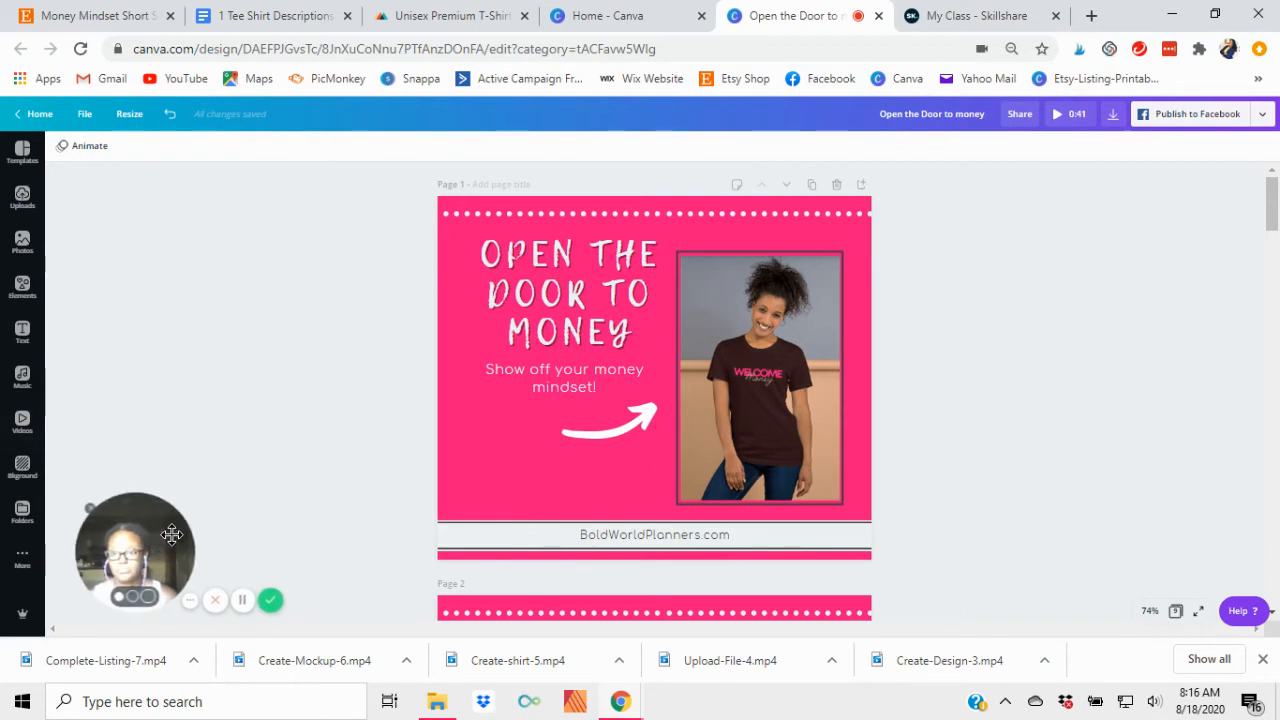
Copy the hidden 1.0-second clip from page 1 and paste it onto page 2
{"action": "left_click", "coordinate": [512, 502]}
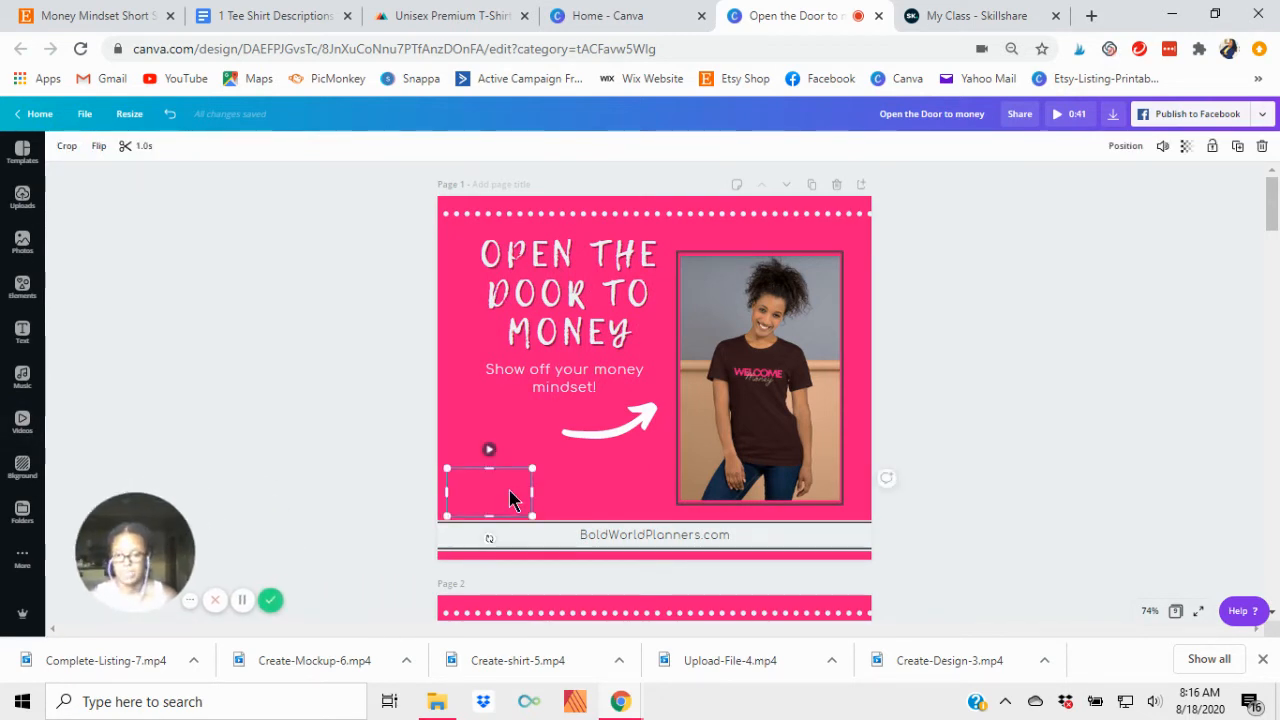
{"action": "scroll", "coordinate": [583, 486], "scroll_direction": "down", "scroll_amount": 5}
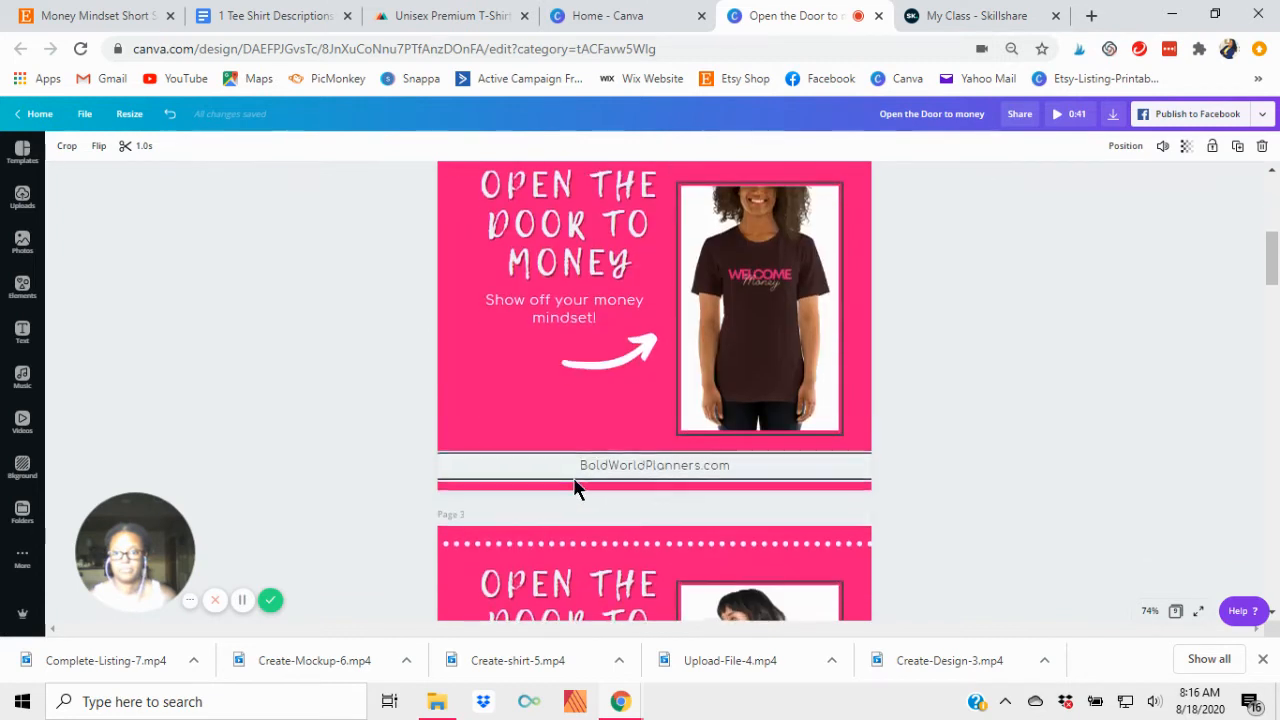
{"action": "scroll", "coordinate": [575, 487], "scroll_direction": "up", "scroll_amount": 1}
{"action": "left_click", "coordinate": [491, 475]}
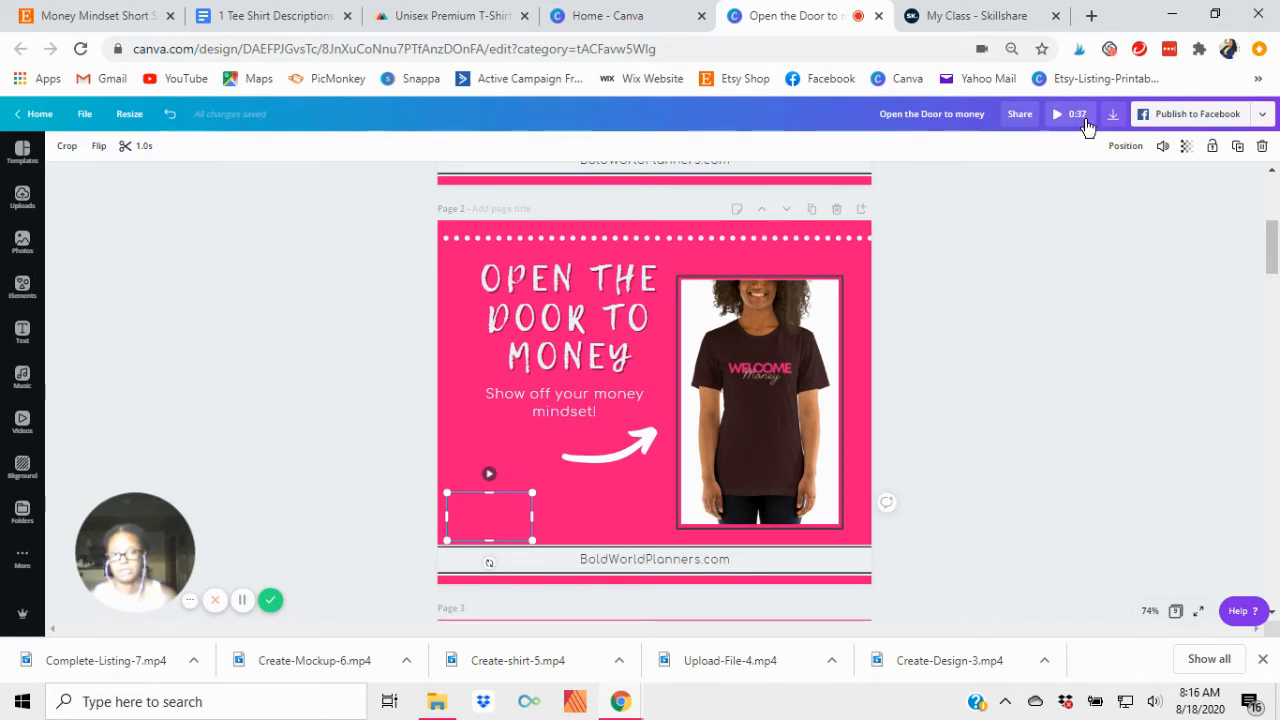
Paste the copied hidden clip onto page 3 and page 4
{"action": "scroll", "coordinate": [606, 458], "scroll_direction": "down", "scroll_amount": 4}
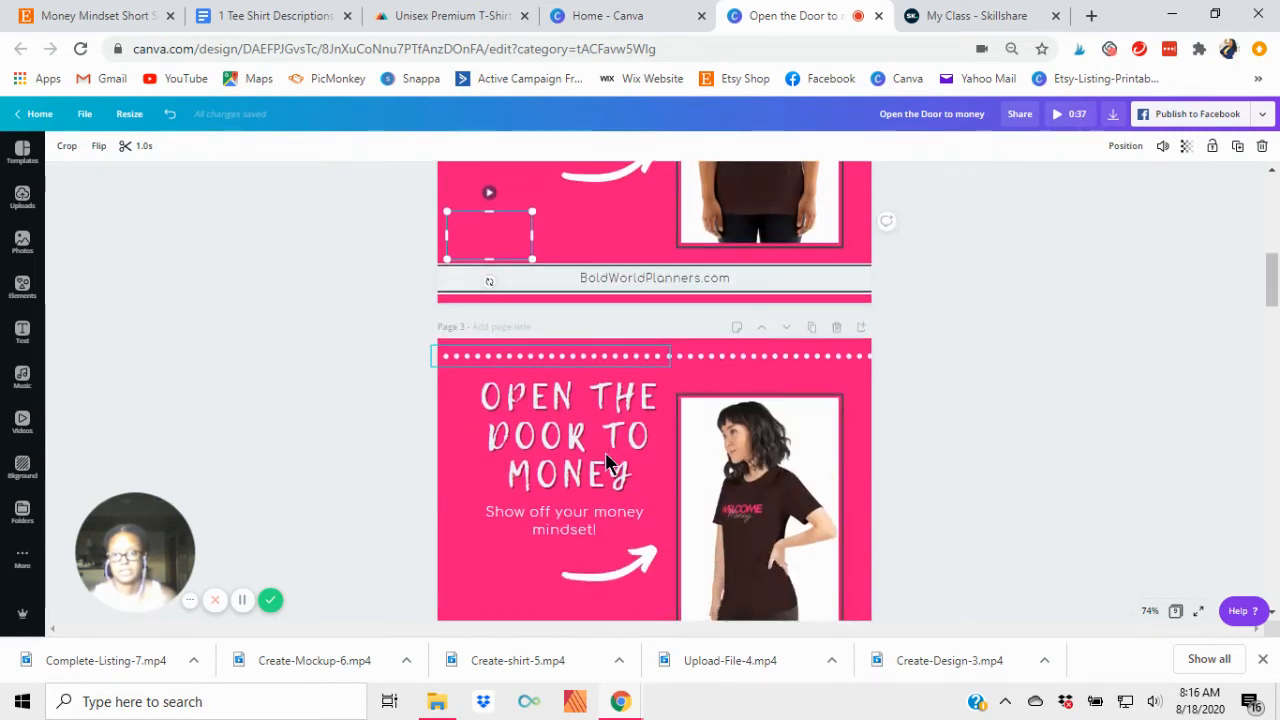
{"action": "left_click", "coordinate": [480, 529]}
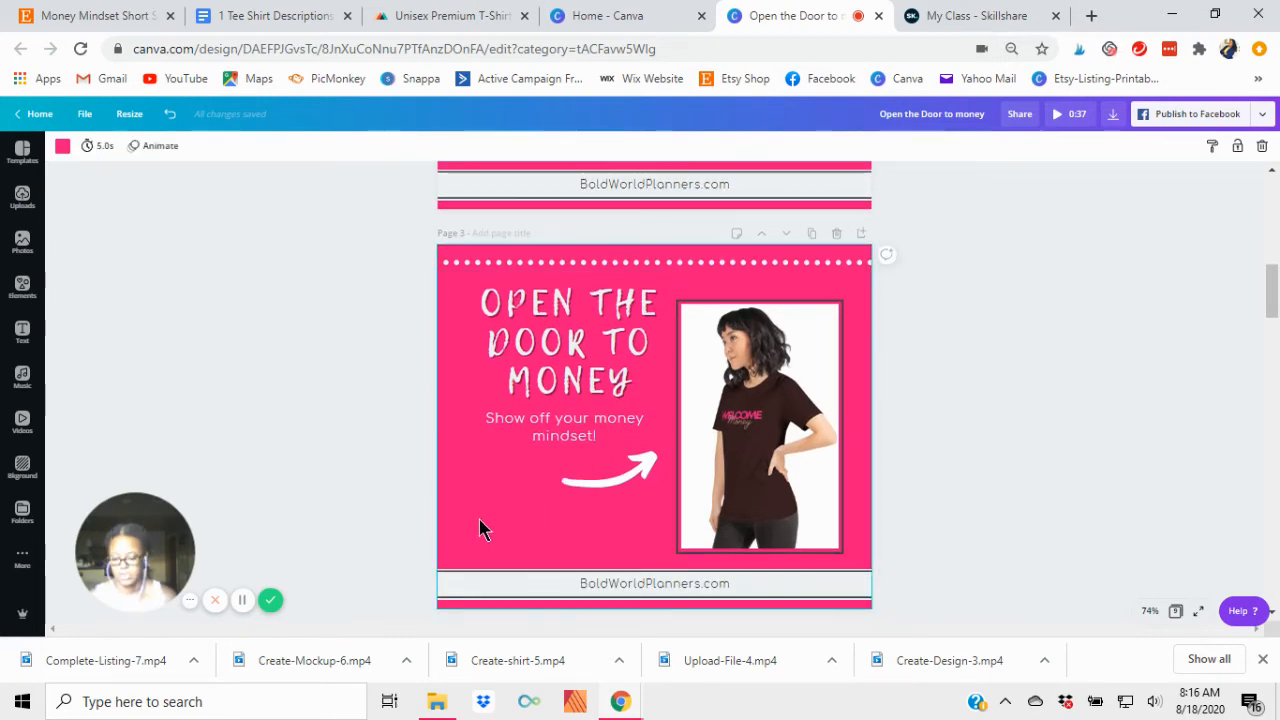
{"action": "key", "text": "ctrl+v"}
{"action": "scroll", "coordinate": [594, 471], "scroll_direction": "down", "scroll_amount": 6}
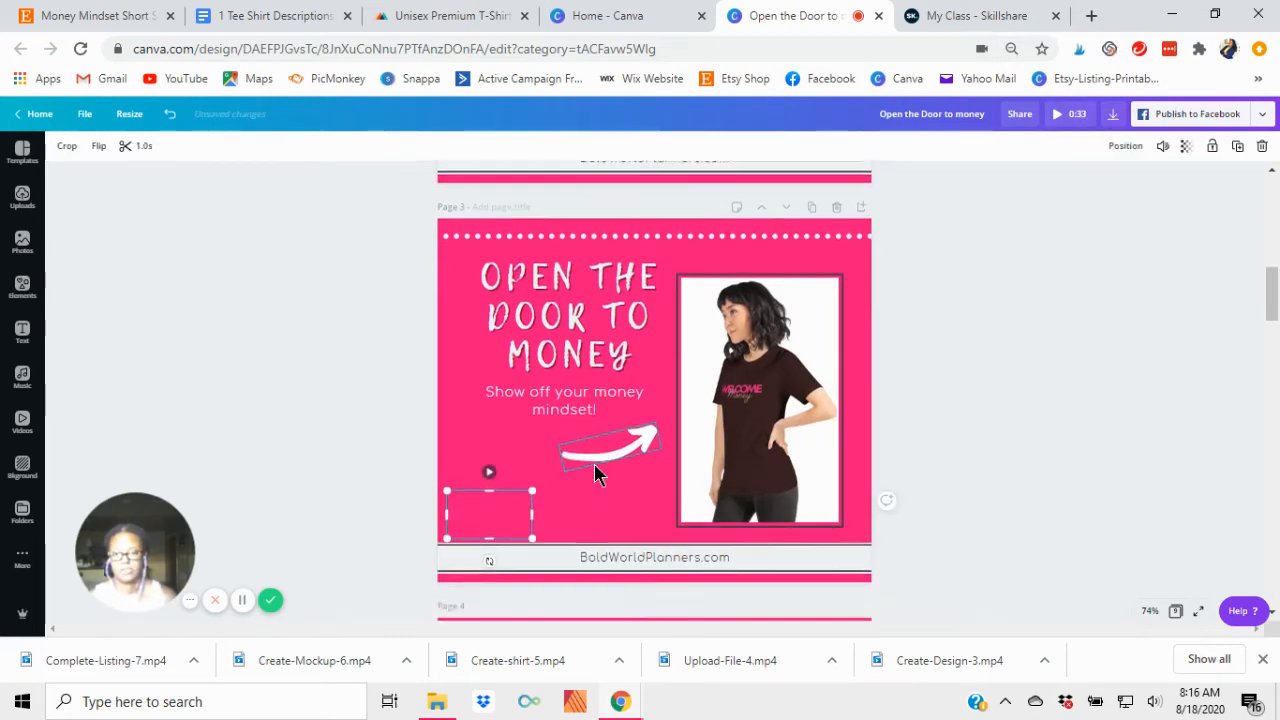
{"action": "left_click", "coordinate": [503, 380]}
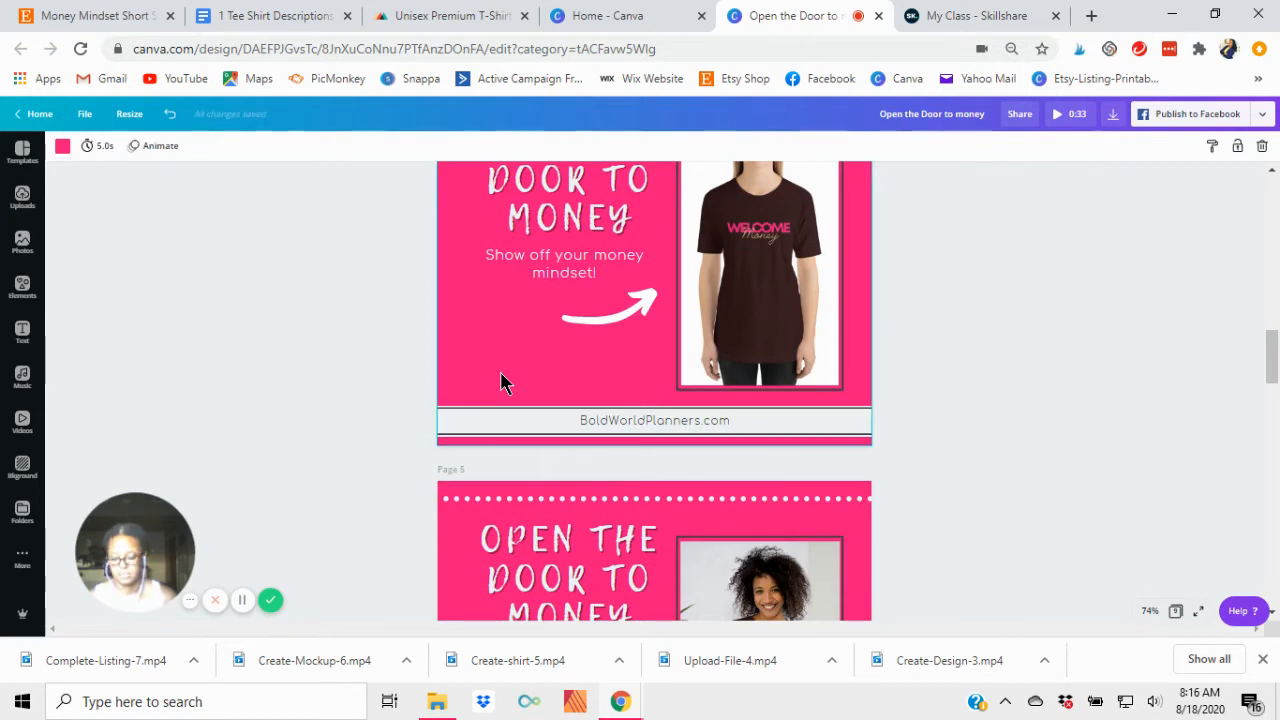
{"action": "key", "text": "ctrl+v"}
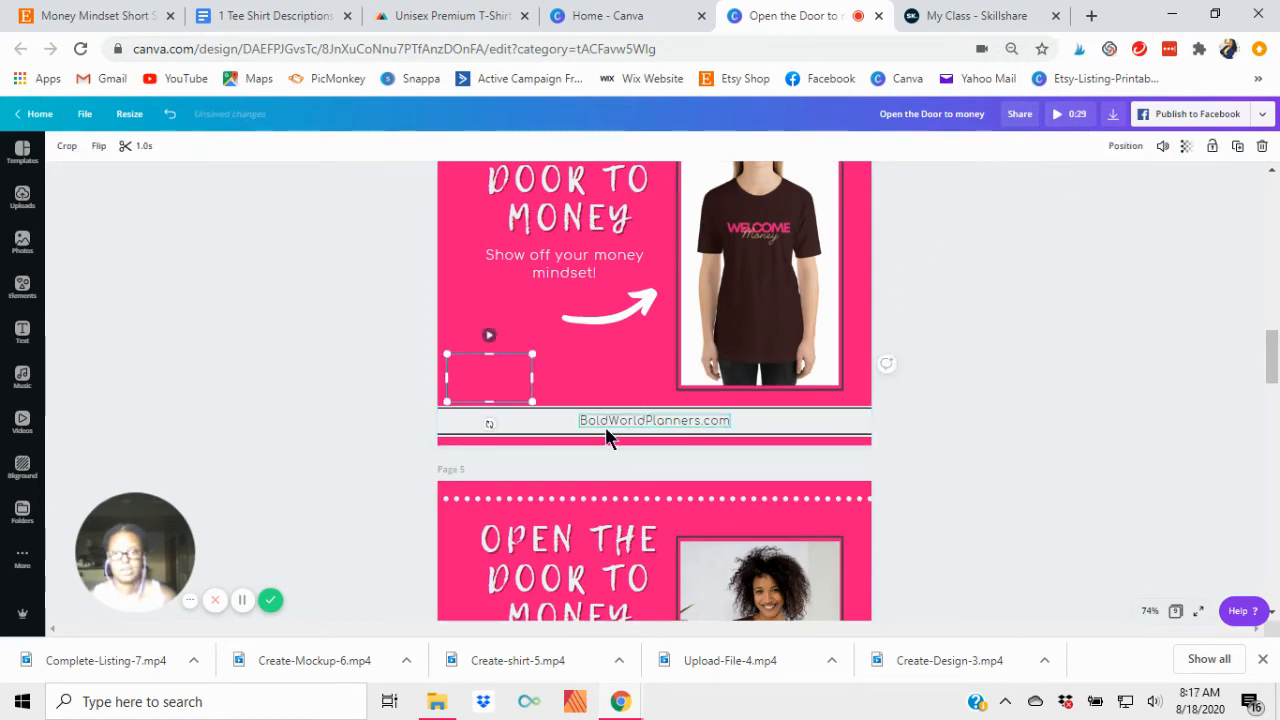
Paste the copied hidden clip onto page 5 and page 6
{"action": "scroll", "coordinate": [605, 426], "scroll_direction": "down", "scroll_amount": 4}
{"action": "left_click", "coordinate": [493, 388]}
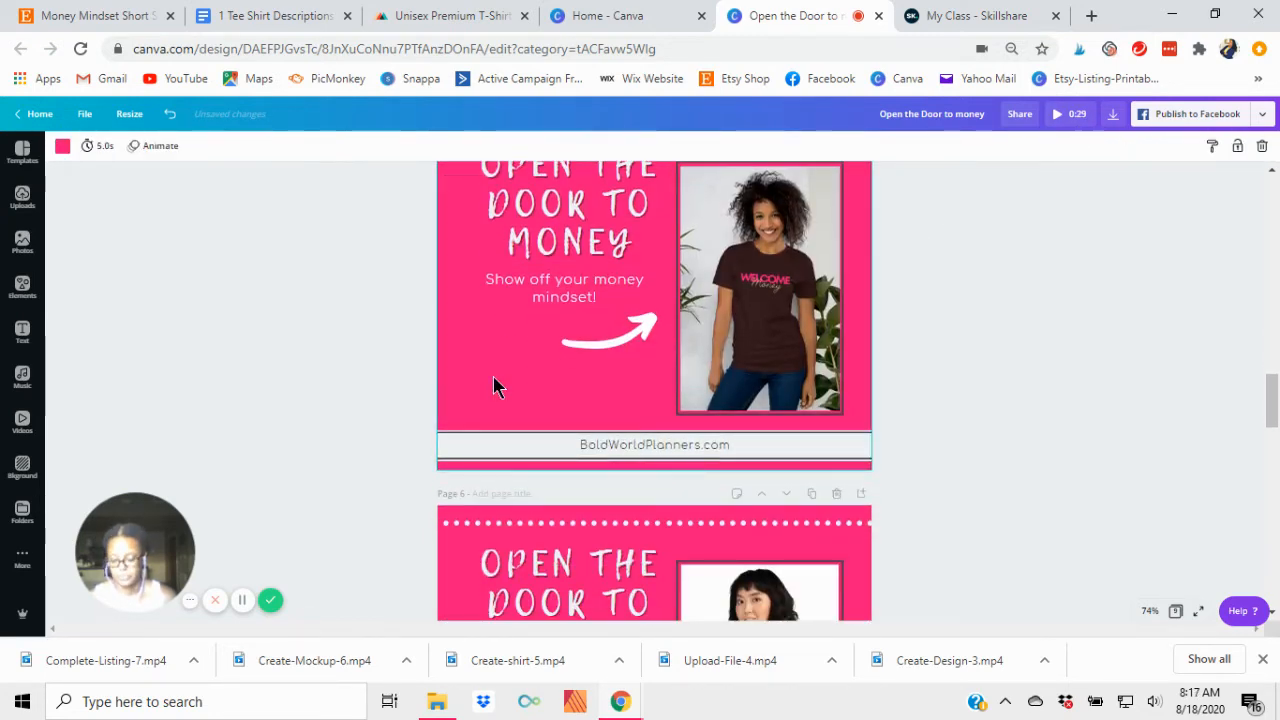
{"action": "key", "text": "ctrl+v"}
{"action": "scroll", "coordinate": [598, 510], "scroll_direction": "down", "scroll_amount": 3}
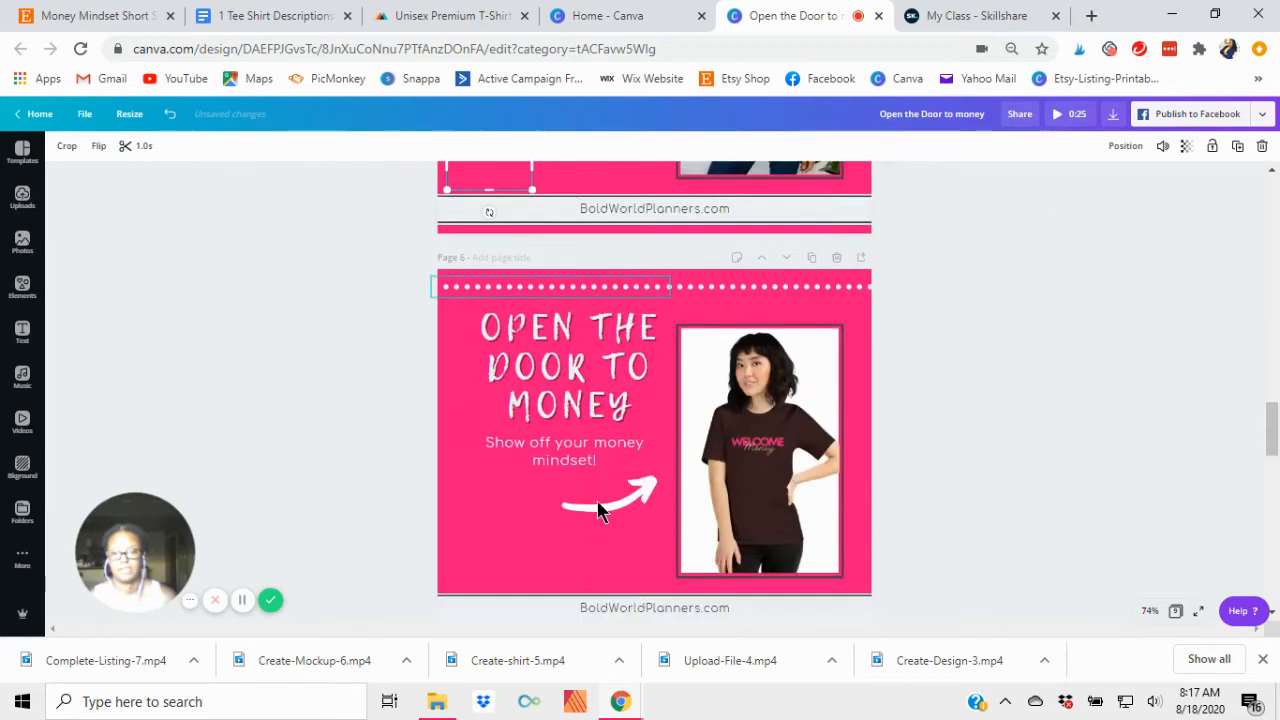
{"action": "scroll", "coordinate": [597, 510], "scroll_direction": "down", "scroll_amount": 2}
{"action": "left_click", "coordinate": [500, 437]}
{"action": "key", "text": "ctrl+v"}
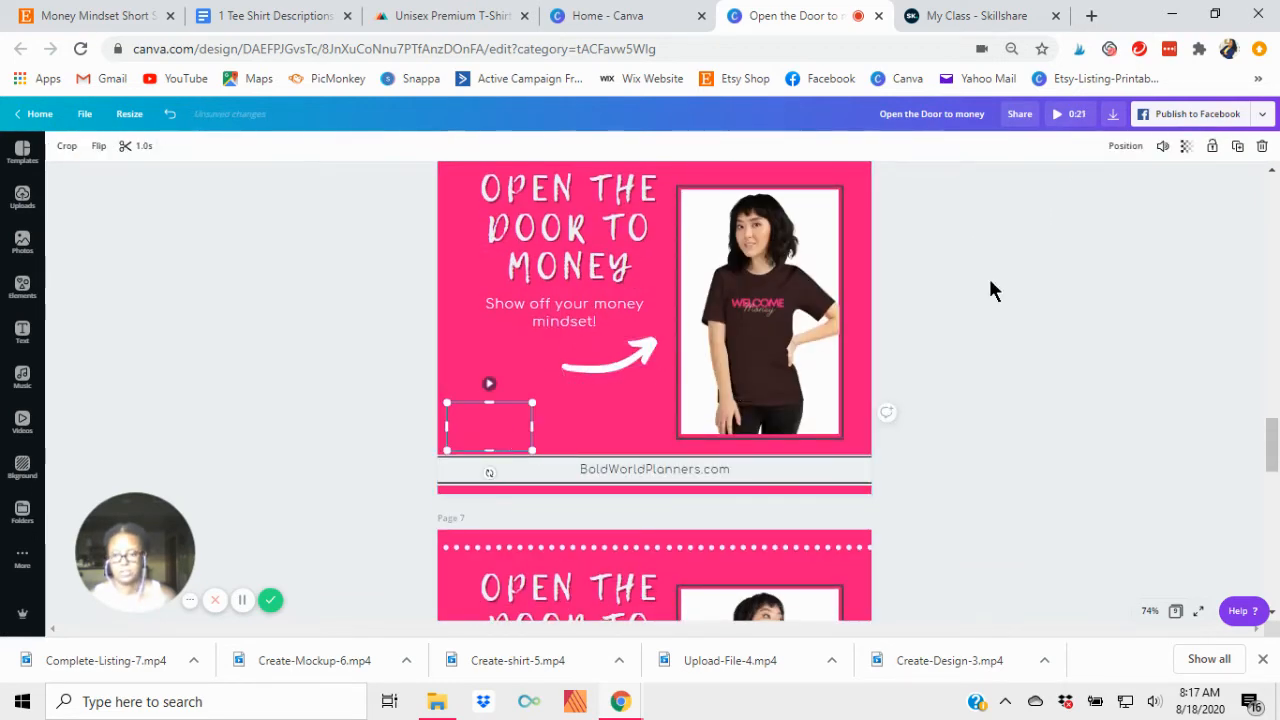
Paste the copied hidden clip onto page 7 and onto page 8 with the flat T-shirt mockup
{"action": "scroll", "coordinate": [623, 437], "scroll_direction": "down", "scroll_amount": 4}
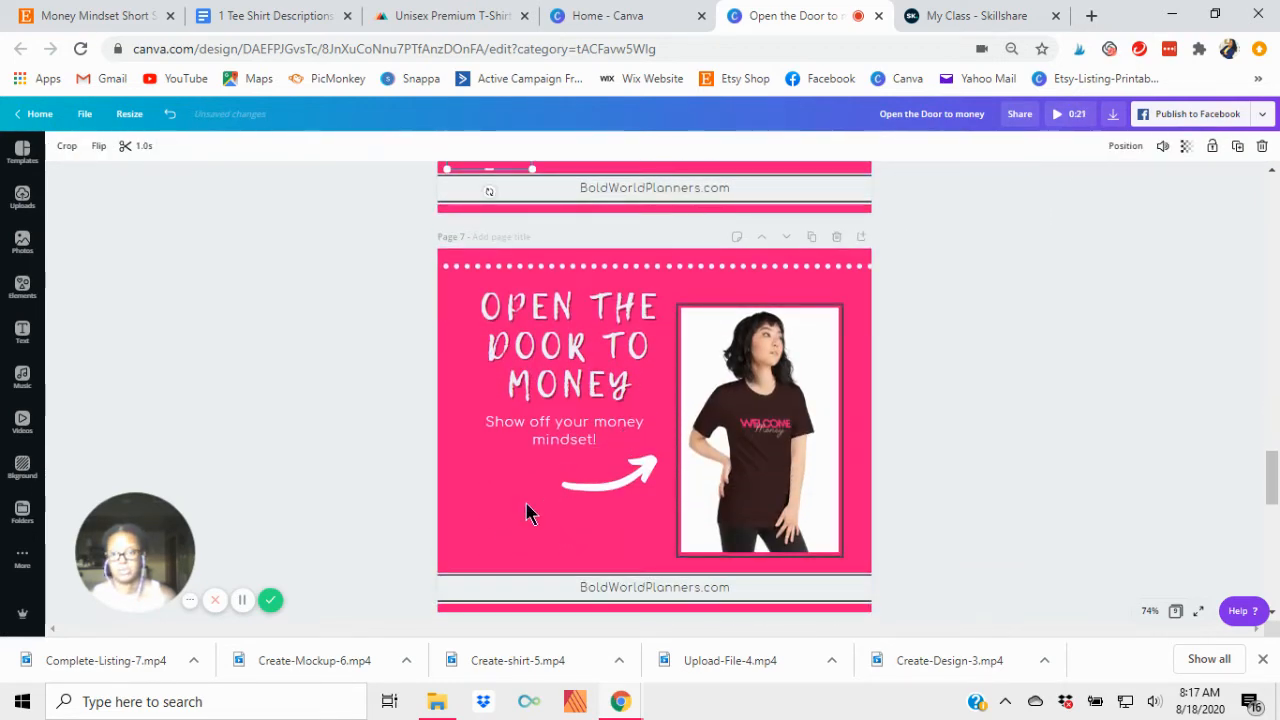
{"action": "key", "text": "ctrl+v"}
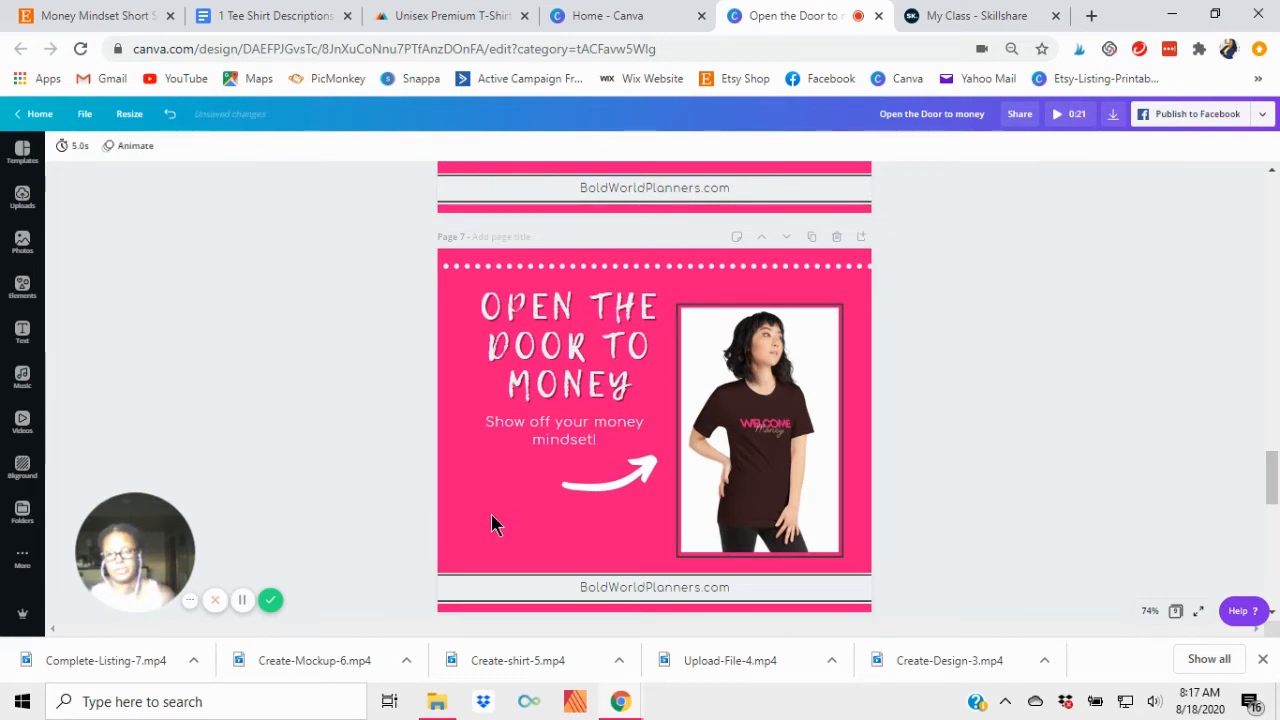
{"action": "left_click", "coordinate": [486, 538]}
{"action": "key", "text": "ctrl+v"}
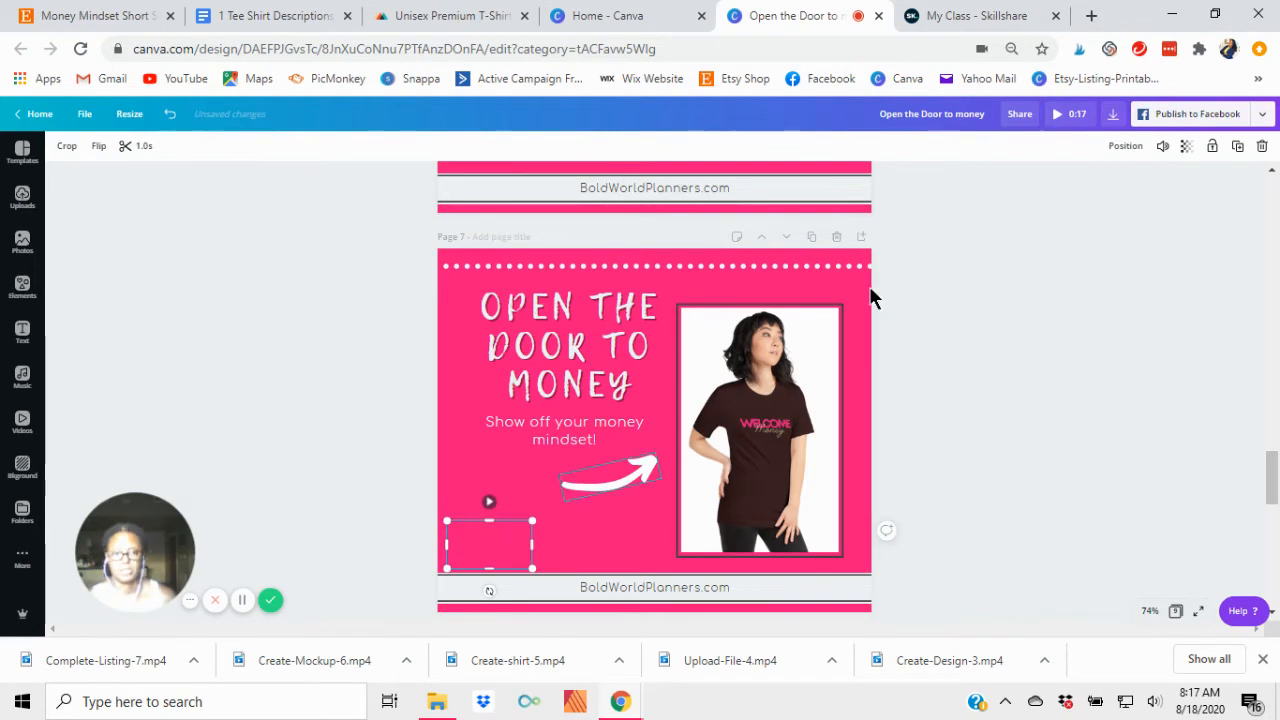
{"action": "scroll", "coordinate": [727, 415], "scroll_direction": "down", "scroll_amount": 2}
{"action": "scroll", "coordinate": [727, 413], "scroll_direction": "down", "scroll_amount": 2}
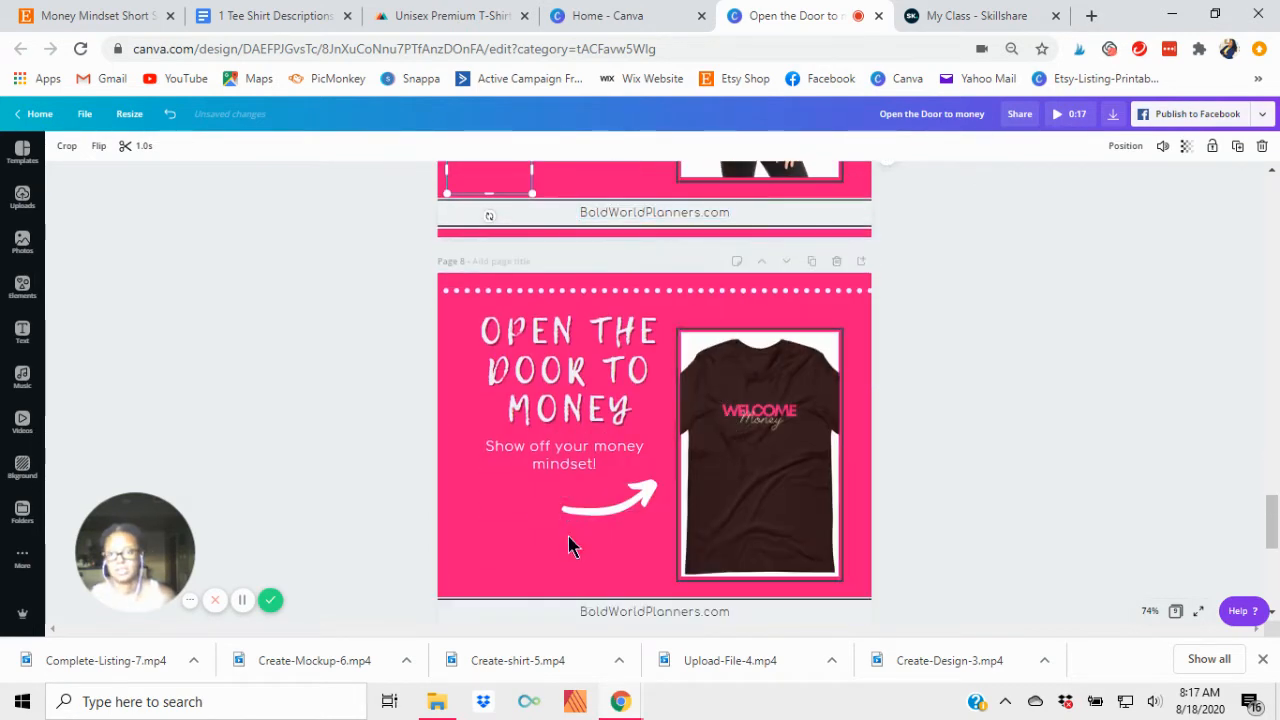
{"action": "left_click", "coordinate": [483, 562]}
{"action": "key", "text": "ctrl+v"}
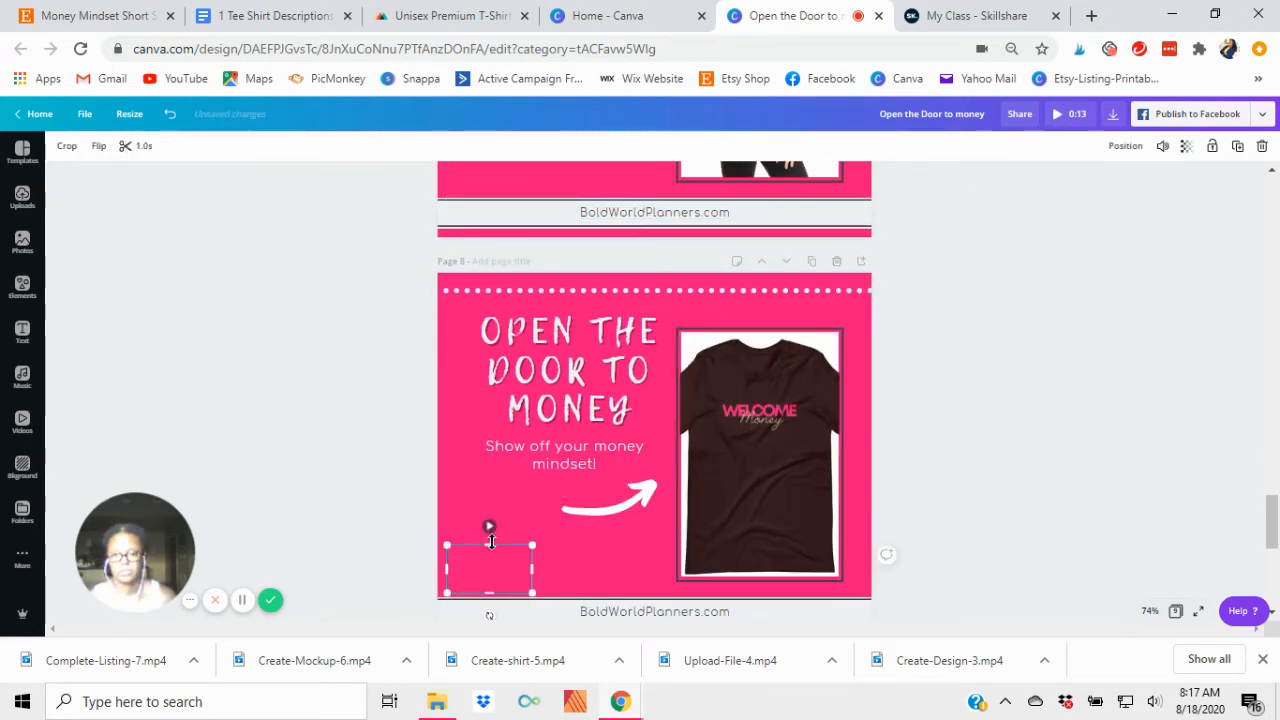
{"action": "scroll", "coordinate": [610, 428], "scroll_direction": "down", "scroll_amount": 3}
{"action": "scroll", "coordinate": [652, 425], "scroll_direction": "down", "scroll_amount": 2}
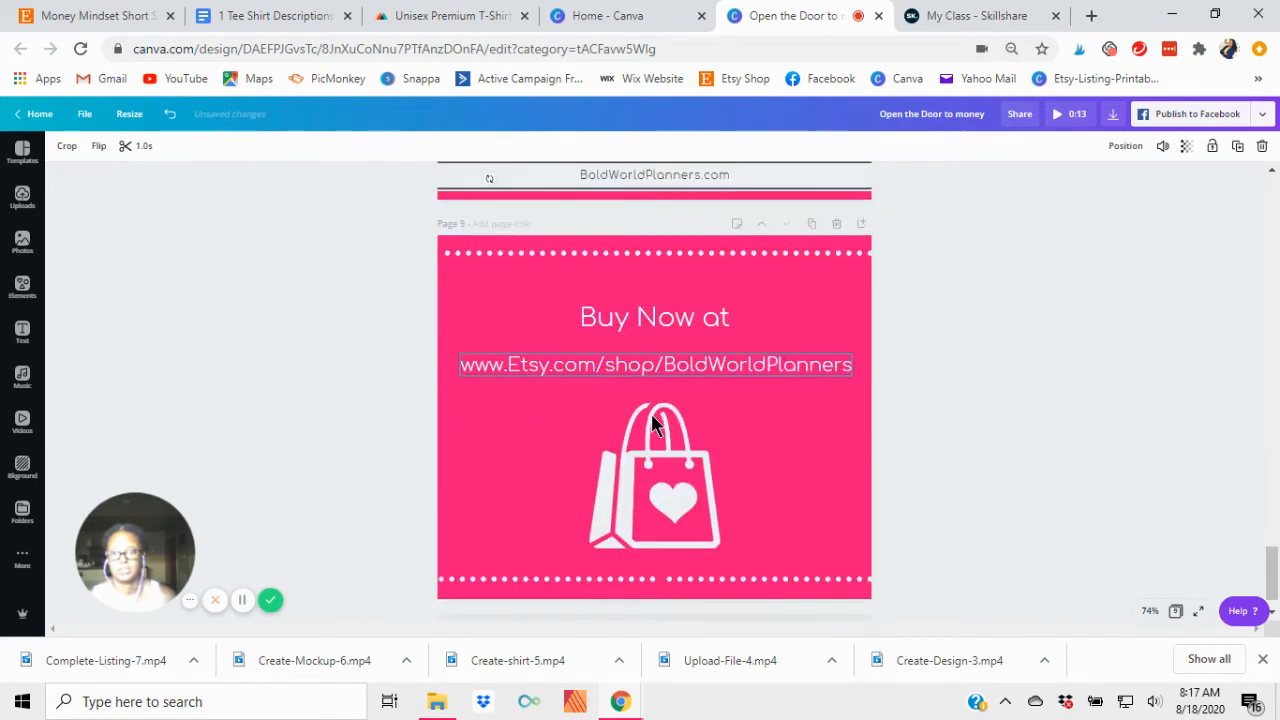
Paste the copied 1.0-second clip onto page 9, the "Buy Now at" page
{"action": "left_click", "coordinate": [489, 532]}
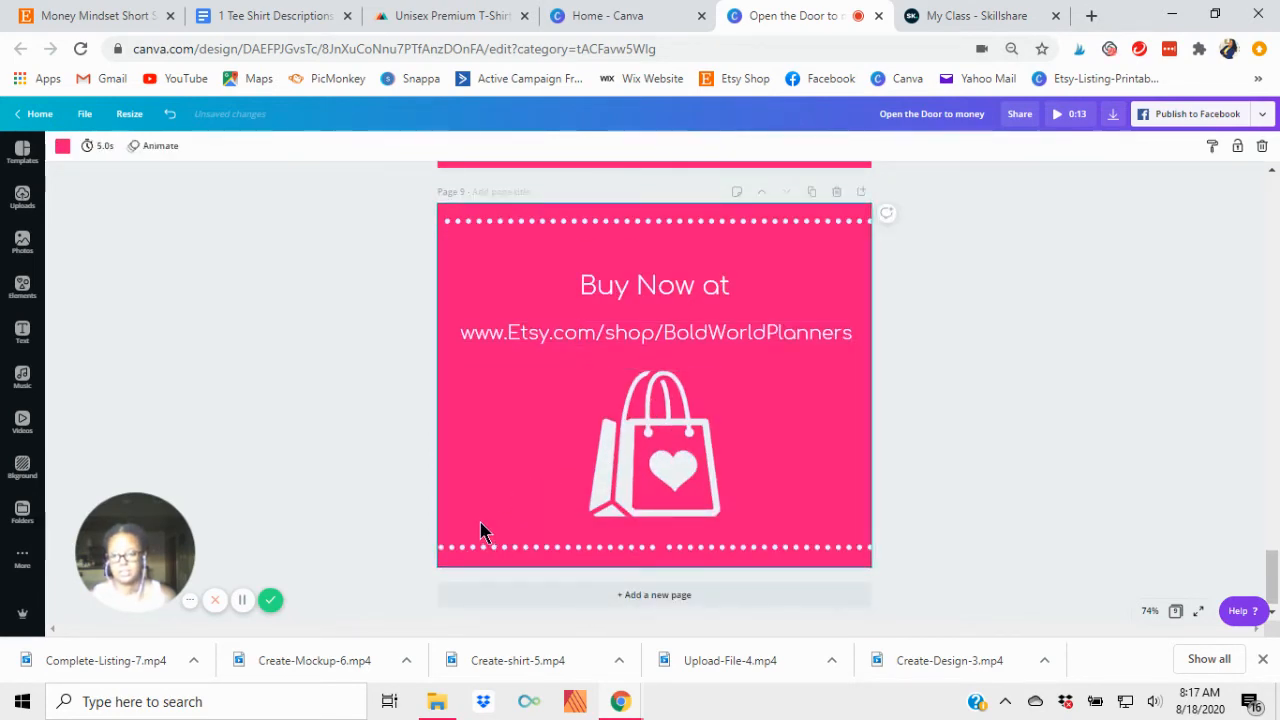
{"action": "key", "text": "ctrl+v"}
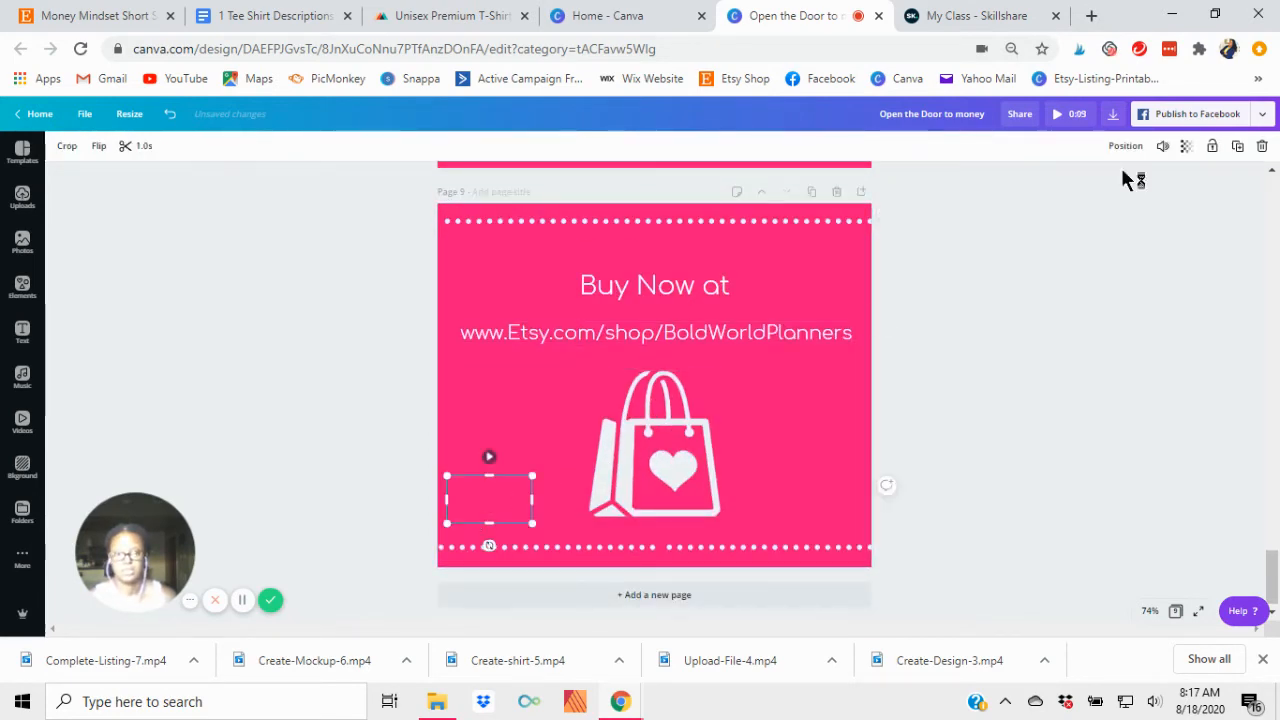
{"action": "left_click", "coordinate": [995, 476]}
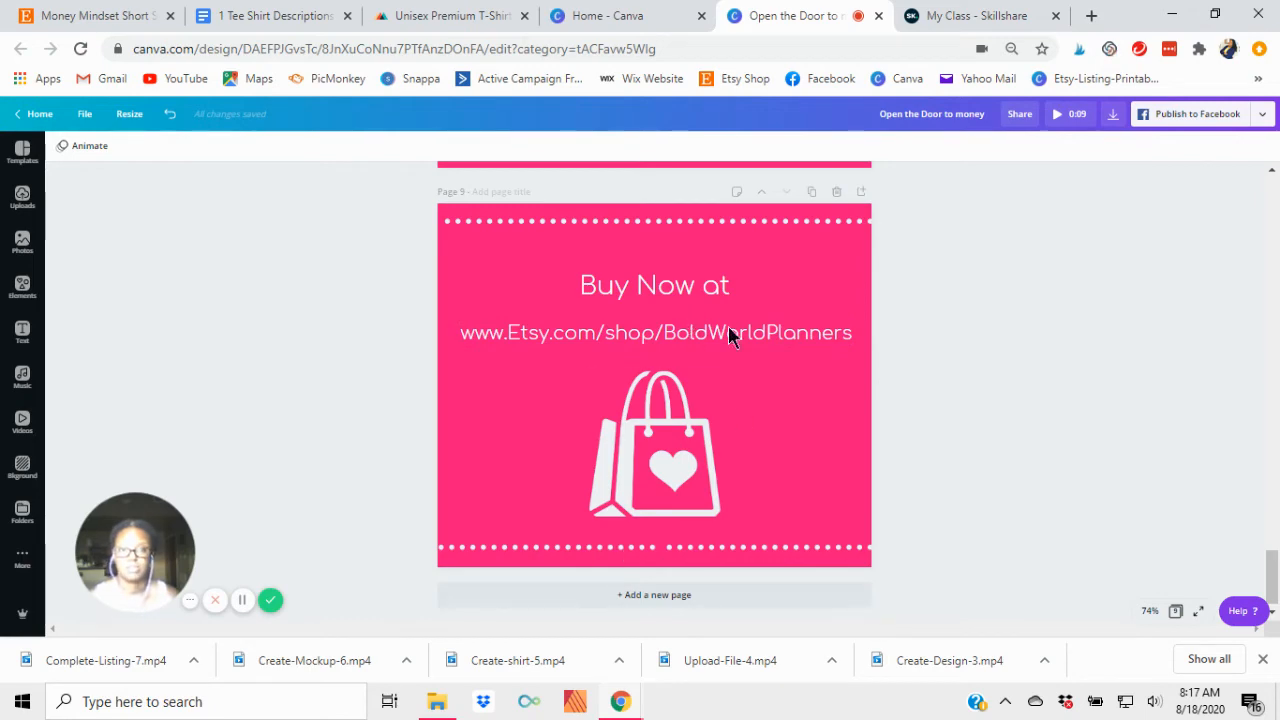
Preview the complete promo video, replay it once to check the pacing, and close the preview
{"action": "scroll", "coordinate": [994, 413], "scroll_direction": "up", "scroll_amount": 5}
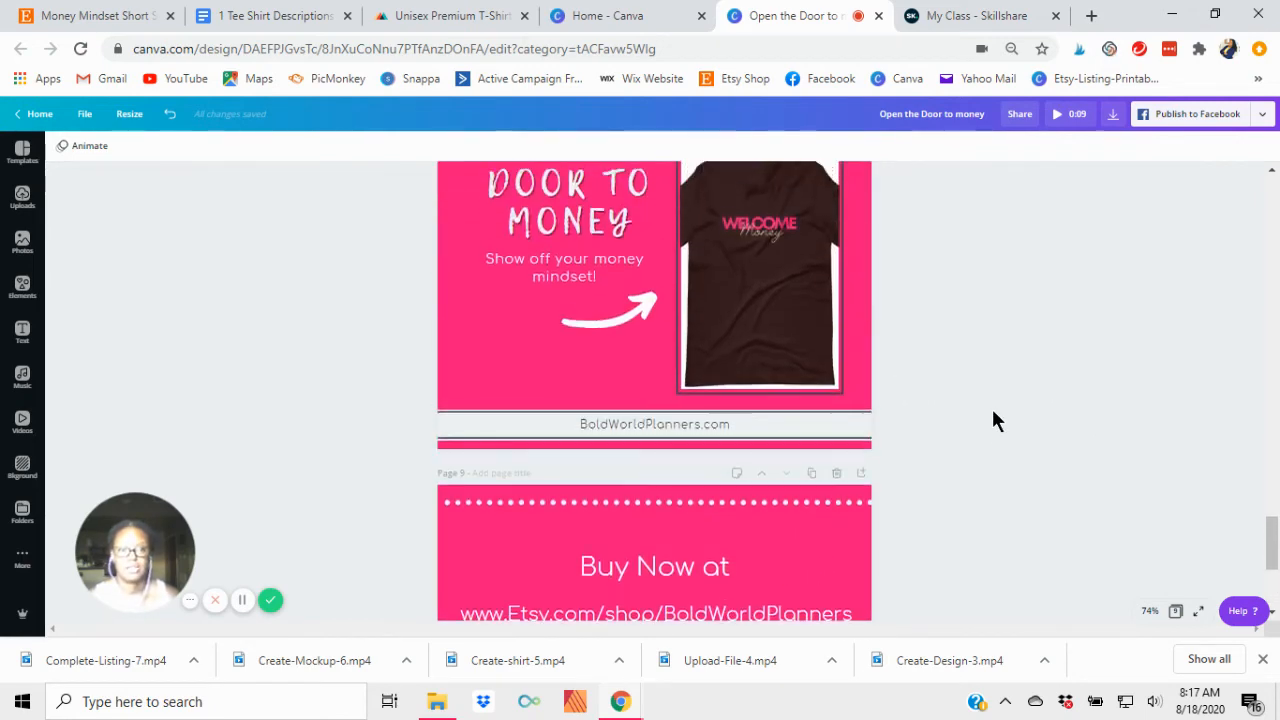
{"action": "scroll", "coordinate": [994, 413], "scroll_direction": "up", "scroll_amount": 15}
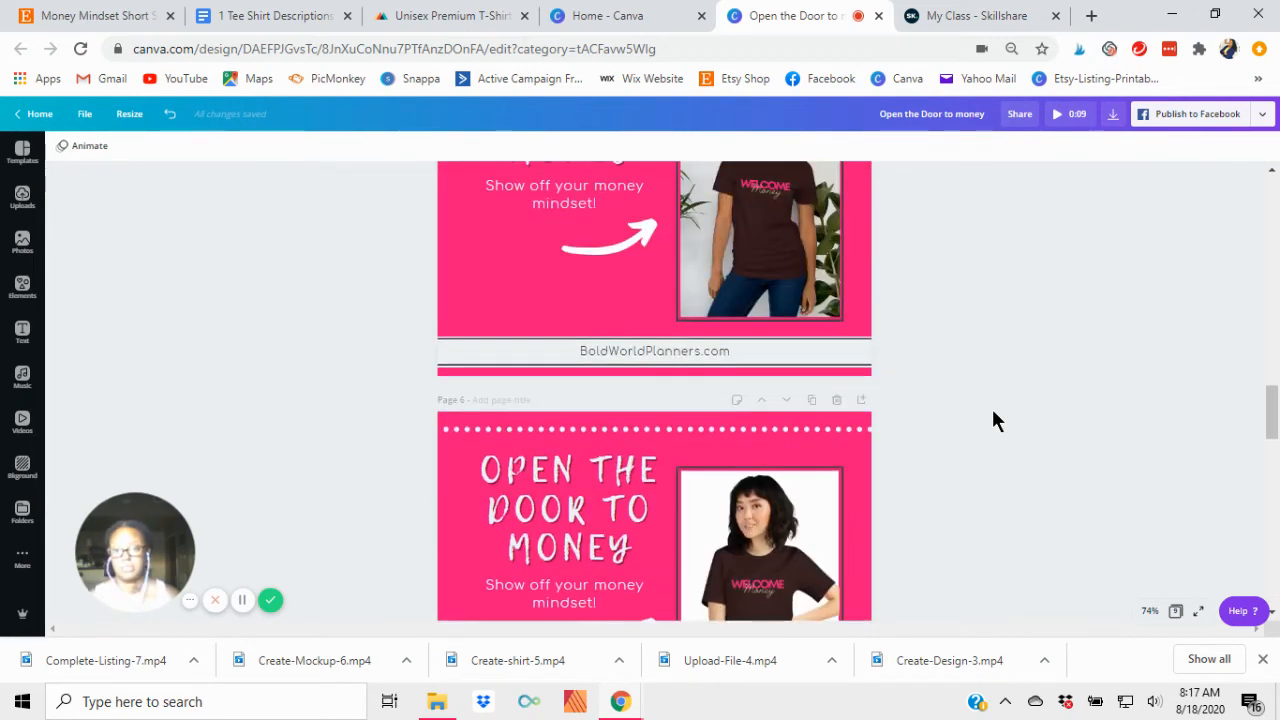
{"action": "scroll", "coordinate": [1000, 410], "scroll_direction": "up", "scroll_amount": 5}
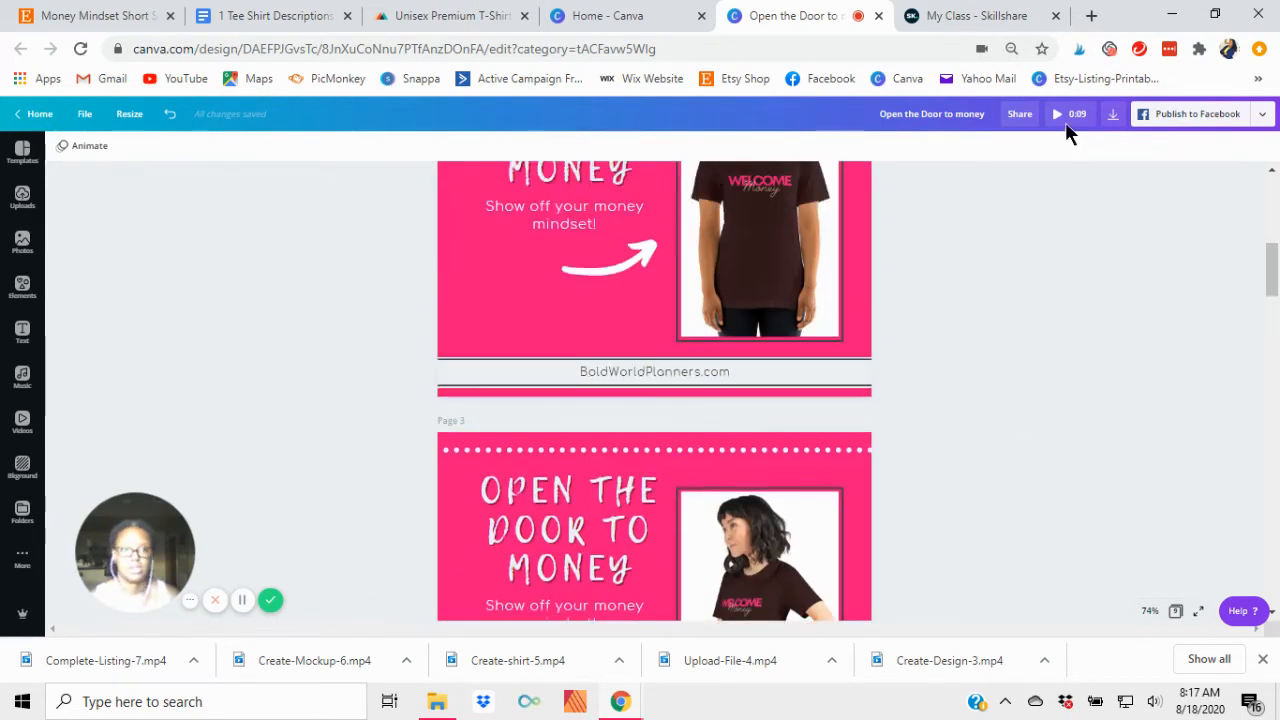
{"action": "left_click", "coordinate": [1071, 116]}
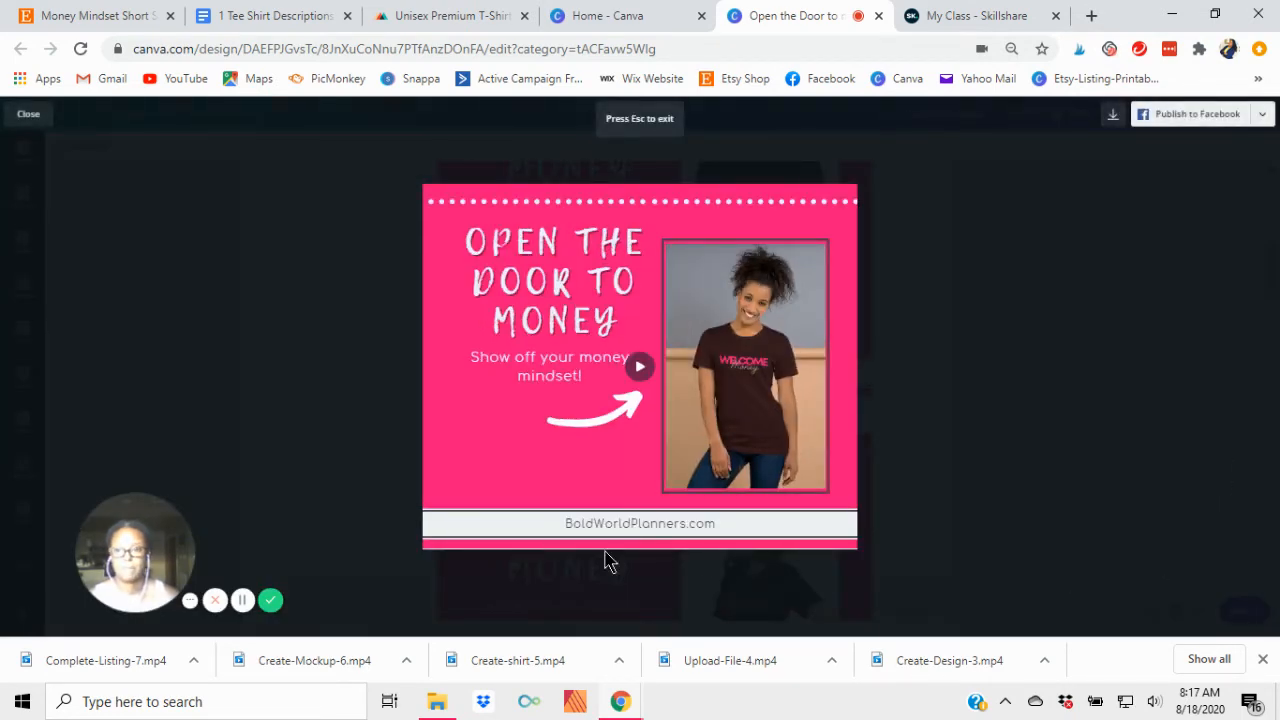
{"action": "left_click", "coordinate": [636, 370]}
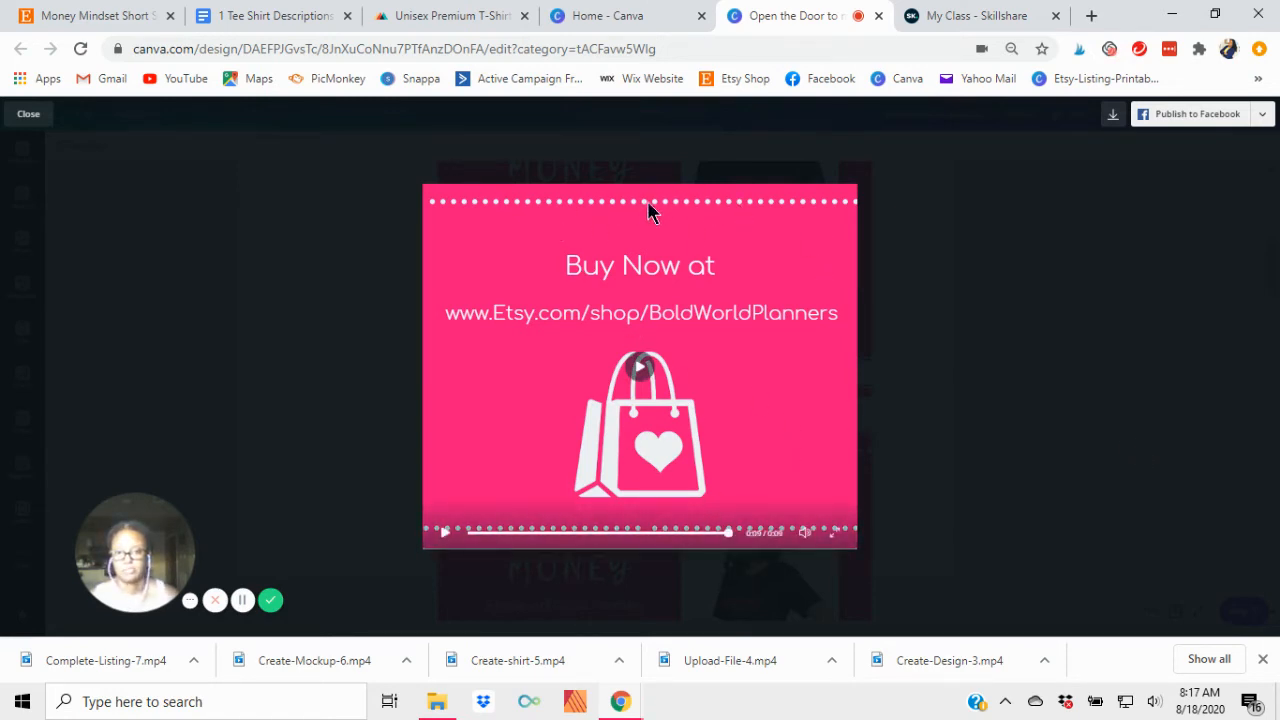
{"action": "left_click", "coordinate": [446, 534]}
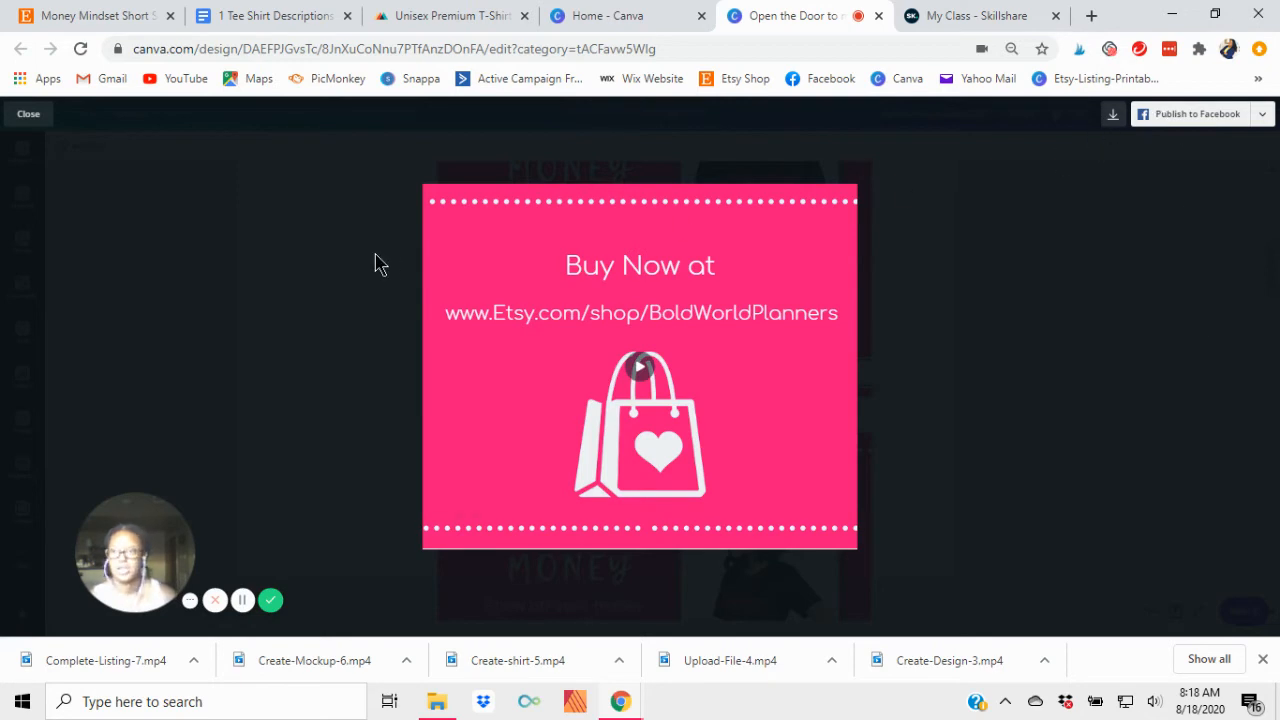
{"action": "left_click", "coordinate": [31, 118]}
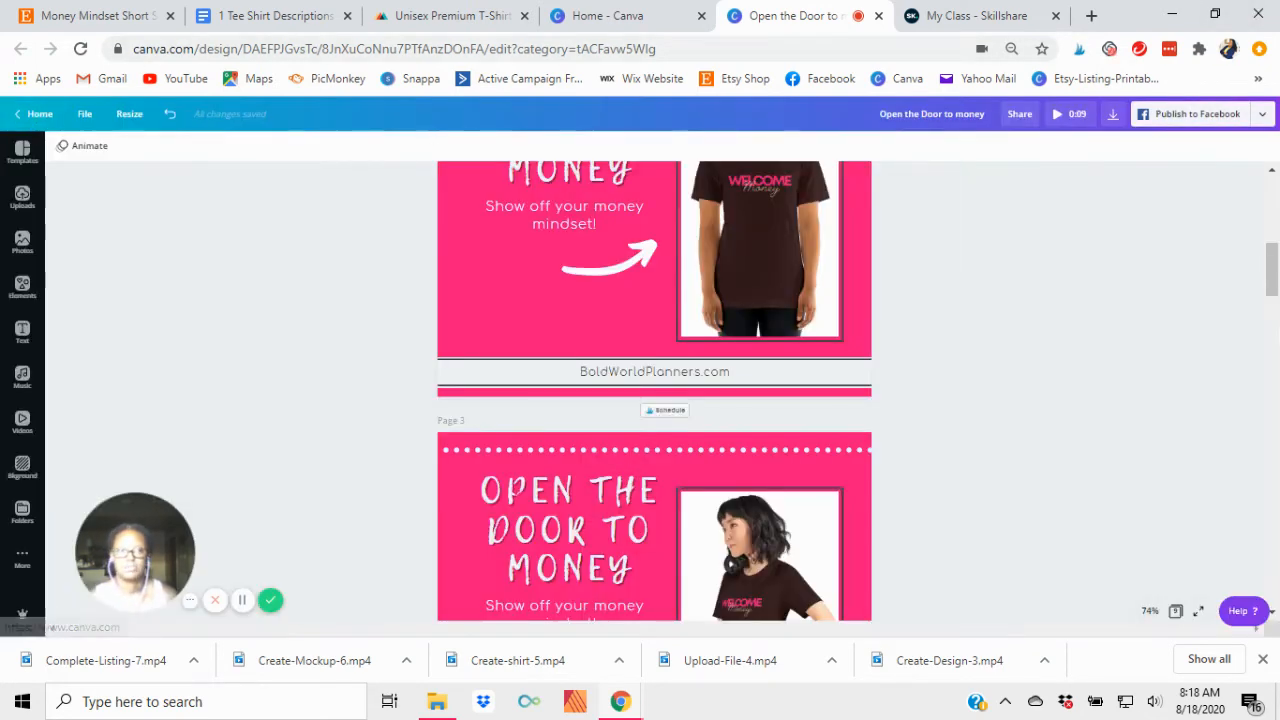
Download all 9 pages as an MP4 video, saved as "Open the Door to money-video" in the Printable-Merch folder, and return to editing
{"action": "scroll", "coordinate": [1091, 515], "scroll_direction": "up", "scroll_amount": 5}
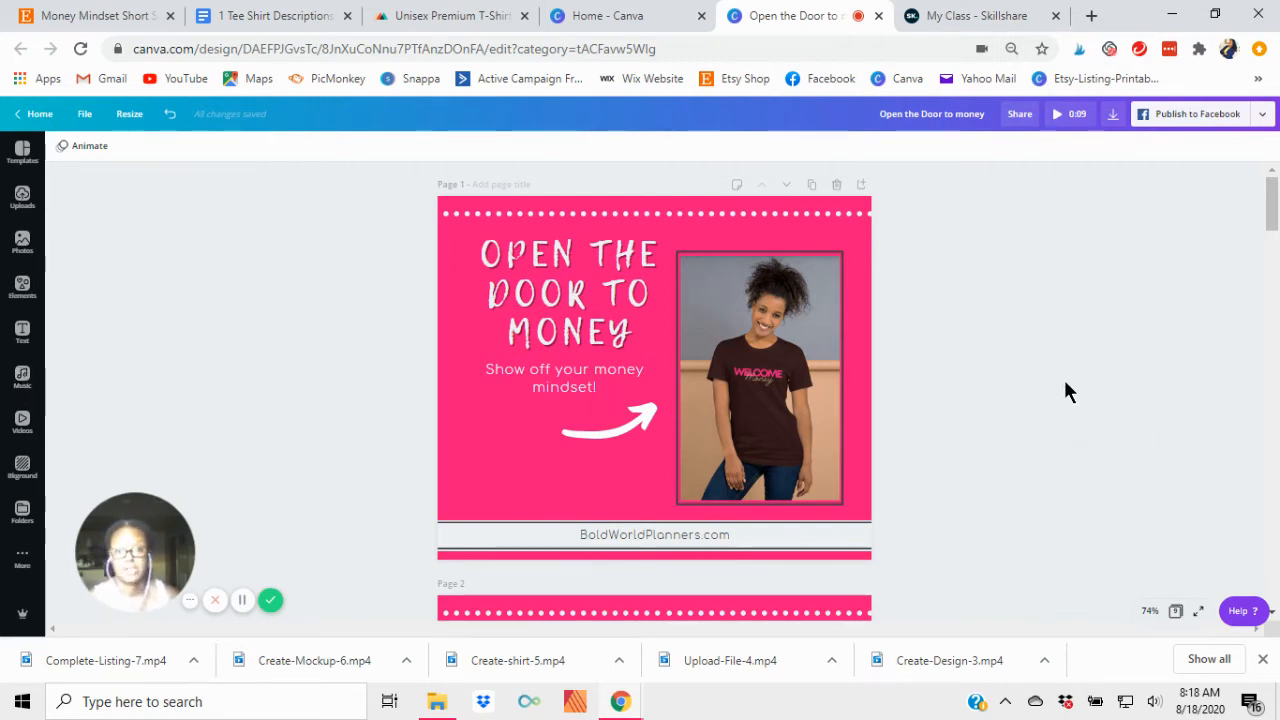
{"action": "left_click", "coordinate": [1259, 117]}
{"action": "left_click", "coordinate": [1130, 205]}
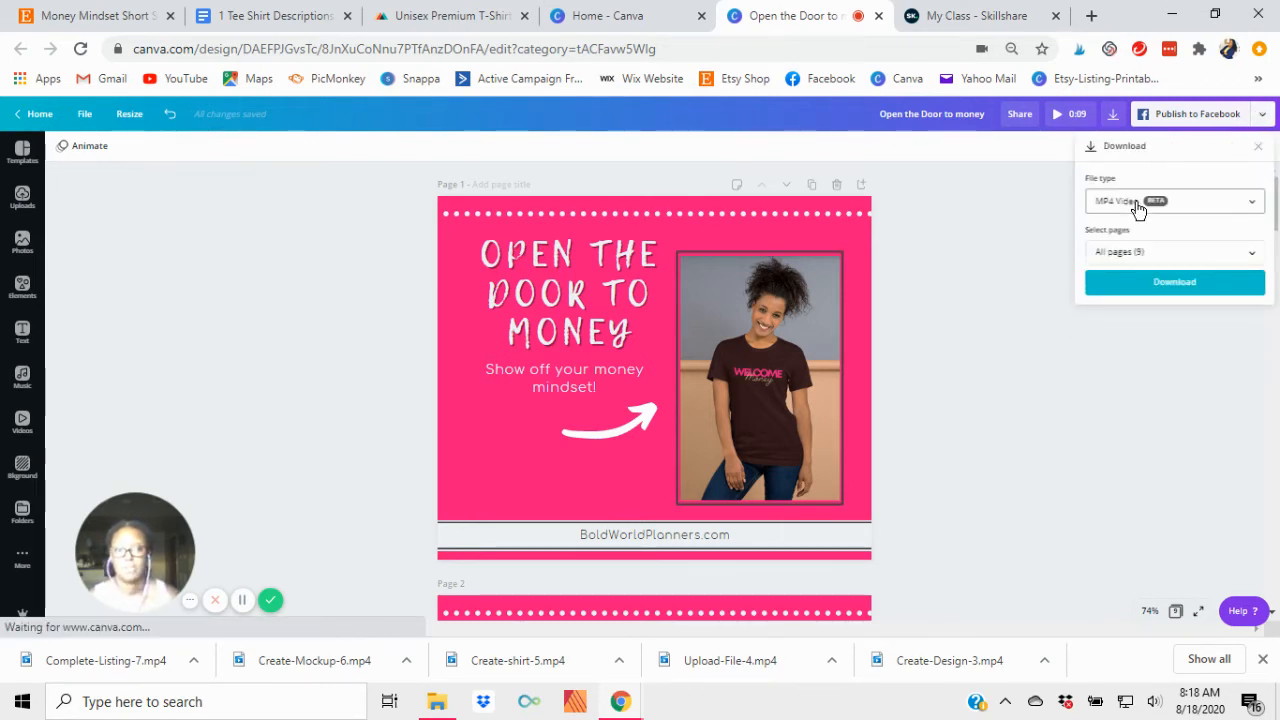
{"action": "left_click", "coordinate": [1171, 283]}
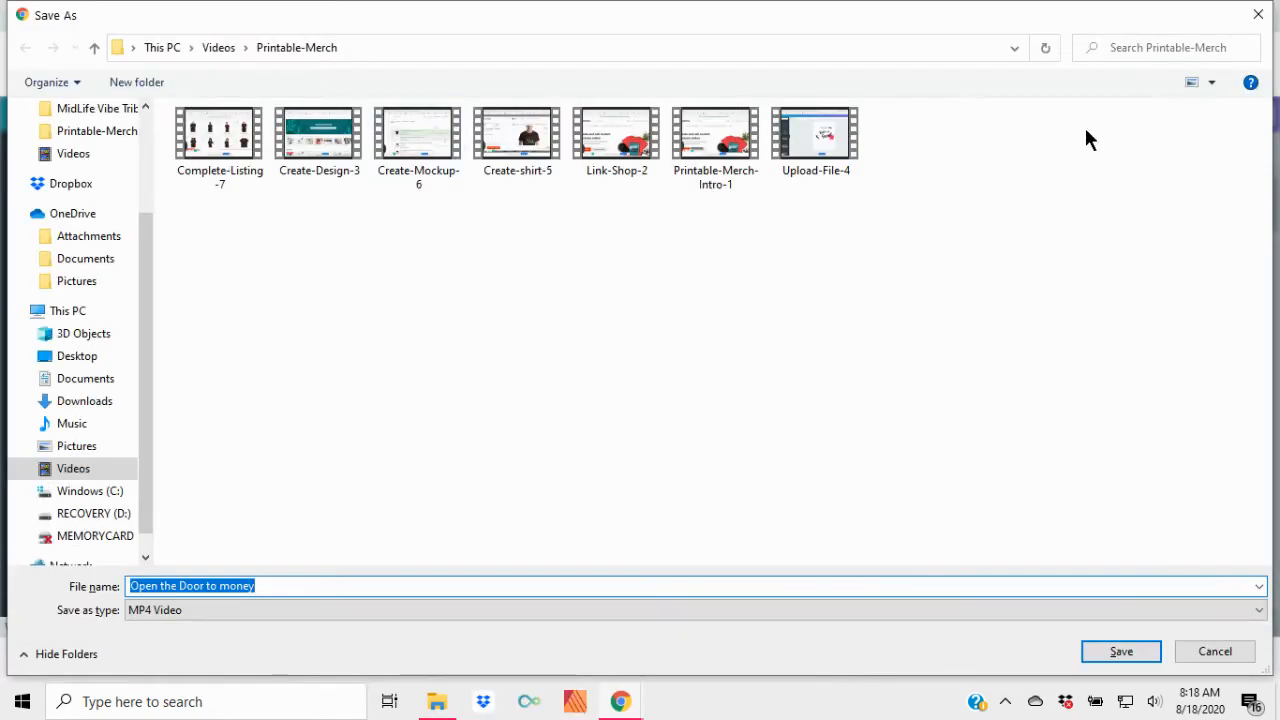
{"action": "left_click", "coordinate": [273, 586]}
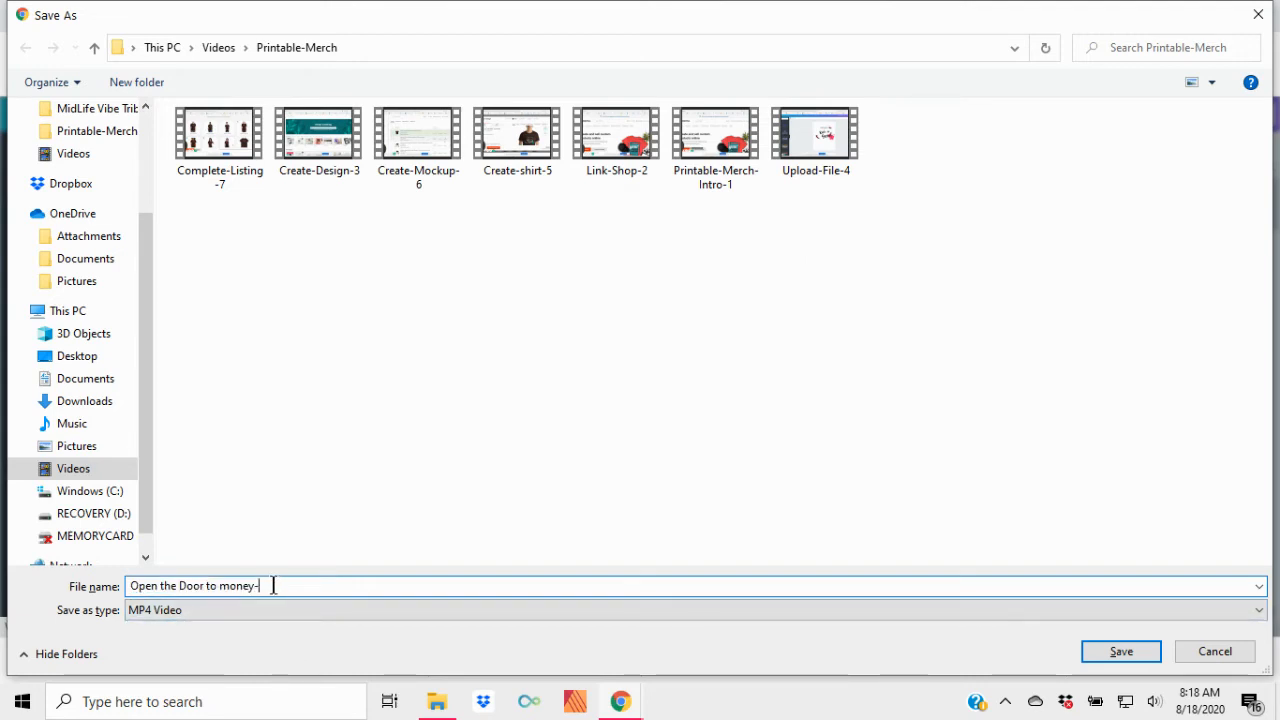
{"action": "type", "text": "-video"}
{"action": "left_click", "coordinate": [1118, 652]}
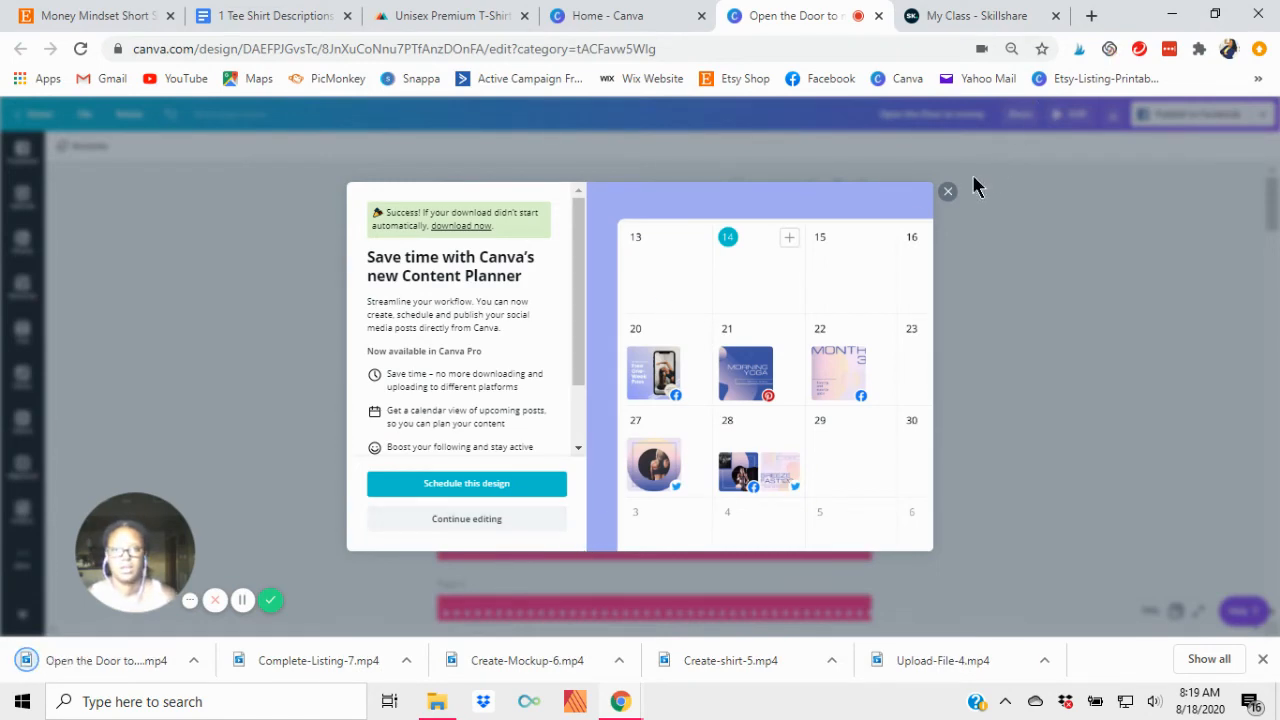
{"action": "left_click", "coordinate": [498, 520]}
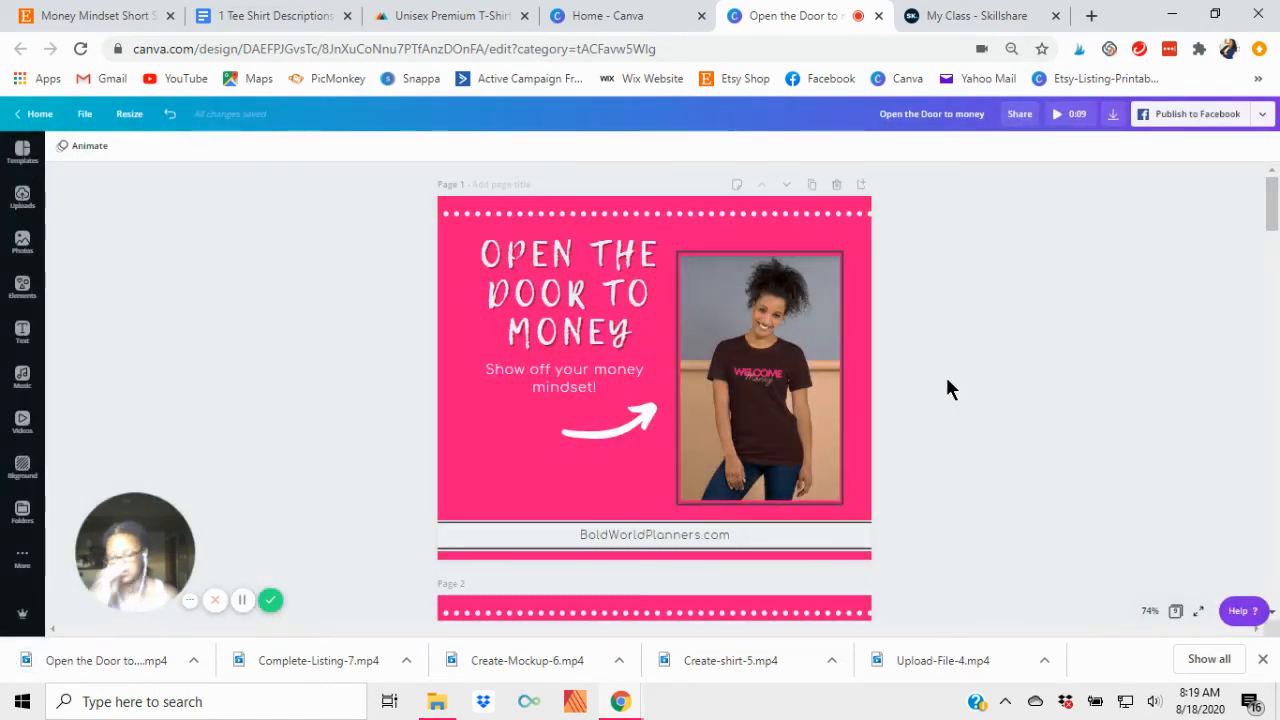
{"action": "left_click", "coordinate": [73, 17]}
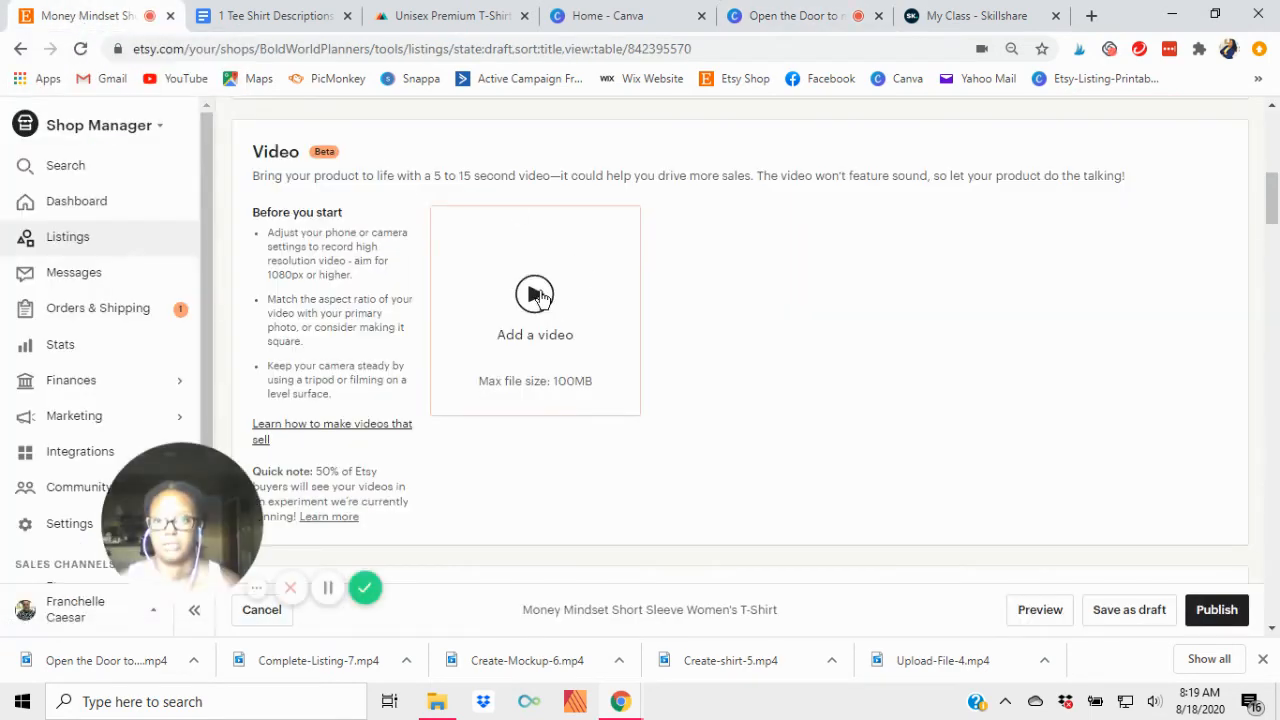
{"action": "scroll", "coordinate": [872, 288], "scroll_direction": "up", "scroll_amount": 6}
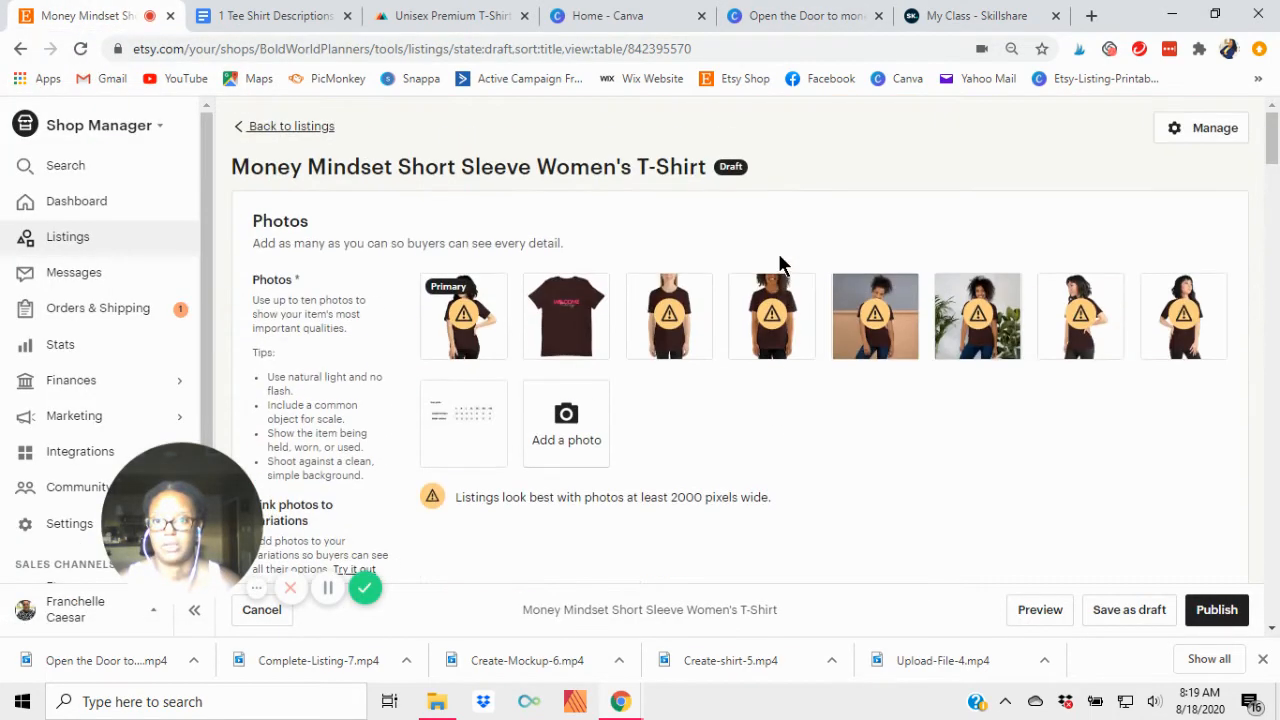
{"action": "scroll", "coordinate": [755, 288], "scroll_direction": "down", "scroll_amount": 6}
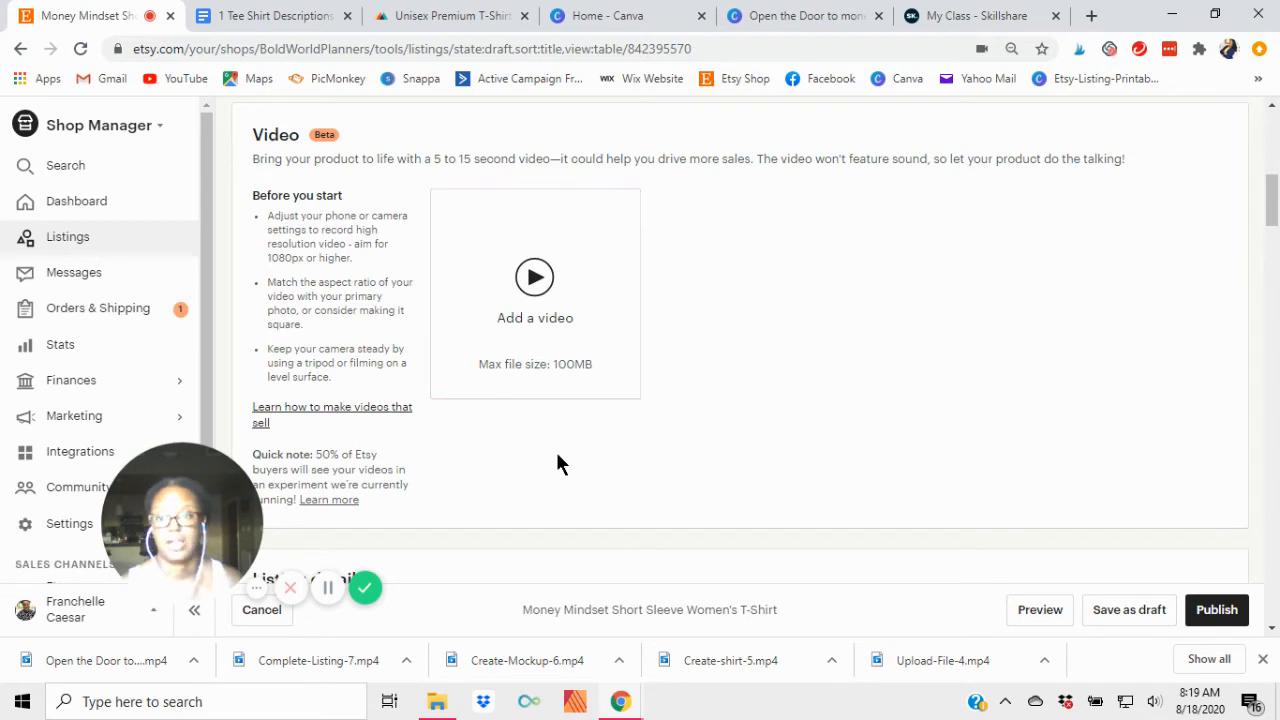
{"action": "left_click", "coordinate": [535, 280]}
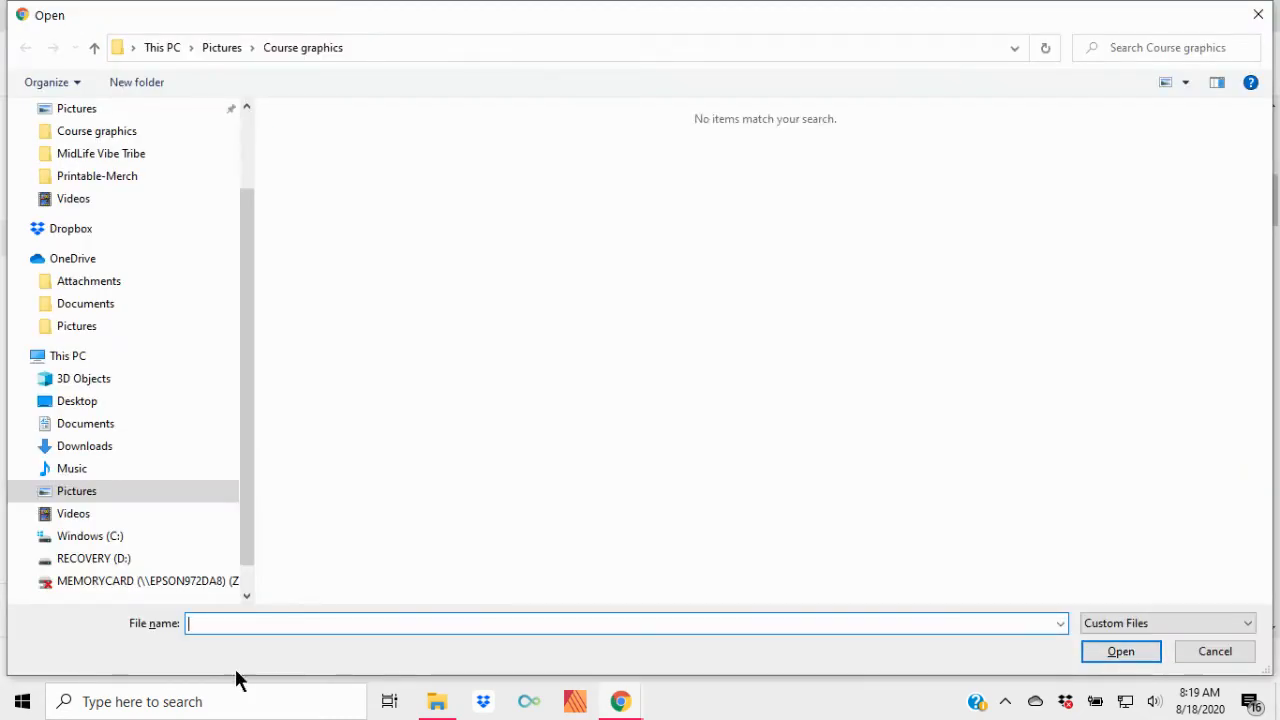
{"action": "left_click", "coordinate": [90, 522]}
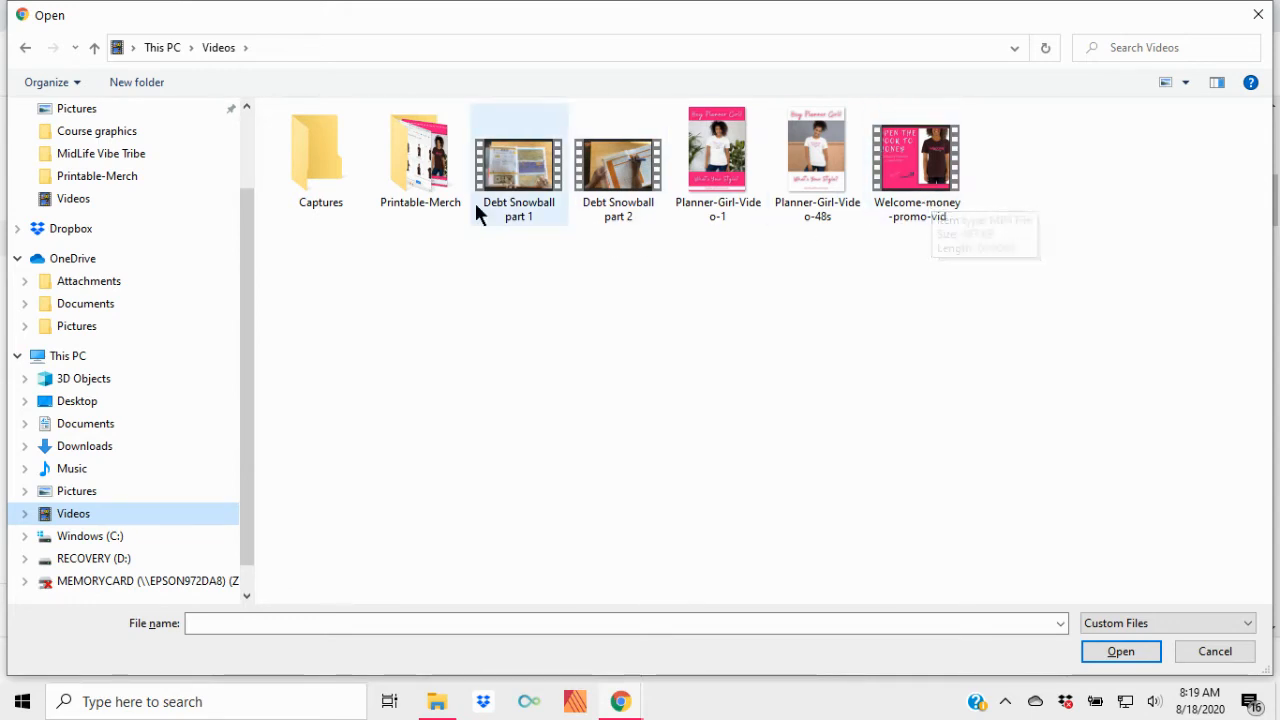
{"action": "left_click", "coordinate": [1215, 652]}
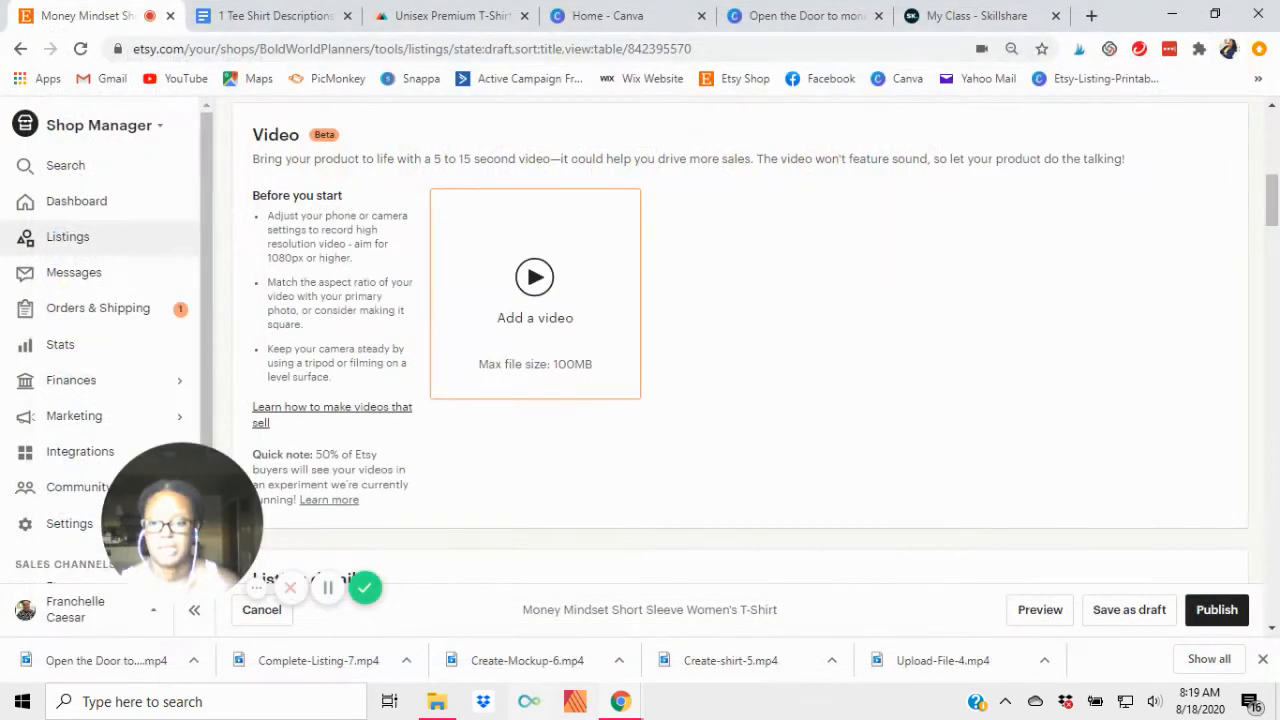
Look in File Explorer's Videos folder for the downloaded promo video, and close the Welcome-money archive without unzipping it
{"action": "left_click", "coordinate": [438, 702]}
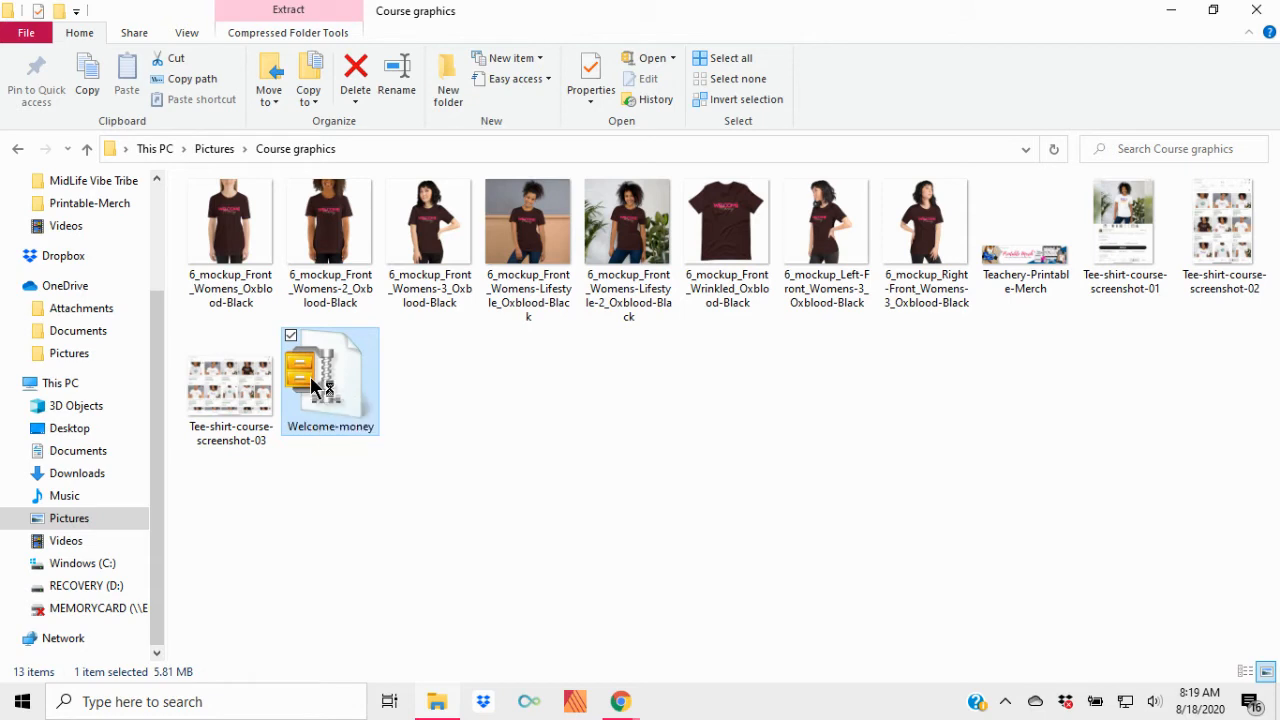
{"action": "left_click", "coordinate": [62, 543]}
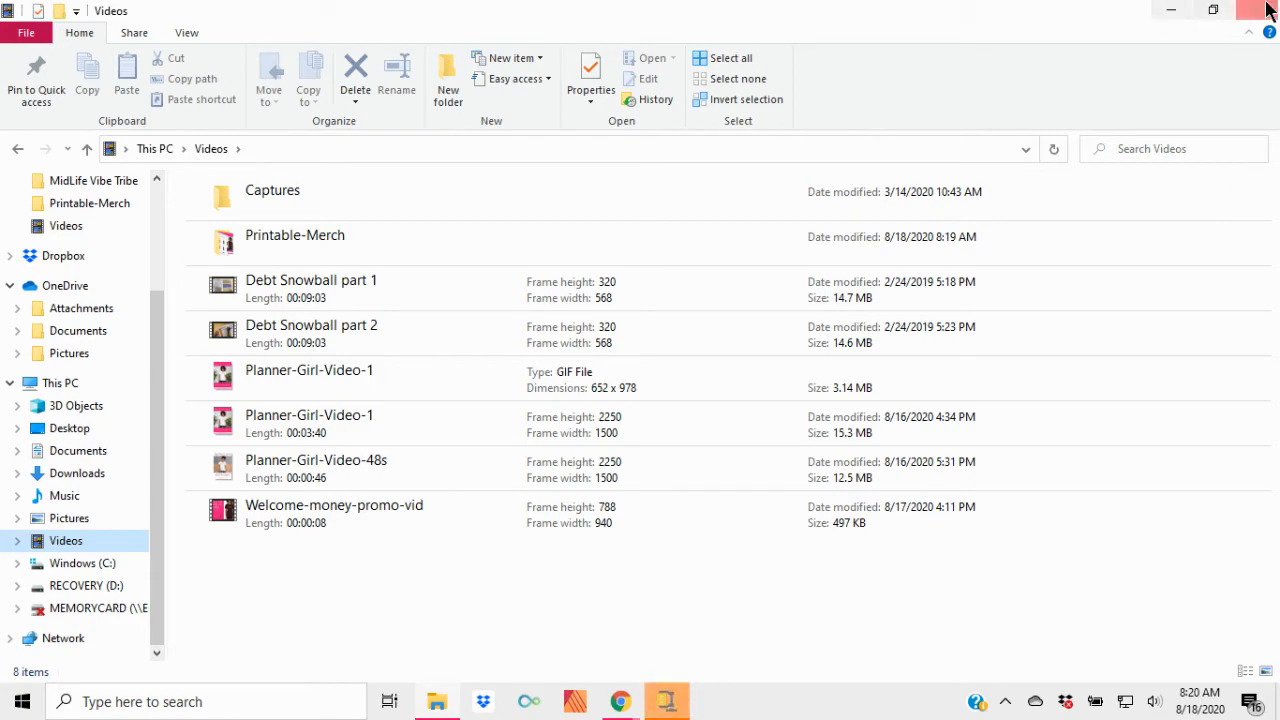
{"action": "left_click", "coordinate": [1170, 12]}
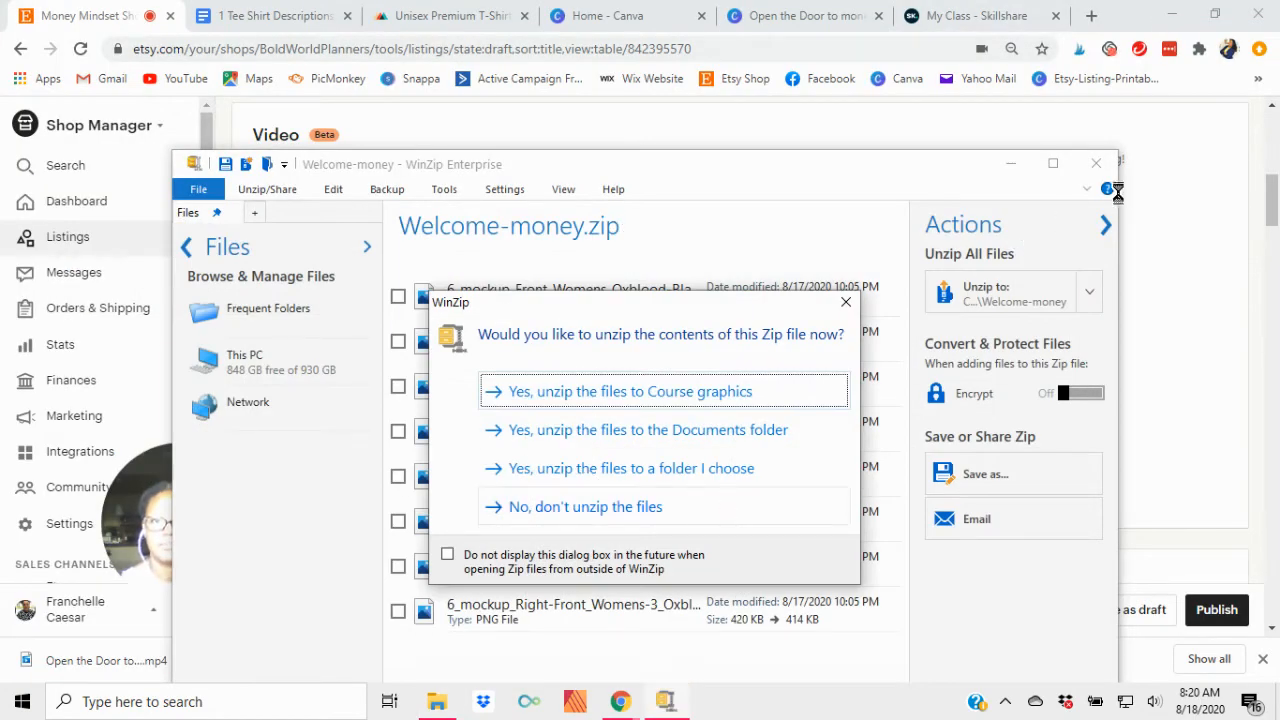
{"action": "left_click", "coordinate": [582, 507]}
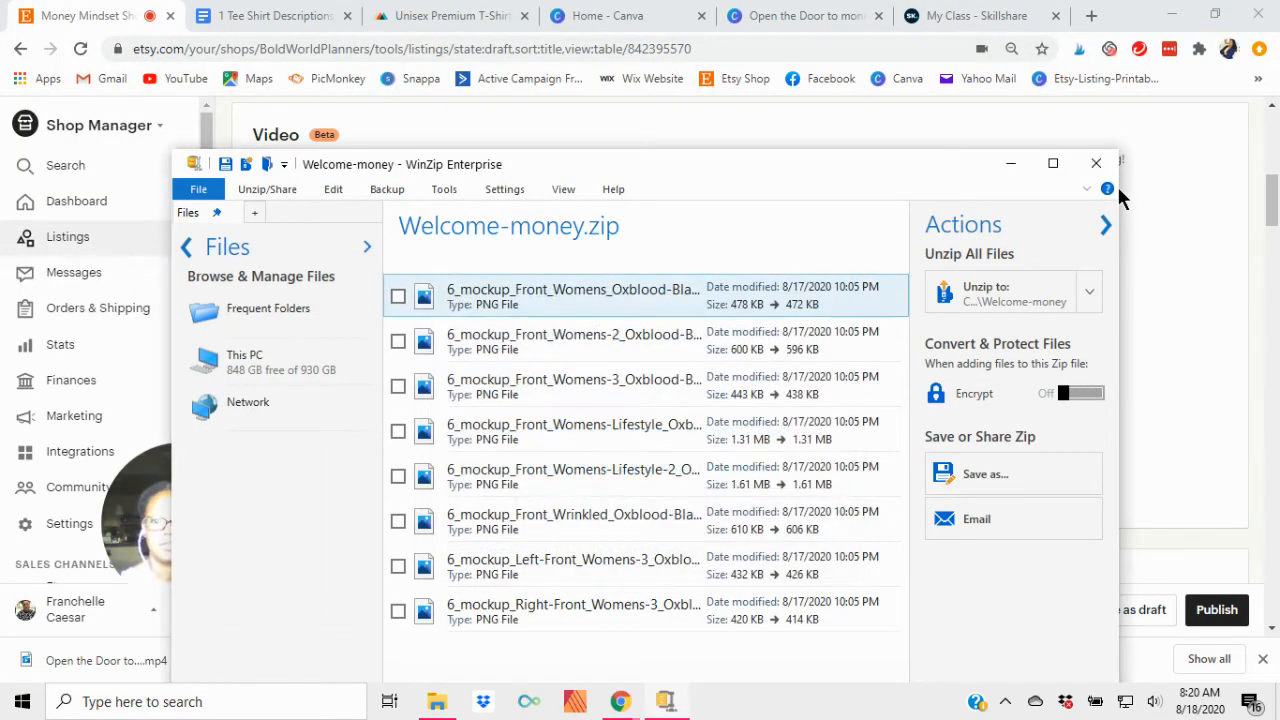
{"action": "left_click", "coordinate": [1098, 163]}
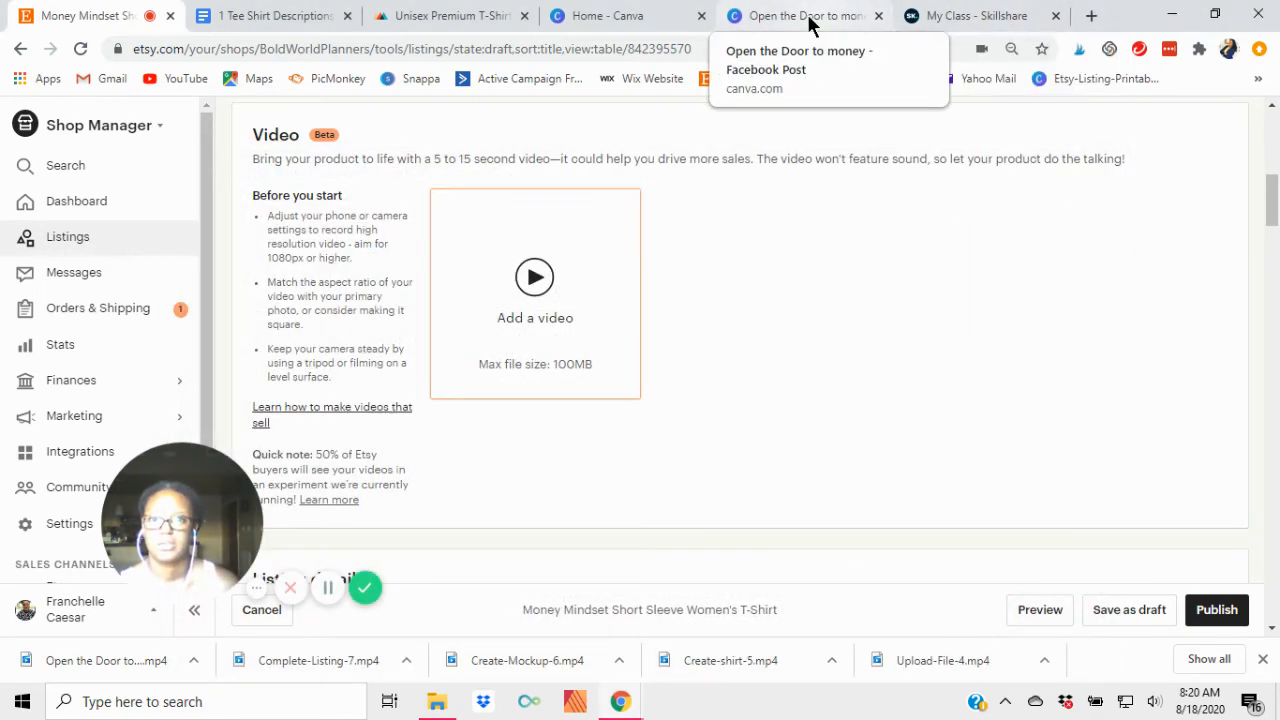
Check the Printable-Merch folder inside Videos in File Explorer for the downloaded promo video, and minimize the window
{"action": "left_click", "coordinate": [810, 18]}
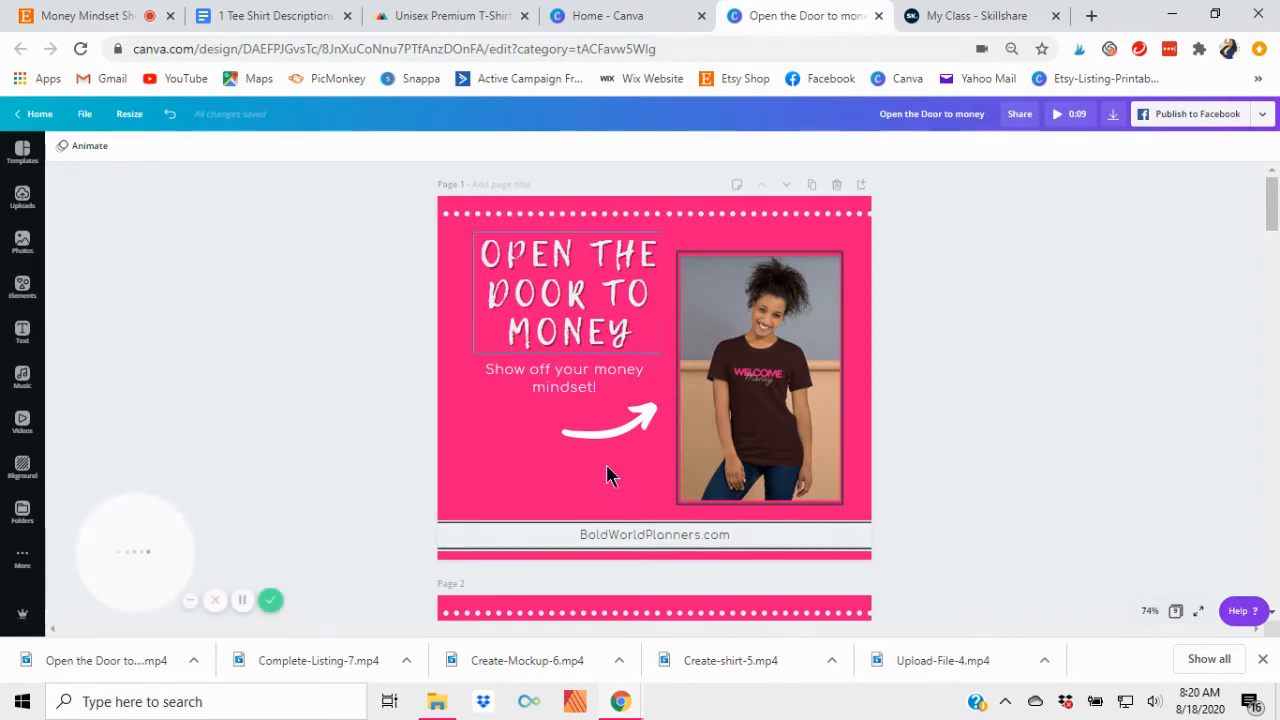
{"action": "left_click", "coordinate": [437, 702]}
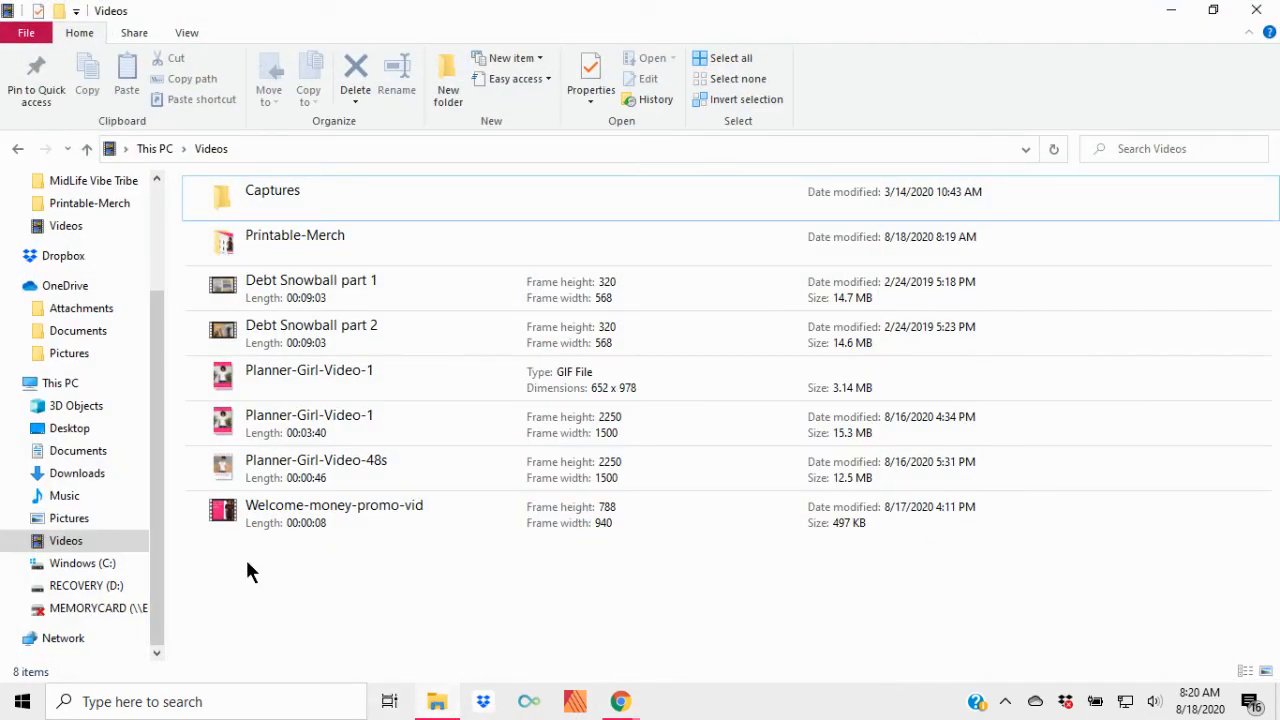
{"action": "left_click", "coordinate": [70, 548]}
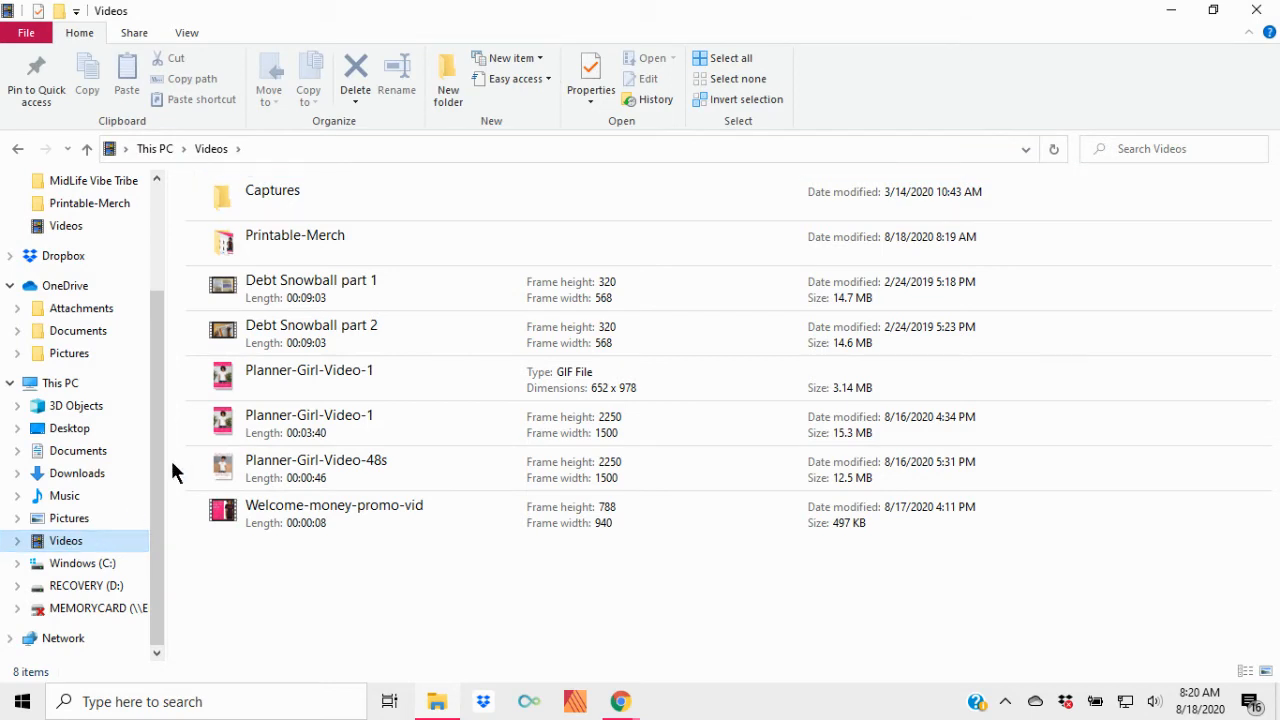
{"action": "left_click", "coordinate": [286, 255]}
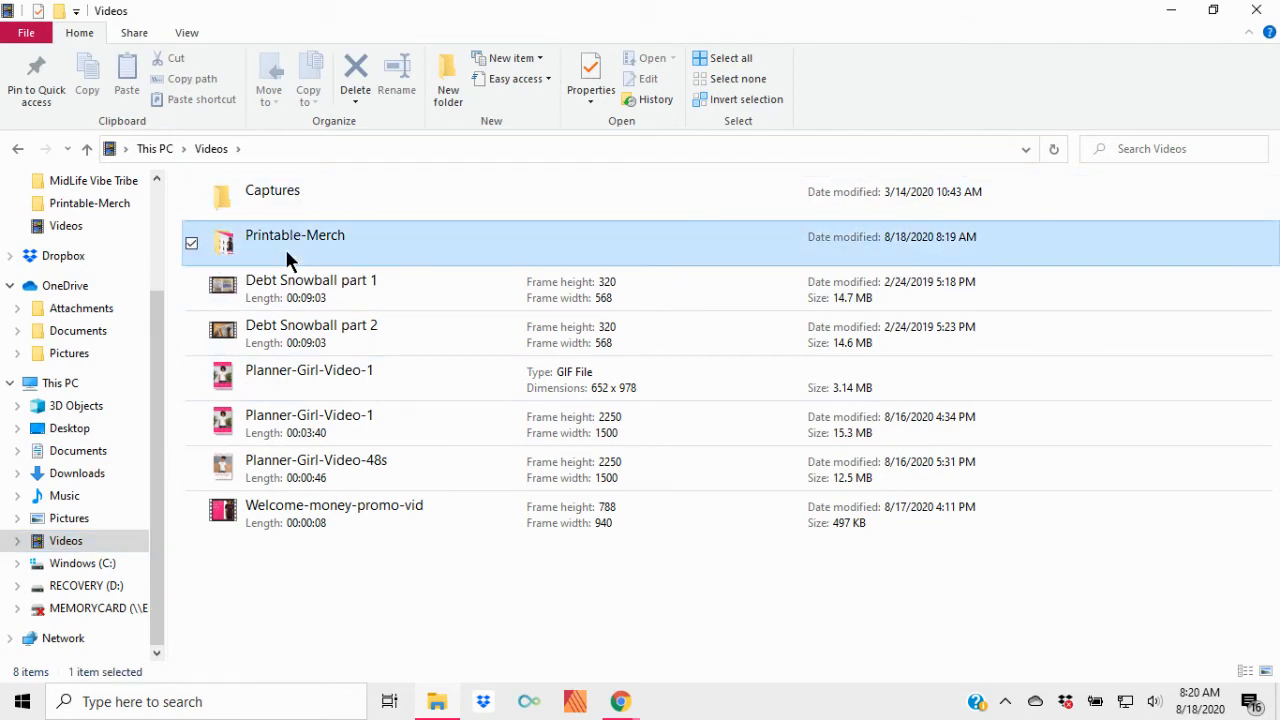
{"action": "double_click", "coordinate": [286, 255]}
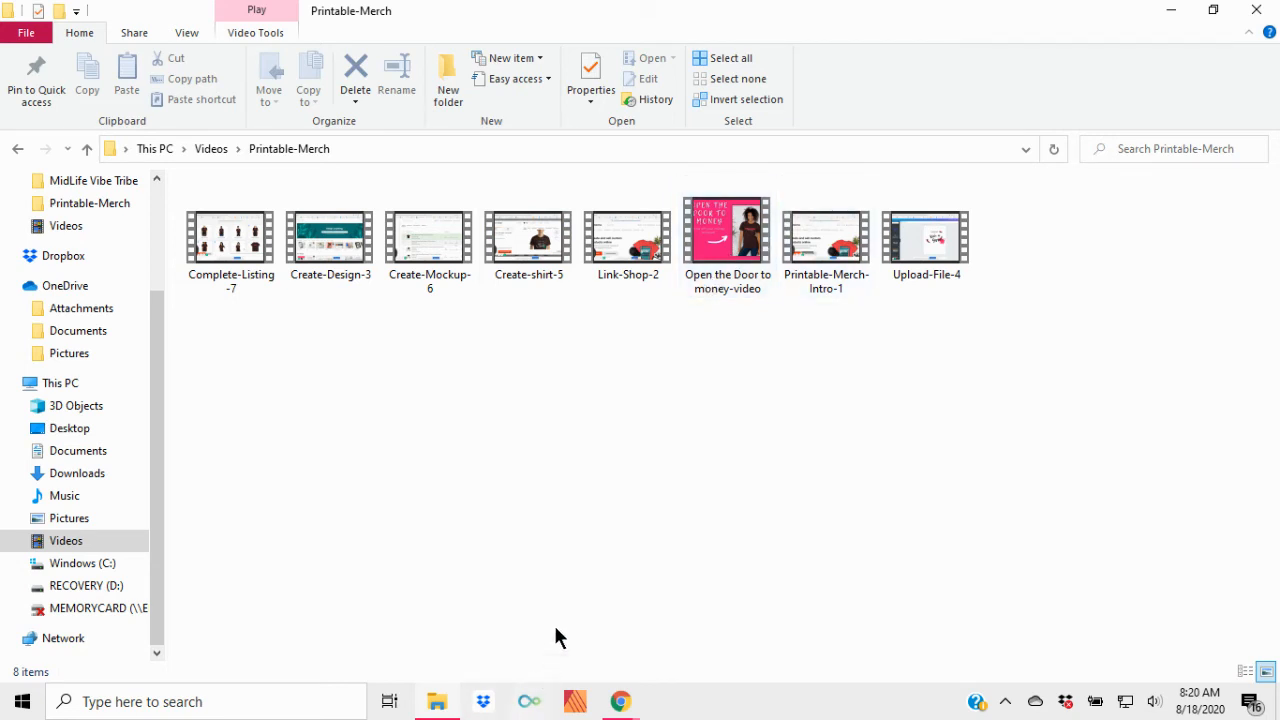
{"action": "left_click", "coordinate": [1172, 11]}
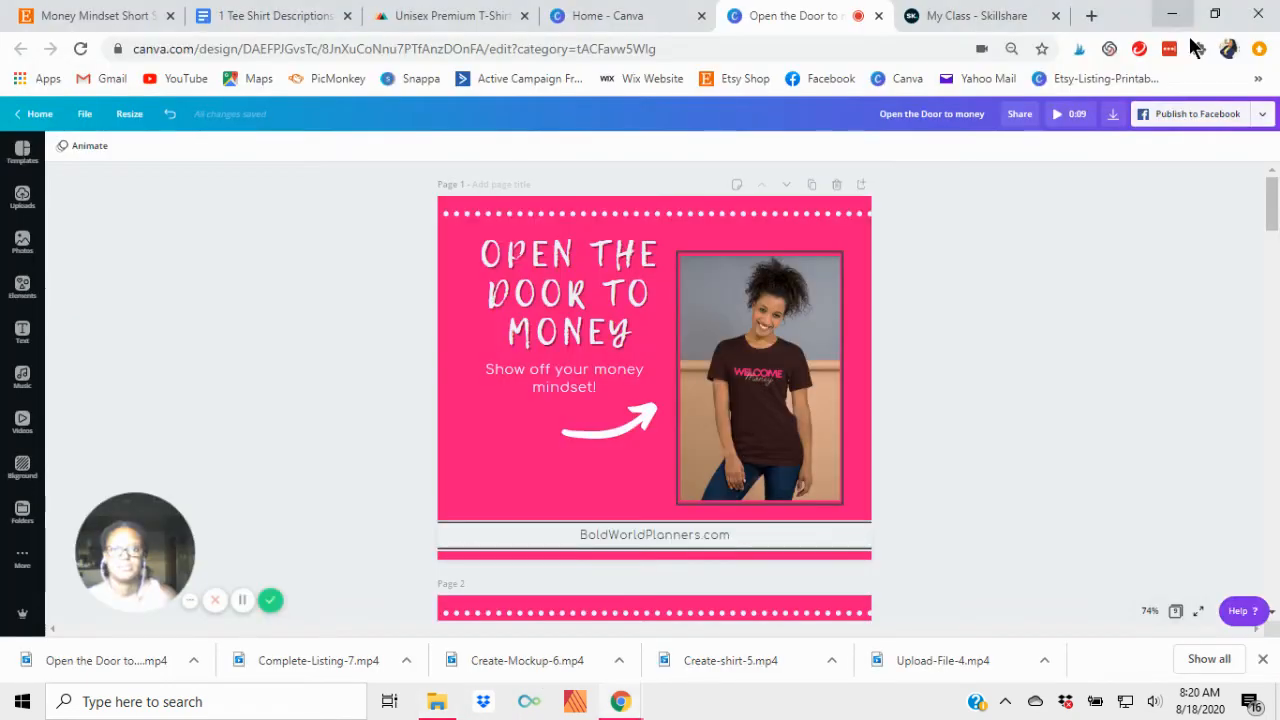
Switch to the Etsy draft listing and upload "Open the Door to money-video" from Videos > Printable-Merch as the listing video
{"action": "left_click", "coordinate": [117, 15]}
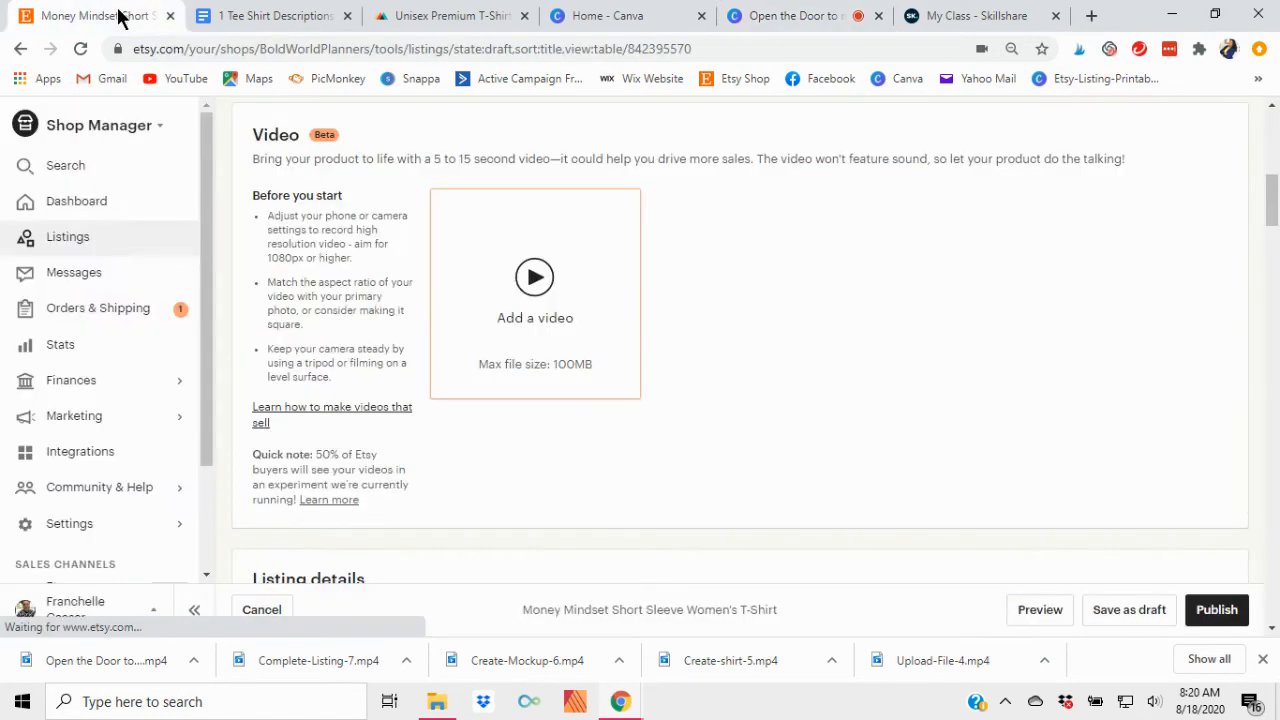
{"action": "left_click", "coordinate": [540, 289]}
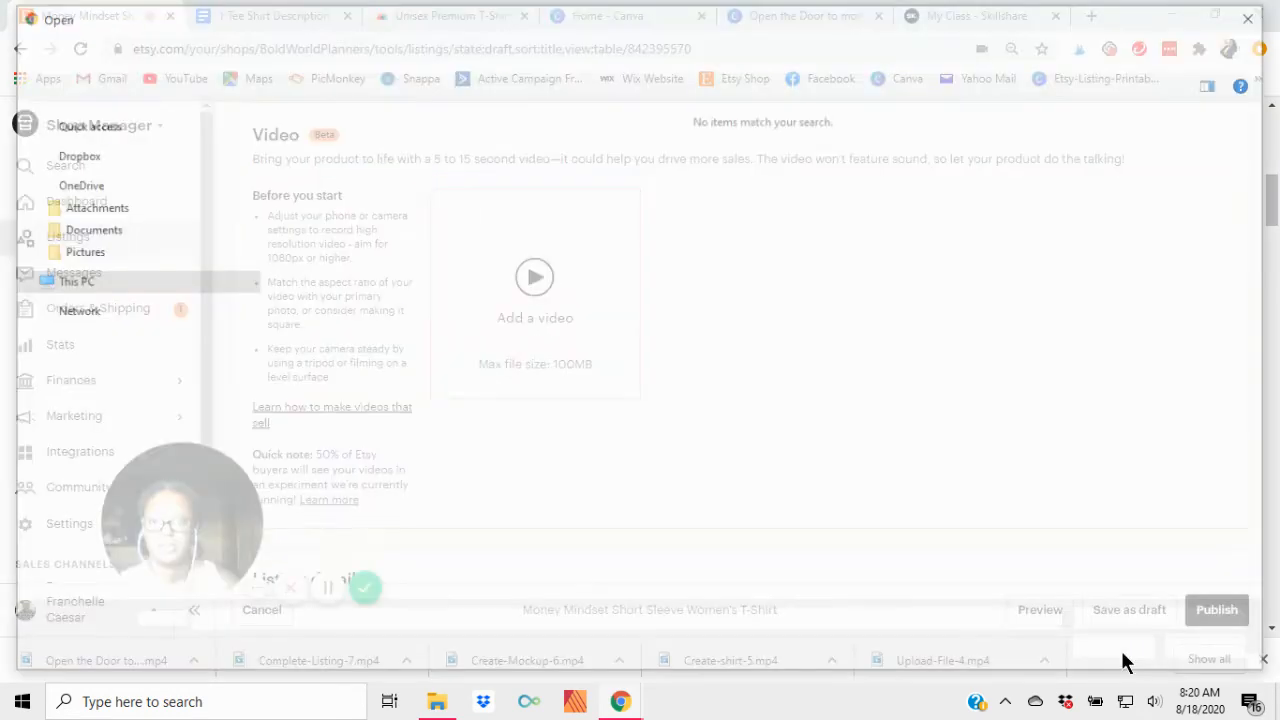
{"action": "left_click", "coordinate": [80, 514]}
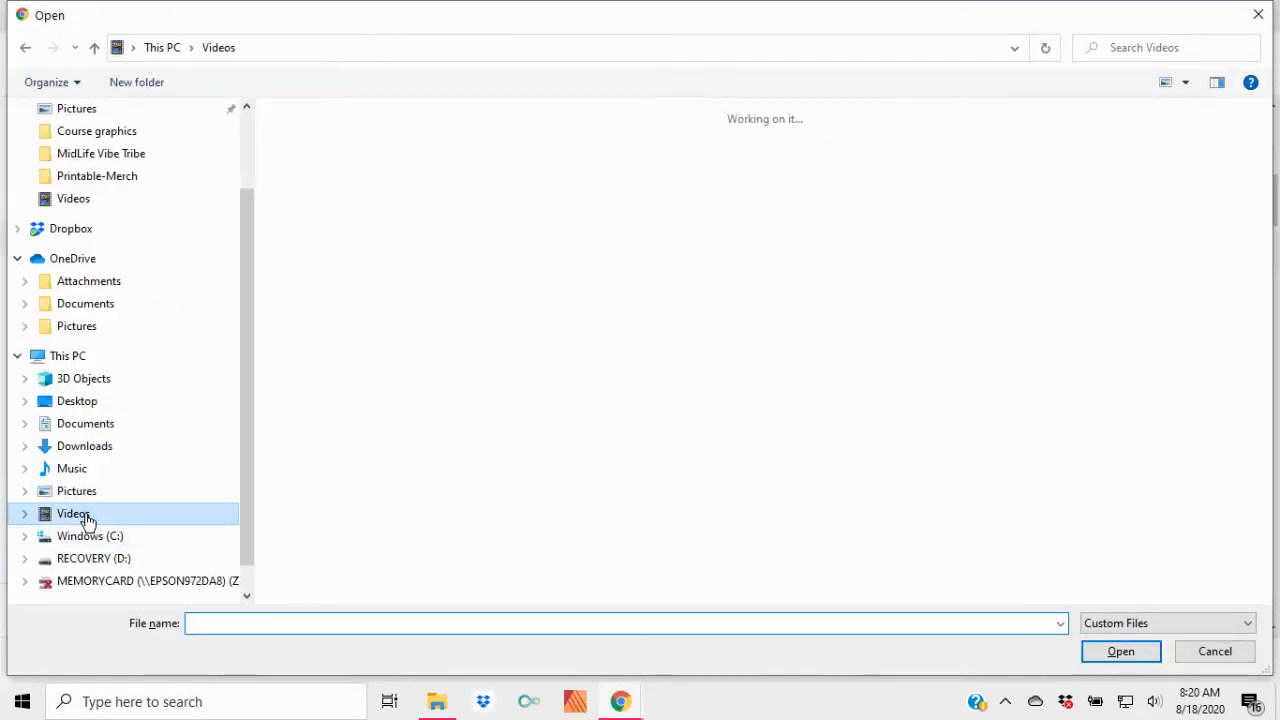
{"action": "double_click", "coordinate": [415, 150]}
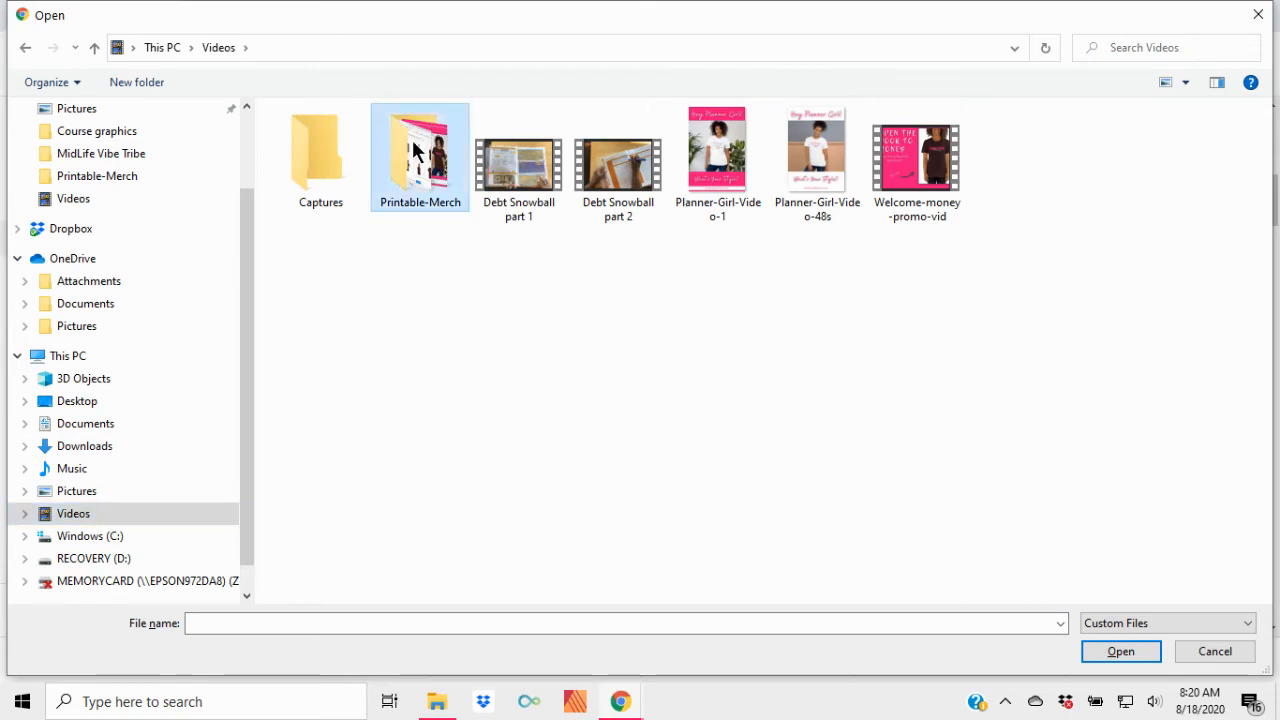
{"action": "left_click", "coordinate": [825, 178]}
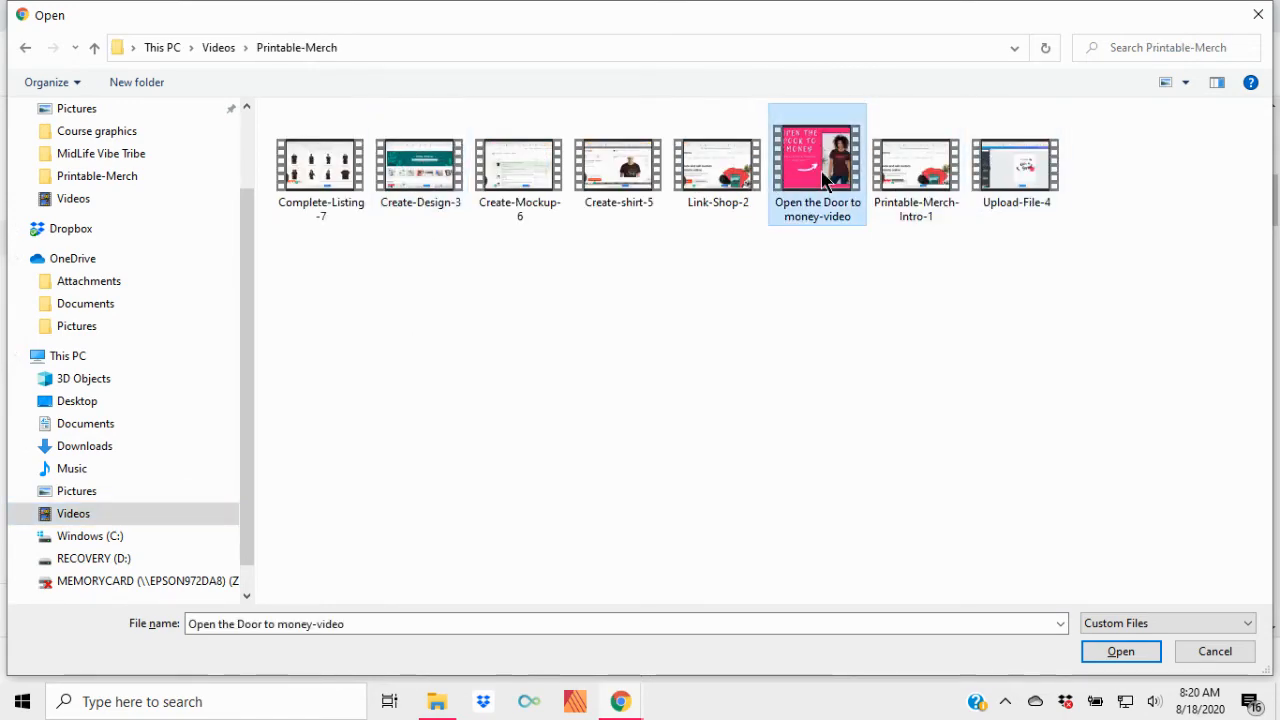
{"action": "left_click", "coordinate": [1100, 656]}
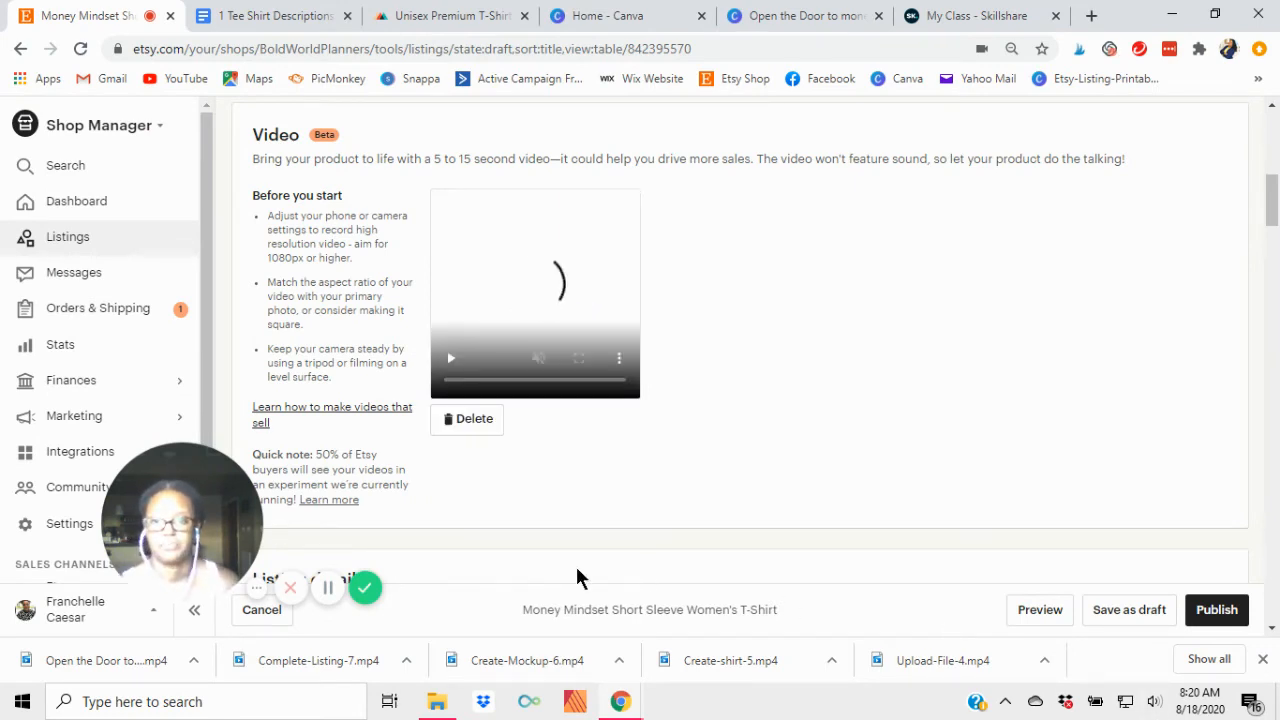
Play the uploaded listing video, replay it in full screen, and exit full screen
{"action": "left_click", "coordinate": [450, 358]}
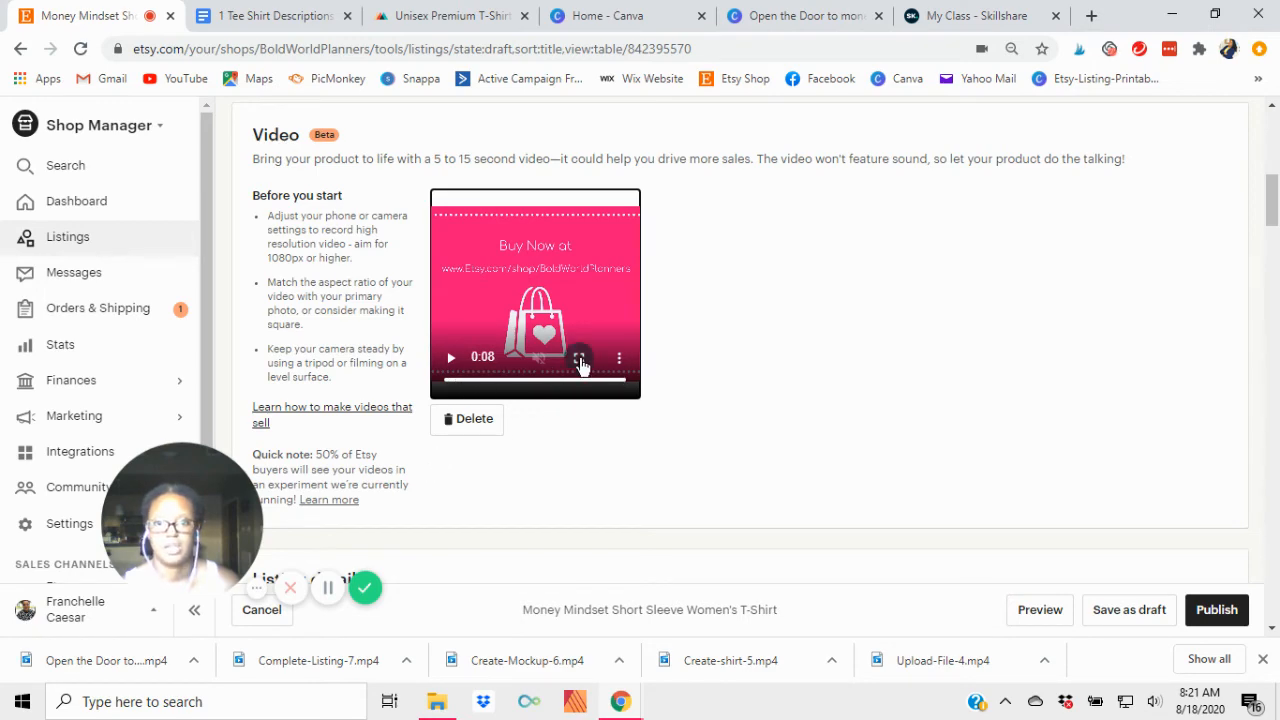
{"action": "left_click", "coordinate": [579, 358]}
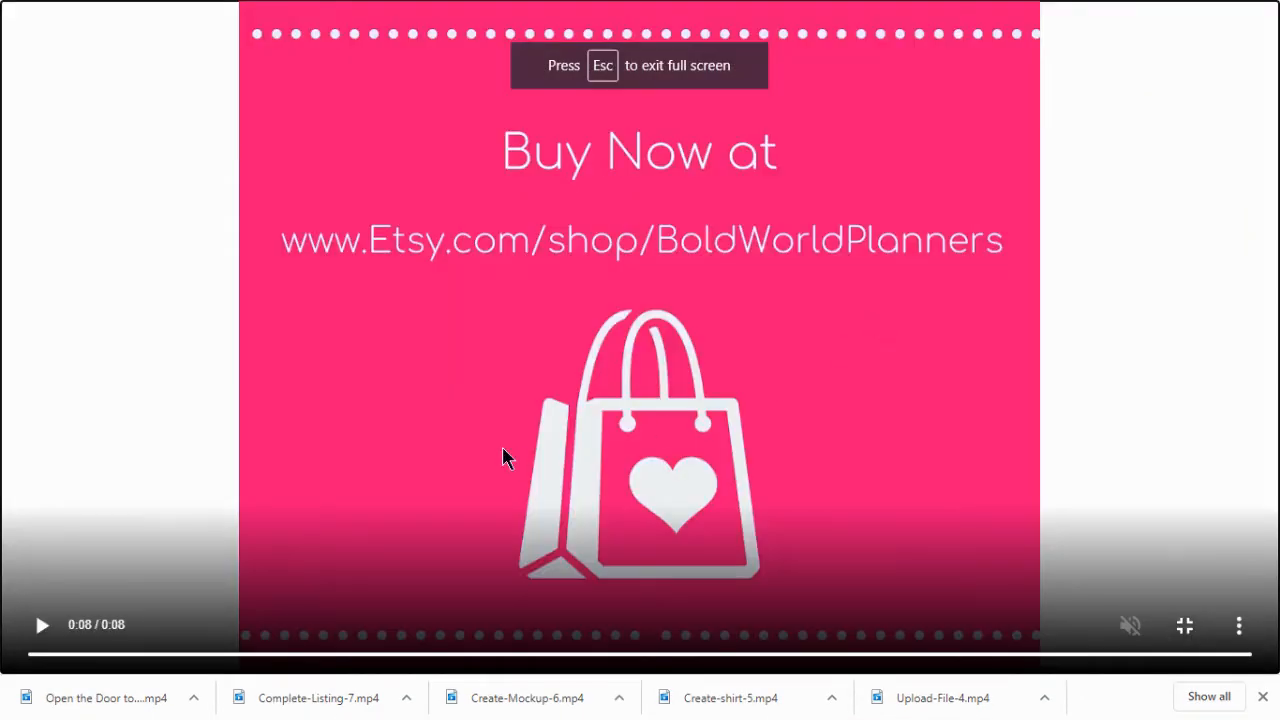
{"action": "left_click", "coordinate": [38, 625]}
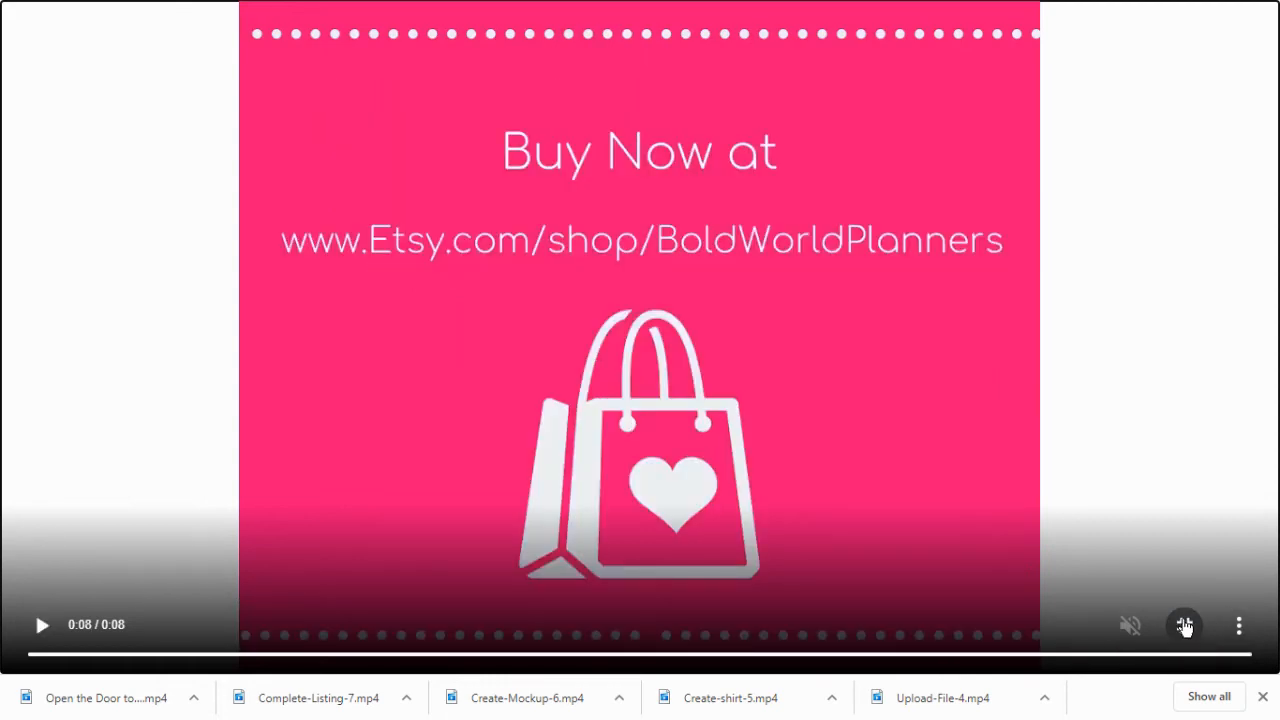
{"action": "left_click", "coordinate": [1184, 624]}
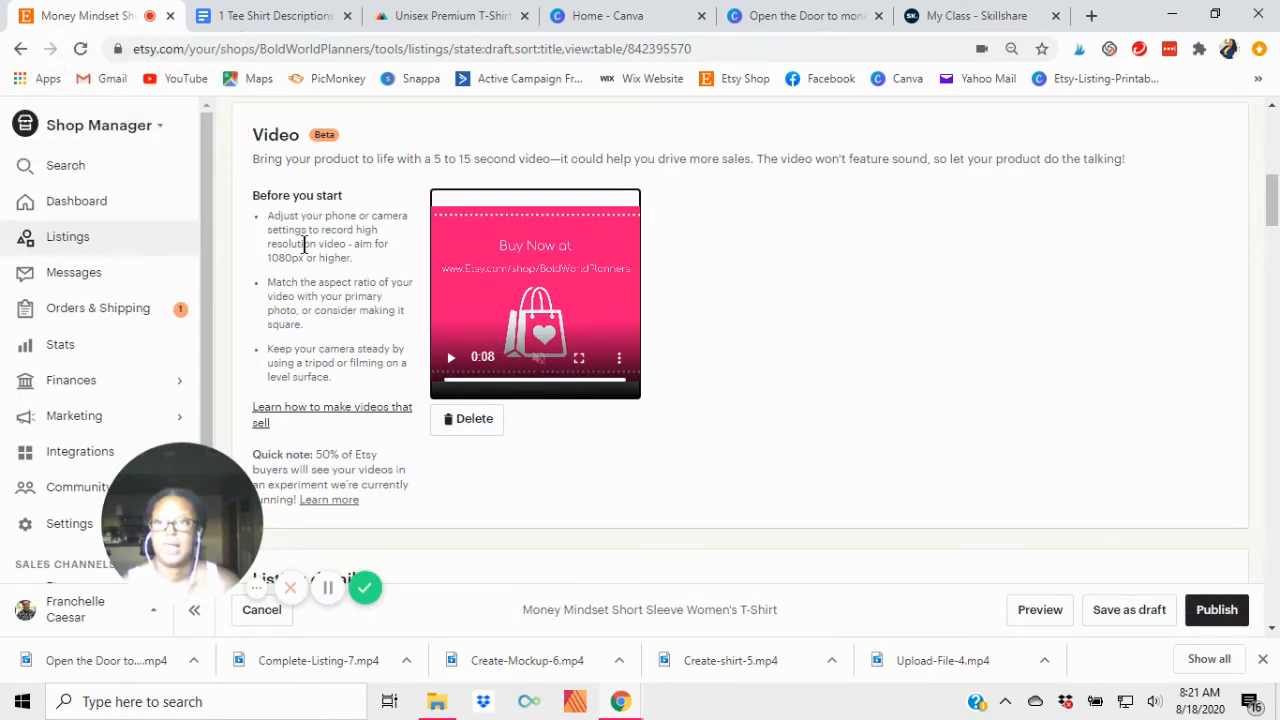
Open Facebook in a new browser tab and go to the managed page Fran In Real Life
{"action": "left_click", "coordinate": [770, 18]}
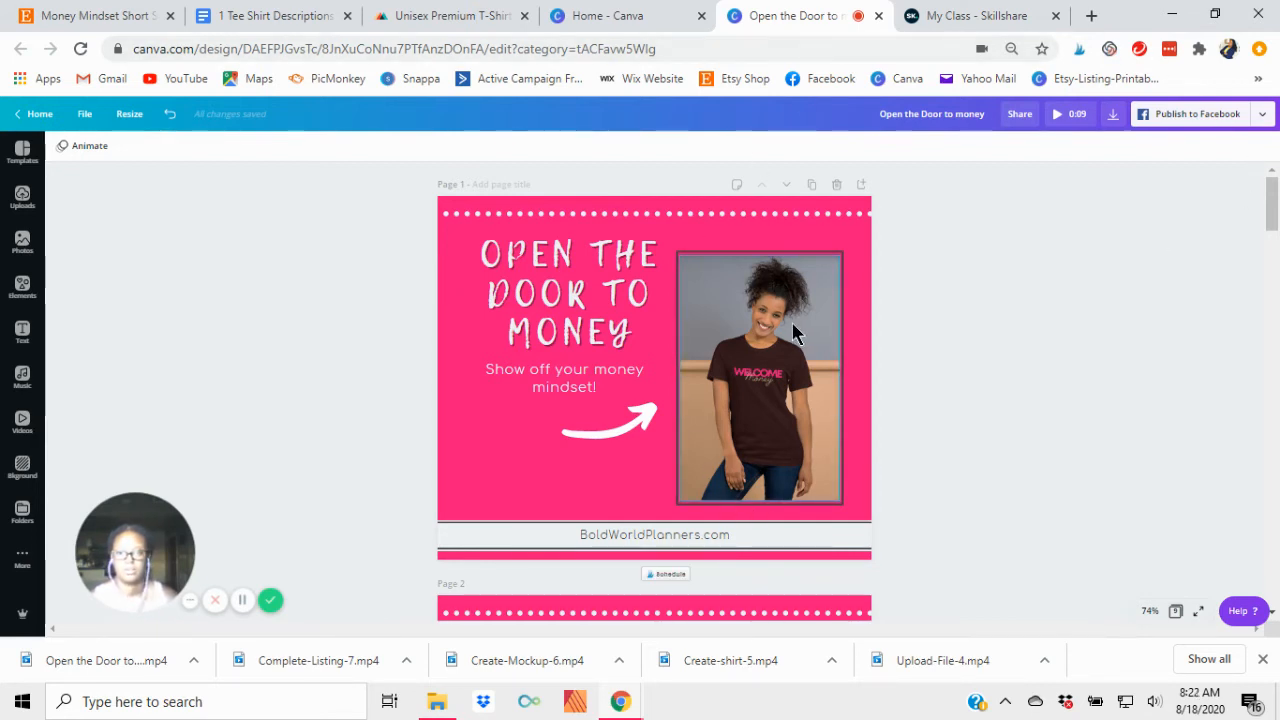
{"action": "left_click", "coordinate": [1090, 16]}
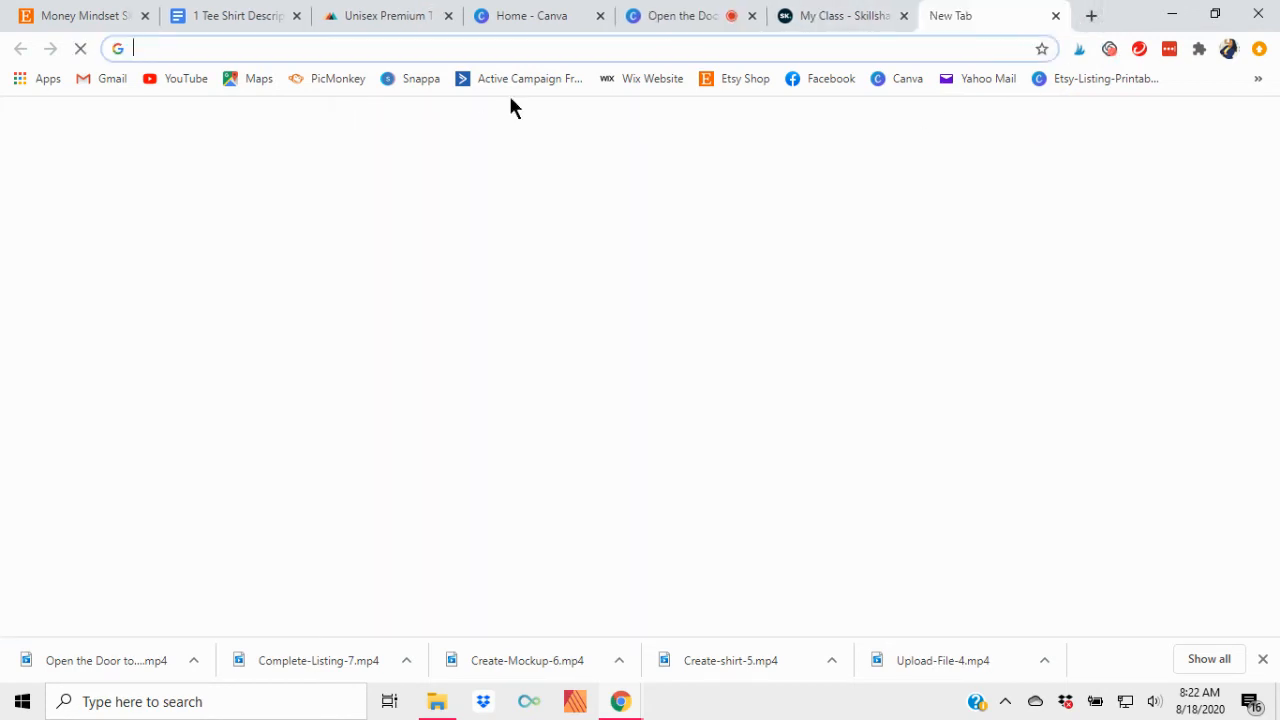
{"action": "left_click", "coordinate": [820, 80]}
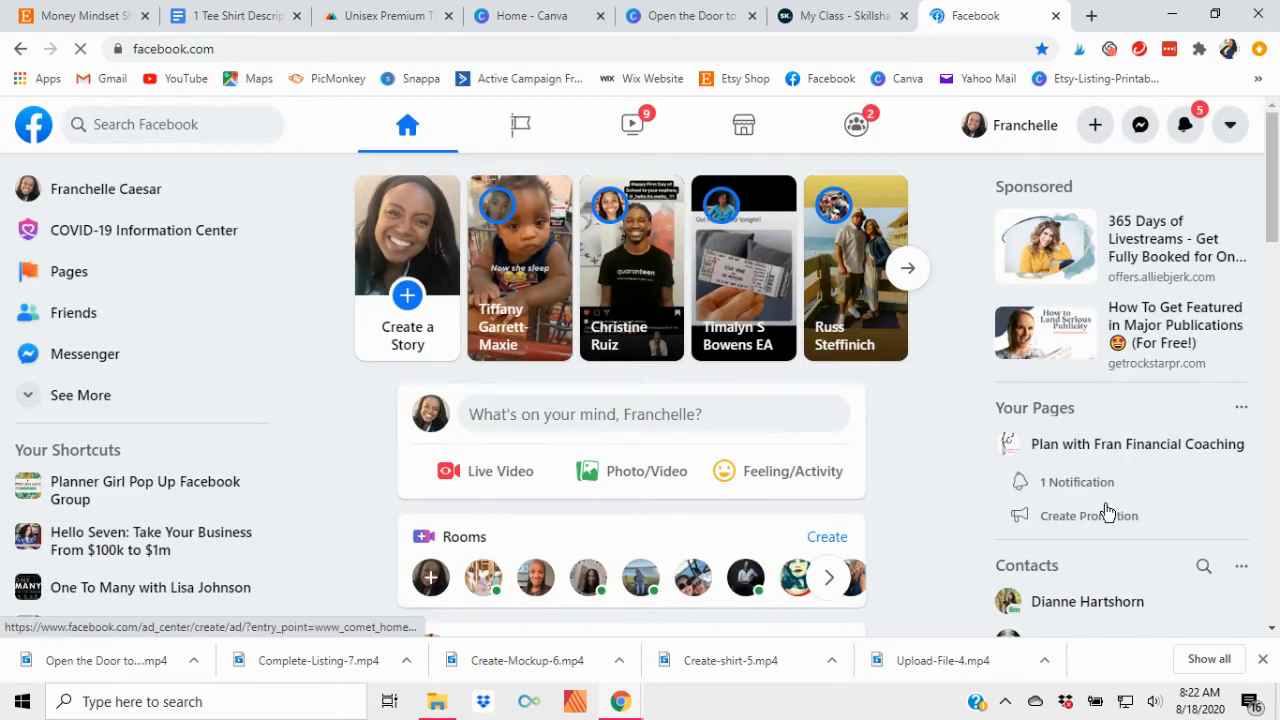
{"action": "left_click", "coordinate": [71, 273]}
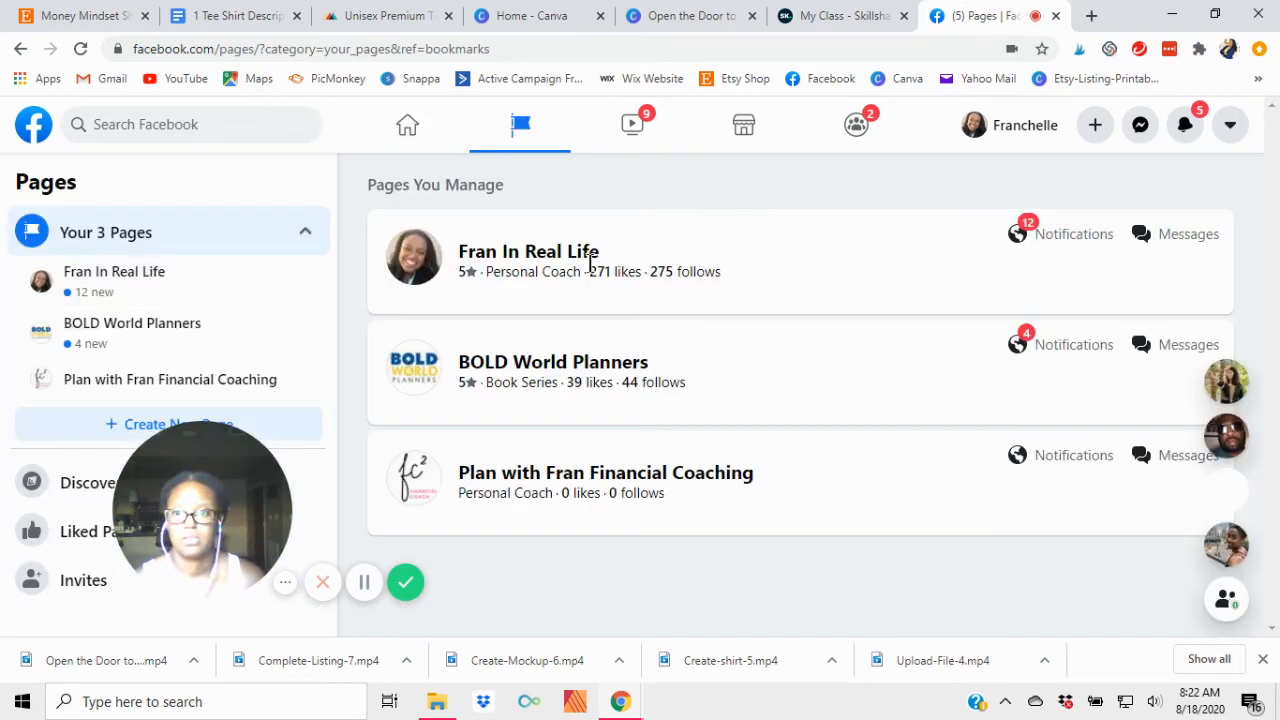
{"action": "left_click", "coordinate": [567, 260]}
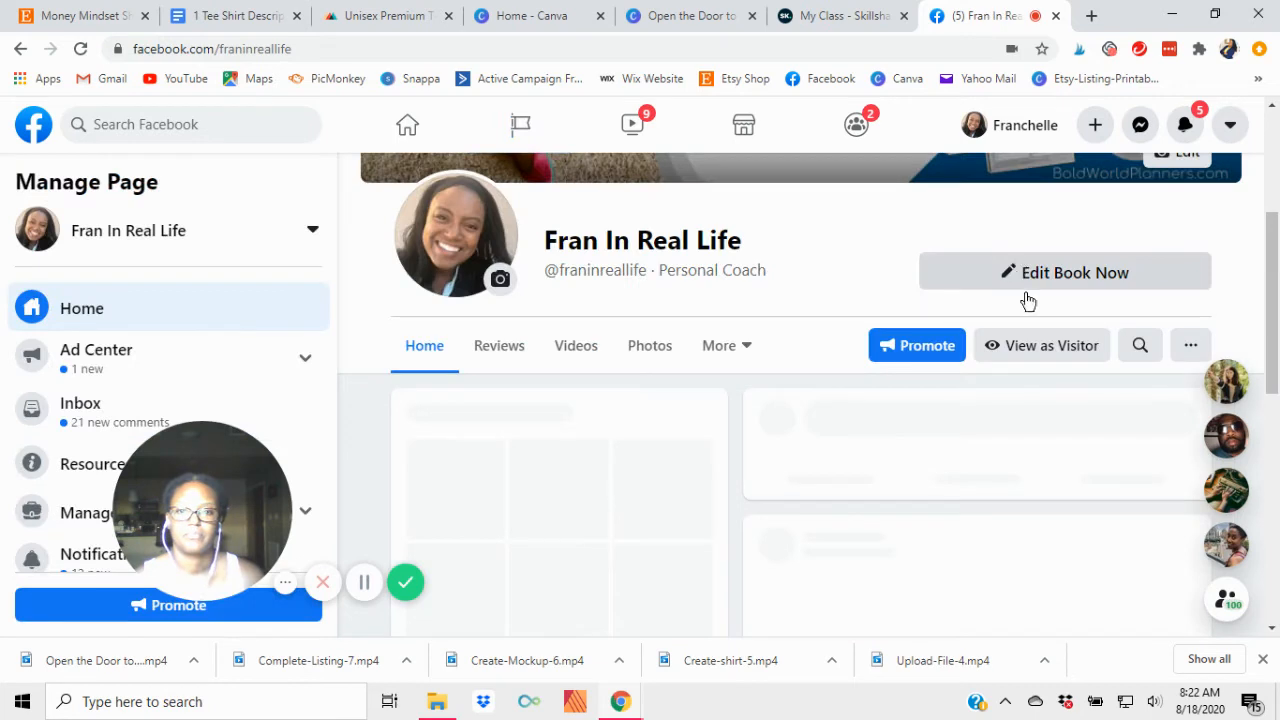
{"action": "scroll", "coordinate": [990, 472], "scroll_direction": "down", "scroll_amount": 1}
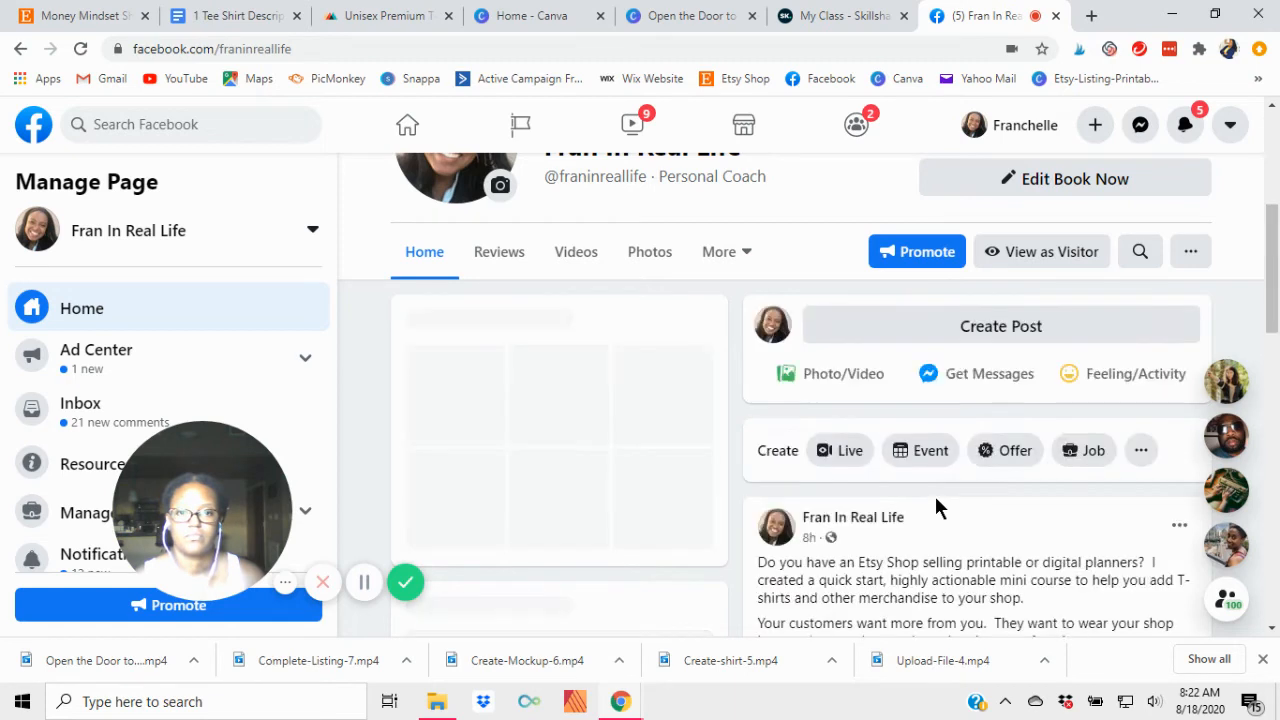
Start a new post on the page and attach the "Open the Door to money-video" file from the Printable-Merch folder
{"action": "left_click", "coordinate": [953, 328]}
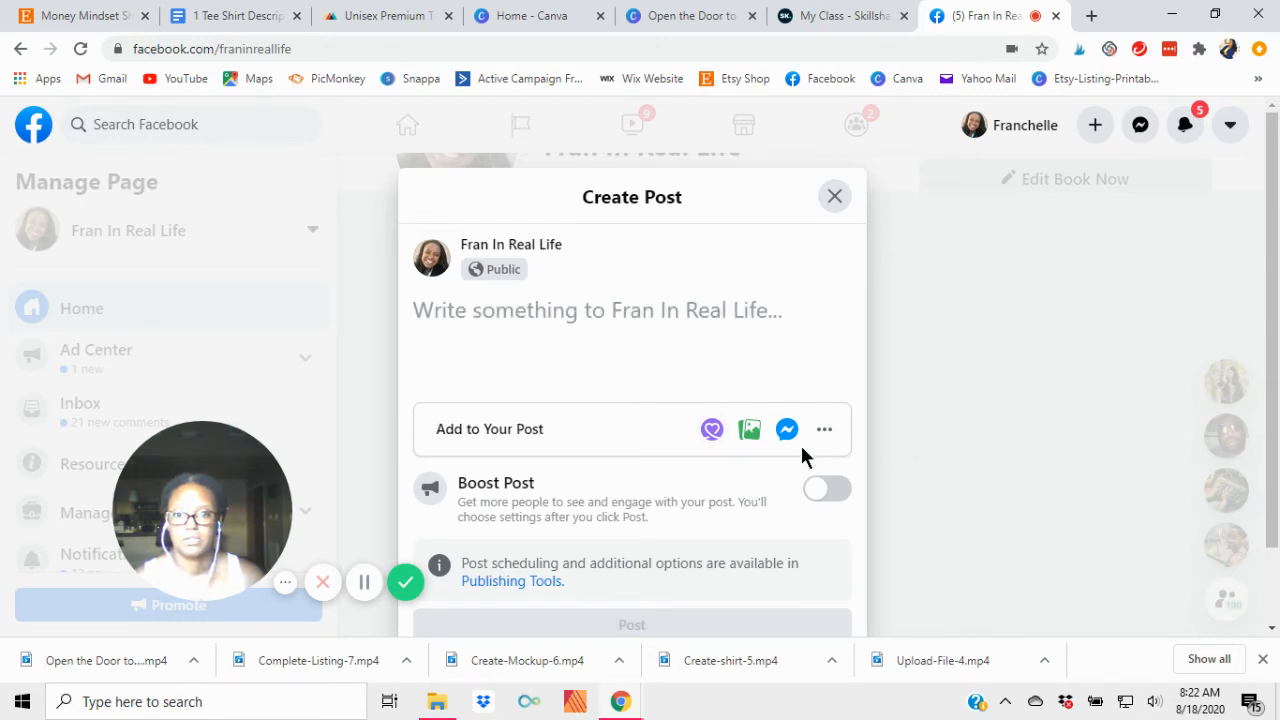
{"action": "left_click", "coordinate": [749, 430]}
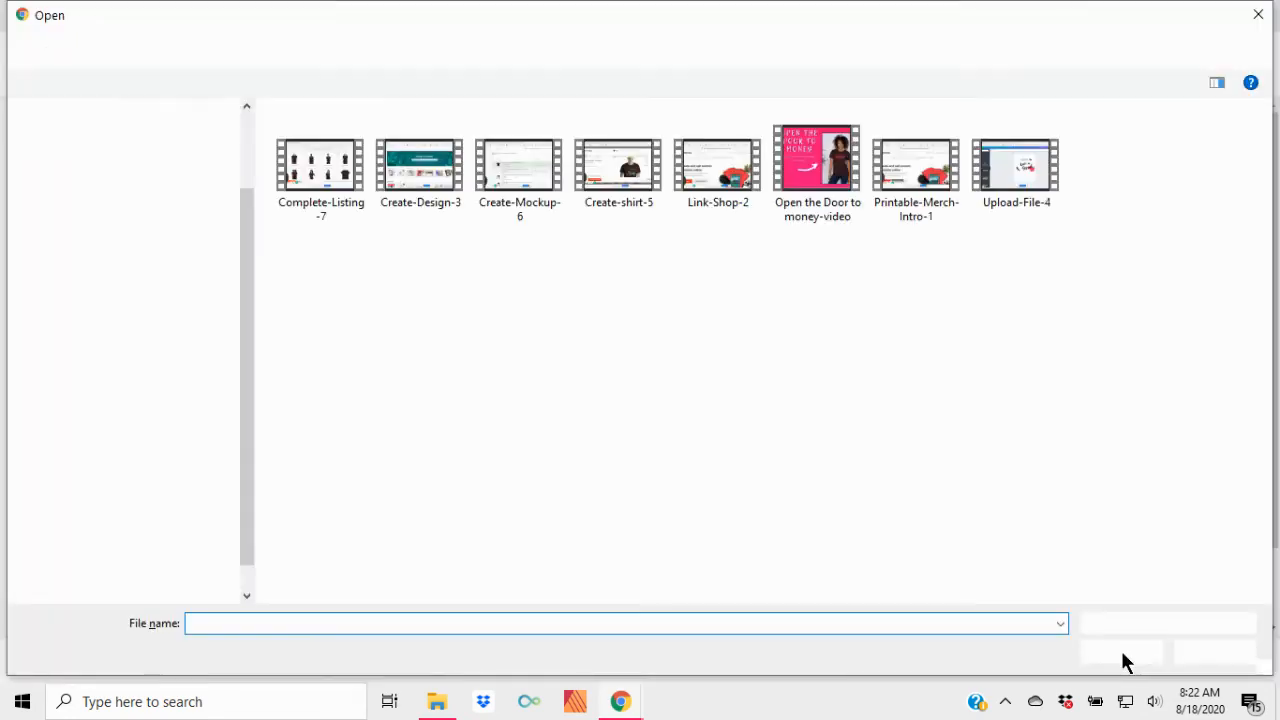
{"action": "left_click", "coordinate": [808, 168]}
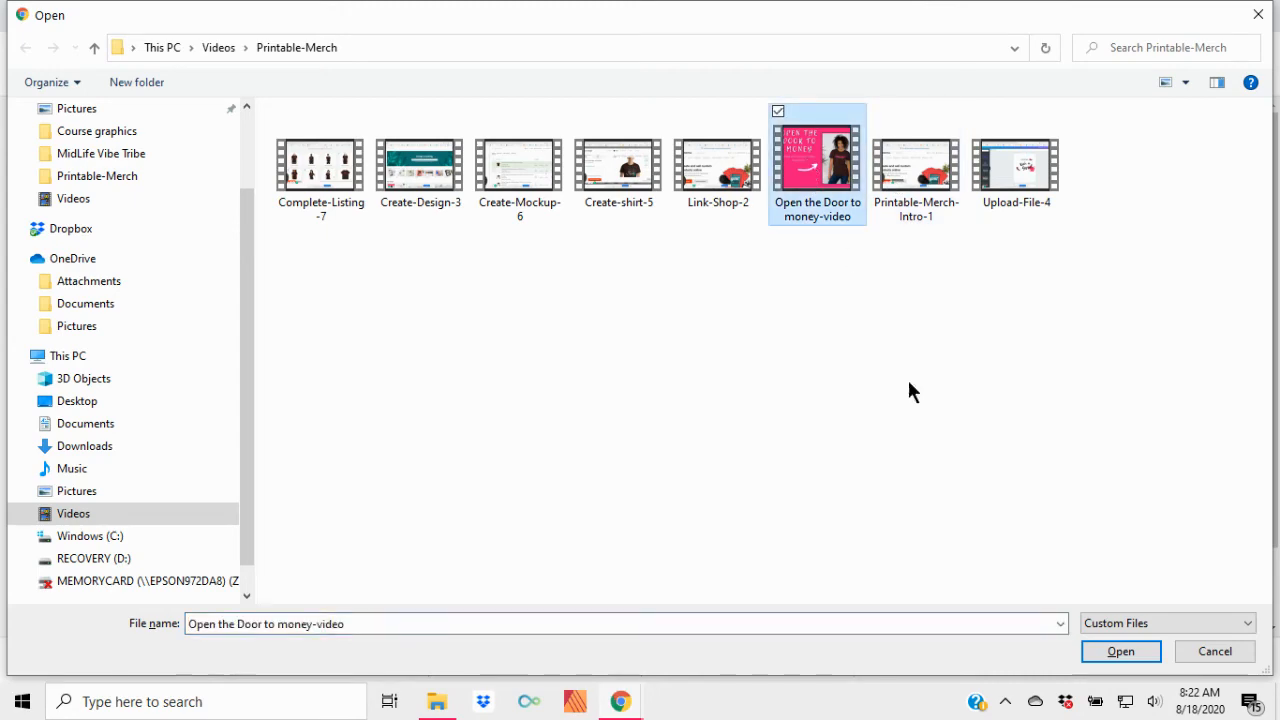
{"action": "left_click", "coordinate": [1118, 652]}
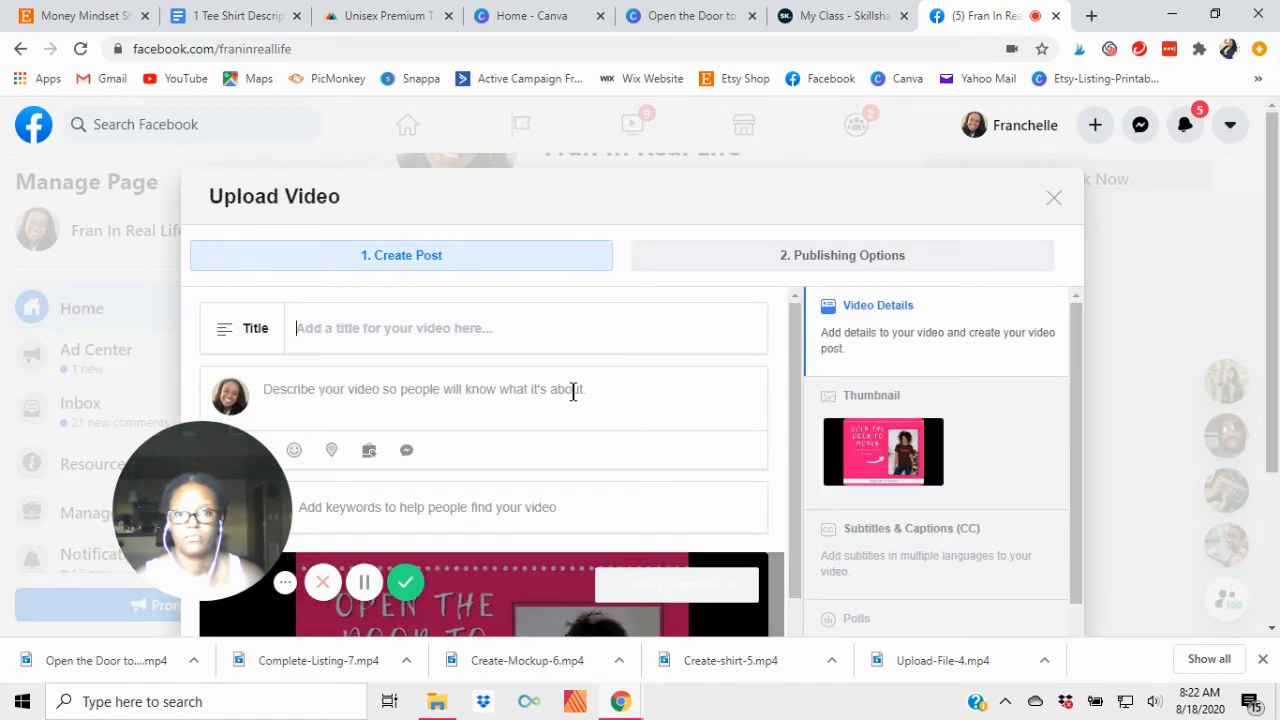
Enter the video description "Watch me create and post a new T-shirt design in this course"
{"action": "scroll", "coordinate": [523, 411], "scroll_direction": "down", "scroll_amount": 1}
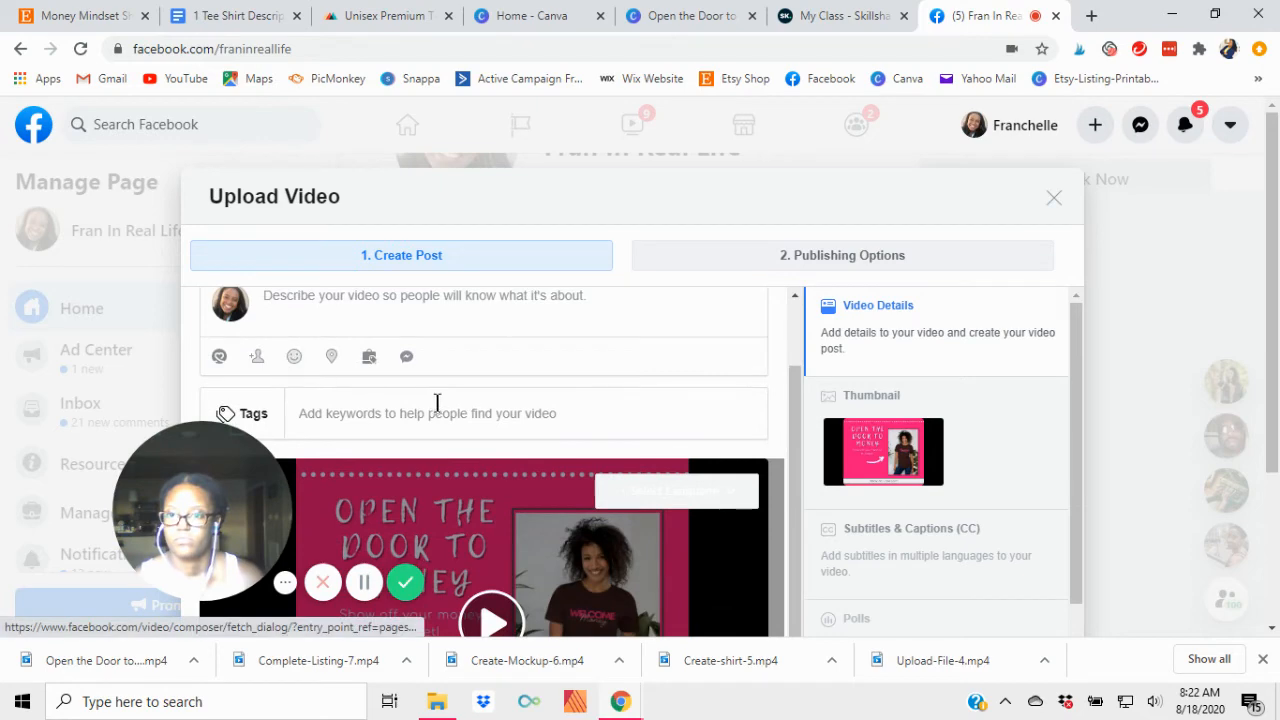
{"action": "scroll", "coordinate": [437, 403], "scroll_direction": "up", "scroll_amount": 1}
{"action": "scroll", "coordinate": [694, 431], "scroll_direction": "down", "scroll_amount": 3}
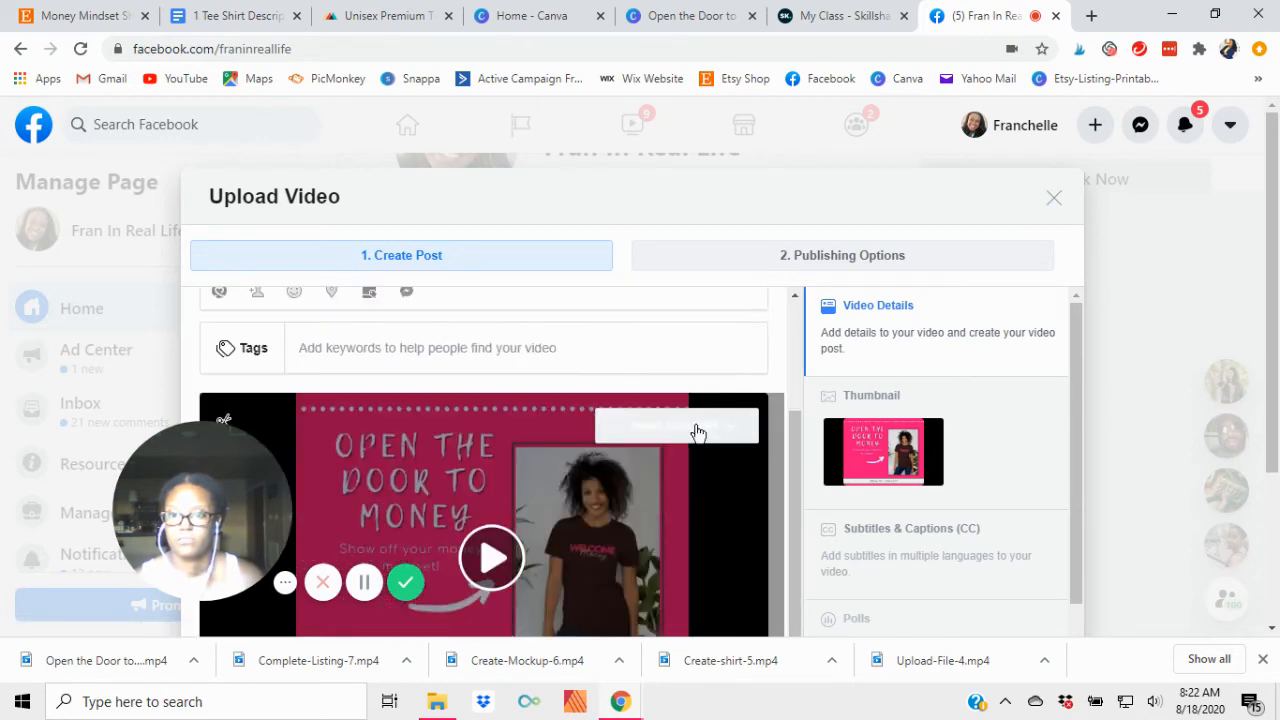
{"action": "scroll", "coordinate": [643, 396], "scroll_direction": "up", "scroll_amount": 3}
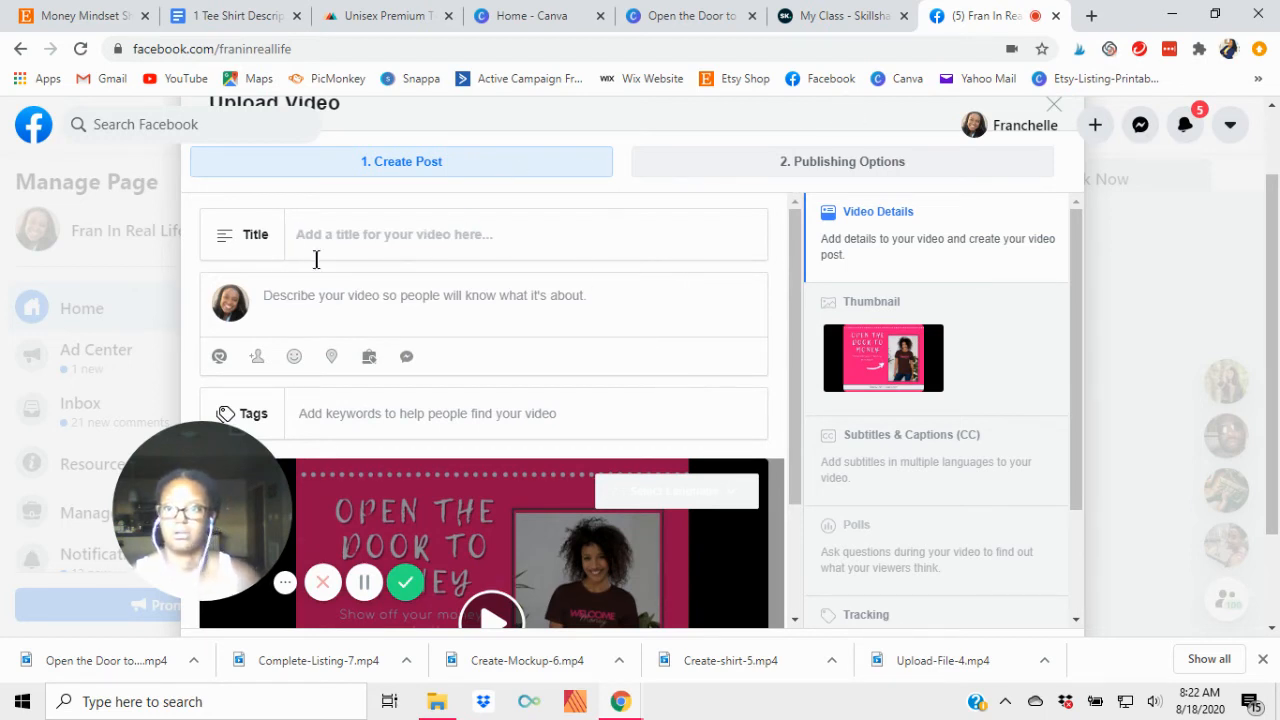
{"action": "left_click", "coordinate": [287, 296]}
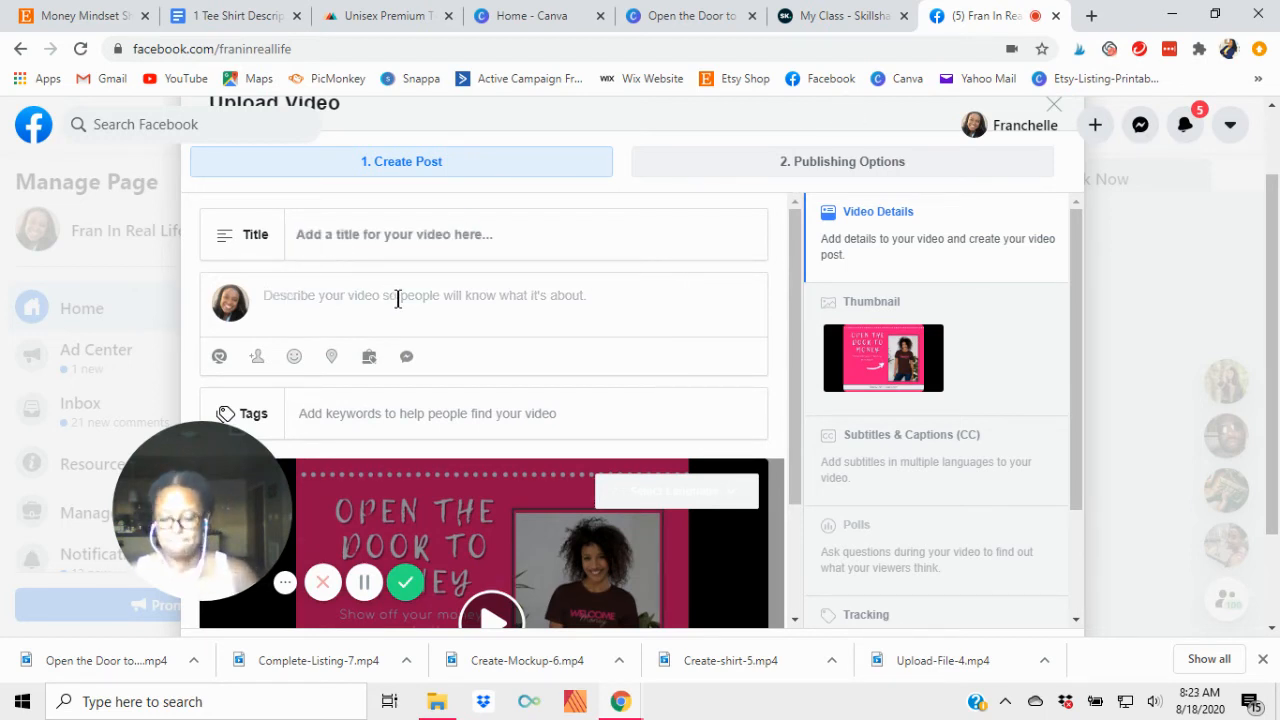
{"action": "type", "text": "Watch me create and post a new"}
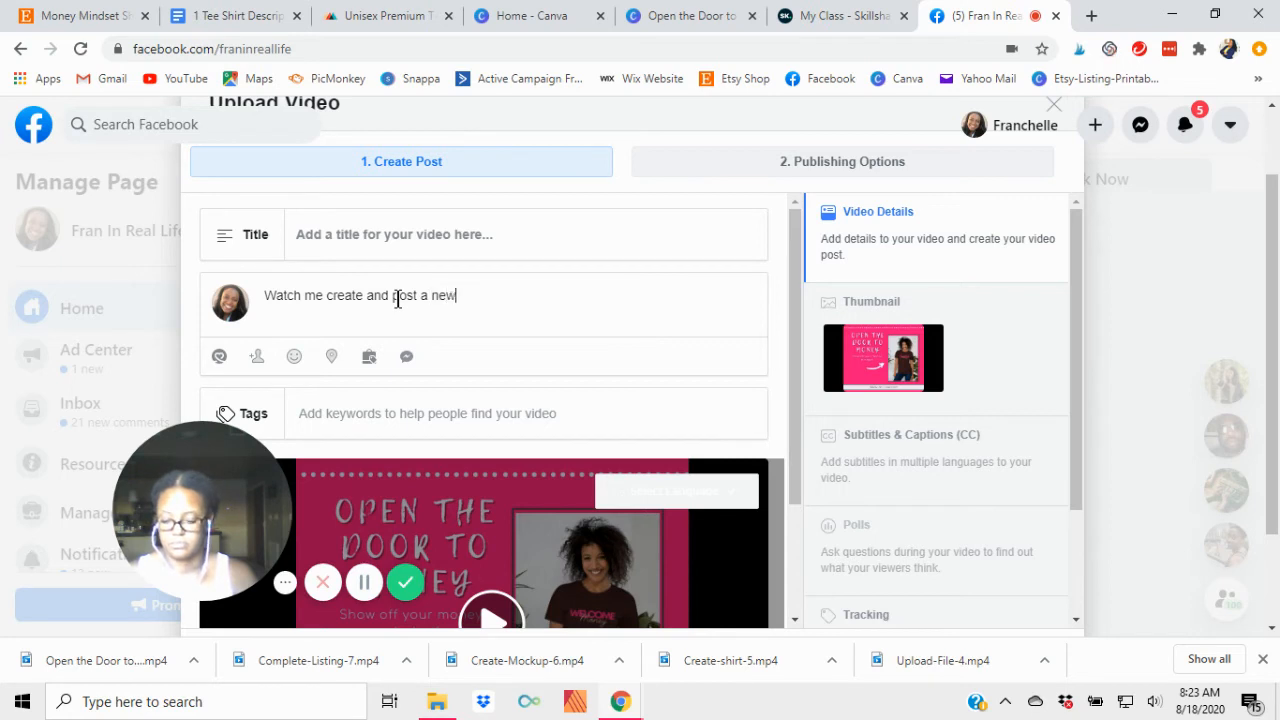
{"action": "type", "text": "shi"}
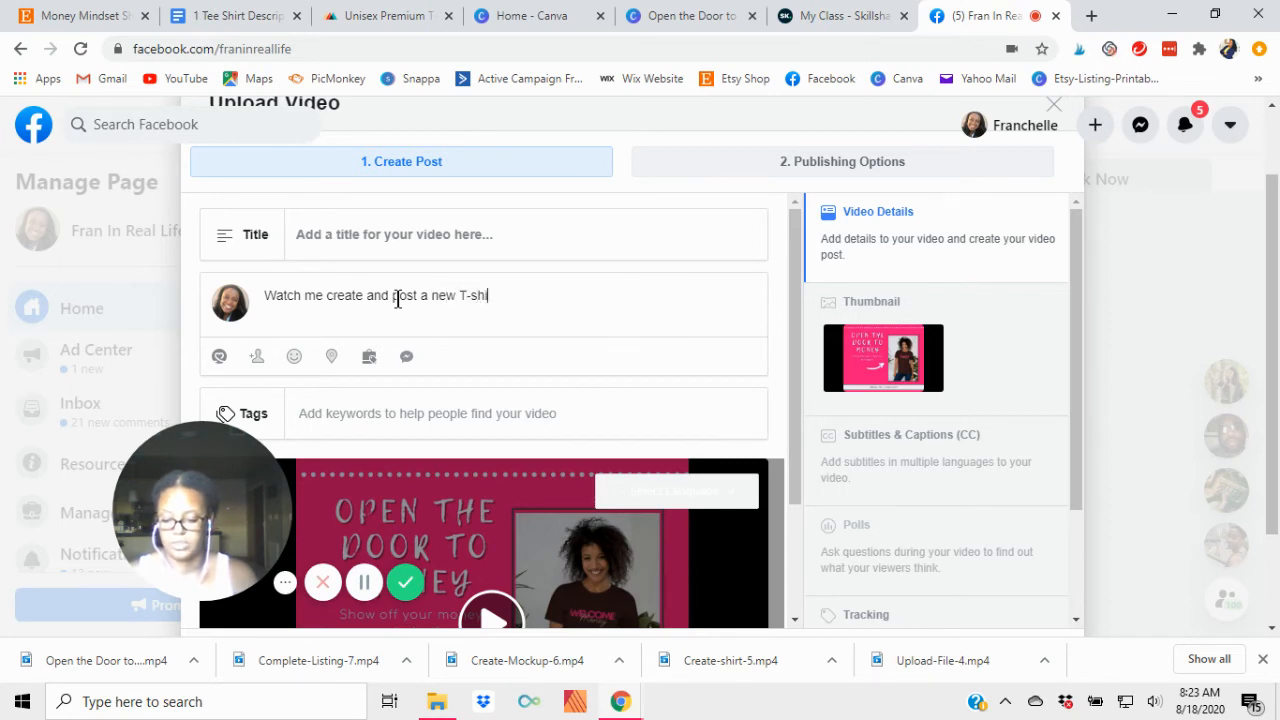
{"action": "type", "text": "rt design in"}
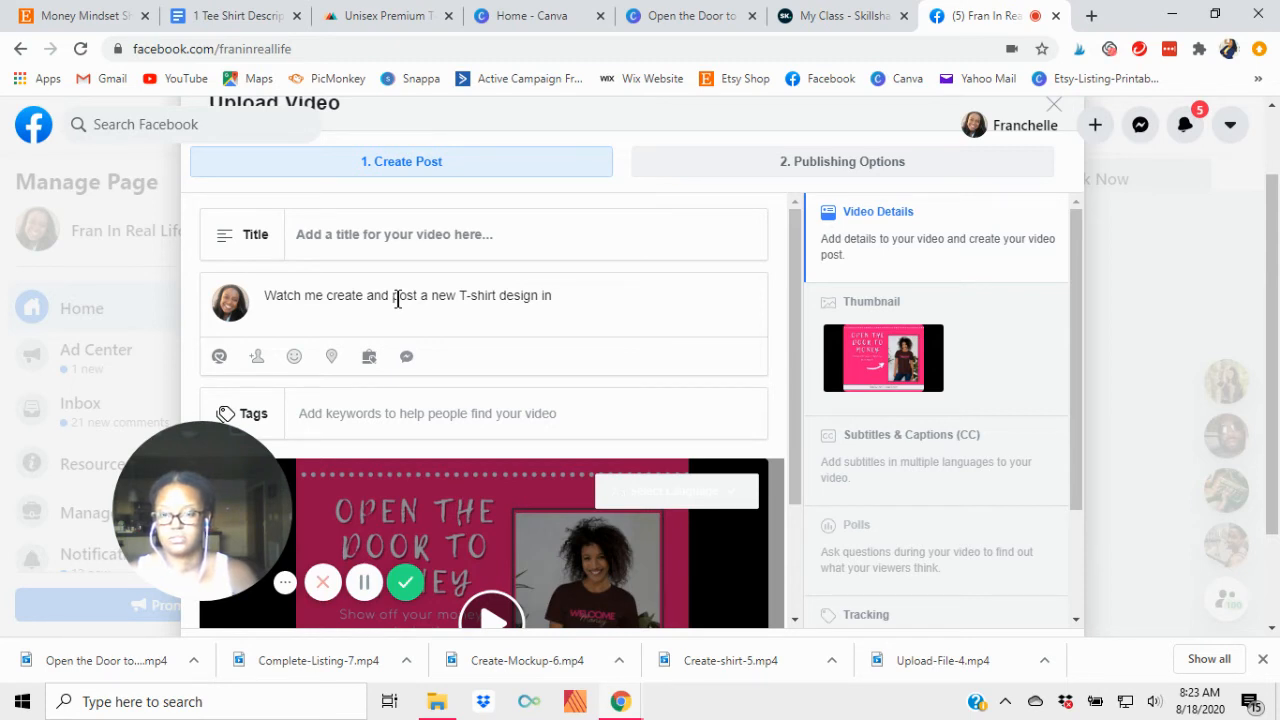
{"action": "type", "text": " m this course"}
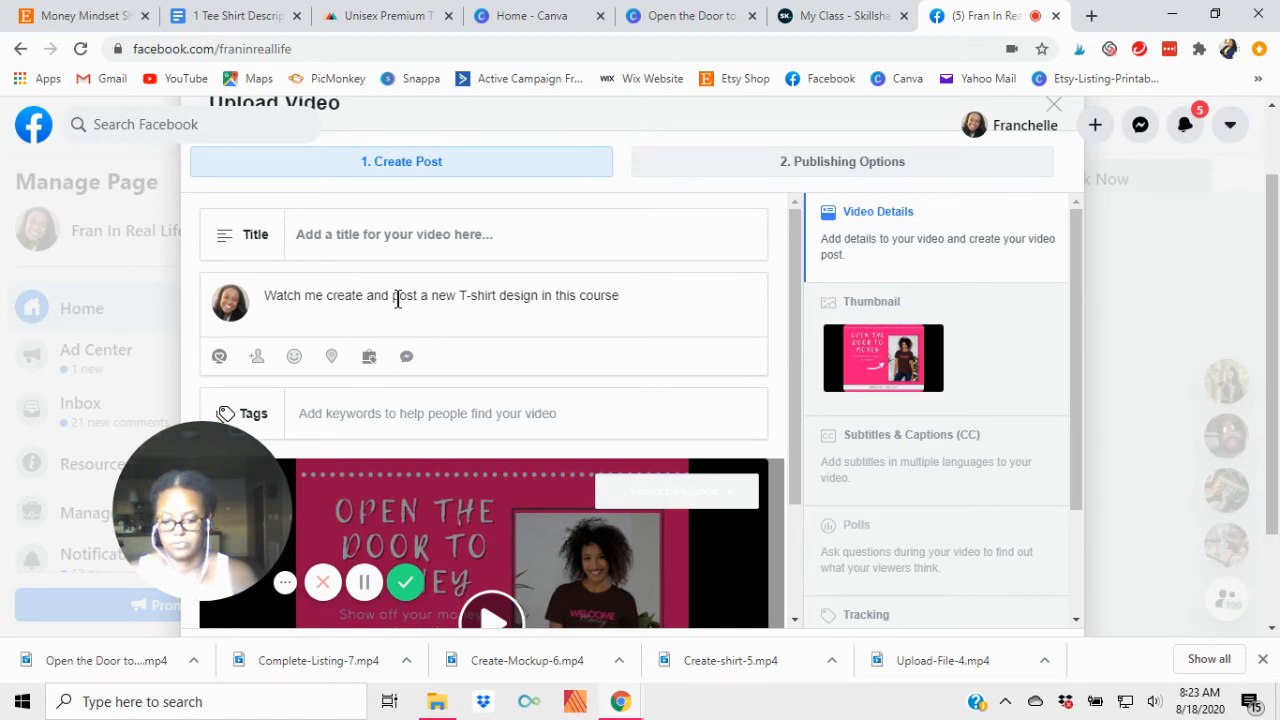
Replace "course" at the end of the description with "new course!" and add the course title "Printable Merch" in quotation marks
{"action": "key", "text": "BackSpace"}
{"action": "key", "text": "BackSpace"}
{"action": "key", "text": "BackSpace"}
{"action": "key", "text": "BackSpace"}
{"action": "key", "text": "BackSpace"}
{"action": "key", "text": "BackSpace"}
{"action": "key", "text": "BackSpace"}
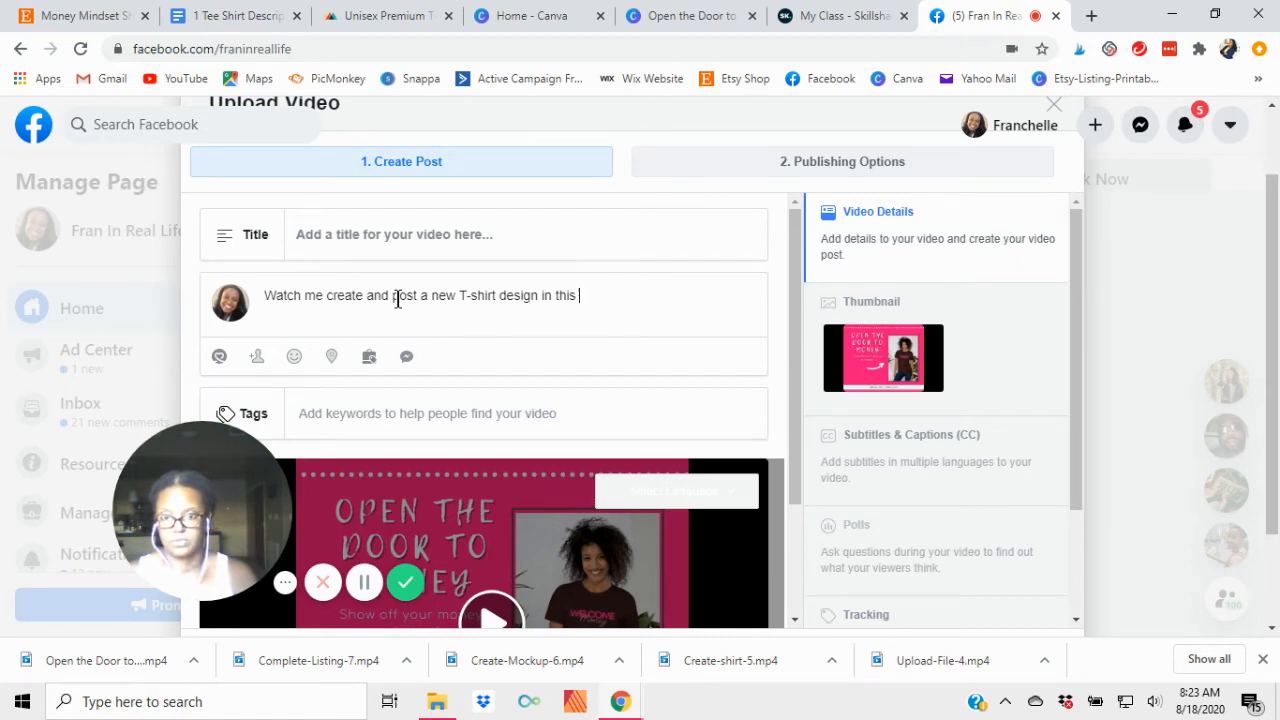
{"action": "type", "text": "s new cou"}
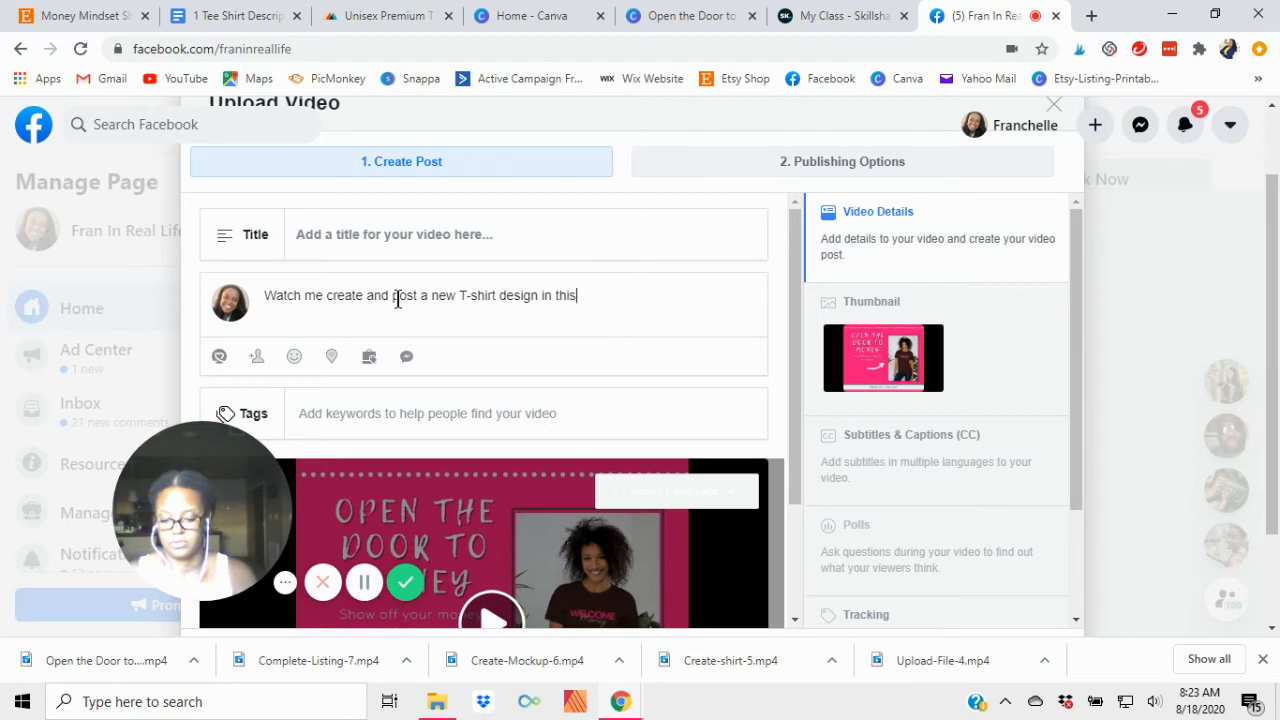
{"action": "type", "text": "rs"}
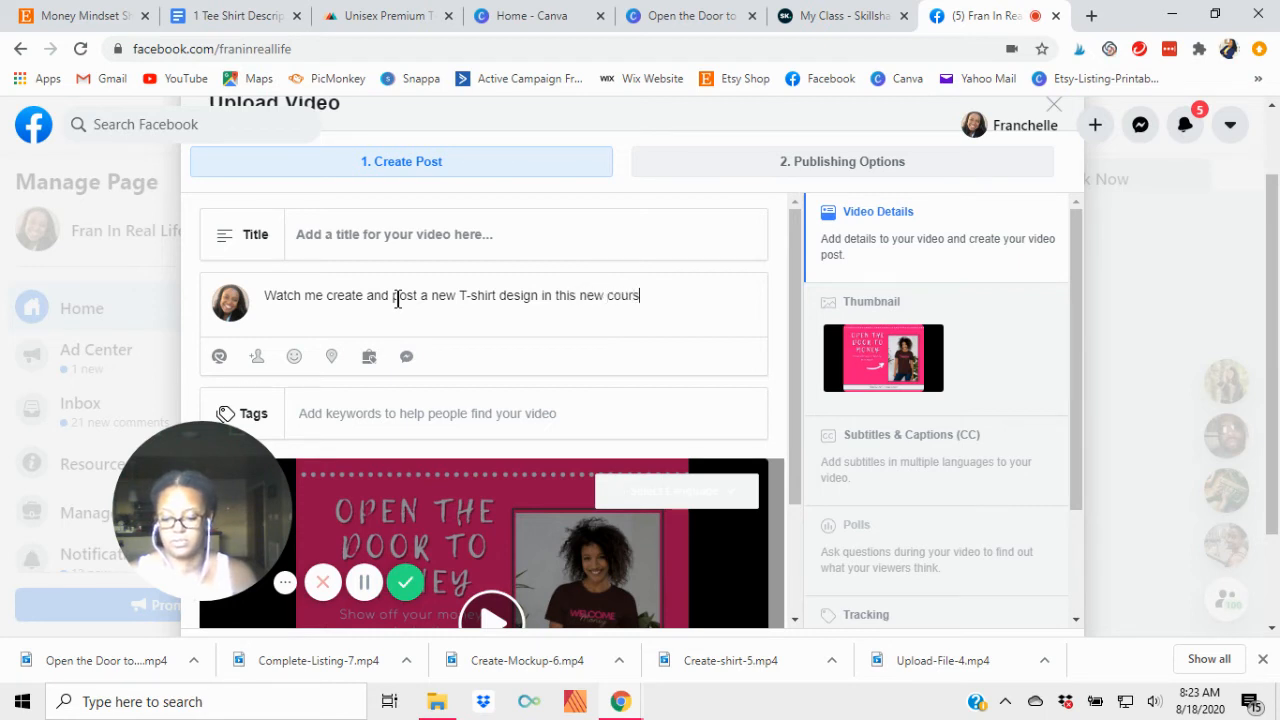
{"action": "type", "text": "e"}
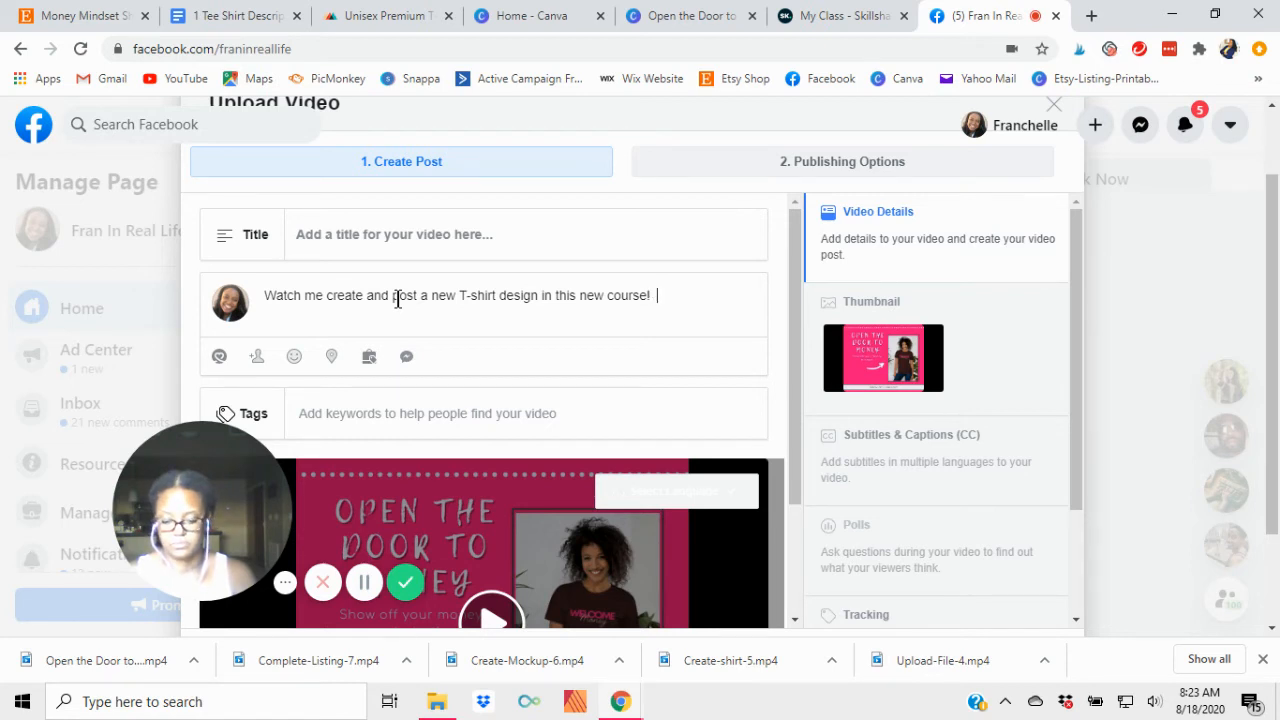
{"action": "type", "text": "! \"Printable "}
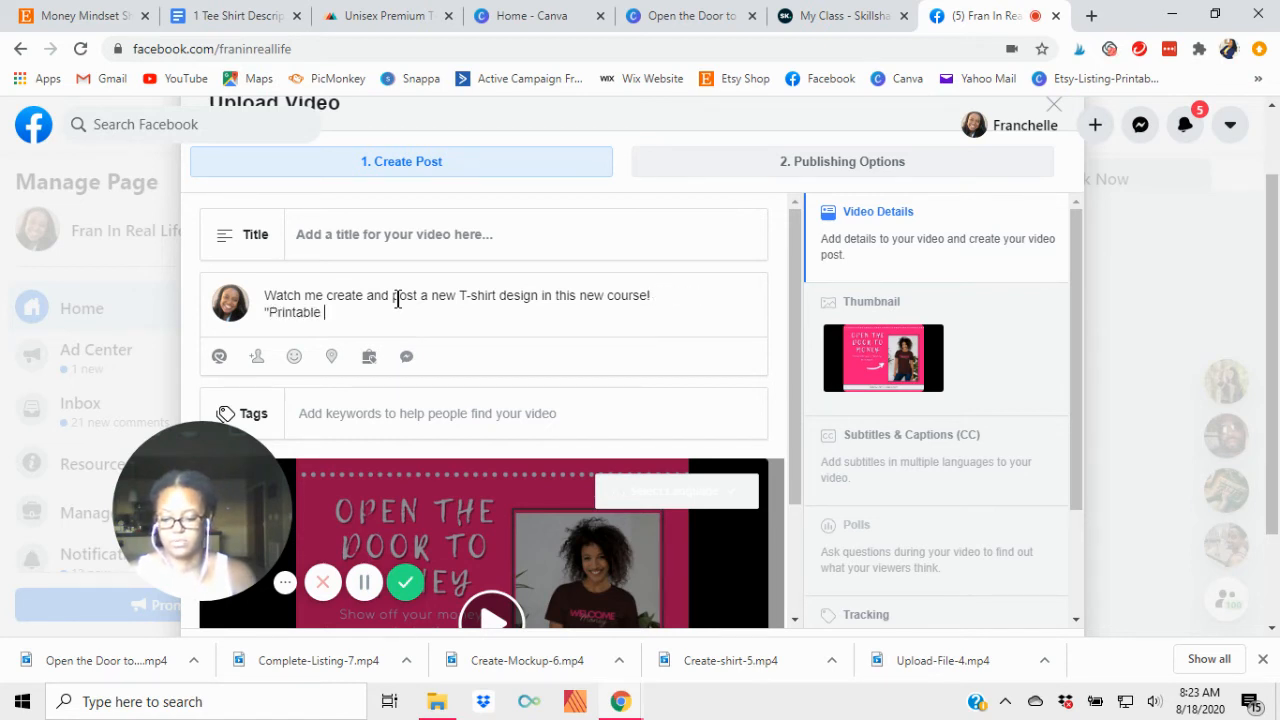
{"action": "type", "text": "Merch"}
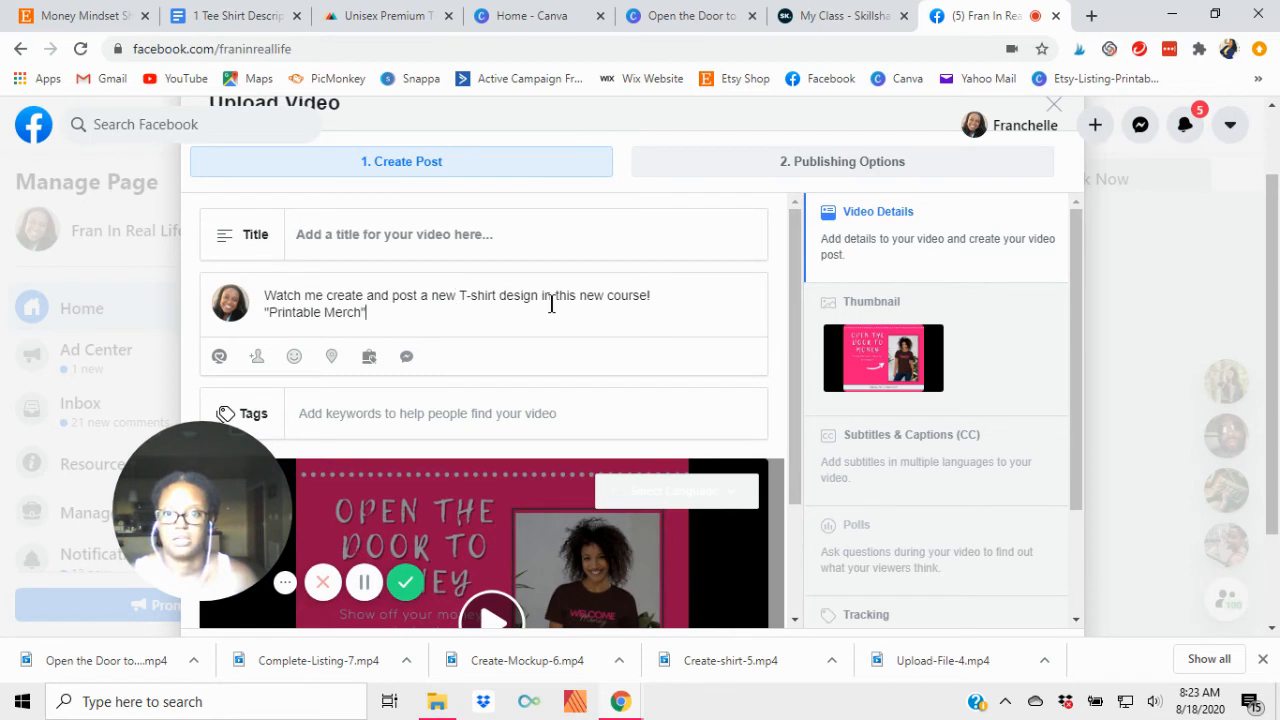
Delete the word "new" before "course" in the video description
{"action": "left_click", "coordinate": [603, 296]}
{"action": "key", "text": "BackSpace"}
{"action": "key", "text": "BackSpace"}
{"action": "key", "text": "BackSpace"}
{"action": "key", "text": "BackSpace"}
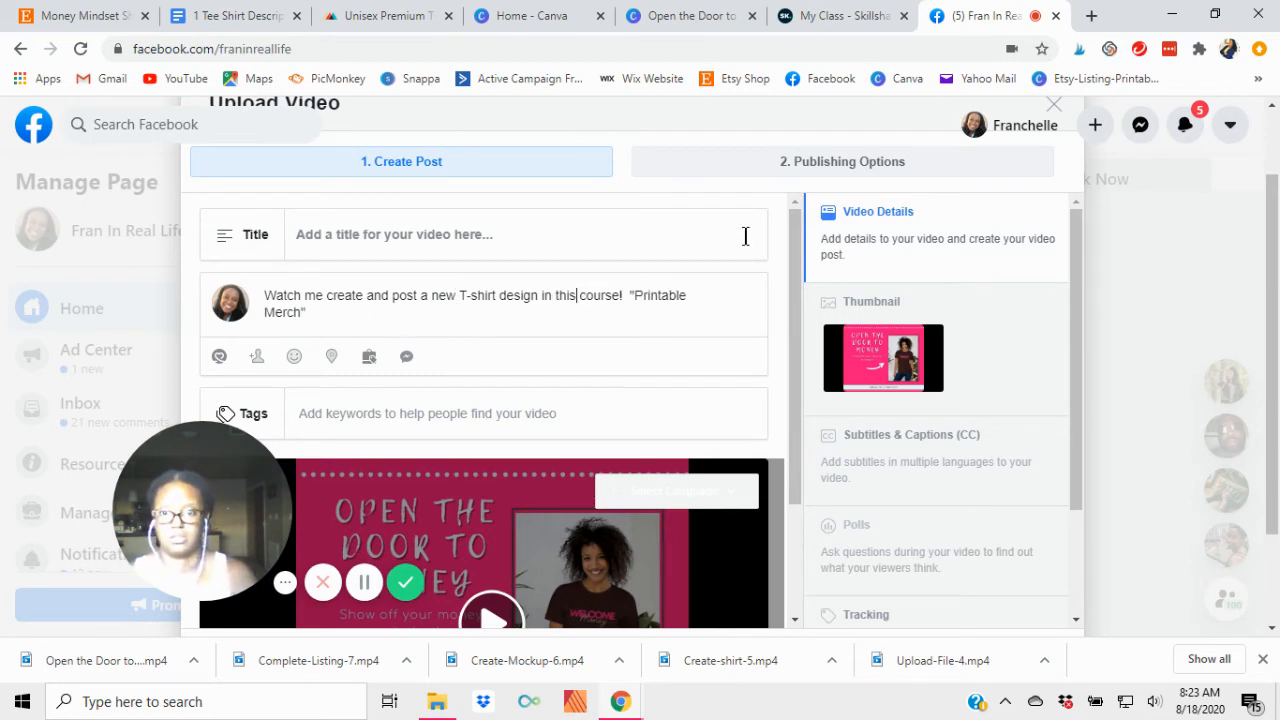
Append "- How to Add T-shirts to Your Etsy Printable Business" after the course title in the video description
{"action": "left_click", "coordinate": [306, 312]}
{"action": "type", "text": "- How to Add"}
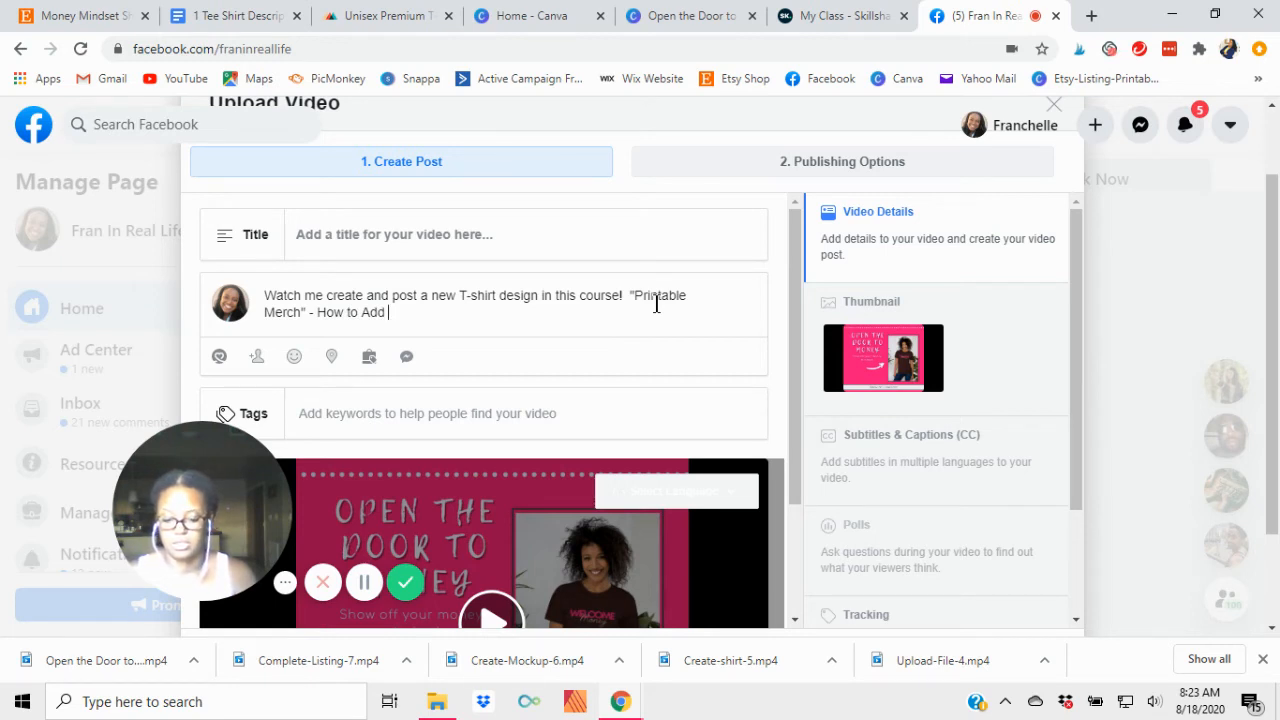
{"action": "type", "text": " T-shirts"}
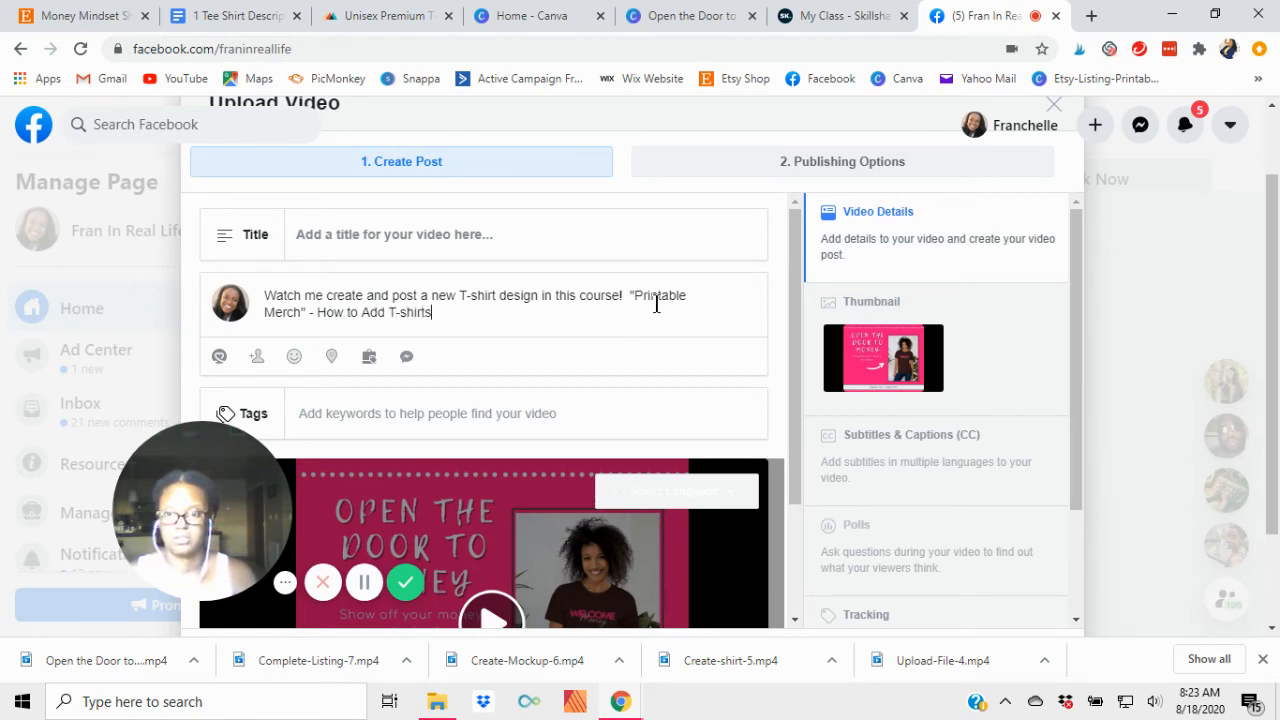
{"action": "type", "text": " to Your E"}
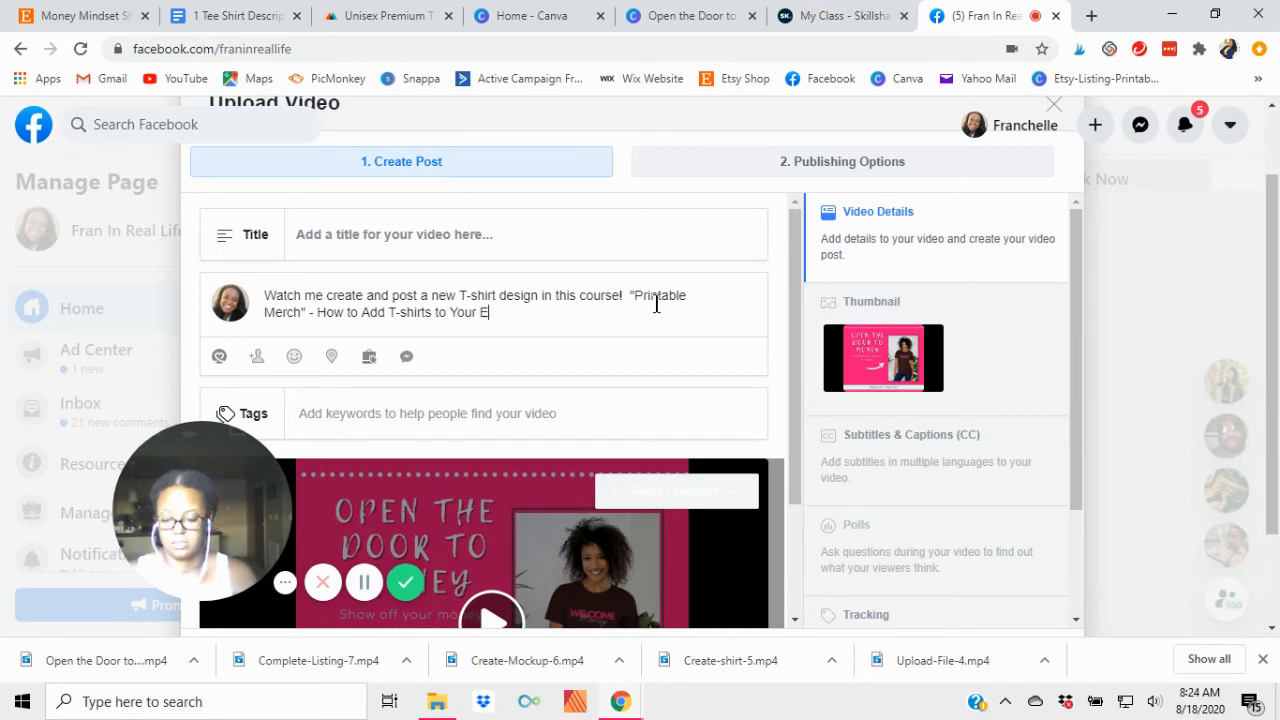
{"action": "type", "text": "tsy Prin"}
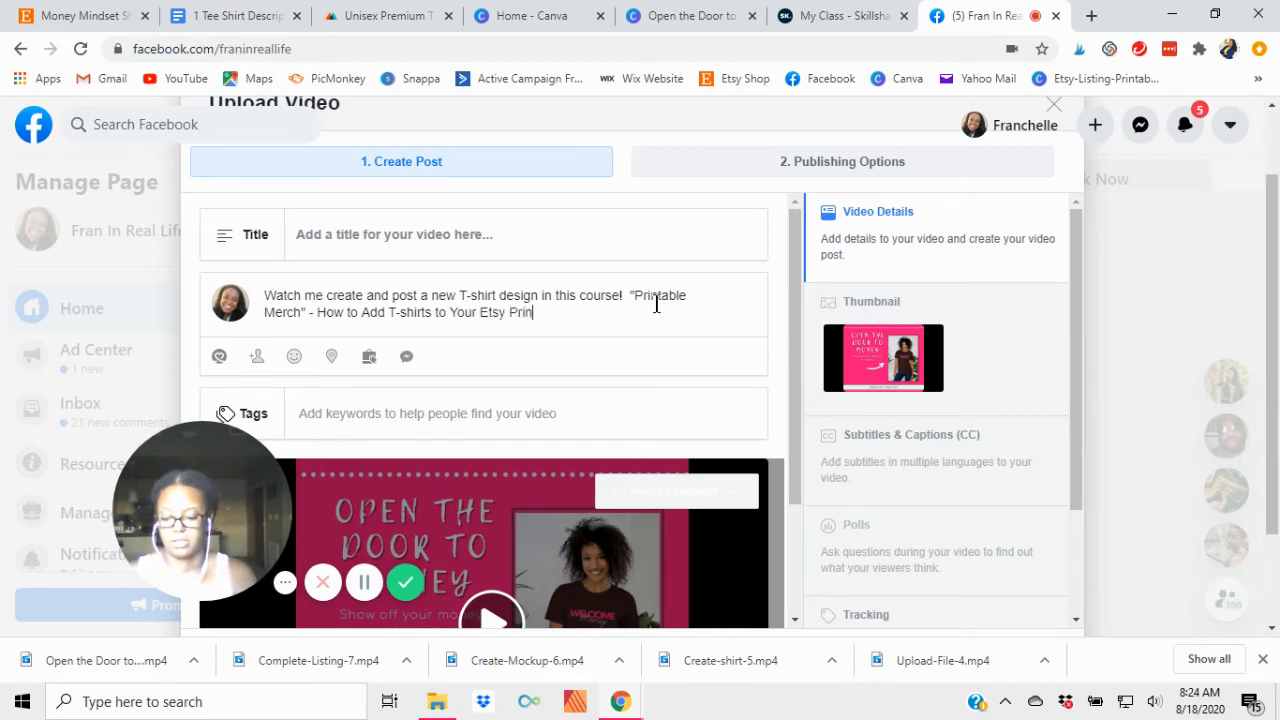
{"action": "type", "text": "table C"}
{"action": "key", "text": "BackSpace"}
{"action": "type", "text": "B"}
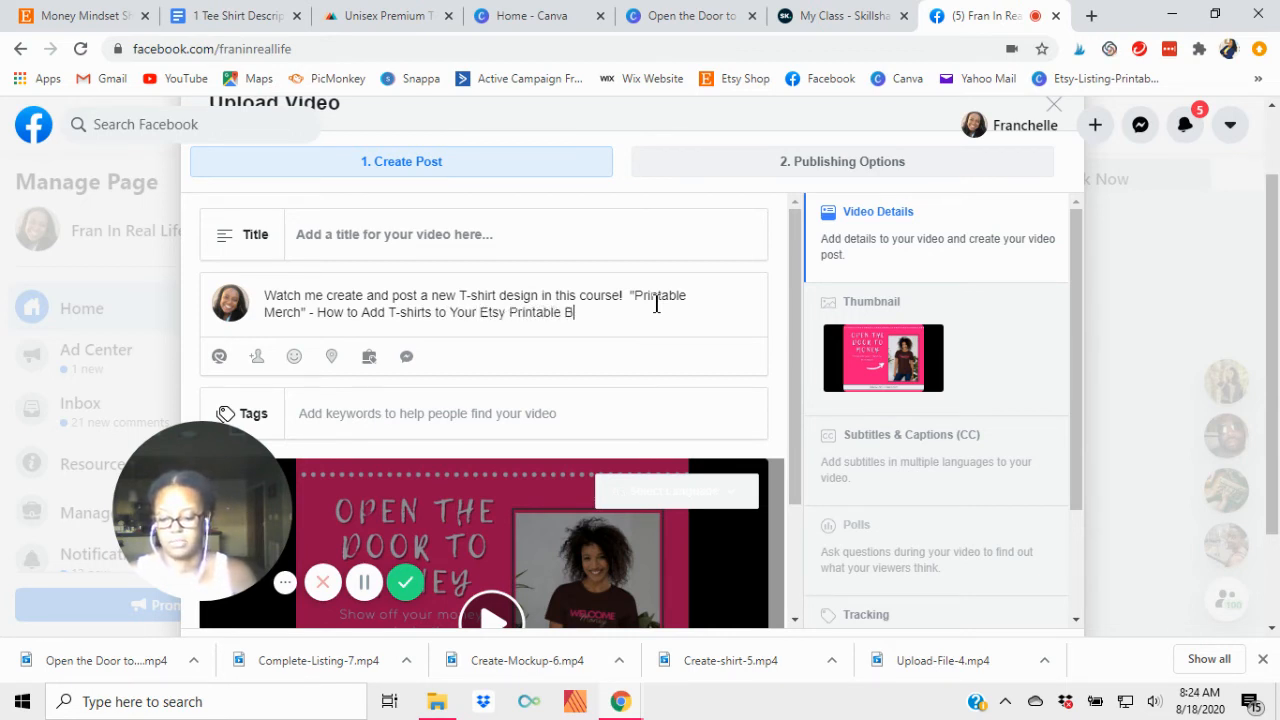
{"action": "type", "text": "usiness"}
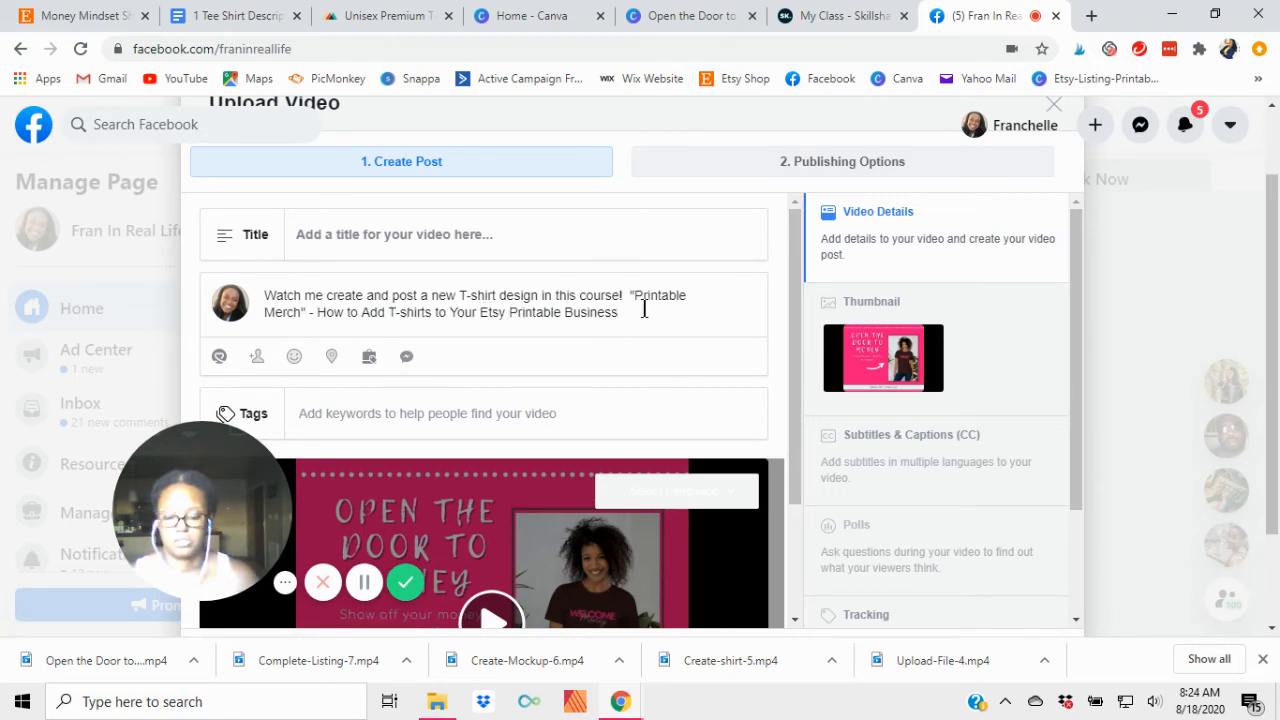
{"action": "key", "text": "Return"}
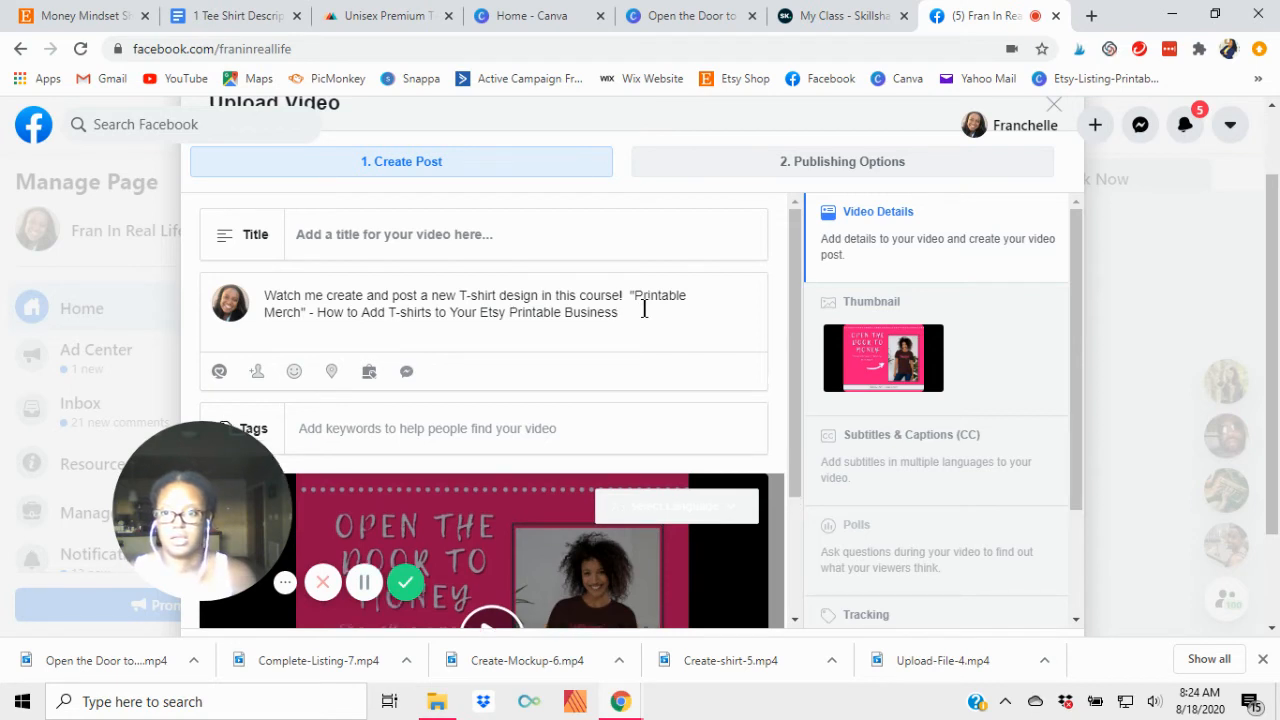
{"action": "key", "text": "Return"}
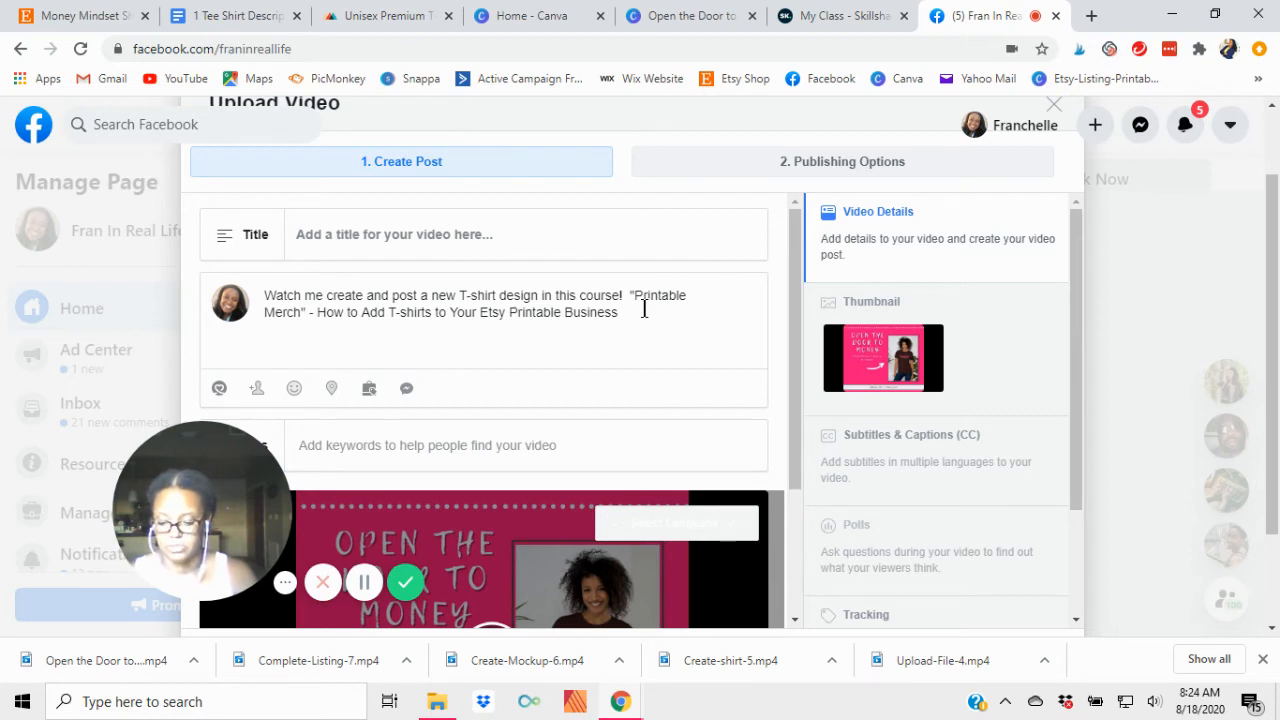
{"action": "type", "text": "www"}
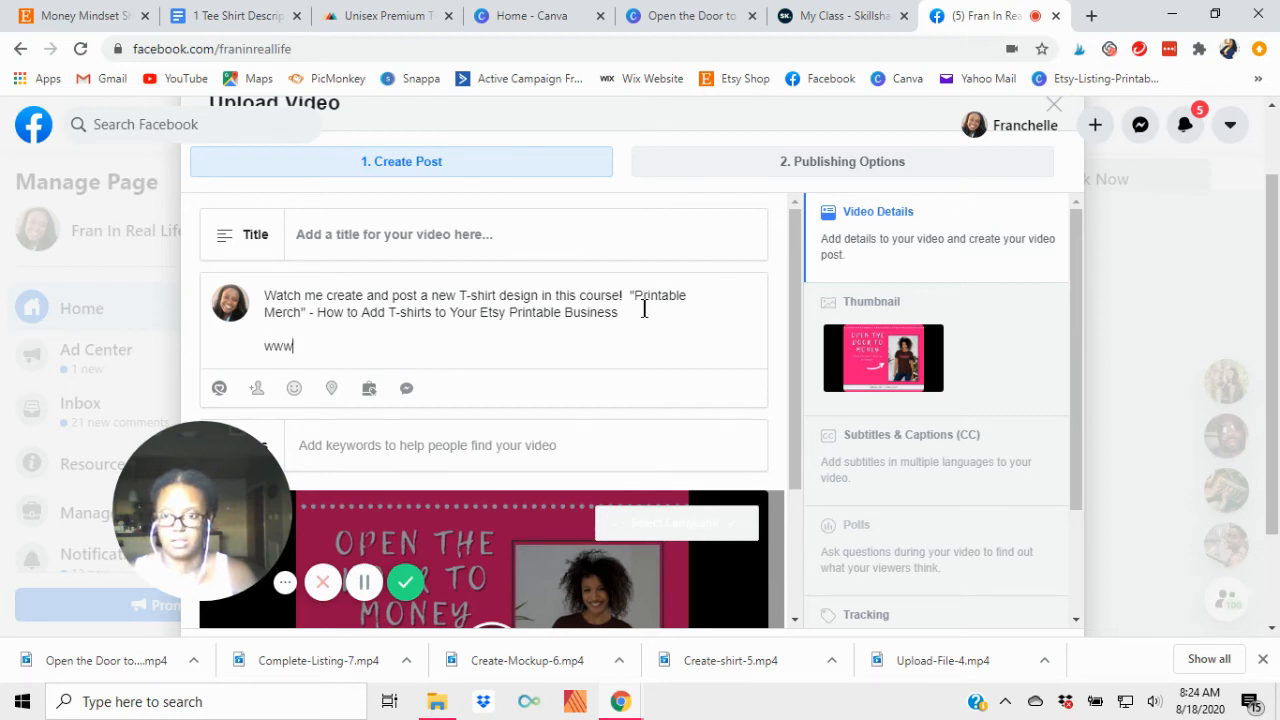
{"action": "type", "text": ".Bol"}
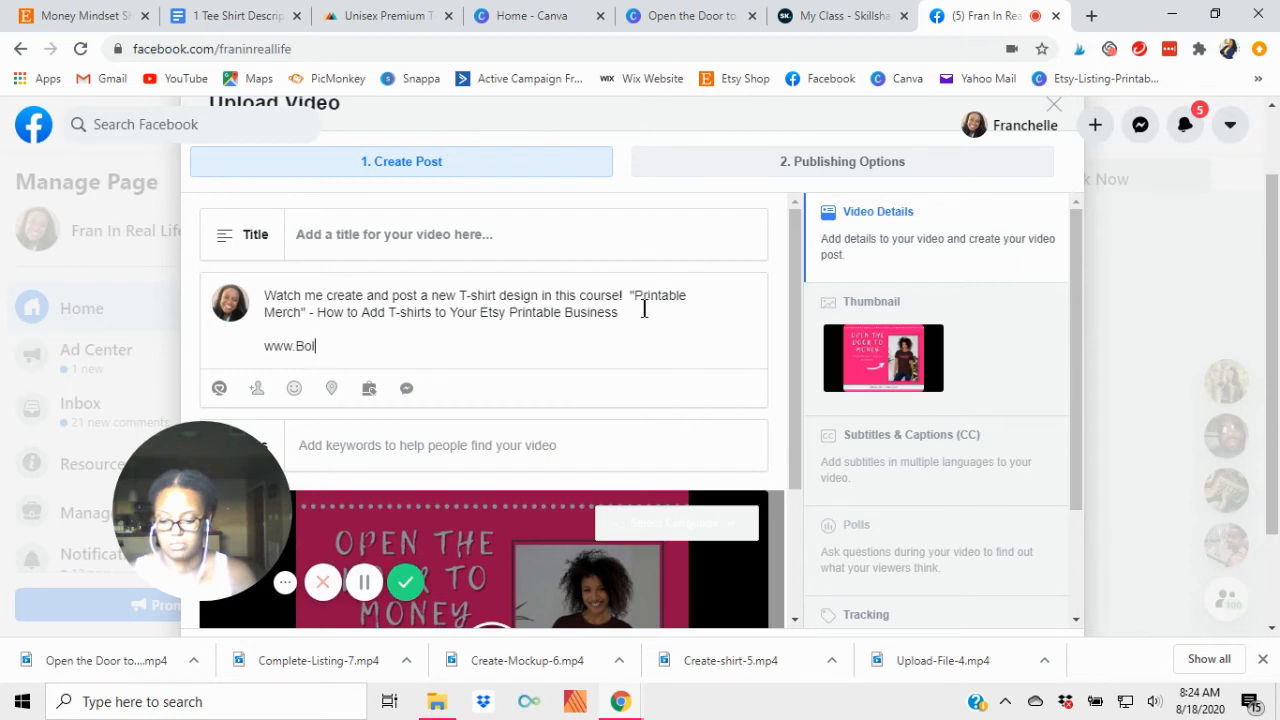
{"action": "type", "text": "dWorldPlanners.com"}
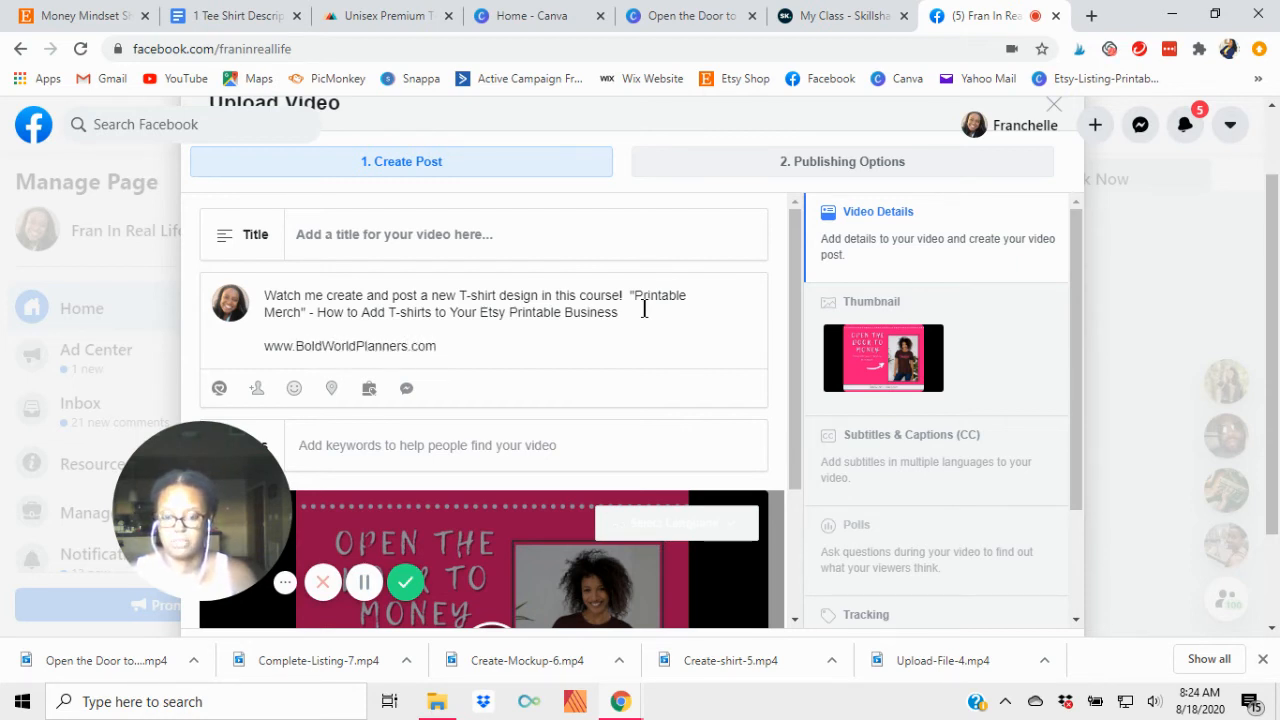
{"action": "type", "text": "/printab"}
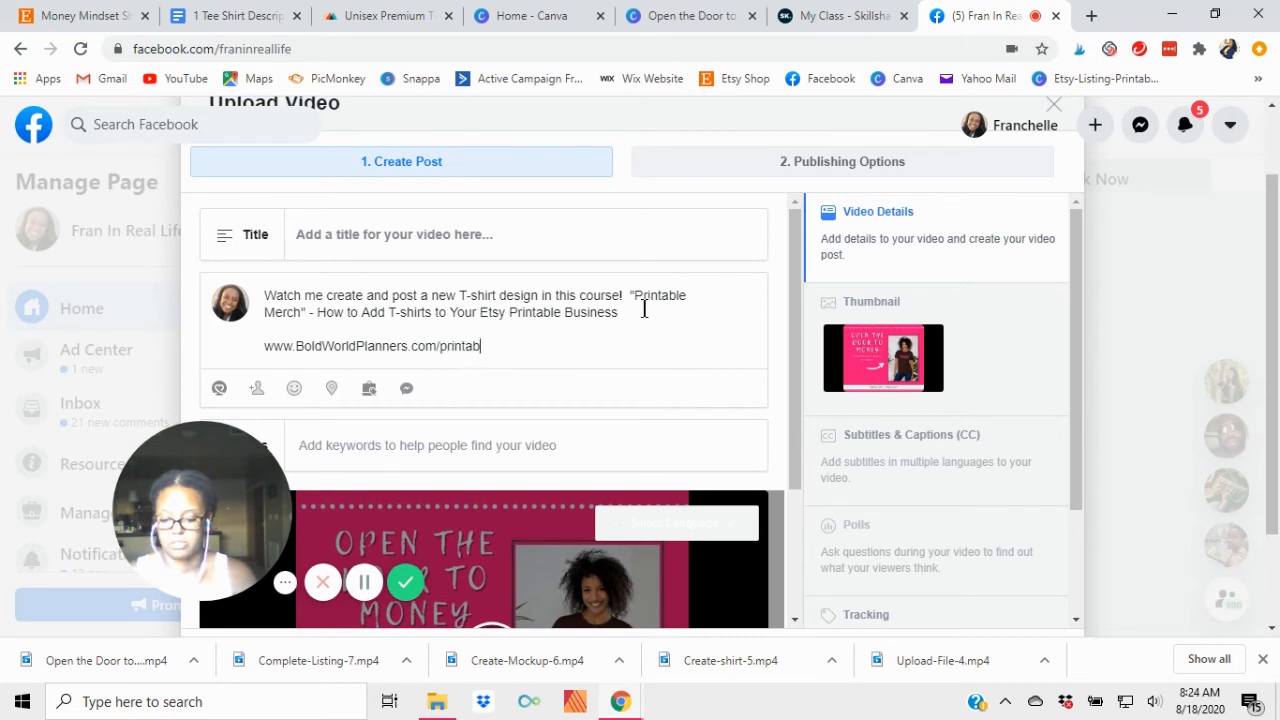
{"action": "type", "text": "le-merch"}
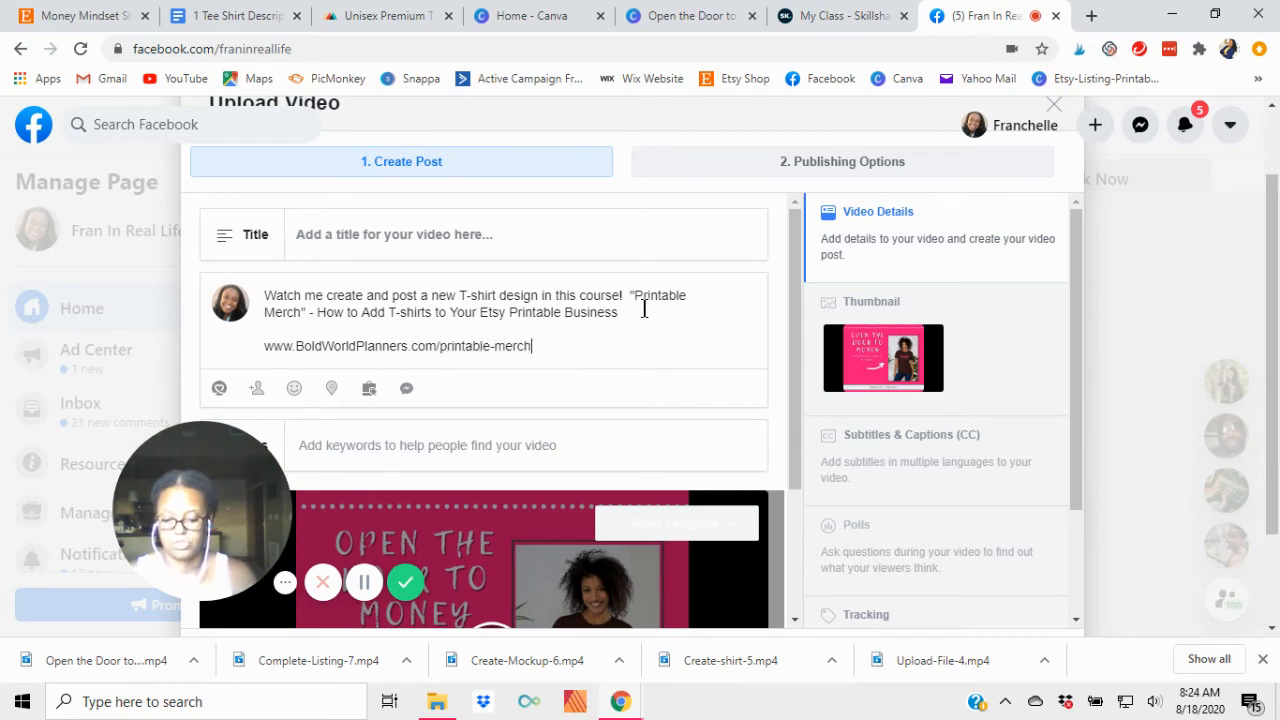
{"action": "type", "text": "-course"}
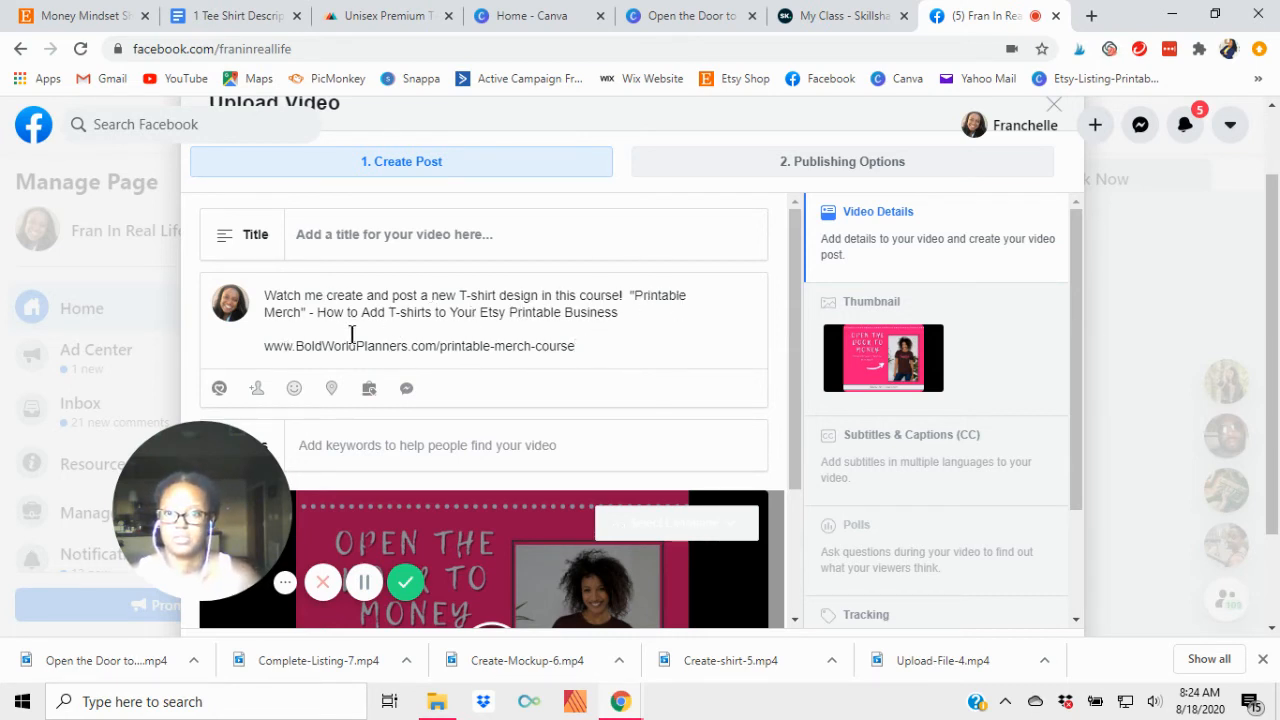
Insert the price note "(only $27)" after "Etsy Printable Business" in the video description
{"action": "left_click", "coordinate": [640, 311]}
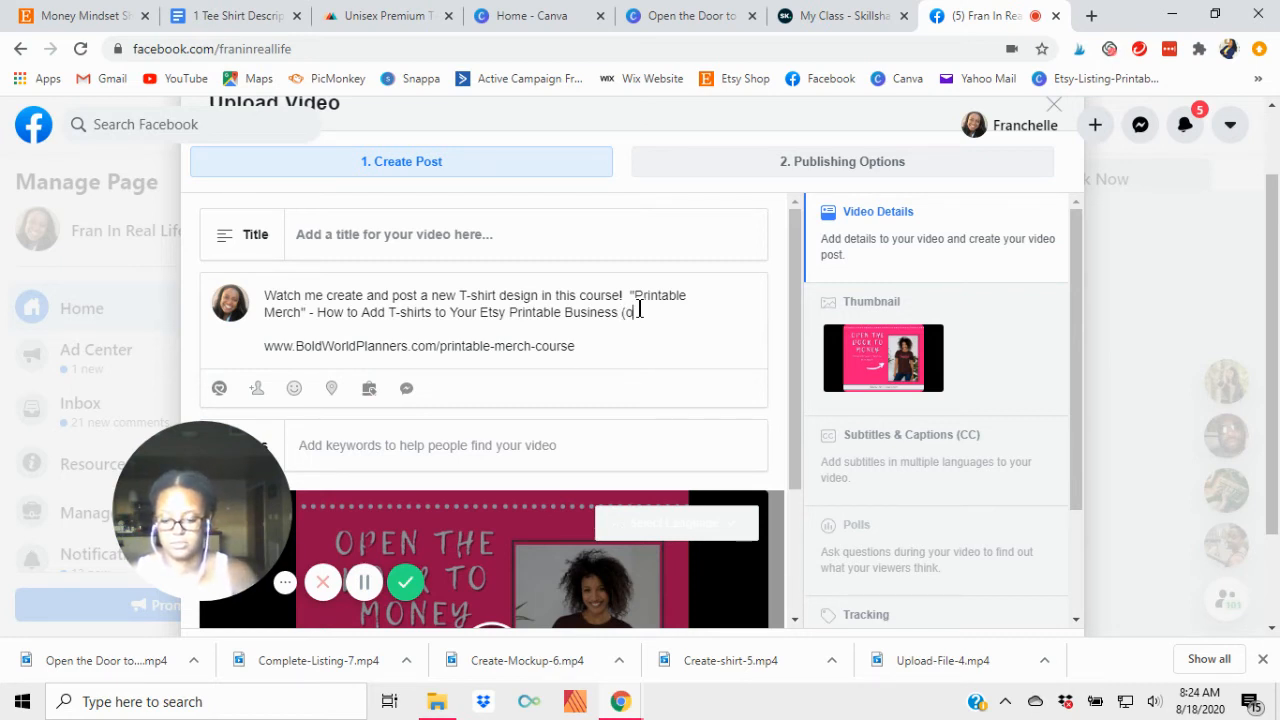
{"action": "type", "text": "(only $"}
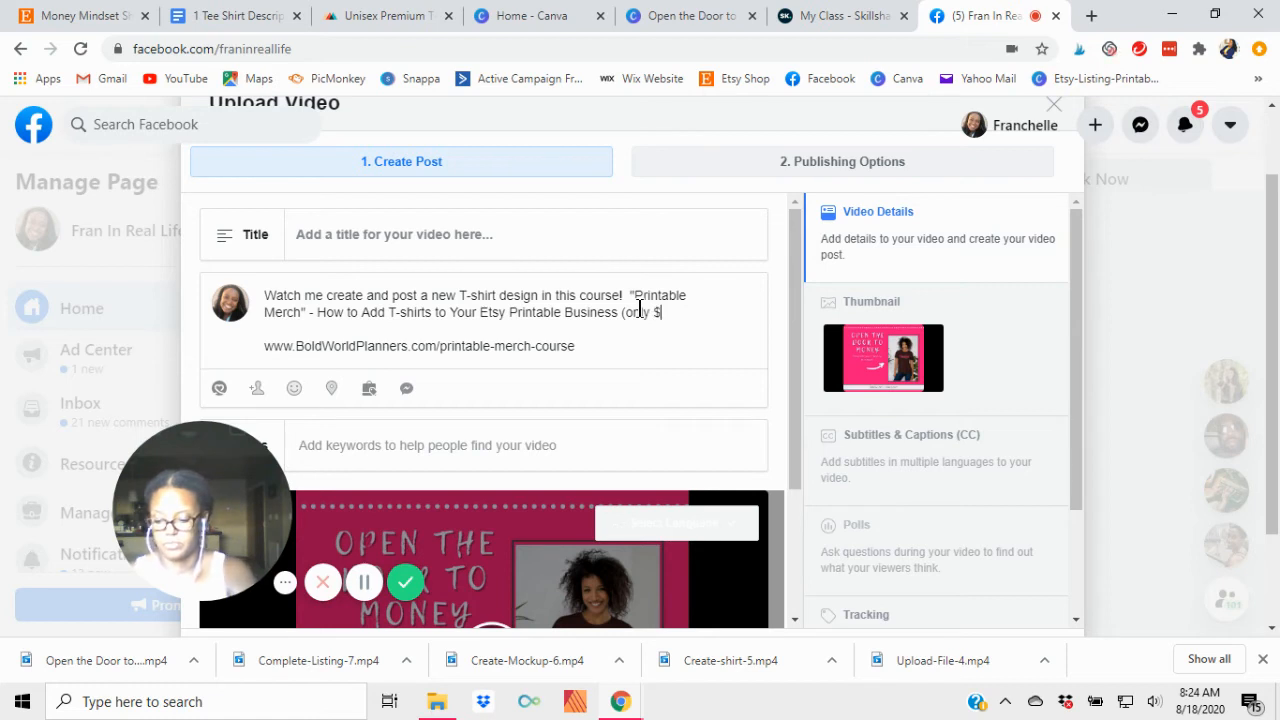
{"action": "type", "text": "27"}
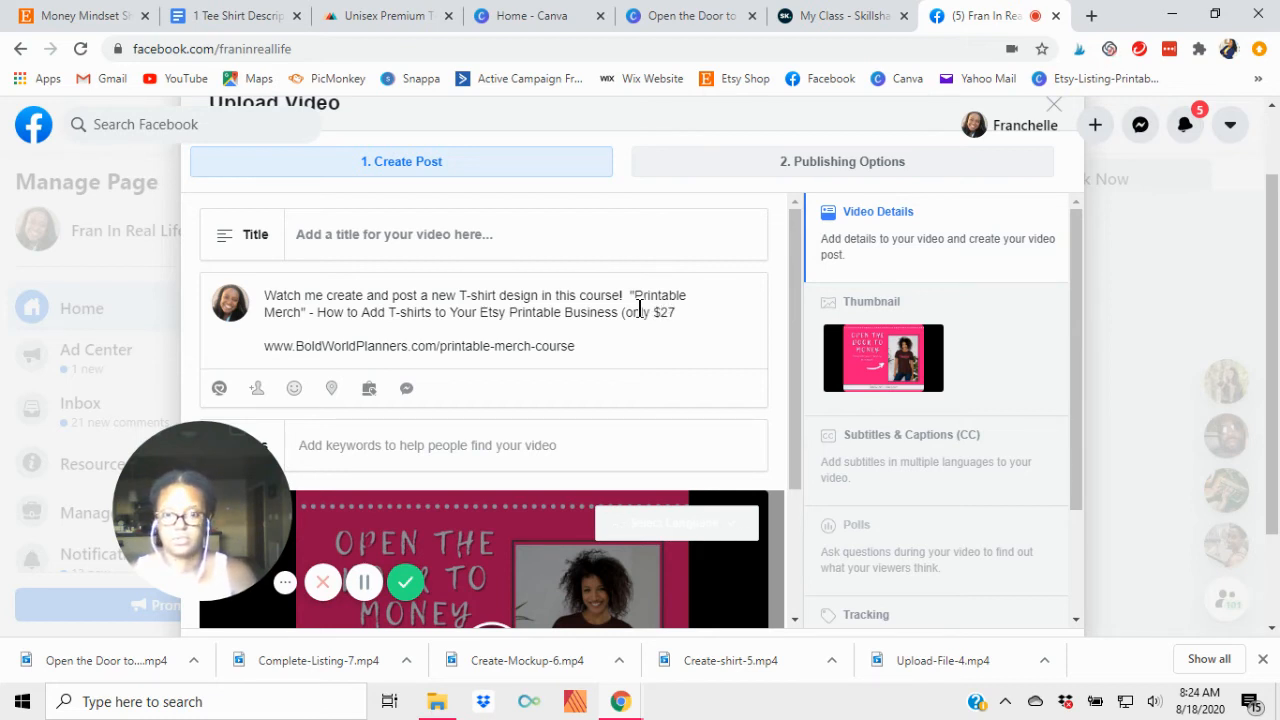
{"action": "type", "text": ")"}
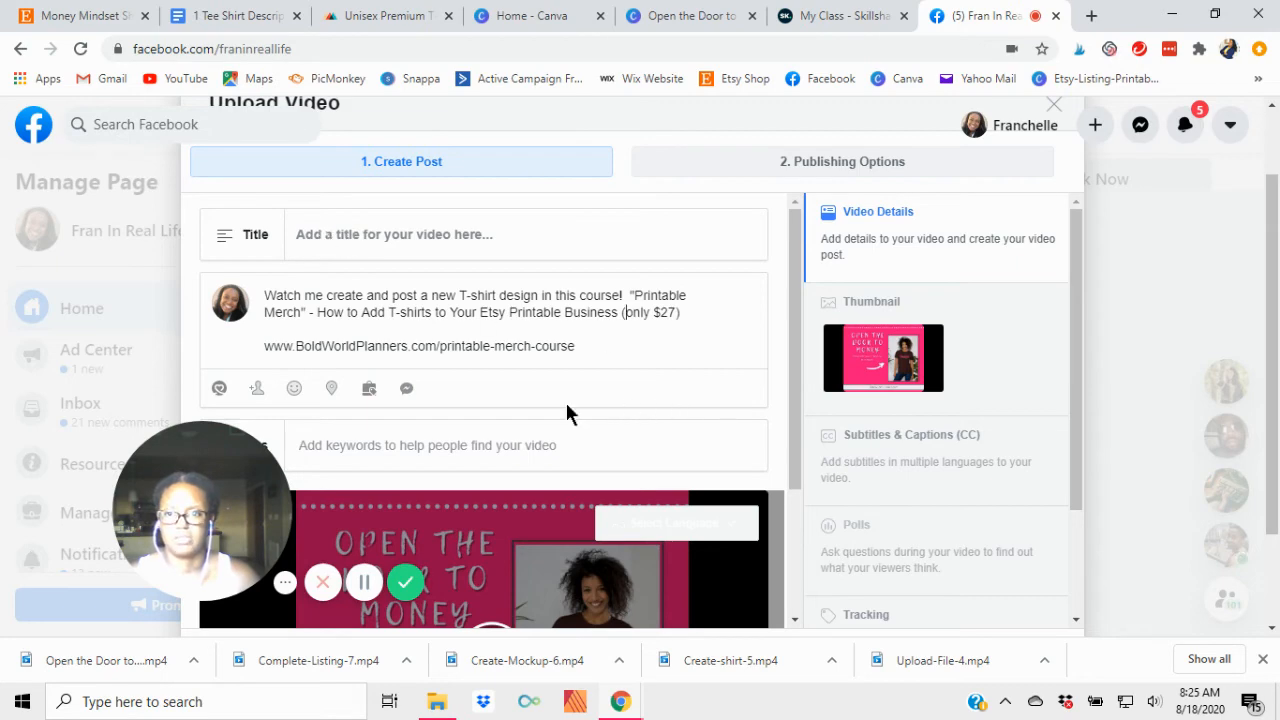
Enter "Learn to Make a Promo Video!" as the video title
{"action": "scroll", "coordinate": [566, 406], "scroll_direction": "down", "scroll_amount": 2}
{"action": "scroll", "coordinate": [540, 410], "scroll_direction": "up", "scroll_amount": 2}
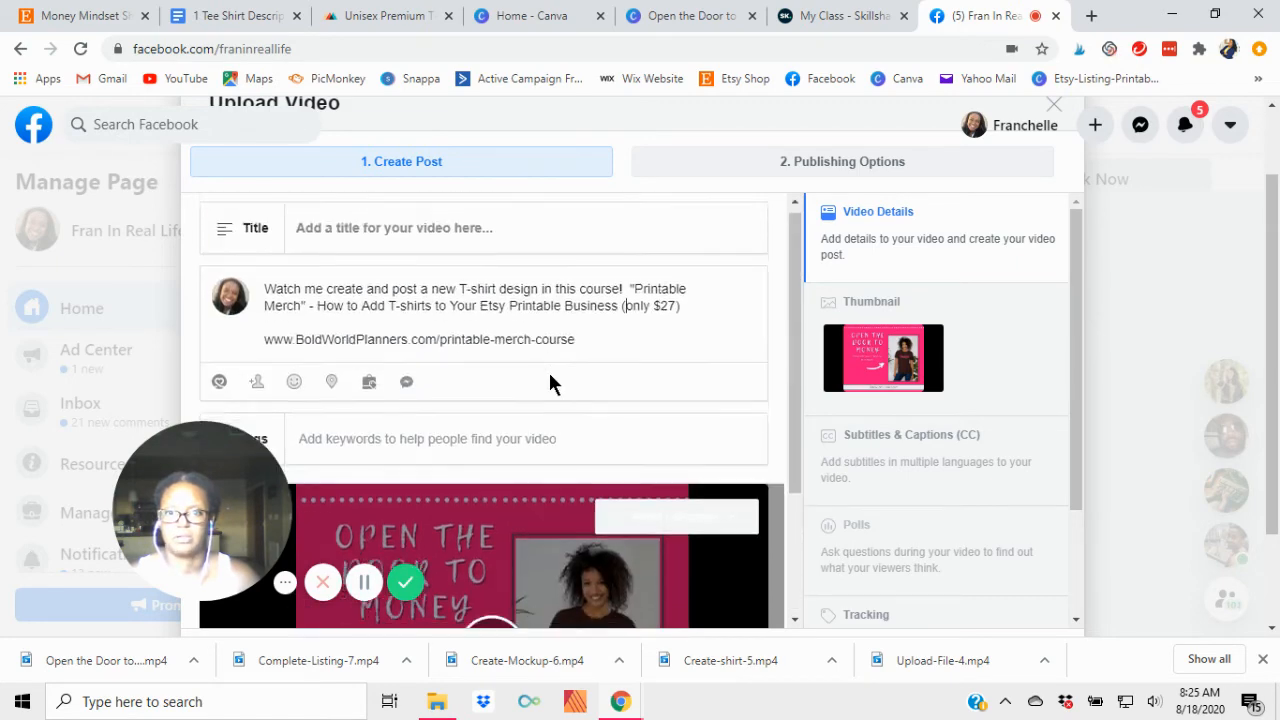
{"action": "scroll", "coordinate": [550, 383], "scroll_direction": "down", "scroll_amount": 2}
{"action": "scroll", "coordinate": [316, 262], "scroll_direction": "up", "scroll_amount": 2}
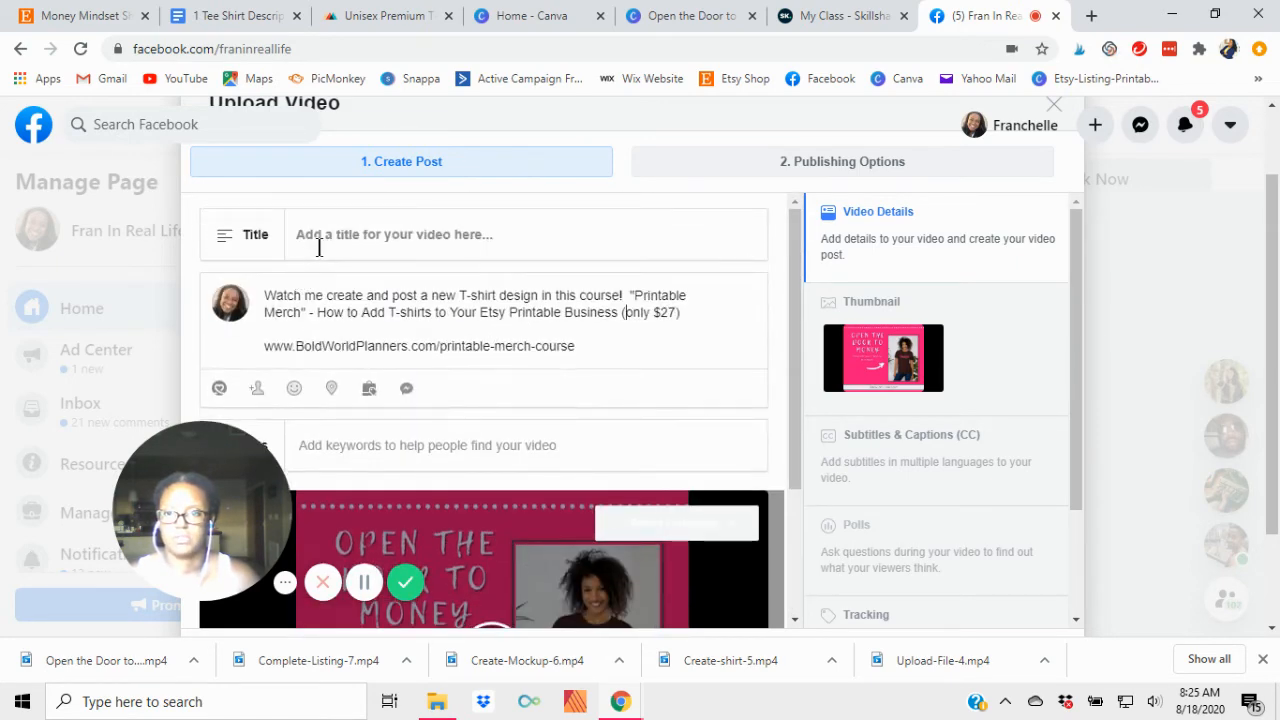
{"action": "left_click", "coordinate": [319, 248]}
{"action": "type", "text": "Learn "}
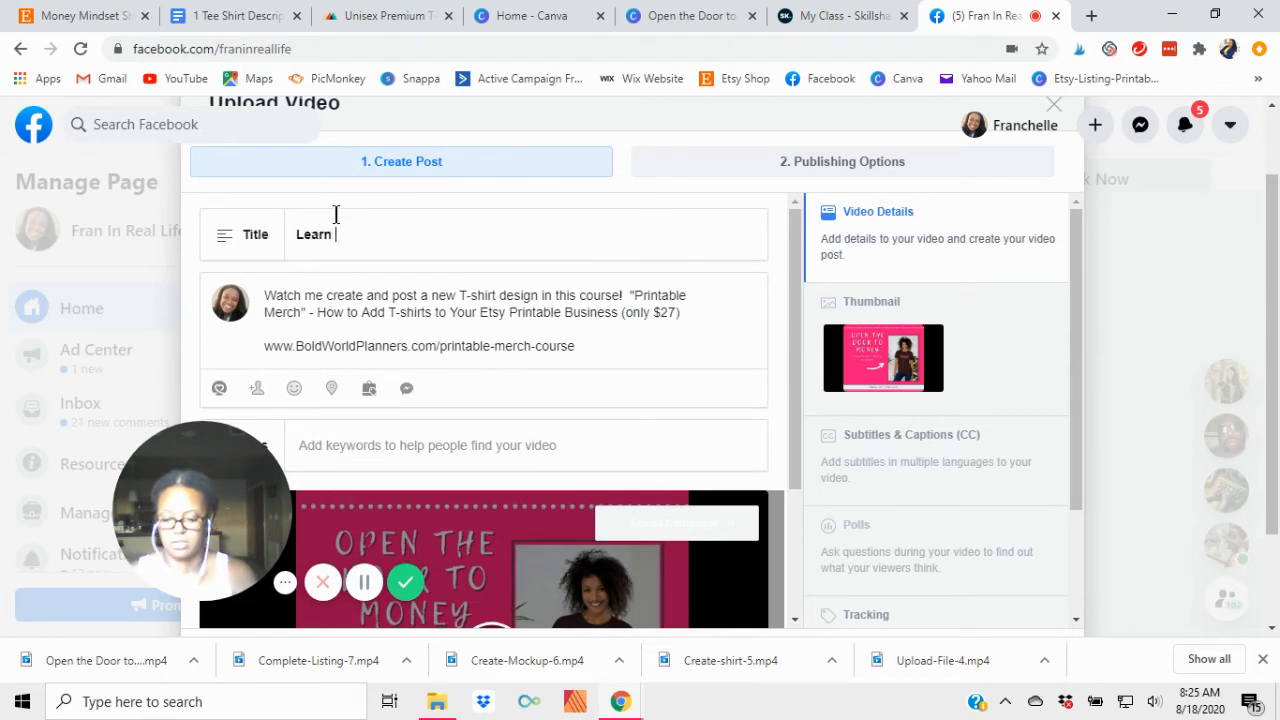
{"action": "type", "text": "to Make "}
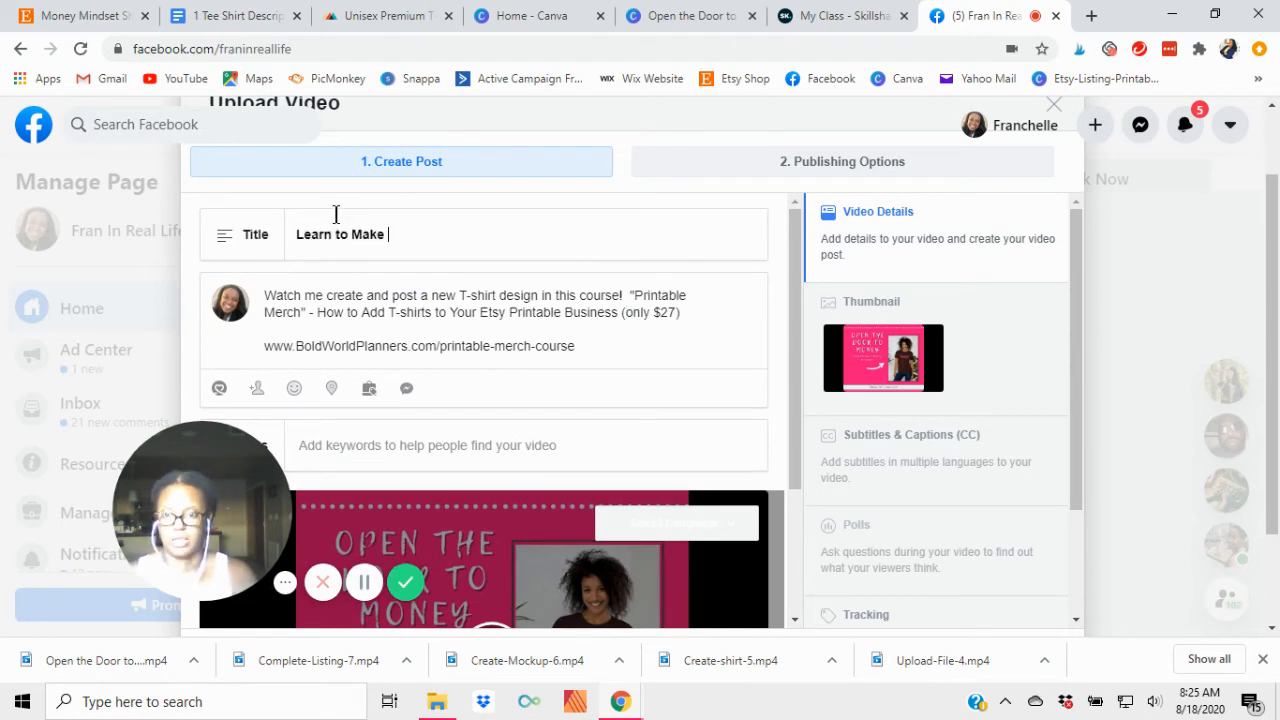
{"action": "type", "text": "a Promo V"}
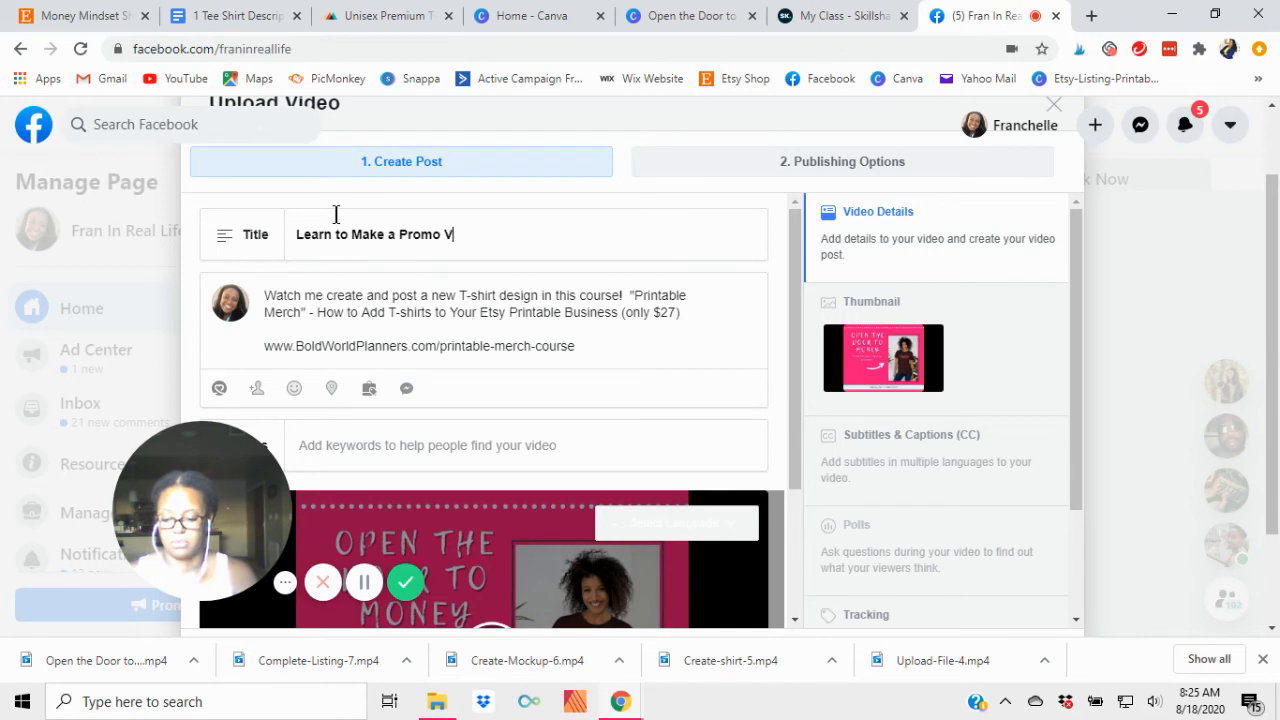
{"action": "type", "text": "ideo!"}
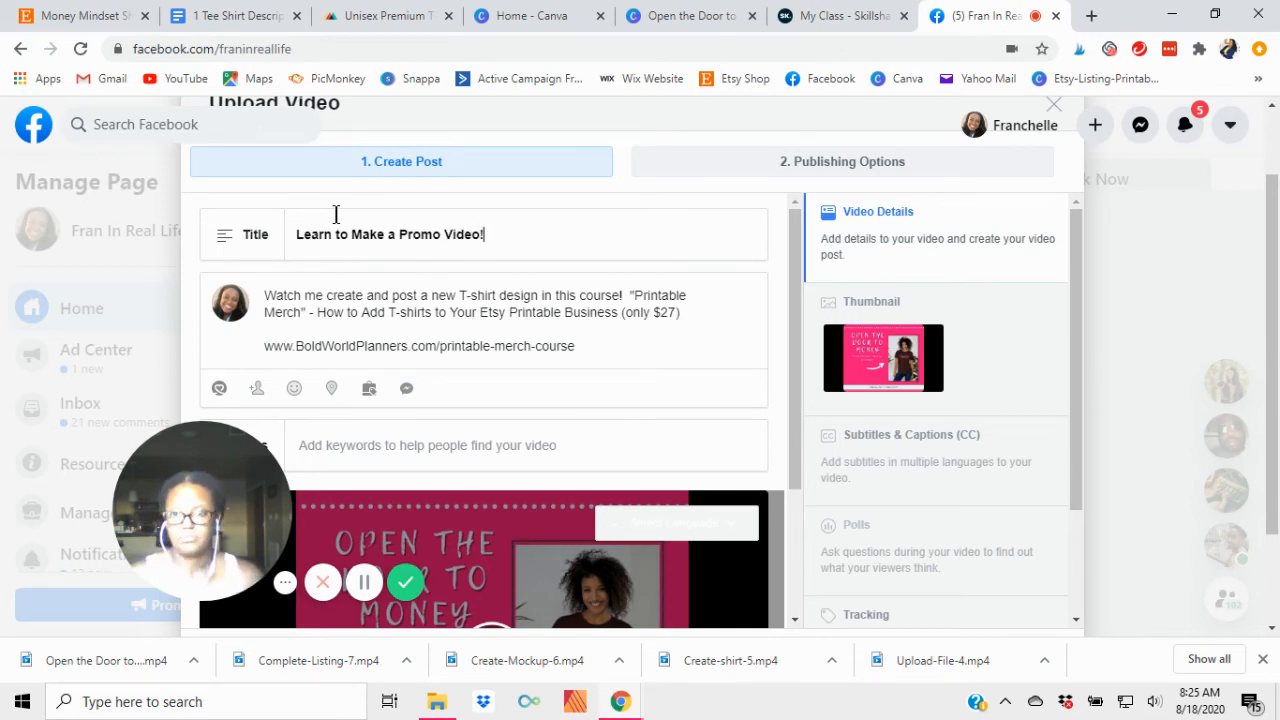
Check the finished post details and continue to the publishing options
{"action": "scroll", "coordinate": [541, 400], "scroll_direction": "down", "scroll_amount": 2}
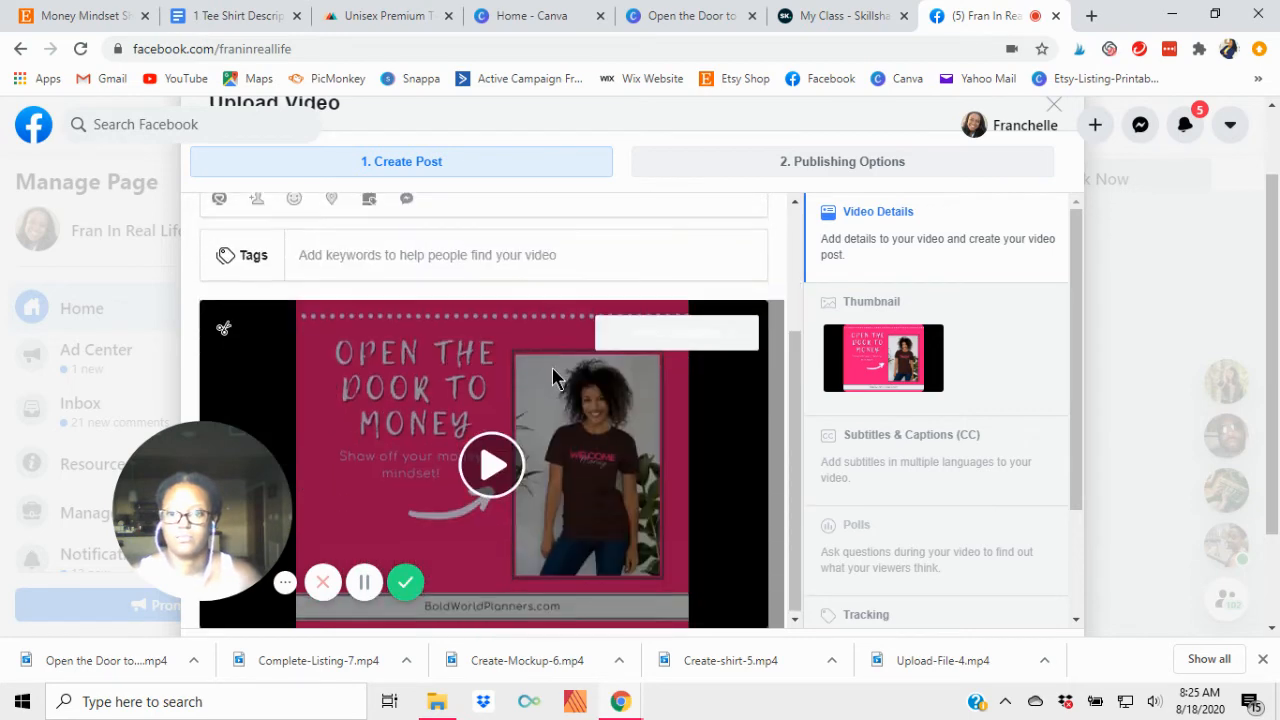
{"action": "scroll", "coordinate": [645, 449], "scroll_direction": "down", "scroll_amount": 2}
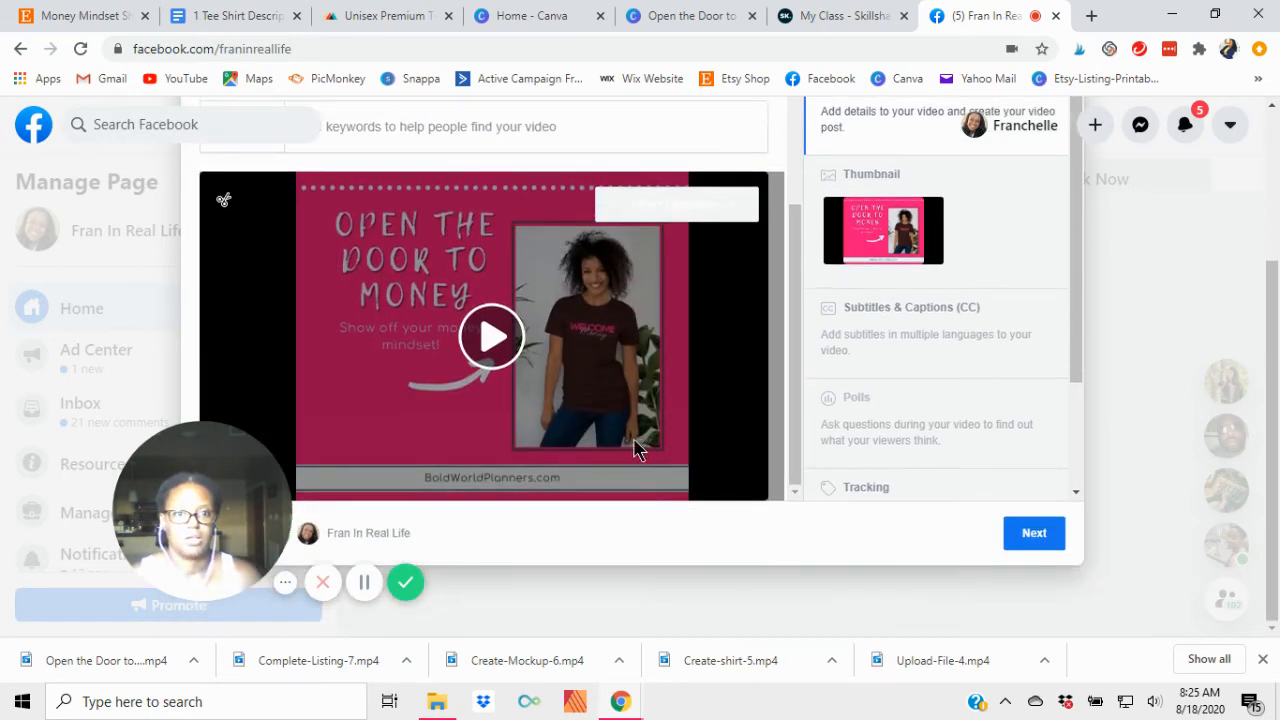
{"action": "scroll", "coordinate": [645, 423], "scroll_direction": "up", "scroll_amount": 2}
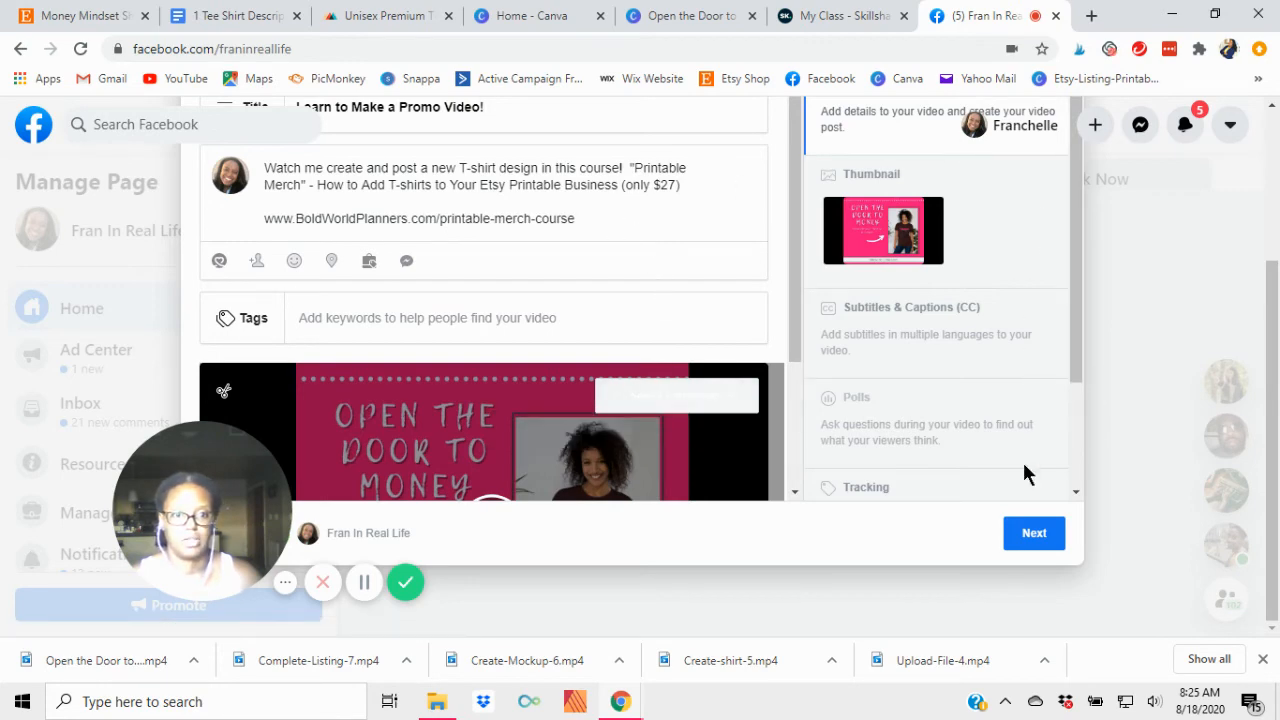
{"action": "key", "text": "ctrl+a"}
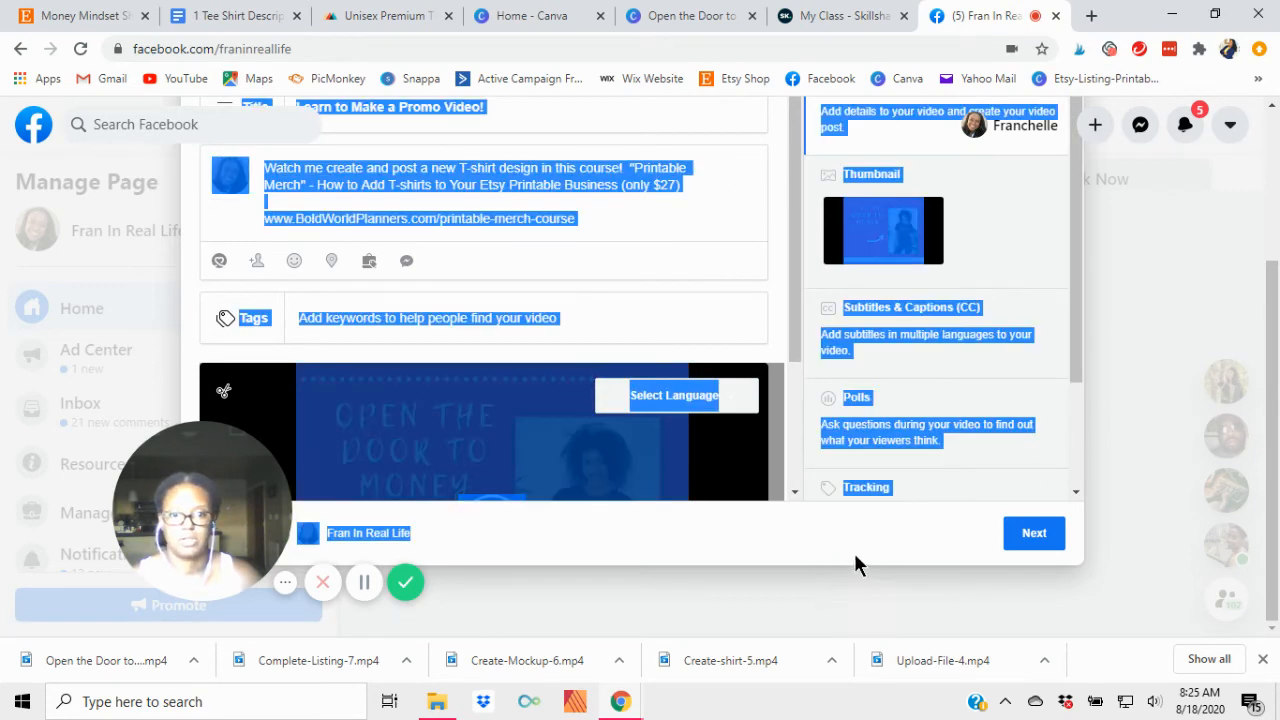
{"action": "left_click", "coordinate": [775, 337]}
{"action": "left_click", "coordinate": [1046, 534]}
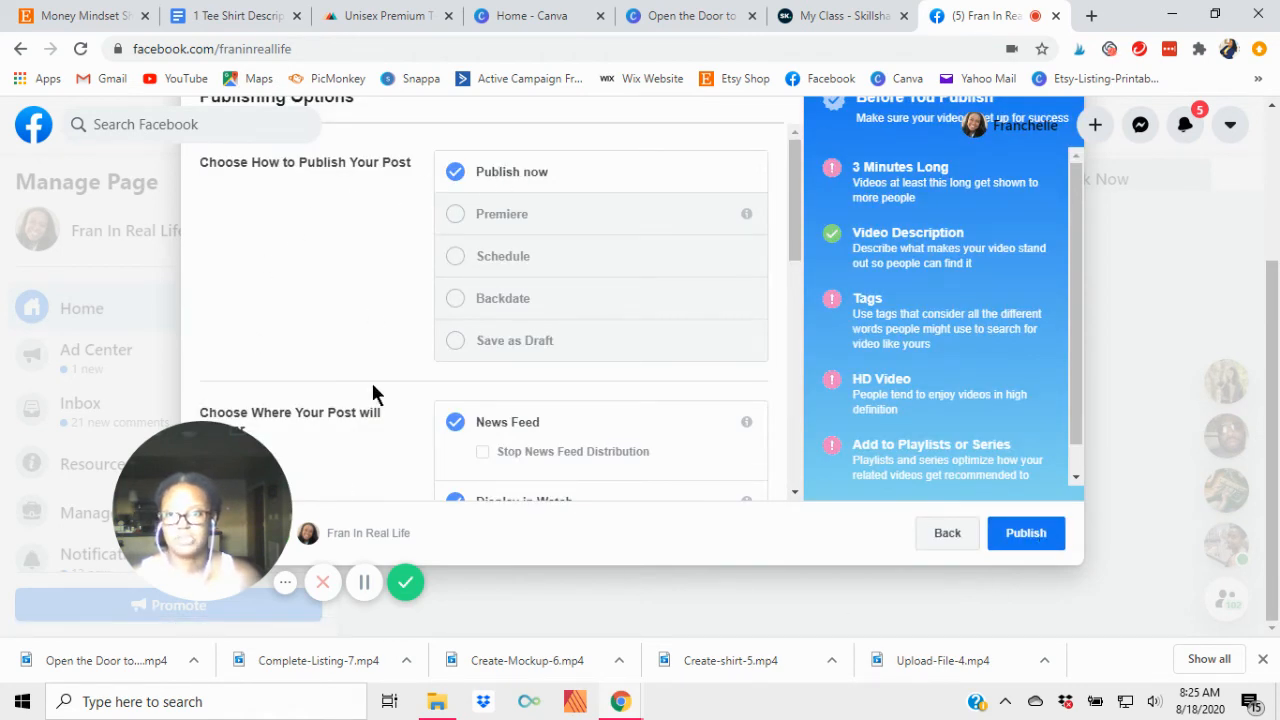
Look through the publishing options and publish the video post to the page immediately with the "Publish now" option
{"action": "left_click_drag", "start_coordinate": [1073, 242], "coordinate": [1072, 264]}
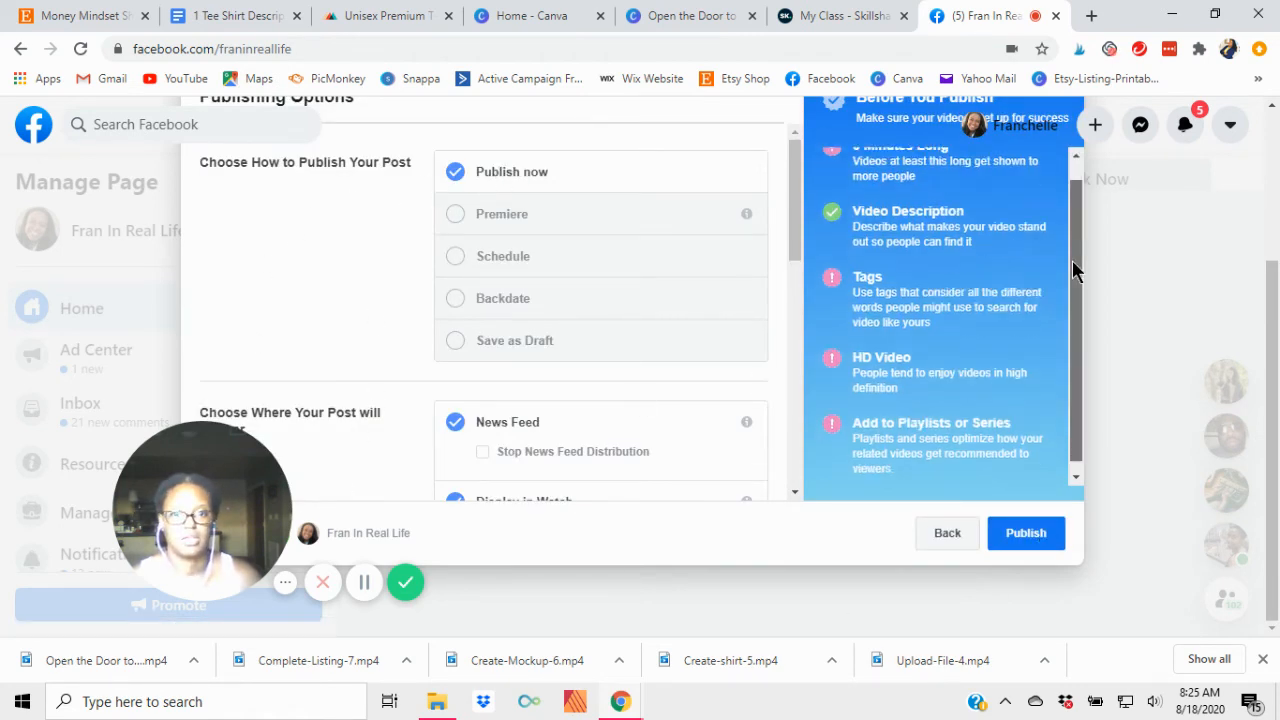
{"action": "left_click_drag", "start_coordinate": [794, 237], "coordinate": [783, 462]}
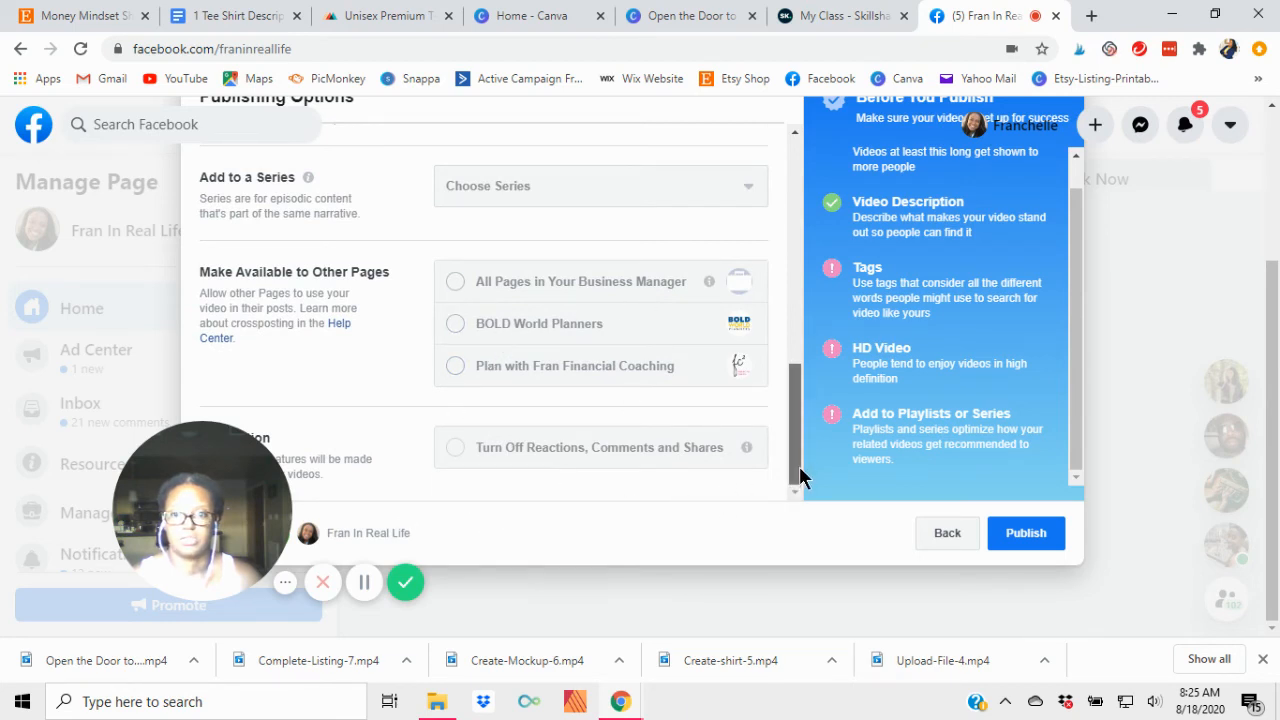
{"action": "left_click_drag", "start_coordinate": [799, 466], "coordinate": [808, 217]}
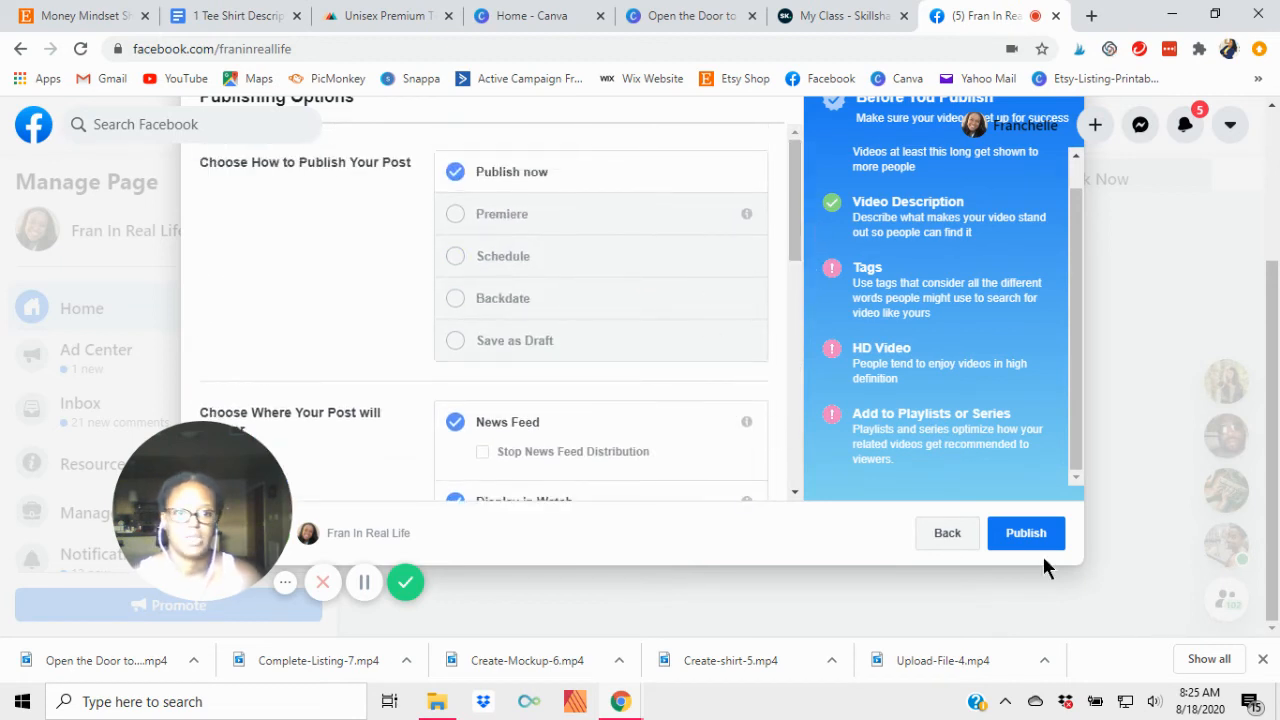
{"action": "left_click", "coordinate": [1033, 528]}
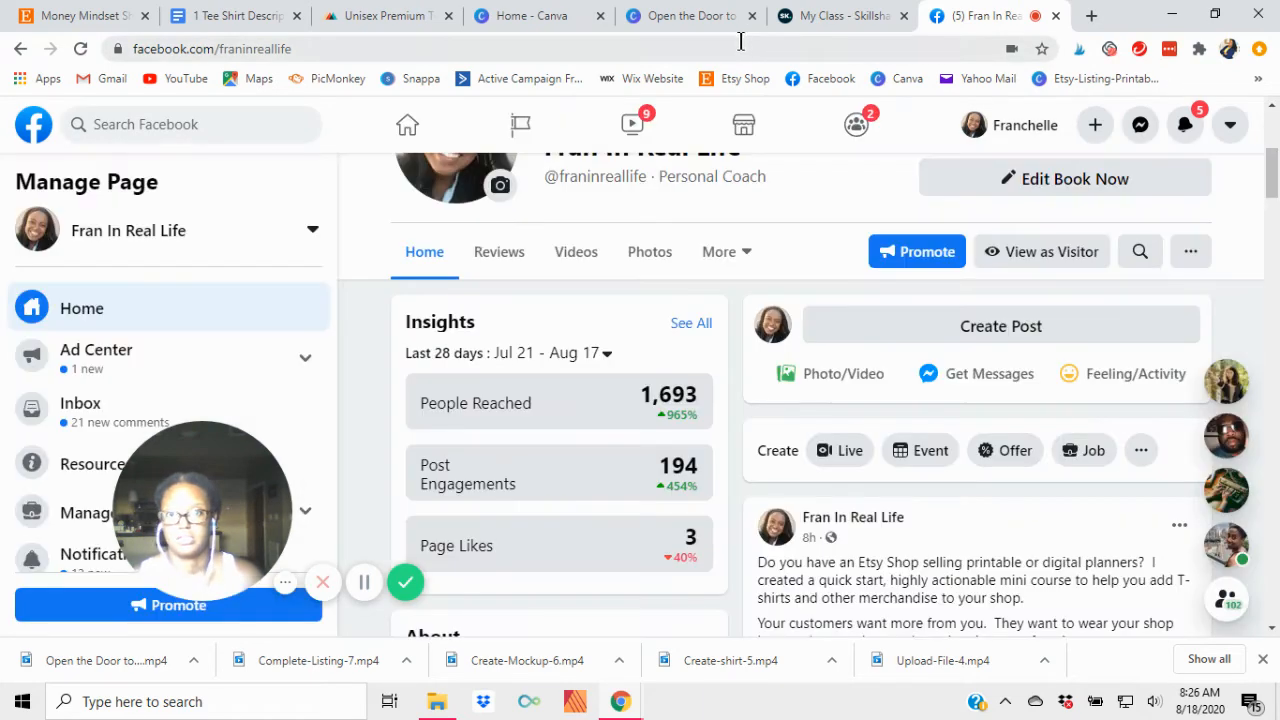
Switch to the Canva design "Open the Door to money"
{"action": "left_click", "coordinate": [685, 15]}
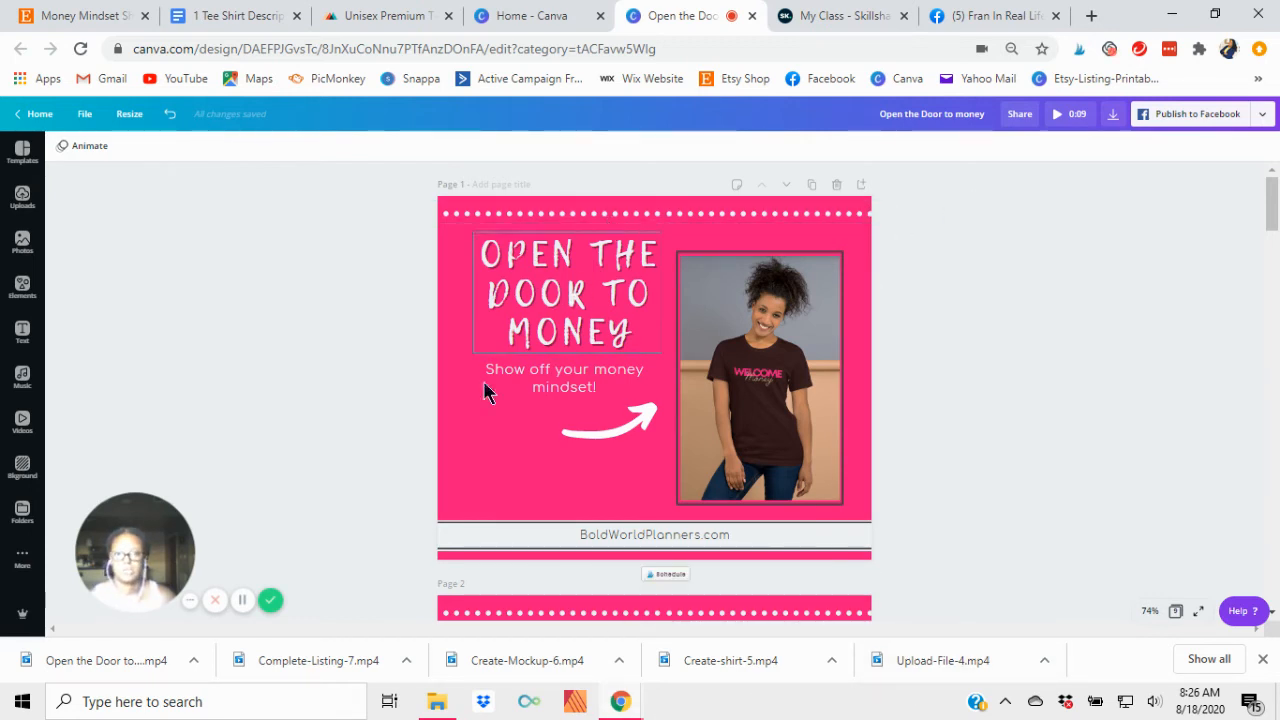
{"action": "left_click", "coordinate": [129, 117]}
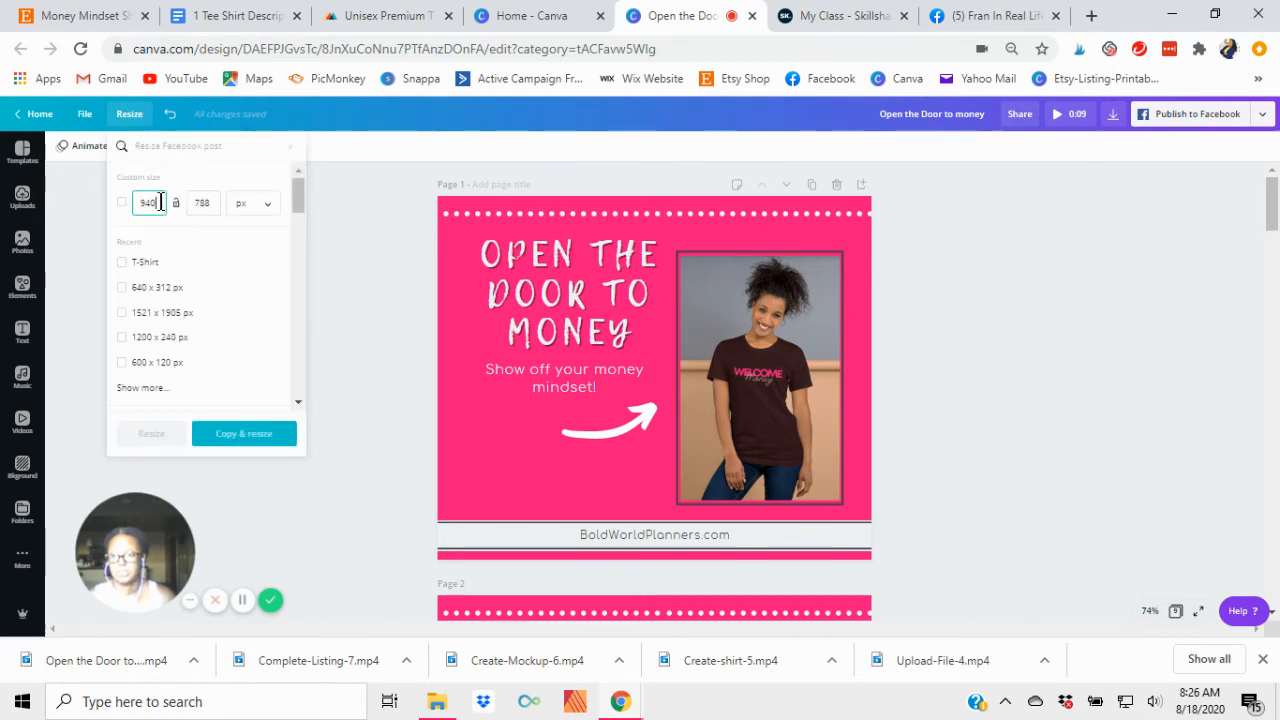
{"action": "key", "text": "BackSpace"}
{"action": "key", "text": "BackSpace"}
{"action": "key", "text": "BackSpace"}
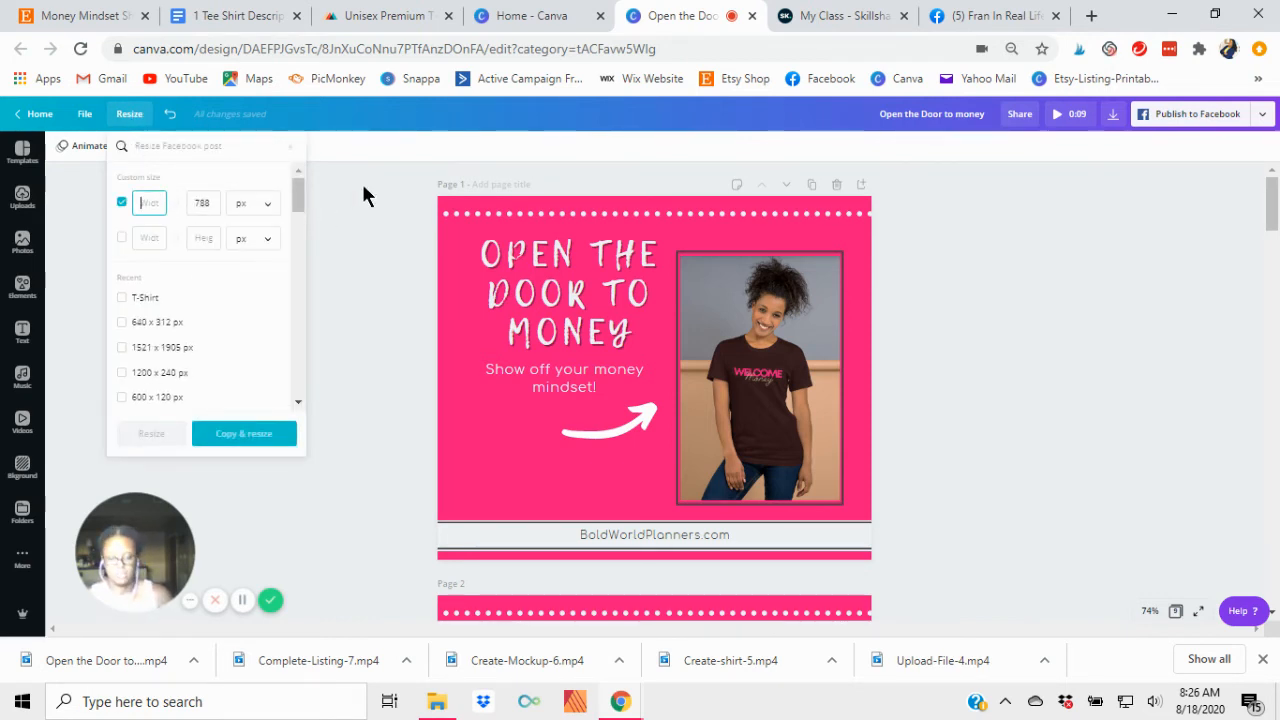
{"action": "type", "text": "500"}
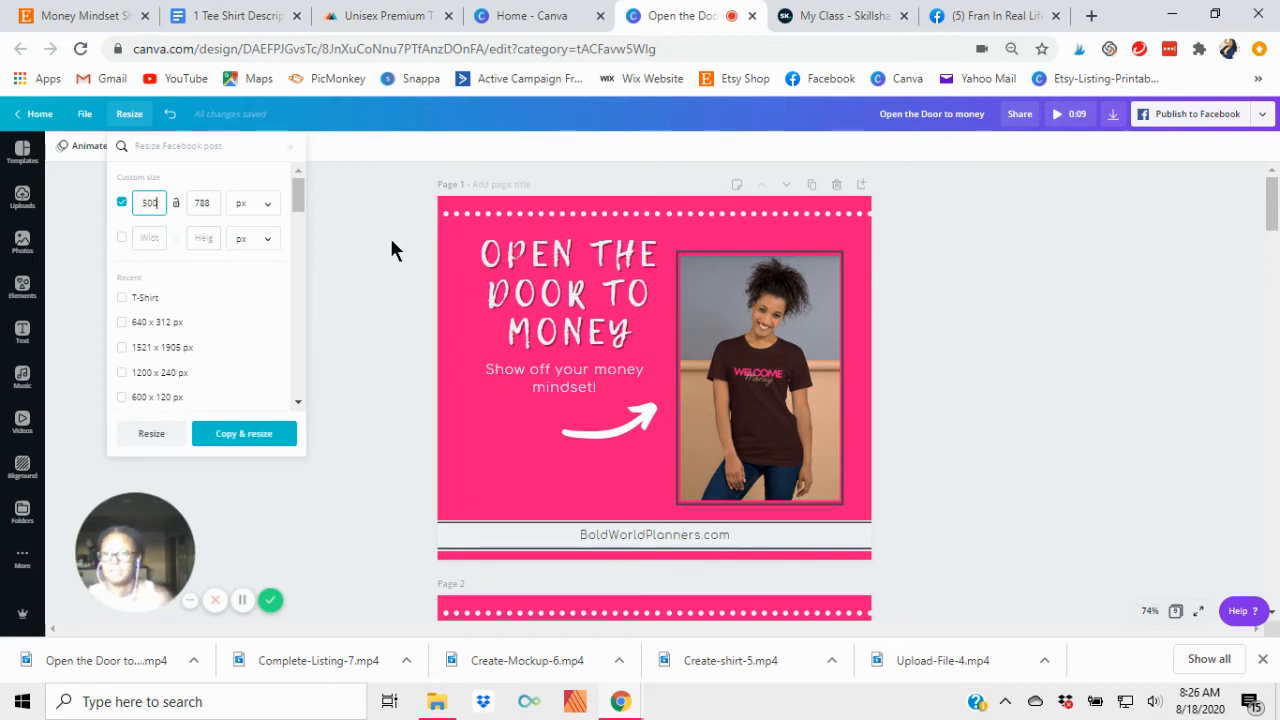
{"action": "left_click", "coordinate": [143, 204]}
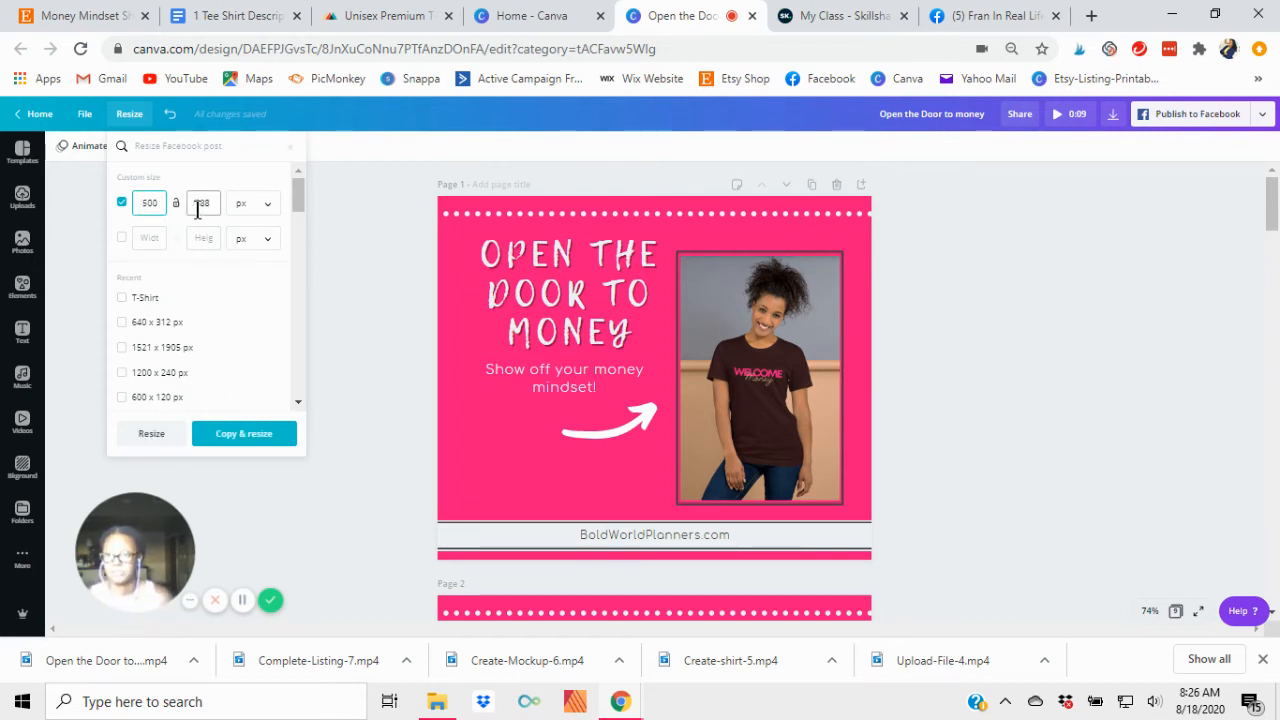
{"action": "type", "text": "1"}
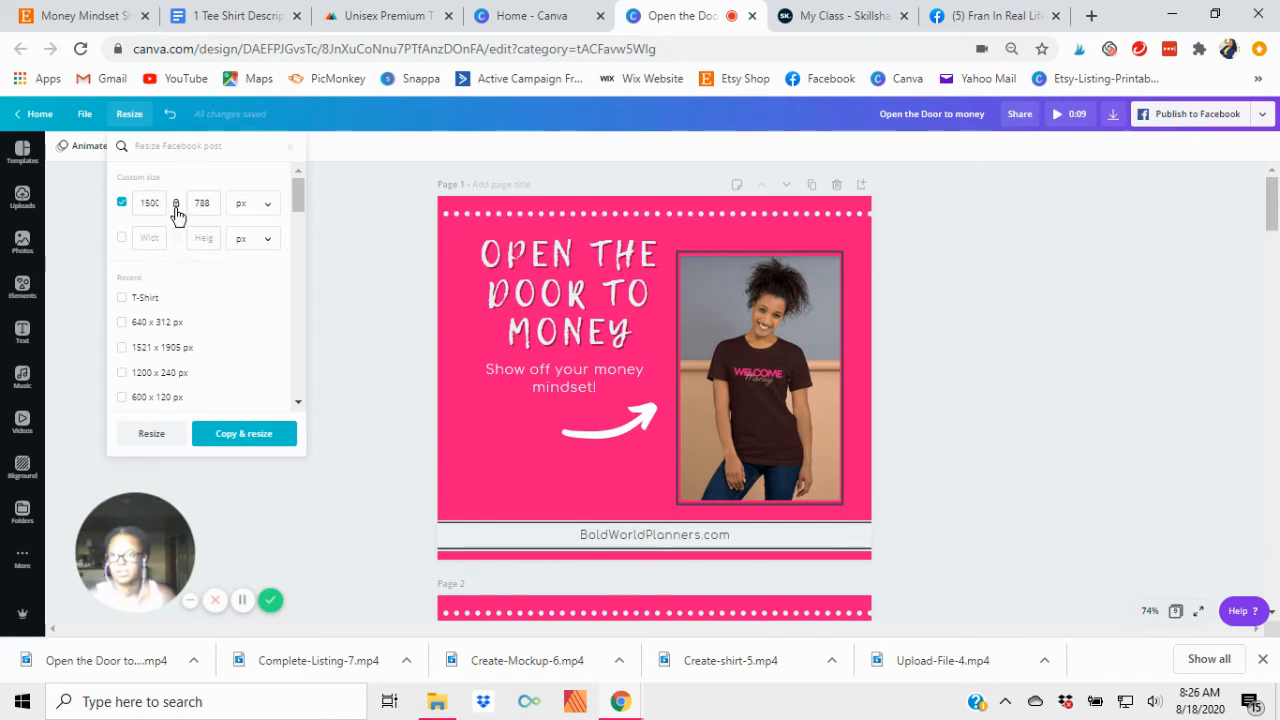
{"action": "left_click", "coordinate": [176, 206]}
{"action": "left_click", "coordinate": [212, 203]}
{"action": "key", "text": "BackSpace"}
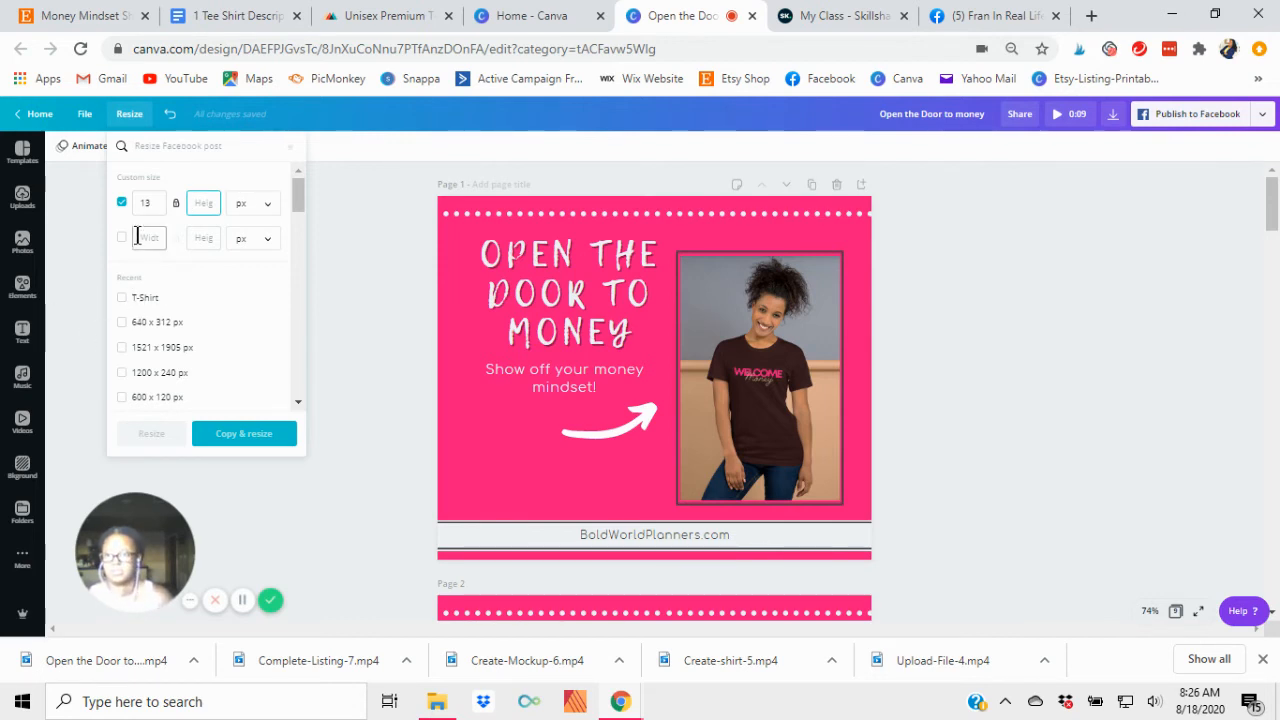
{"action": "left_click", "coordinate": [122, 202]}
{"action": "type", "text": "13"}
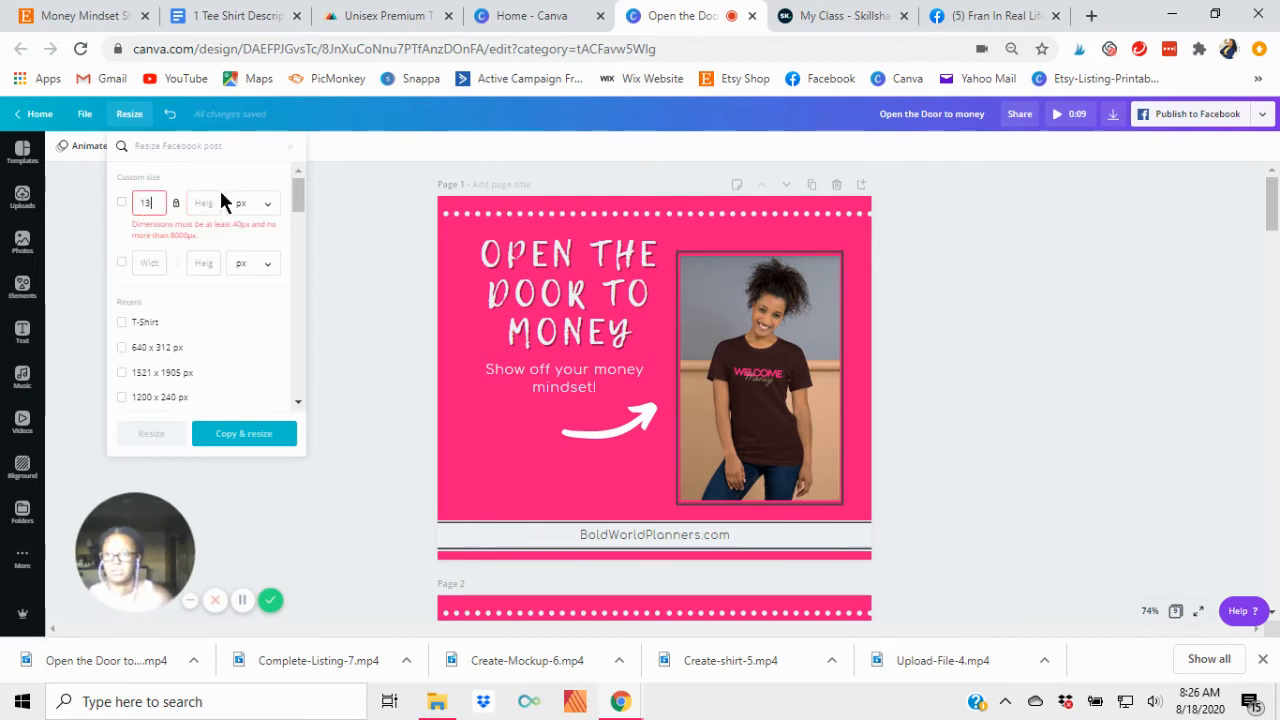
{"action": "key", "text": "BackSpace"}
{"action": "type", "text": "50"}
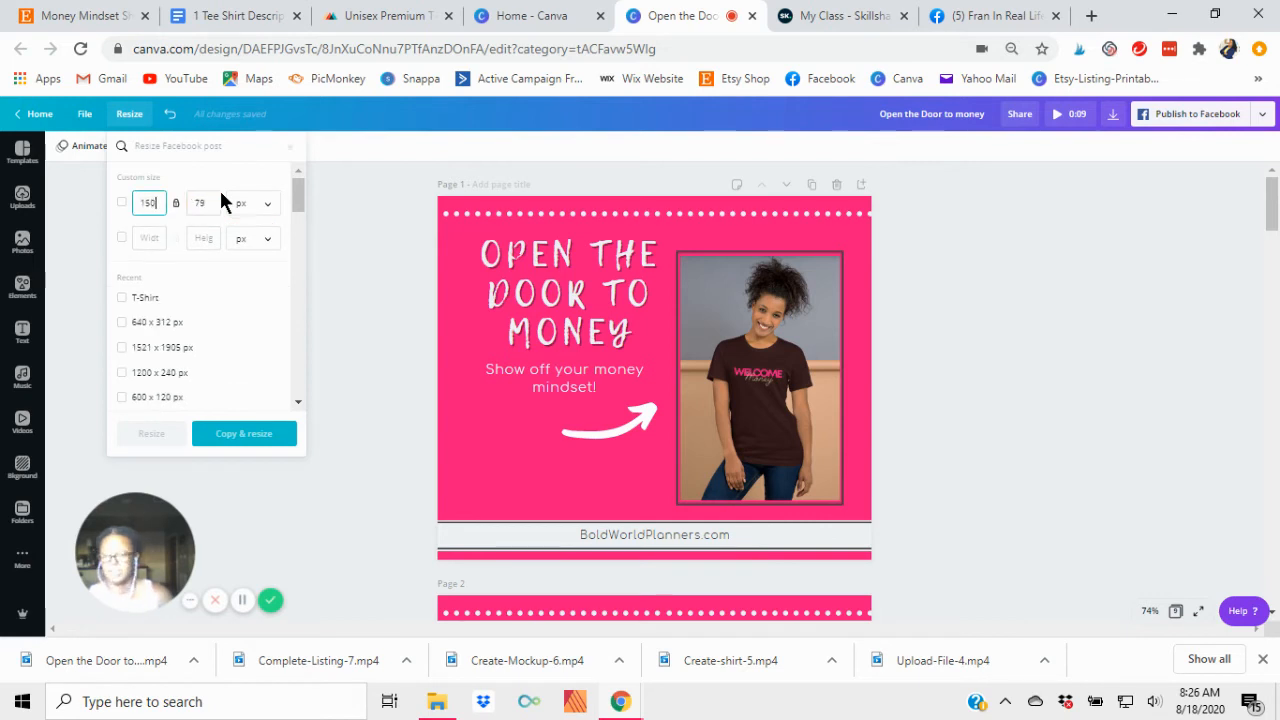
{"action": "type", "text": "0"}
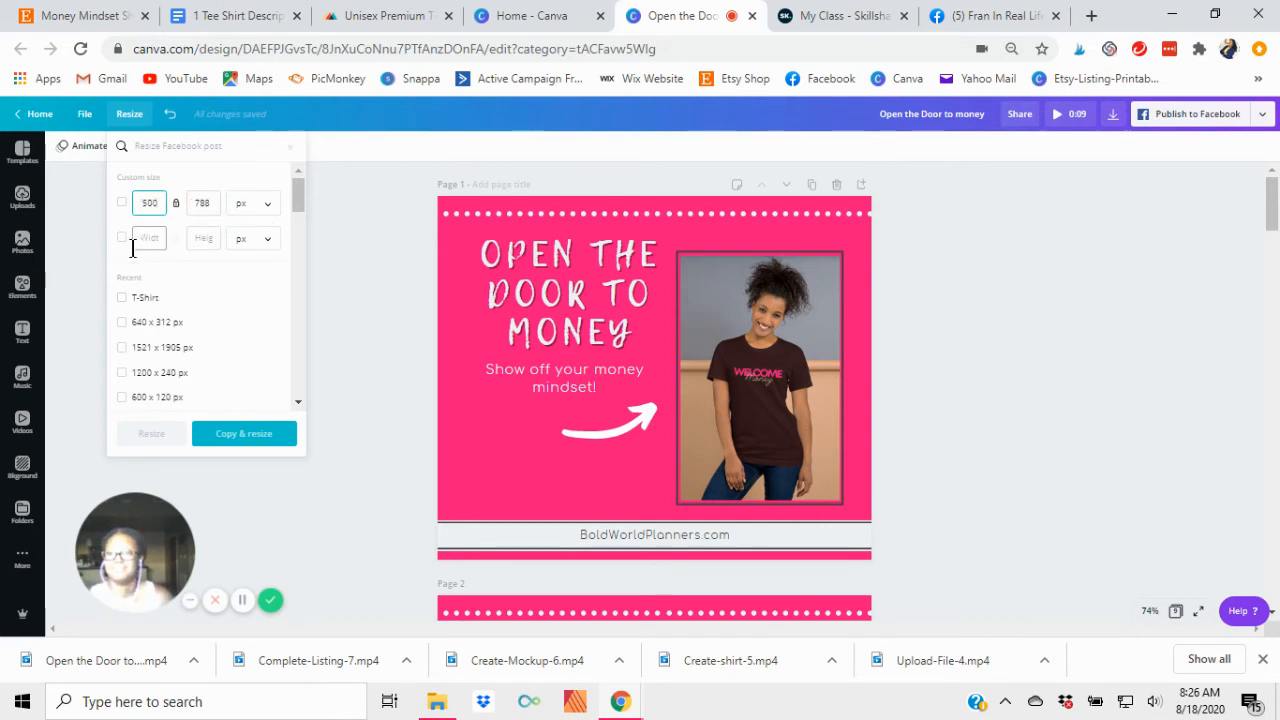
{"action": "left_click", "coordinate": [194, 202]}
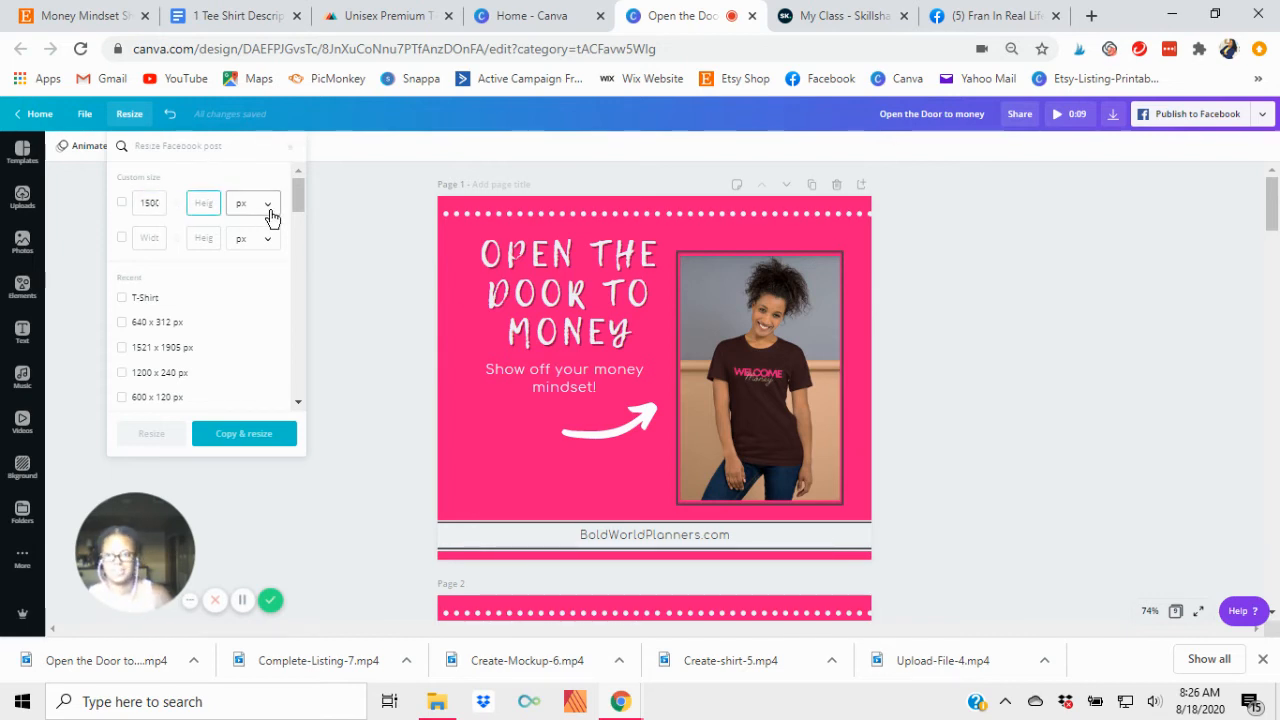
{"action": "type", "text": "2250"}
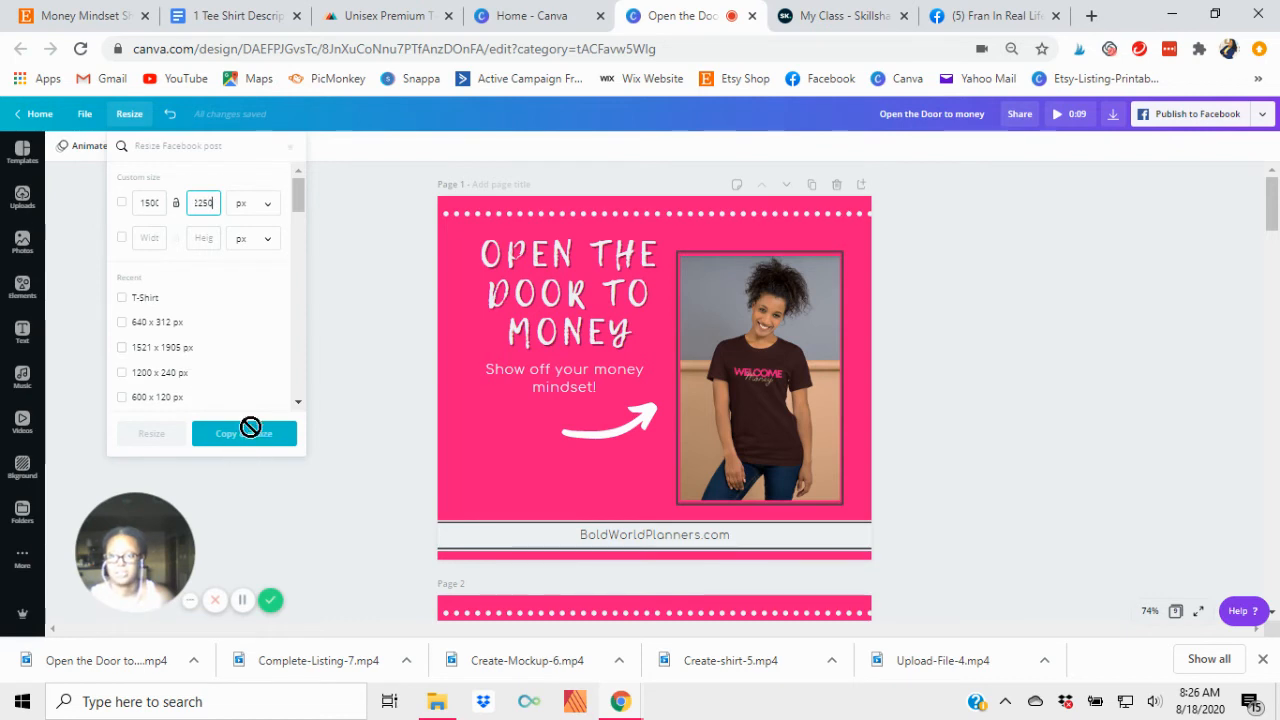
{"action": "left_click", "coordinate": [328, 320]}
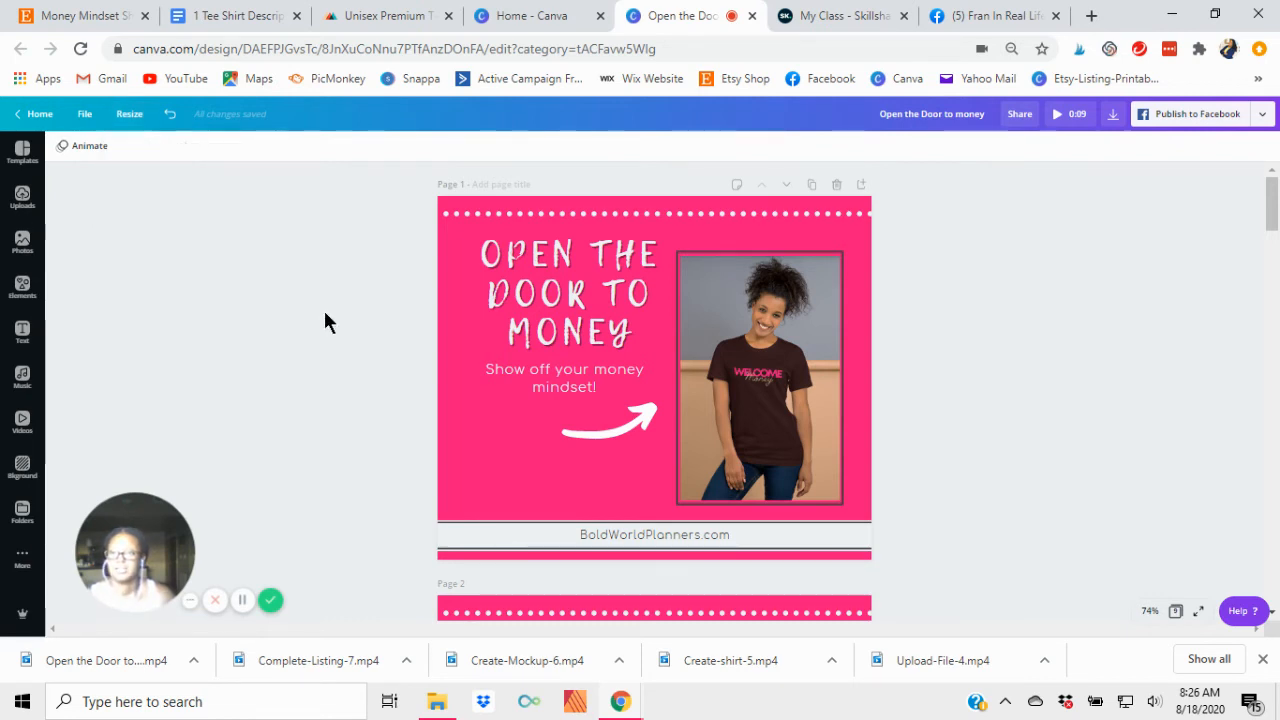
Create a resized copy of the design with a custom size of 1500 x 2250 px
{"action": "left_click", "coordinate": [145, 118]}
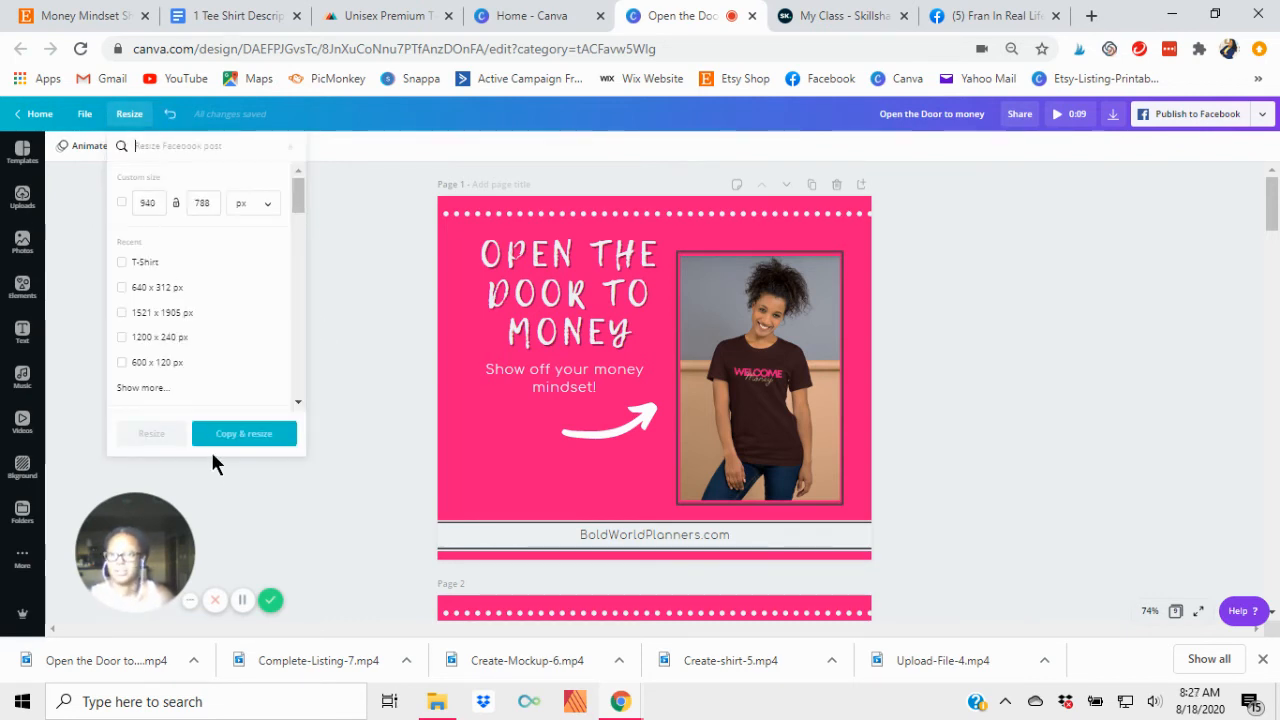
{"action": "left_click", "coordinate": [137, 198]}
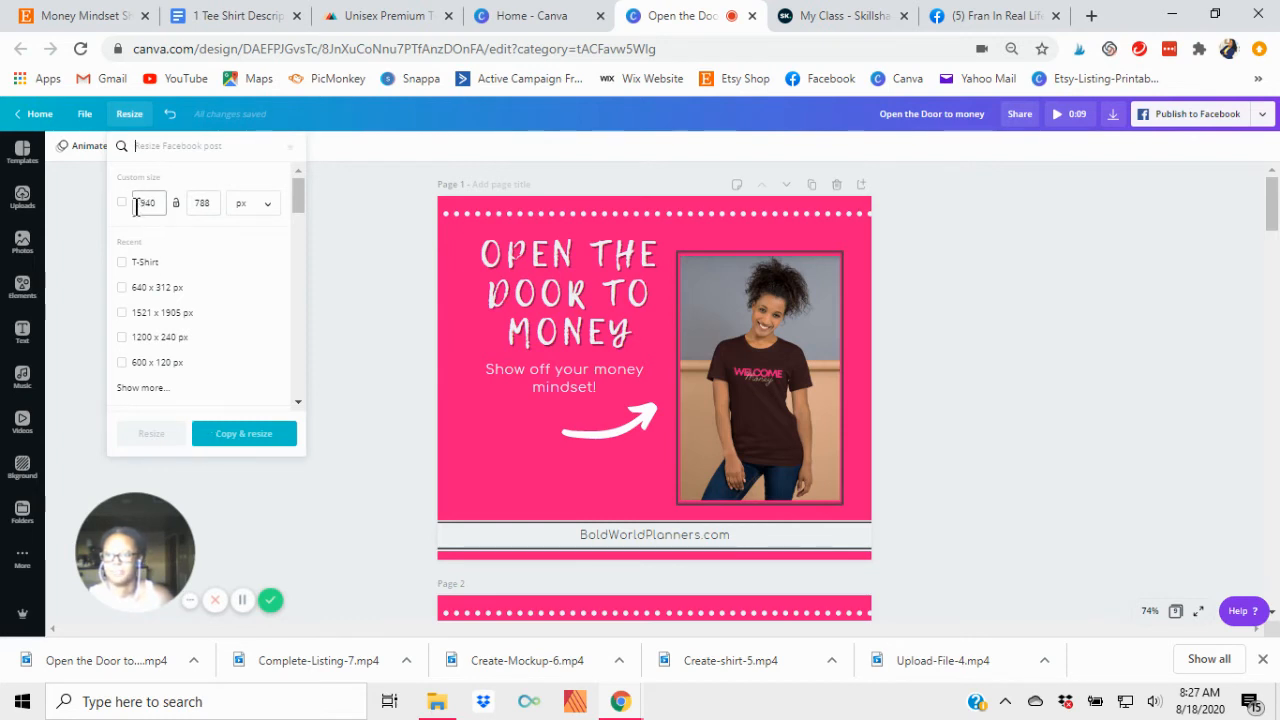
{"action": "left_click_drag", "start_coordinate": [160, 205], "coordinate": [137, 203]}
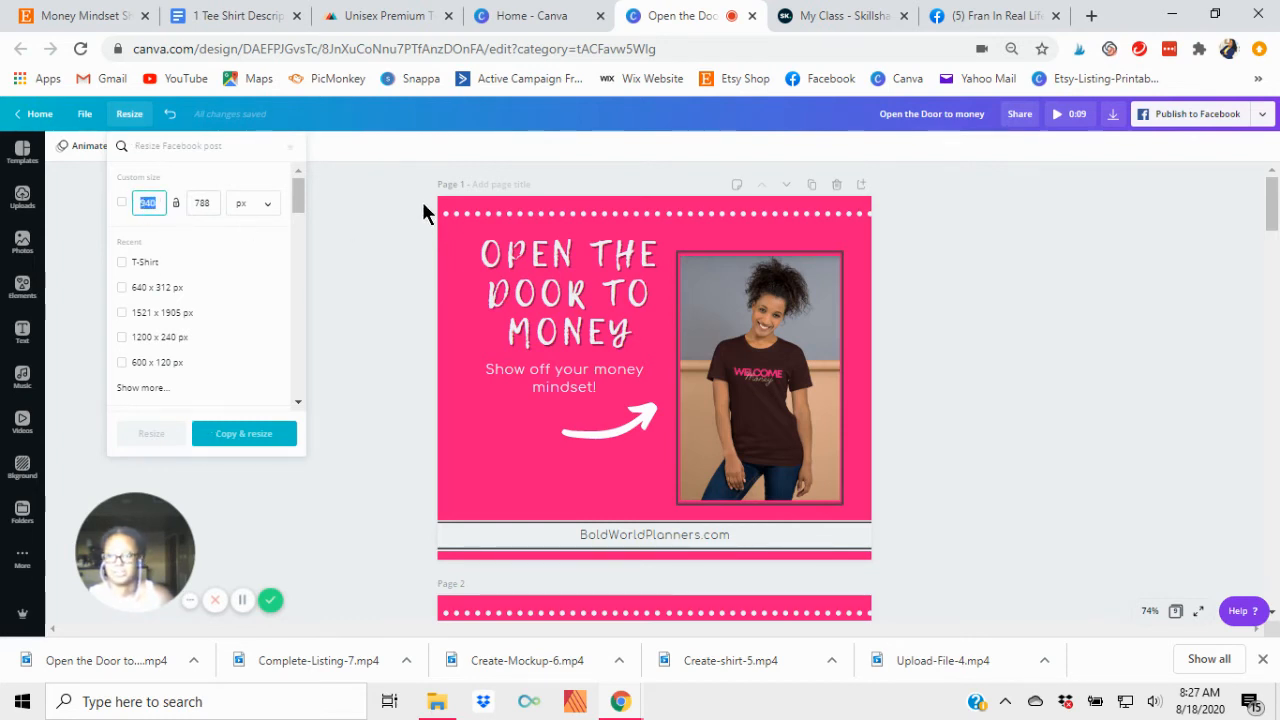
{"action": "type", "text": "500"}
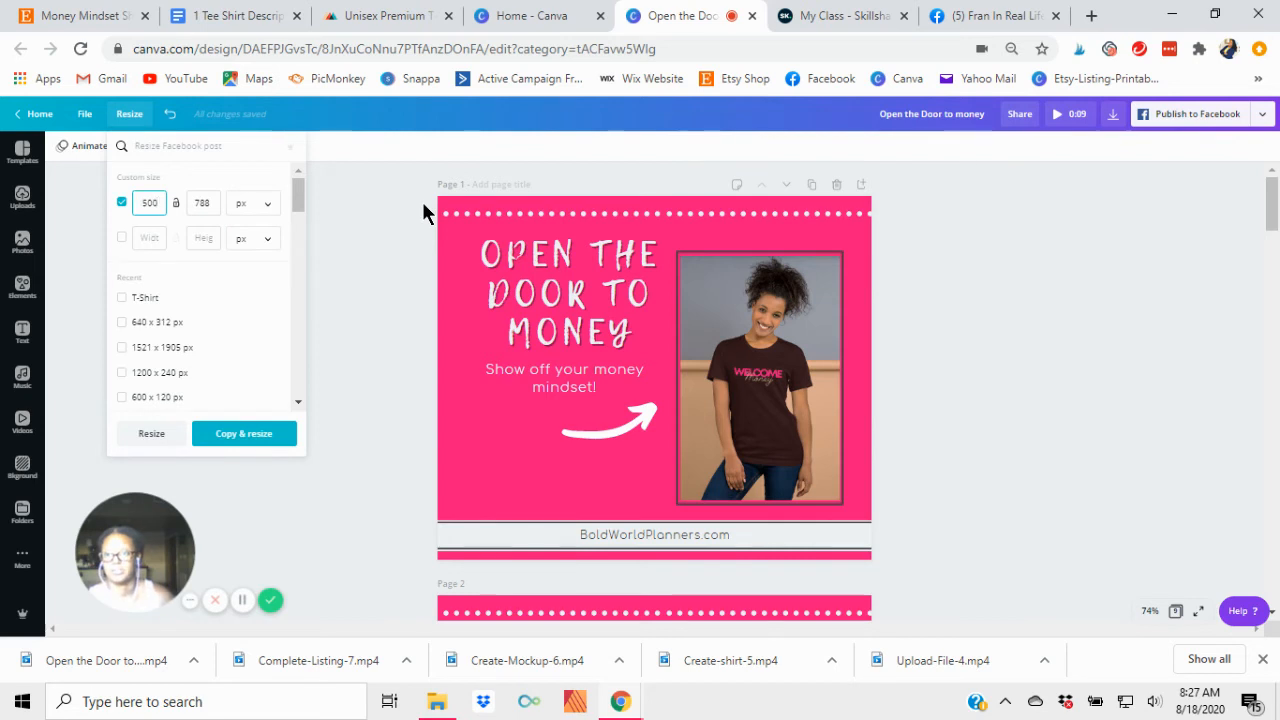
{"action": "left_click", "coordinate": [217, 203]}
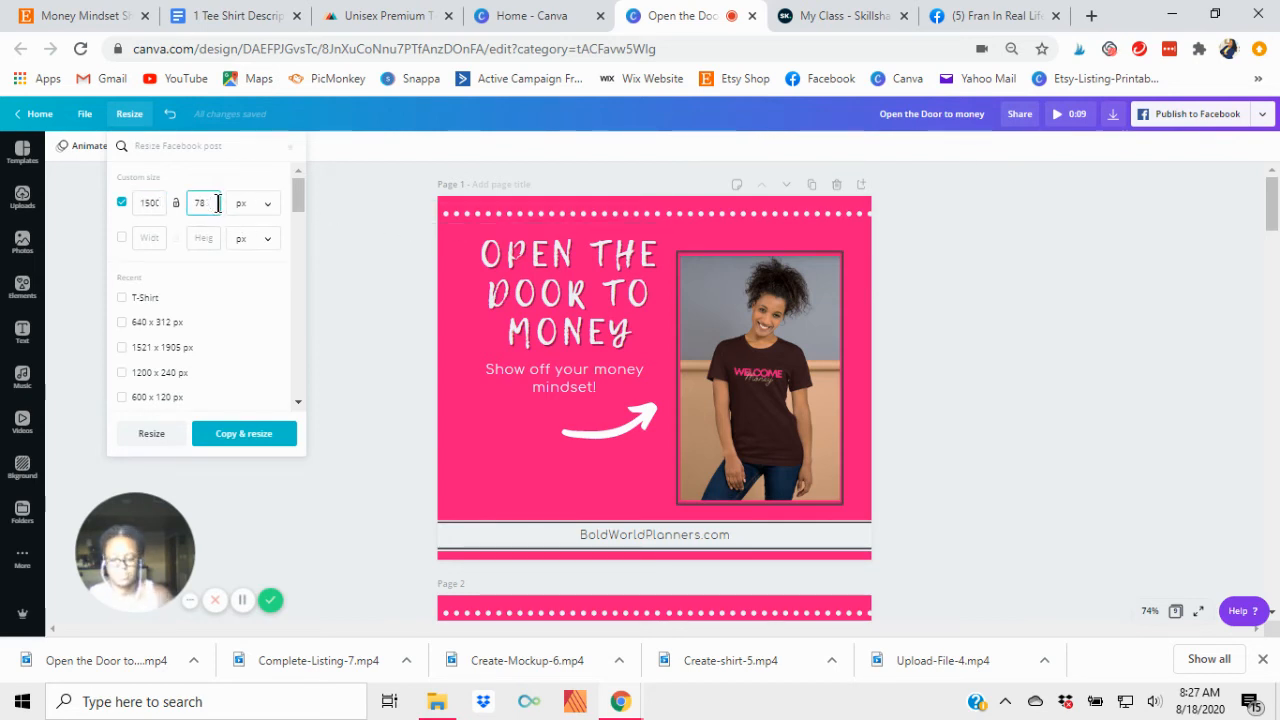
{"action": "key", "text": "BackSpace"}
{"action": "key", "text": "BackSpace"}
{"action": "key", "text": "BackSpace"}
{"action": "type", "text": "225"}
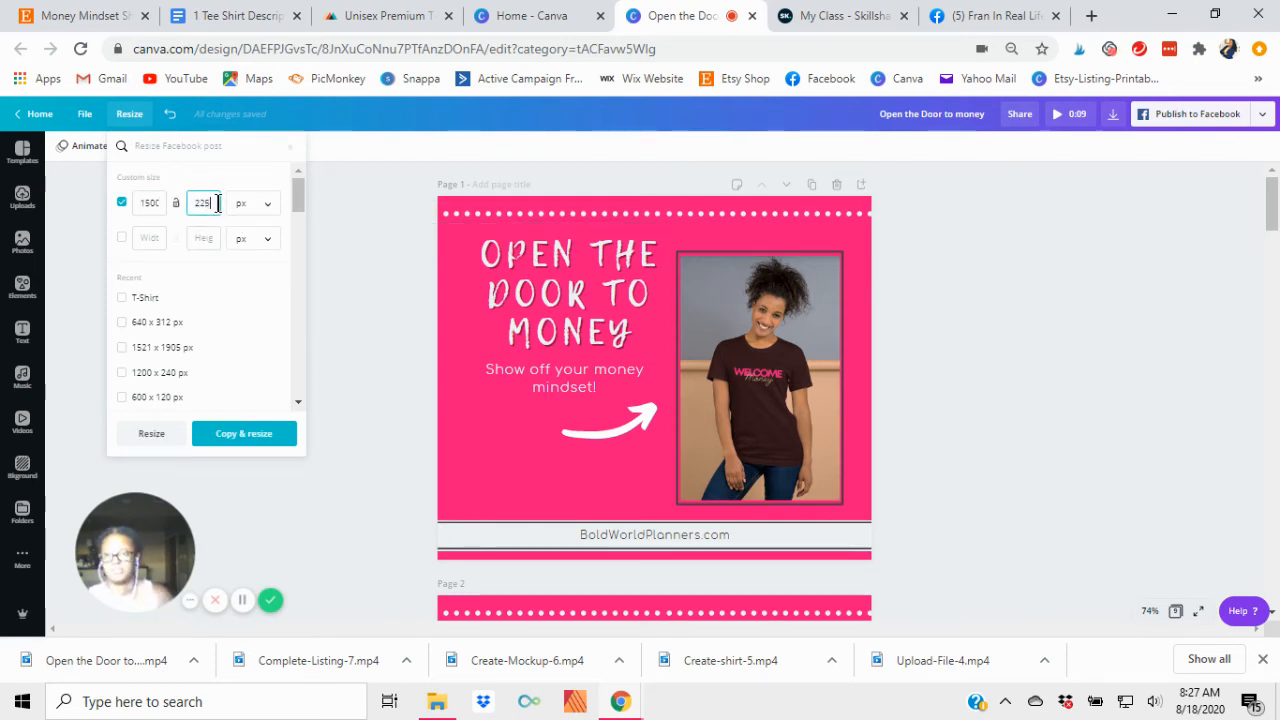
{"action": "left_click", "coordinate": [240, 434]}
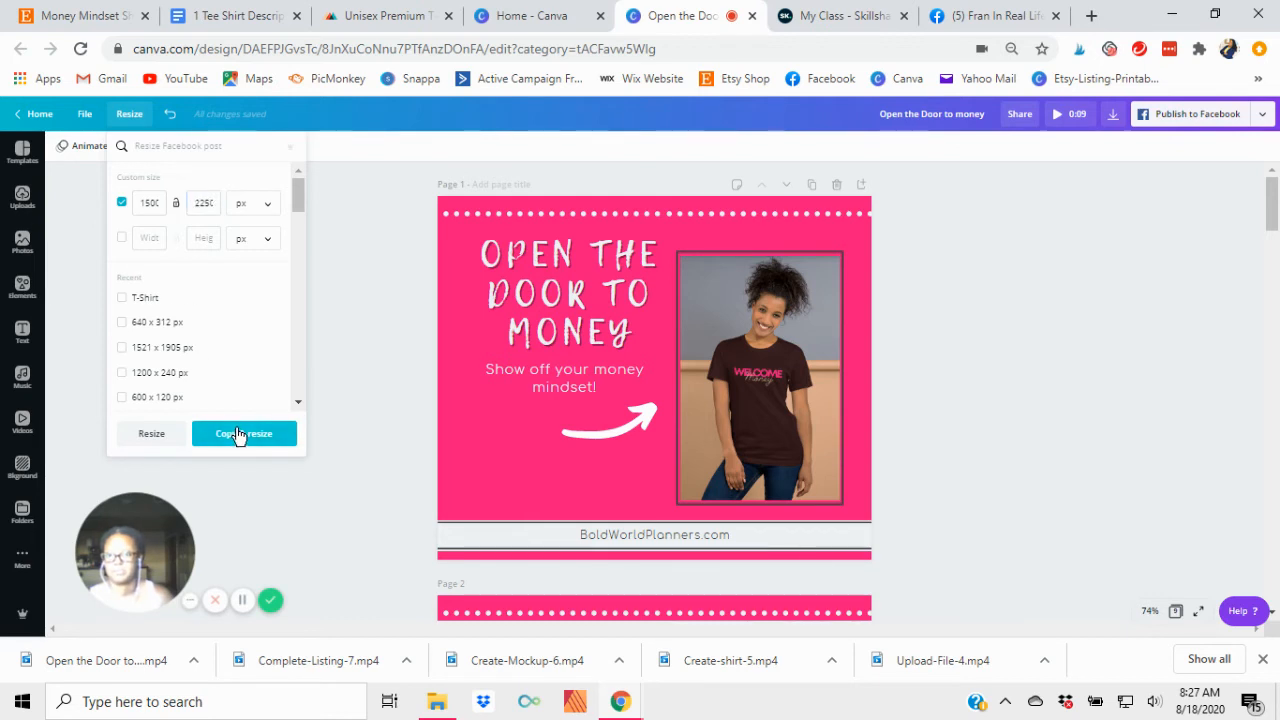
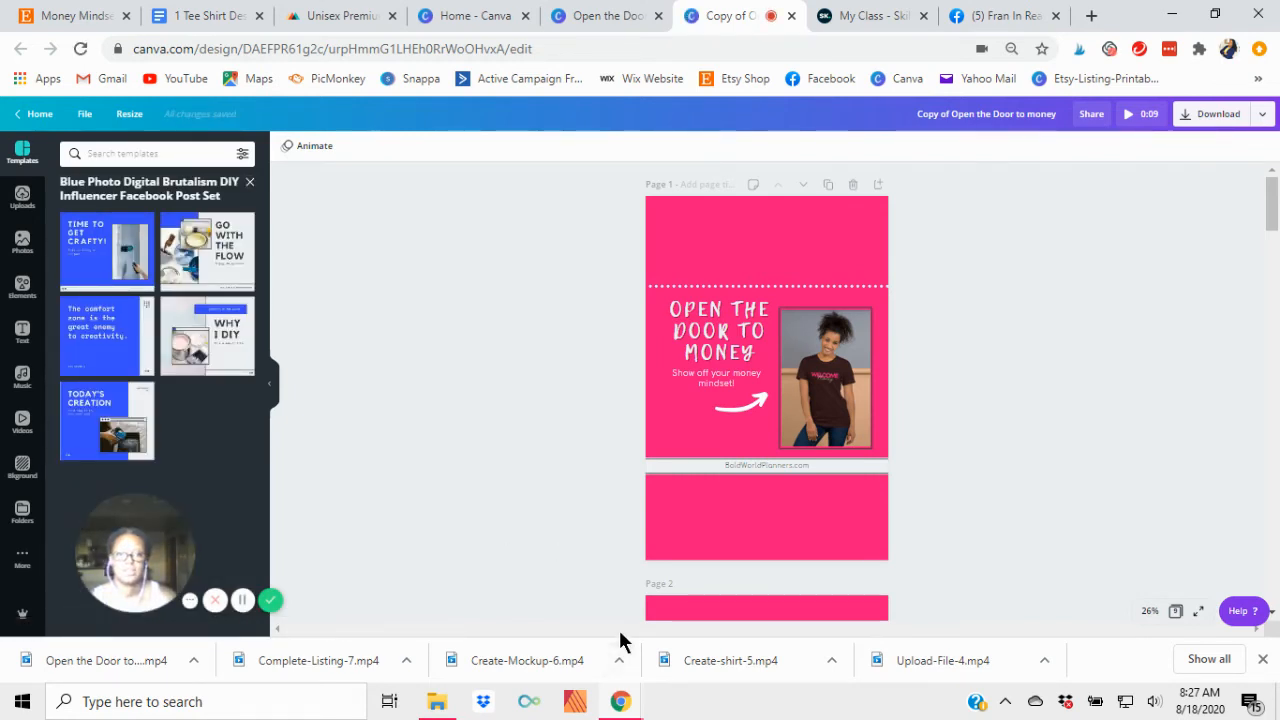
Rename the copied design as "Pinterest-reel-open-money"
{"action": "left_click", "coordinate": [1061, 118]}
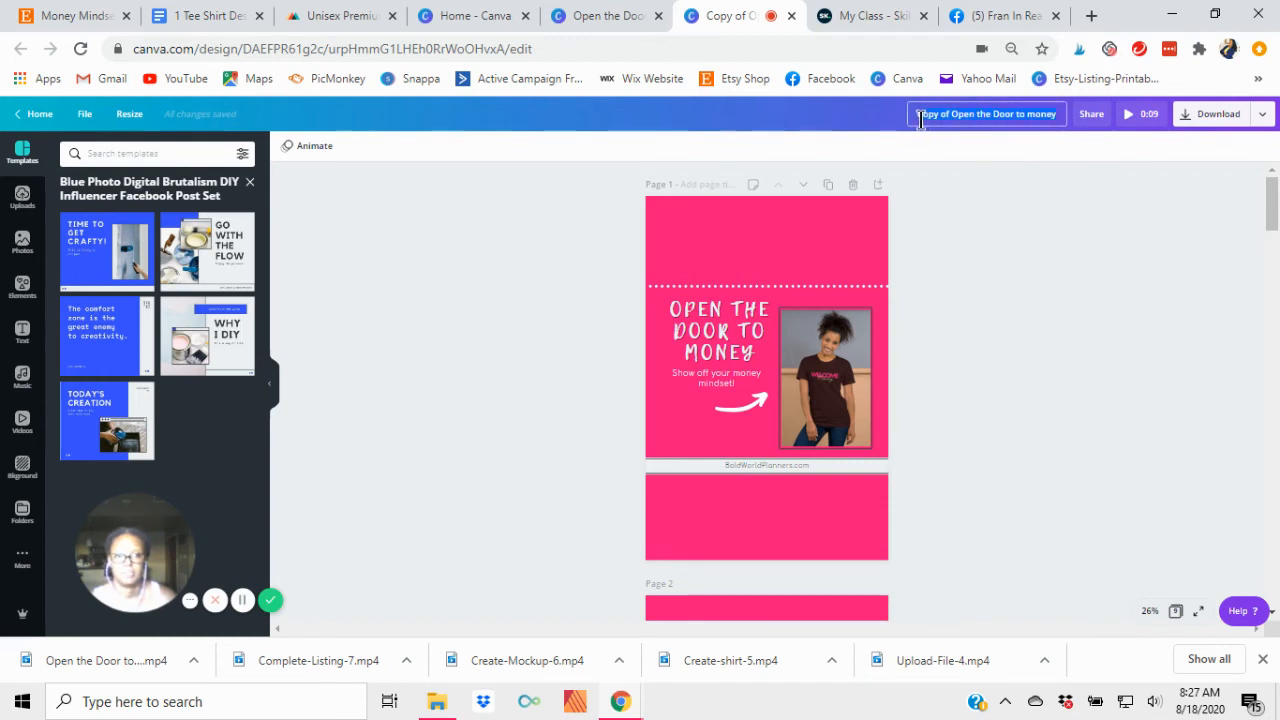
{"action": "type", "text": "CPinte"}
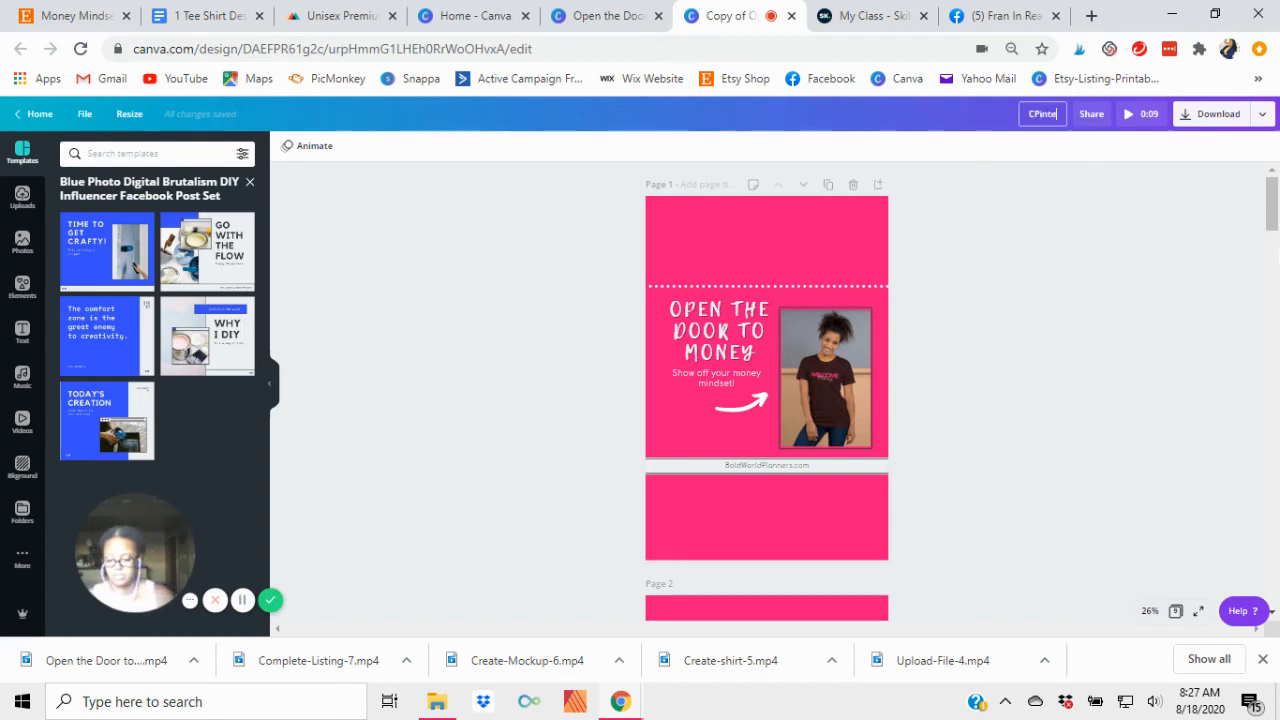
{"action": "type", "text": "rest"}
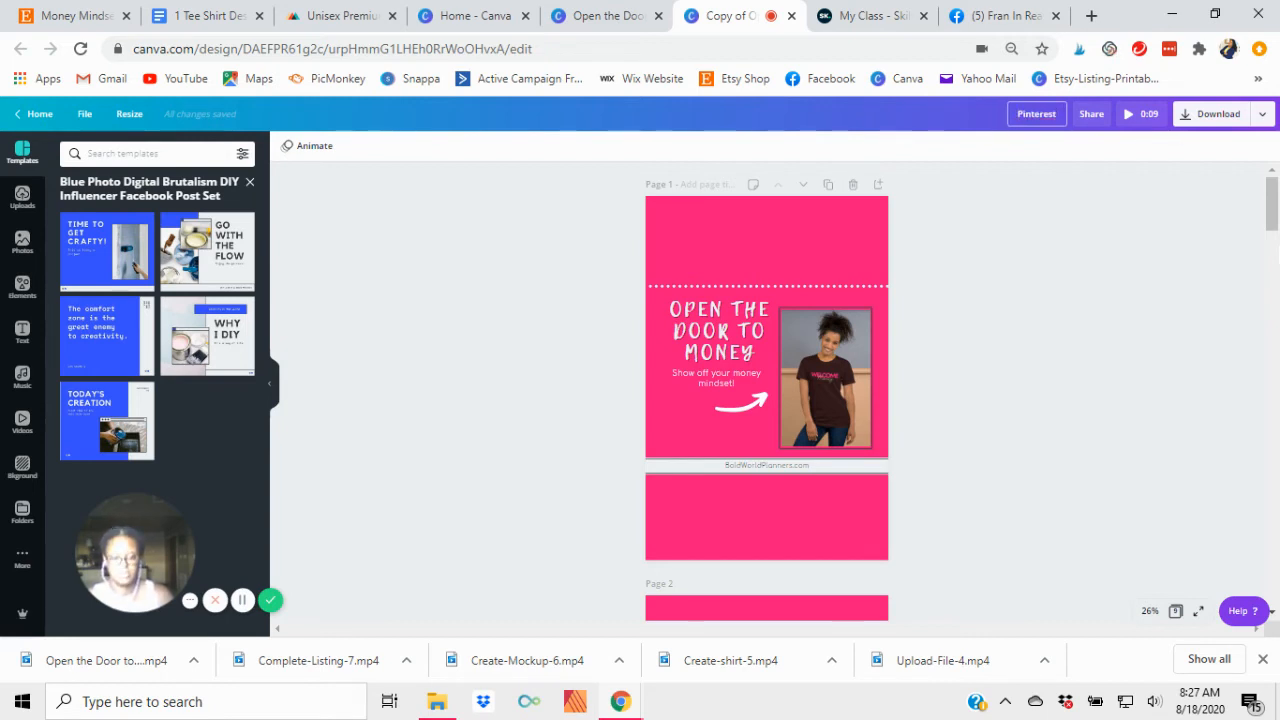
{"action": "type", "text": "-"}
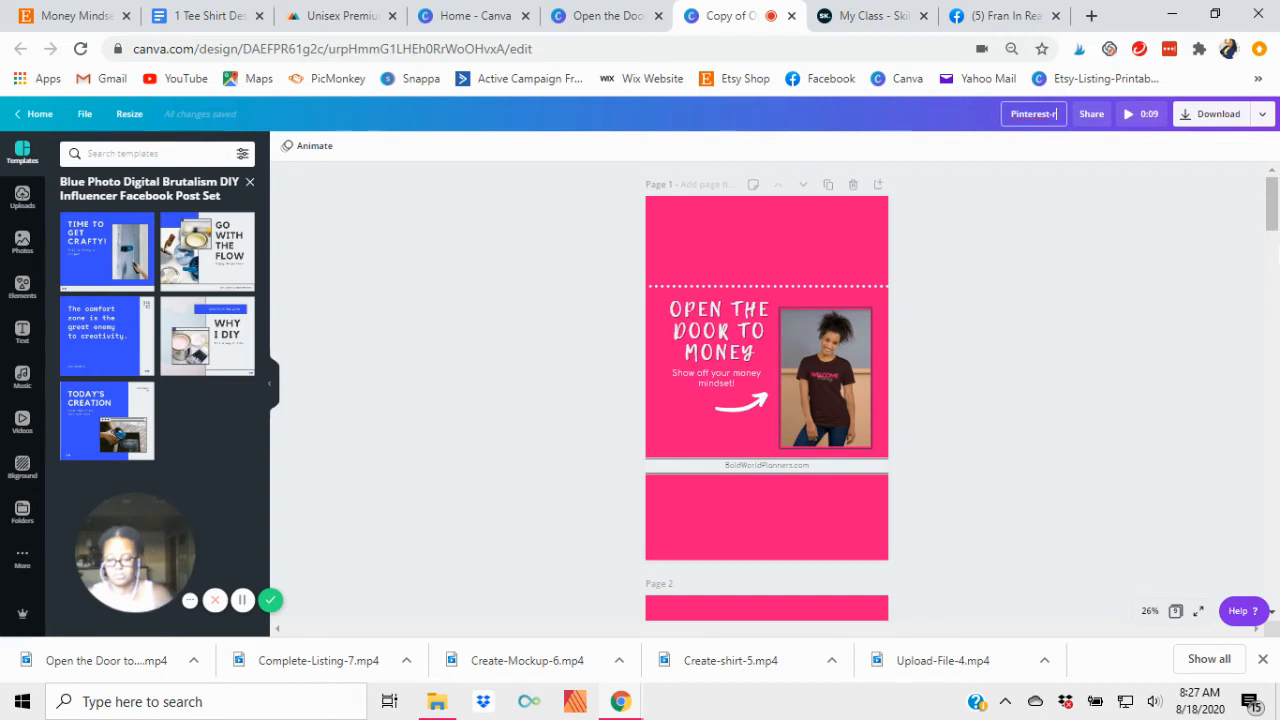
{"action": "type", "text": "ree"}
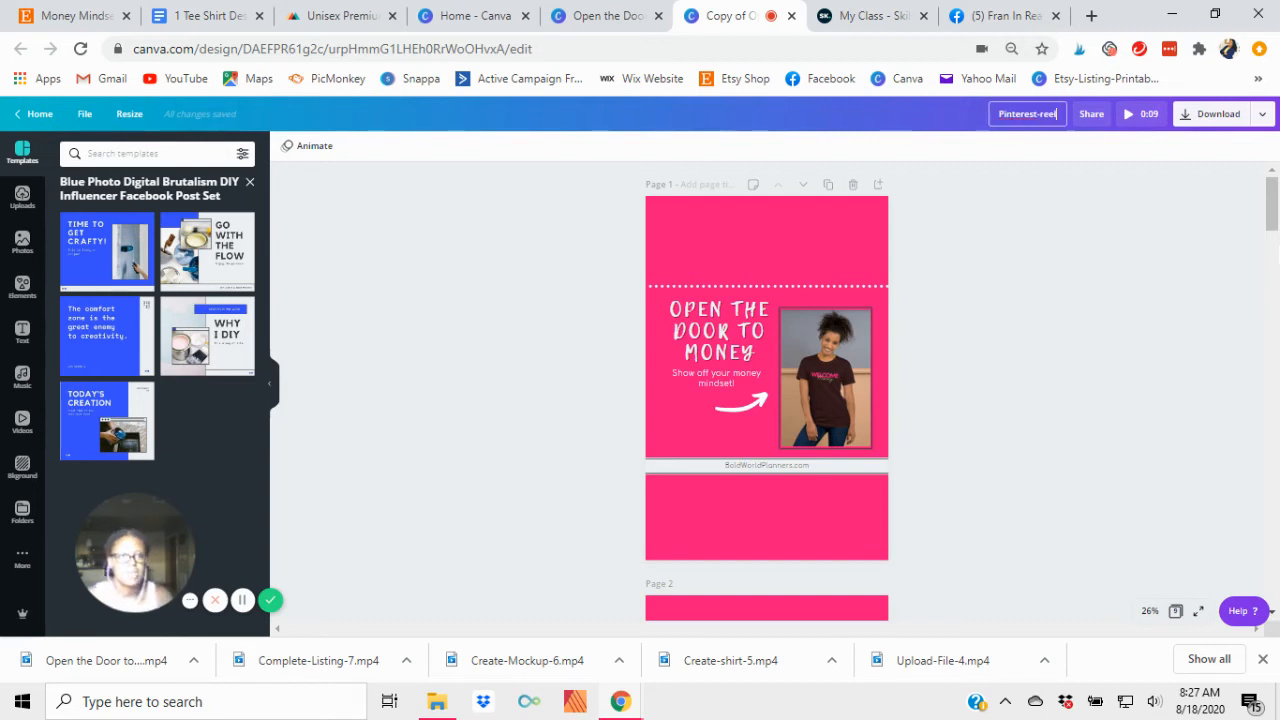
{"action": "type", "text": "l-open"}
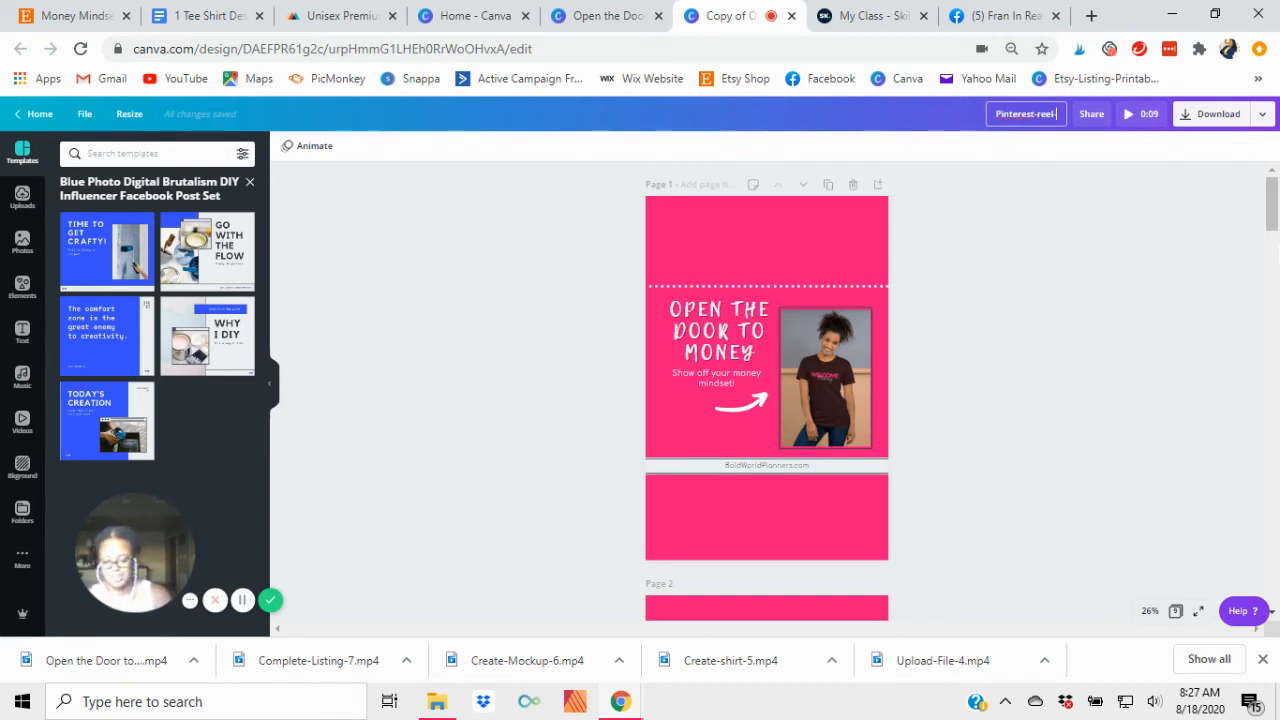
{"action": "type", "text": "-money"}
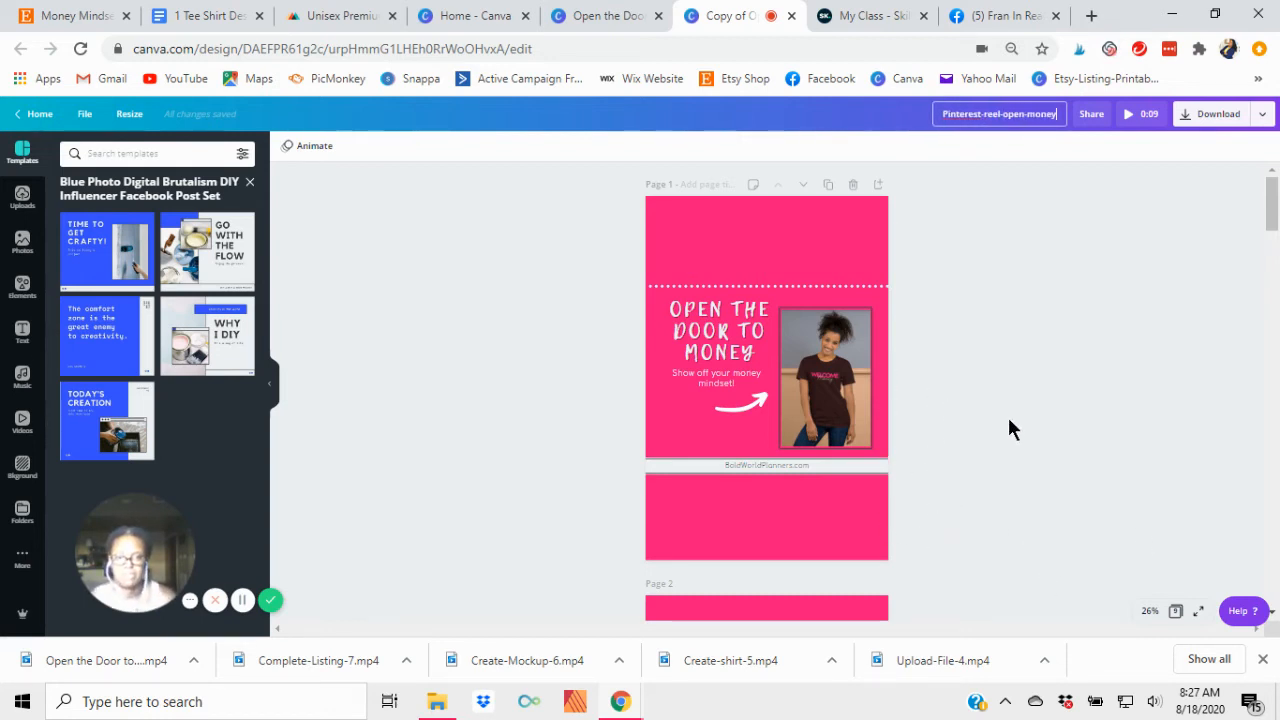
Move both halves of the white dotted line on page 1 up to just below the page's upper edge
{"action": "scroll", "coordinate": [900, 430], "scroll_direction": "down", "scroll_amount": 2}
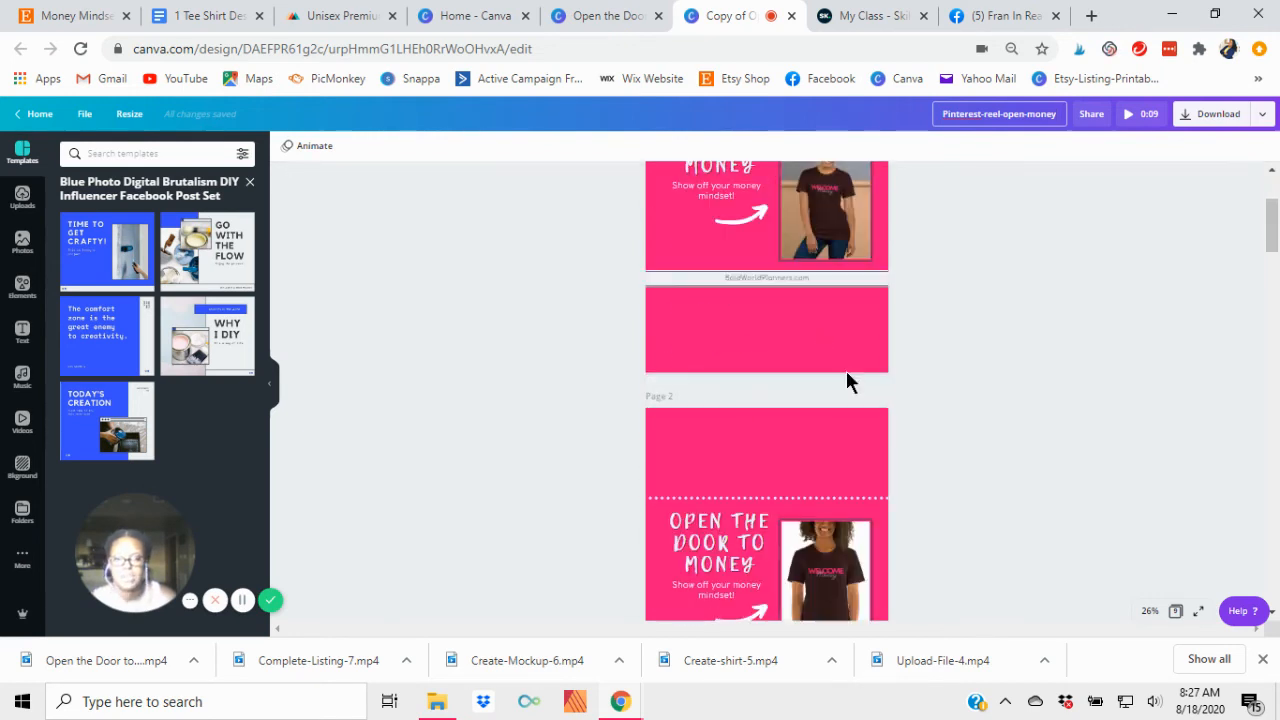
{"action": "scroll", "coordinate": [666, 349], "scroll_direction": "up", "scroll_amount": 2}
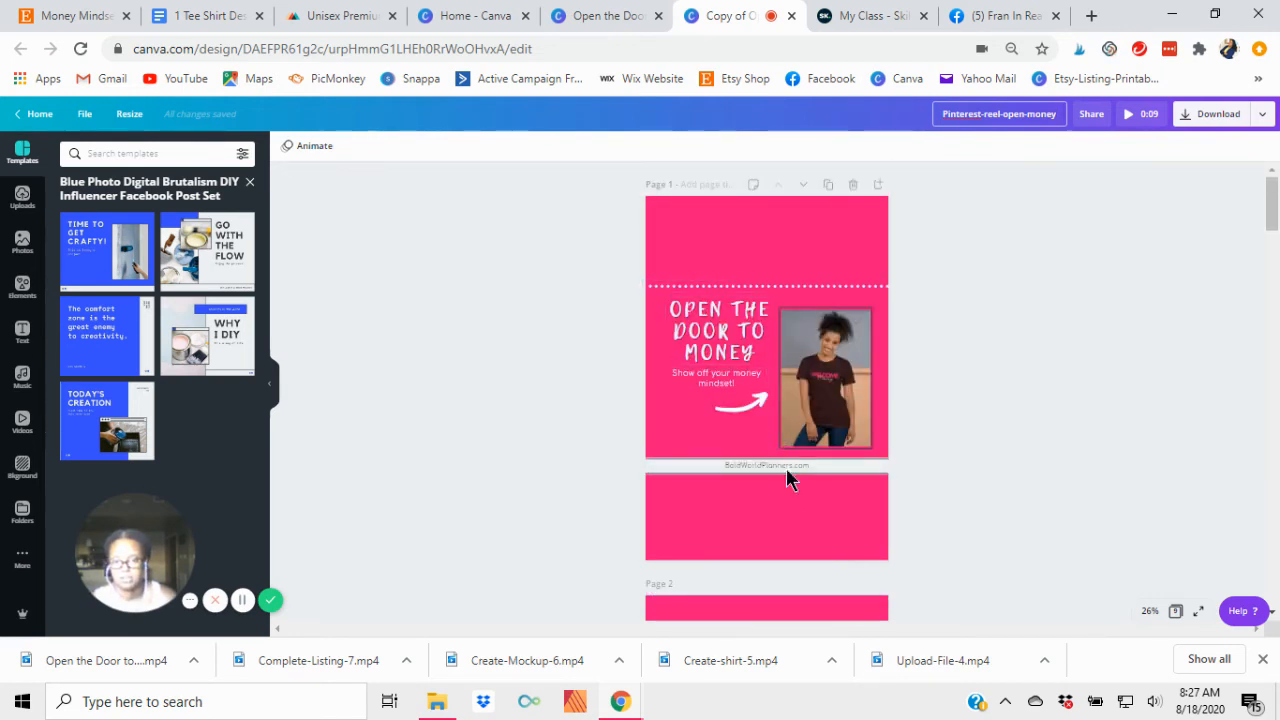
{"action": "scroll", "coordinate": [790, 480], "scroll_direction": "down", "scroll_amount": 9}
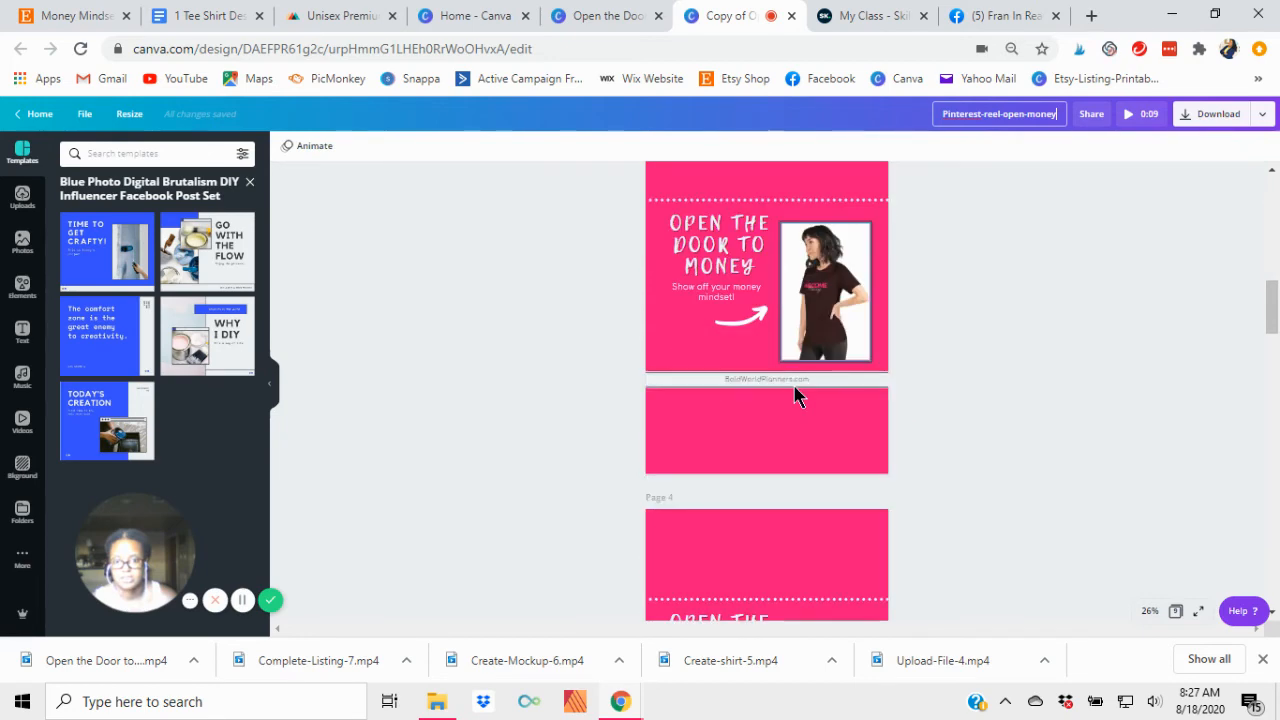
{"action": "scroll", "coordinate": [795, 395], "scroll_direction": "up", "scroll_amount": 9}
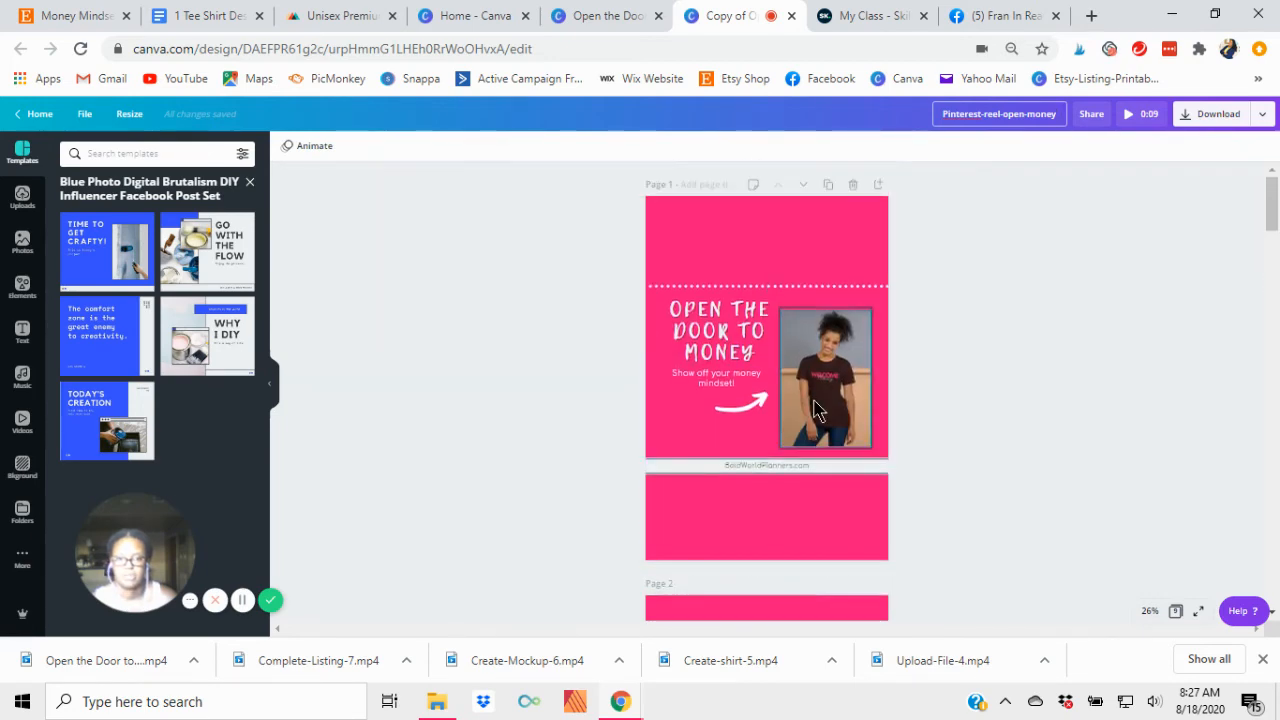
{"action": "left_click", "coordinate": [789, 292]}
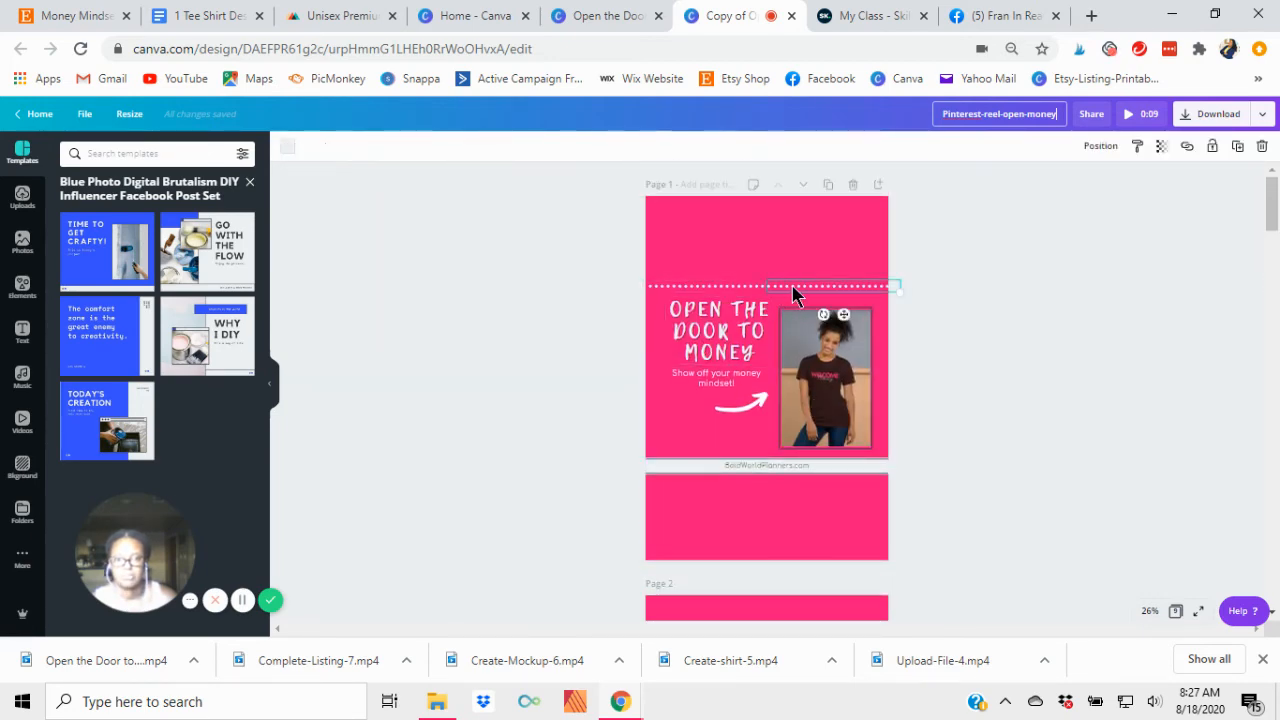
{"action": "left_click_drag", "start_coordinate": [793, 292], "coordinate": [803, 203]}
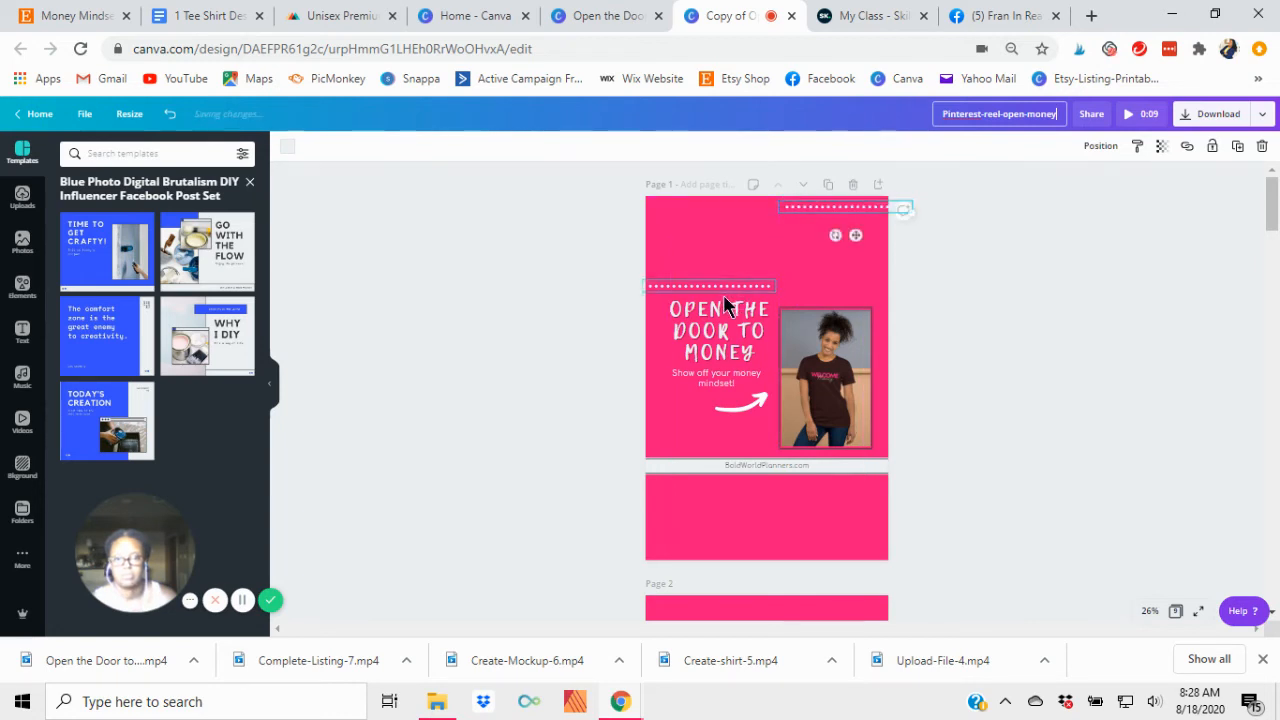
{"action": "left_click_drag", "start_coordinate": [702, 287], "coordinate": [714, 204]}
{"action": "left_click", "coordinate": [1029, 420]}
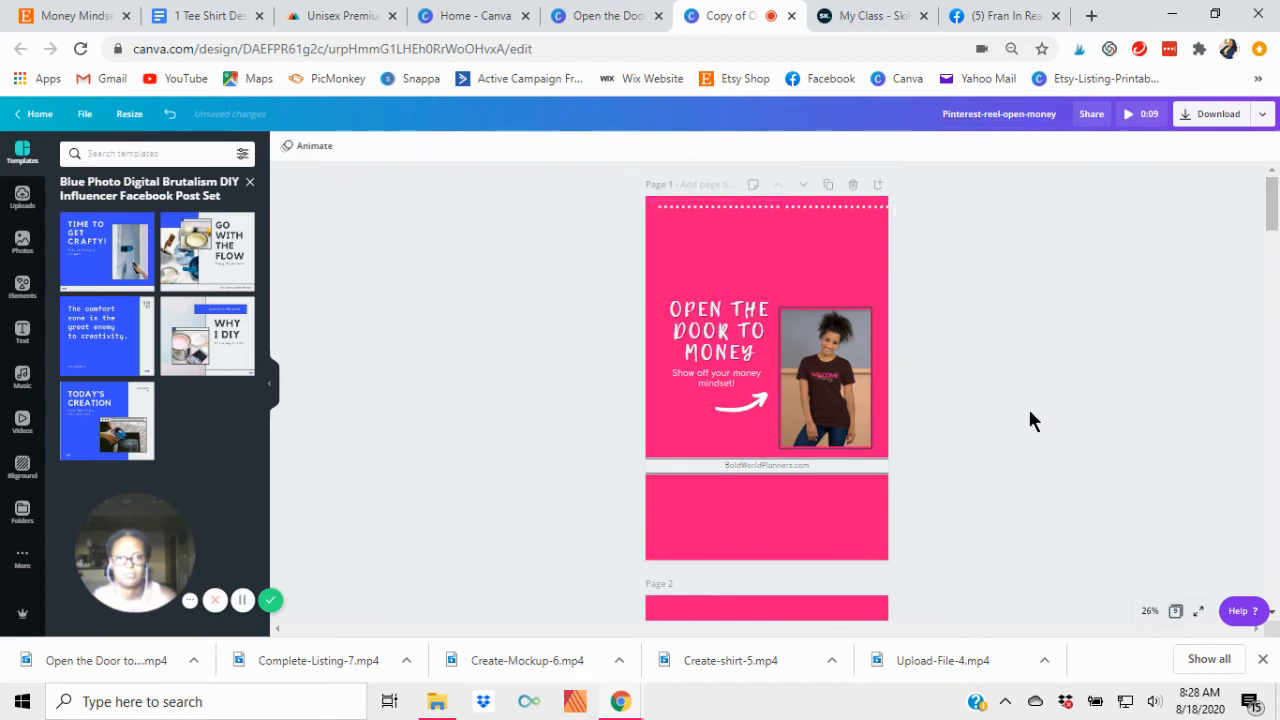
Delete one half of the white dotted line on page 1 and enlarge the other half to span the page width
{"action": "left_click", "coordinate": [711, 216]}
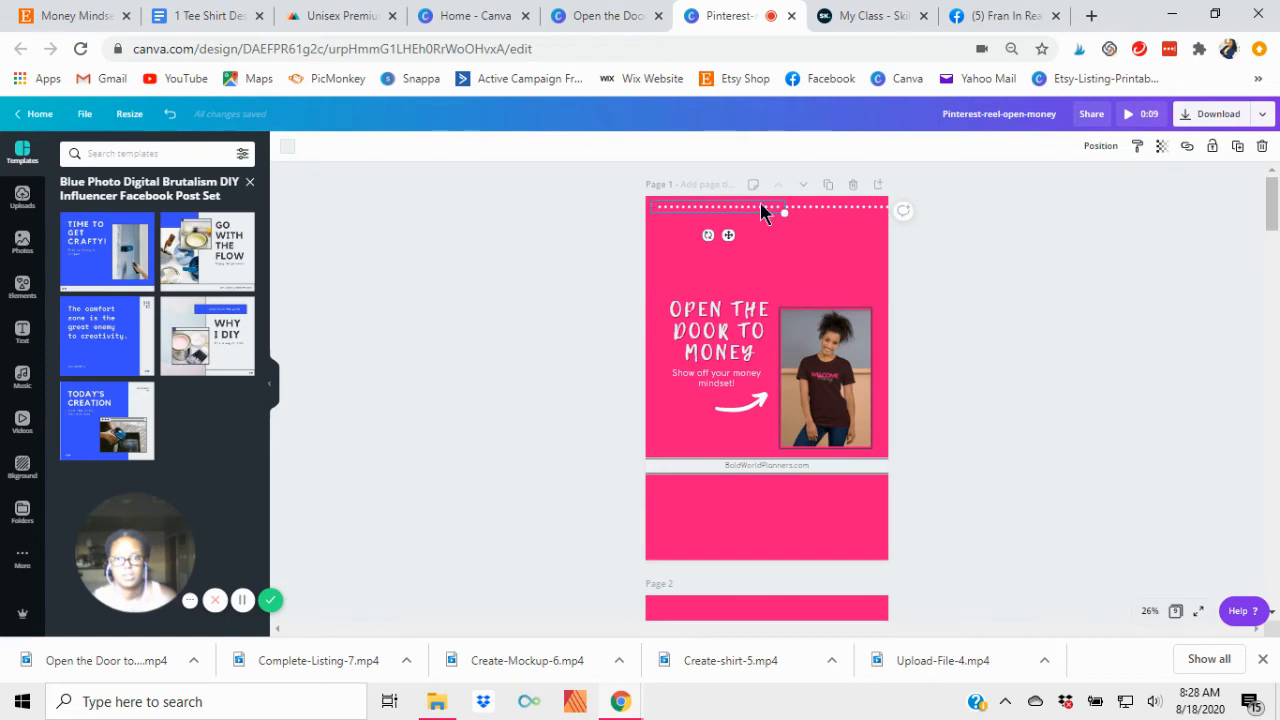
{"action": "left_click_drag", "start_coordinate": [788, 216], "coordinate": [866, 215]}
{"action": "left_click", "coordinate": [864, 205]}
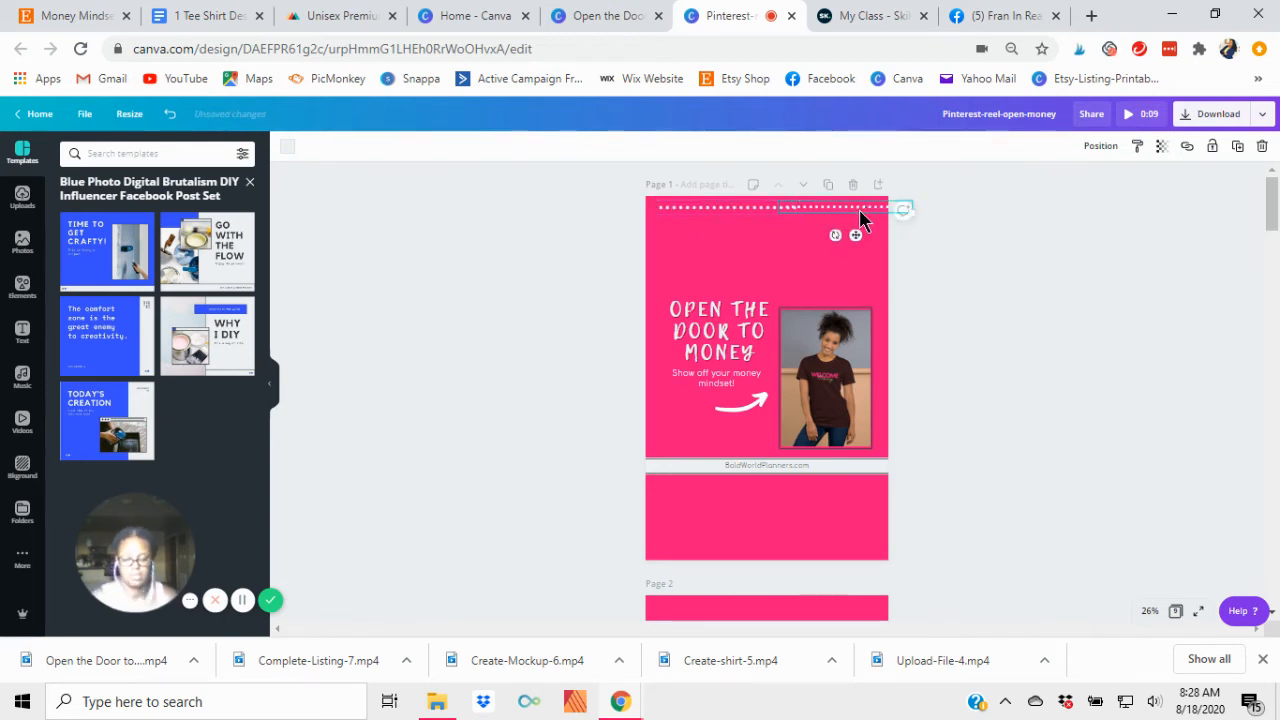
{"action": "key", "text": "Delete"}
{"action": "left_click", "coordinate": [777, 207]}
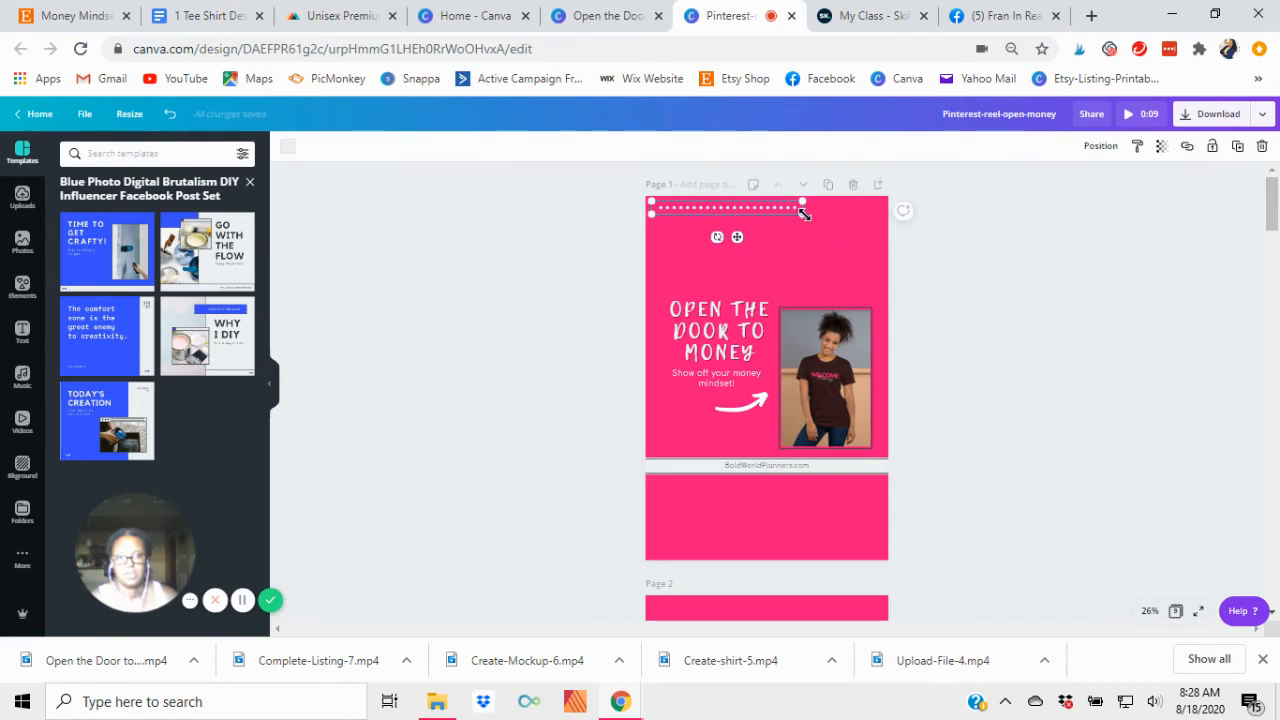
{"action": "left_click_drag", "start_coordinate": [803, 213], "coordinate": [886, 240]}
{"action": "left_click_drag", "start_coordinate": [798, 214], "coordinate": [791, 211]}
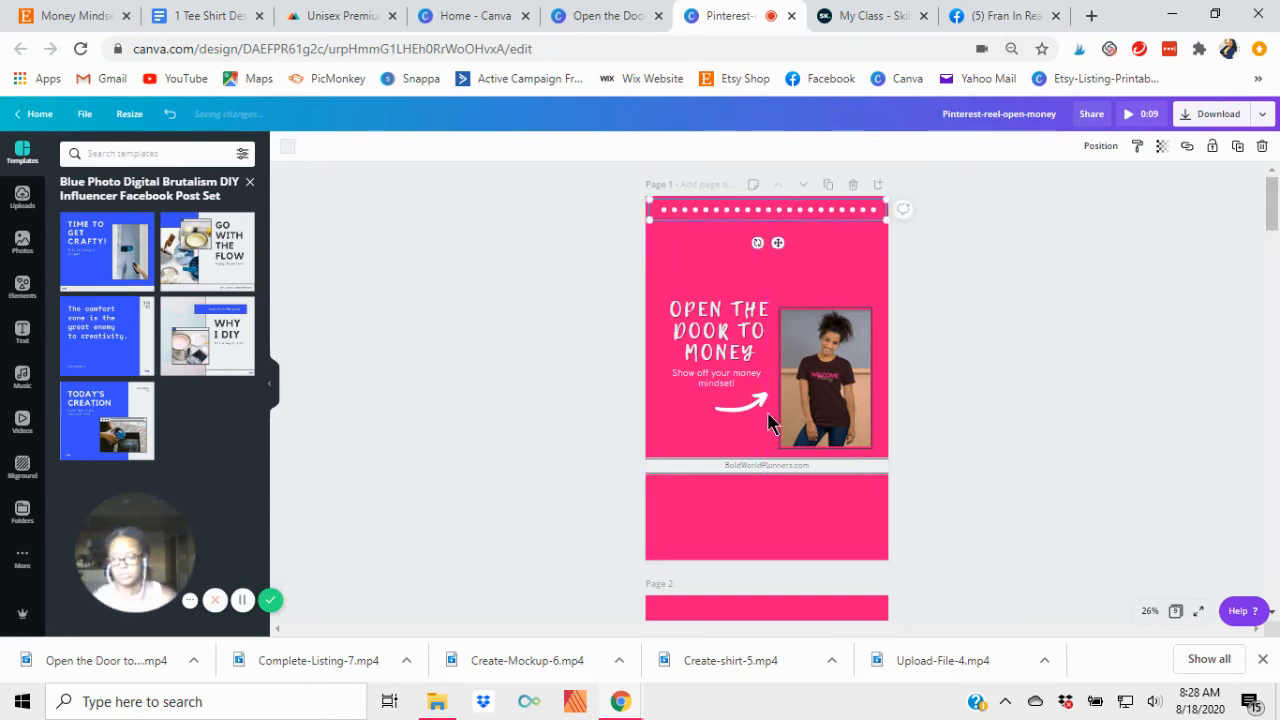
Move the footer strip and the BoldWorldPlanners.com text on page 1 down to just above the page's lower edge
{"action": "left_click", "coordinate": [835, 474]}
{"action": "left_click_drag", "start_coordinate": [835, 474], "coordinate": [874, 534]}
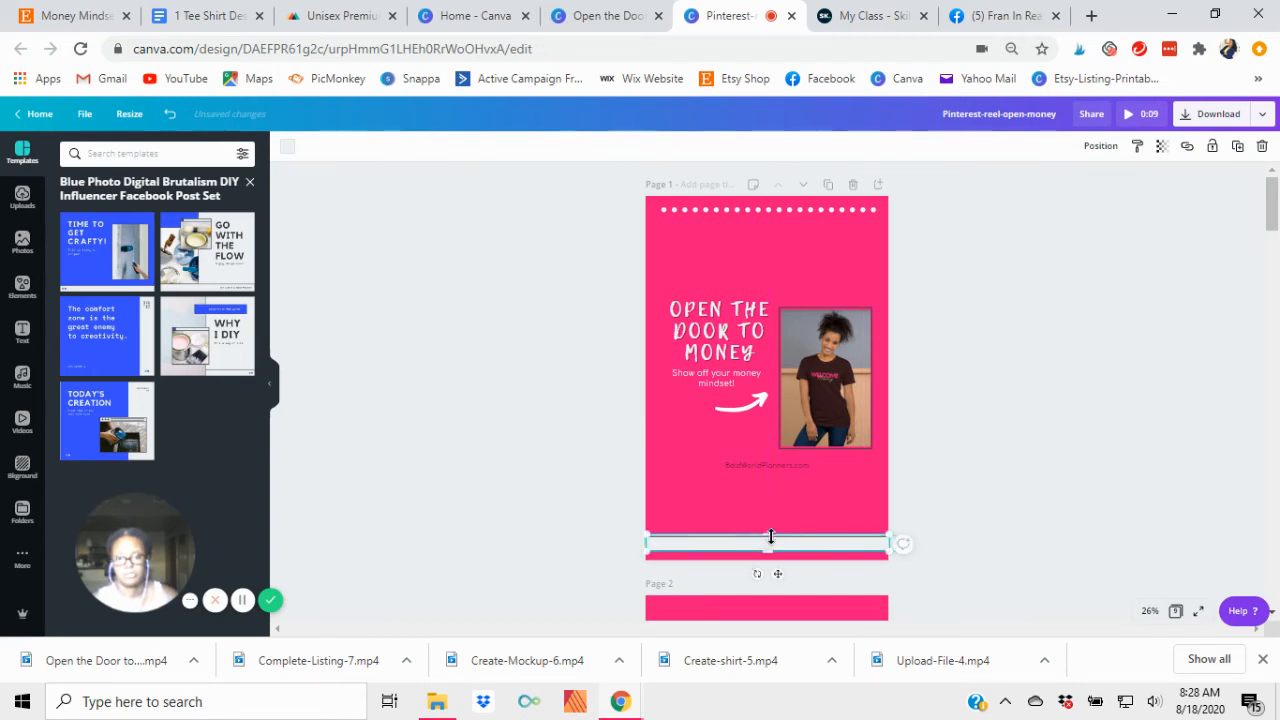
{"action": "left_click_drag", "start_coordinate": [768, 472], "coordinate": [767, 541]}
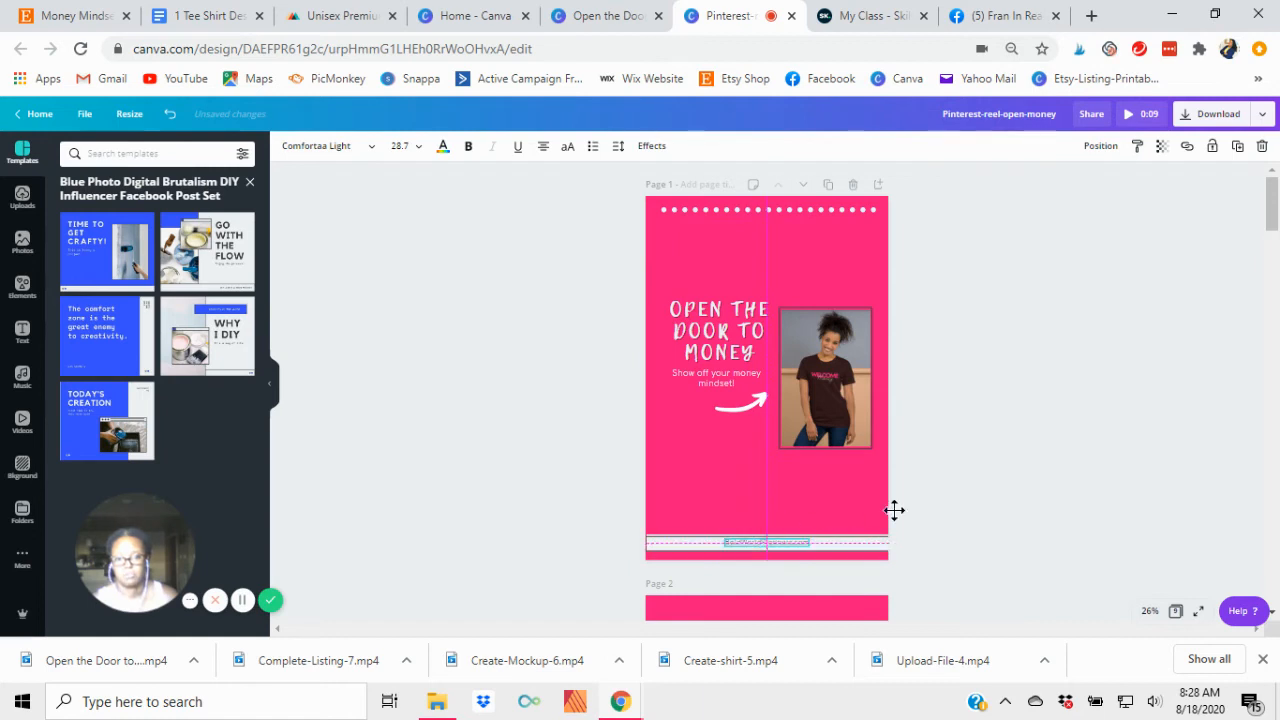
Move the "OPEN THE DOOR TO MONEY" heading below the dotted line and widen it to about 1,425 px so it fits on two lines
{"action": "left_click", "coordinate": [740, 340]}
{"action": "left_click_drag", "start_coordinate": [661, 293], "coordinate": [645, 281]}
{"action": "left_click_drag", "start_coordinate": [708, 323], "coordinate": [889, 284]}
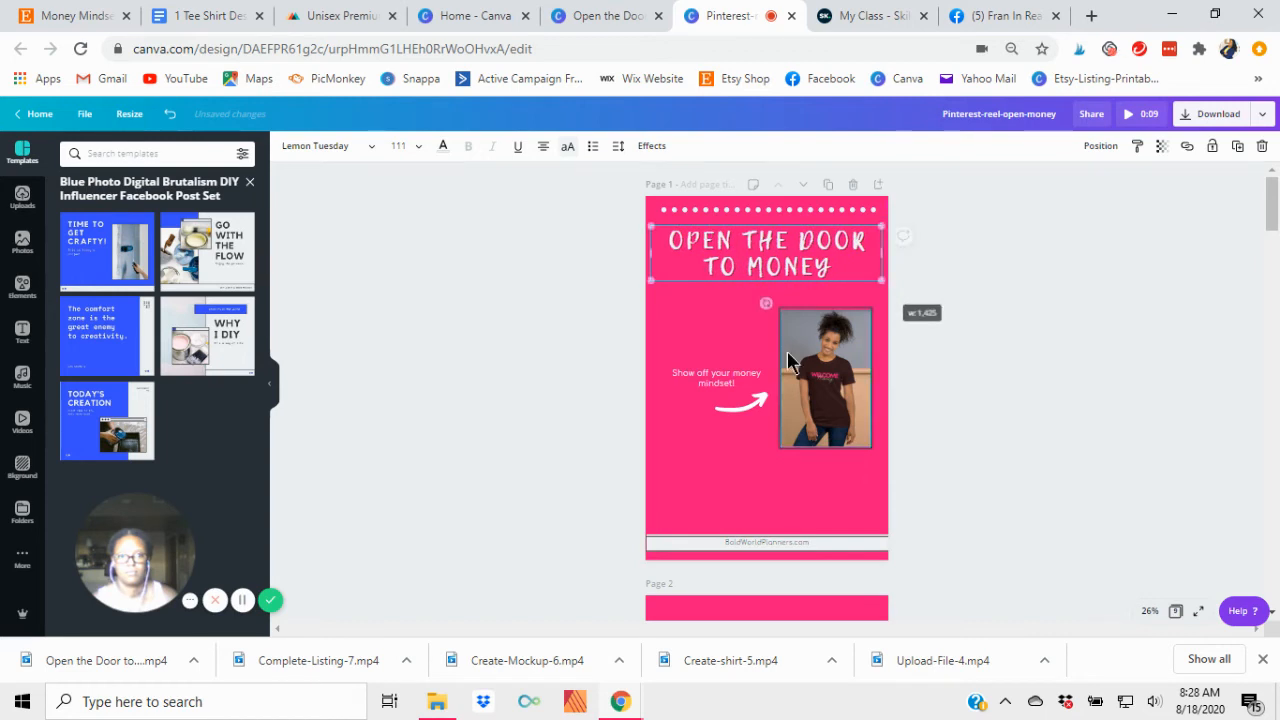
Set the "Show off your money mindset!" text to font size 56 and place it beside the photo, under the heading
{"action": "left_click", "coordinate": [710, 381]}
{"action": "left_click_drag", "start_coordinate": [666, 365], "coordinate": [742, 345]}
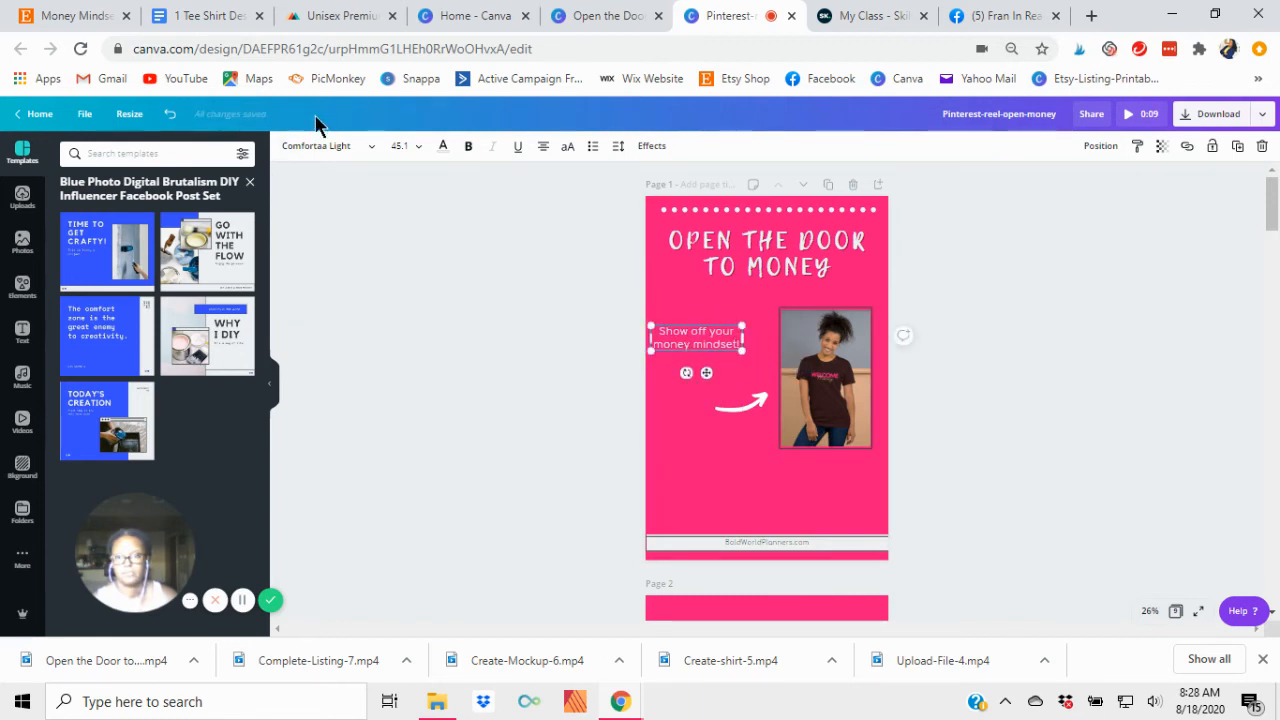
{"action": "left_click", "coordinate": [398, 146]}
{"action": "scroll", "coordinate": [400, 420], "scroll_direction": "down", "scroll_amount": 5}
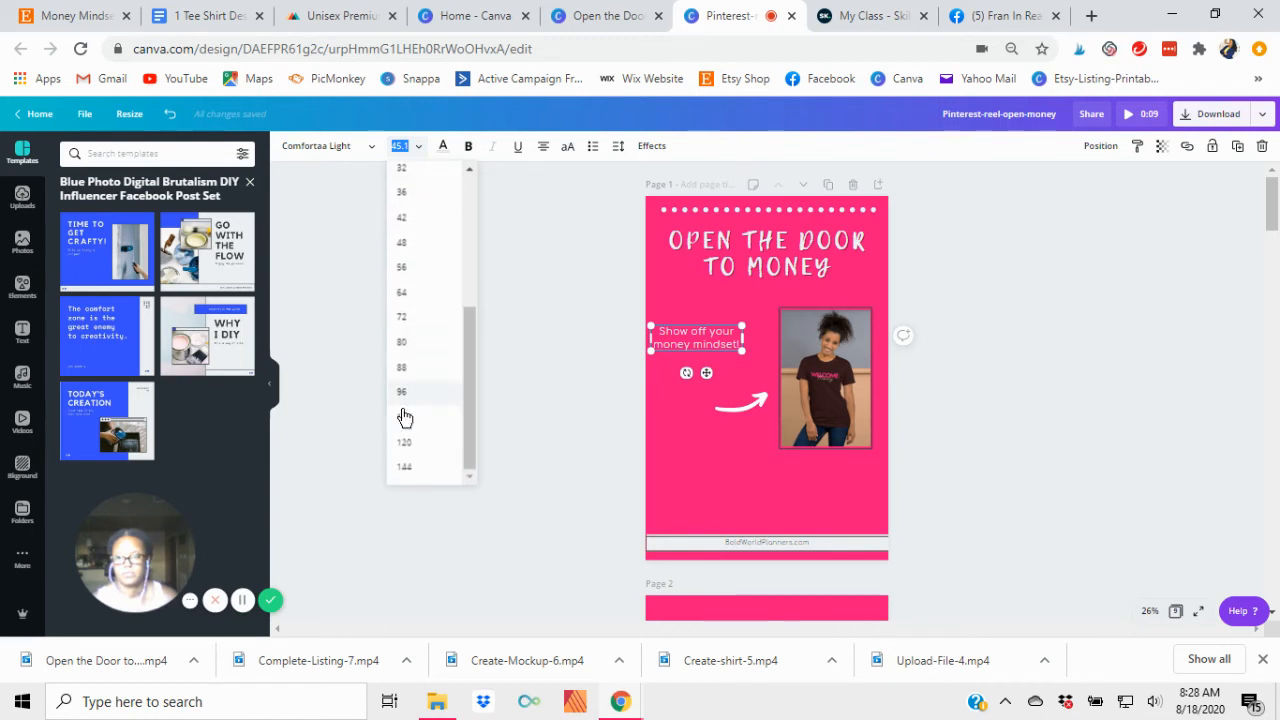
{"action": "left_click", "coordinate": [404, 268]}
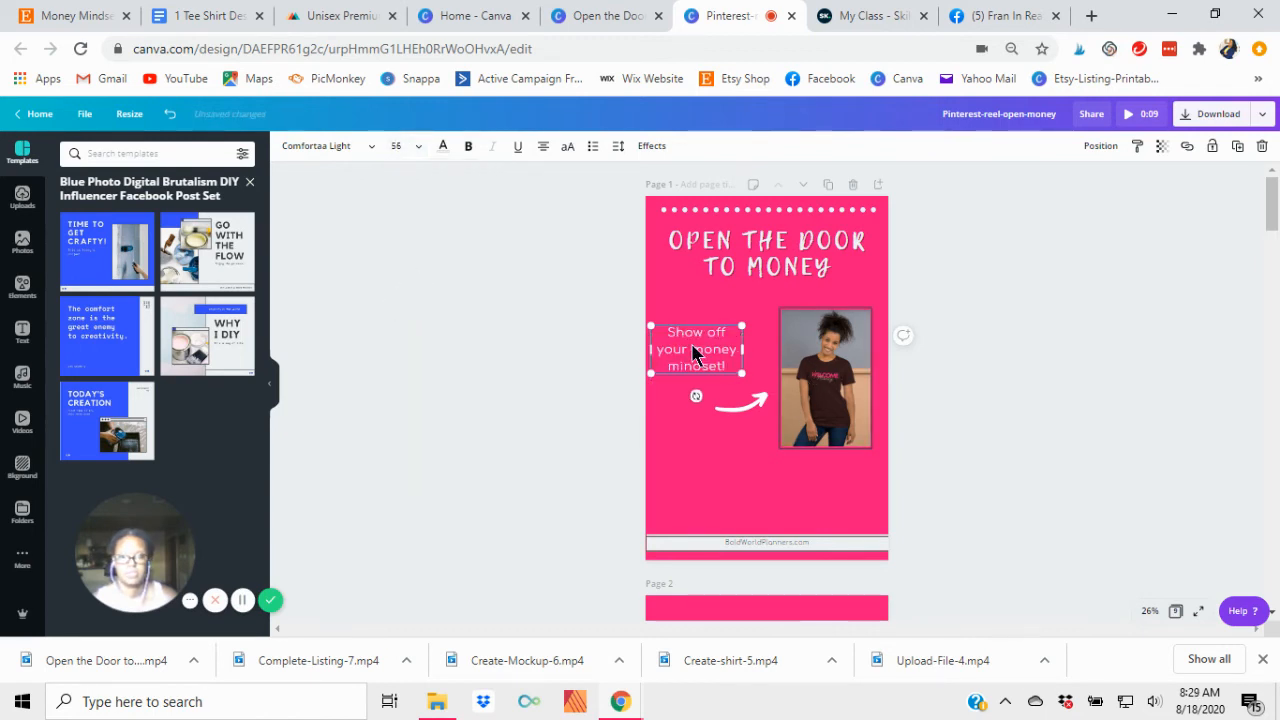
{"action": "left_click_drag", "start_coordinate": [716, 348], "coordinate": [726, 328]}
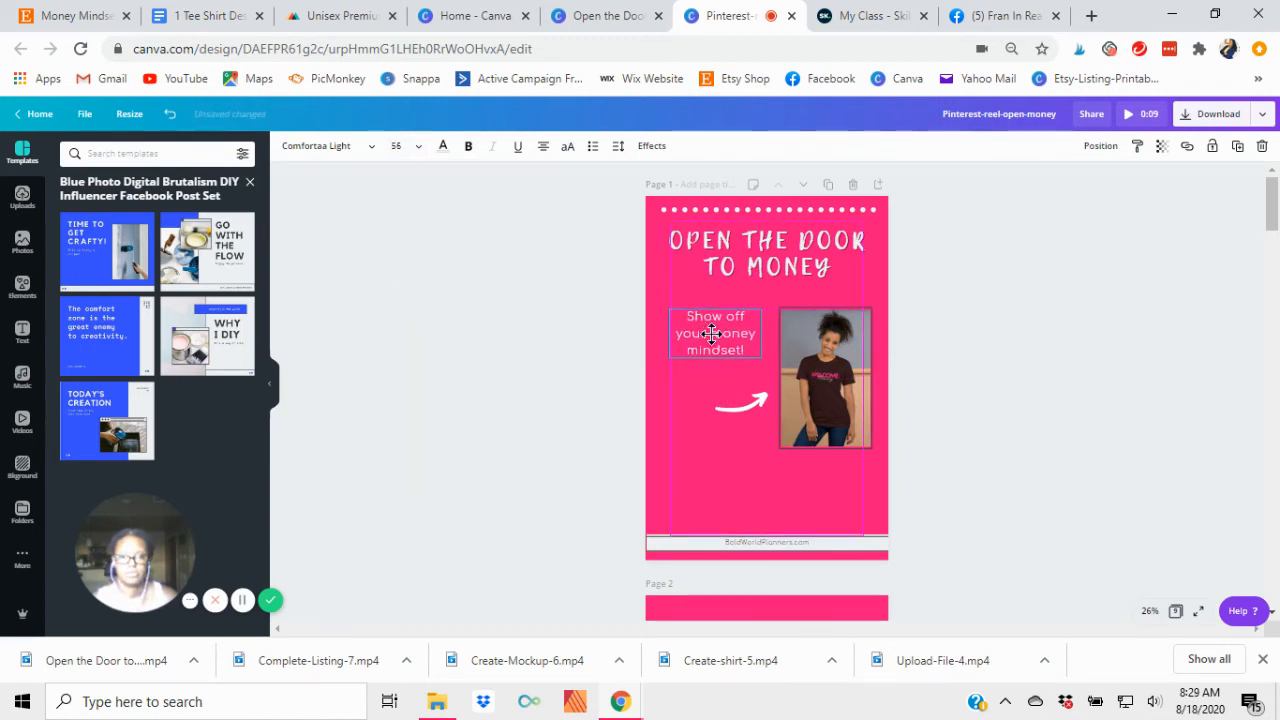
Enlarge the white arrow on page 1 outward from its tail, keeping its tip beside the photo
{"action": "left_click", "coordinate": [722, 418]}
{"action": "left_click_drag", "start_coordinate": [716, 418], "coordinate": [704, 438]}
Move the T-shirt photo out of its outline frame, enlarge the frame to about 712 x 1,078 px and shift it down
{"action": "left_click", "coordinate": [826, 395]}
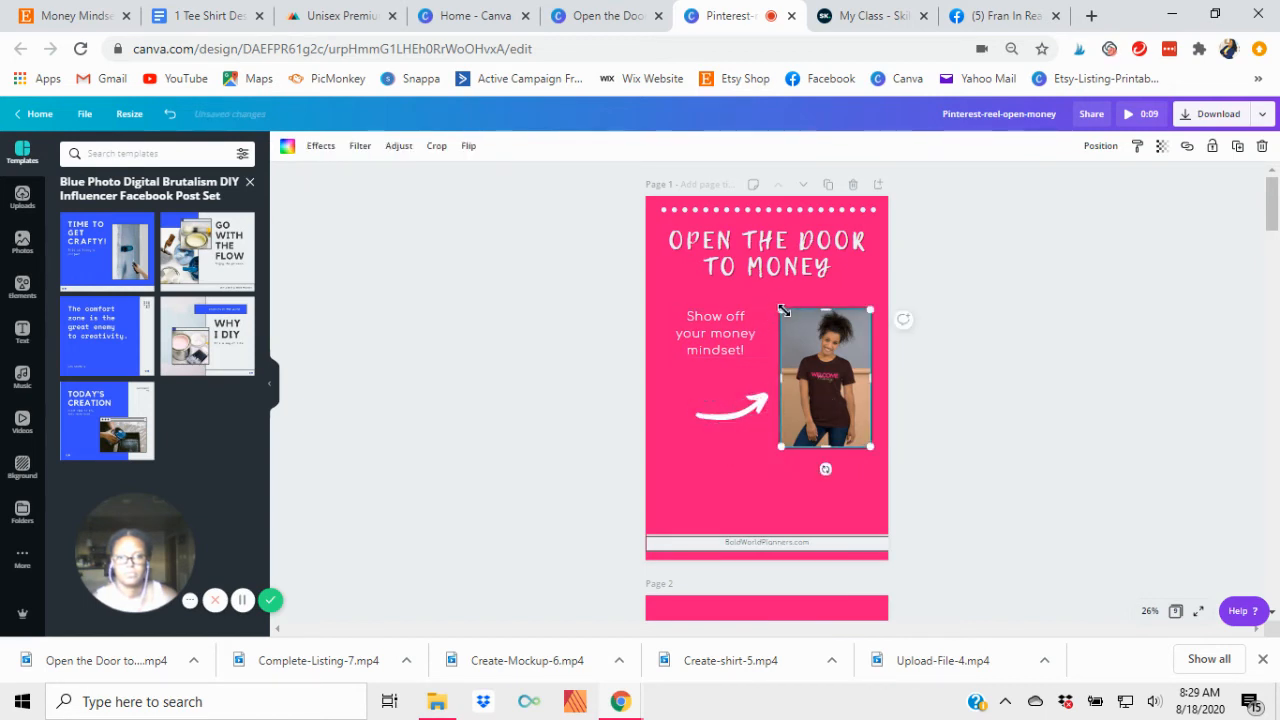
{"action": "left_click_drag", "start_coordinate": [830, 367], "coordinate": [893, 399]}
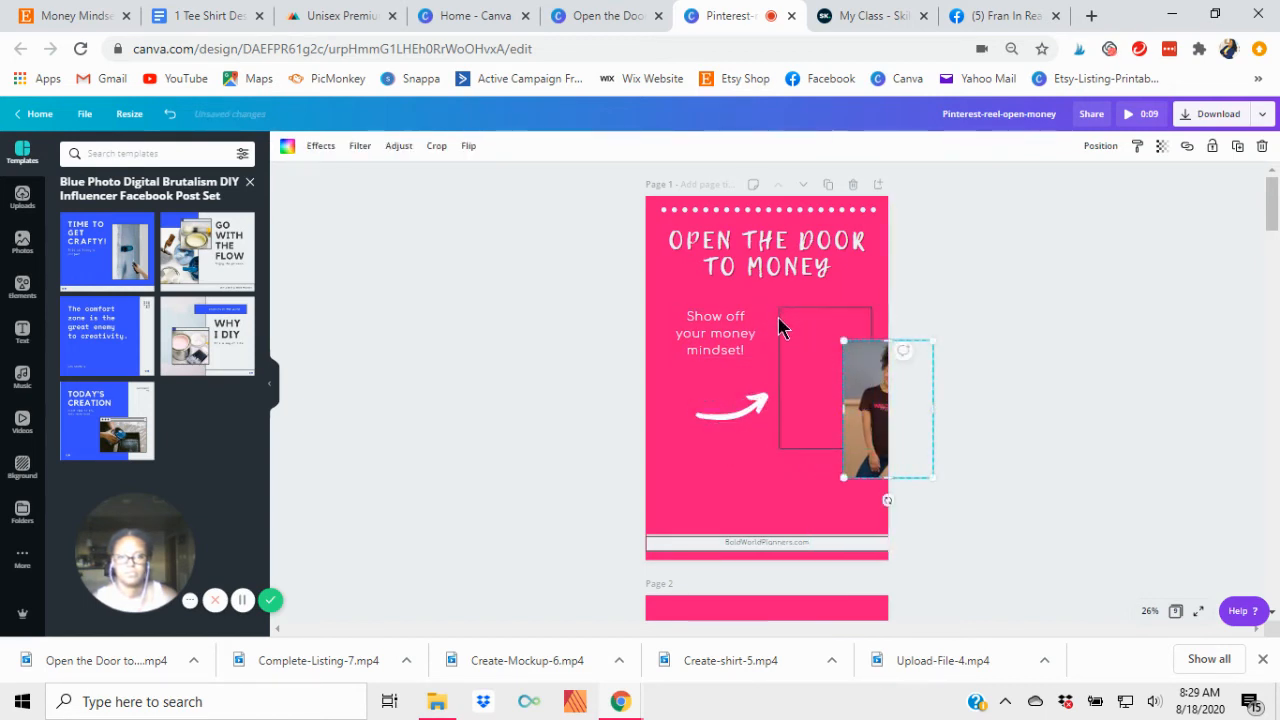
{"action": "left_click", "coordinate": [784, 319]}
{"action": "left_click_drag", "start_coordinate": [777, 305], "coordinate": [757, 275]}
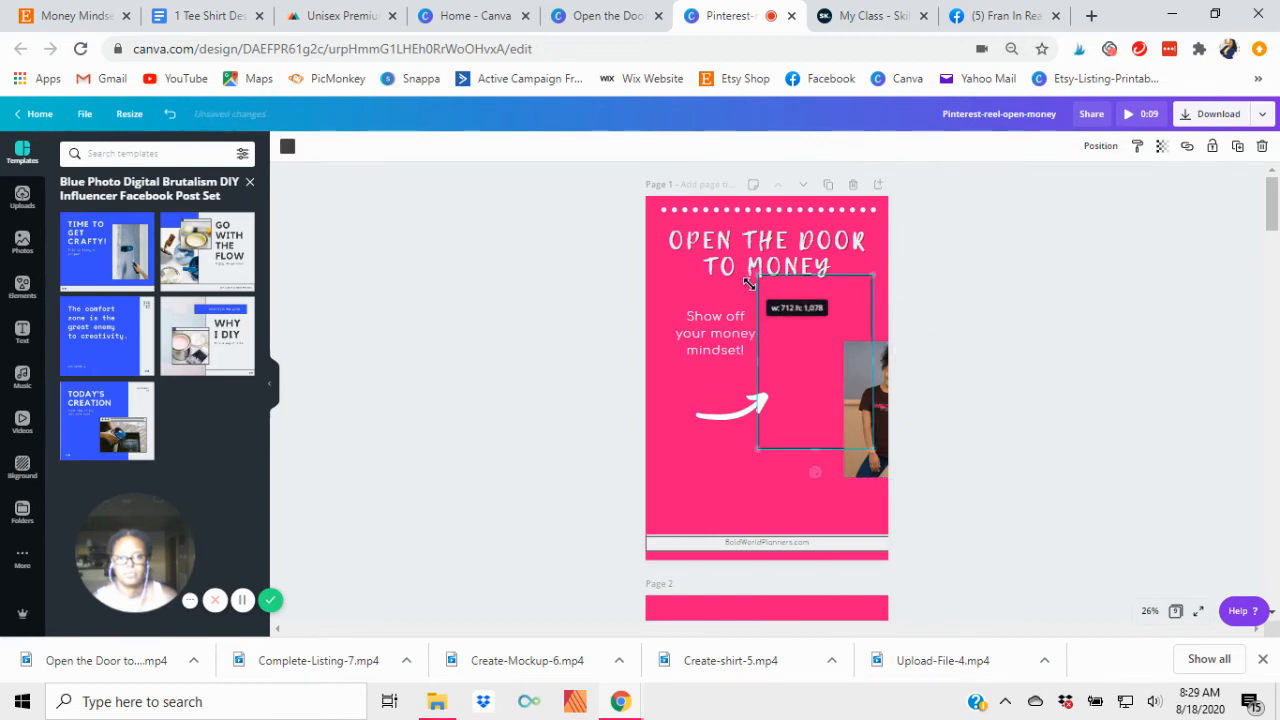
{"action": "left_click_drag", "start_coordinate": [821, 399], "coordinate": [825, 458]}
Move the "Show off your money mindset!" text below the arrow and shift the arrow left, away from the frame
{"action": "left_click_drag", "start_coordinate": [723, 343], "coordinate": [710, 488]}
{"action": "left_click_drag", "start_coordinate": [760, 408], "coordinate": [729, 420]}
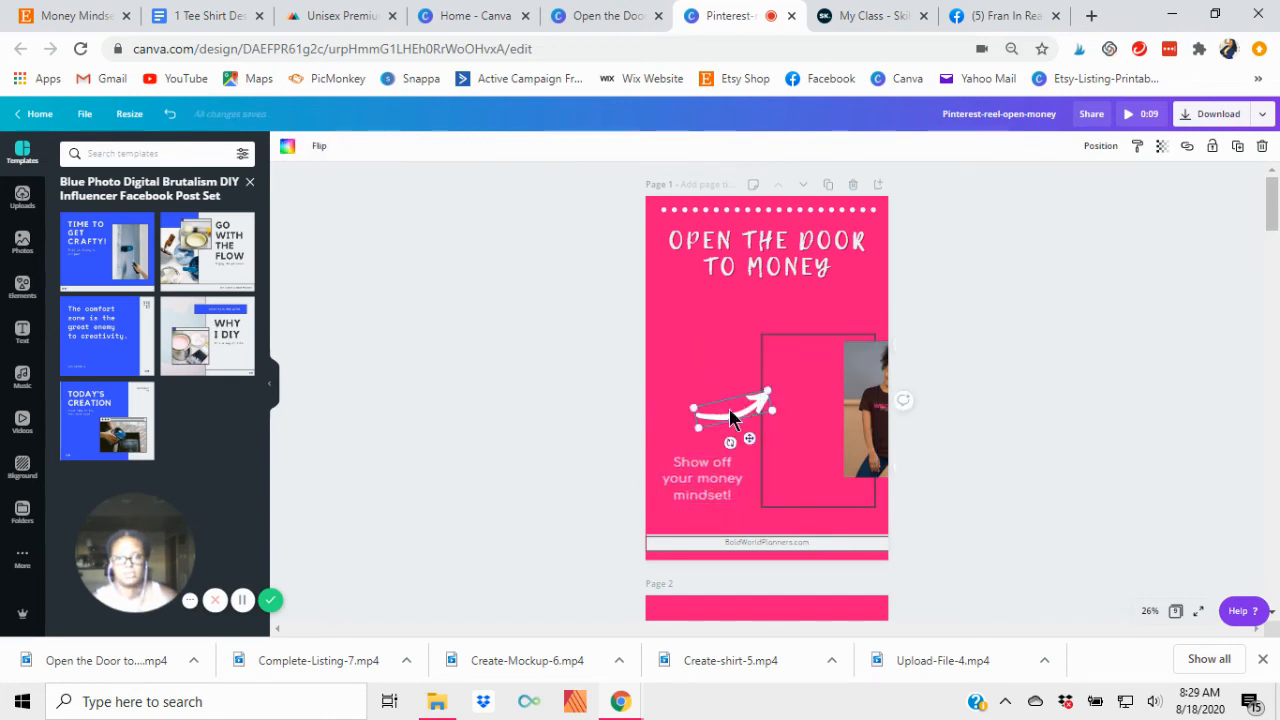
Enlarge the outline frame to about 855 x 1,295 px and position it between the heading and the footer strip
{"action": "left_click_drag", "start_coordinate": [820, 409], "coordinate": [807, 375]}
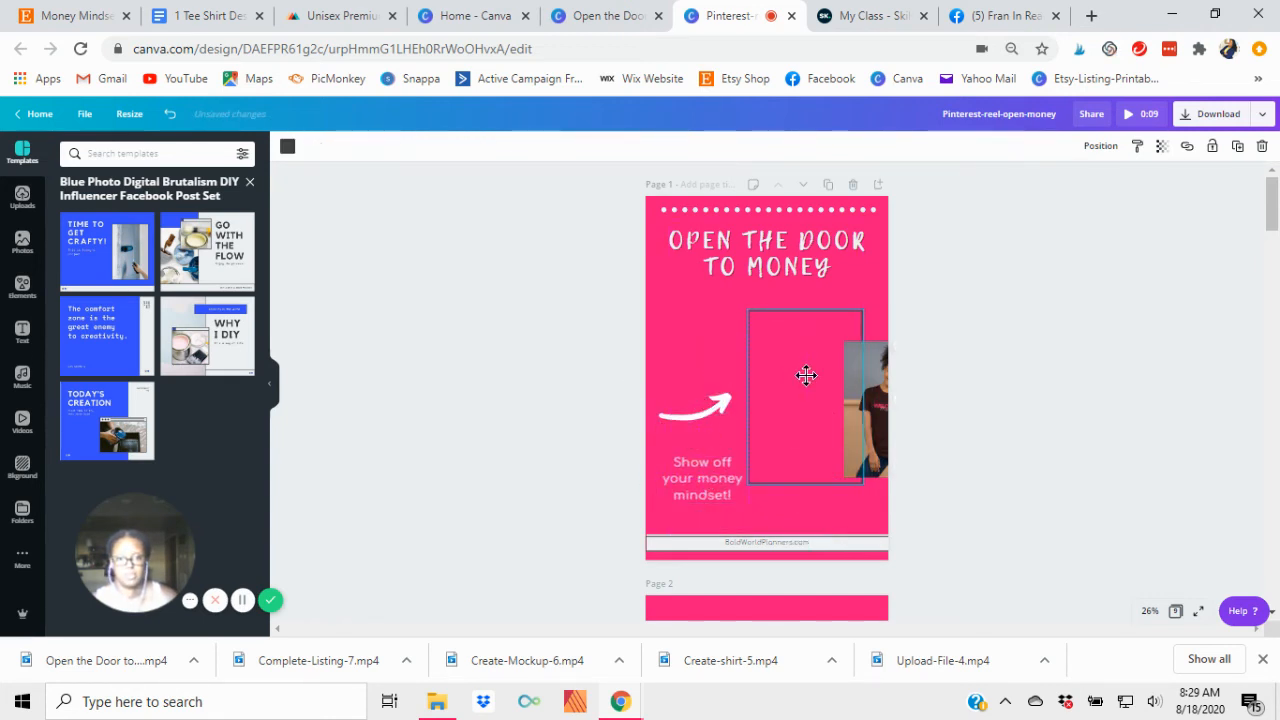
{"action": "left_click_drag", "start_coordinate": [884, 306], "coordinate": [894, 302]}
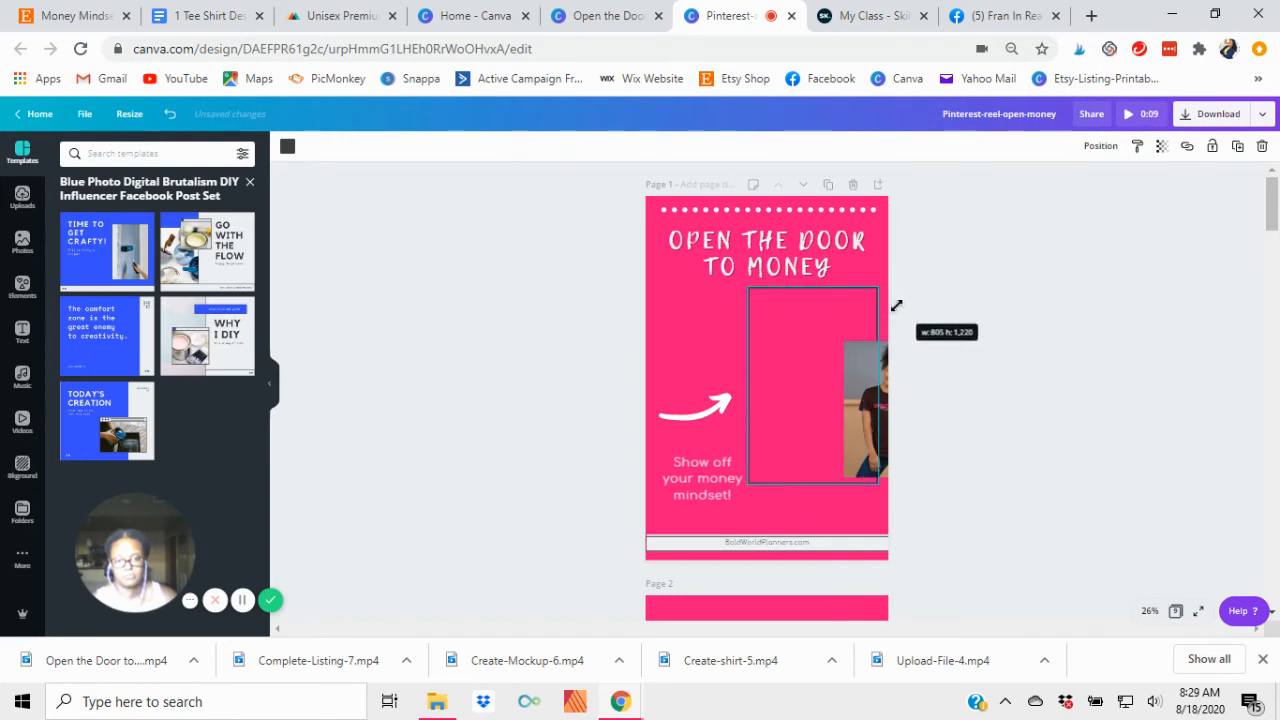
{"action": "left_click_drag", "start_coordinate": [880, 487], "coordinate": [886, 500]}
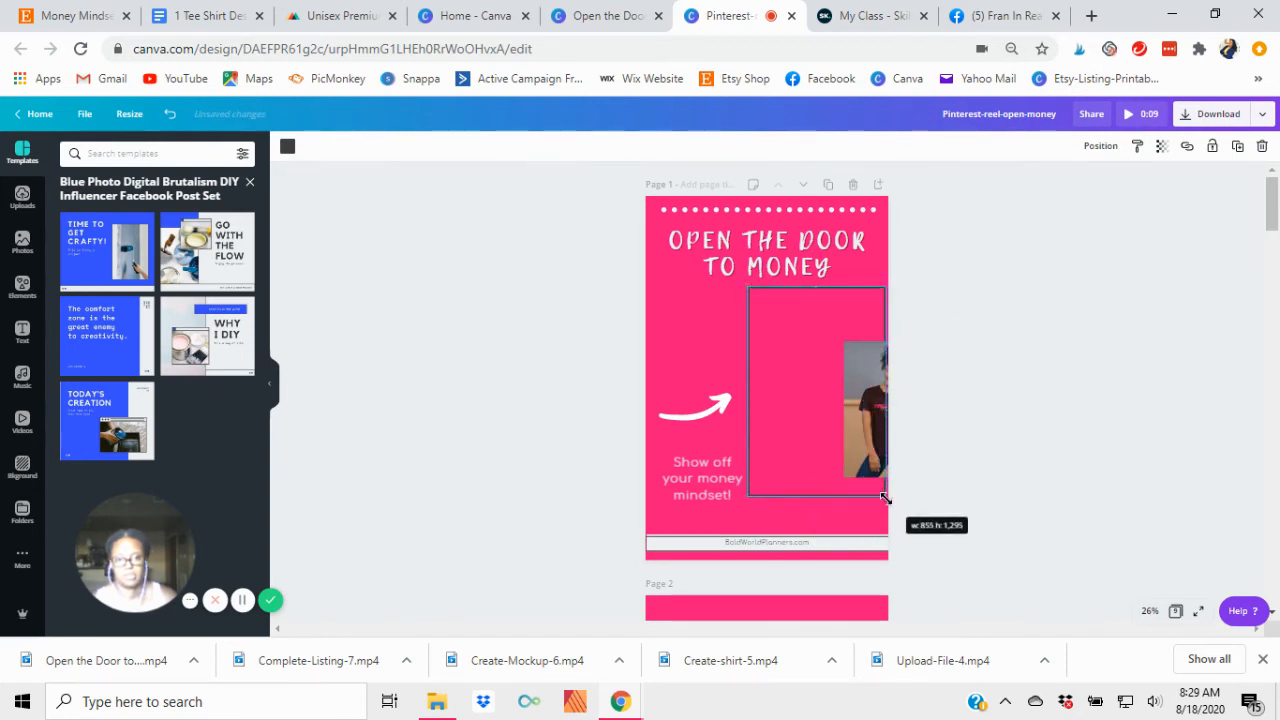
{"action": "left_click_drag", "start_coordinate": [823, 429], "coordinate": [811, 426]}
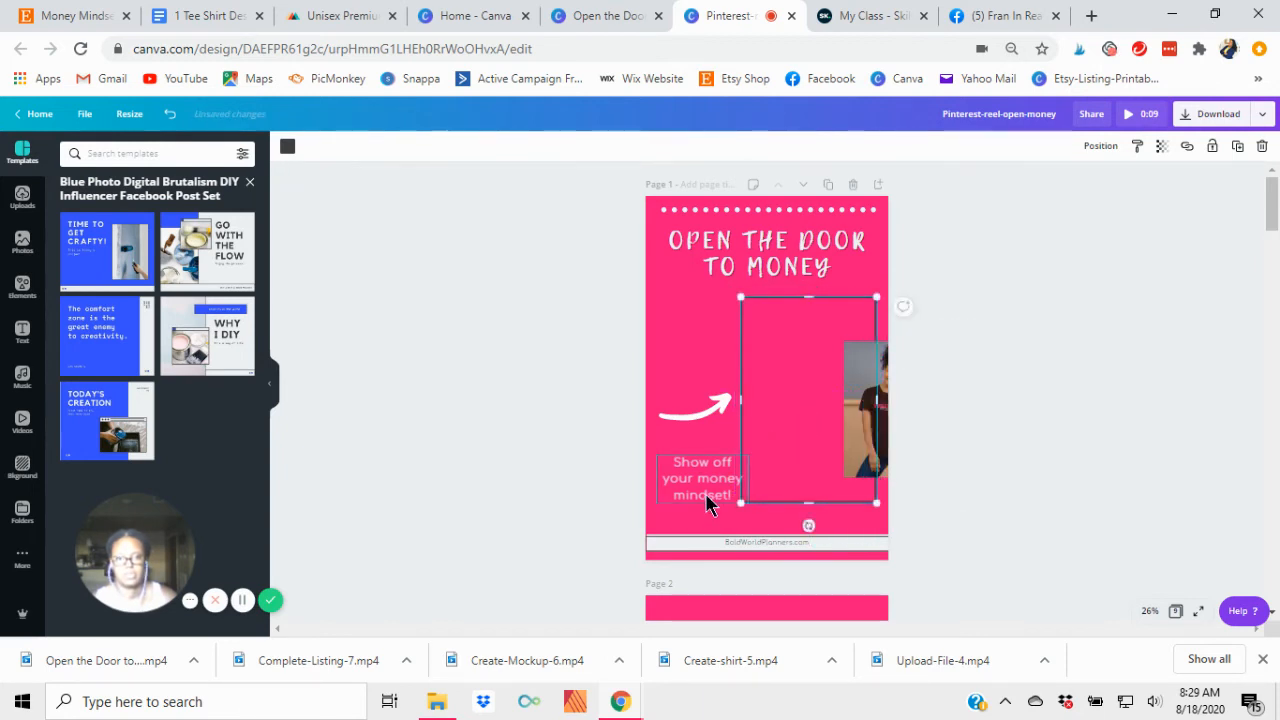
Move the "Show off your money mindset!" text closer beneath the arrow and set its colour to white
{"action": "left_click_drag", "start_coordinate": [690, 488], "coordinate": [758, 464]}
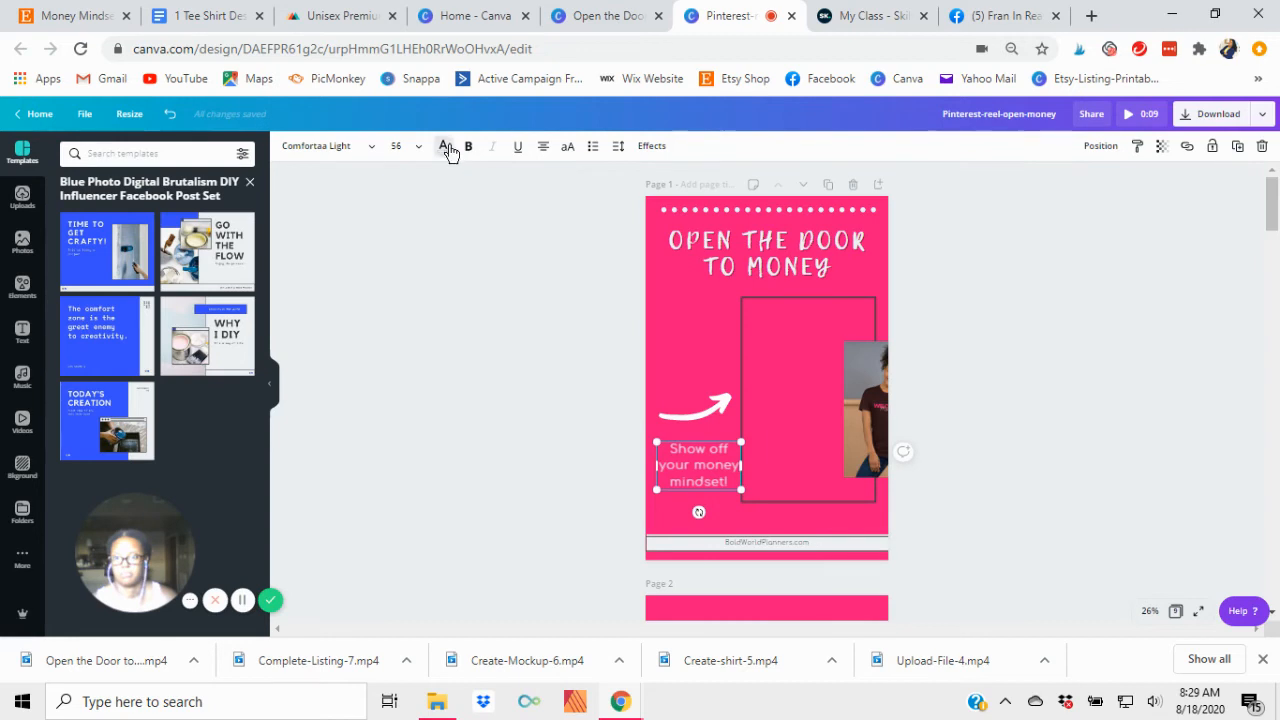
{"action": "left_click", "coordinate": [445, 147]}
{"action": "left_click", "coordinate": [206, 267]}
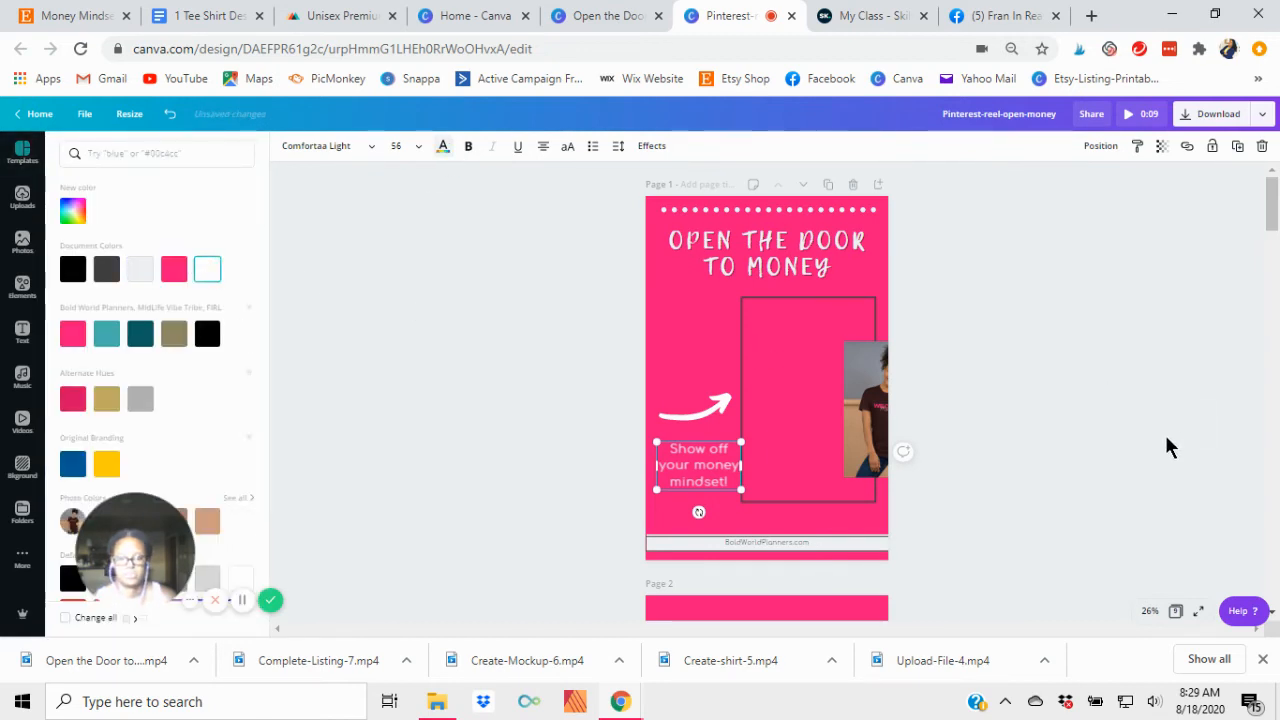
Move the T-shirt photo into the outline frame's upper-left corner and enlarge it to fill the frame
{"action": "left_click", "coordinate": [886, 409]}
{"action": "left_click_drag", "start_coordinate": [886, 409], "coordinate": [778, 354]}
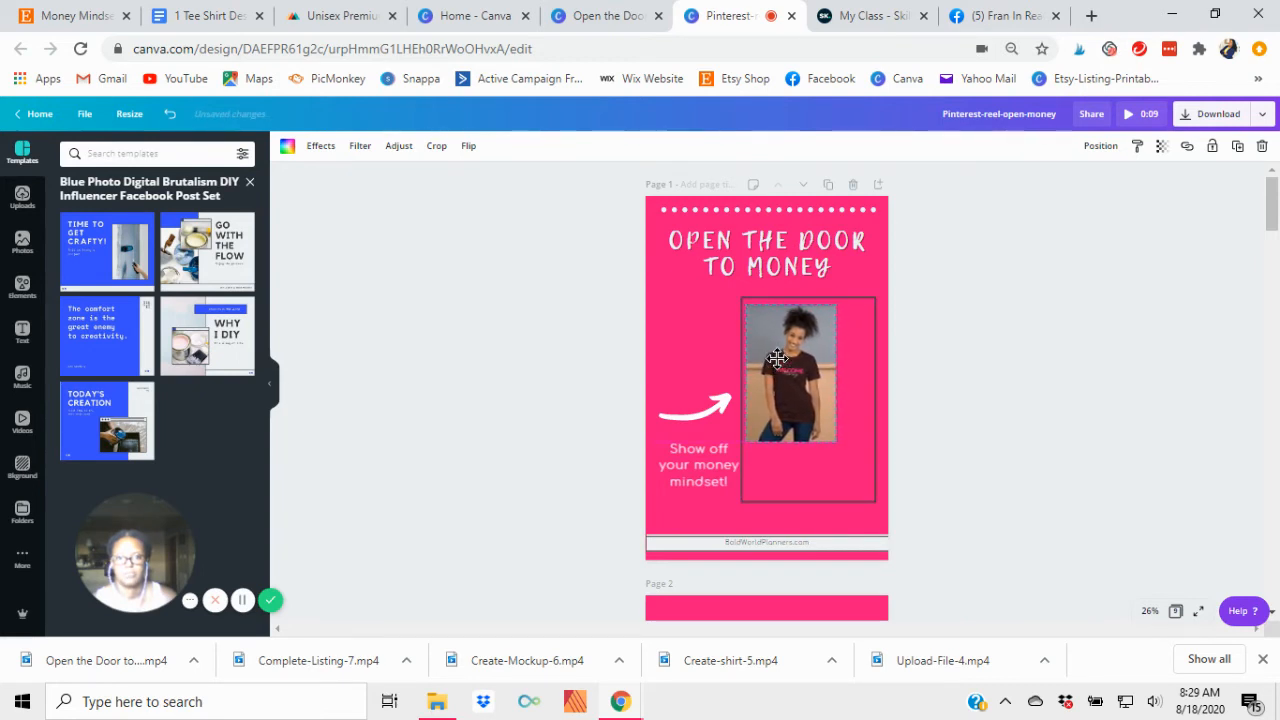
{"action": "left_click", "coordinate": [1148, 611]}
{"action": "left_click", "coordinate": [1140, 466]}
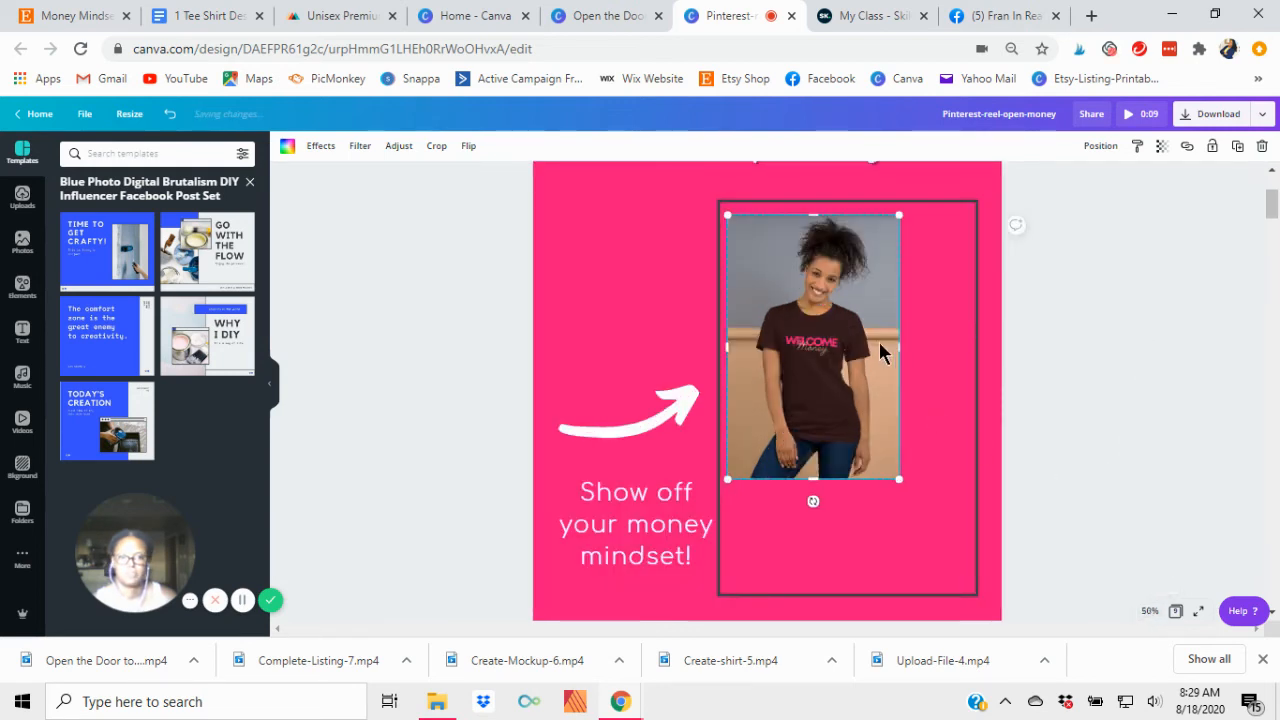
{"action": "left_click_drag", "start_coordinate": [815, 340], "coordinate": [820, 340]}
{"action": "left_click_drag", "start_coordinate": [896, 466], "coordinate": [981, 587]}
{"action": "left_click", "coordinate": [1181, 392]}
{"action": "scroll", "coordinate": [1150, 503], "scroll_direction": "up", "scroll_amount": 2}
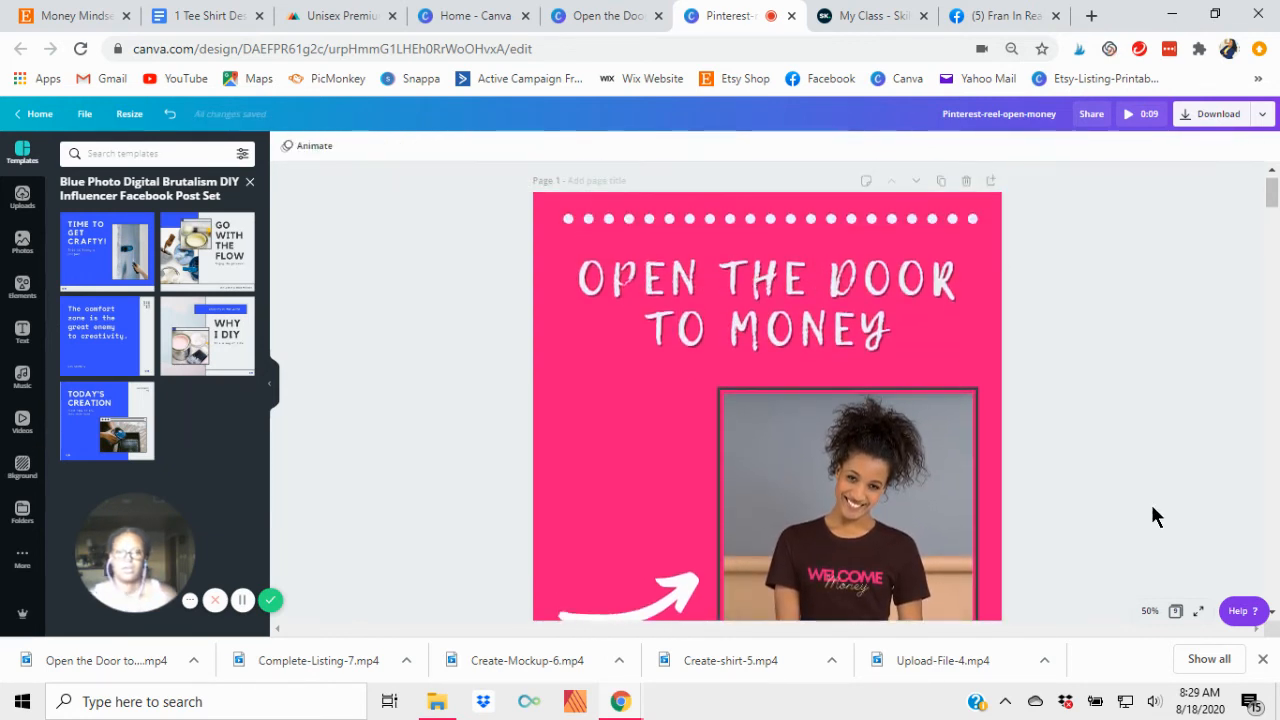
{"action": "left_click", "coordinate": [1150, 611]}
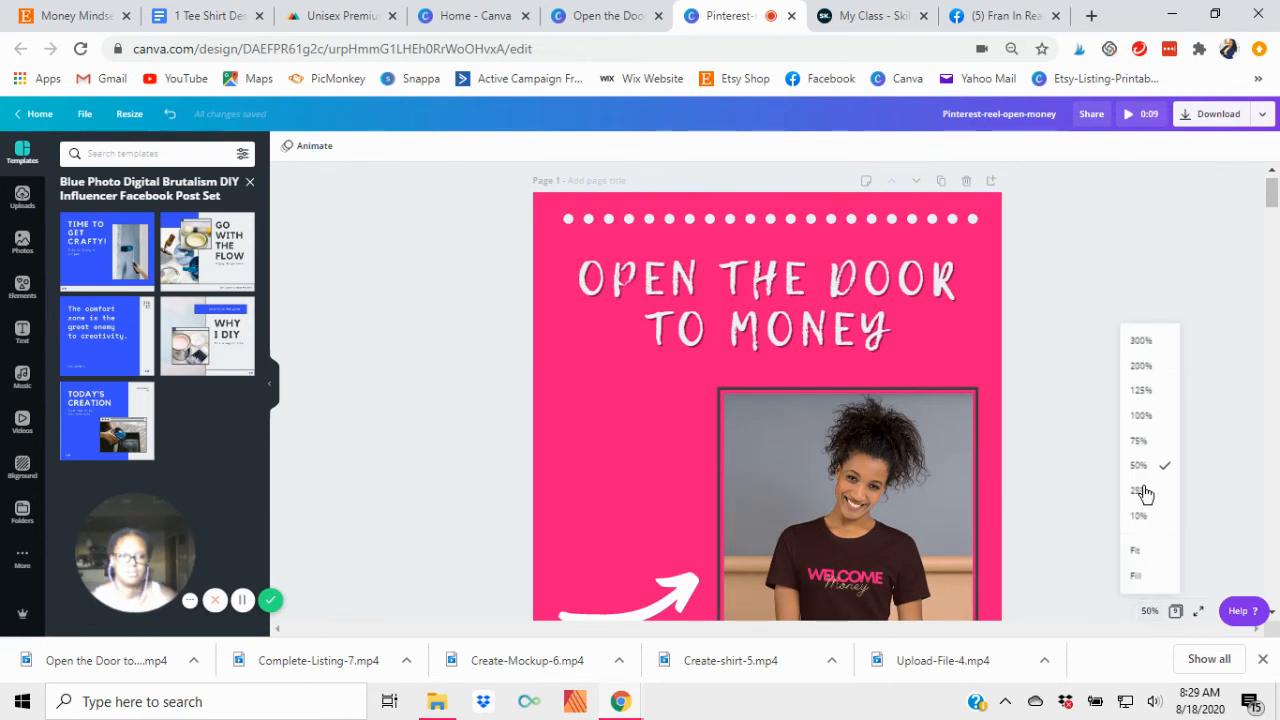
{"action": "left_click", "coordinate": [1142, 491]}
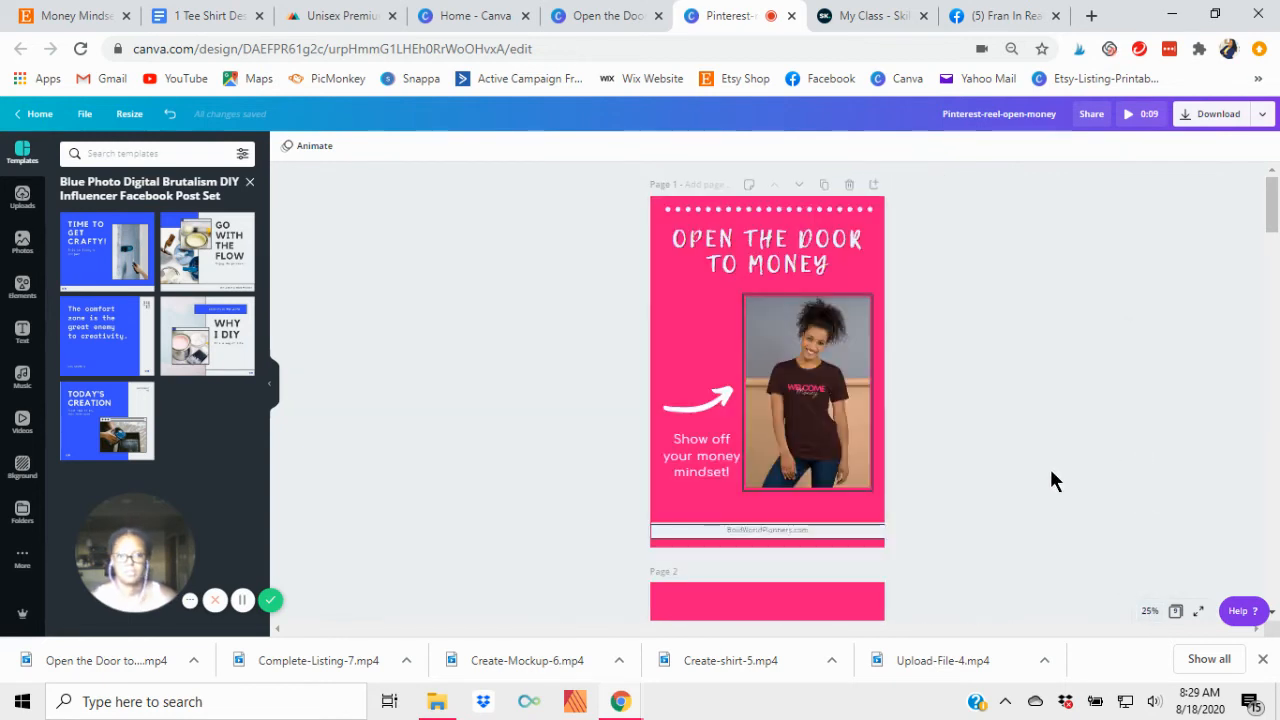
Try a vertical flip on the white arrow and flip it back to its original orientation
{"action": "left_click", "coordinate": [686, 405]}
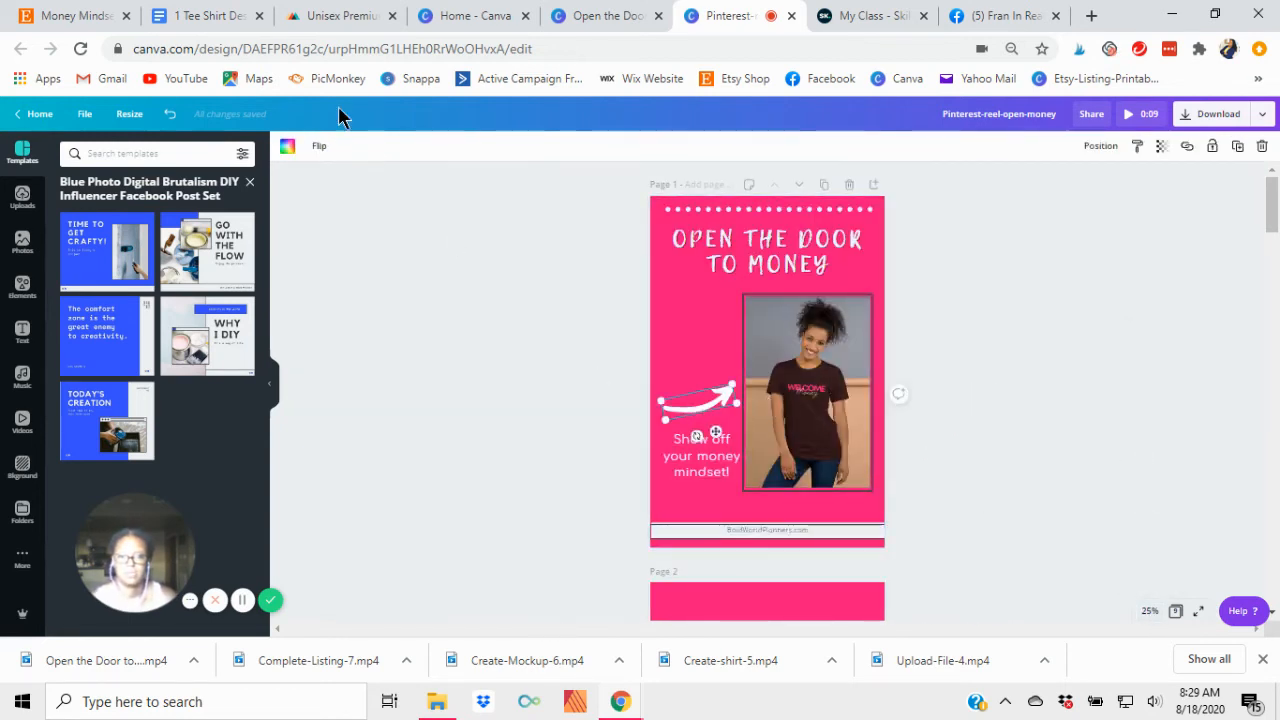
{"action": "left_click", "coordinate": [321, 148]}
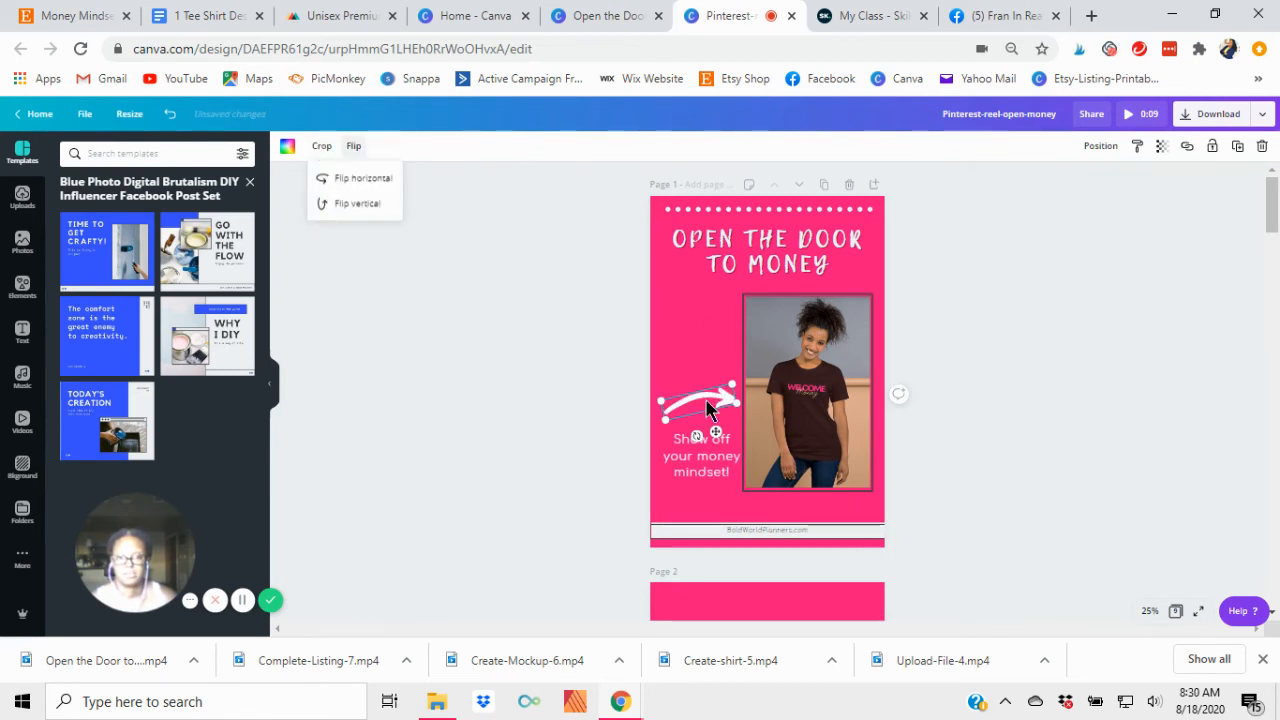
{"action": "left_click", "coordinate": [989, 397]}
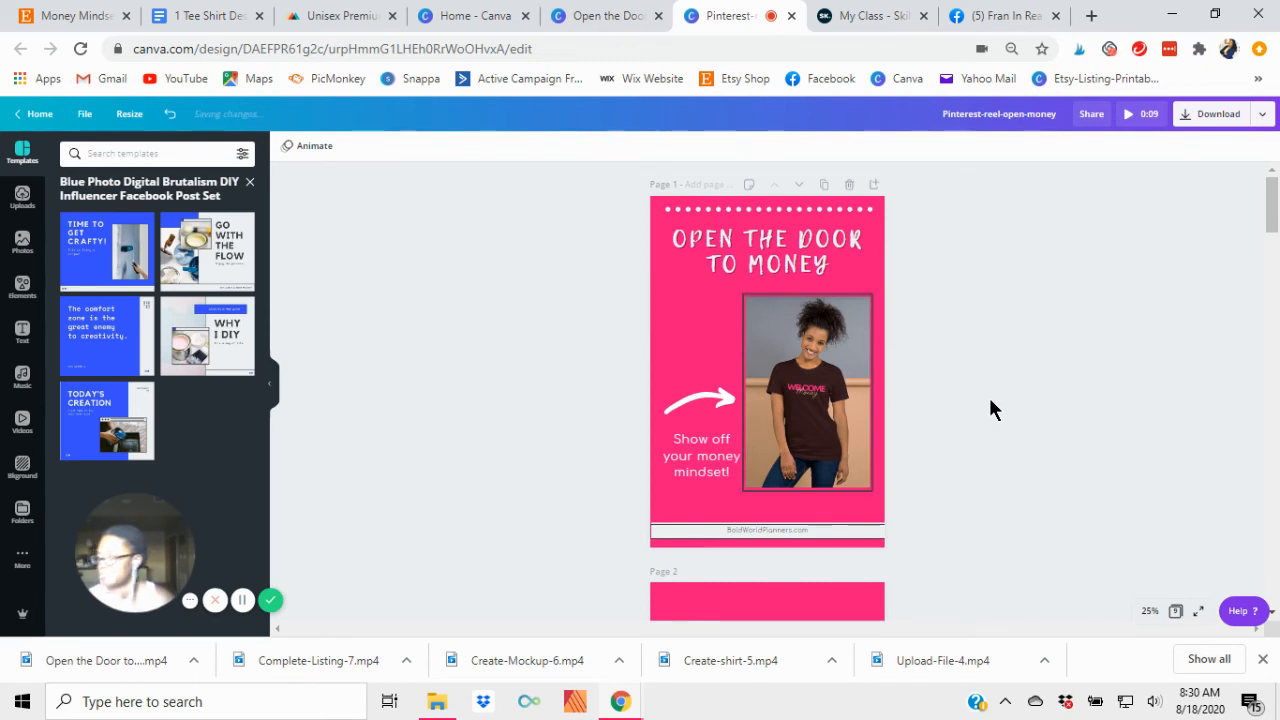
{"action": "left_click", "coordinate": [698, 410]}
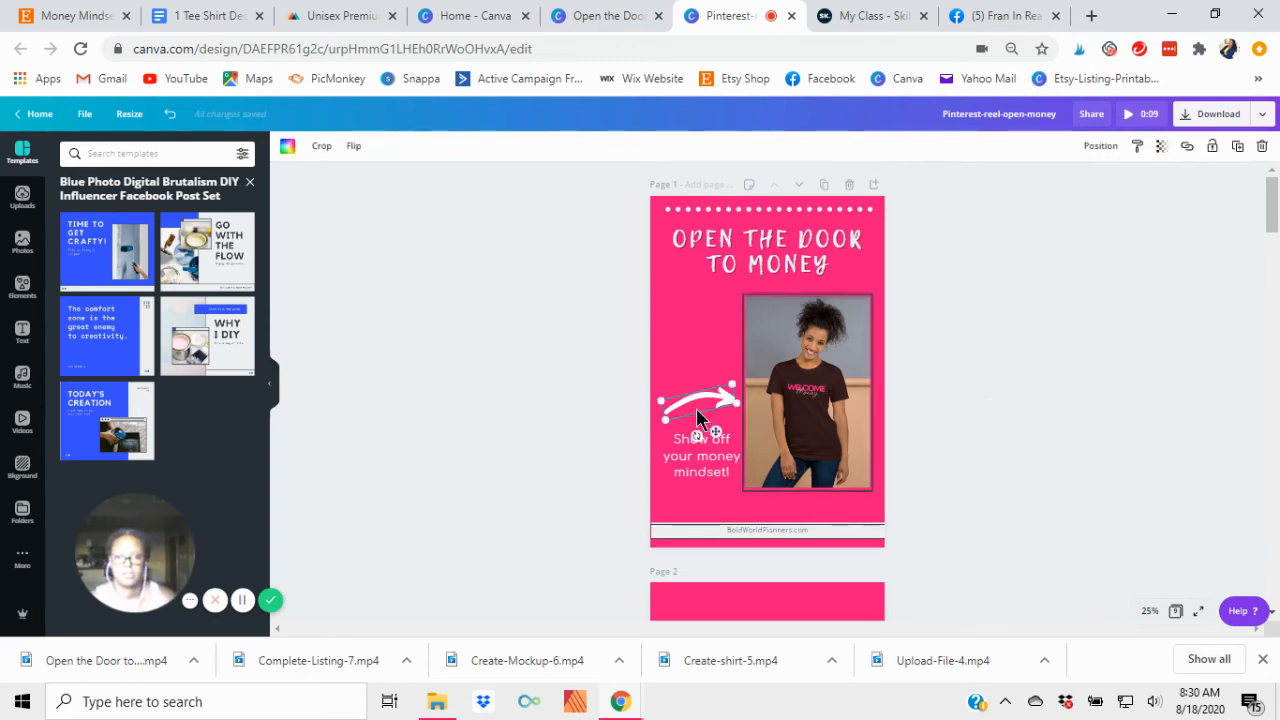
{"action": "left_click", "coordinate": [353, 146]}
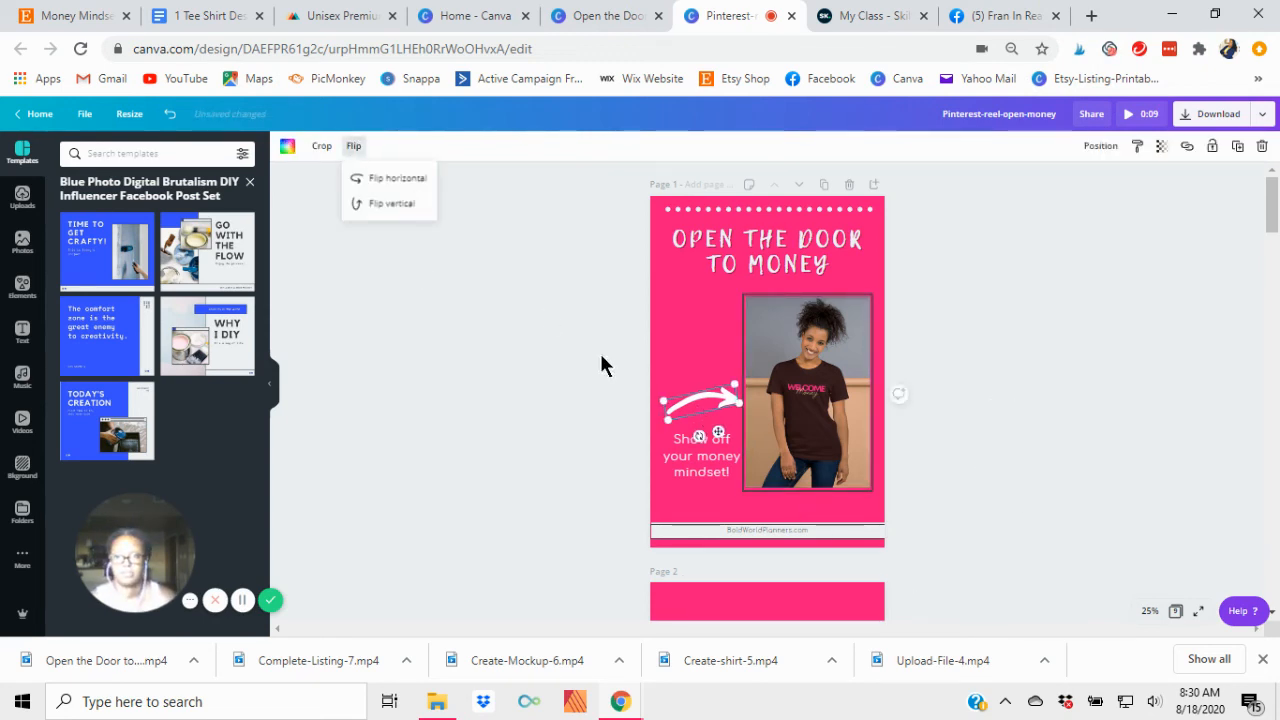
{"action": "left_click", "coordinate": [418, 190]}
{"action": "left_click", "coordinate": [551, 466]}
Move the "Show off your money mindset!" text from below the arrow to just above it
{"action": "left_click_drag", "start_coordinate": [698, 444], "coordinate": [685, 358]}
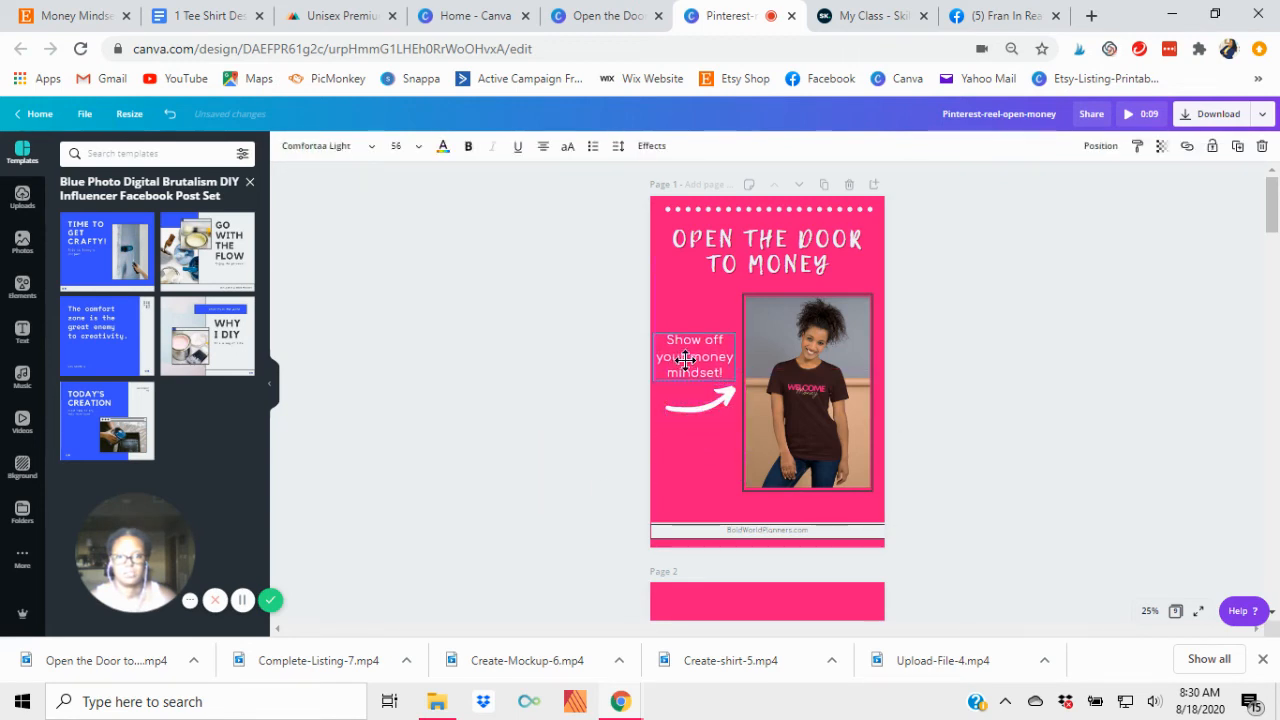
{"action": "left_click", "coordinate": [1036, 369]}
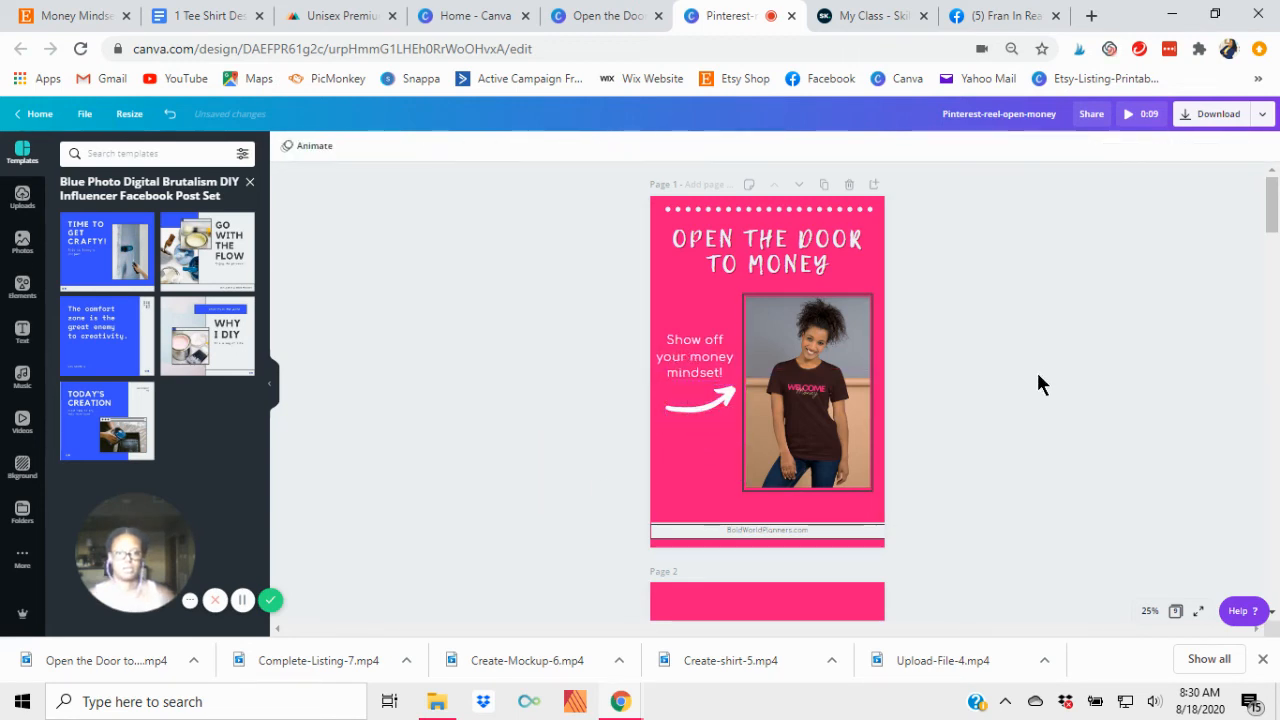
Set the BoldWorldPlanners.com footer text on page 1 to font size 36
{"action": "left_click", "coordinate": [780, 540]}
{"action": "left_click", "coordinate": [405, 147]}
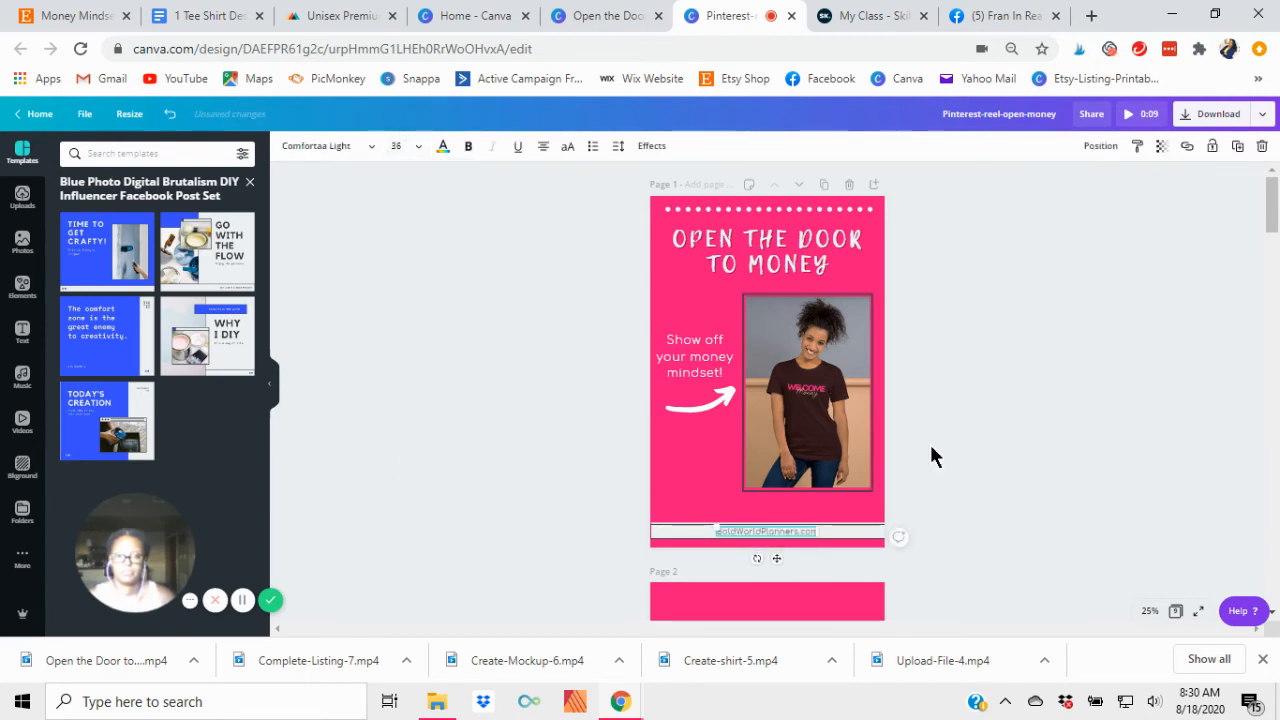
{"action": "left_click", "coordinate": [1027, 409]}
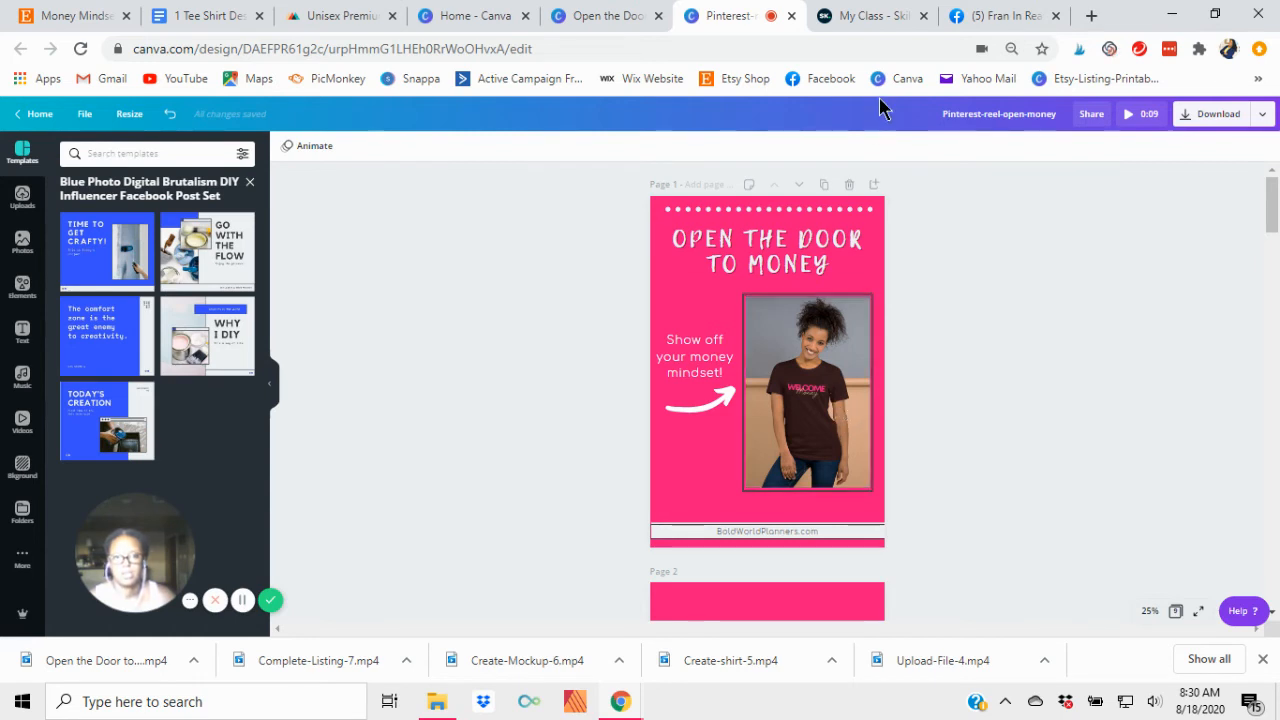
Duplicate page 1 and delete the T-shirt photo from the copy, keeping its empty picture frame
{"action": "left_click", "coordinate": [826, 187]}
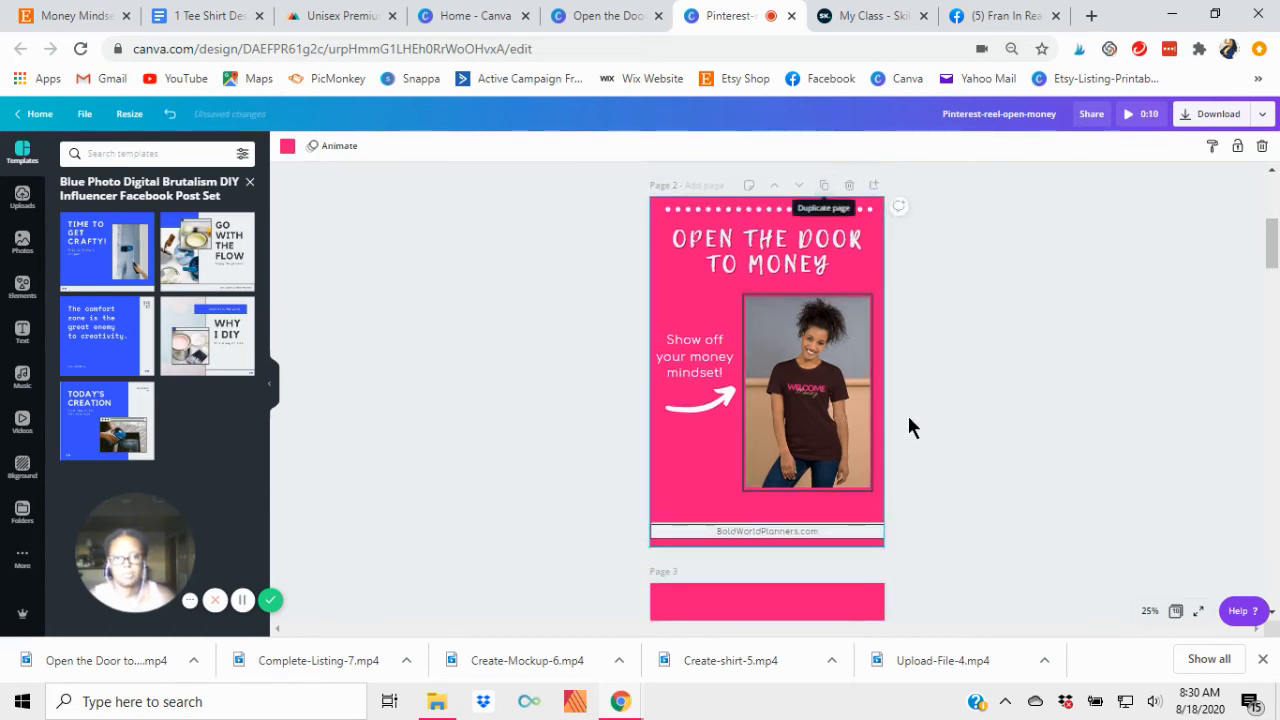
{"action": "left_click", "coordinate": [826, 428]}
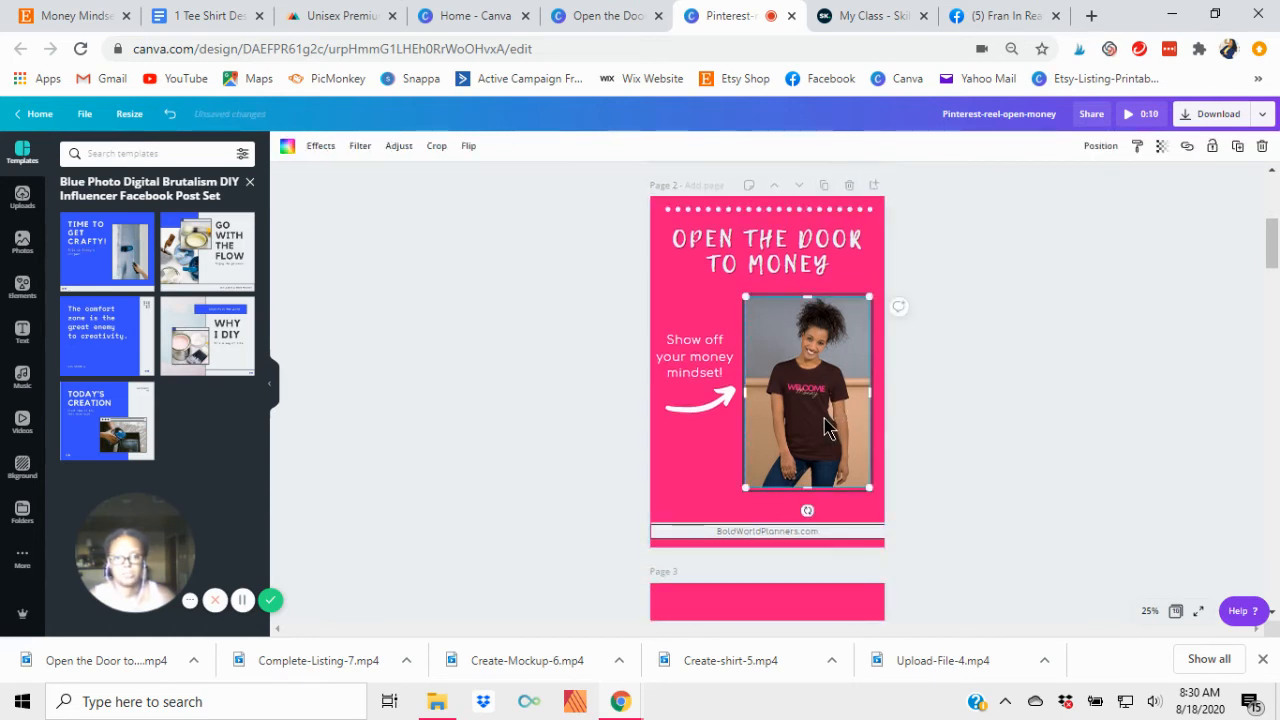
{"action": "left_click", "coordinate": [1263, 147]}
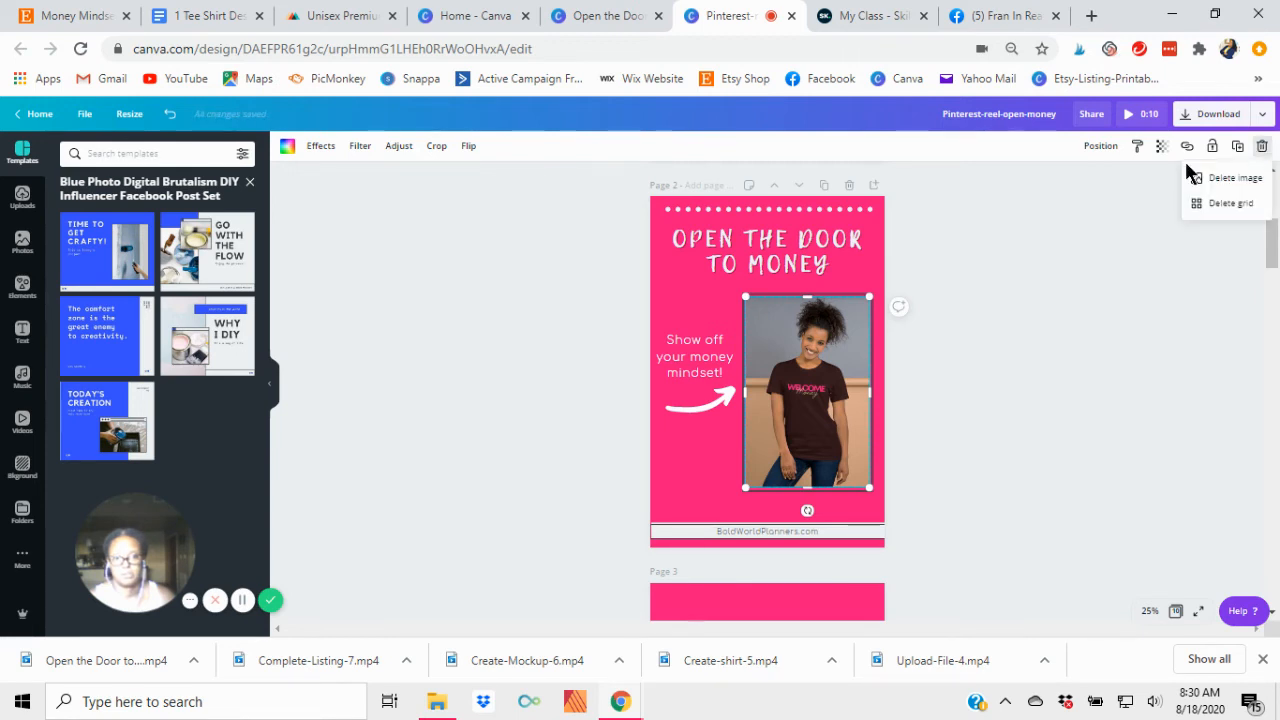
{"action": "left_click", "coordinate": [1238, 179]}
{"action": "left_click", "coordinate": [1015, 385]}
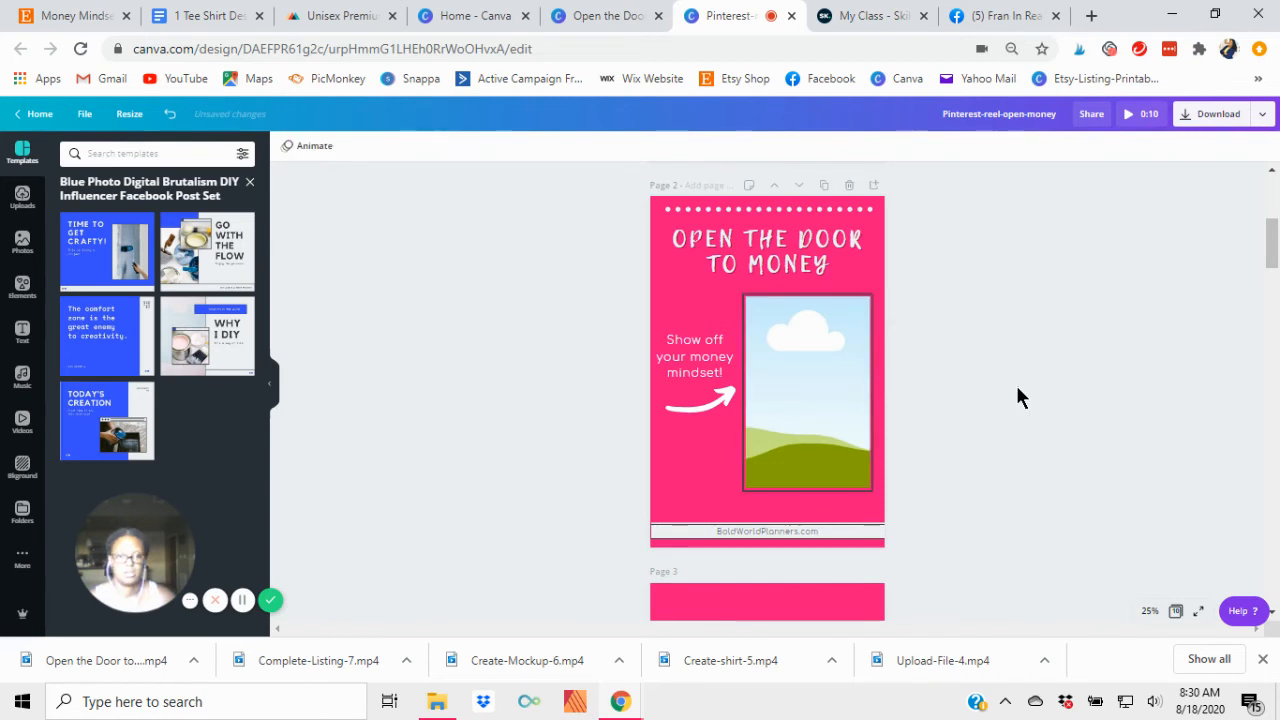
{"action": "scroll", "coordinate": [983, 420], "scroll_direction": "down", "scroll_amount": 2}
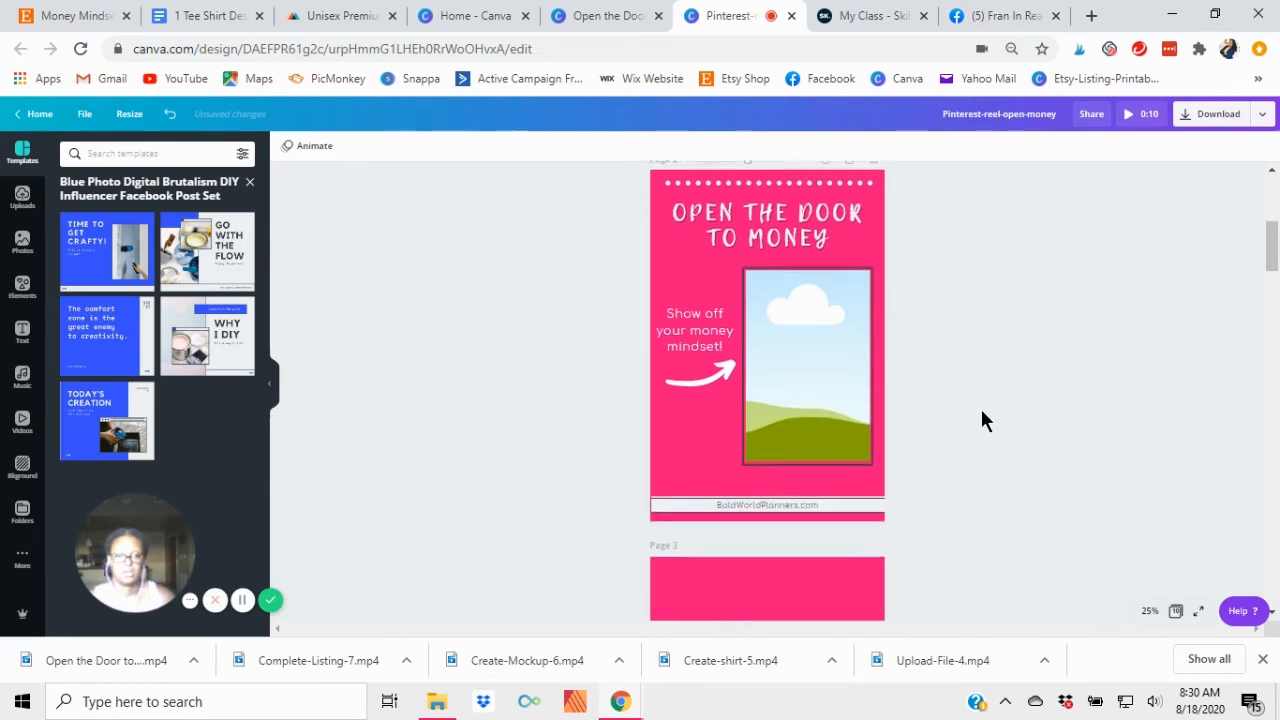
Delete the seven pages with the old layout, pages 3 to 9, keeping the two new-layout pages and the closing page
{"action": "left_click", "coordinate": [1176, 611]}
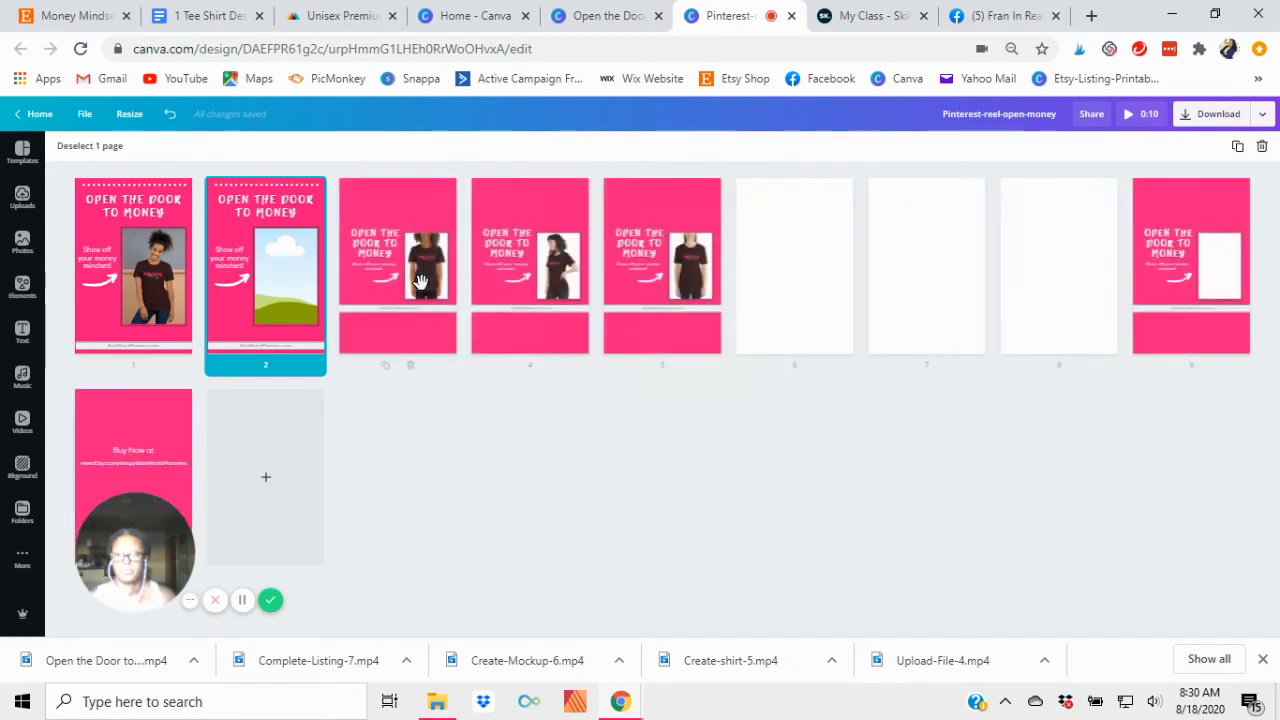
{"action": "left_click", "coordinate": [420, 280]}
{"action": "left_click", "coordinate": [279, 366]}
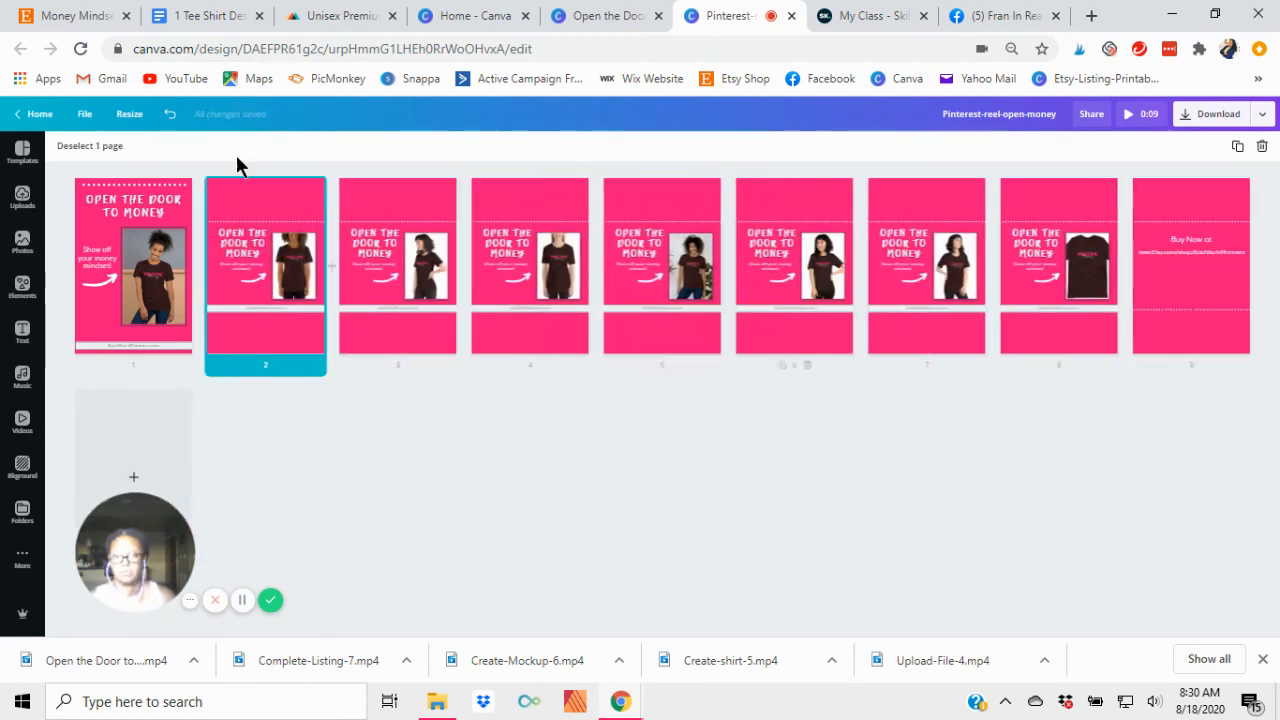
{"action": "left_click", "coordinate": [170, 114]}
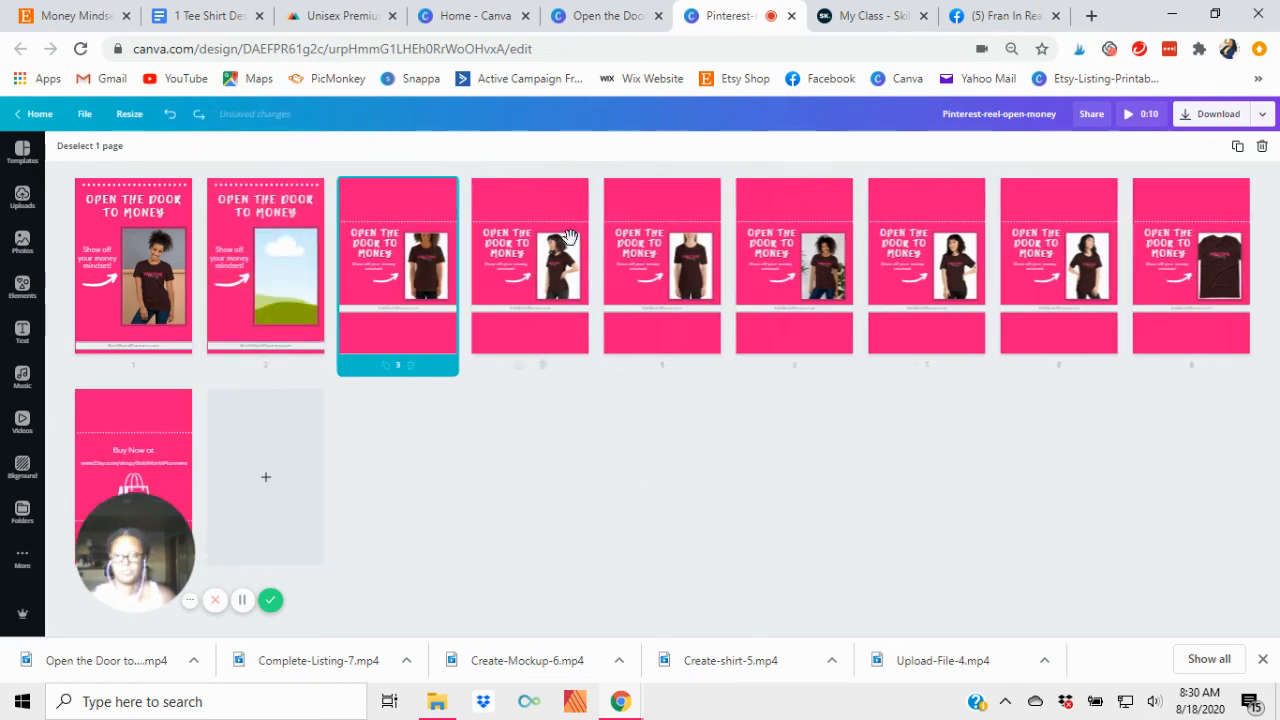
{"action": "left_click", "coordinate": [521, 214], "text": "shift"}
{"action": "left_click", "coordinate": [615, 240], "text": "shift"}
{"action": "left_click", "coordinate": [812, 215], "text": "shift"}
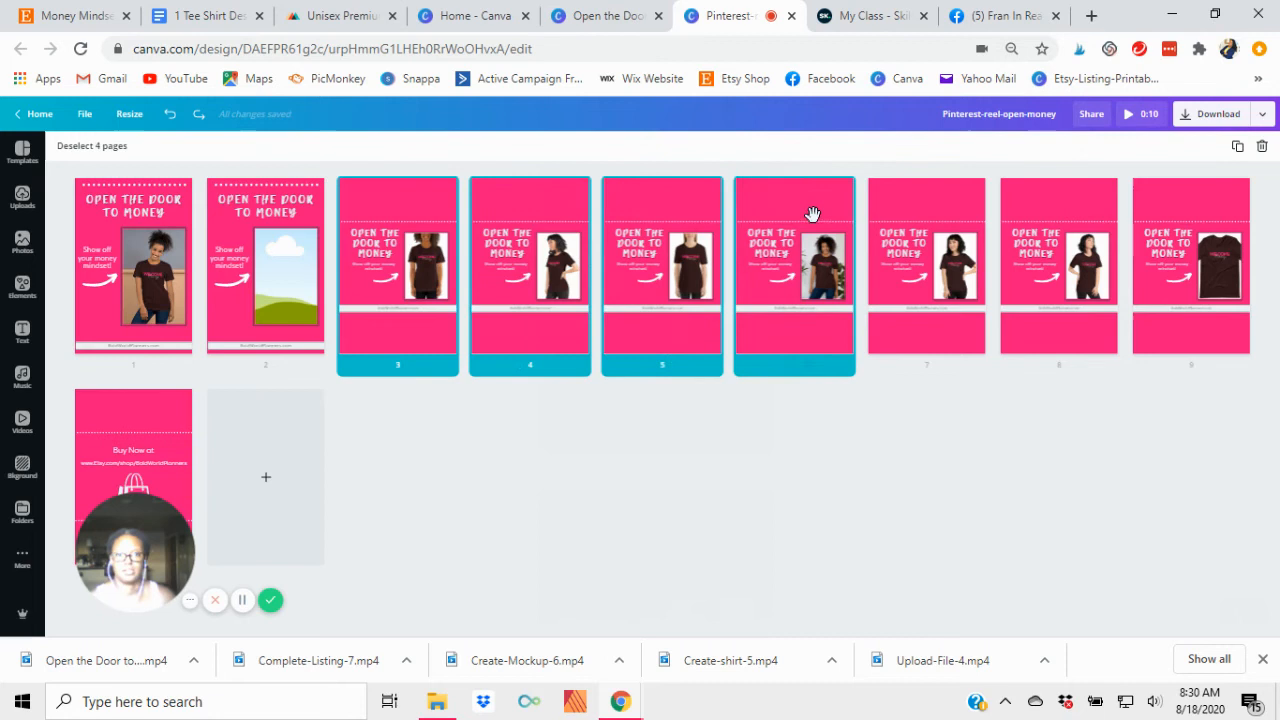
{"action": "left_click", "coordinate": [924, 231], "text": "shift"}
{"action": "left_click", "coordinate": [1071, 213], "text": "shift"}
{"action": "left_click", "coordinate": [1195, 218], "text": "shift"}
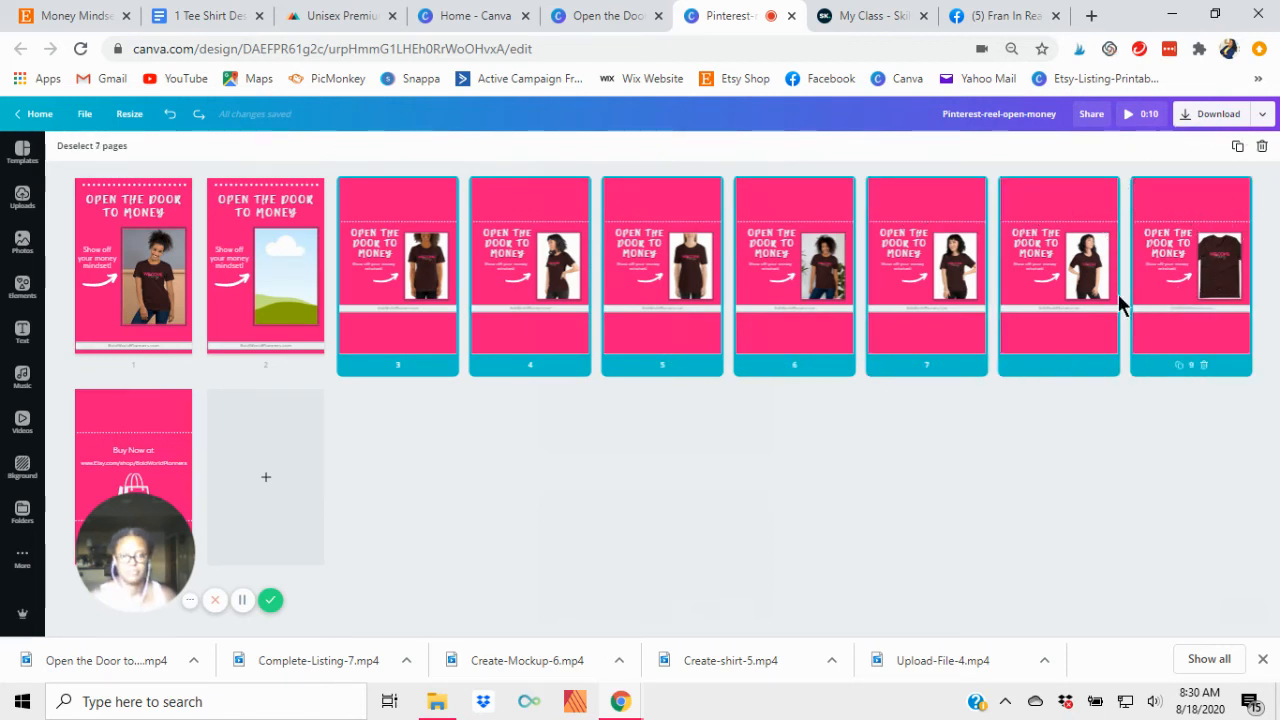
{"action": "left_click", "coordinate": [1262, 146]}
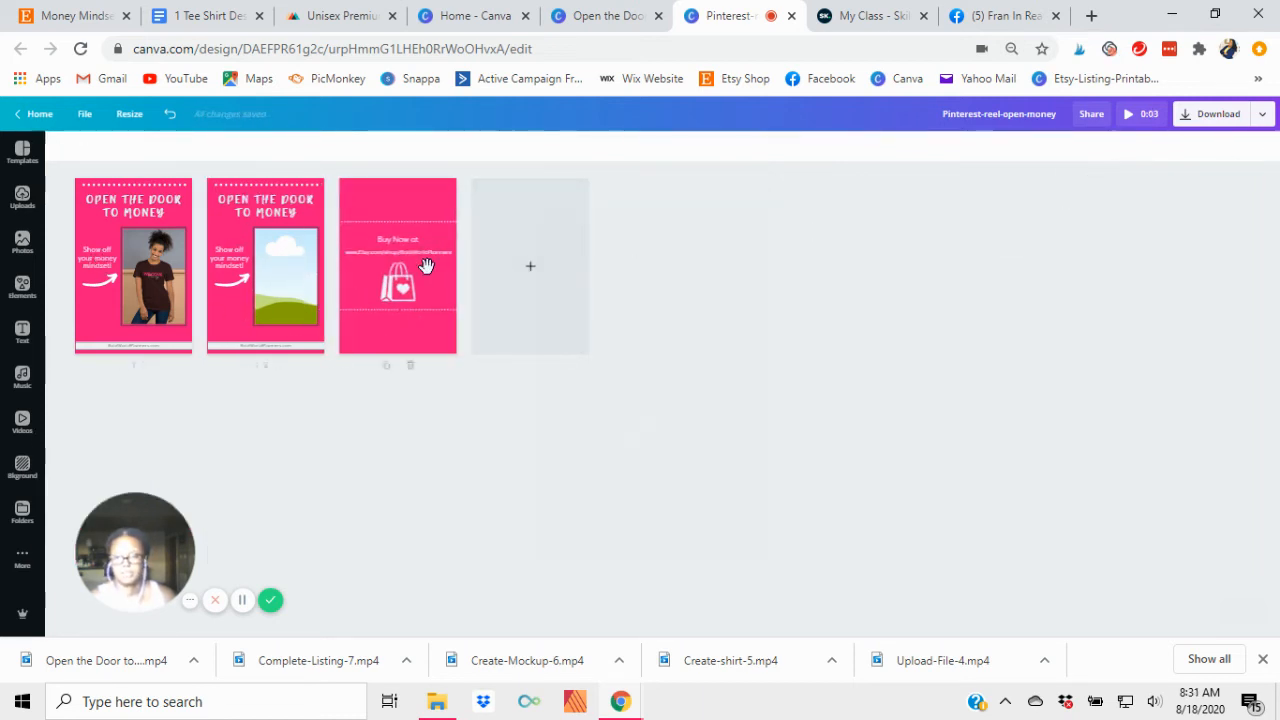
Duplicate the empty-frame page 2 six times to make pages 3 to 8
{"action": "left_click", "coordinate": [238, 279]}
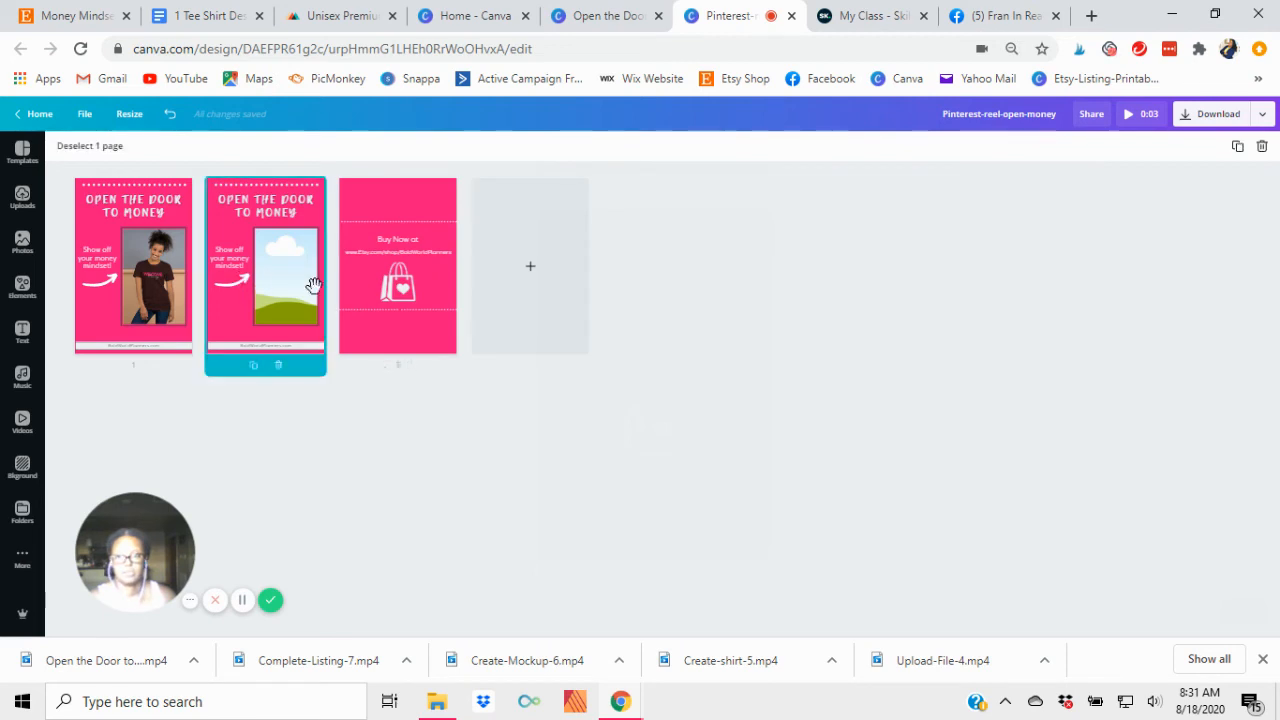
{"action": "double_click", "coordinate": [252, 214]}
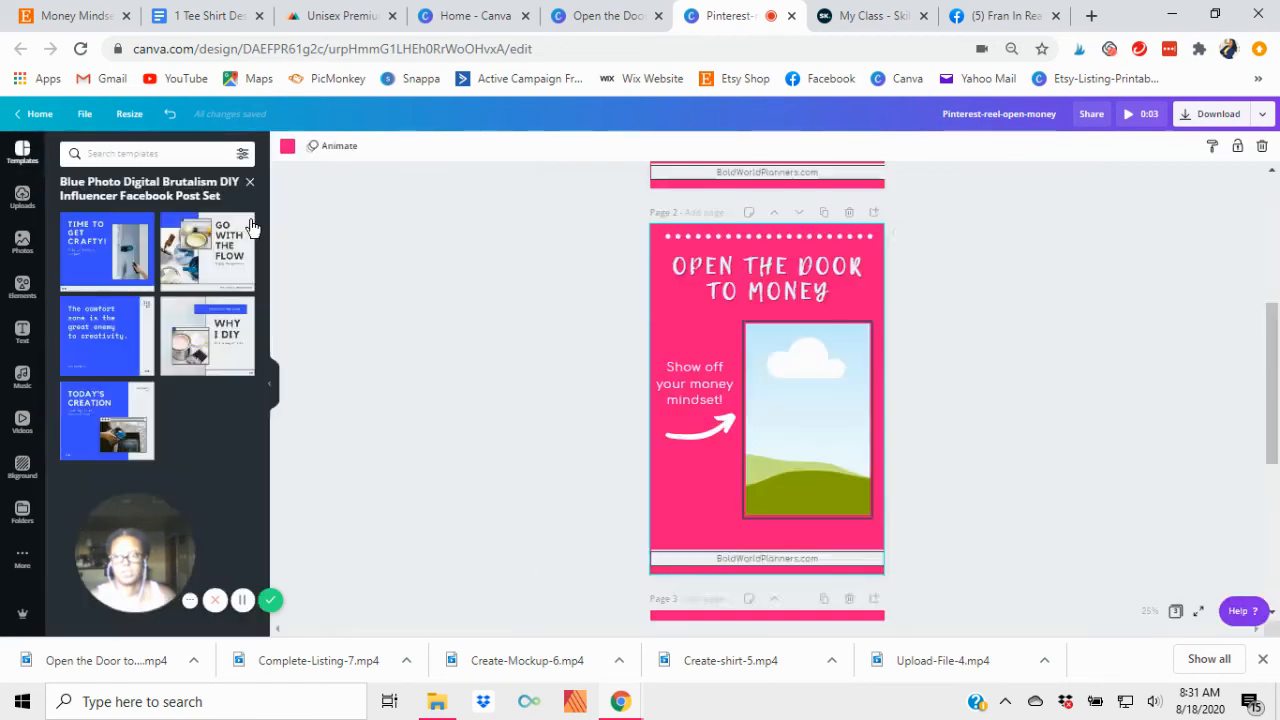
{"action": "left_click", "coordinate": [822, 214]}
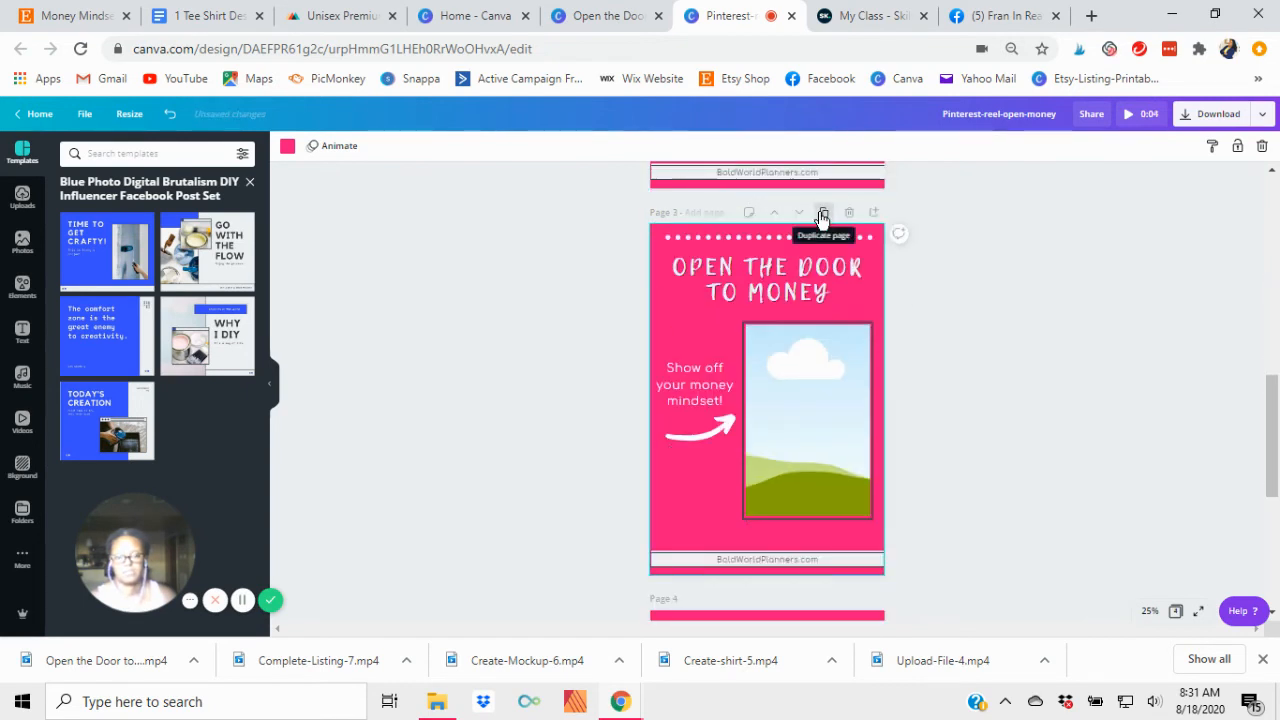
{"action": "left_click", "coordinate": [823, 214]}
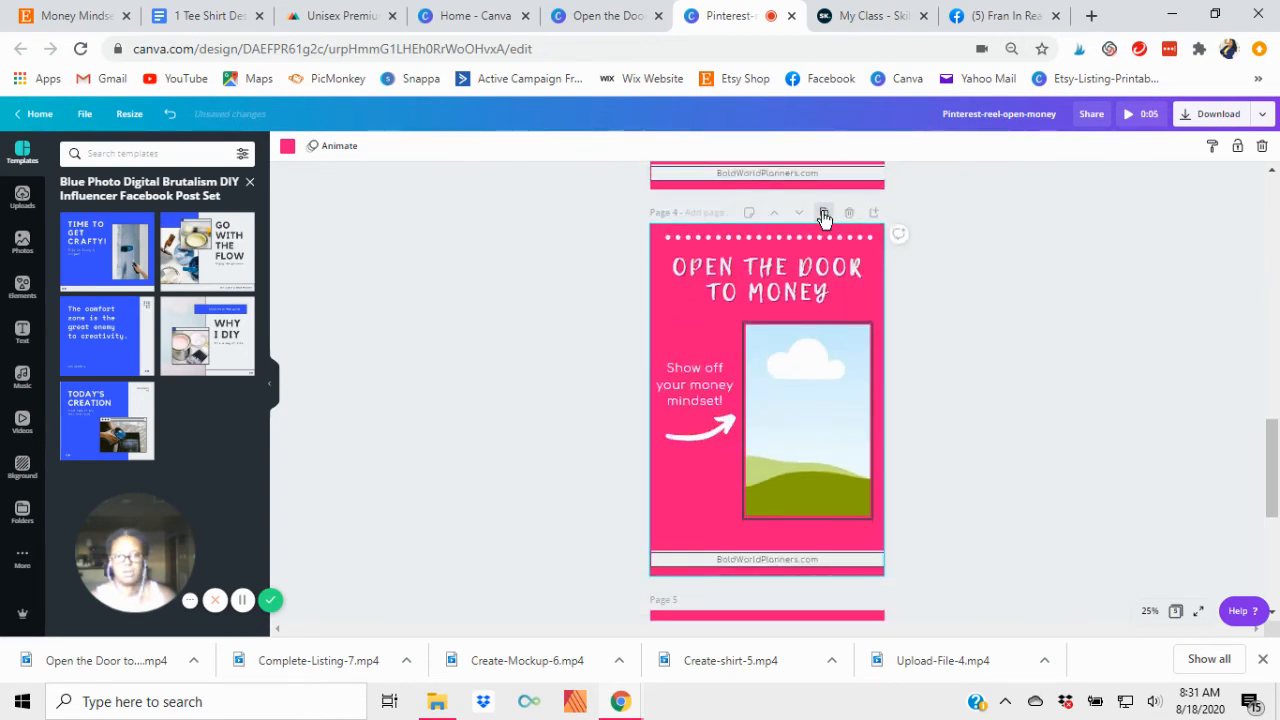
{"action": "left_click", "coordinate": [823, 214]}
{"action": "left_click", "coordinate": [823, 214]}
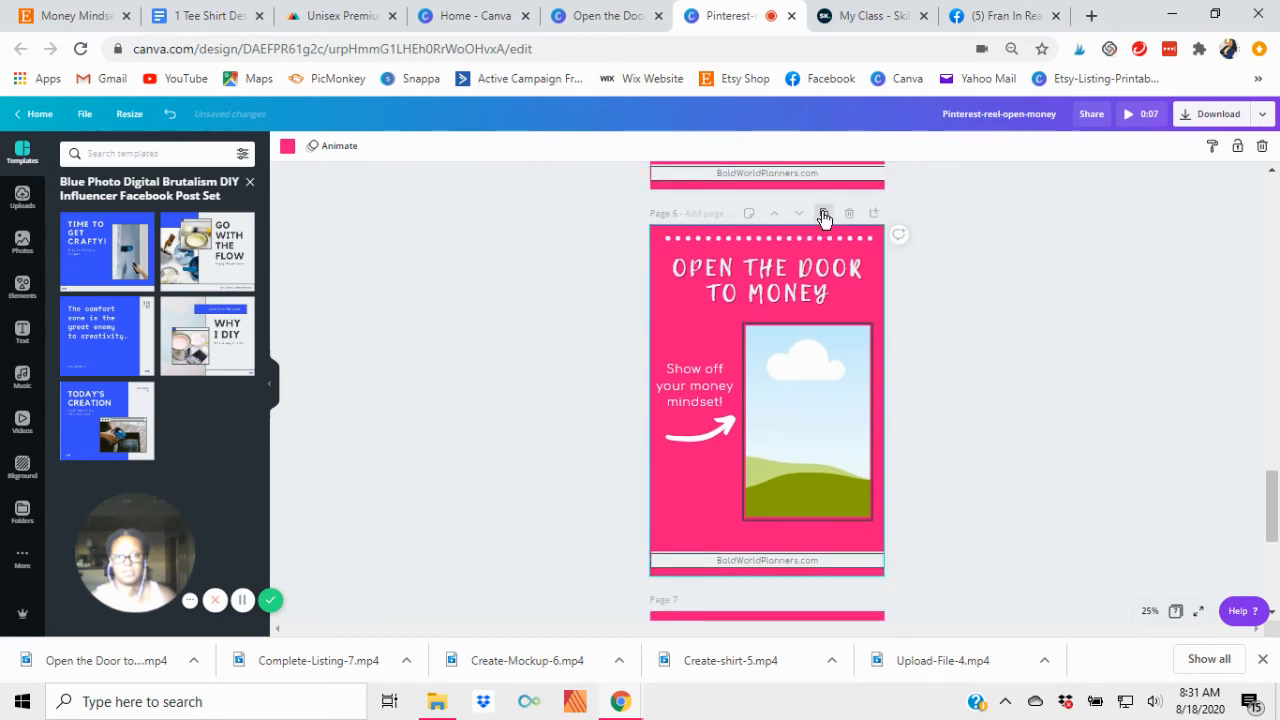
{"action": "left_click", "coordinate": [823, 214]}
{"action": "left_click", "coordinate": [823, 214]}
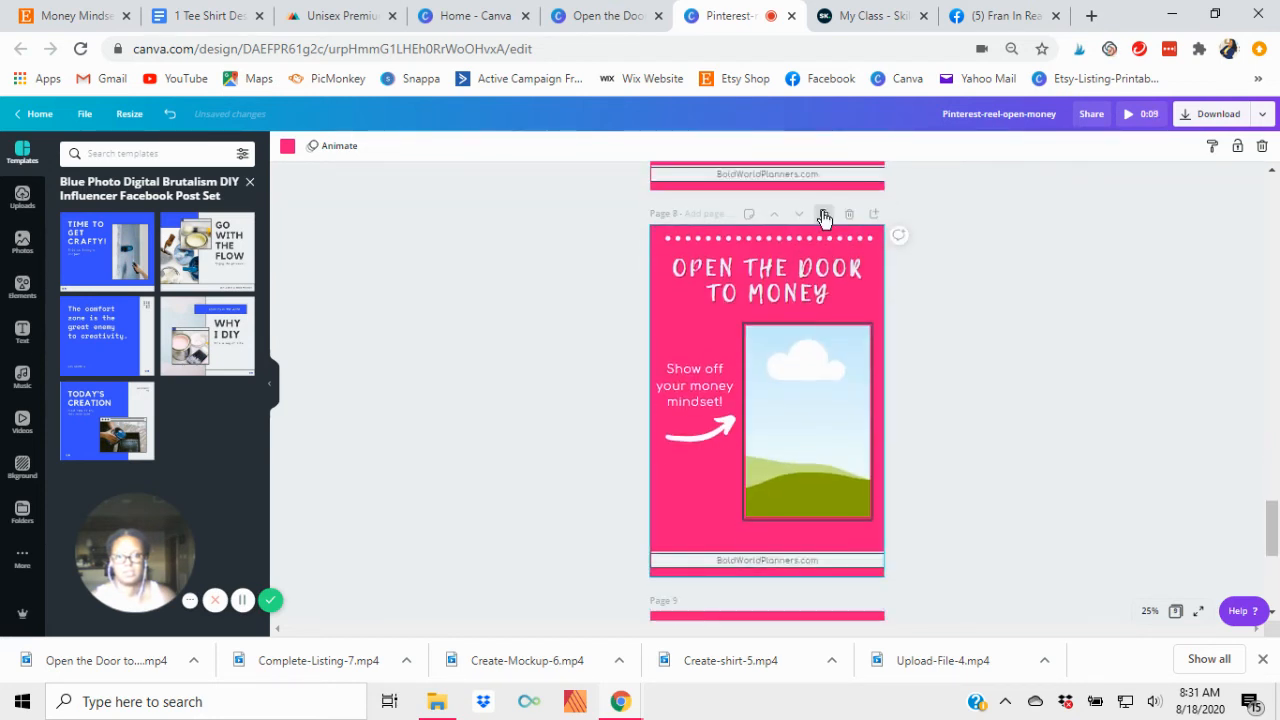
On page 9, move the two upper dotted line segments near the page's top edge and the two lower ones near its bottom edge
{"action": "scroll", "coordinate": [852, 490], "scroll_direction": "down", "scroll_amount": 5}
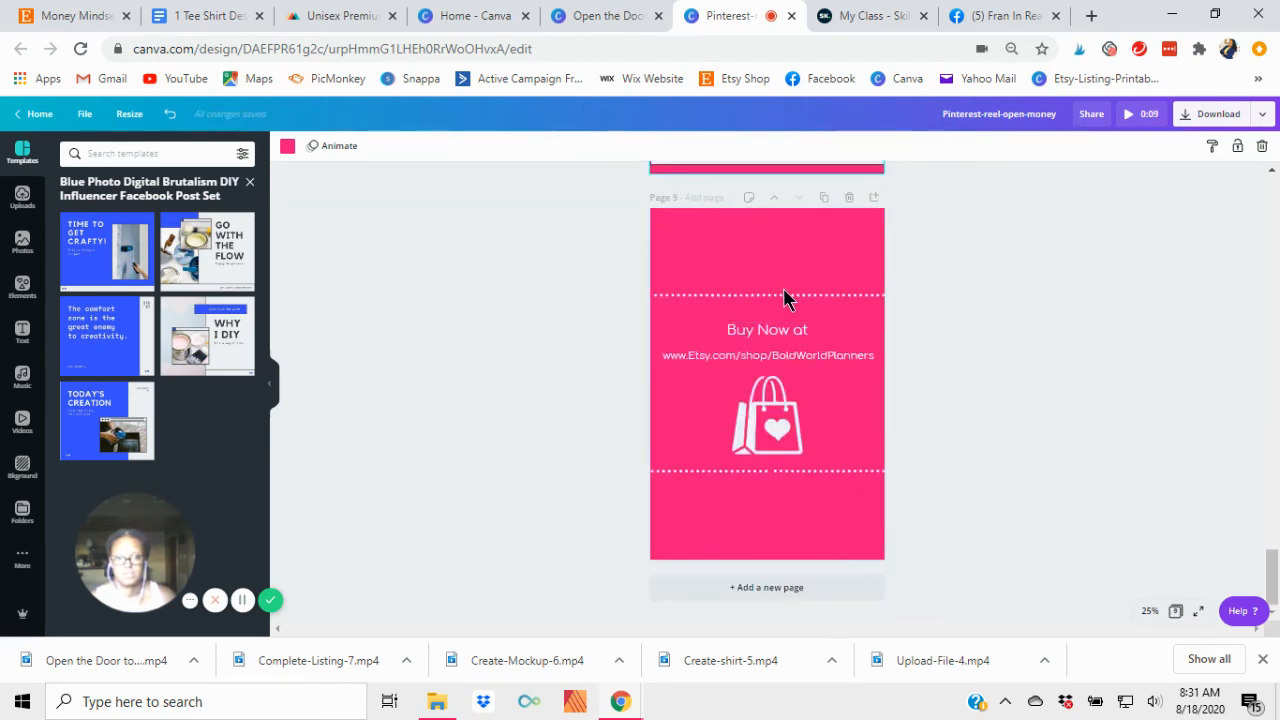
{"action": "left_click", "coordinate": [786, 296]}
{"action": "left_click_drag", "start_coordinate": [786, 303], "coordinate": [794, 226]}
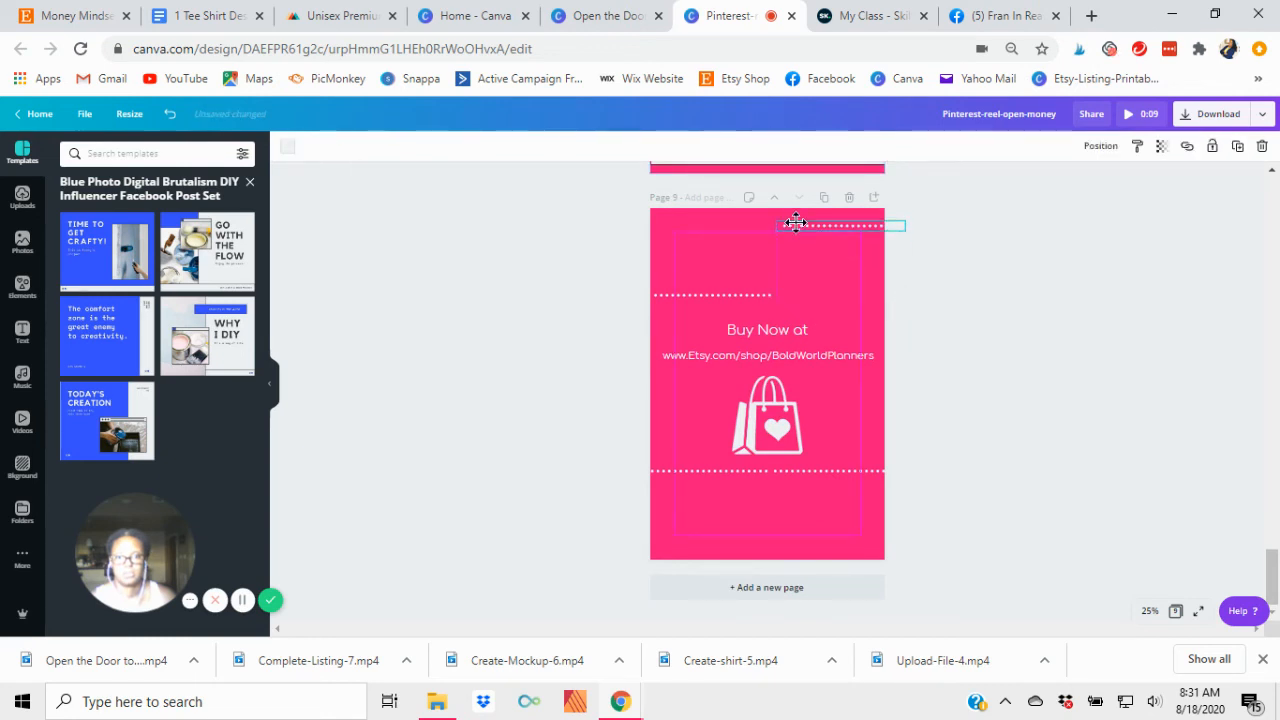
{"action": "left_click_drag", "start_coordinate": [686, 297], "coordinate": [693, 215]}
{"action": "left_click_drag", "start_coordinate": [808, 472], "coordinate": [802, 545]}
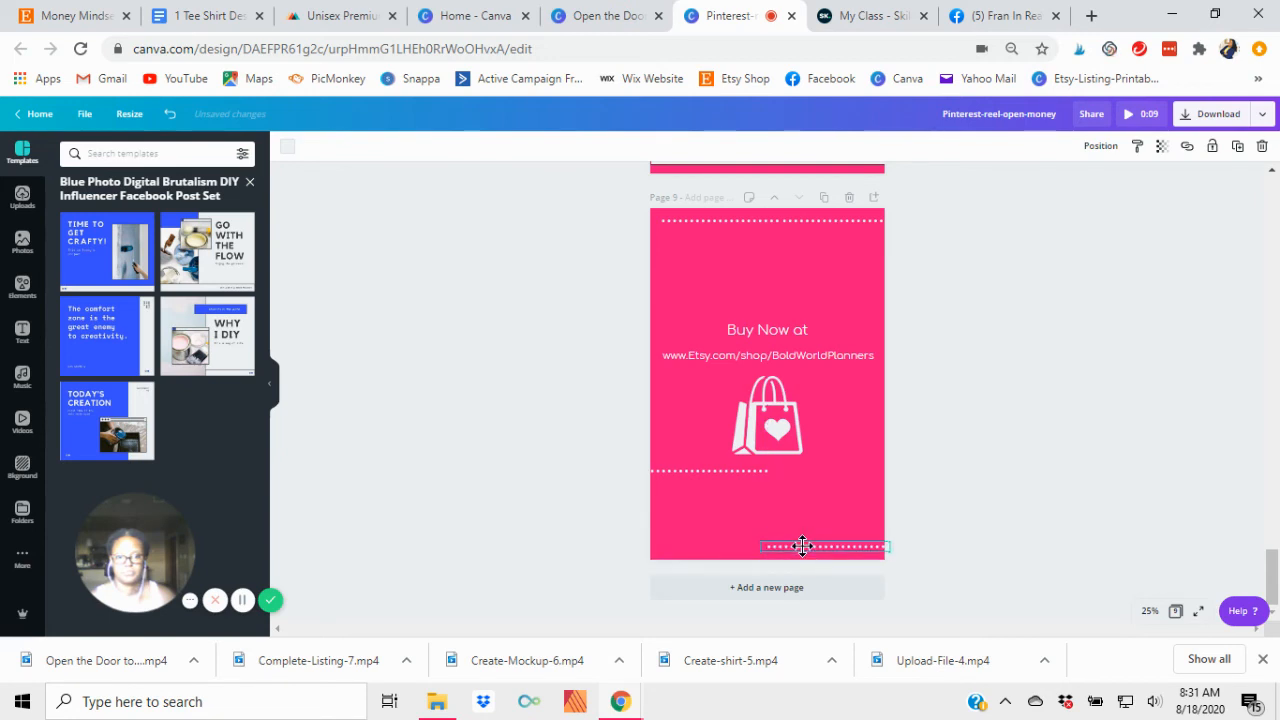
{"action": "left_click_drag", "start_coordinate": [711, 471], "coordinate": [703, 546]}
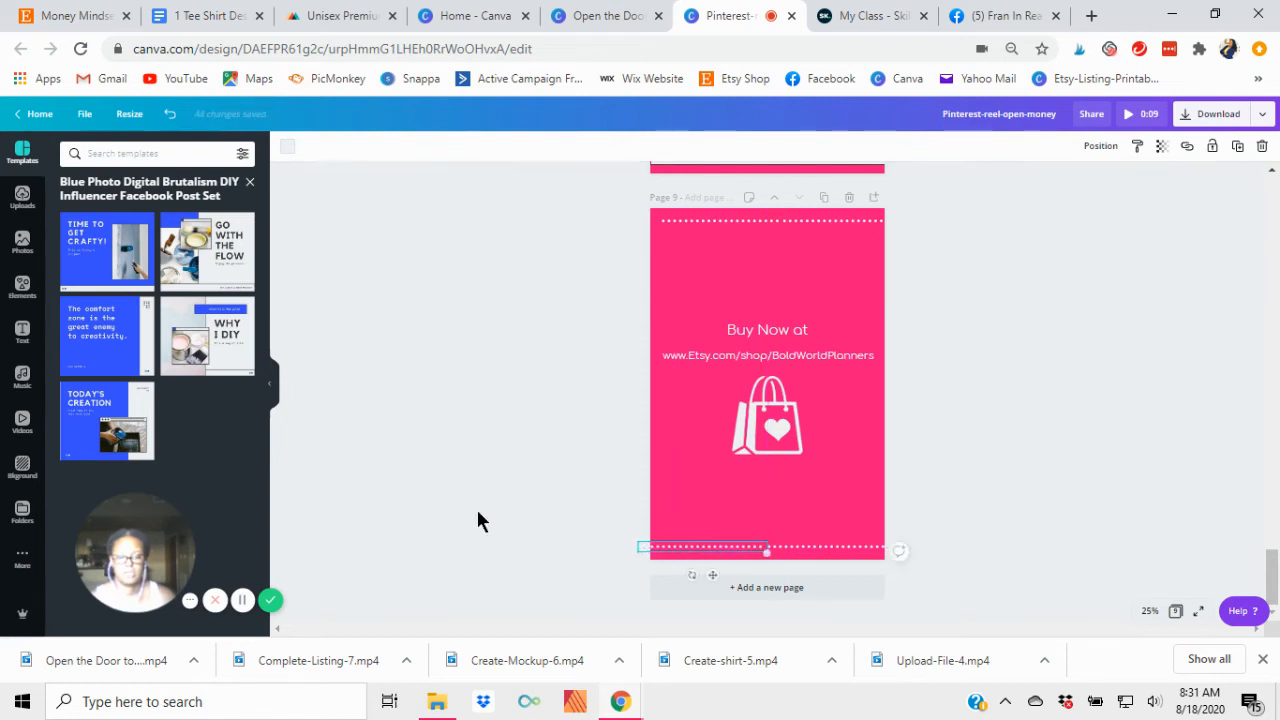
{"action": "left_click", "coordinate": [537, 467]}
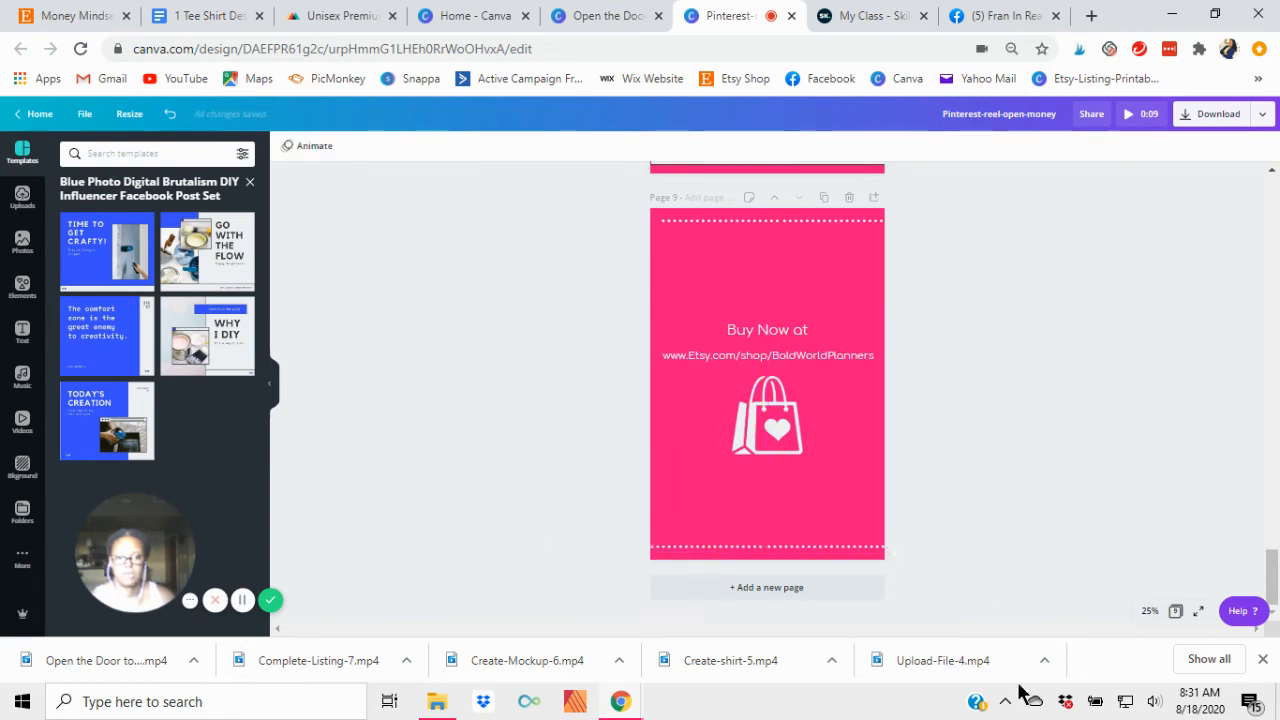
Stretch the left segment of page 9's lower dotted line slightly rightward to close the gap, and dismiss the news notification
{"action": "left_click", "coordinate": [766, 549]}
{"action": "left_click_drag", "start_coordinate": [770, 555], "coordinate": [776, 555]}
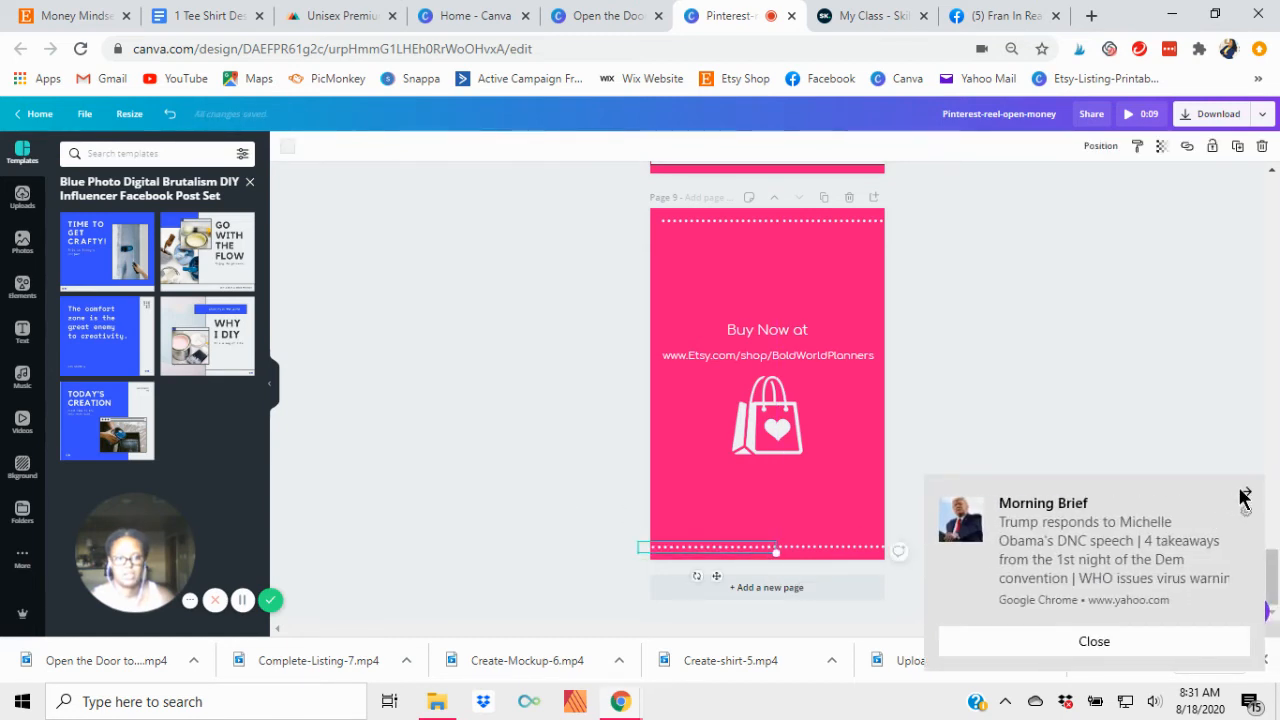
{"action": "left_click", "coordinate": [1244, 496]}
{"action": "left_click", "coordinate": [527, 478]}
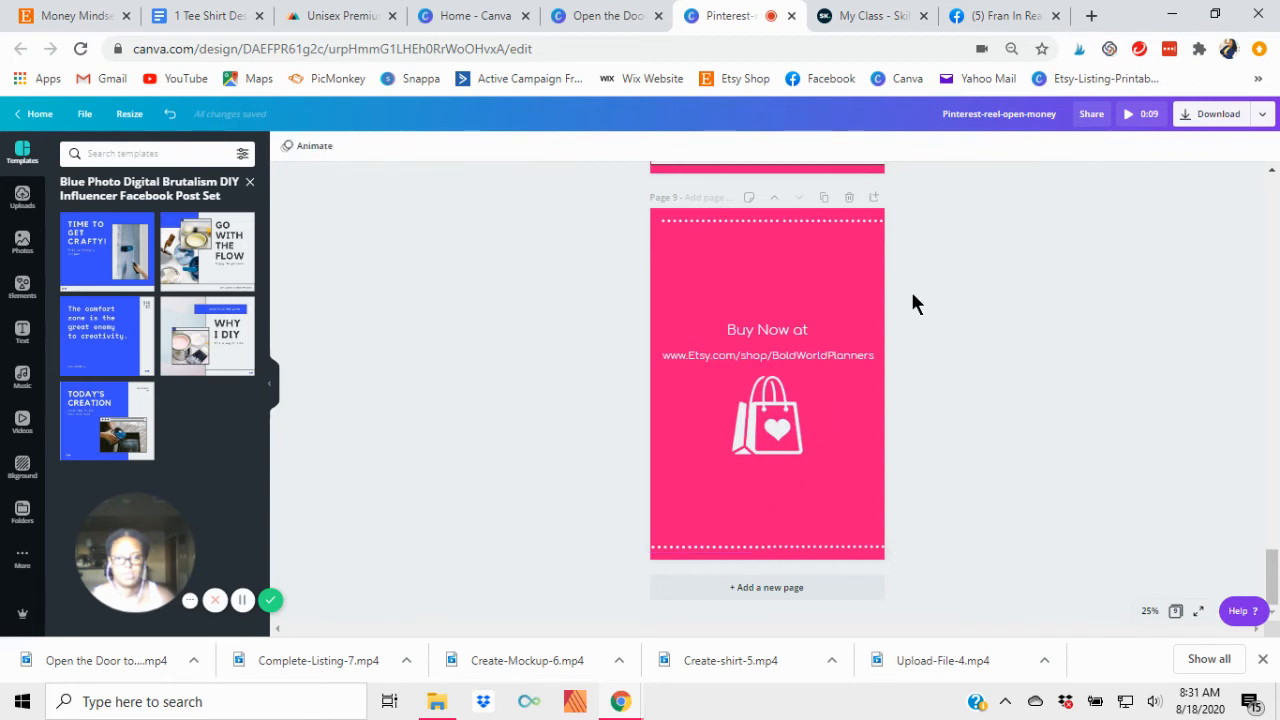
Try font sizes 72 and 88 on the "Buy Now at" text on page 9
{"action": "left_click", "coordinate": [773, 340]}
{"action": "left_click", "coordinate": [396, 146]}
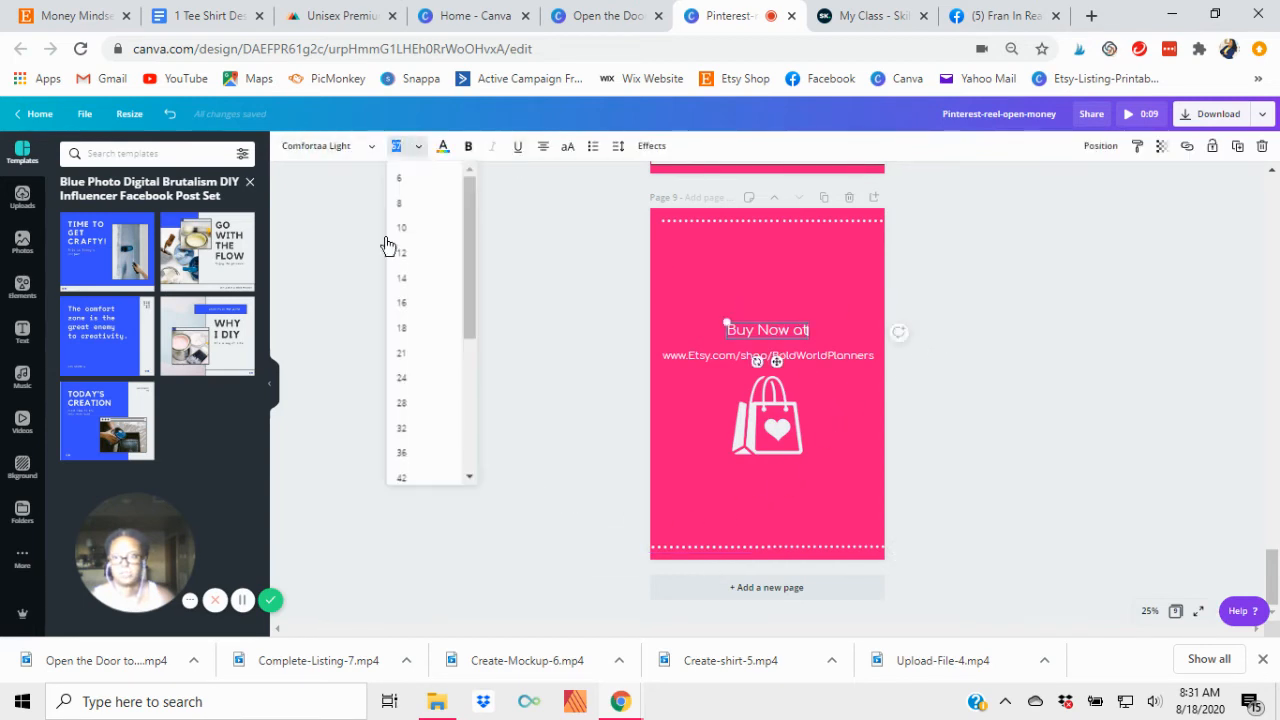
{"action": "scroll", "coordinate": [435, 420], "scroll_direction": "down", "scroll_amount": 5}
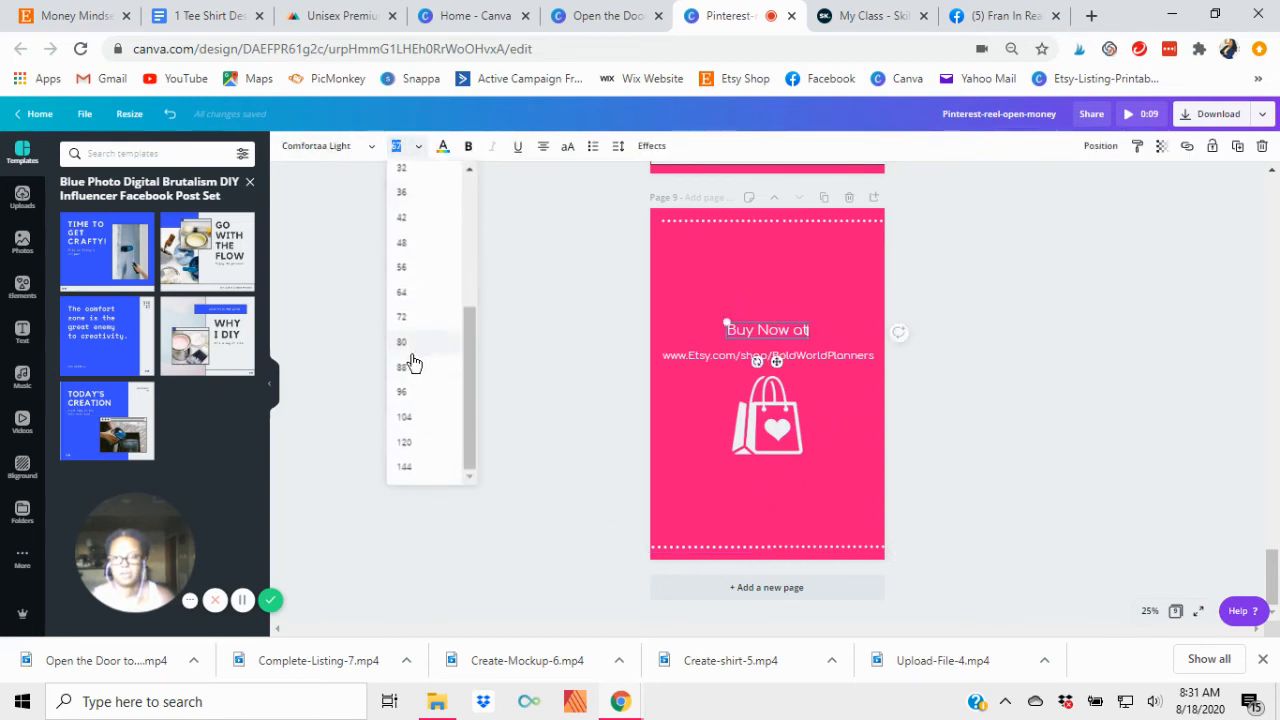
{"action": "left_click", "coordinate": [415, 330]}
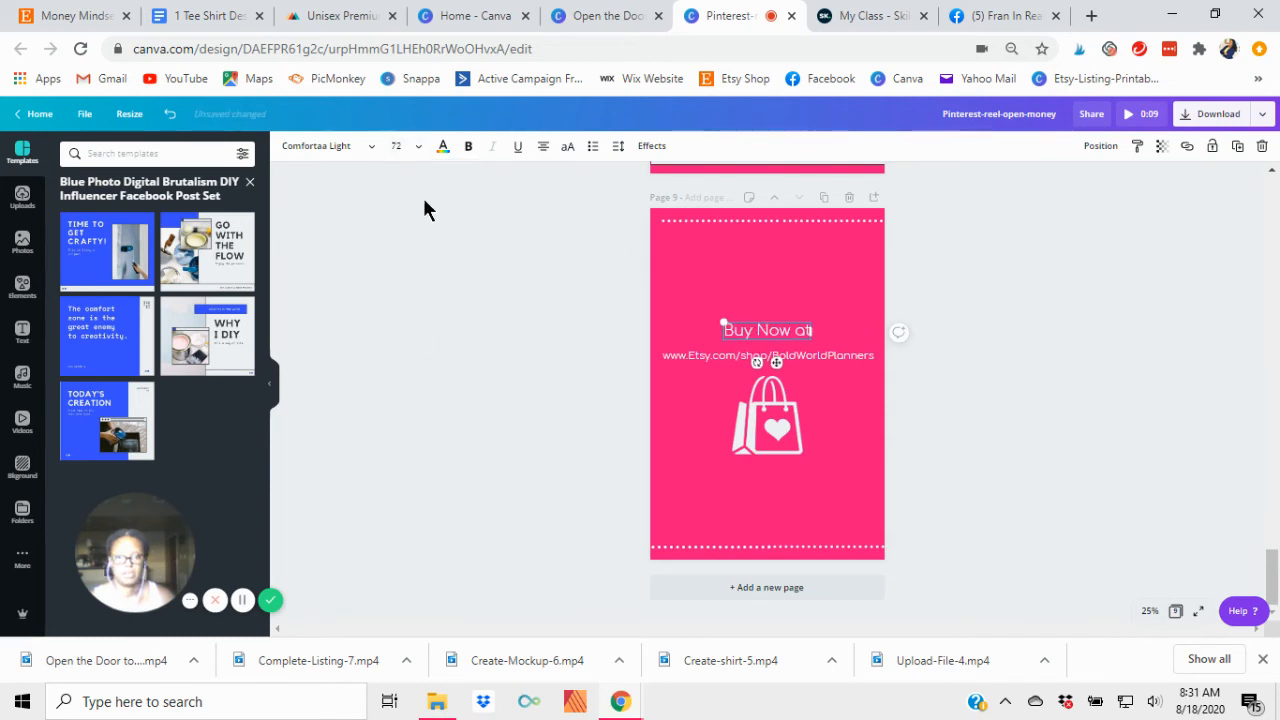
{"action": "left_click", "coordinate": [414, 150]}
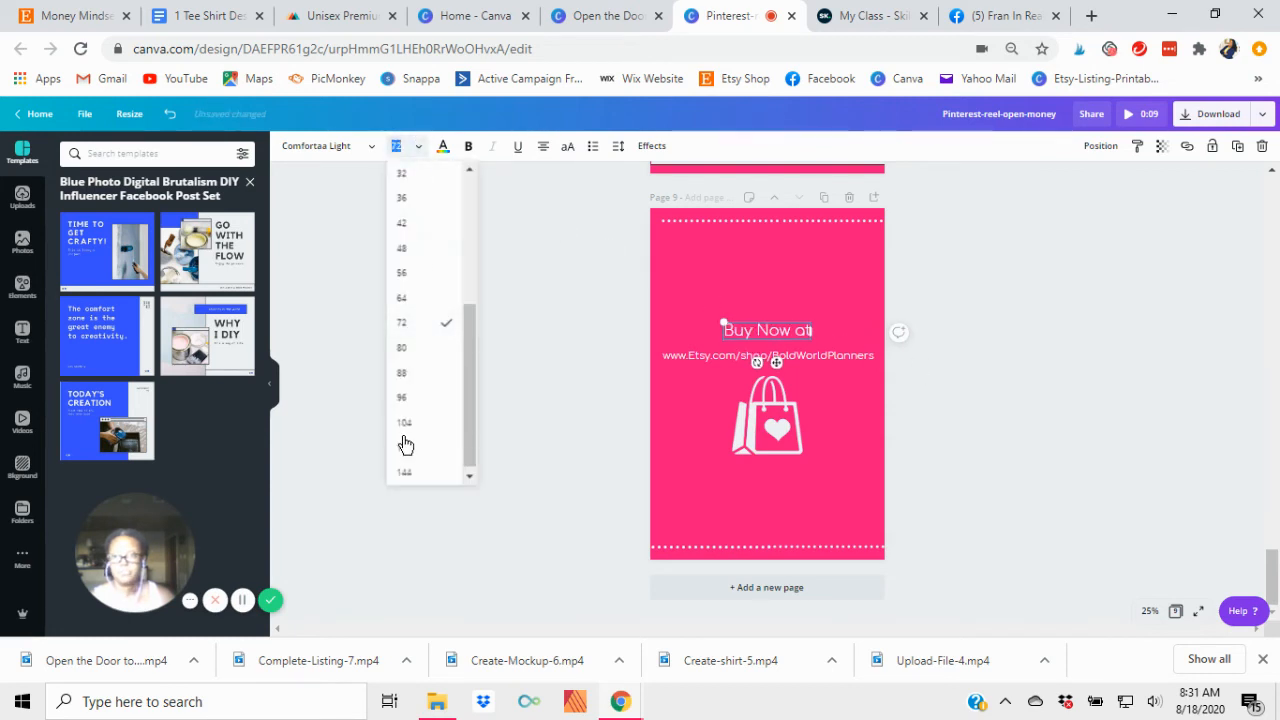
{"action": "left_click", "coordinate": [409, 375]}
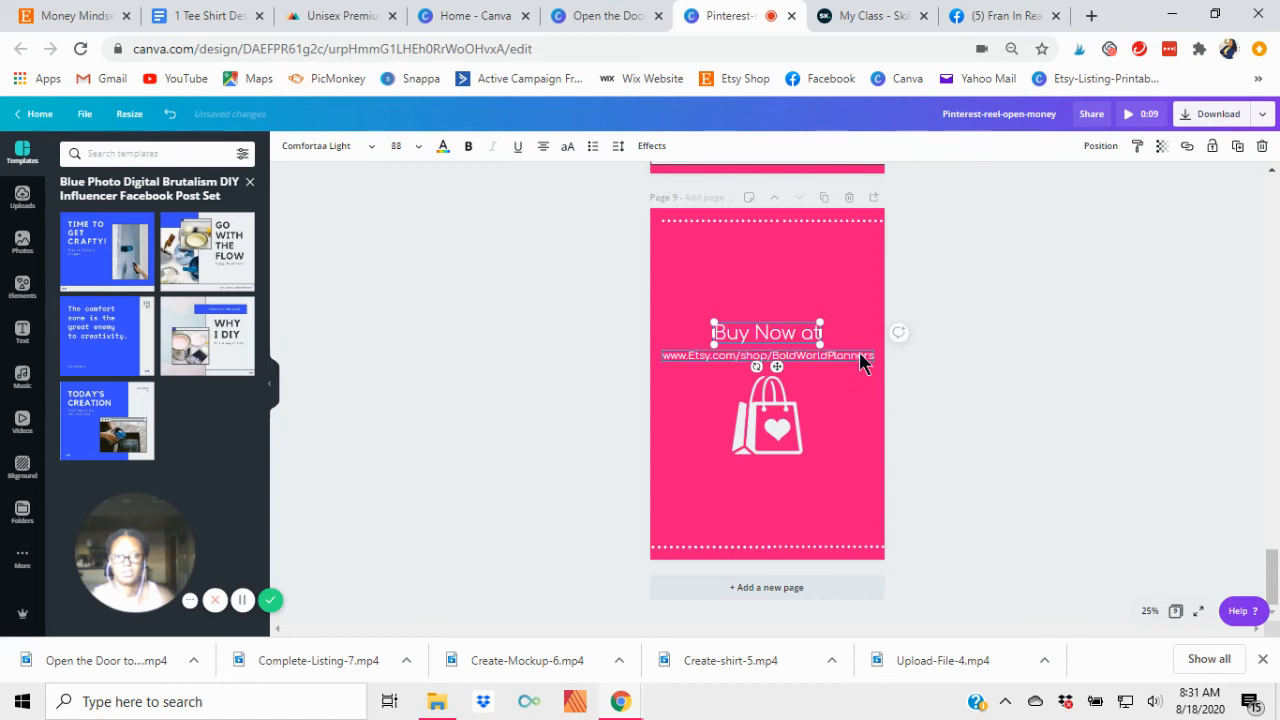
Move the shopping bag graphic on page 9 lower beneath the shop URL and set the "Buy Now at" text to font size 80
{"action": "left_click_drag", "start_coordinate": [768, 432], "coordinate": [764, 480]}
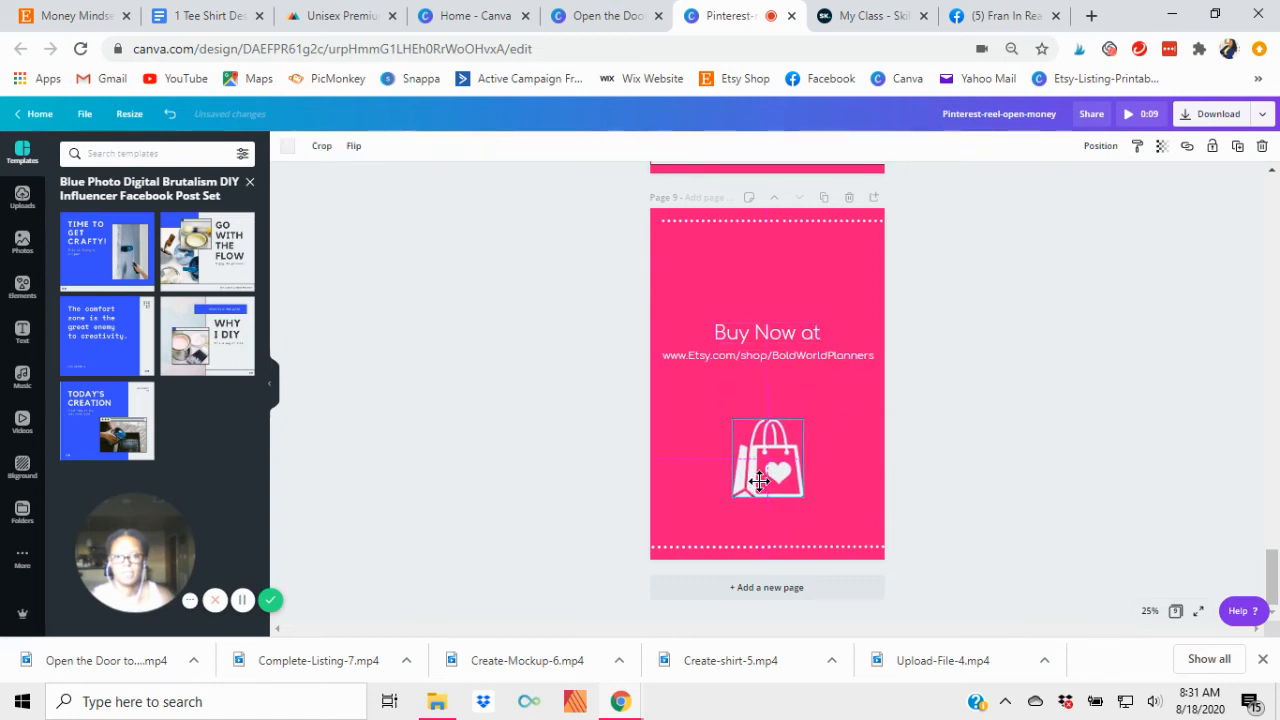
{"action": "left_click", "coordinate": [810, 340]}
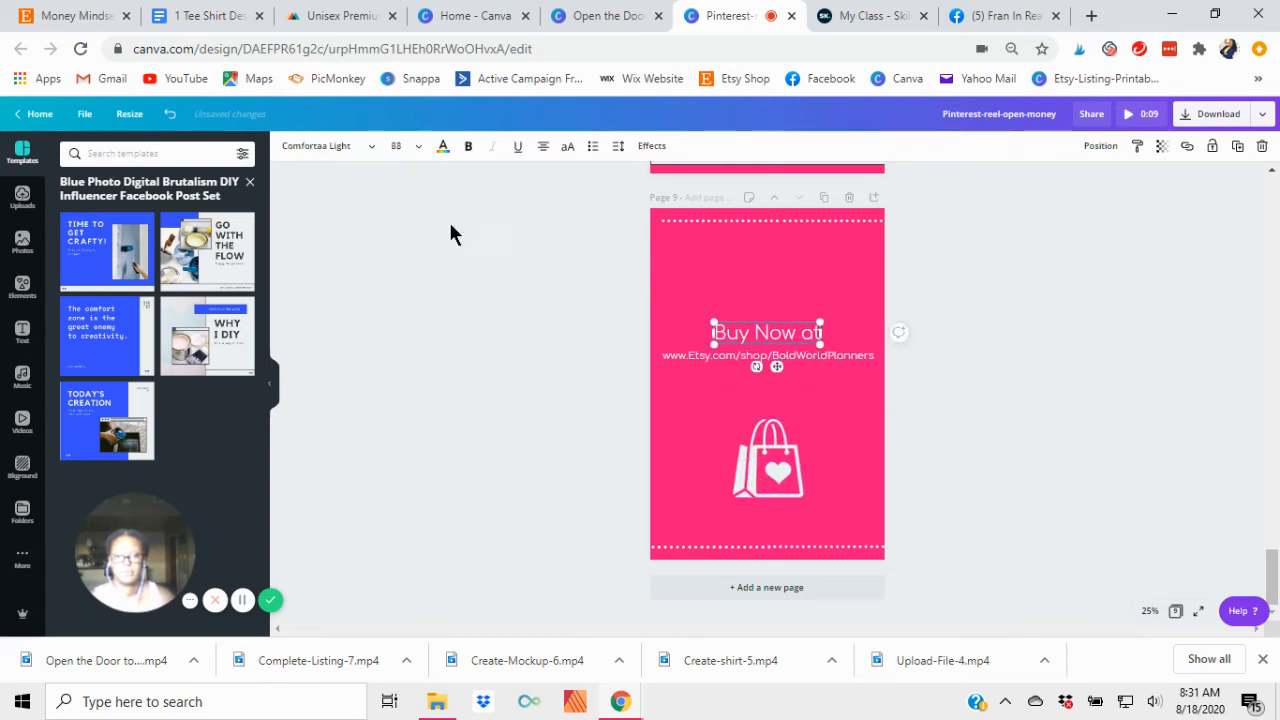
{"action": "left_click", "coordinate": [400, 146]}
{"action": "left_click", "coordinate": [405, 345]}
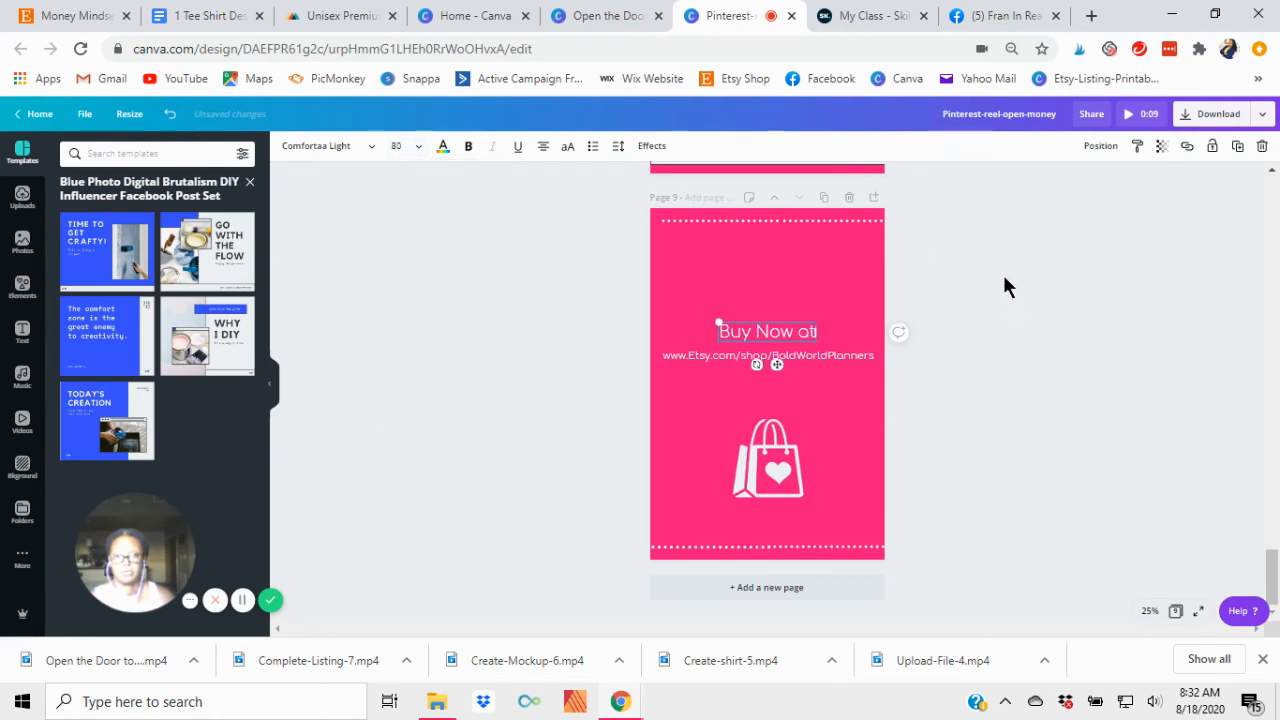
{"action": "left_click", "coordinate": [1010, 292]}
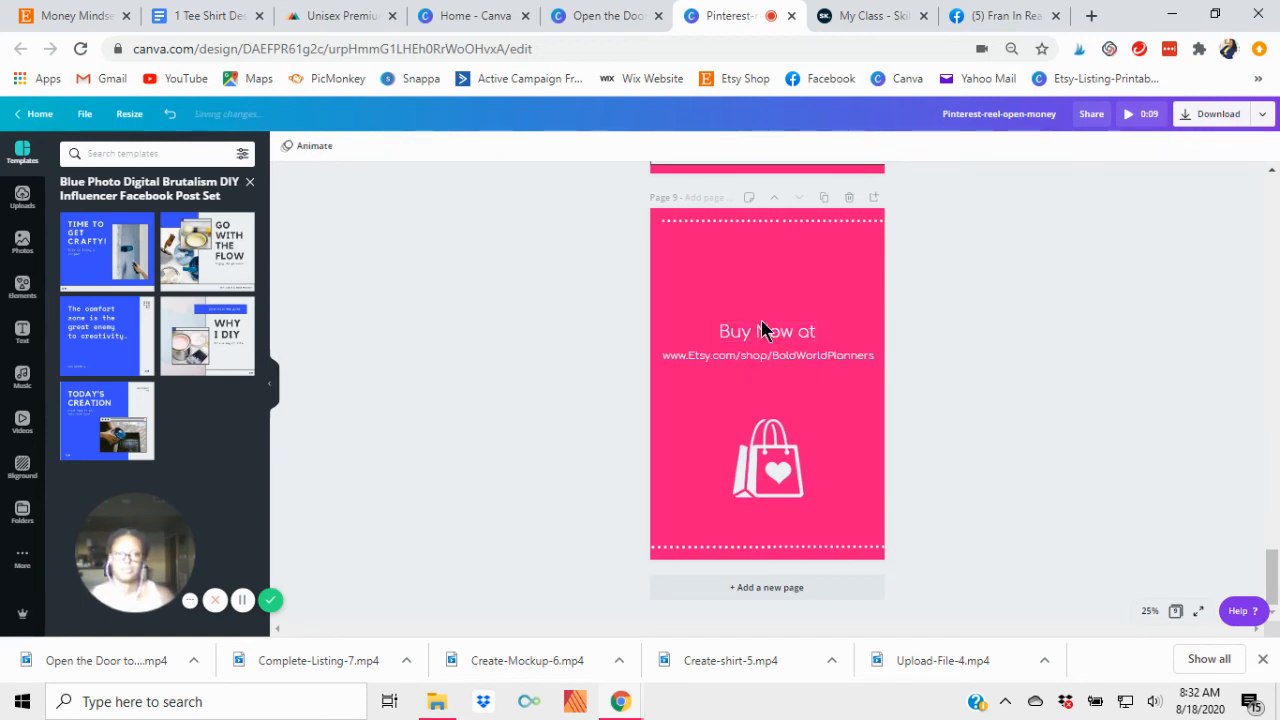
{"action": "left_click", "coordinate": [763, 457]}
{"action": "left_click", "coordinate": [1106, 363]}
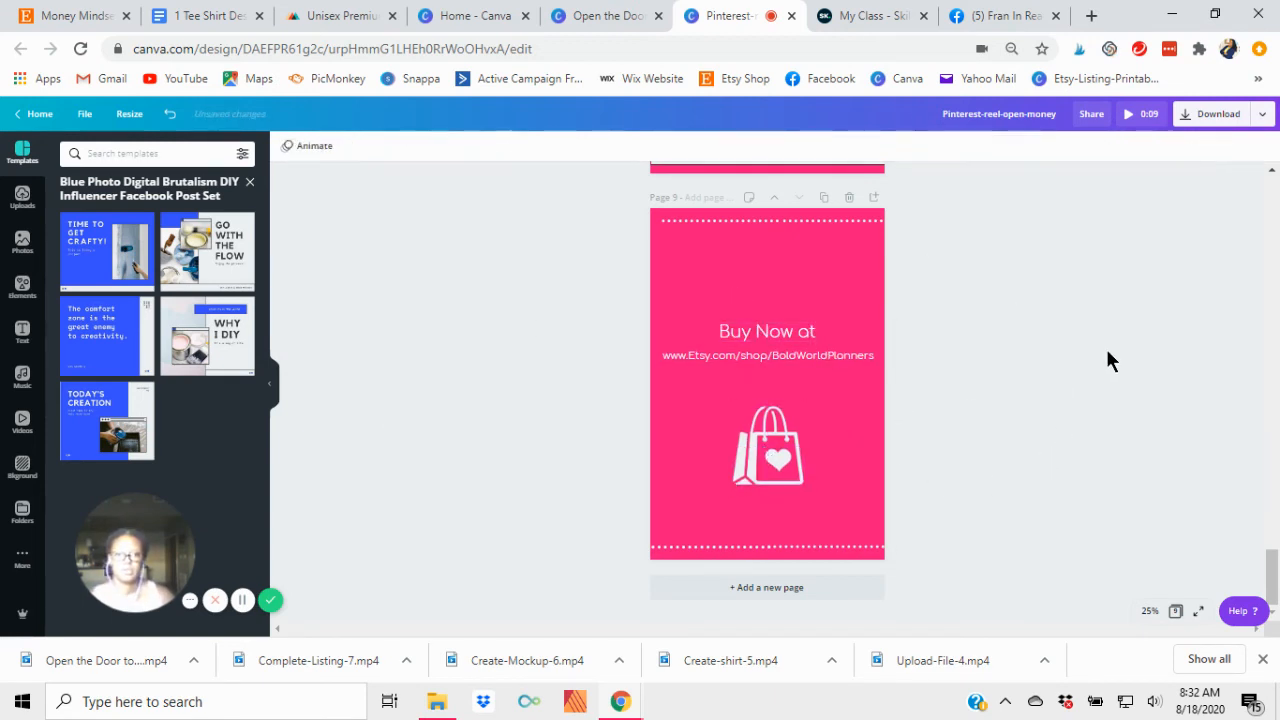
{"action": "scroll", "coordinate": [1108, 360], "scroll_direction": "up", "scroll_amount": 6}
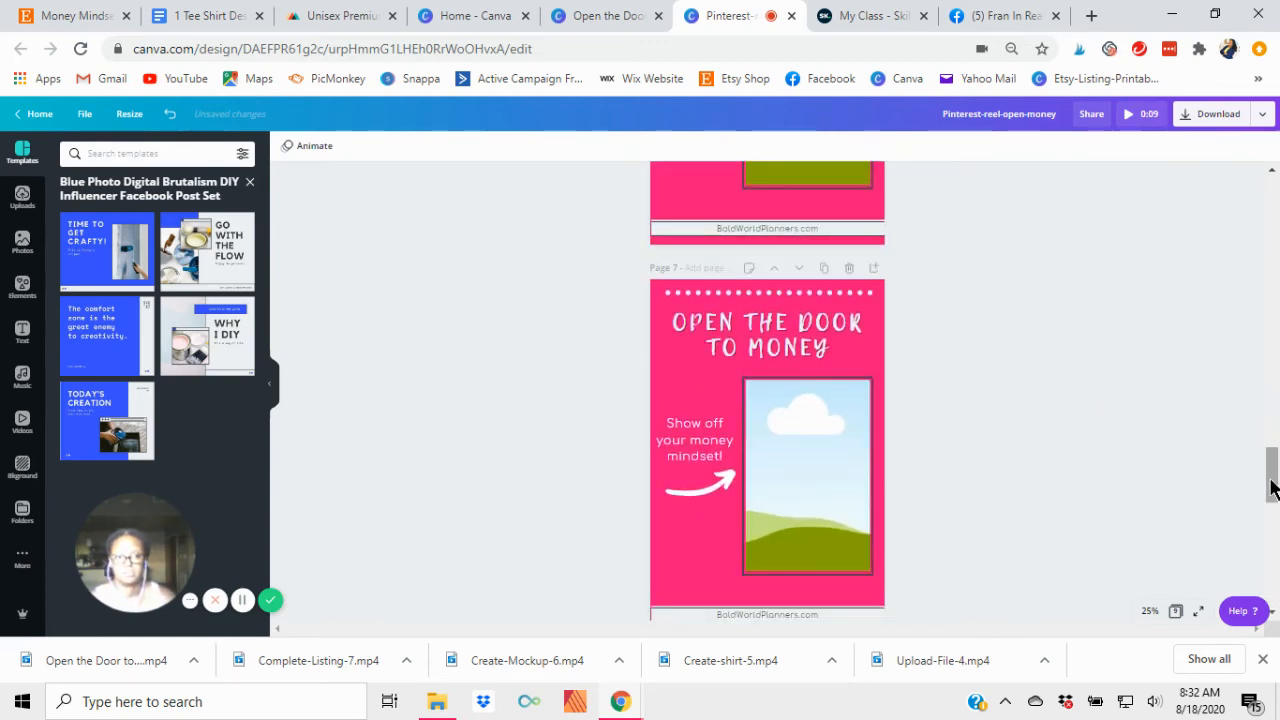
Check pages 1 to 4 of the reel for leftover one-second video elements beneath the arrows
{"action": "left_click_drag", "start_coordinate": [1272, 488], "coordinate": [1094, 214]}
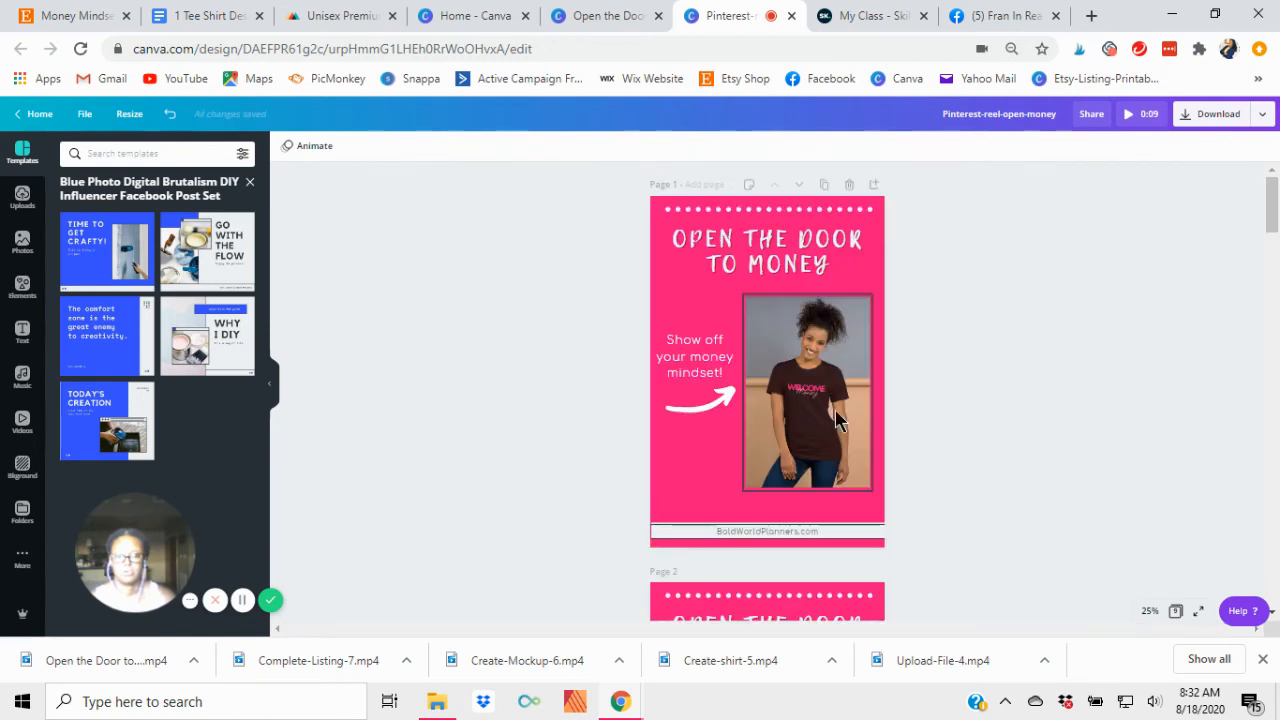
{"action": "scroll", "coordinate": [995, 470], "scroll_direction": "down", "scroll_amount": 7}
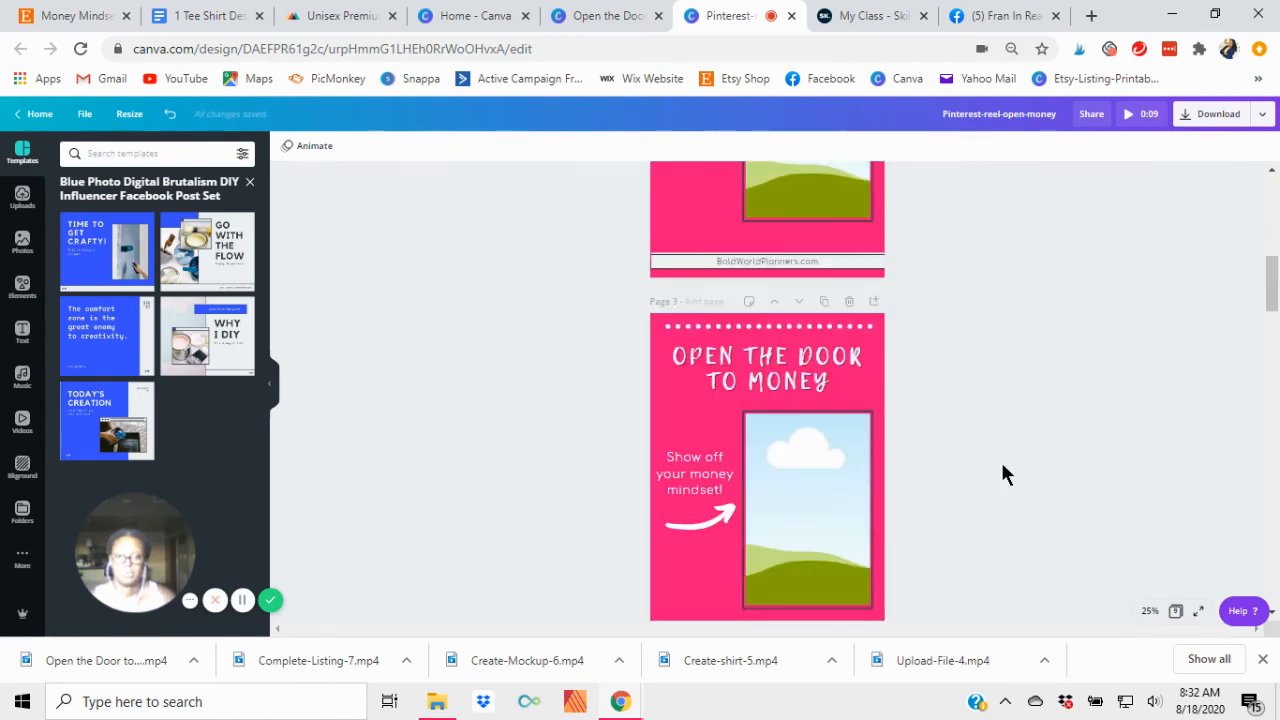
{"action": "scroll", "coordinate": [1065, 400], "scroll_direction": "up", "scroll_amount": 2}
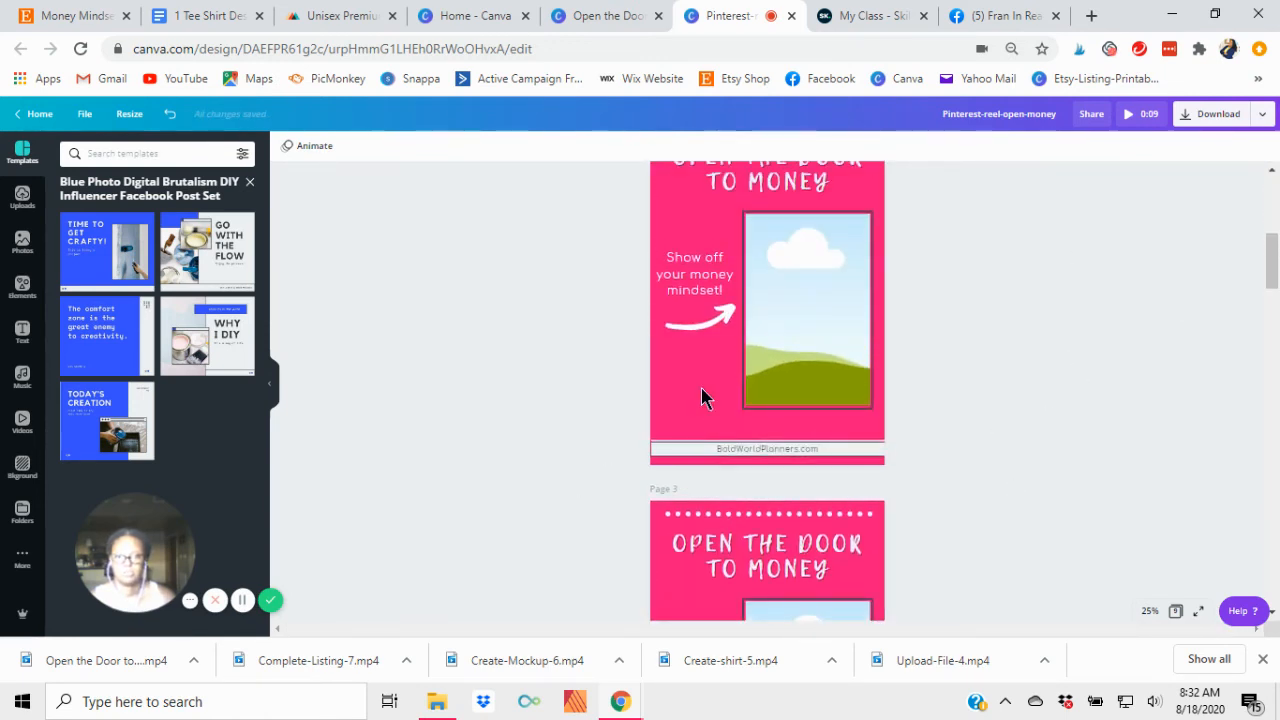
{"action": "scroll", "coordinate": [536, 468], "scroll_direction": "up", "scroll_amount": 2}
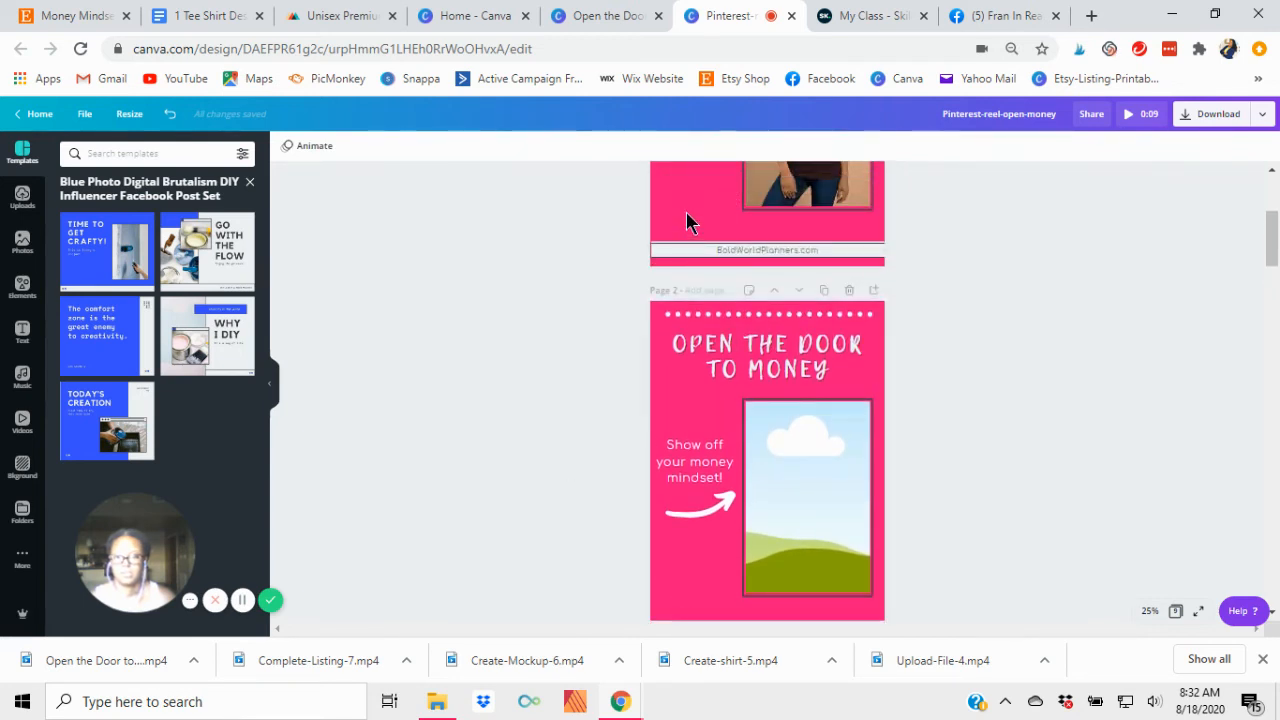
{"action": "scroll", "coordinate": [686, 222], "scroll_direction": "up", "scroll_amount": 3}
{"action": "left_click", "coordinate": [687, 504]}
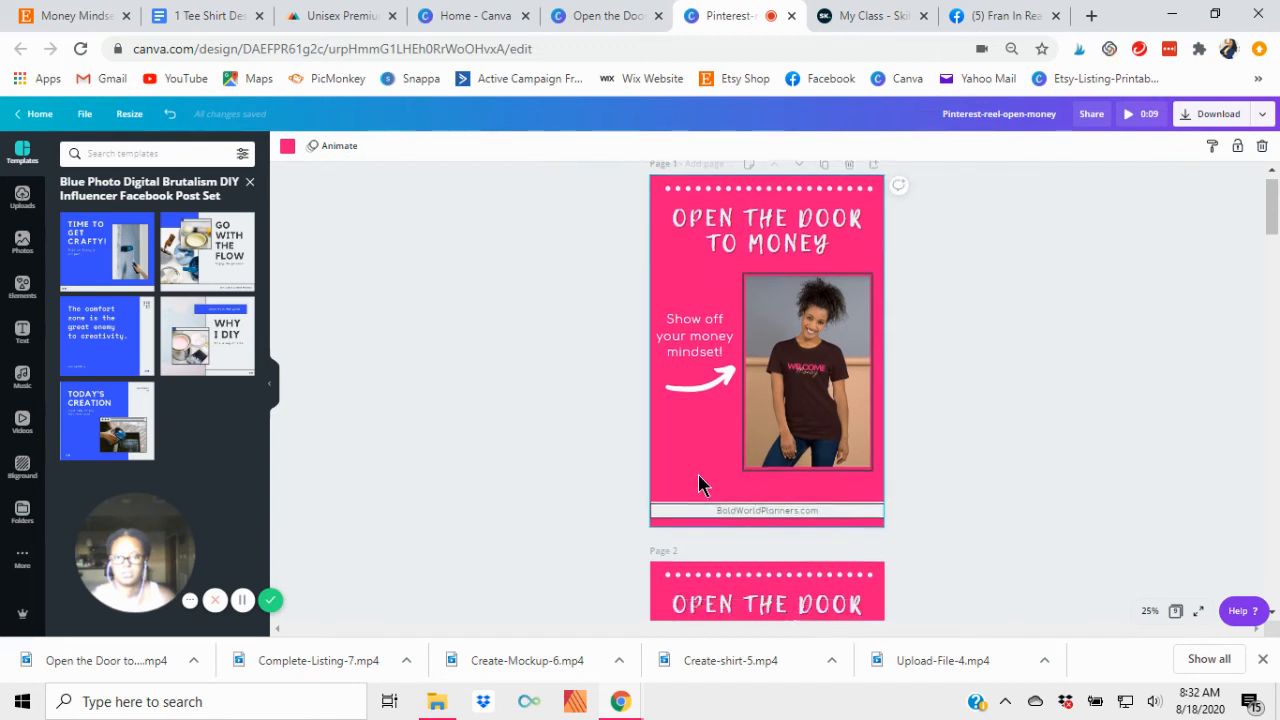
{"action": "scroll", "coordinate": [699, 477], "scroll_direction": "down", "scroll_amount": 3}
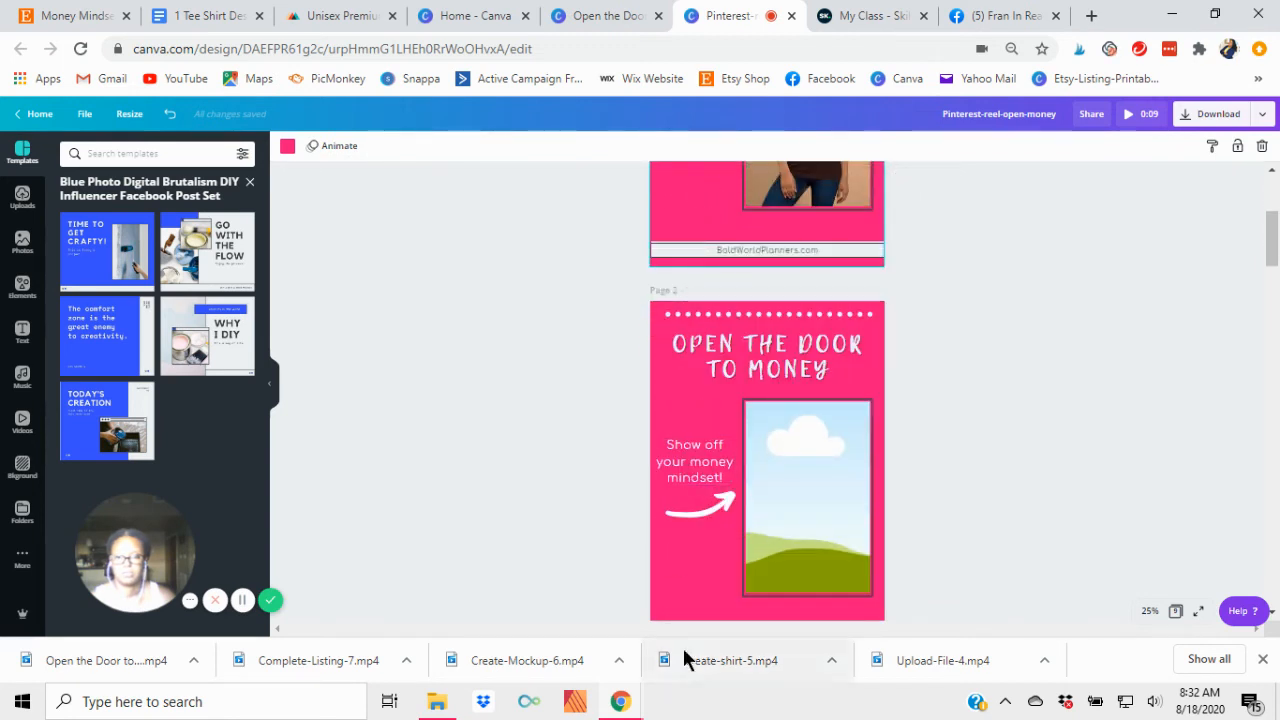
{"action": "left_click", "coordinate": [680, 545]}
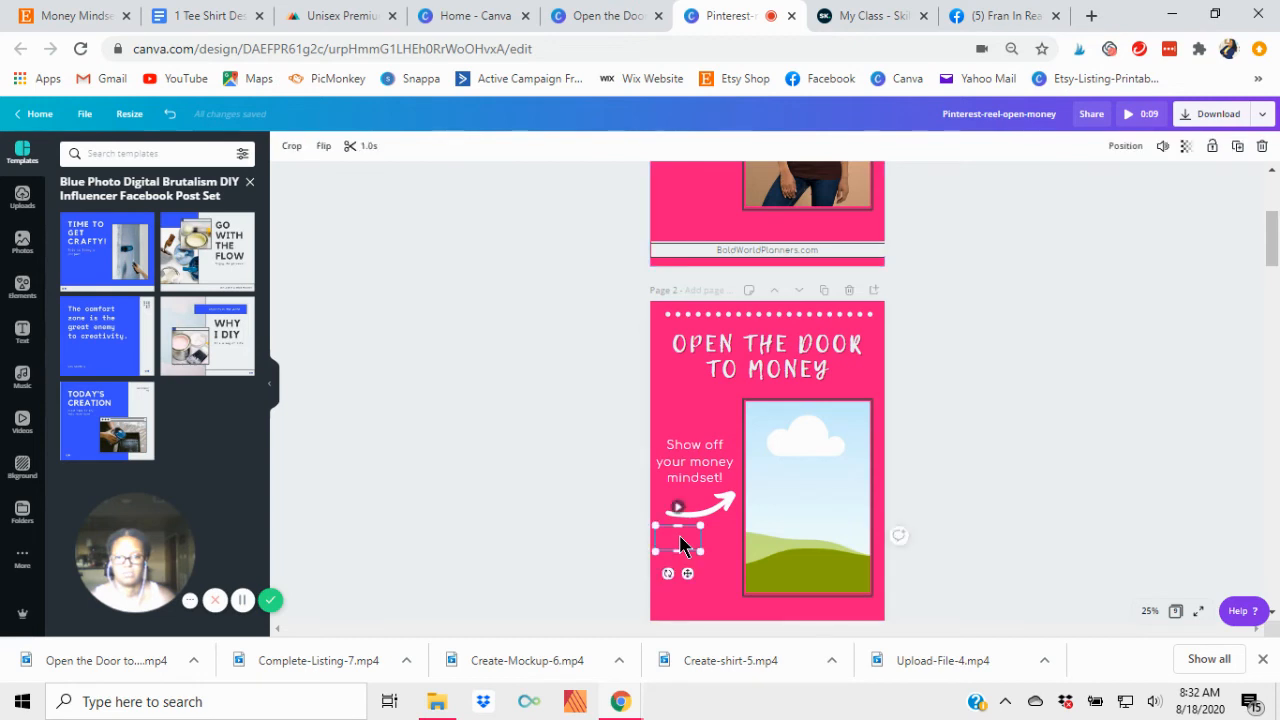
{"action": "scroll", "coordinate": [714, 263], "scroll_direction": "up", "scroll_amount": 2}
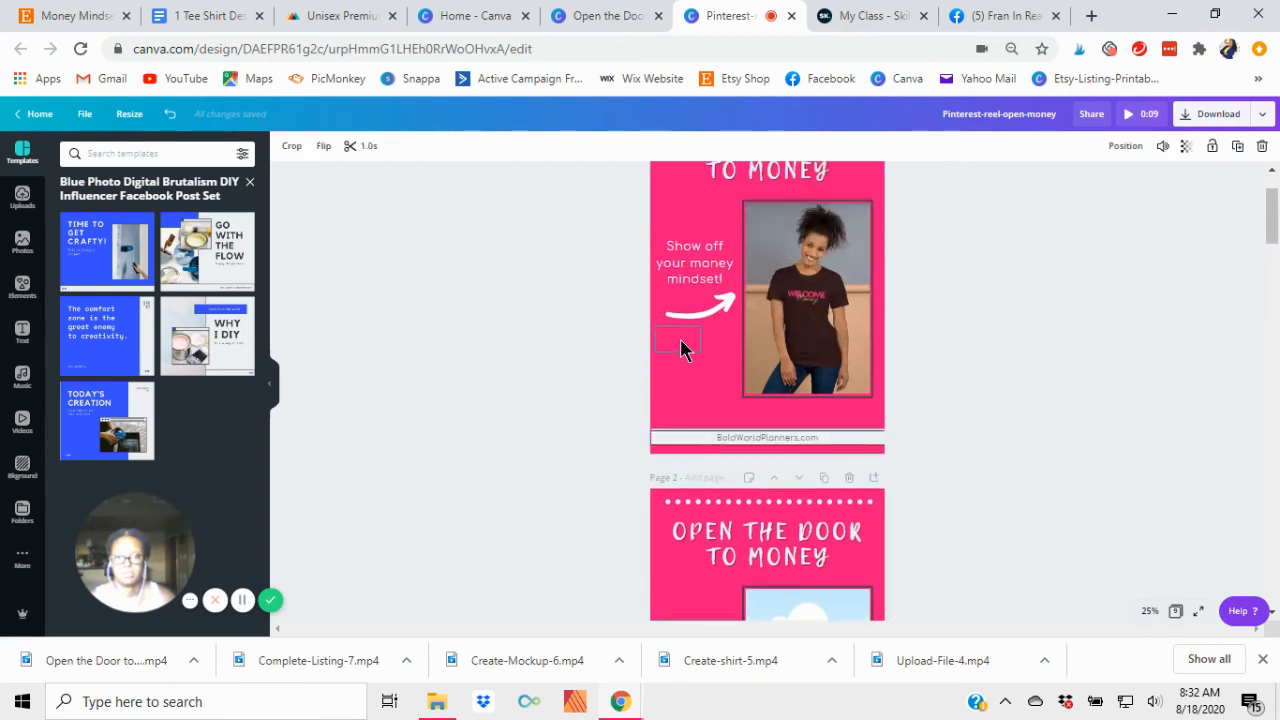
{"action": "left_click", "coordinate": [680, 343]}
{"action": "scroll", "coordinate": [690, 343], "scroll_direction": "down", "scroll_amount": 7}
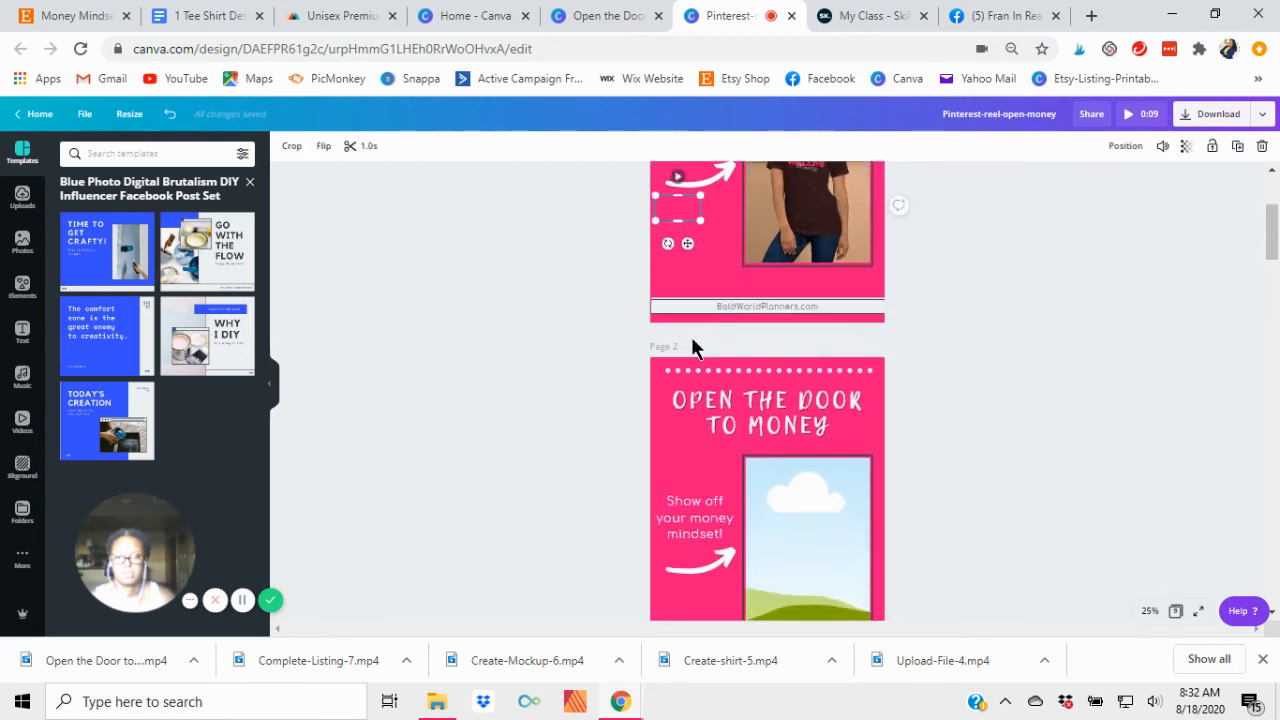
{"action": "left_click", "coordinate": [681, 460]}
{"action": "scroll", "coordinate": [687, 475], "scroll_direction": "down", "scroll_amount": 4}
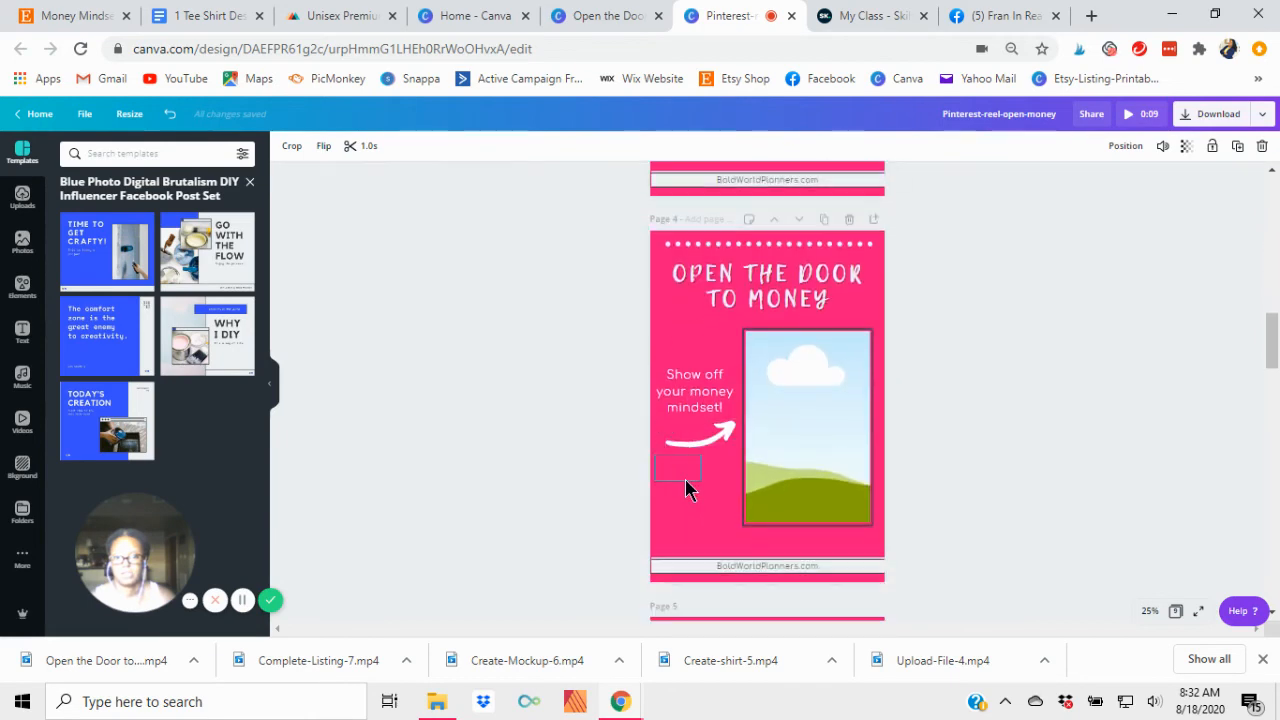
{"action": "scroll", "coordinate": [941, 400], "scroll_direction": "up", "scroll_amount": 12}
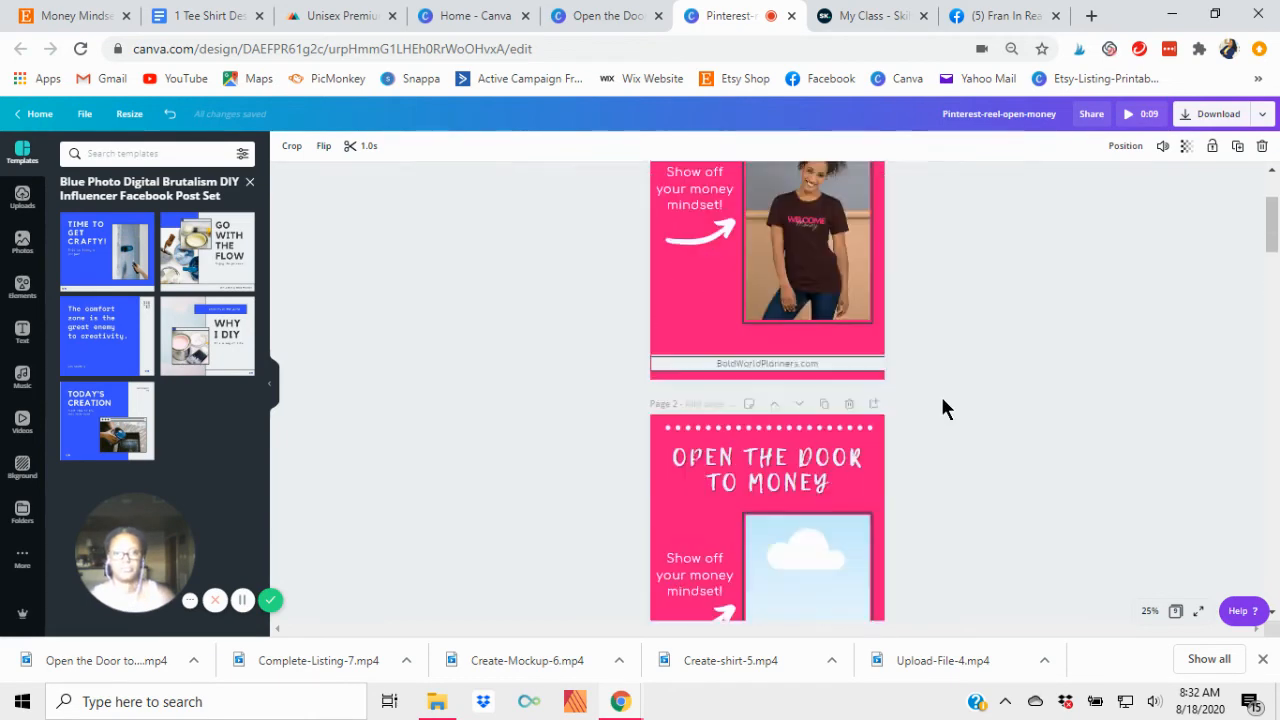
{"action": "scroll", "coordinate": [941, 396], "scroll_direction": "down", "scroll_amount": 4}
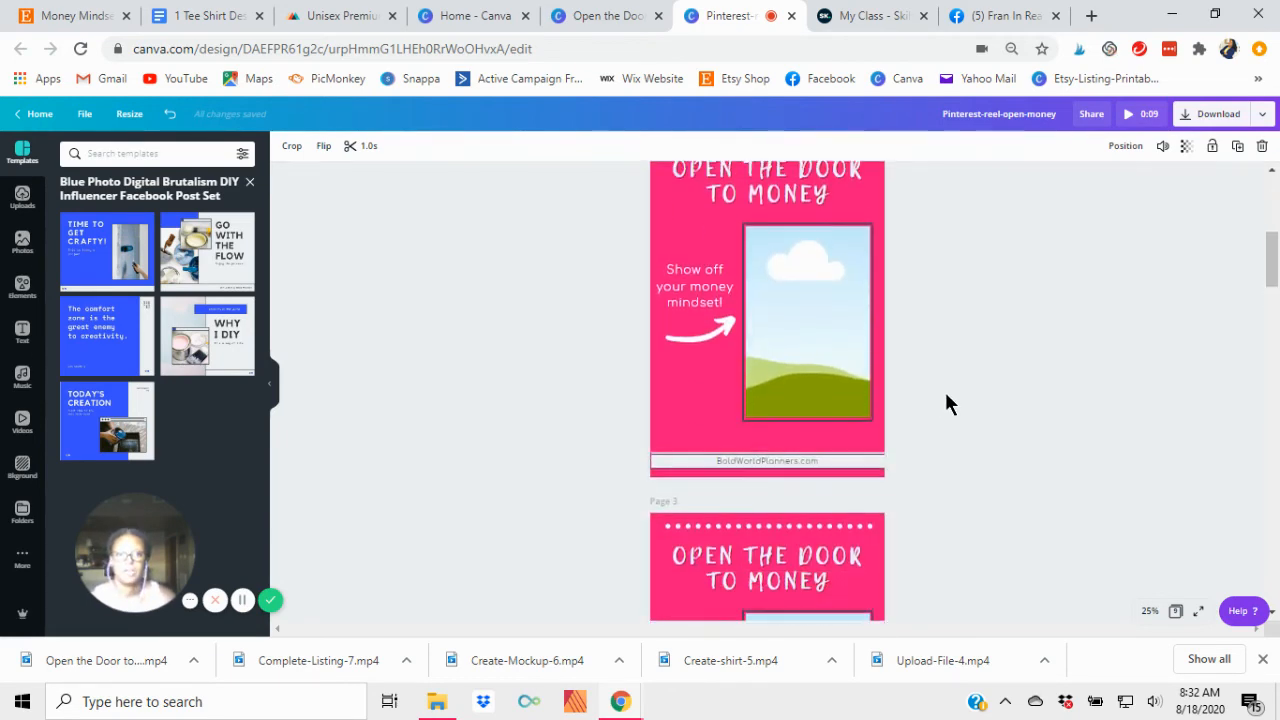
Move the picture frame on page 2 out of its dark outlined border, down toward the page's lower left
{"action": "left_click", "coordinate": [20, 200]}
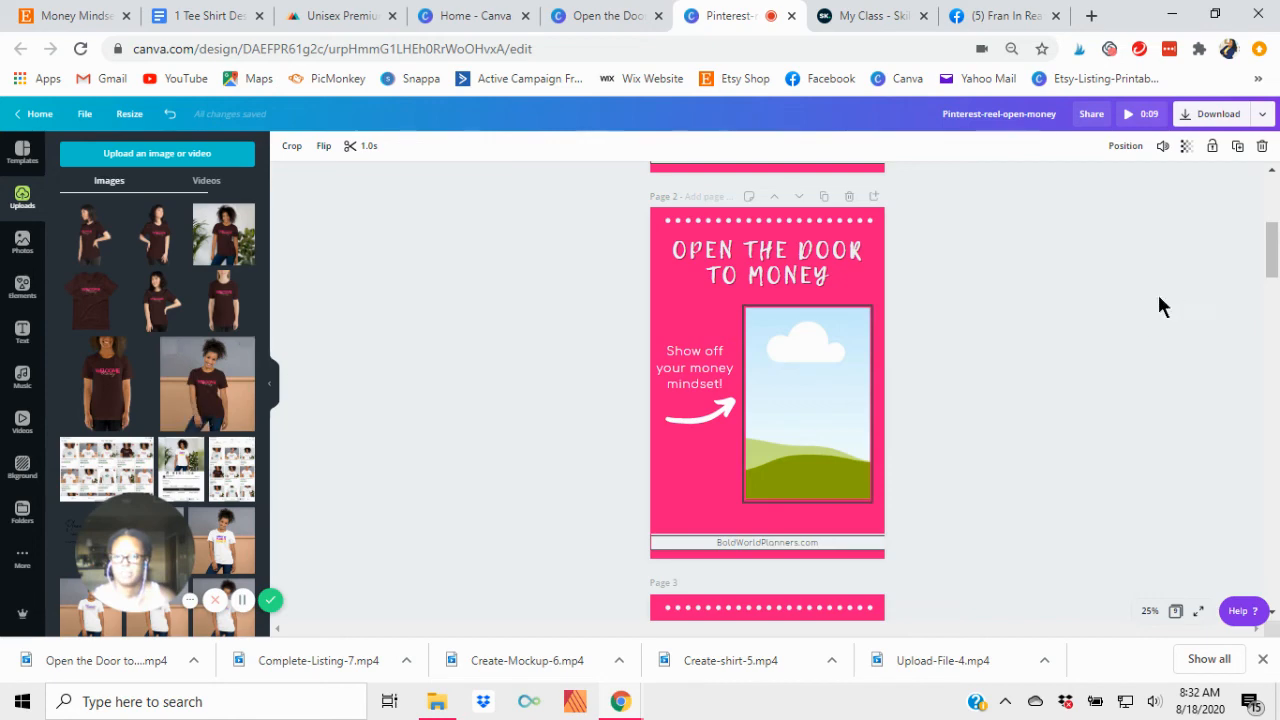
{"action": "scroll", "coordinate": [1100, 320], "scroll_direction": "up", "scroll_amount": 4}
{"action": "scroll", "coordinate": [884, 380], "scroll_direction": "down", "scroll_amount": 4}
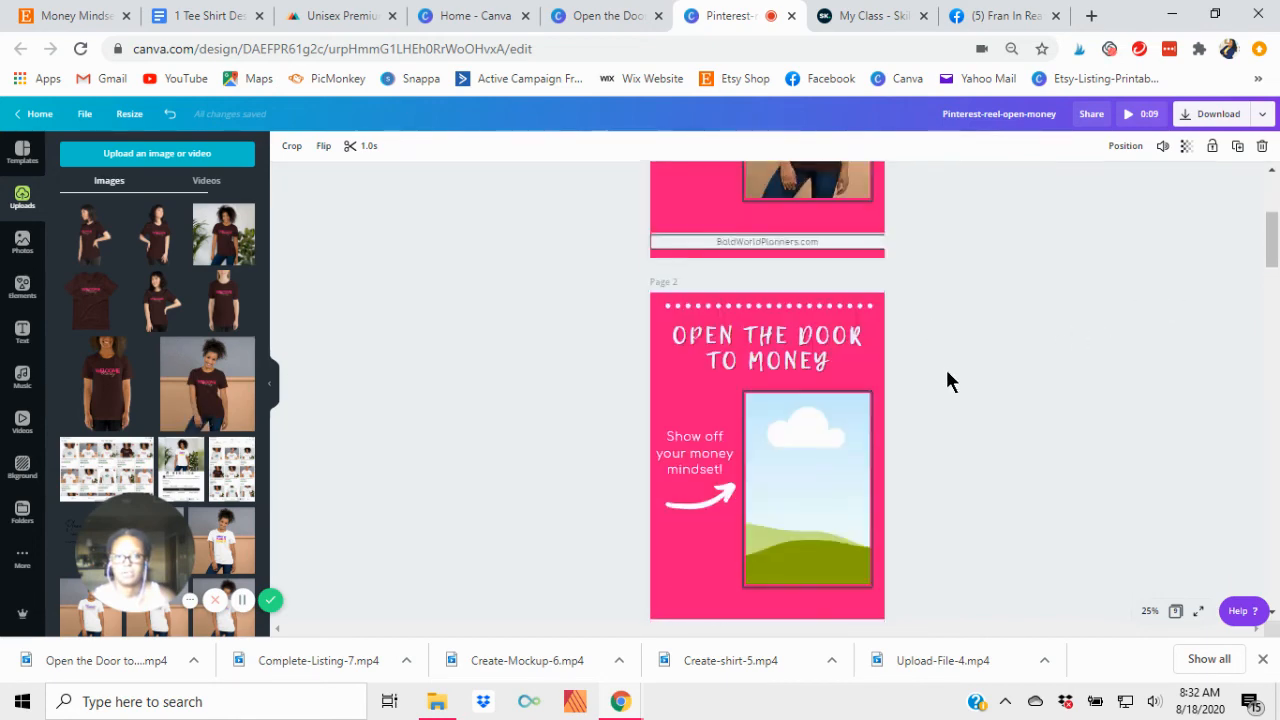
{"action": "left_click", "coordinate": [780, 432]}
{"action": "left_click_drag", "start_coordinate": [780, 432], "coordinate": [740, 449]}
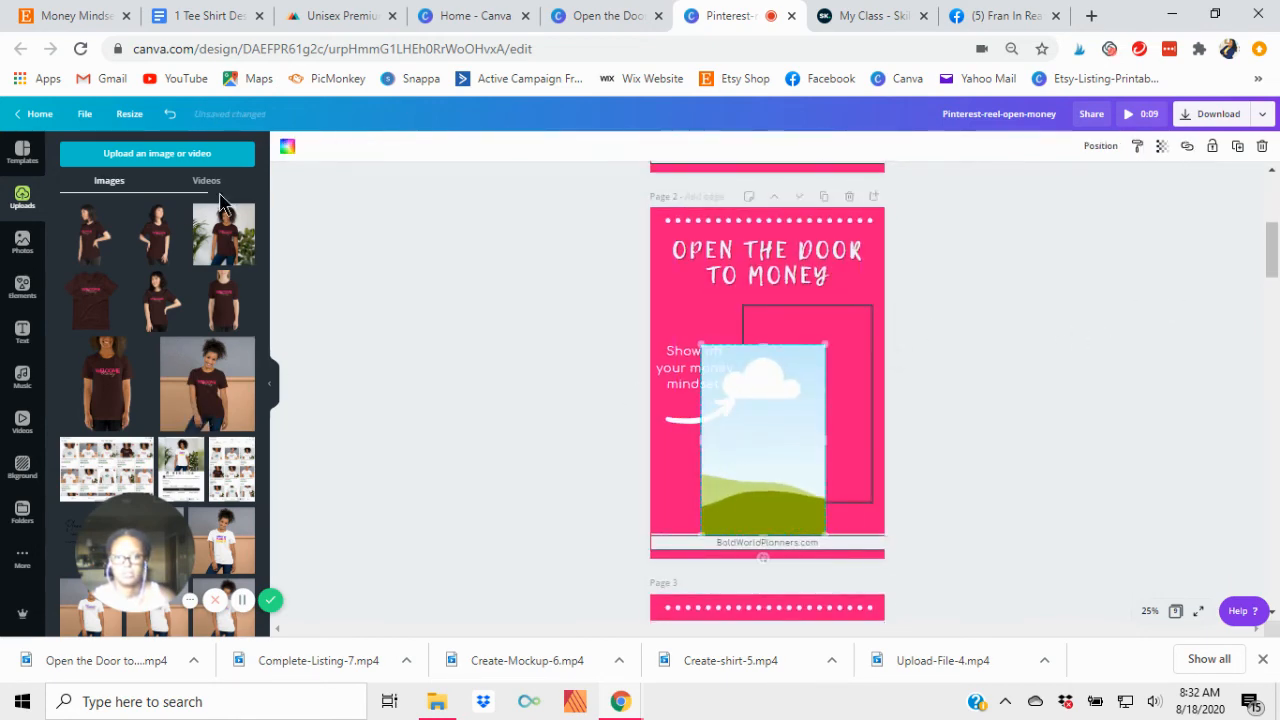
Add a square shape to page 2 inside the dark outline and stretch it down toward the outline's lower edge
{"action": "left_click", "coordinate": [22, 288]}
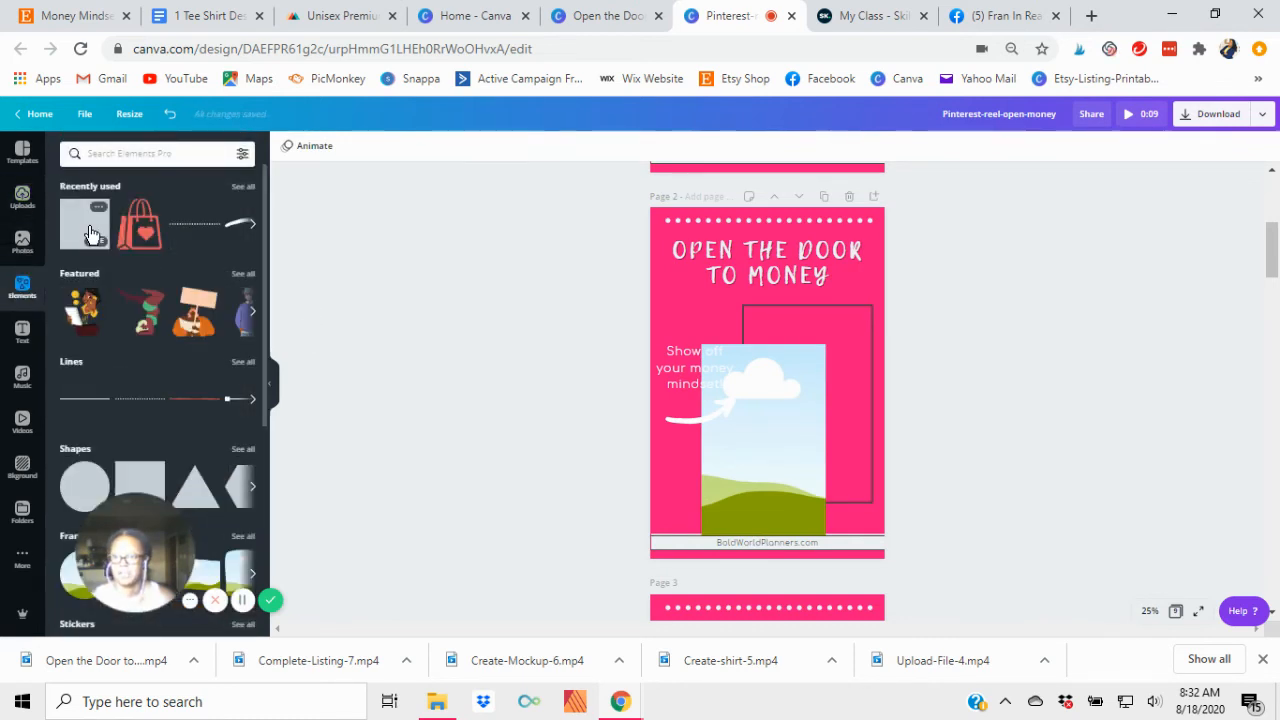
{"action": "left_click", "coordinate": [88, 233]}
{"action": "left_click_drag", "start_coordinate": [748, 394], "coordinate": [786, 374]}
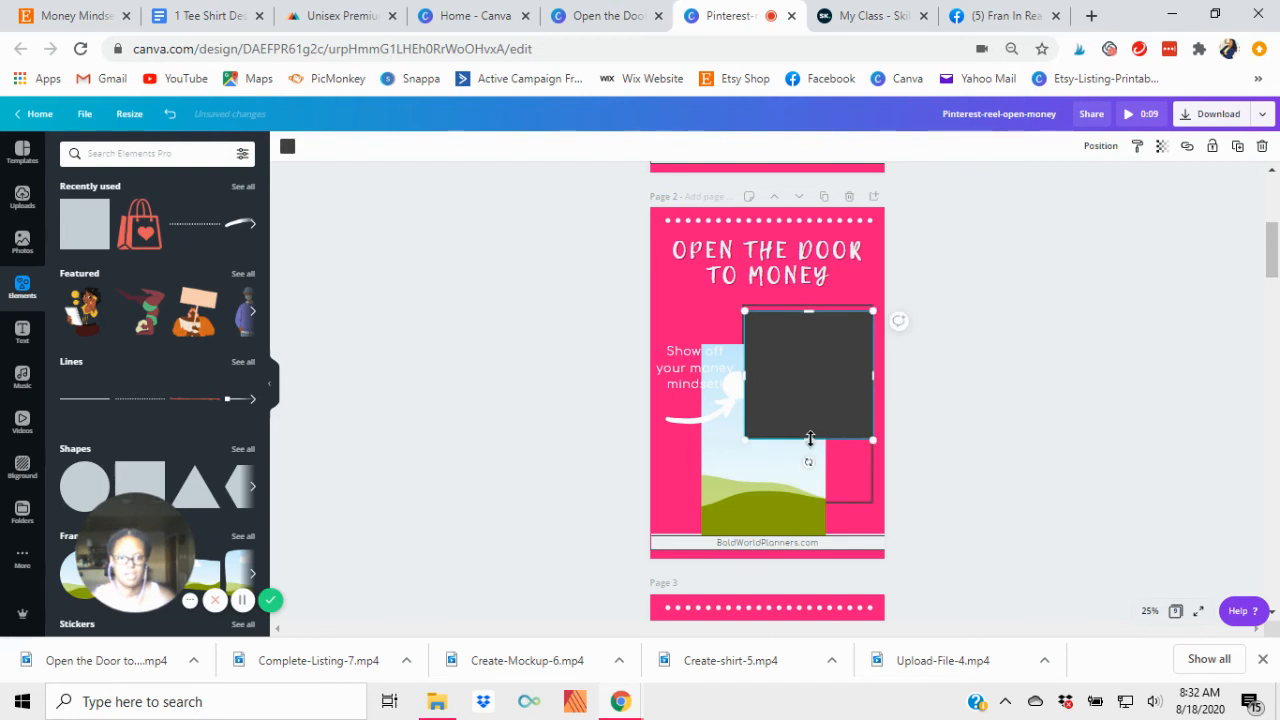
{"action": "left_click_drag", "start_coordinate": [811, 440], "coordinate": [829, 497]}
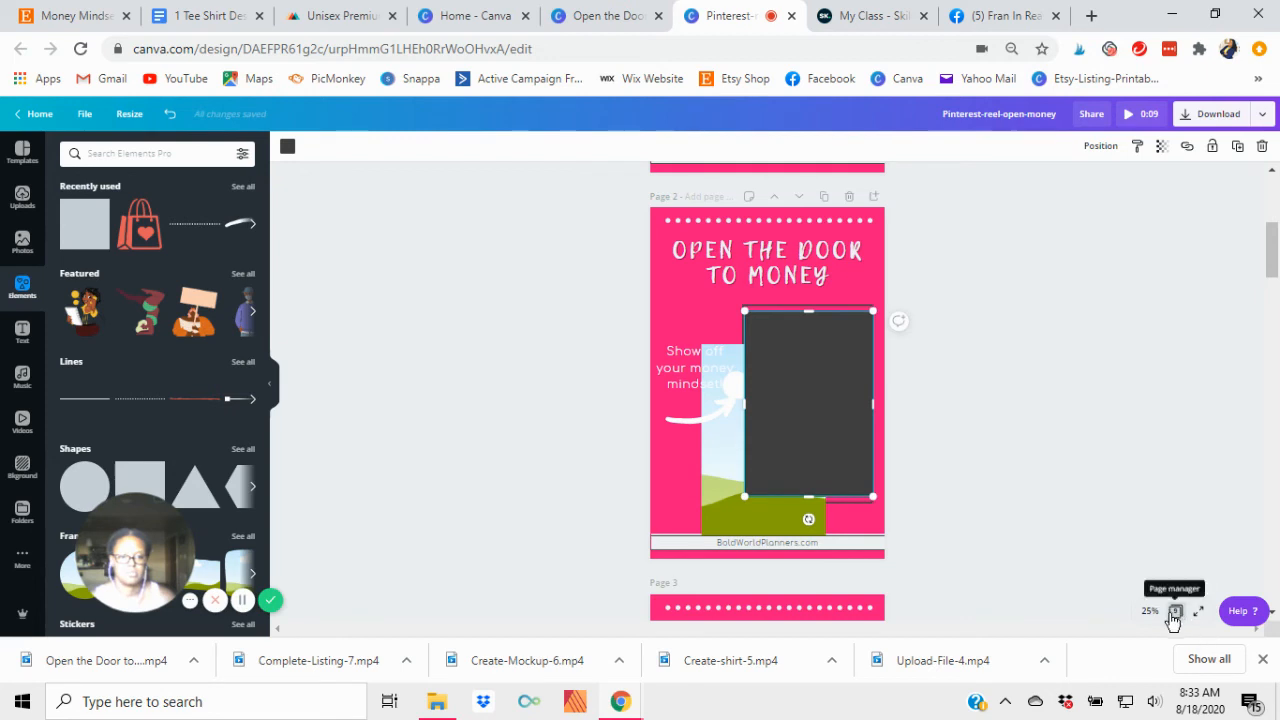
Fit the shape's edges just inside the dark outline on page 2 at 50% zoom and fill it with white
{"action": "left_click", "coordinate": [1150, 611]}
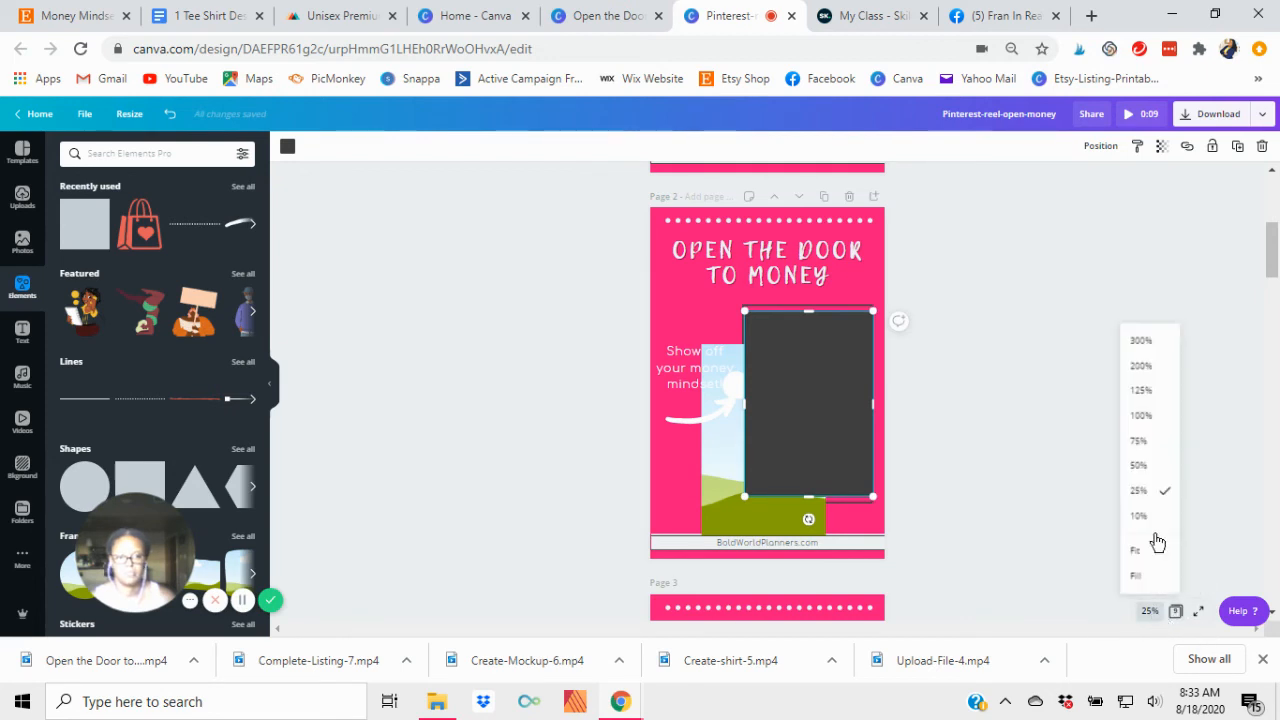
{"action": "left_click", "coordinate": [1140, 466]}
{"action": "left_click_drag", "start_coordinate": [874, 434], "coordinate": [873, 418]}
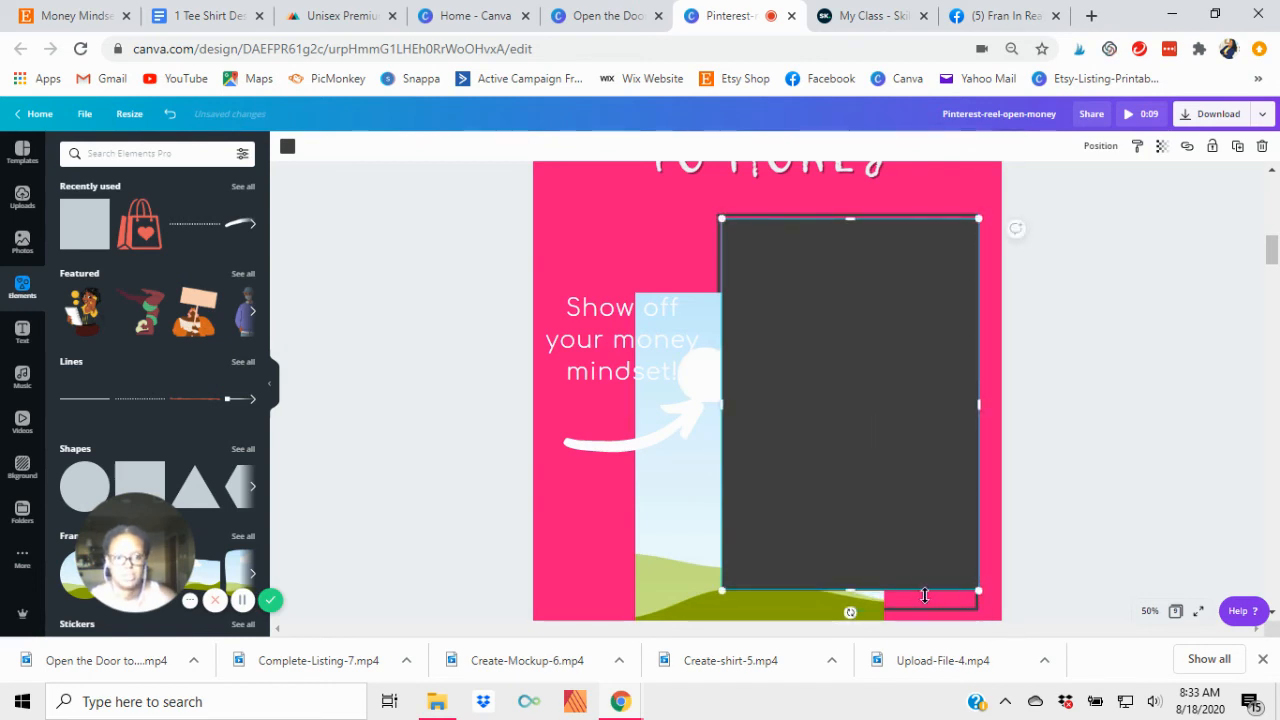
{"action": "left_click_drag", "start_coordinate": [853, 591], "coordinate": [858, 606]}
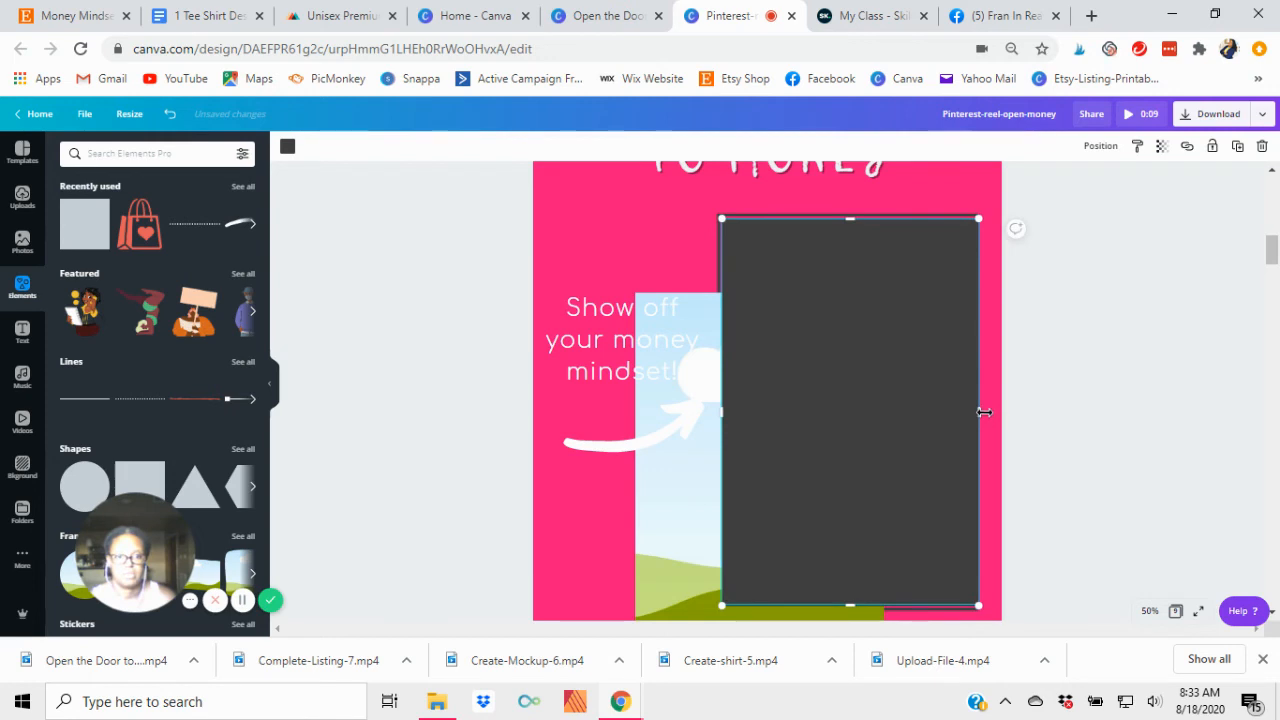
{"action": "left_click_drag", "start_coordinate": [984, 412], "coordinate": [975, 419]}
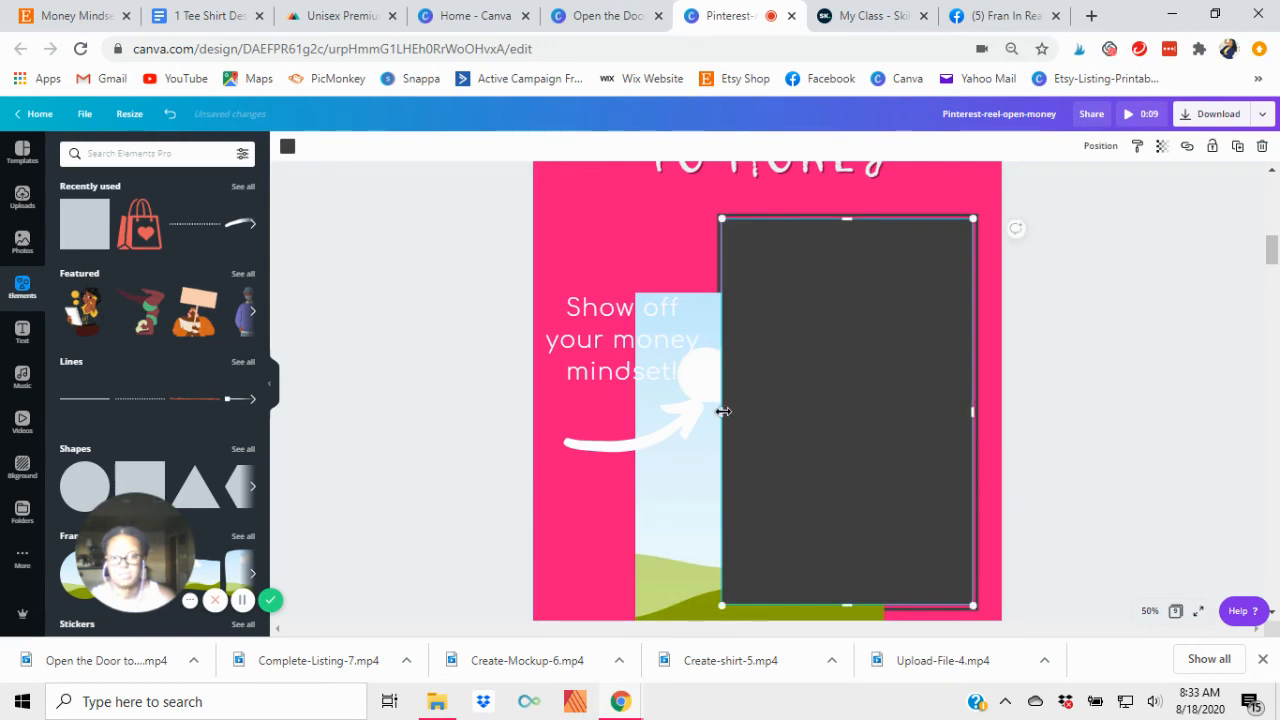
{"action": "left_click_drag", "start_coordinate": [723, 411], "coordinate": [725, 414]}
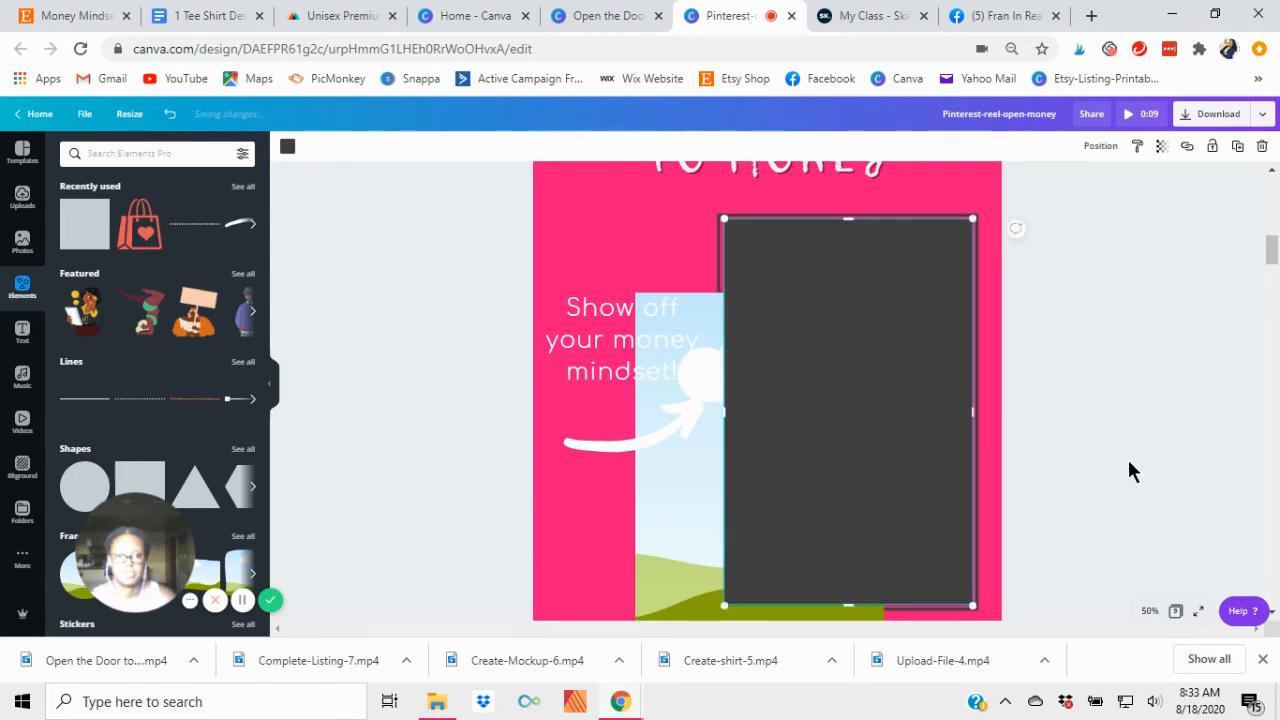
{"action": "left_click", "coordinate": [287, 147]}
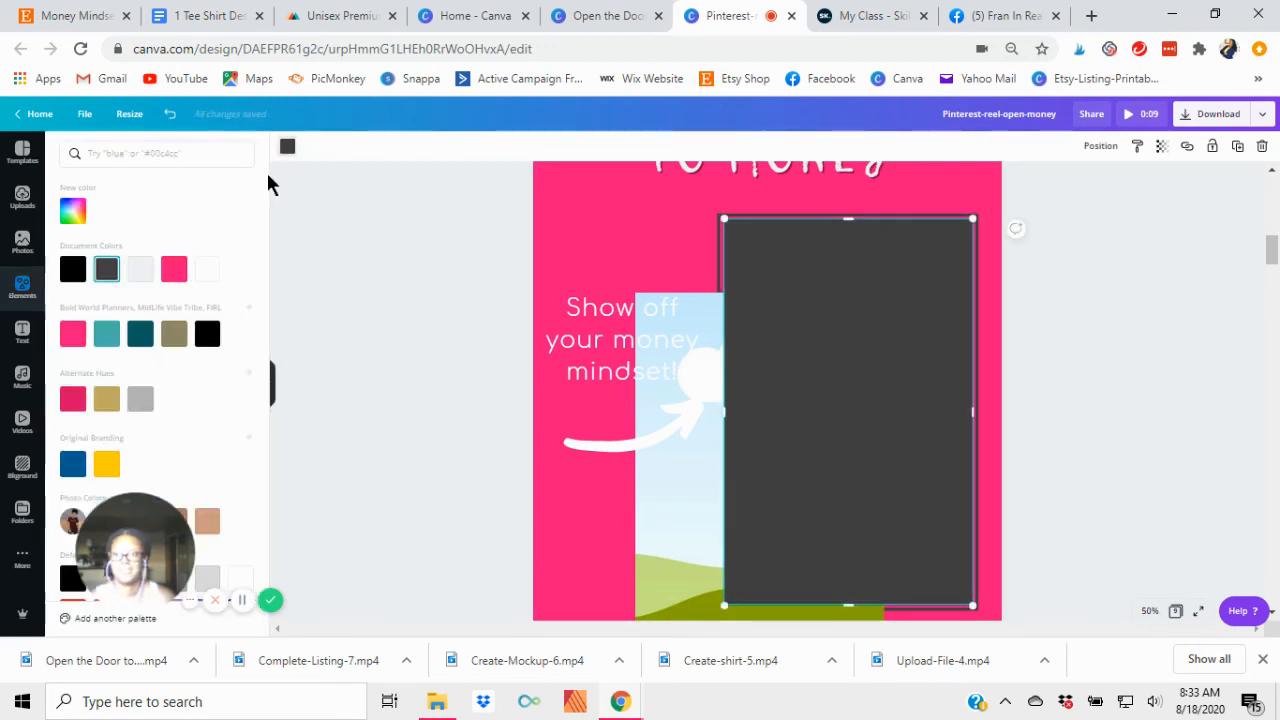
{"action": "left_click", "coordinate": [207, 269]}
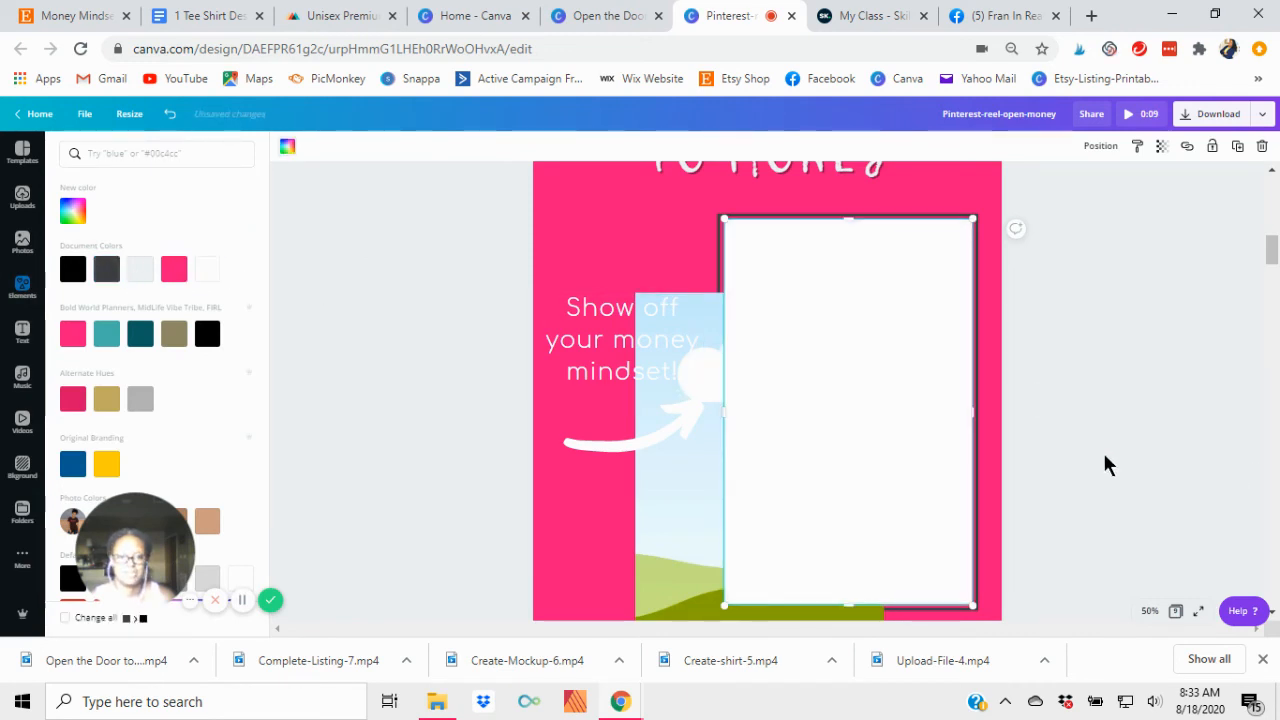
Place the picture frame over the white rectangle on page 2, bring it forward and extend its lower edge to cover the rectangle
{"action": "left_click_drag", "start_coordinate": [663, 555], "coordinate": [751, 477]}
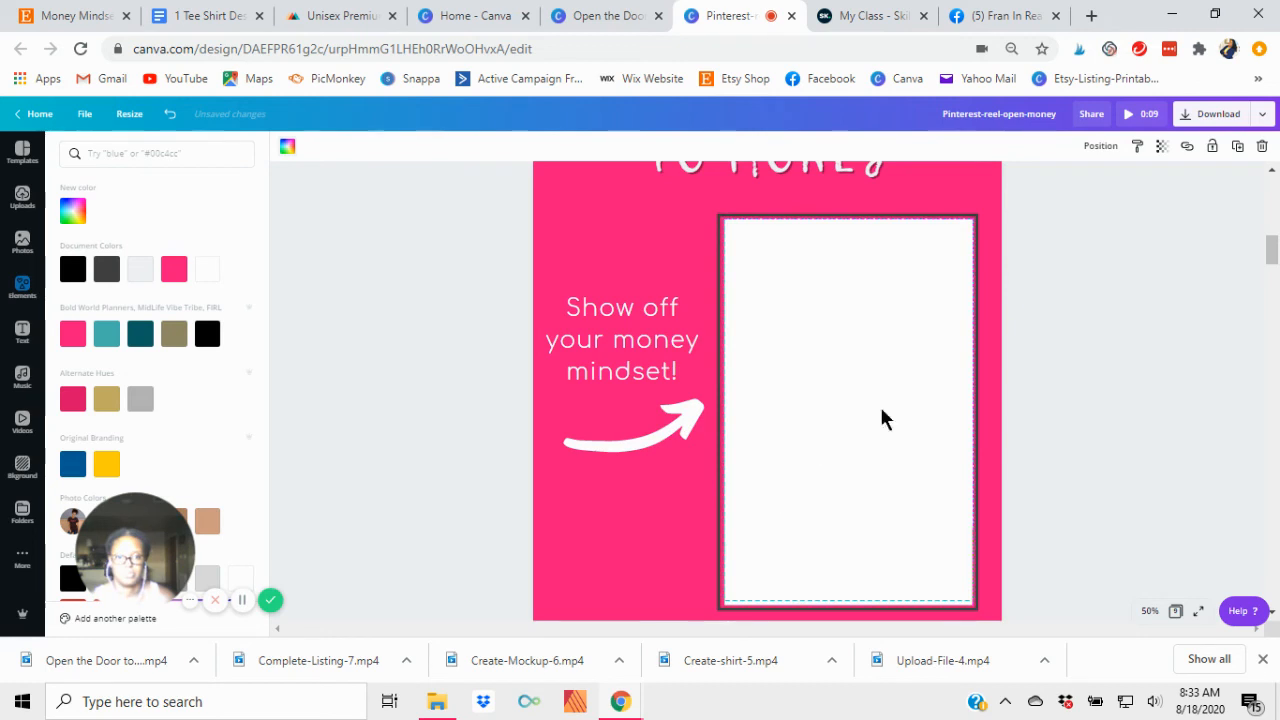
{"action": "left_click", "coordinate": [1090, 148]}
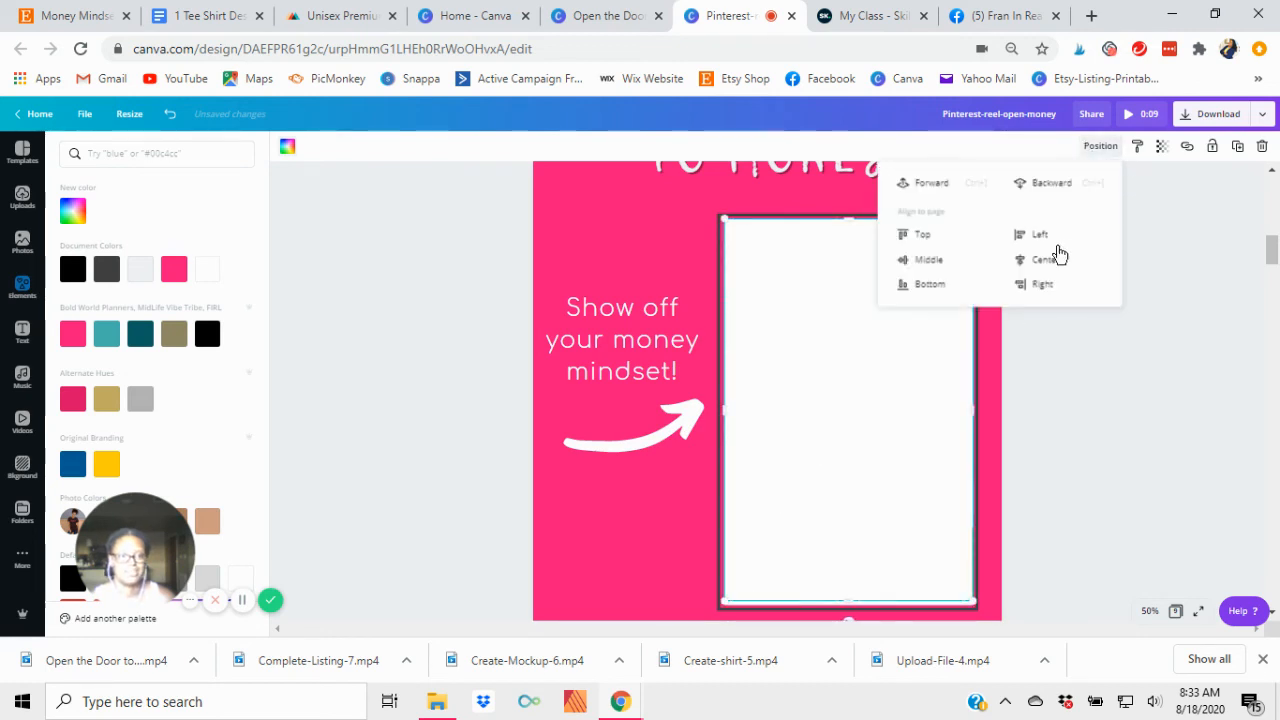
{"action": "left_click", "coordinate": [924, 190]}
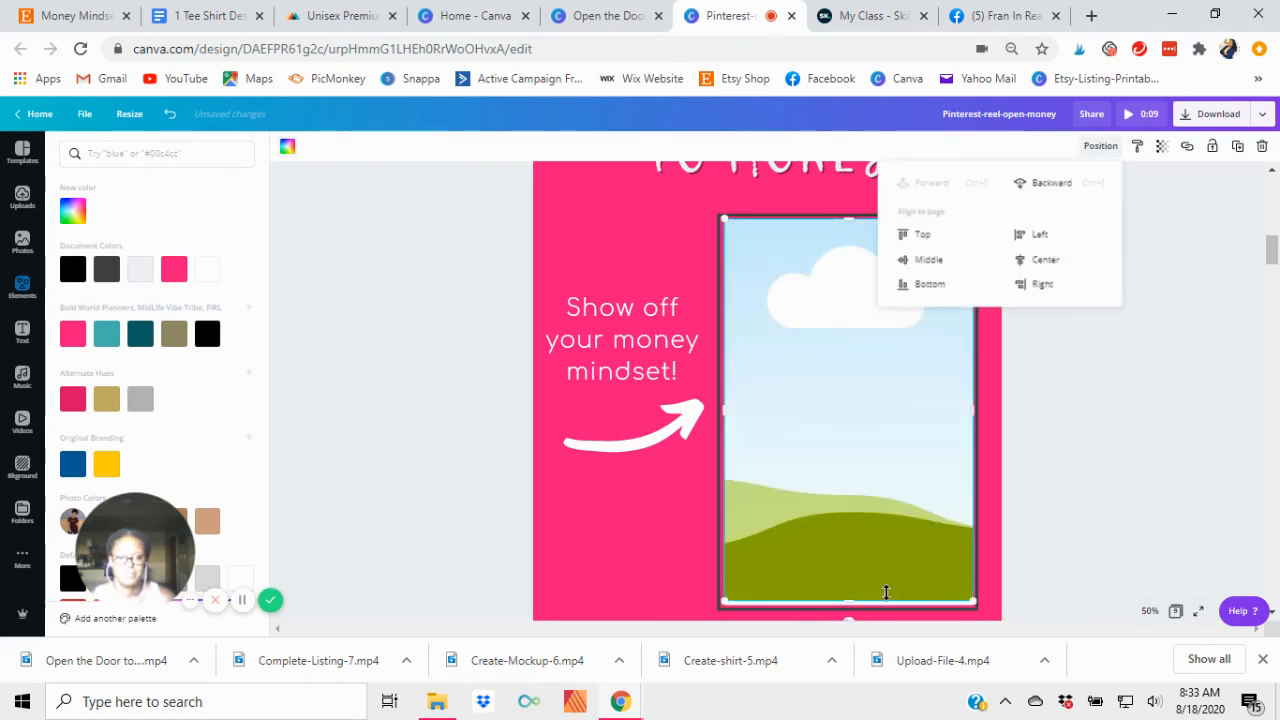
{"action": "left_click", "coordinate": [846, 604]}
{"action": "left_click_drag", "start_coordinate": [849, 604], "coordinate": [849, 608]}
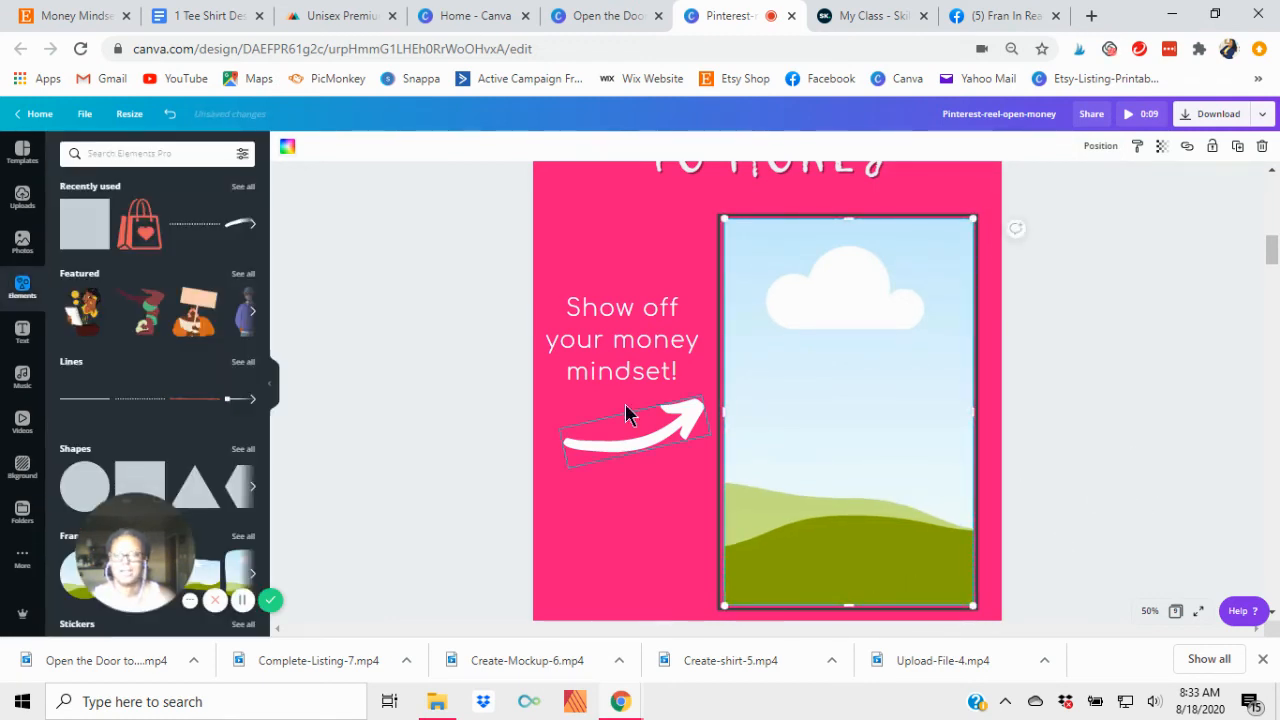
Delete pages 3 to 8 together from the page overview and reopen page 2 for editing
{"action": "left_click", "coordinate": [1177, 614]}
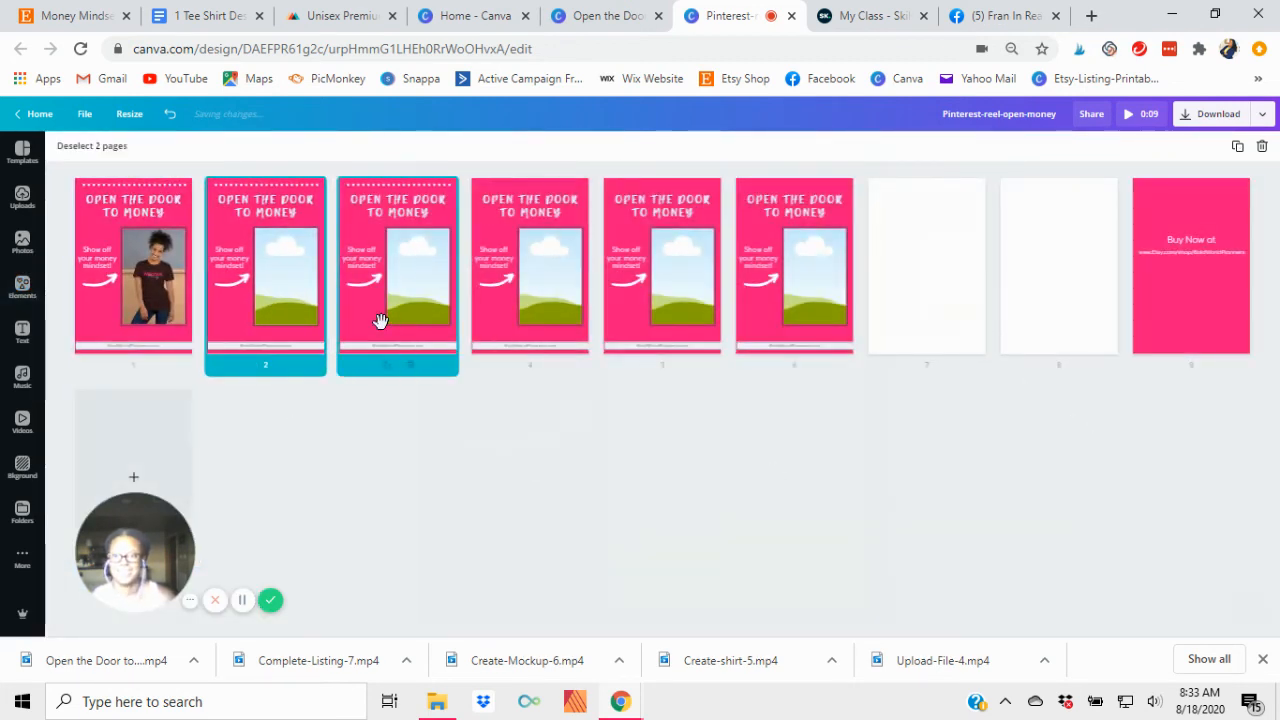
{"action": "left_click", "coordinate": [378, 320]}
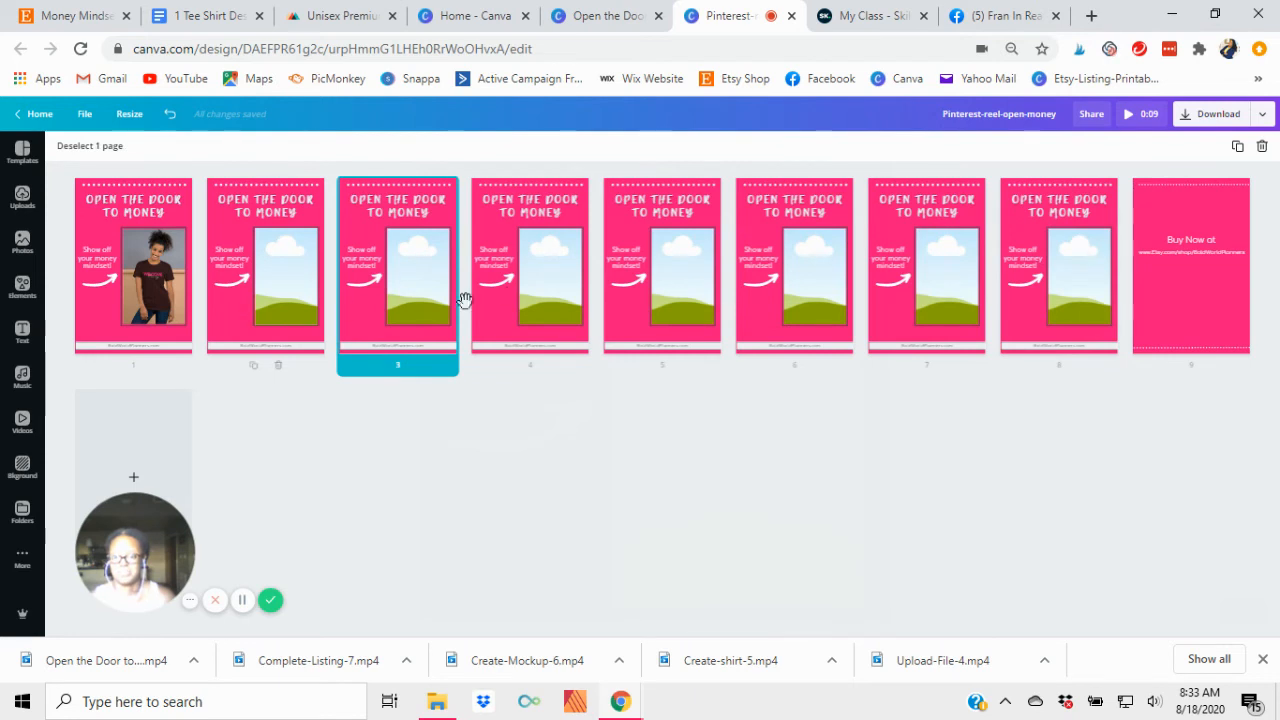
{"action": "left_click", "coordinate": [636, 309], "text": "shift"}
{"action": "left_click", "coordinate": [811, 303], "text": "shift"}
{"action": "left_click", "coordinate": [912, 283], "text": "shift"}
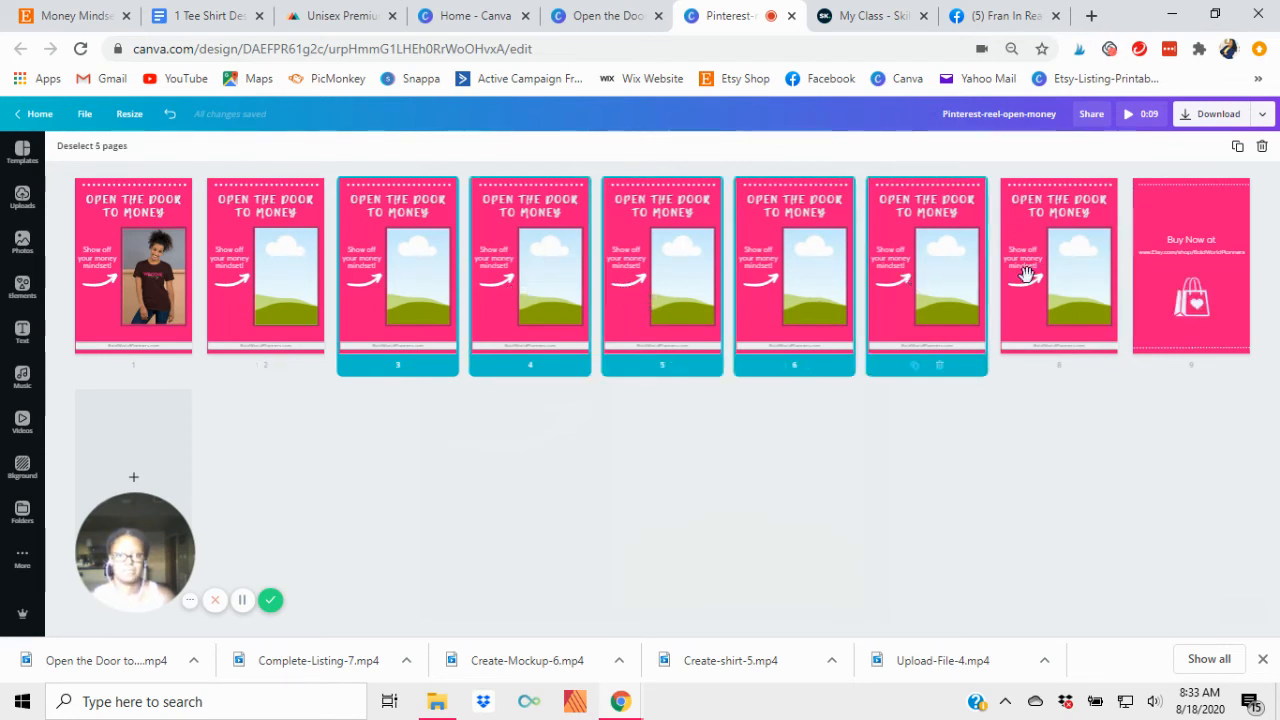
{"action": "left_click", "coordinate": [1025, 275], "text": "shift"}
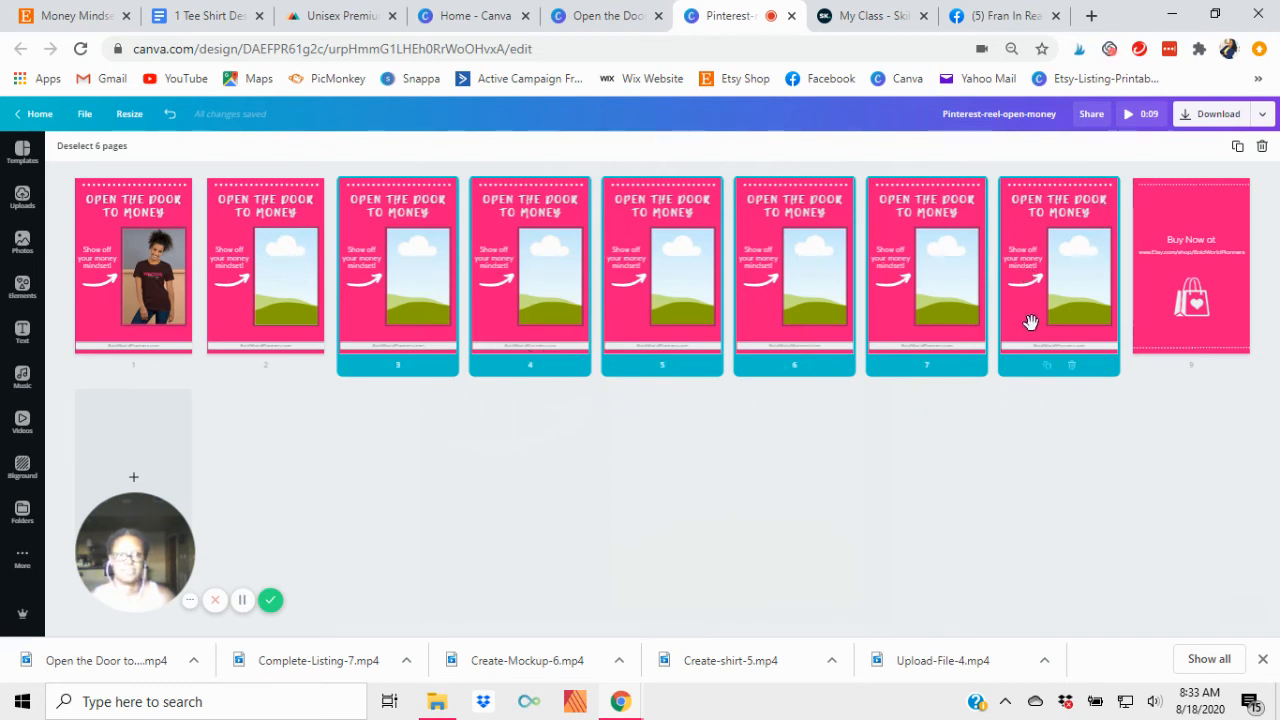
{"action": "left_click", "coordinate": [1262, 147]}
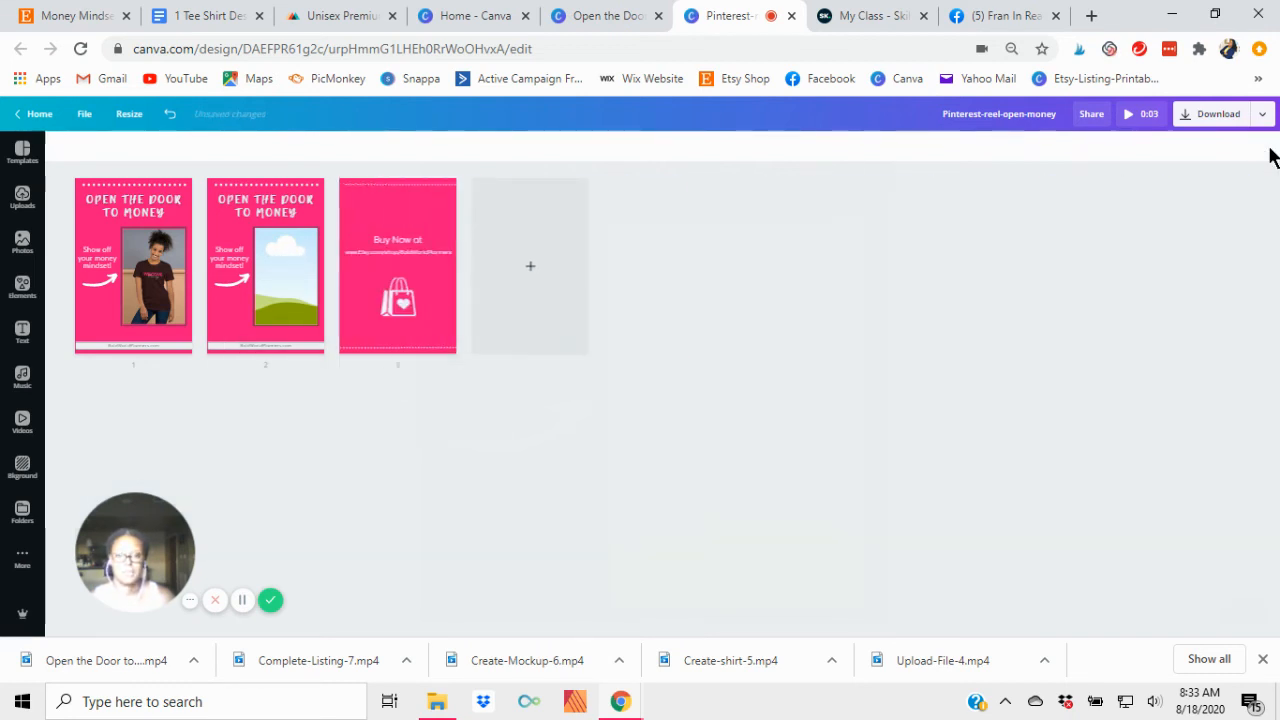
{"action": "double_click", "coordinate": [230, 208]}
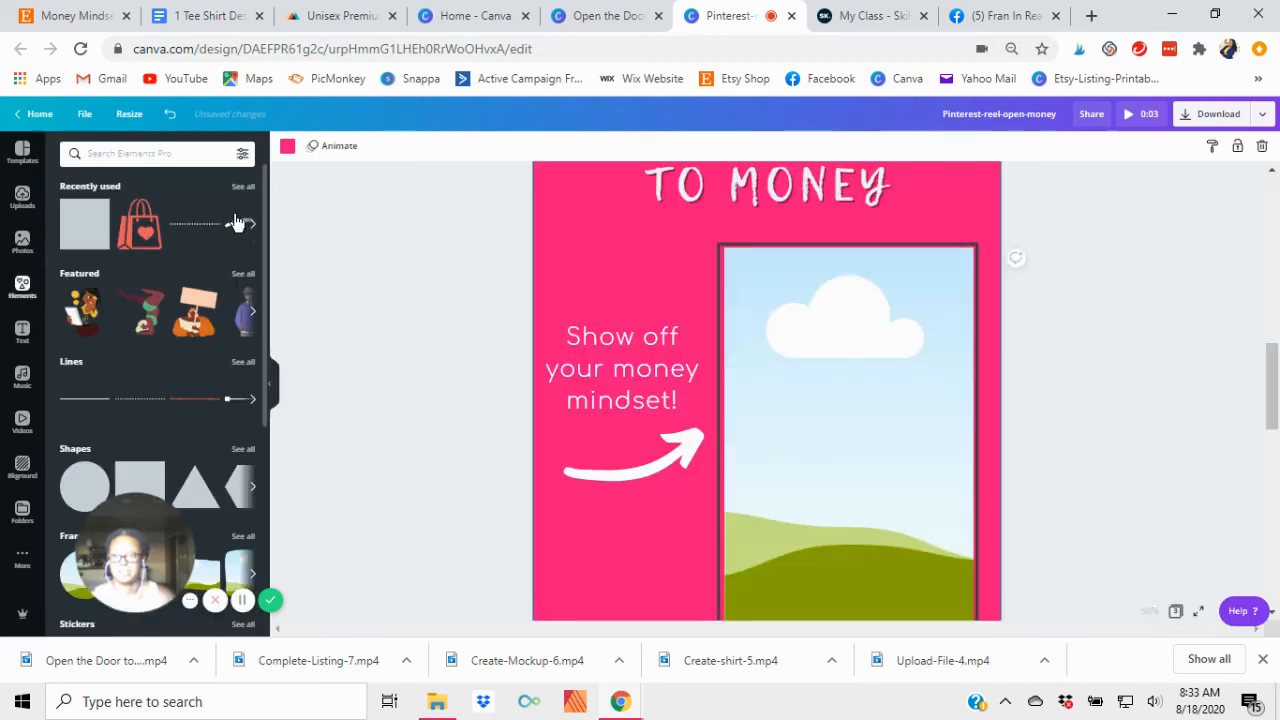
Duplicate the white-backed page 2 six times at 25% zoom so the copies fill pages 3 to 8
{"action": "left_click", "coordinate": [1146, 611]}
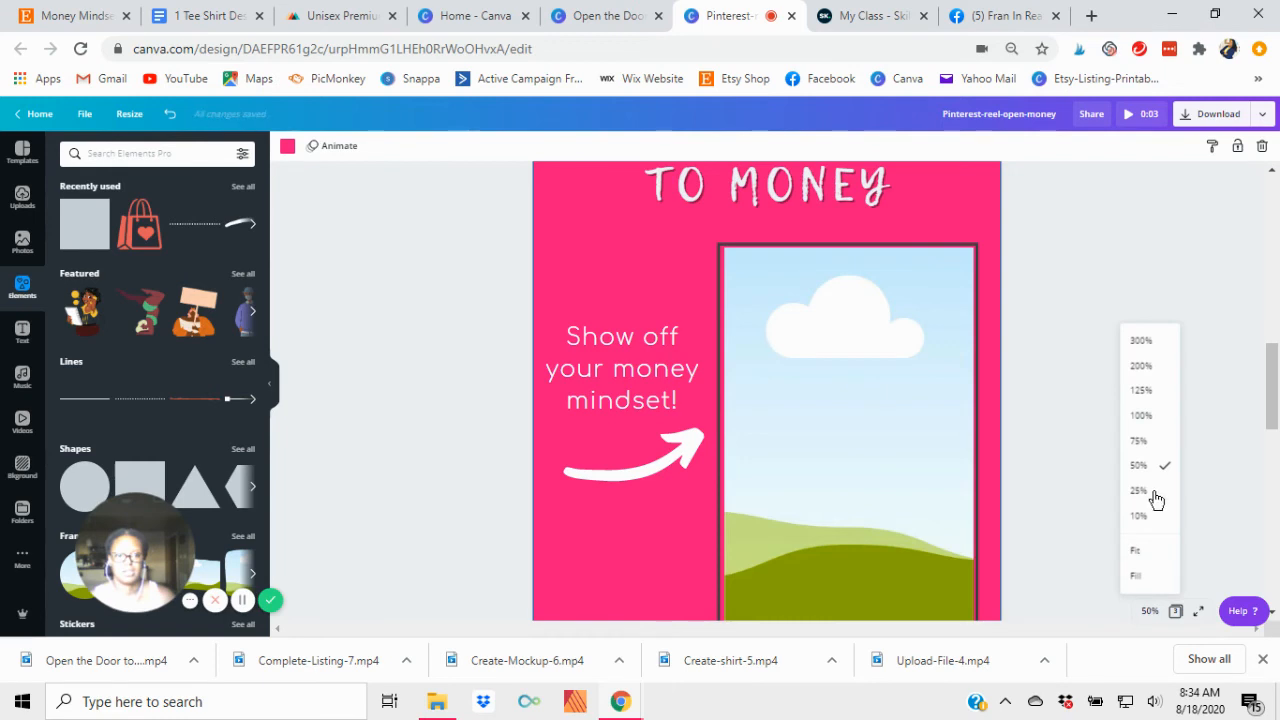
{"action": "left_click", "coordinate": [1139, 490]}
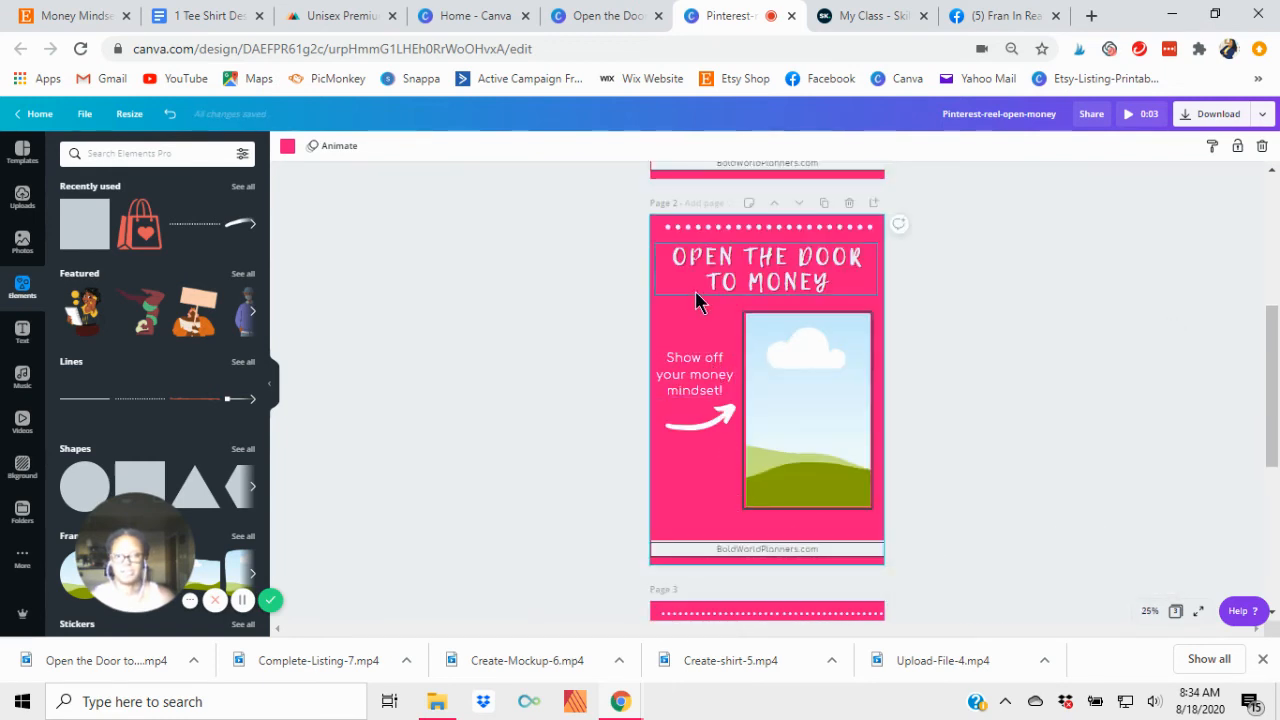
{"action": "left_click", "coordinate": [823, 205]}
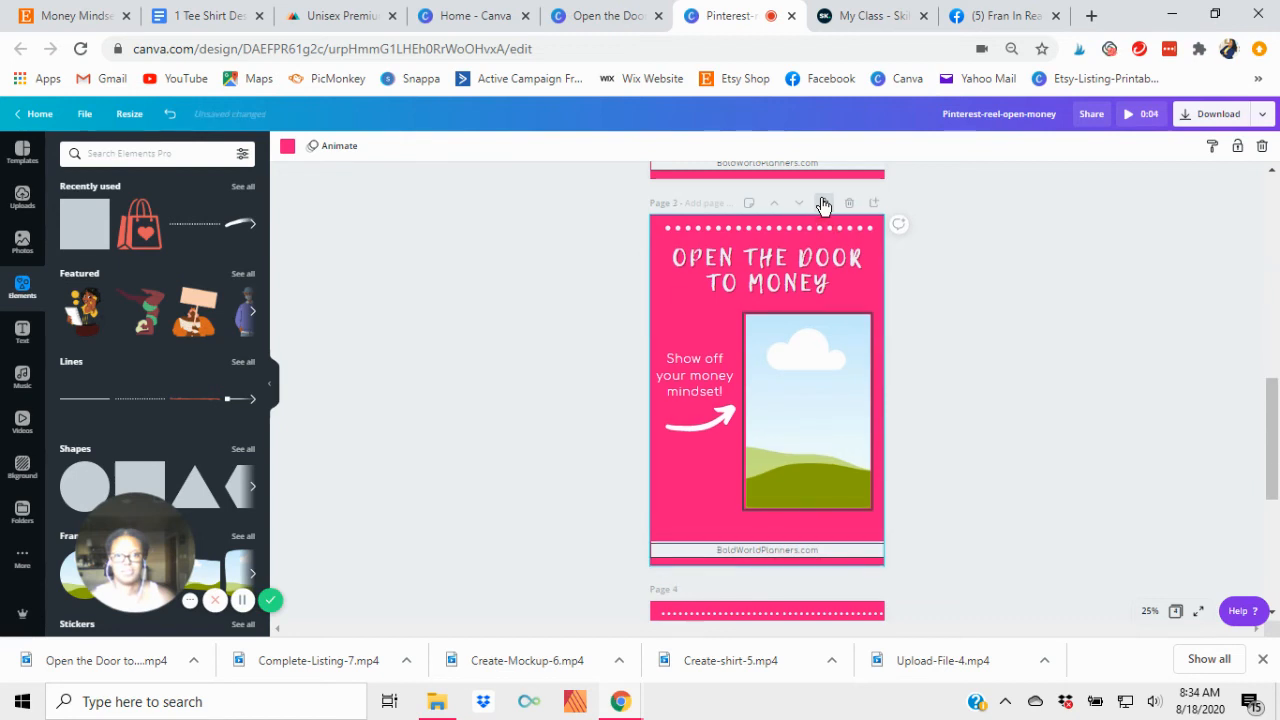
{"action": "left_click", "coordinate": [823, 205]}
{"action": "left_click", "coordinate": [823, 205]}
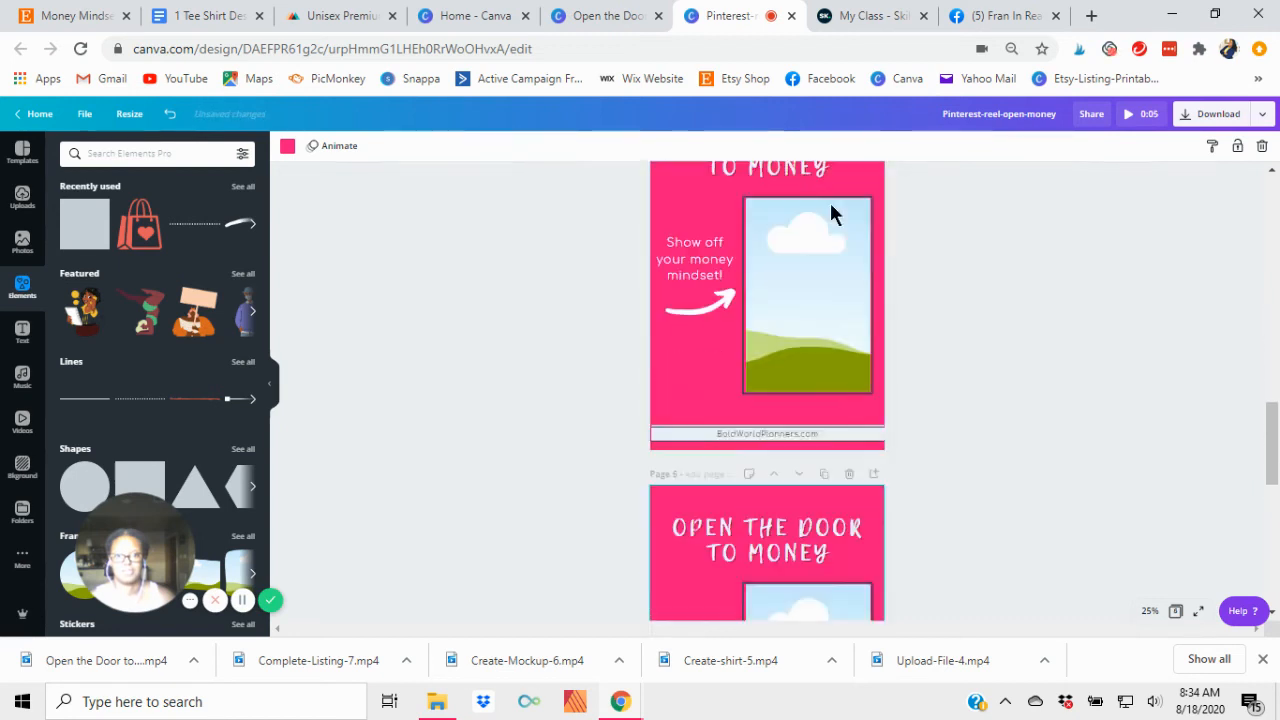
{"action": "left_click", "coordinate": [823, 205]}
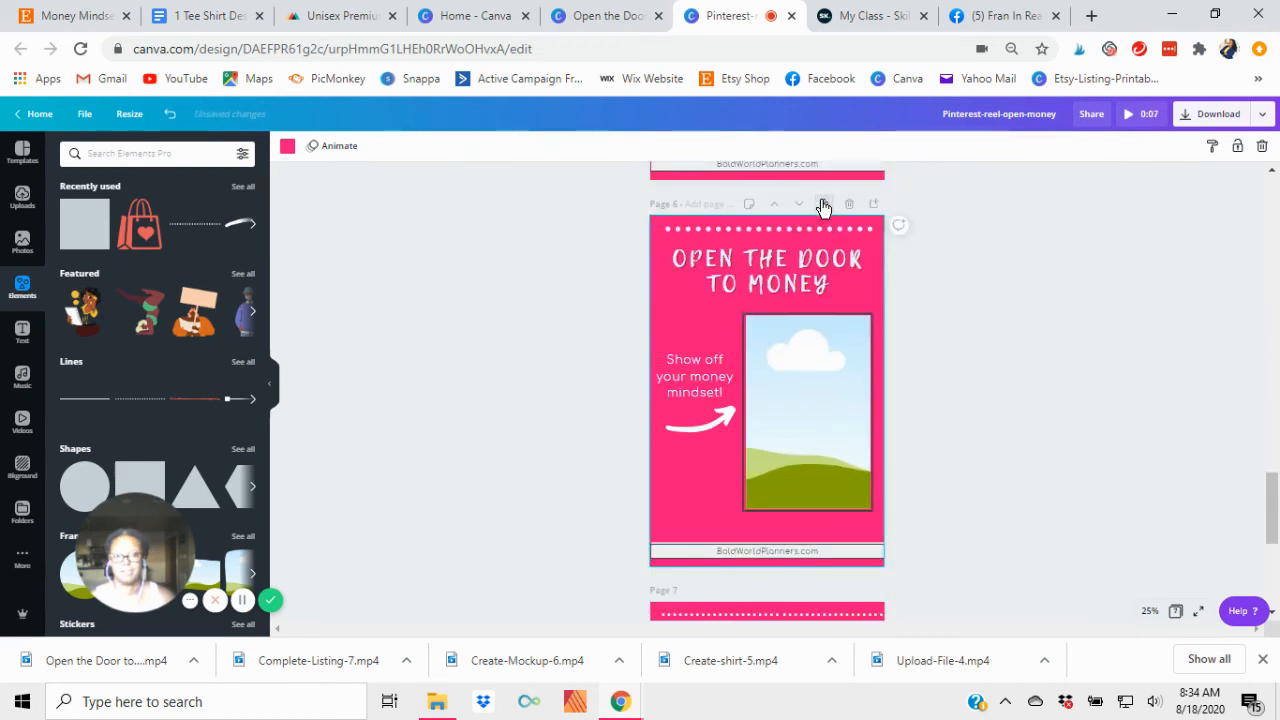
{"action": "left_click", "coordinate": [823, 205]}
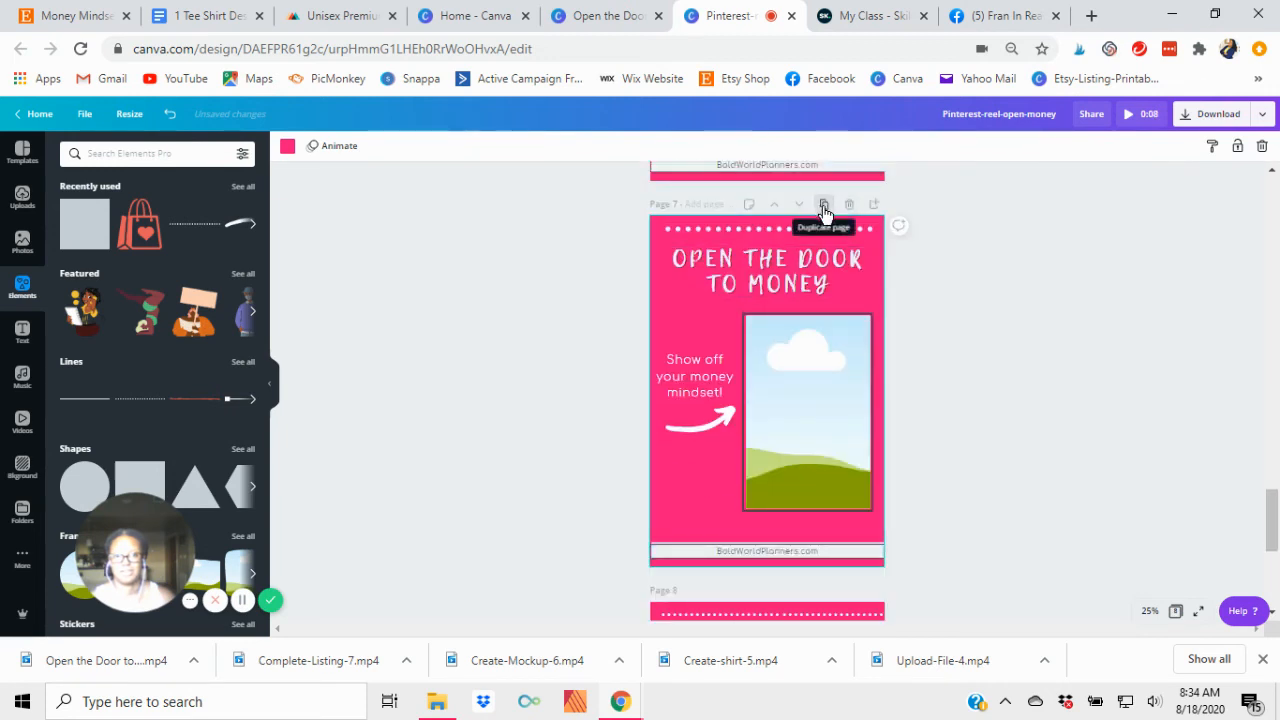
{"action": "left_click", "coordinate": [823, 207]}
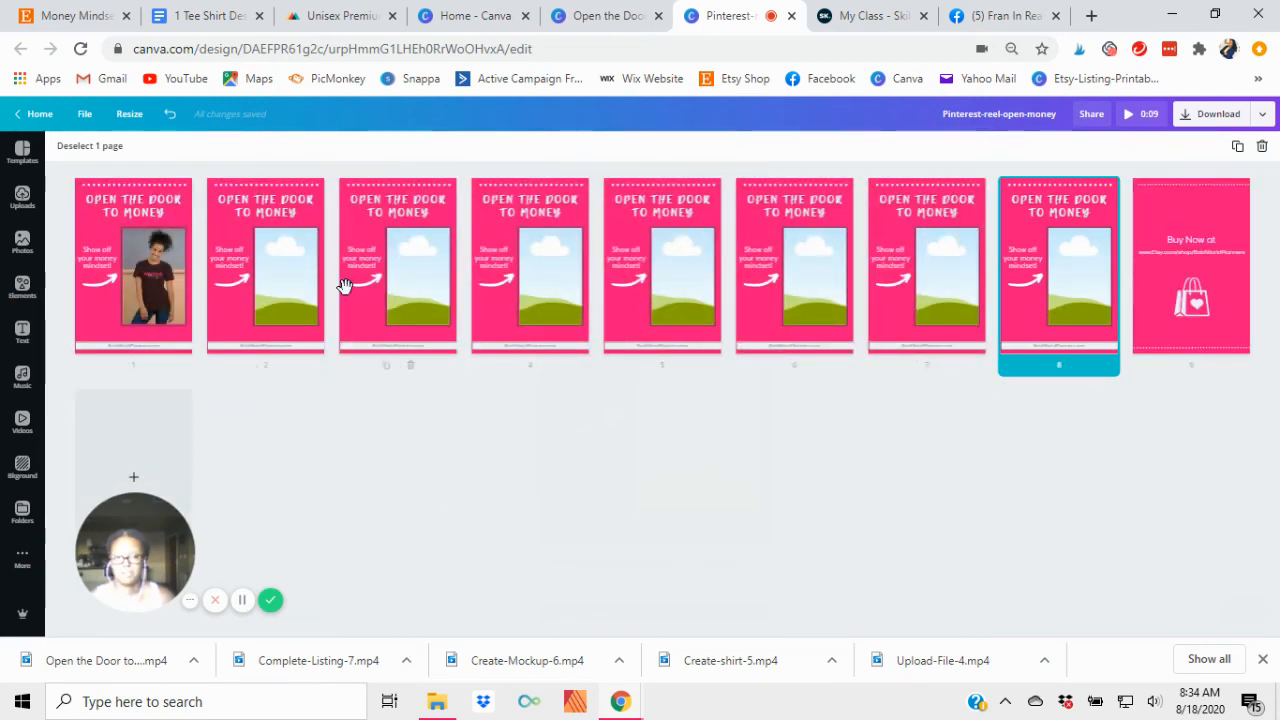
Reopen page 2 and fill its picture frame with the uploaded cropped front-view shirt photo of the curly-haired model
{"action": "double_click", "coordinate": [239, 288]}
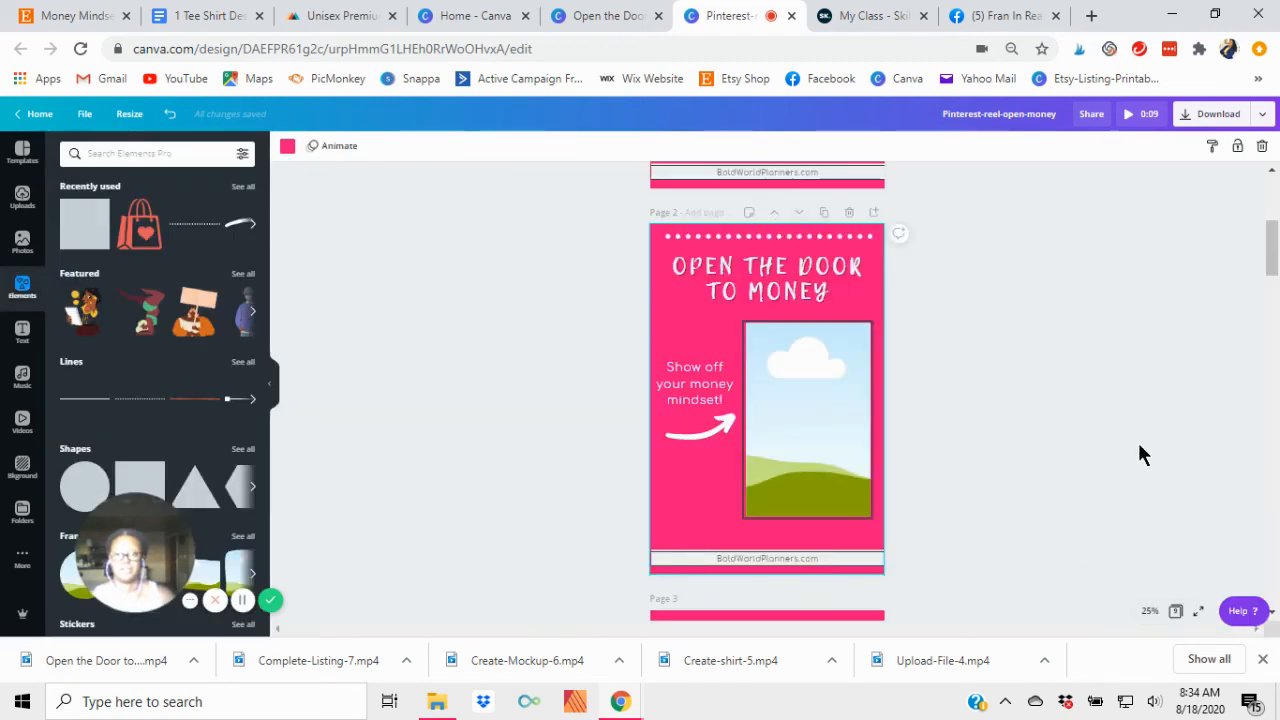
{"action": "scroll", "coordinate": [1118, 443], "scroll_direction": "up", "scroll_amount": 3}
{"action": "scroll", "coordinate": [1118, 443], "scroll_direction": "down", "scroll_amount": 1}
{"action": "scroll", "coordinate": [1118, 453], "scroll_direction": "down", "scroll_amount": 3}
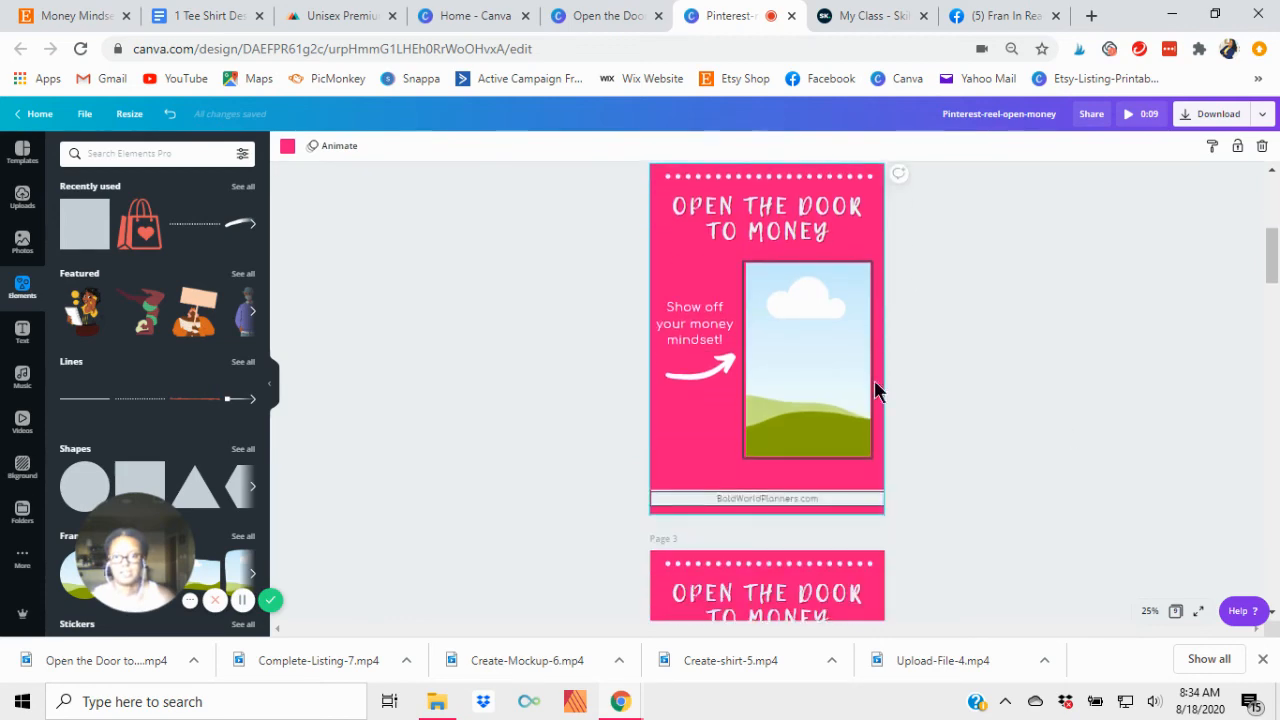
{"action": "left_click", "coordinate": [22, 196]}
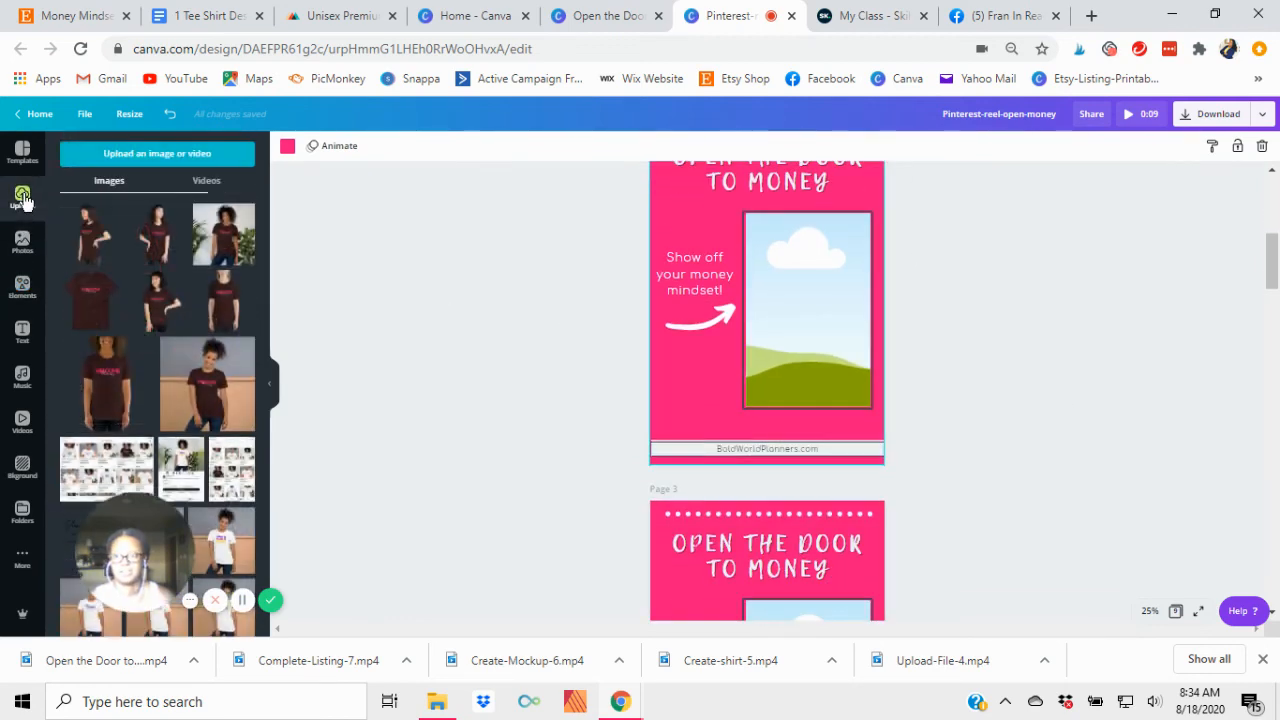
{"action": "left_click", "coordinate": [133, 383]}
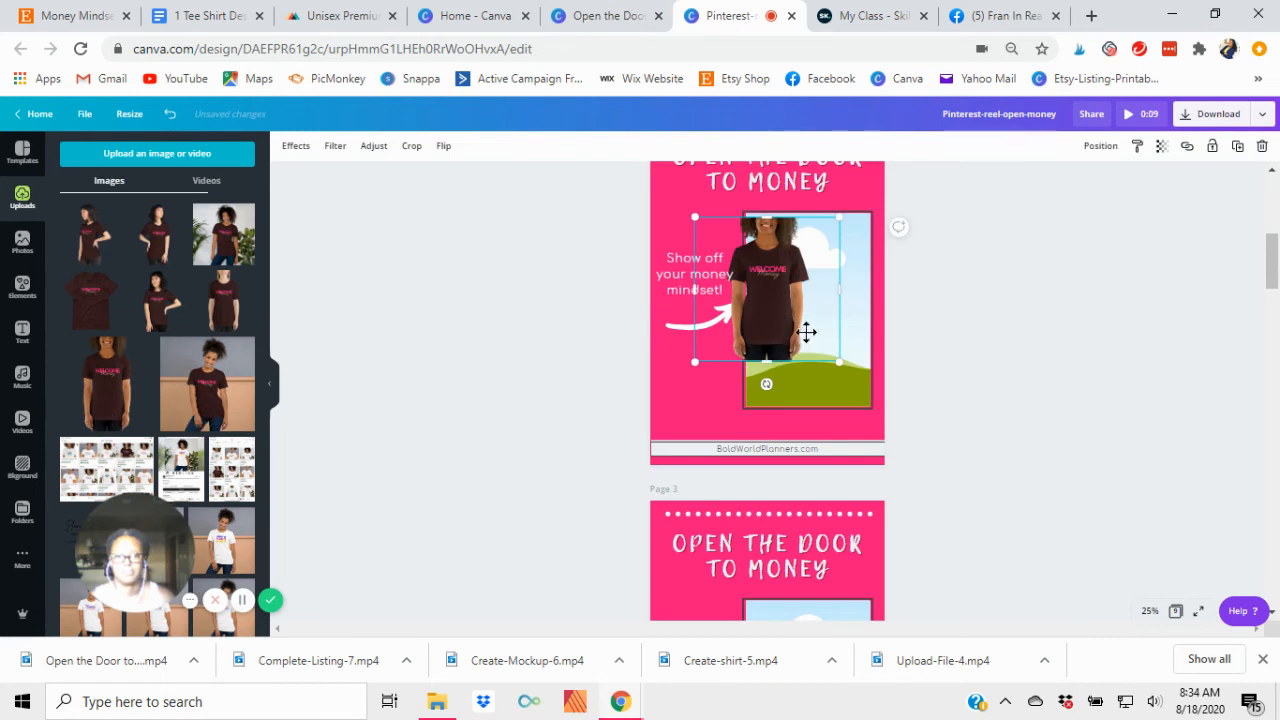
{"action": "left_click_drag", "start_coordinate": [806, 332], "coordinate": [812, 341]}
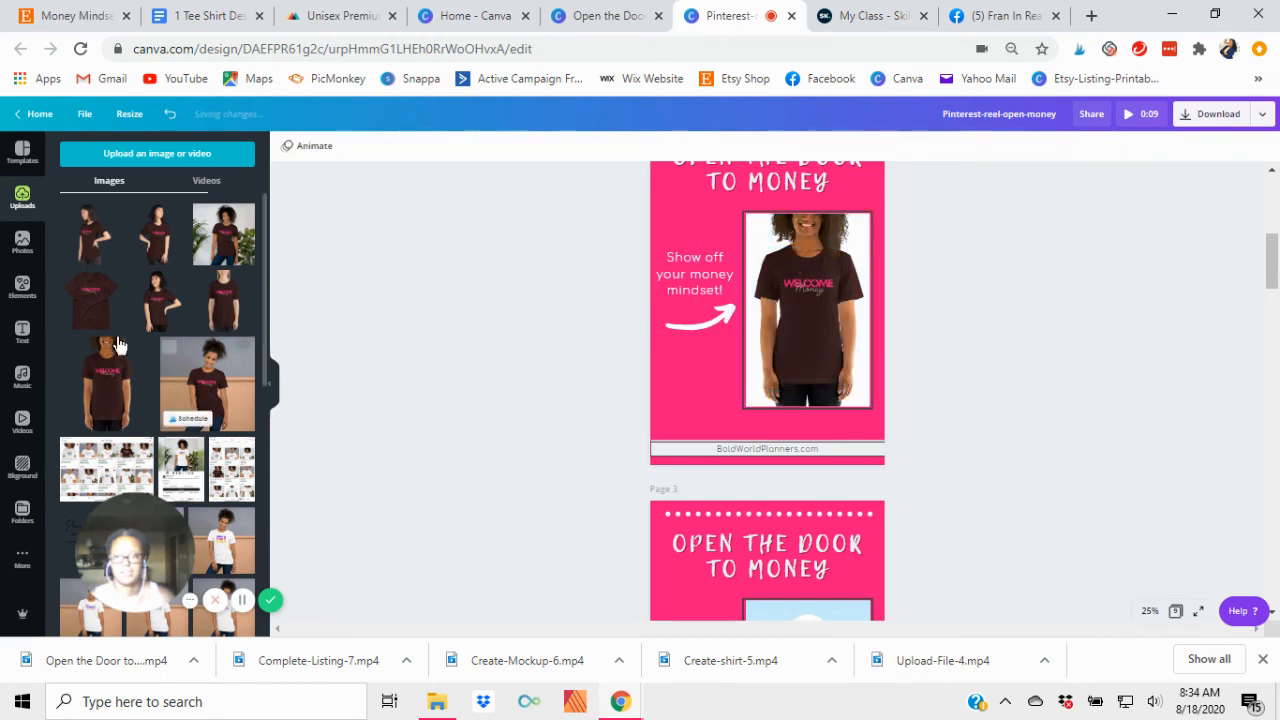
Fill page 3's frame with the other cropped front-view shirt photo and page 4's with the front-facing dark-haired model with a hand on her hip
{"action": "scroll", "coordinate": [969, 427], "scroll_direction": "down", "scroll_amount": 2}
{"action": "scroll", "coordinate": [969, 427], "scroll_direction": "down", "scroll_amount": 1}
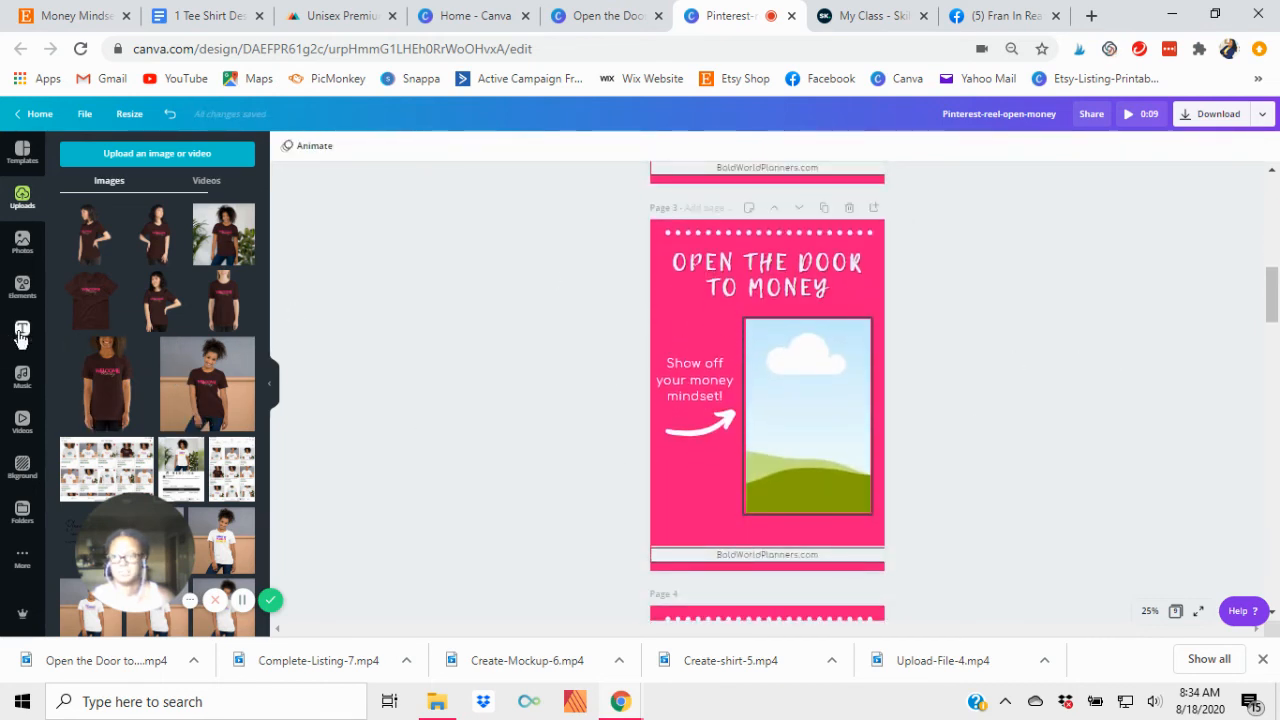
{"action": "left_click", "coordinate": [224, 300]}
{"action": "left_click_drag", "start_coordinate": [762, 400], "coordinate": [814, 414]}
{"action": "scroll", "coordinate": [995, 445], "scroll_direction": "down", "scroll_amount": 4}
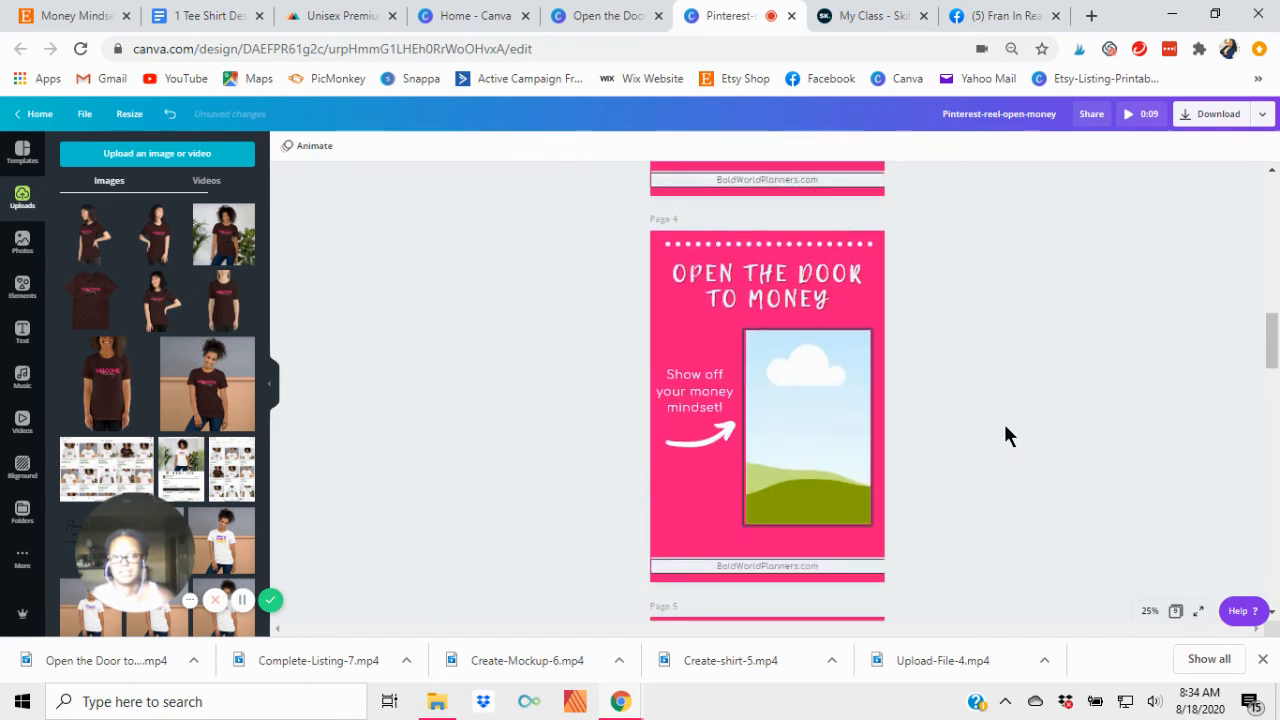
{"action": "left_click_drag", "start_coordinate": [252, 318], "coordinate": [812, 428]}
{"action": "left_click", "coordinate": [1091, 437]}
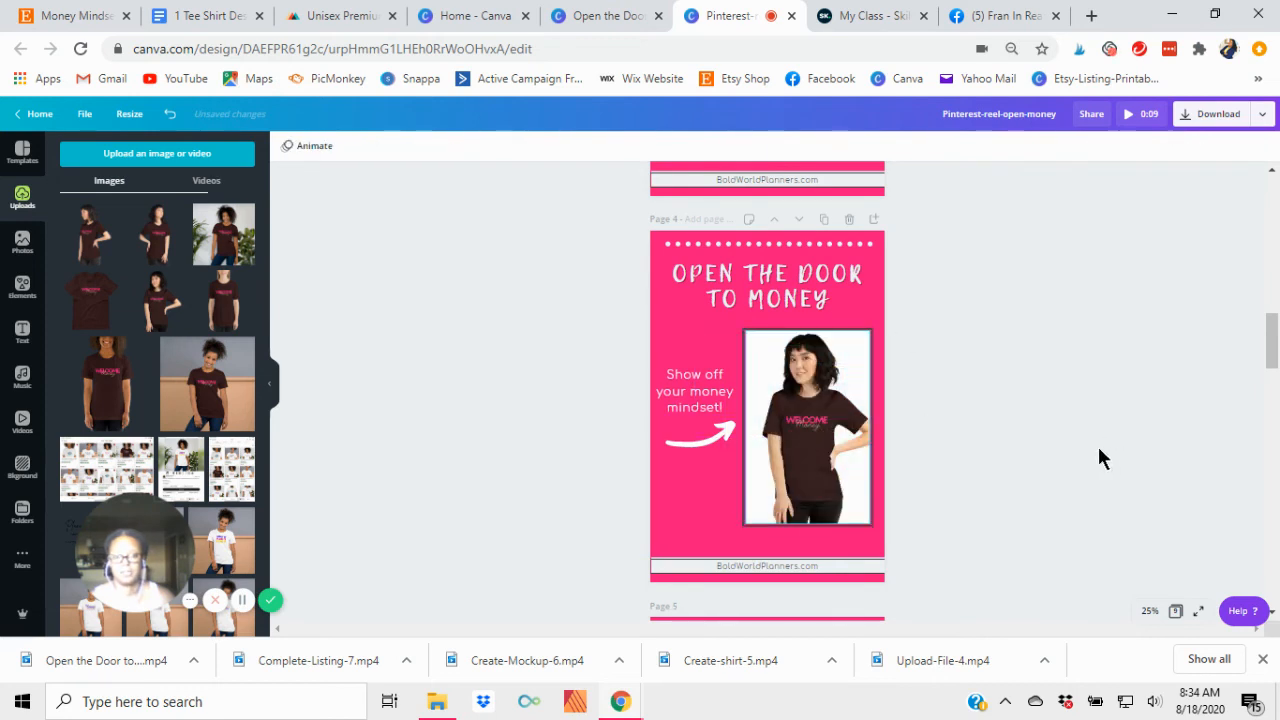
Fill the picture frame on page 5 with the uploaded image of the flat T-shirt without a model
{"action": "scroll", "coordinate": [1097, 443], "scroll_direction": "down", "scroll_amount": 3}
{"action": "scroll", "coordinate": [1090, 445], "scroll_direction": "down", "scroll_amount": 1}
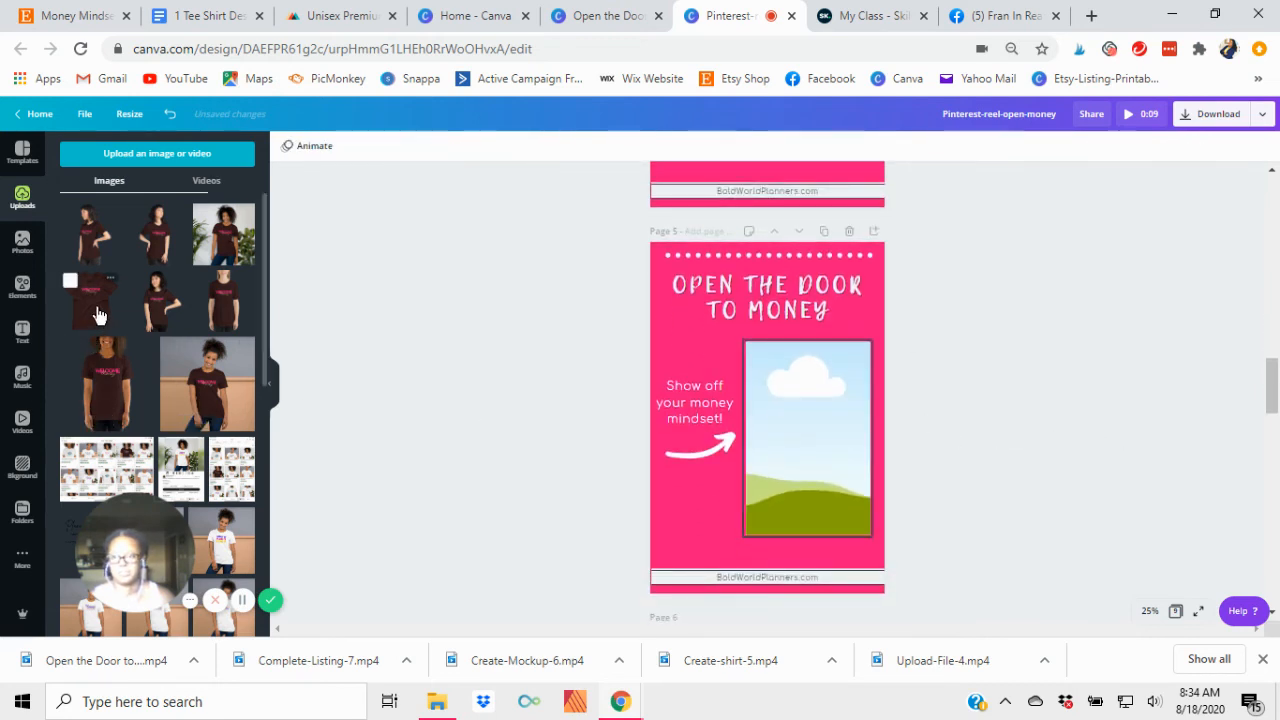
{"action": "left_click_drag", "start_coordinate": [68, 280], "coordinate": [776, 425]}
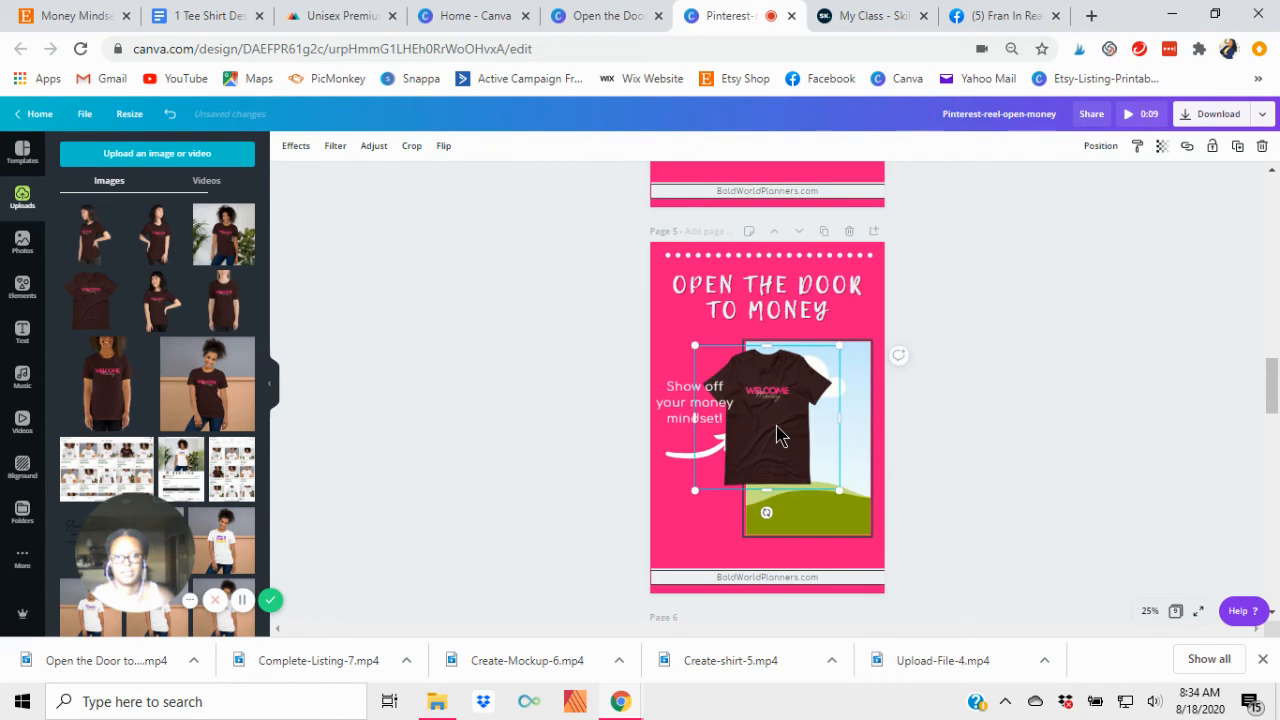
{"action": "left_click", "coordinate": [920, 451]}
Move the picture frame aside on page 6 and delete the white rectangle behind it
{"action": "scroll", "coordinate": [955, 457], "scroll_direction": "down", "scroll_amount": 5}
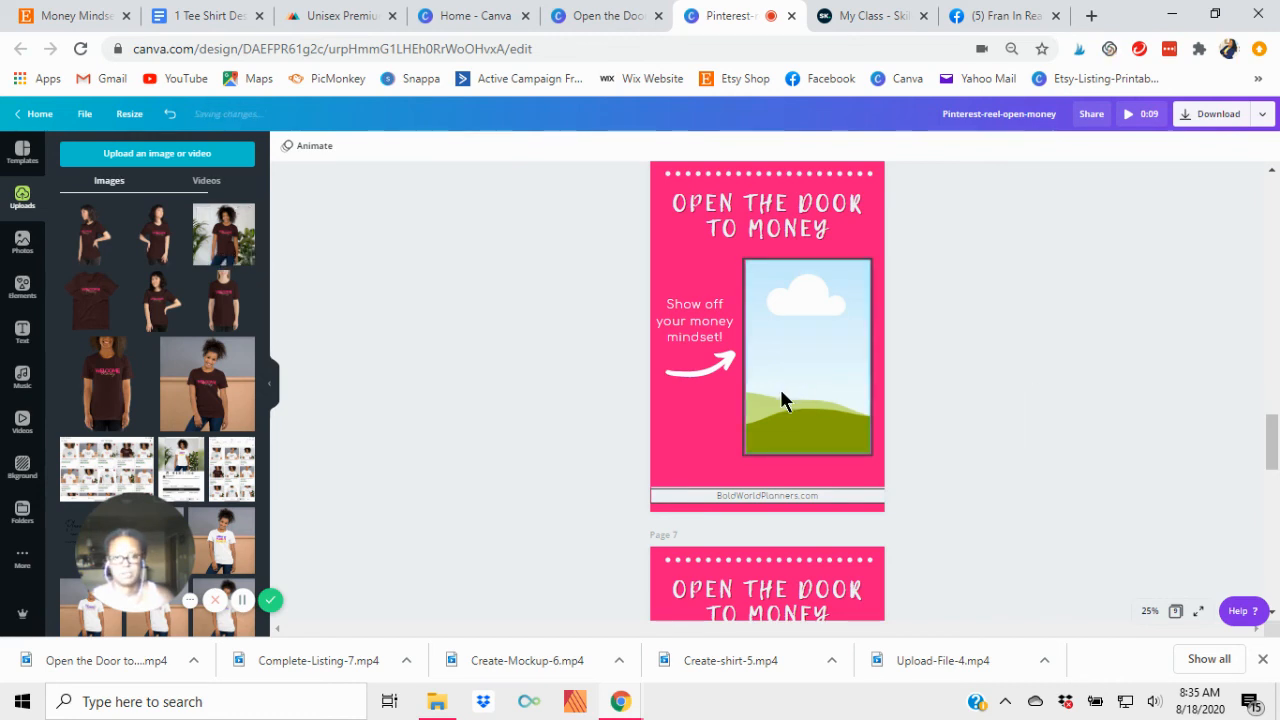
{"action": "left_click_drag", "start_coordinate": [781, 385], "coordinate": [734, 414]}
{"action": "left_click", "coordinate": [846, 329]}
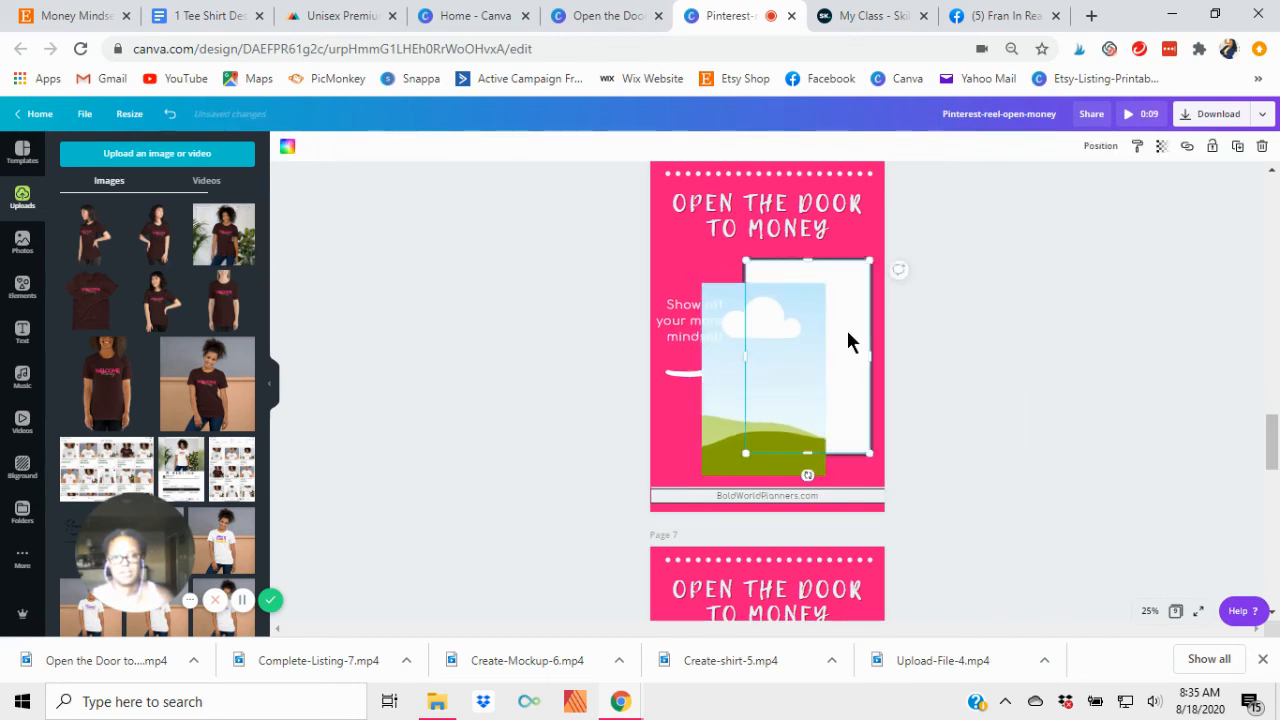
{"action": "left_click", "coordinate": [372, 206]}
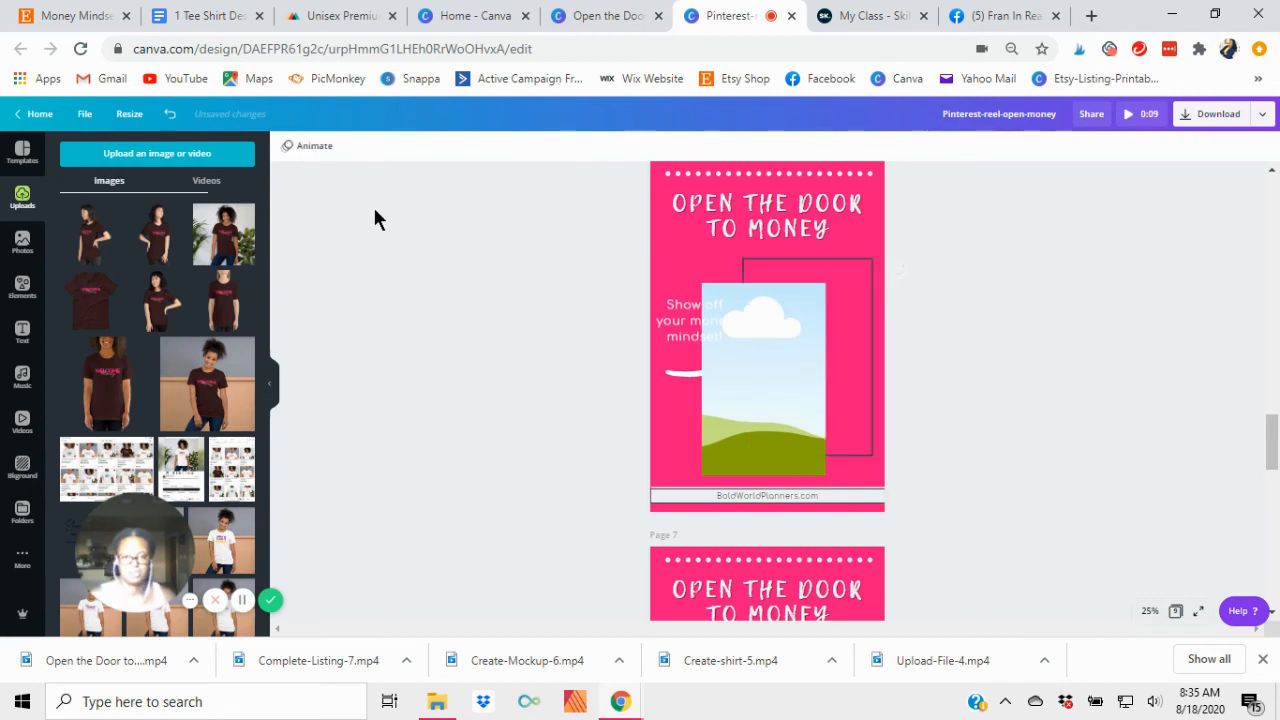
Move page 6's picture frame back and align it just inside the dark outline at 50% zoom
{"action": "left_click_drag", "start_coordinate": [777, 423], "coordinate": [812, 404]}
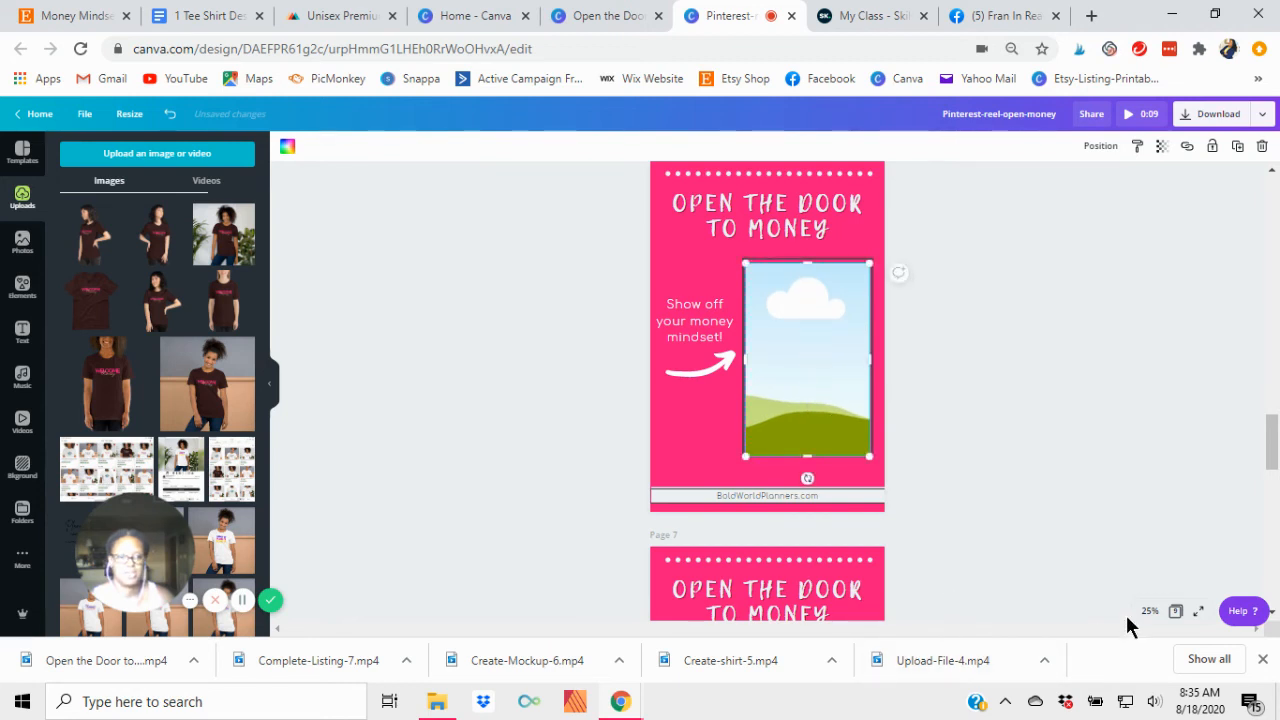
{"action": "left_click", "coordinate": [1150, 611]}
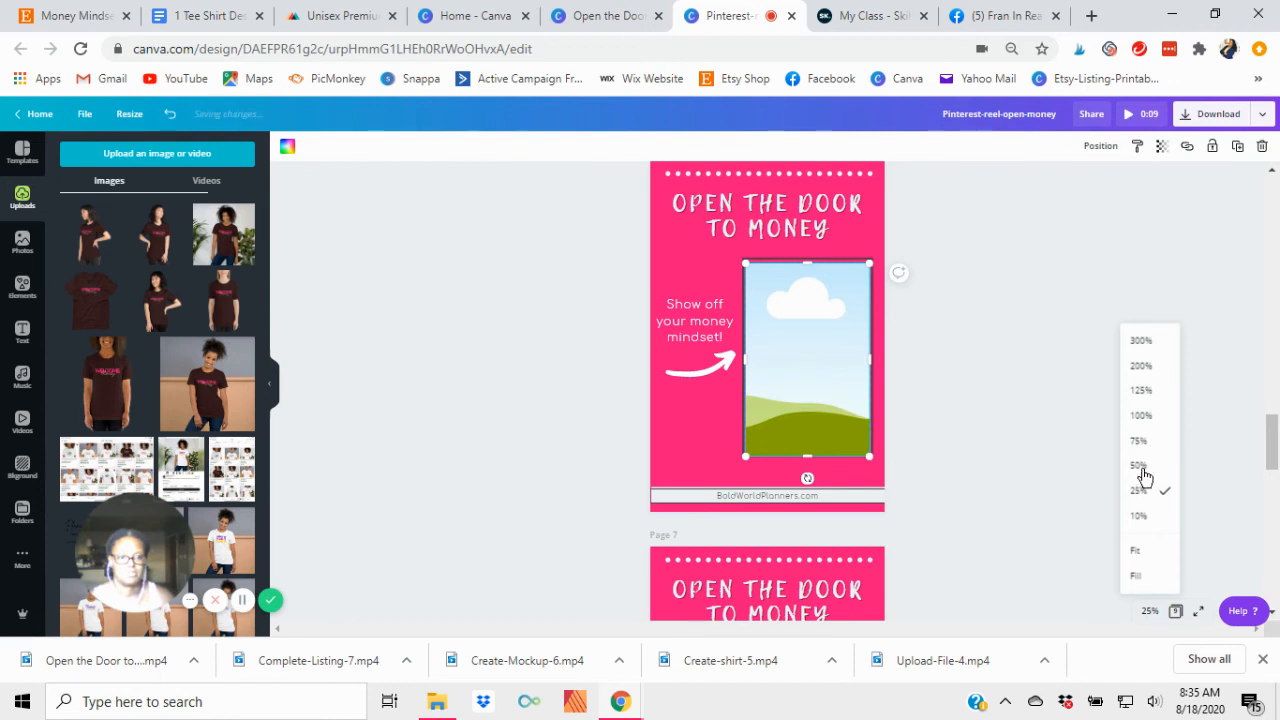
{"action": "left_click", "coordinate": [1144, 477]}
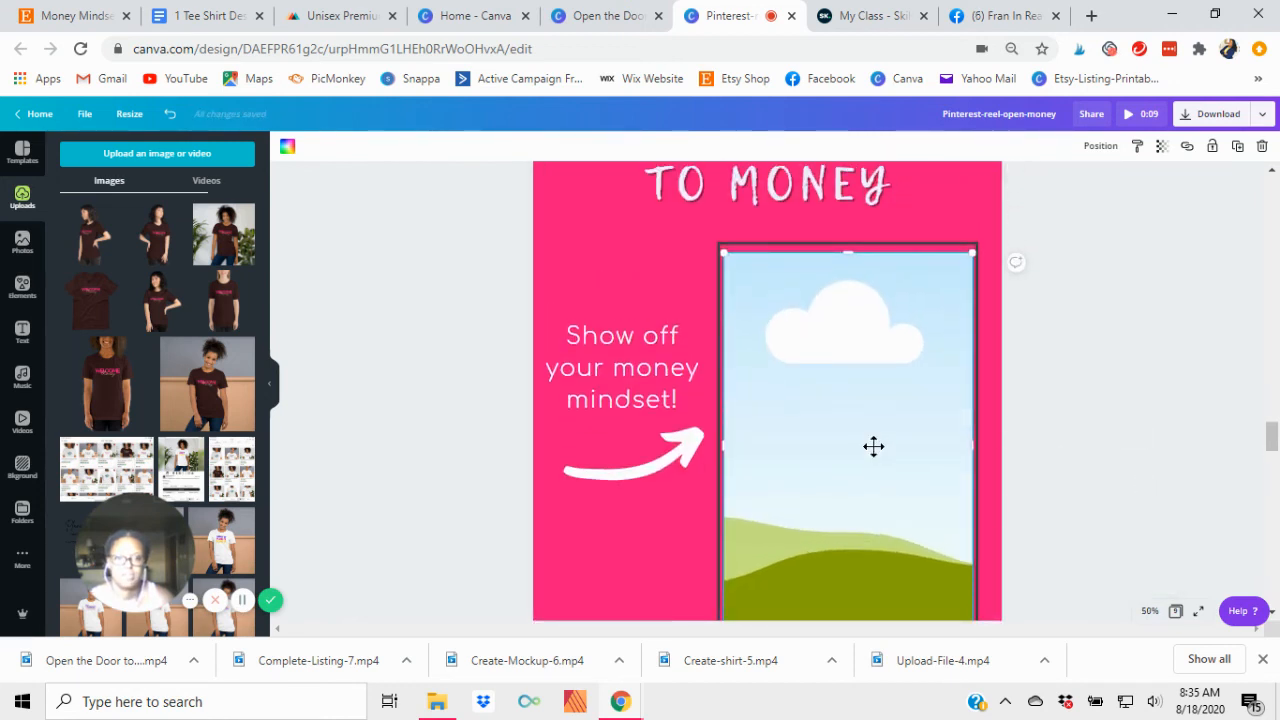
{"action": "left_click_drag", "start_coordinate": [873, 446], "coordinate": [861, 450]}
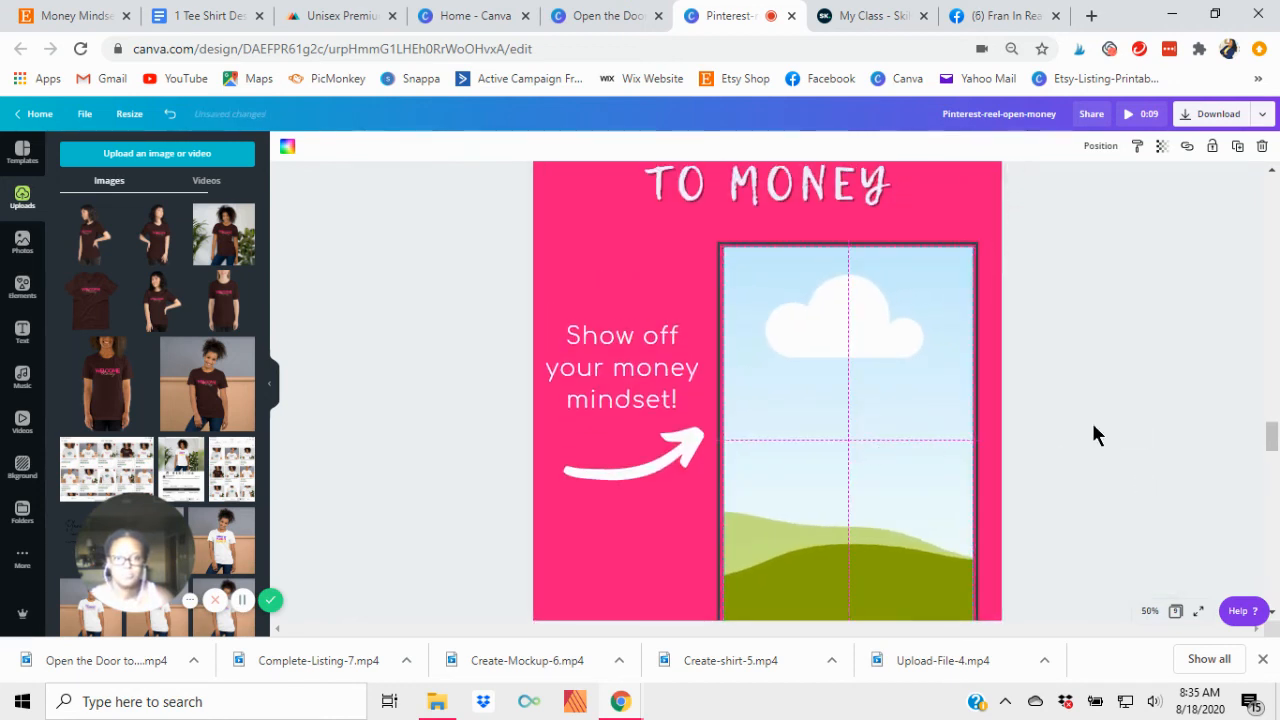
{"action": "left_click_drag", "start_coordinate": [1093, 426], "coordinate": [1112, 426]}
{"action": "scroll", "coordinate": [1112, 426], "scroll_direction": "down", "scroll_amount": 2}
Return to 25% zoom and fill page 7's frame with the photo of the curly-haired model standing among plants
{"action": "left_click", "coordinate": [1148, 618]}
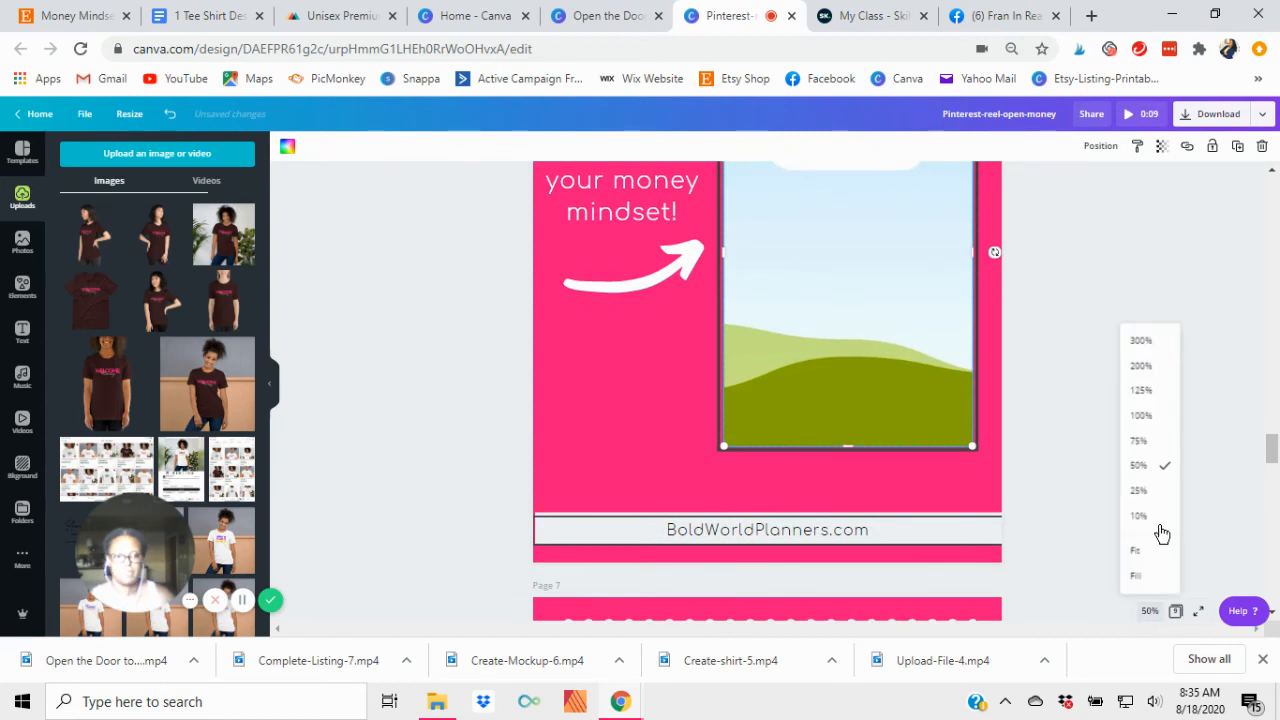
{"action": "left_click", "coordinate": [1142, 490]}
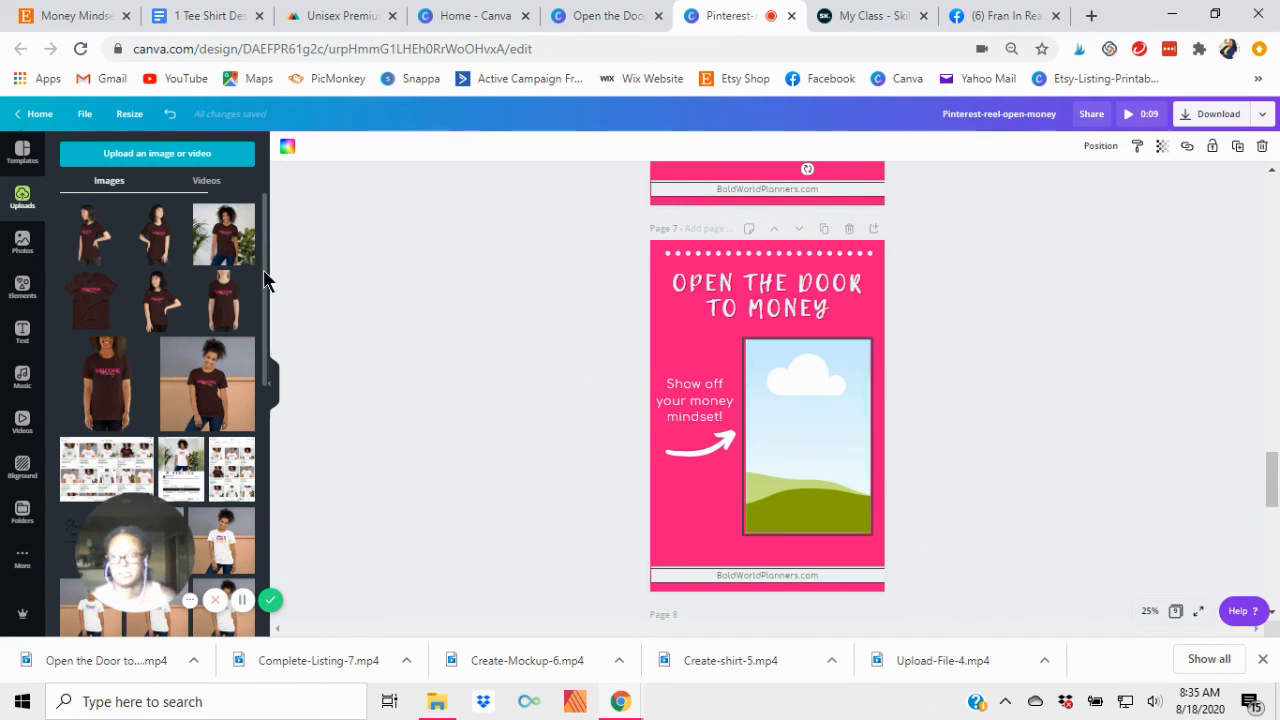
{"action": "left_click_drag", "start_coordinate": [224, 242], "coordinate": [864, 408]}
{"action": "left_click", "coordinate": [902, 450]}
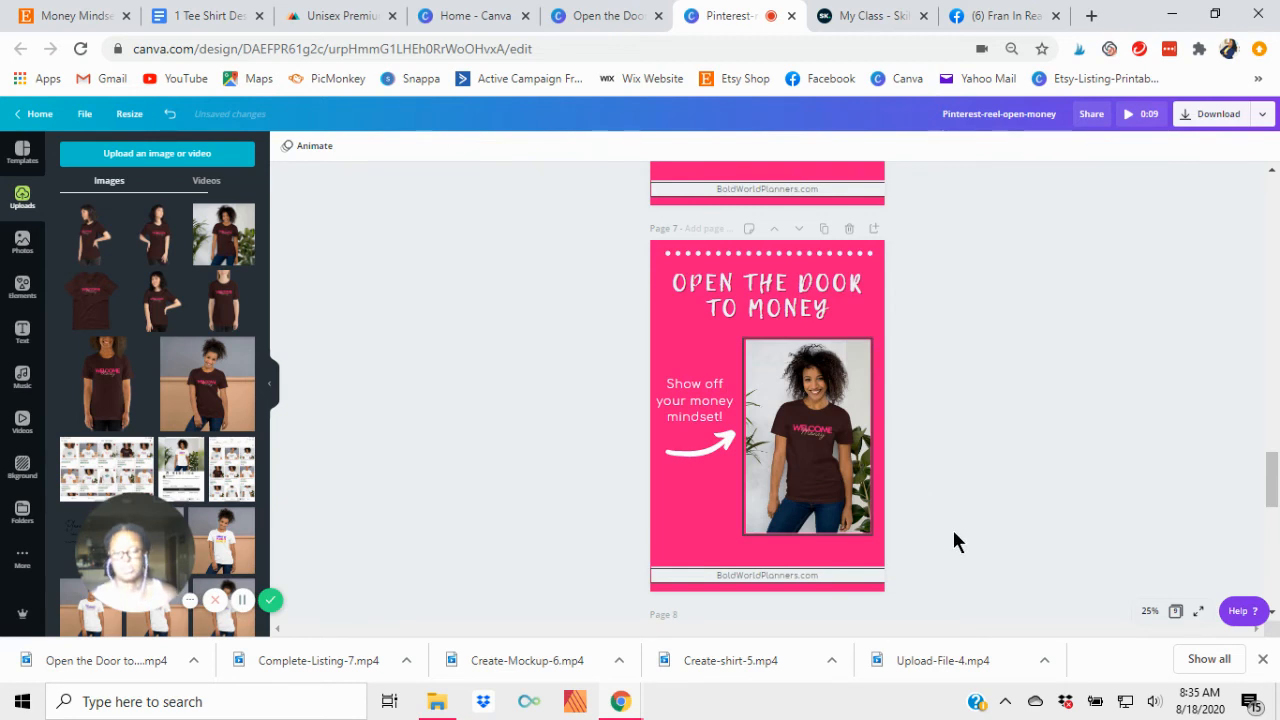
Fill page 8's picture frame with the uploaded photo of the dark-haired model with her hand on her hip, turned toward the right
{"action": "scroll", "coordinate": [1052, 422], "scroll_direction": "down", "scroll_amount": 5}
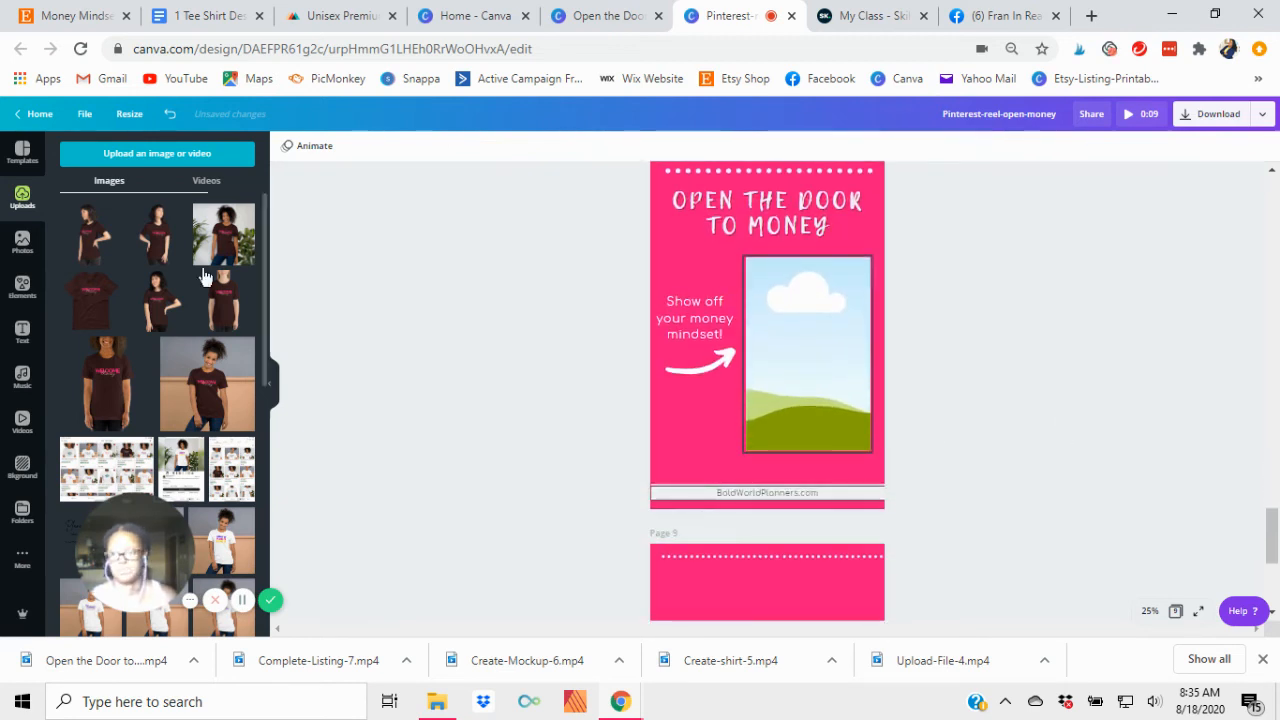
{"action": "left_click", "coordinate": [164, 244]}
{"action": "left_click_drag", "start_coordinate": [776, 363], "coordinate": [819, 366]}
{"action": "left_click", "coordinate": [1196, 362]}
Duplicate page 8 and replace the photo in the copy's frame with the dark-haired model turned toward the left
{"action": "scroll", "coordinate": [1141, 405], "scroll_direction": "down", "scroll_amount": 4}
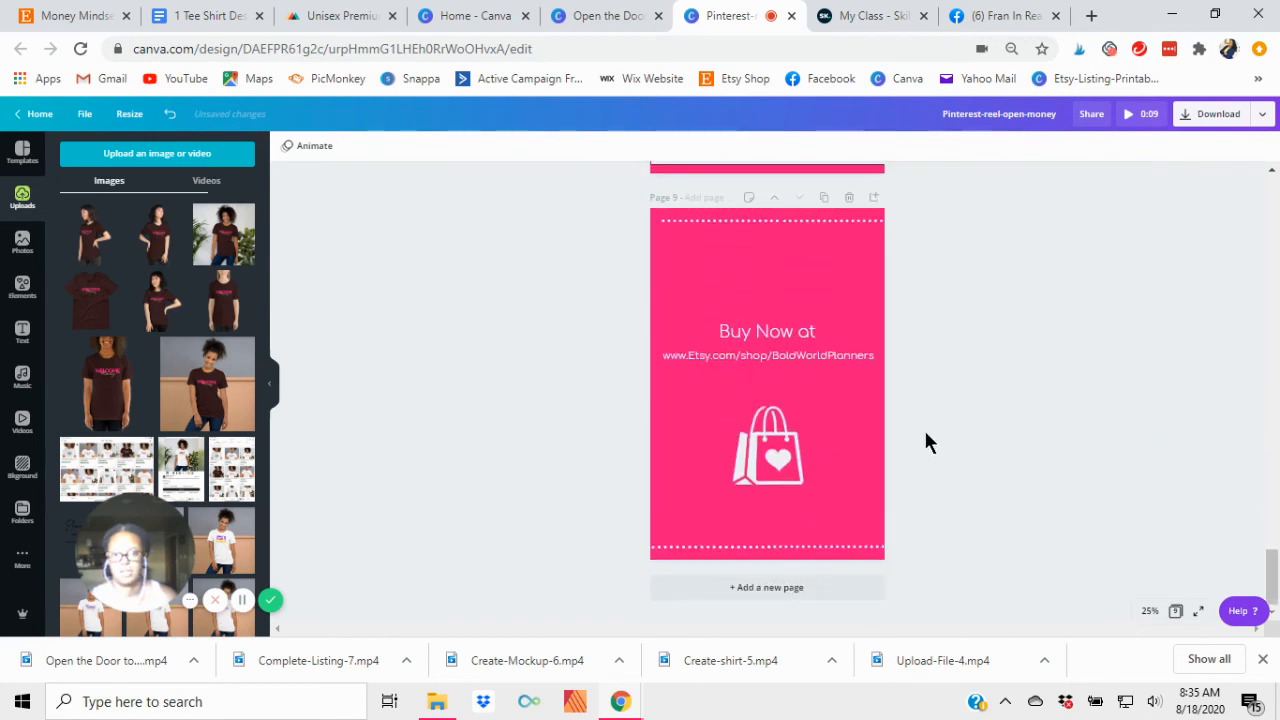
{"action": "scroll", "coordinate": [1040, 400], "scroll_direction": "up", "scroll_amount": 5}
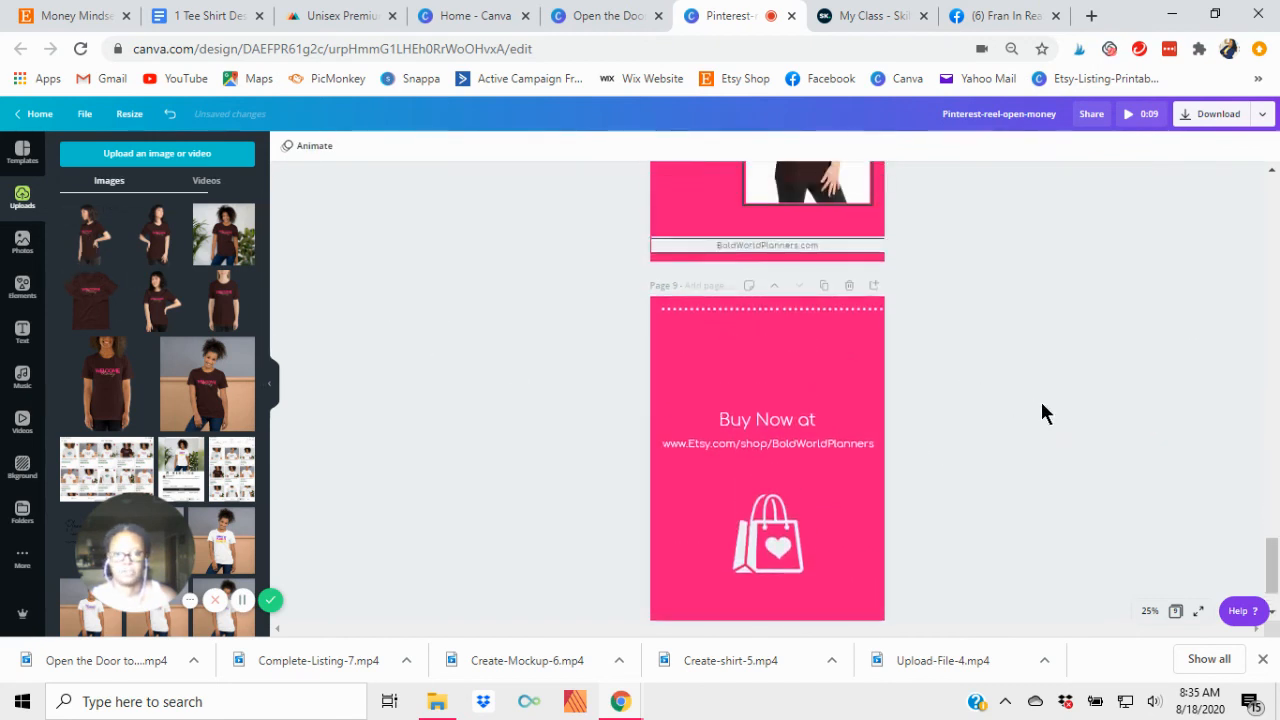
{"action": "left_click", "coordinate": [824, 280]}
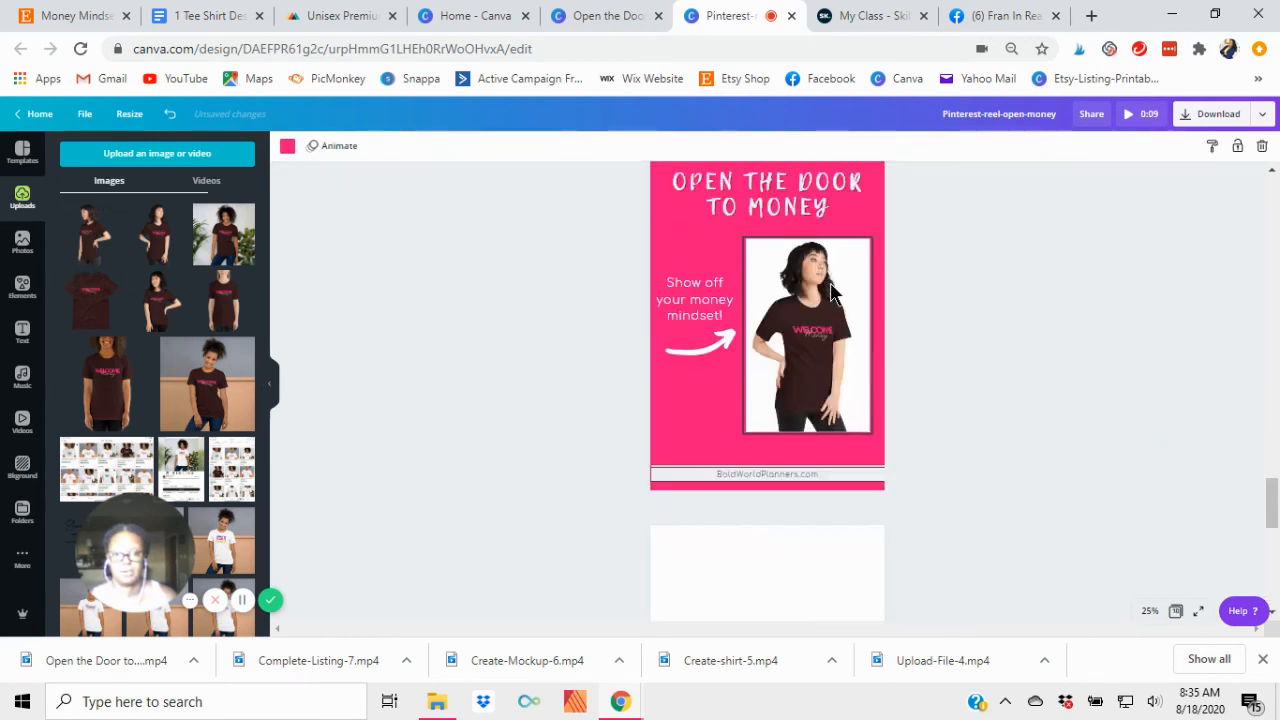
{"action": "left_click", "coordinate": [821, 484]}
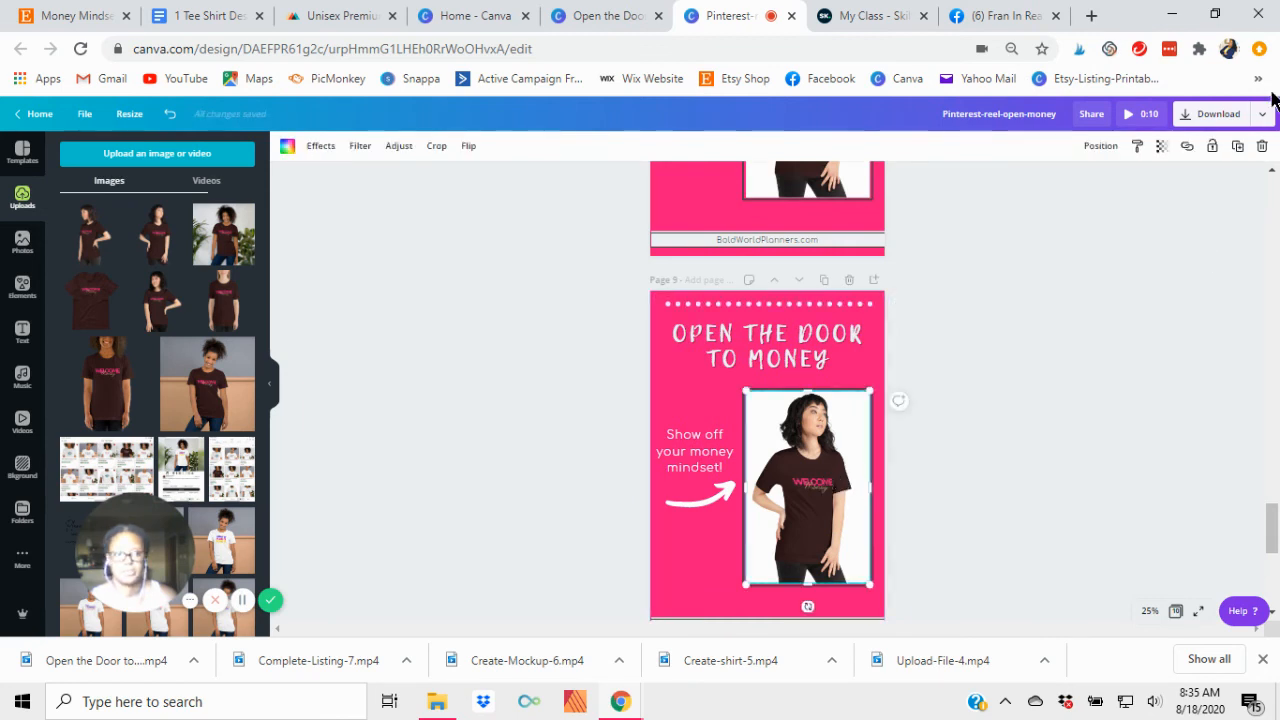
{"action": "left_click", "coordinate": [1262, 146]}
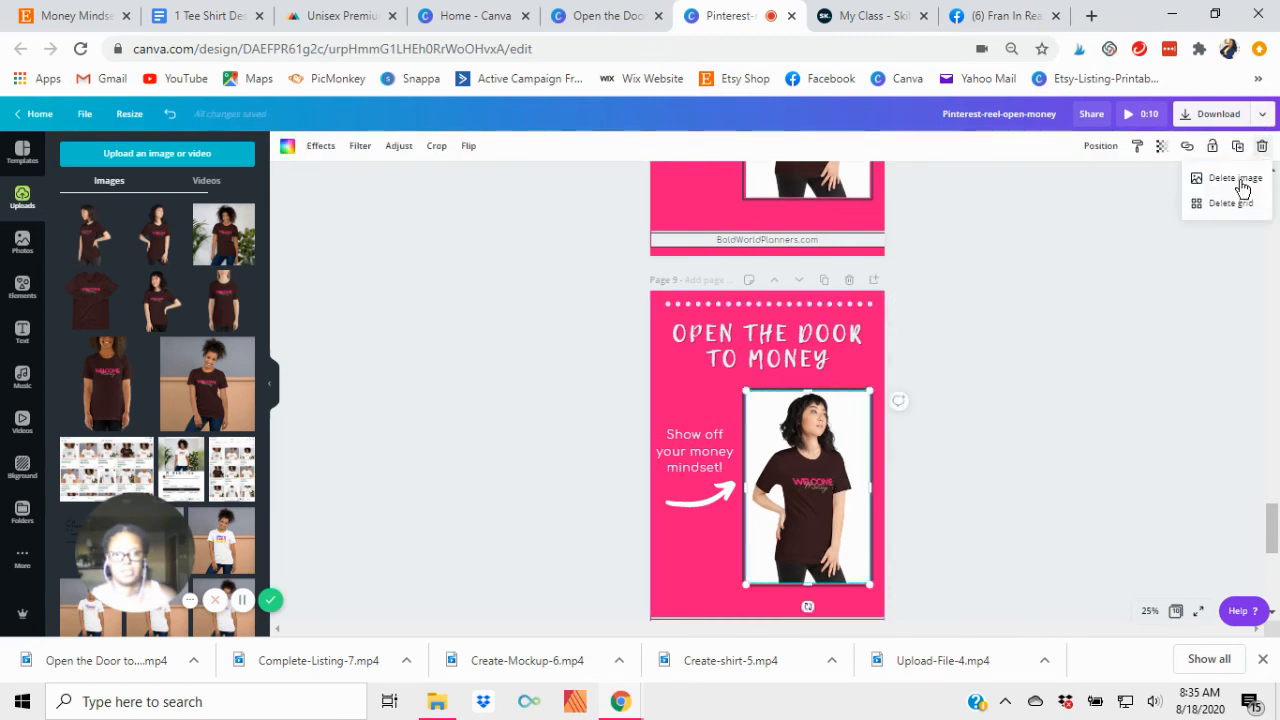
{"action": "left_click", "coordinate": [1238, 180]}
{"action": "left_click", "coordinate": [86, 256]}
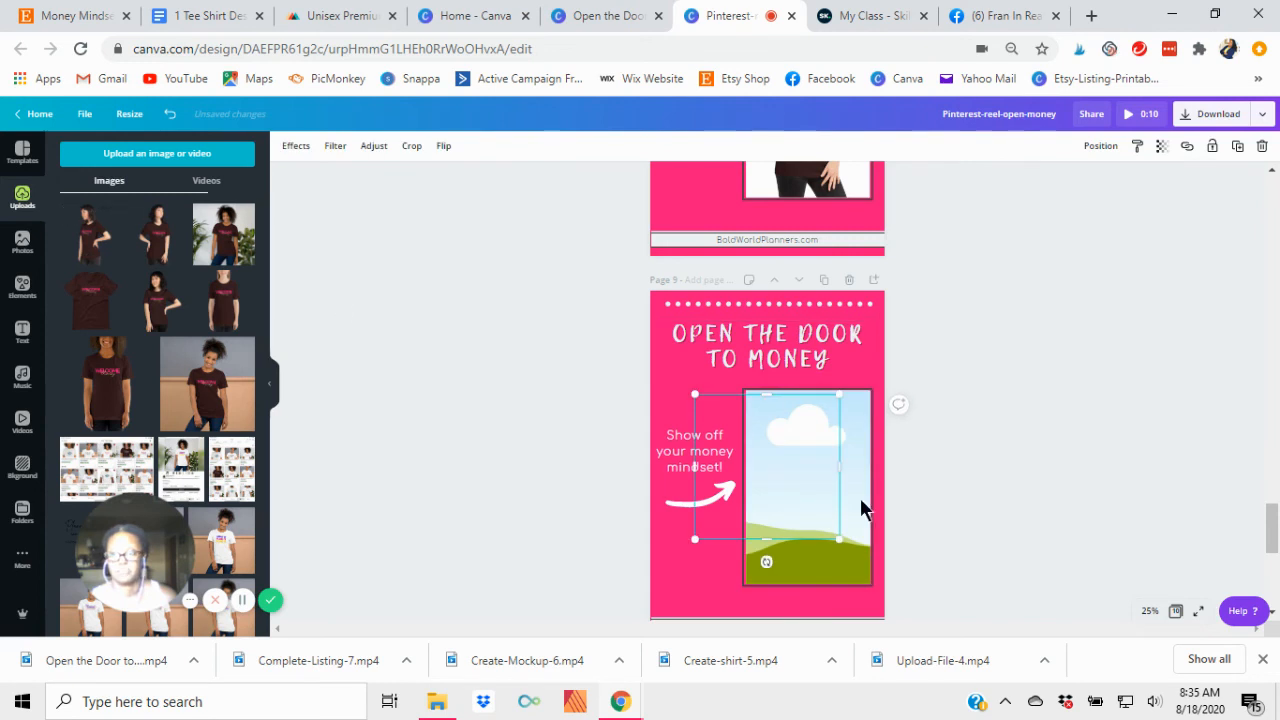
{"action": "left_click_drag", "start_coordinate": [779, 471], "coordinate": [814, 489]}
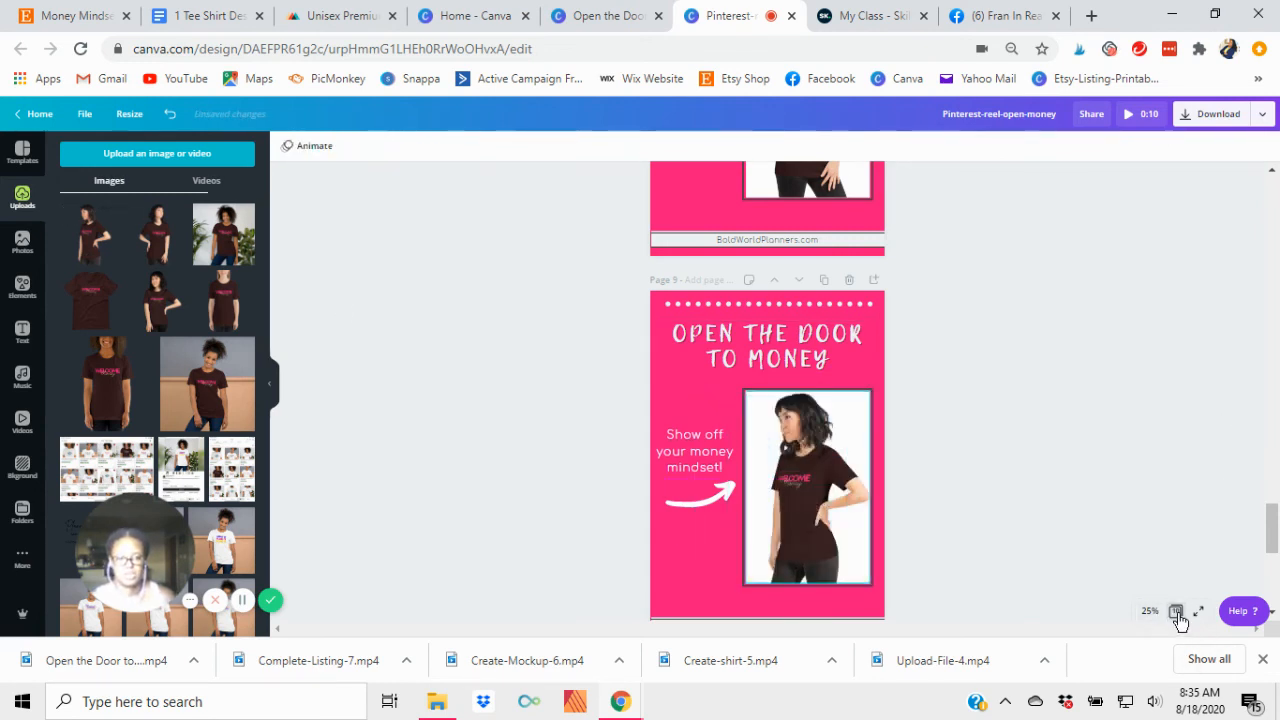
Show the overview of all pages and delete page 6, the one with the empty picture frame
{"action": "left_click", "coordinate": [1176, 611]}
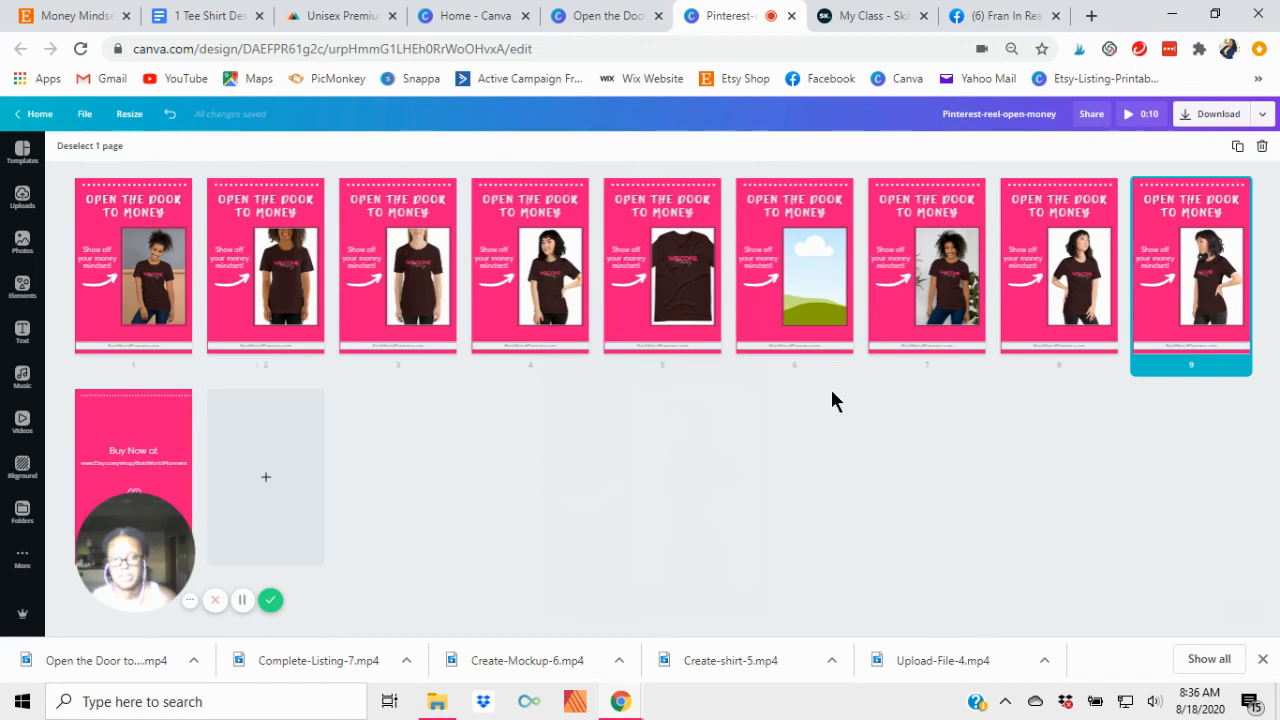
{"action": "left_click", "coordinate": [800, 289]}
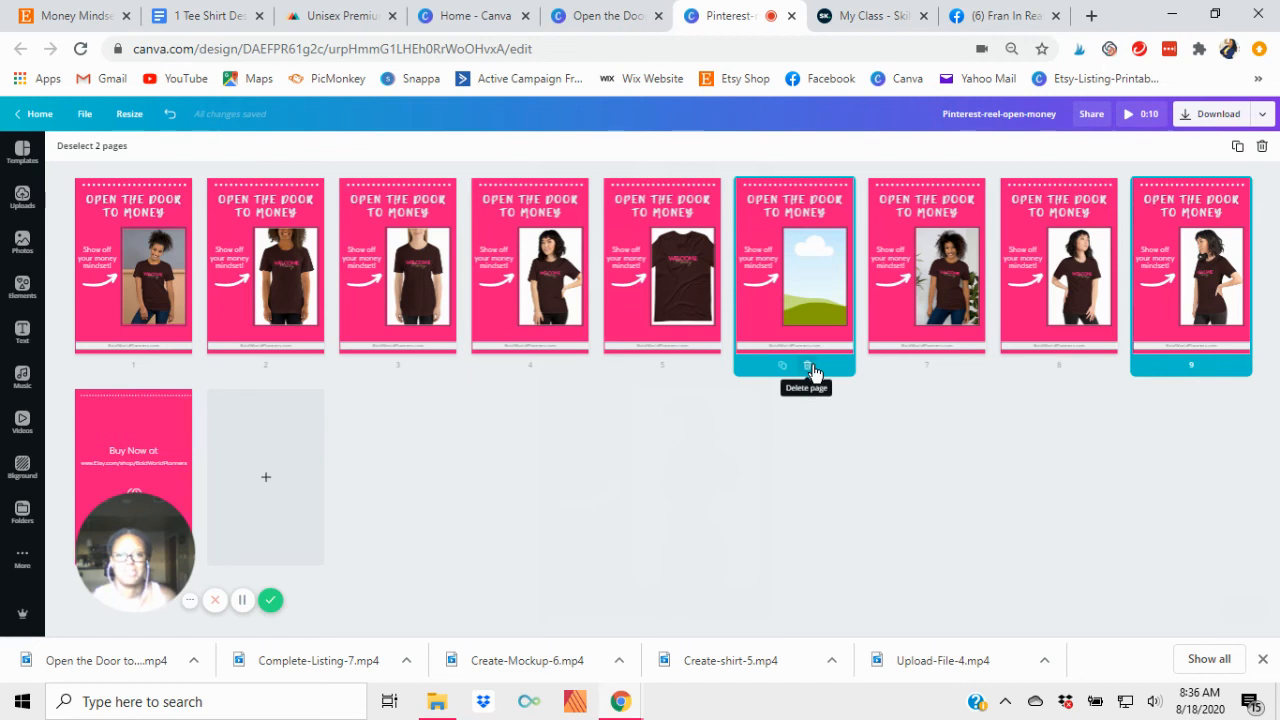
{"action": "left_click", "coordinate": [808, 372]}
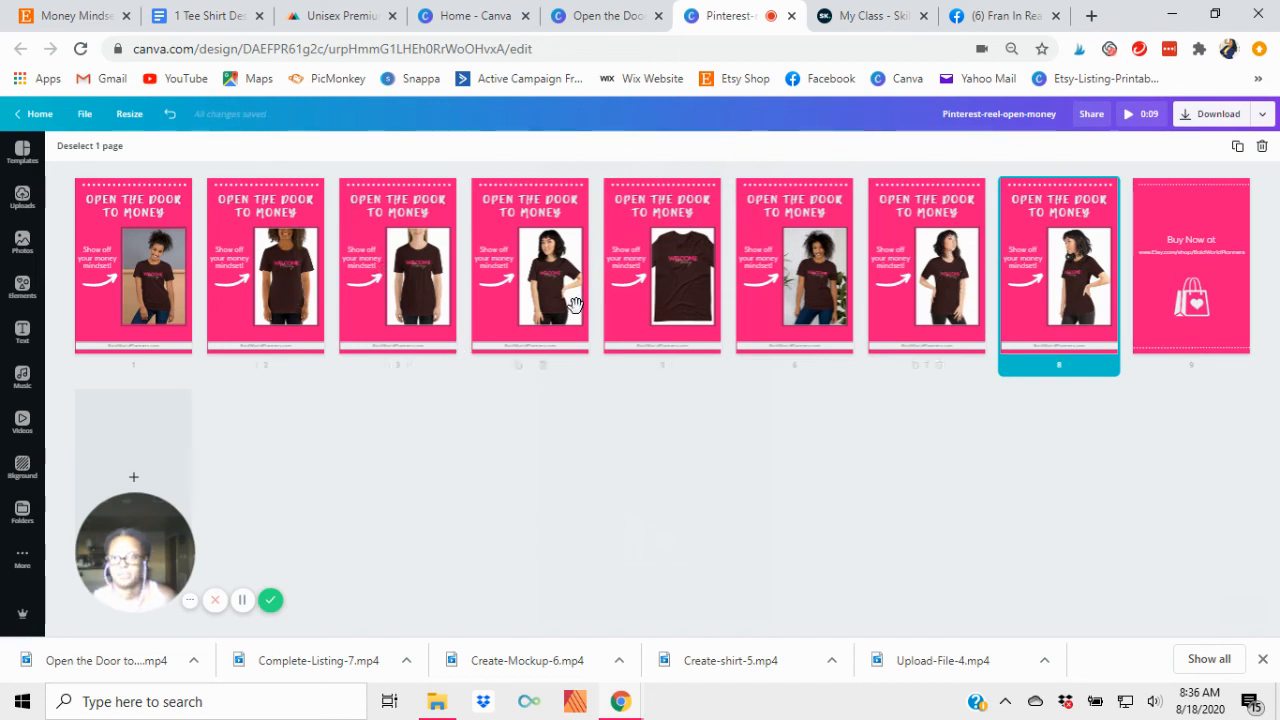
Reorder the pages so the left-facing dark-haired model is page 2, the flat shirt page 4 and the model among plants page 6
{"action": "mouse_move", "coordinate": [1082, 262]}
{"action": "left_mouse_down"}
{"action": "mouse_move", "coordinate": [789, 389]}
{"action": "mouse_move", "coordinate": [296, 372]}
{"action": "mouse_move", "coordinate": [237, 282]}
{"action": "mouse_move", "coordinate": [210, 272]}
{"action": "mouse_move", "coordinate": [224, 272]}
{"action": "left_mouse_up"}
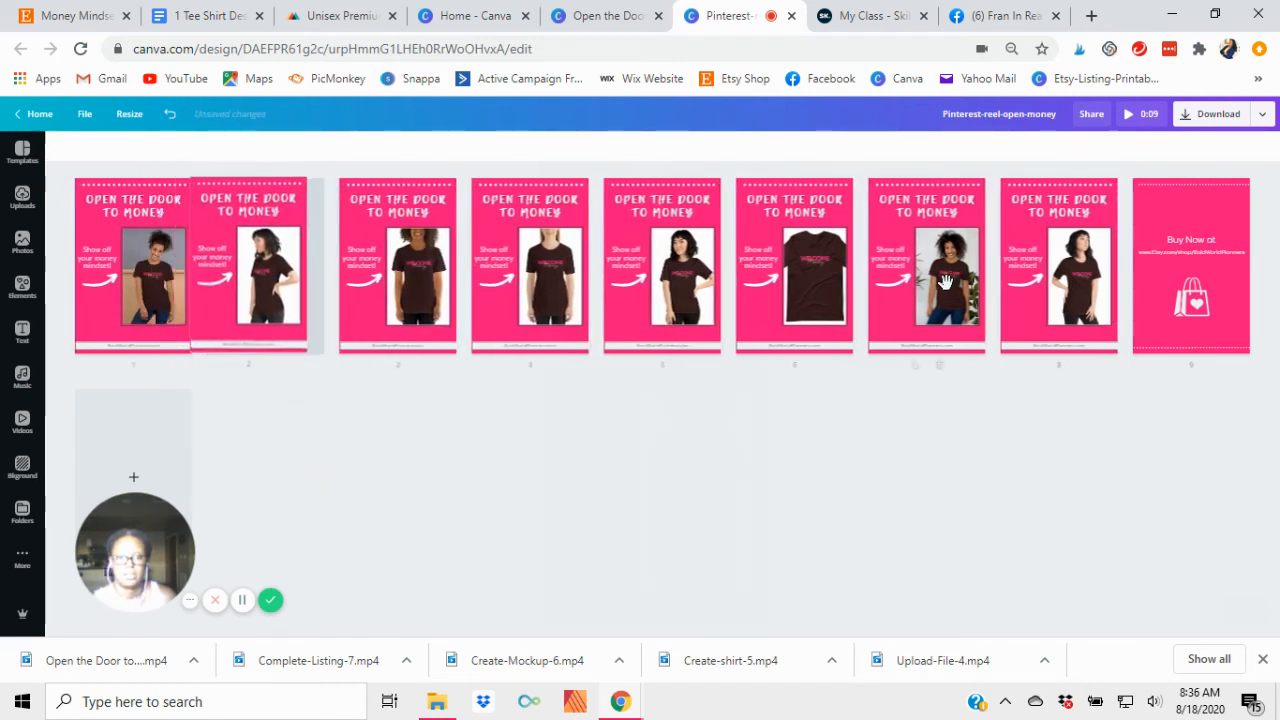
{"action": "left_click_drag", "start_coordinate": [946, 284], "coordinate": [605, 280]}
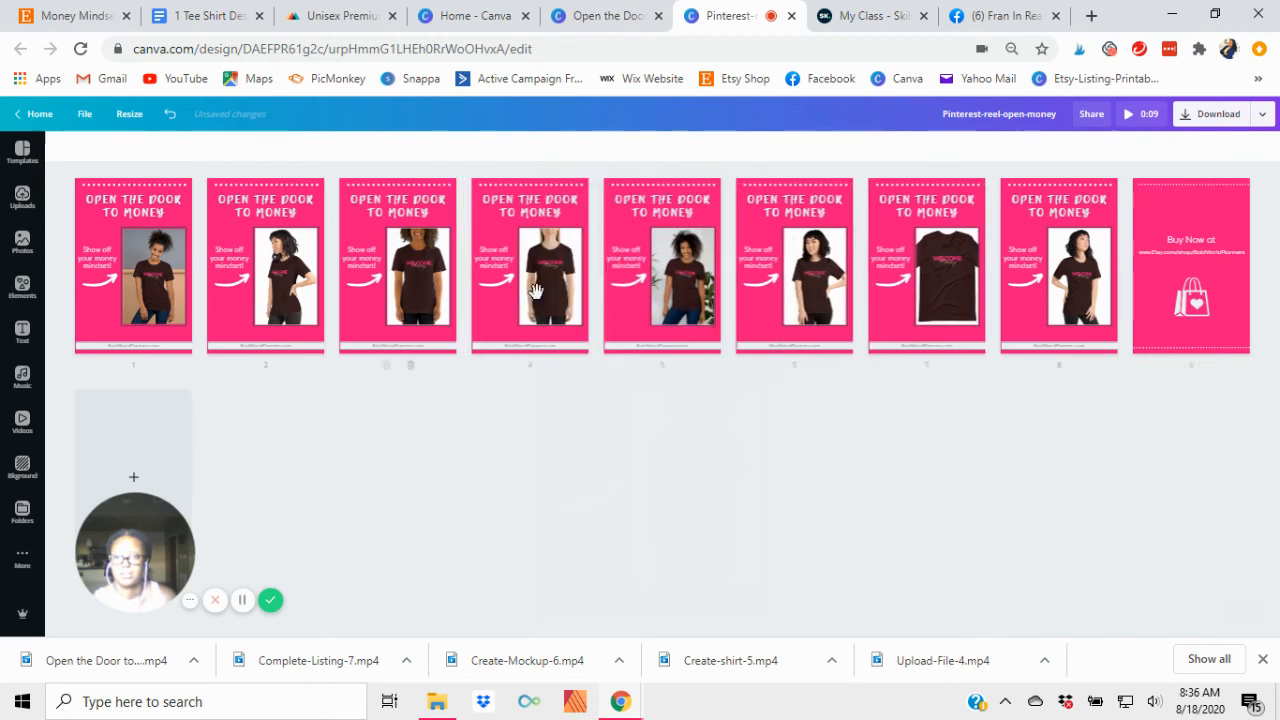
{"action": "left_click_drag", "start_coordinate": [679, 266], "coordinate": [815, 260]}
{"action": "left_click_drag", "start_coordinate": [939, 267], "coordinate": [562, 332]}
{"action": "left_click_drag", "start_coordinate": [460, 260], "coordinate": [470, 262]}
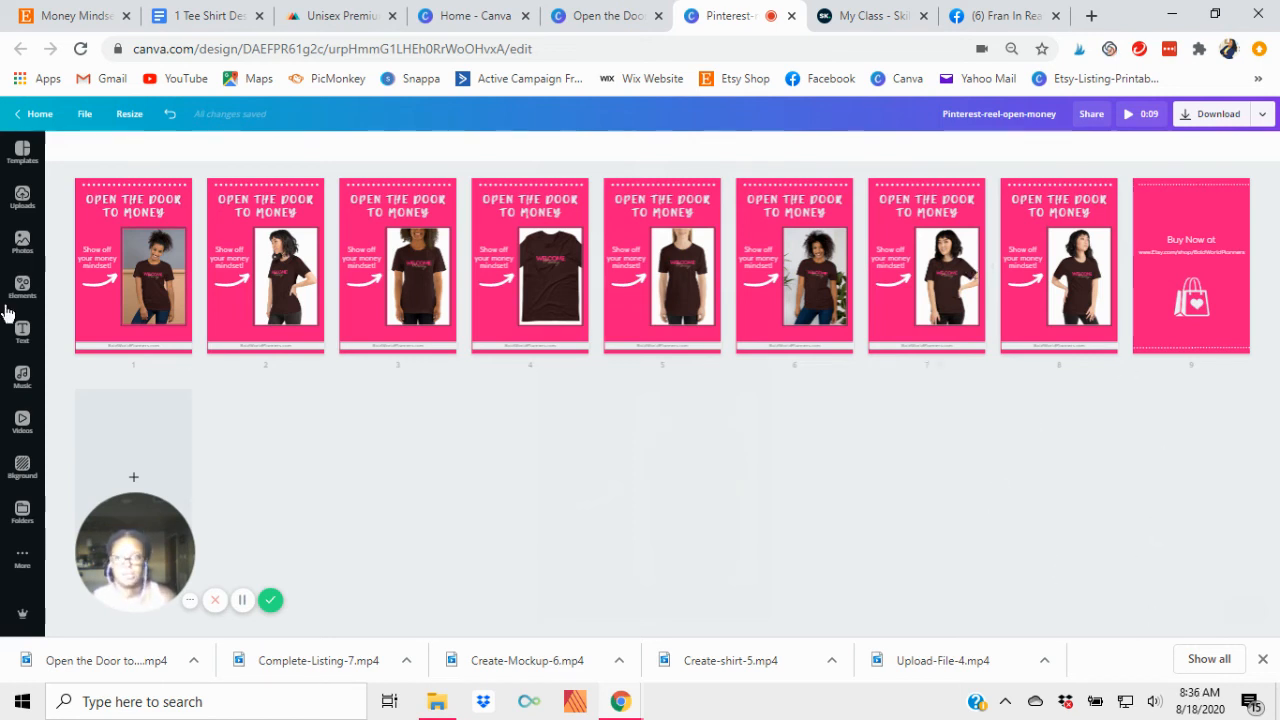
Return to editing page 1, play the full reel preview and close it
{"action": "double_click", "coordinate": [153, 255]}
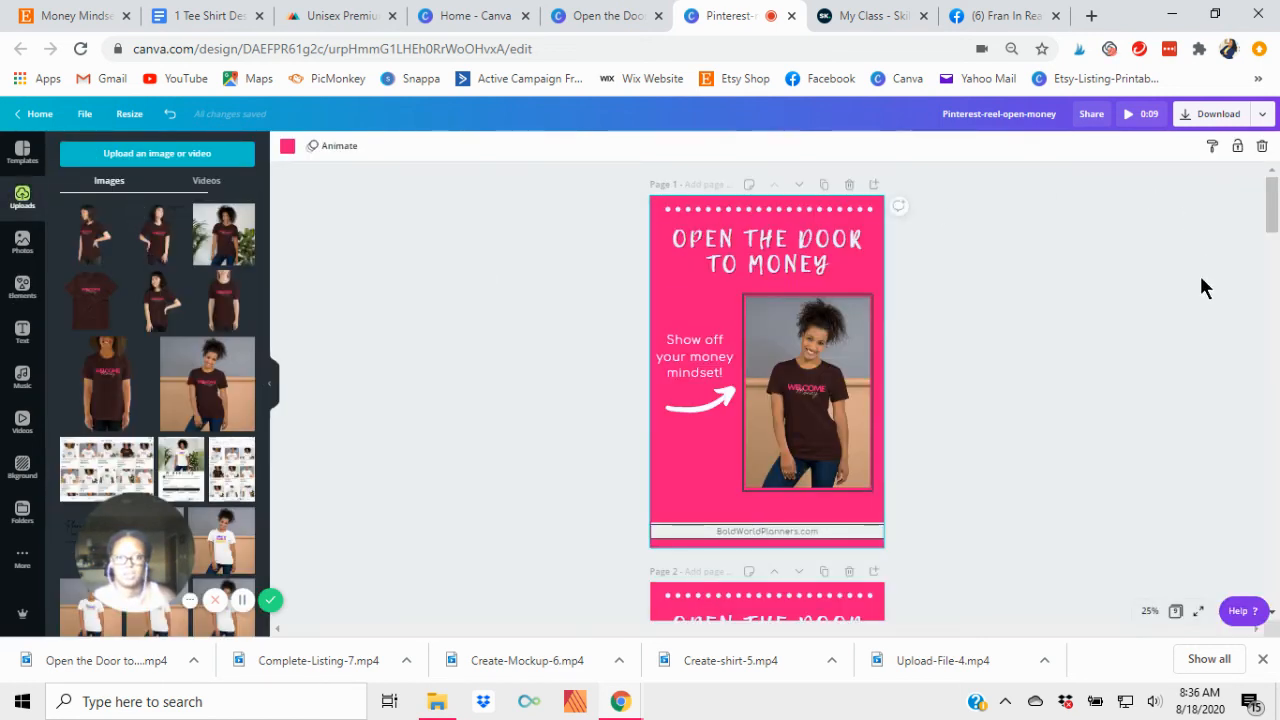
{"action": "left_click", "coordinate": [1148, 116]}
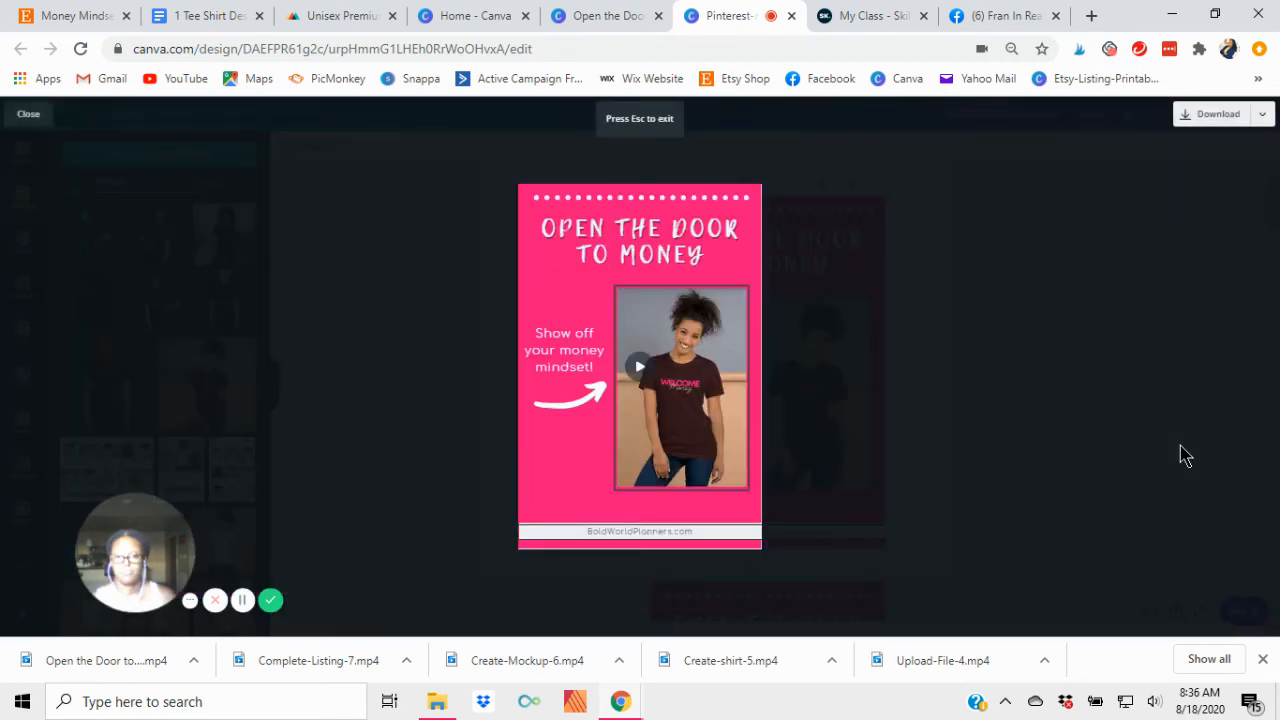
{"action": "left_click", "coordinate": [634, 368]}
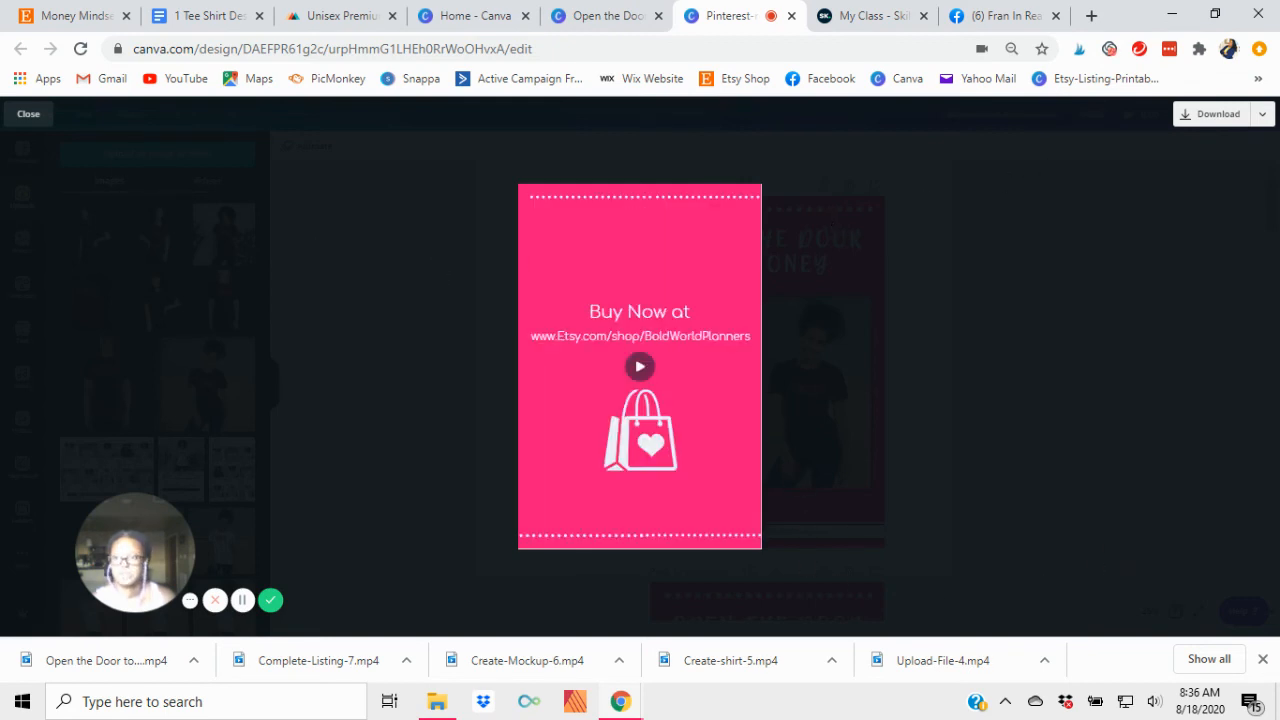
{"action": "left_click", "coordinate": [40, 116]}
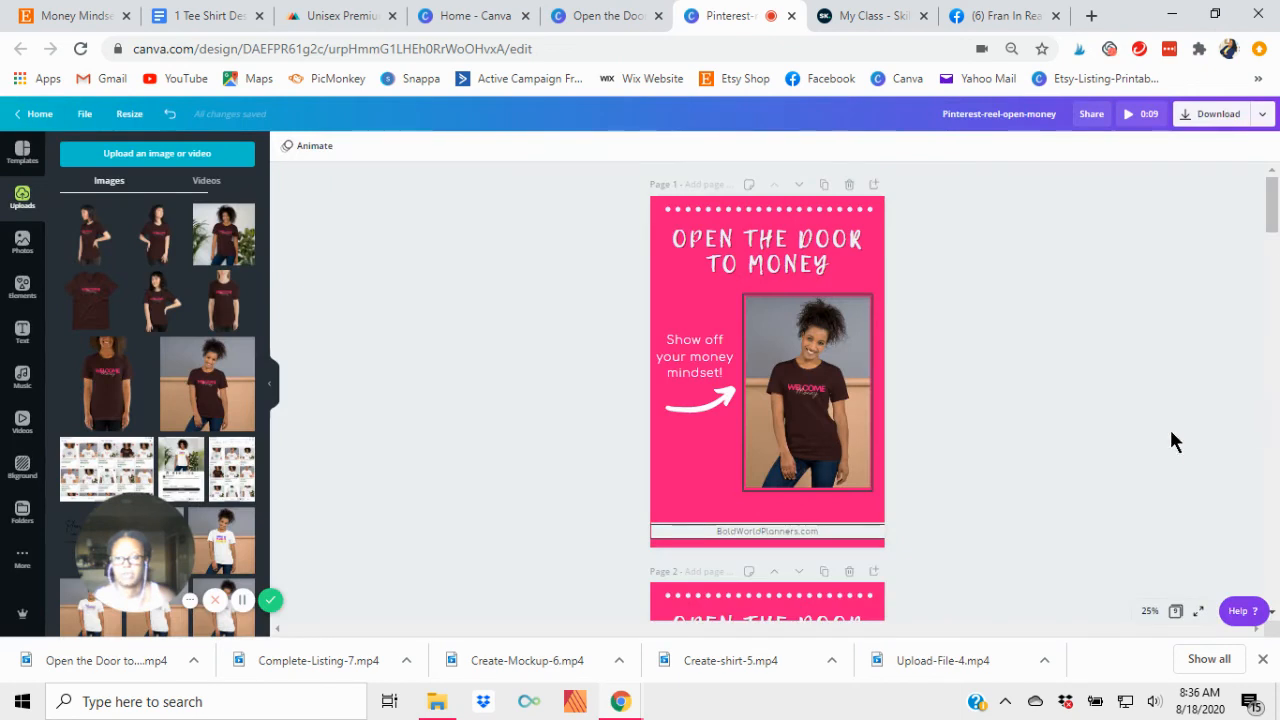
Nudge the white curved arrow slightly lower on pages 1, 3, 5 and 7
{"action": "left_click_drag", "start_coordinate": [709, 410], "coordinate": [705, 416]}
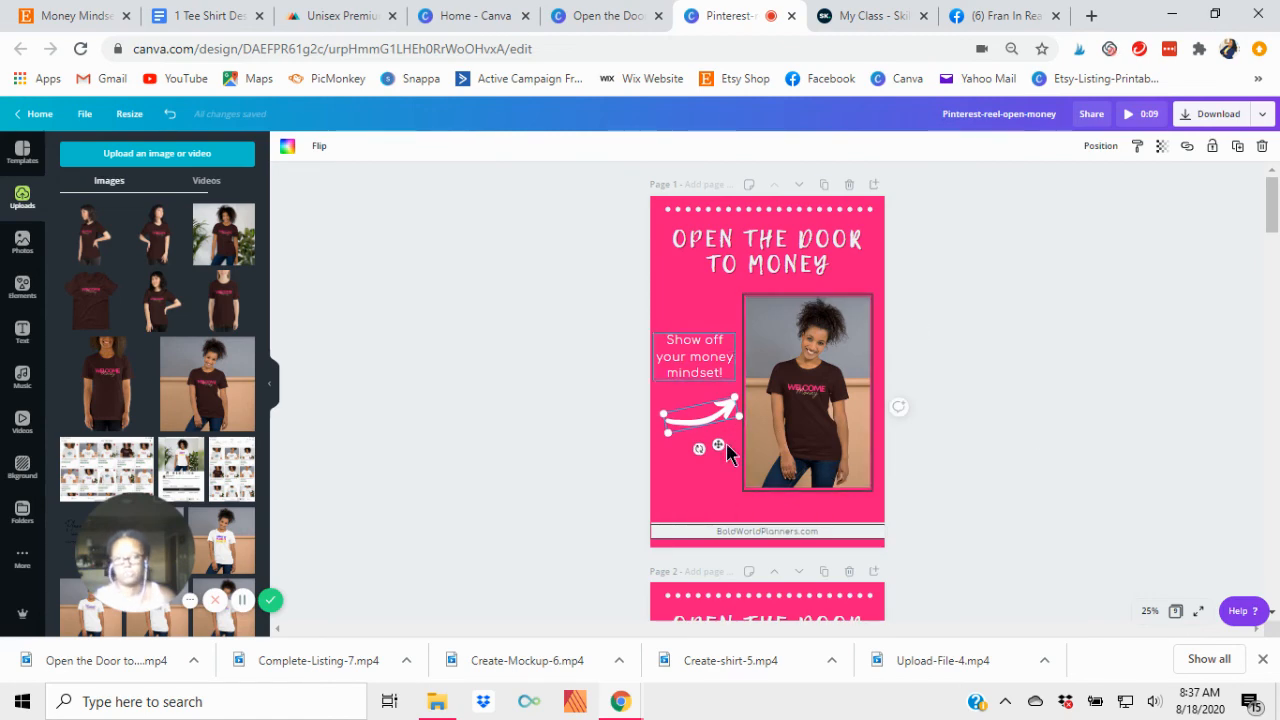
{"action": "scroll", "coordinate": [936, 380], "scroll_direction": "down", "scroll_amount": 4}
{"action": "scroll", "coordinate": [938, 403], "scroll_direction": "down", "scroll_amount": 5}
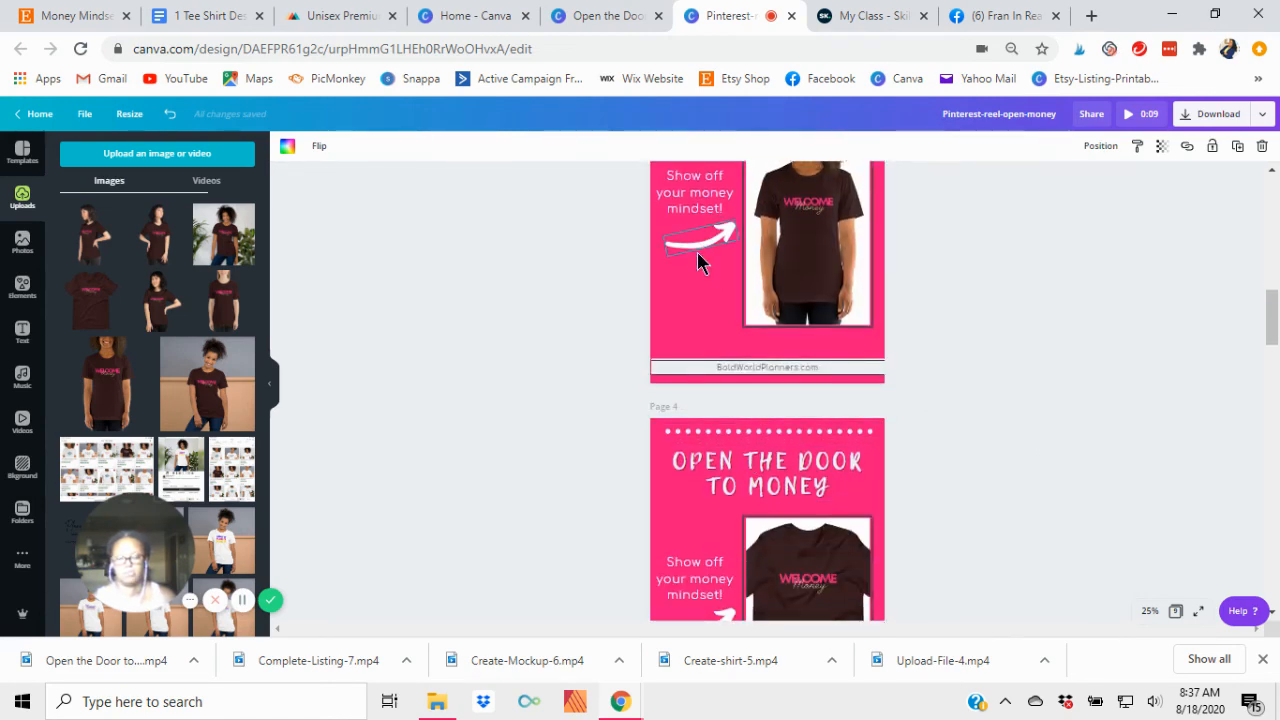
{"action": "left_click_drag", "start_coordinate": [699, 241], "coordinate": [695, 260]}
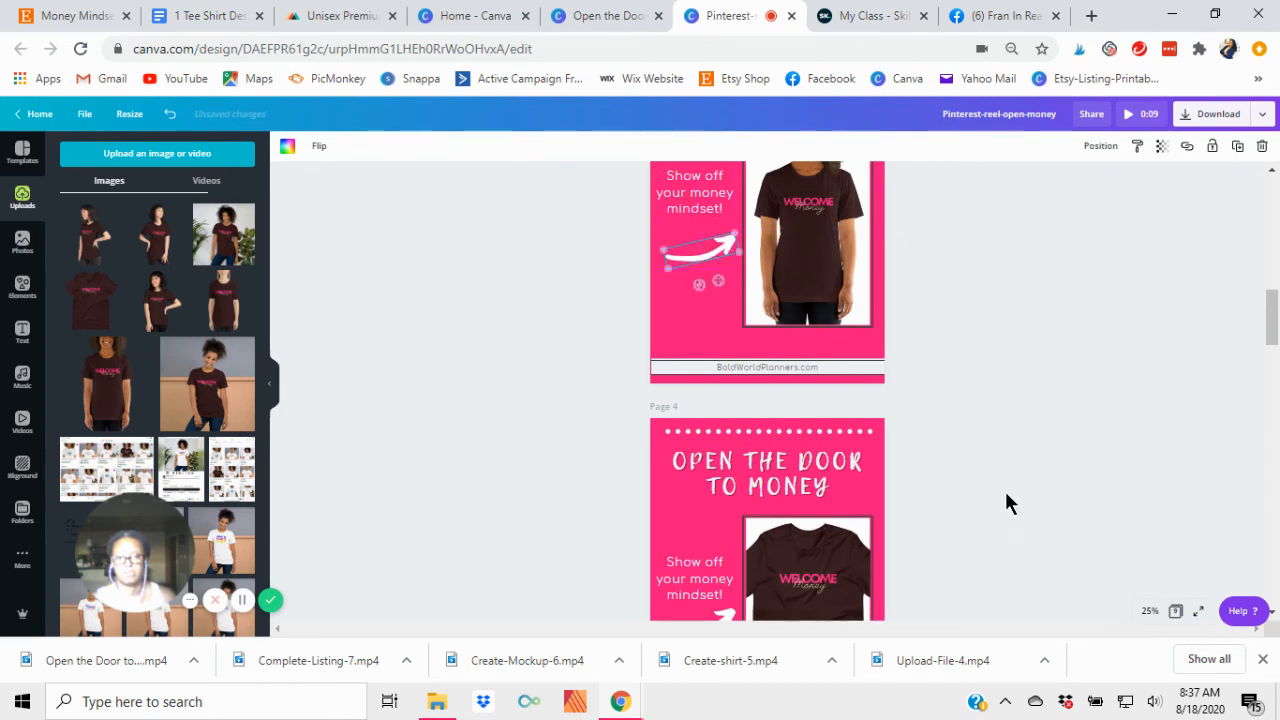
{"action": "scroll", "coordinate": [1006, 482], "scroll_direction": "down", "scroll_amount": 5}
{"action": "scroll", "coordinate": [979, 486], "scroll_direction": "down", "scroll_amount": 1}
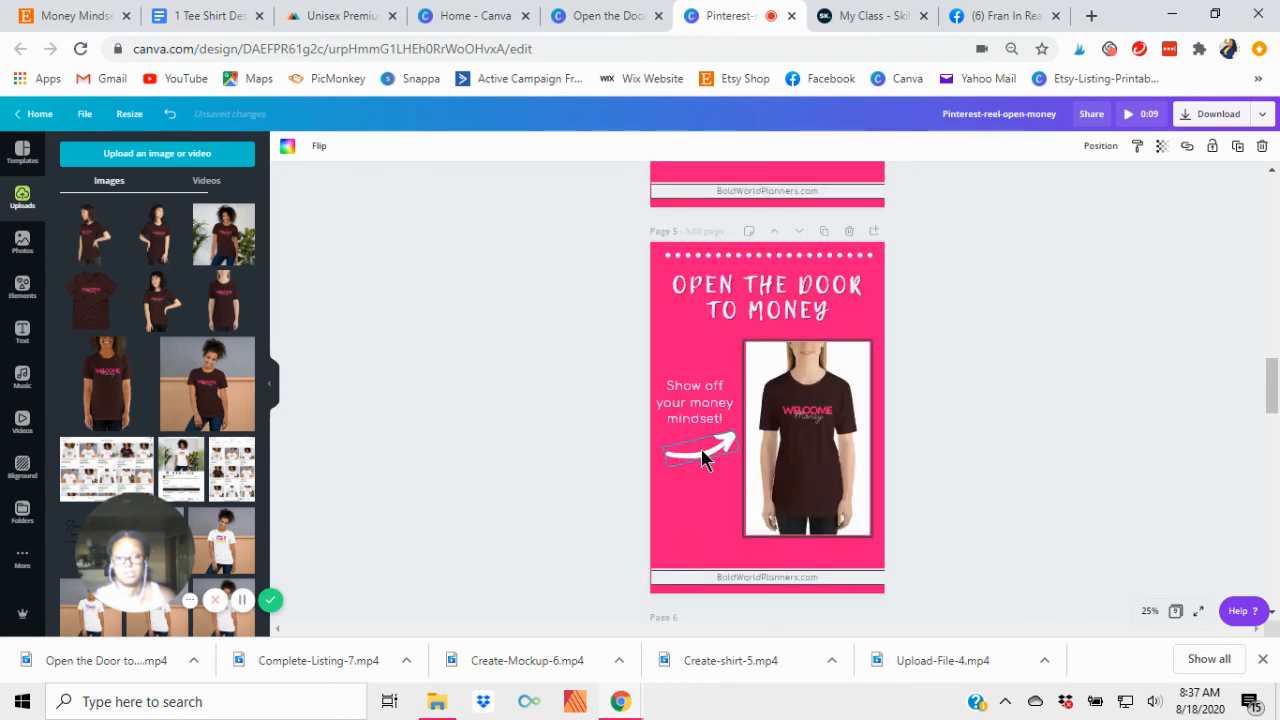
{"action": "left_click_drag", "start_coordinate": [703, 450], "coordinate": [704, 462]}
{"action": "scroll", "coordinate": [1000, 457], "scroll_direction": "down", "scroll_amount": 7}
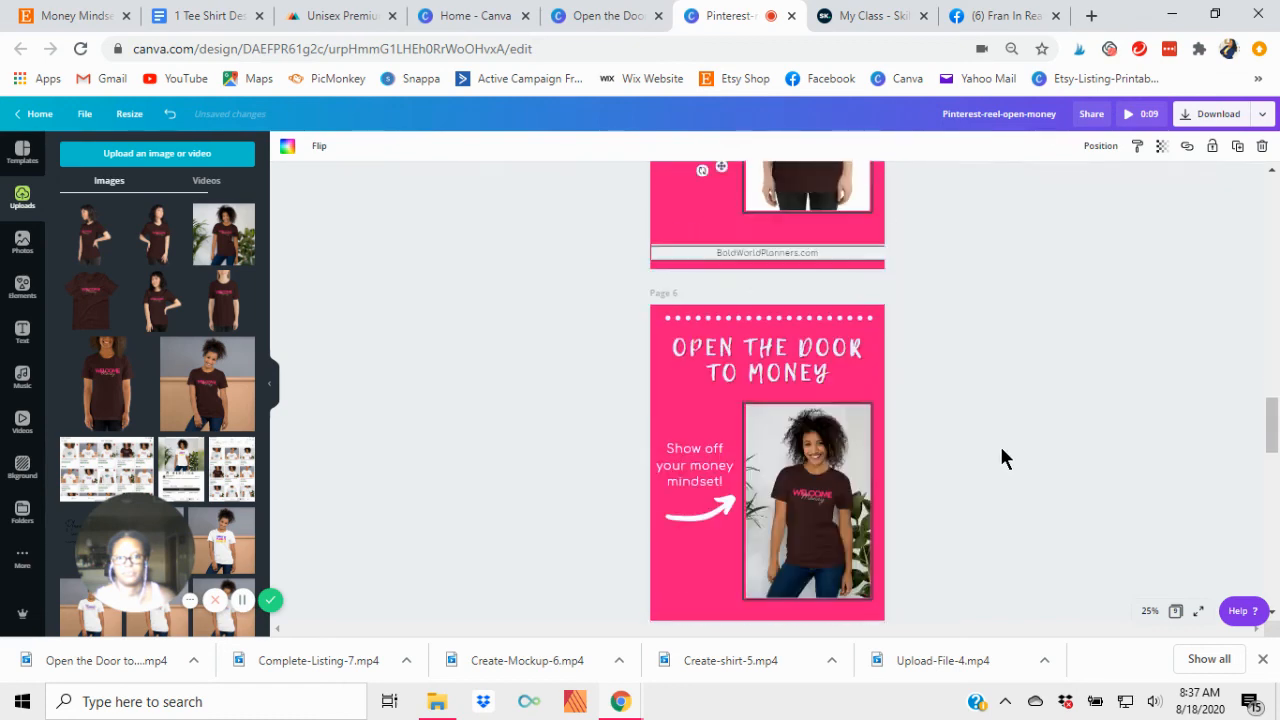
{"action": "scroll", "coordinate": [883, 527], "scroll_direction": "down", "scroll_amount": 2}
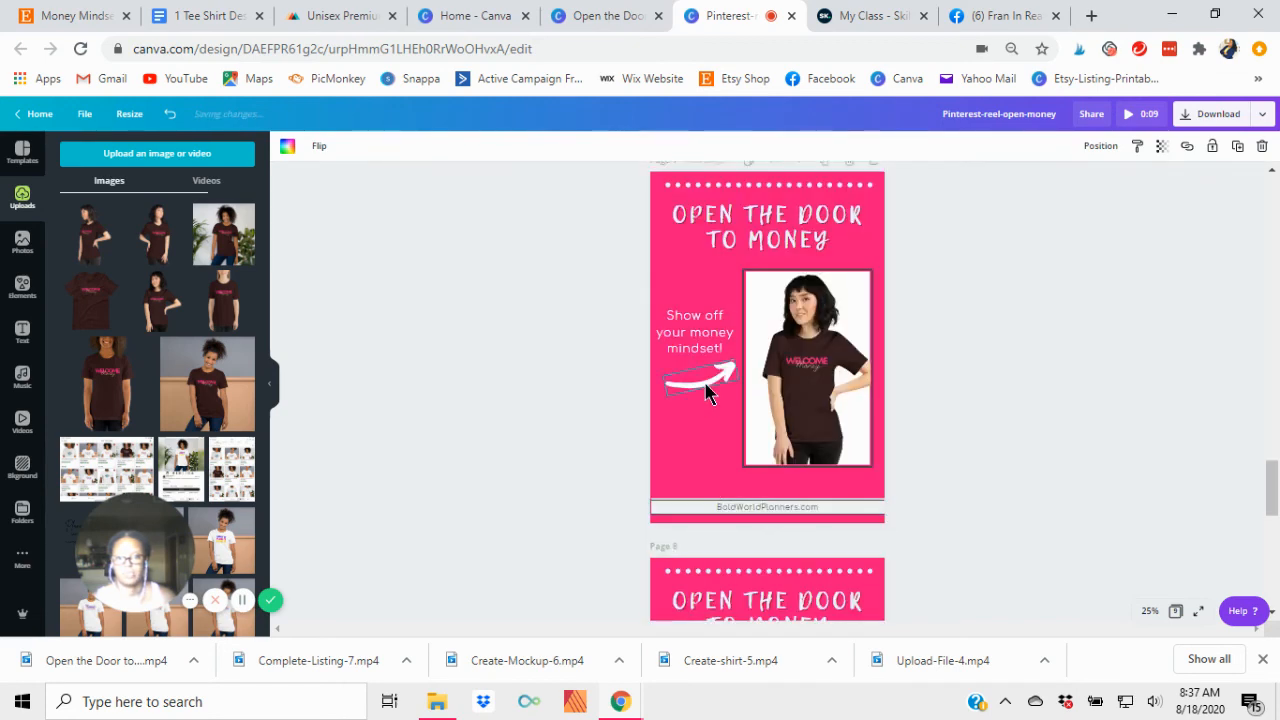
{"action": "left_click_drag", "start_coordinate": [706, 391], "coordinate": [704, 397]}
{"action": "scroll", "coordinate": [954, 388], "scroll_direction": "down", "scroll_amount": 8}
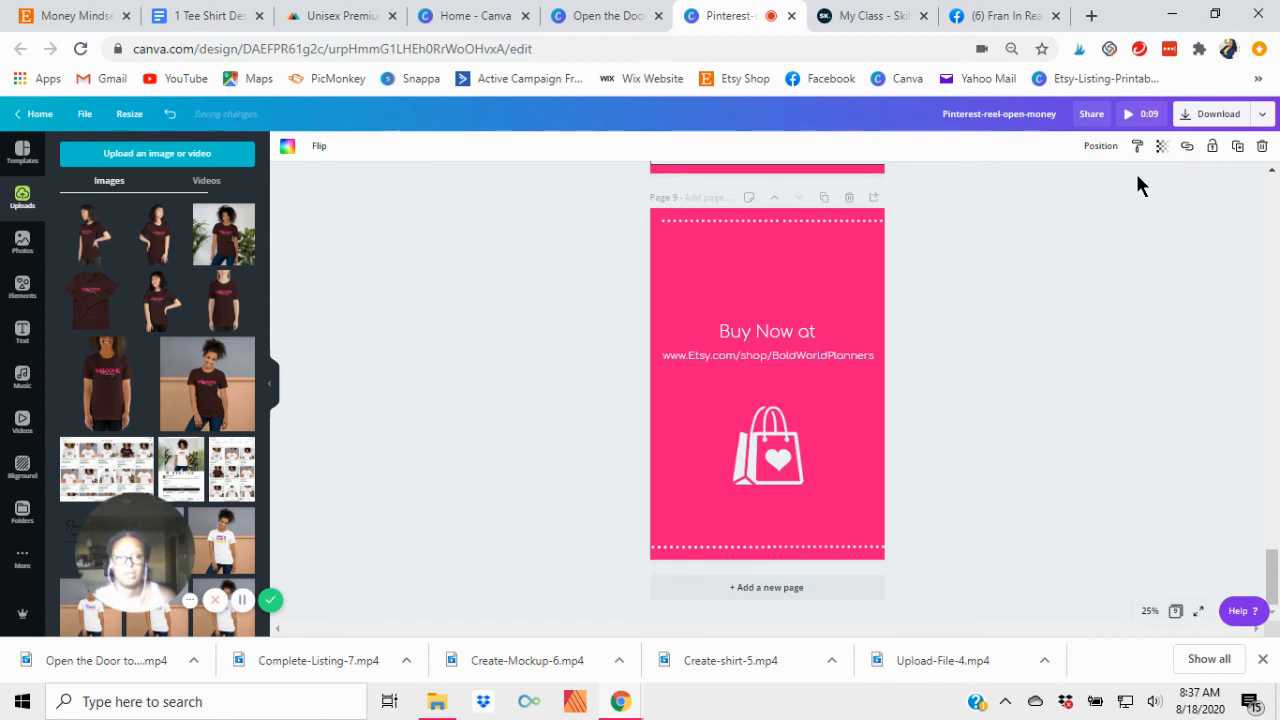
Duplicate the closing "Buy Now at" page twice
{"action": "left_click", "coordinate": [823, 199]}
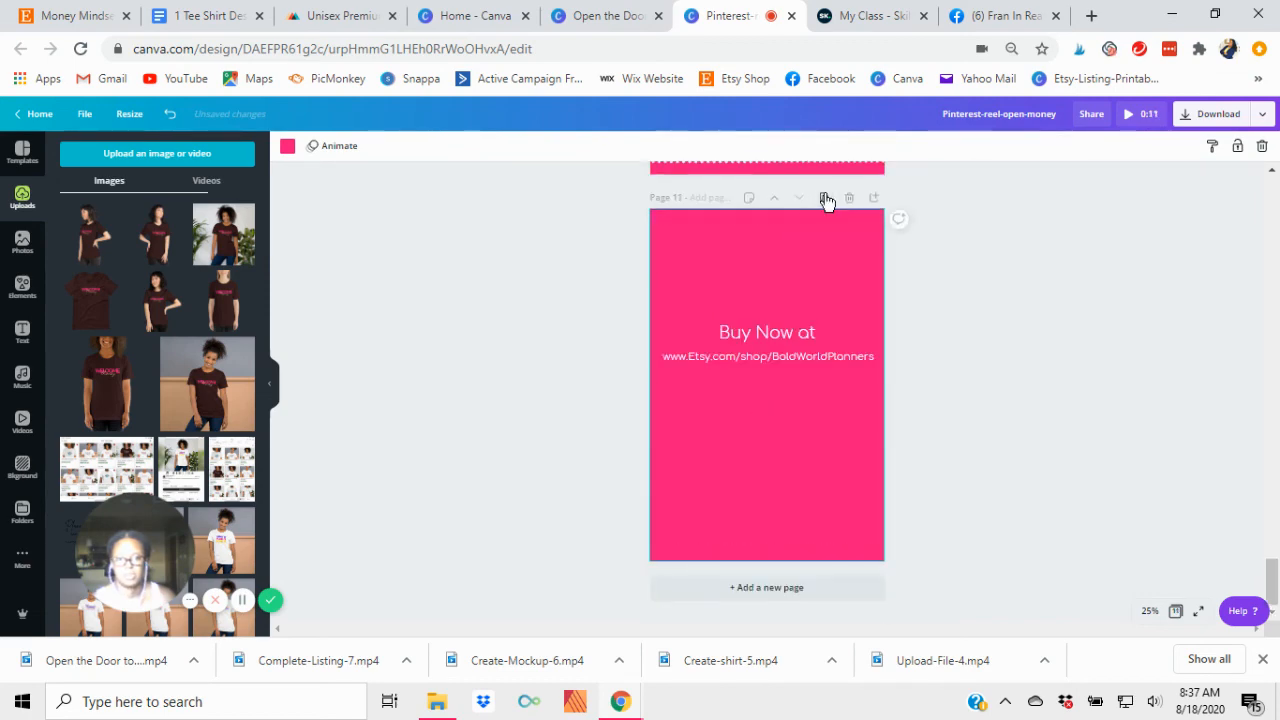
{"action": "left_click", "coordinate": [824, 199]}
{"action": "scroll", "coordinate": [1066, 418], "scroll_direction": "up", "scroll_amount": 3}
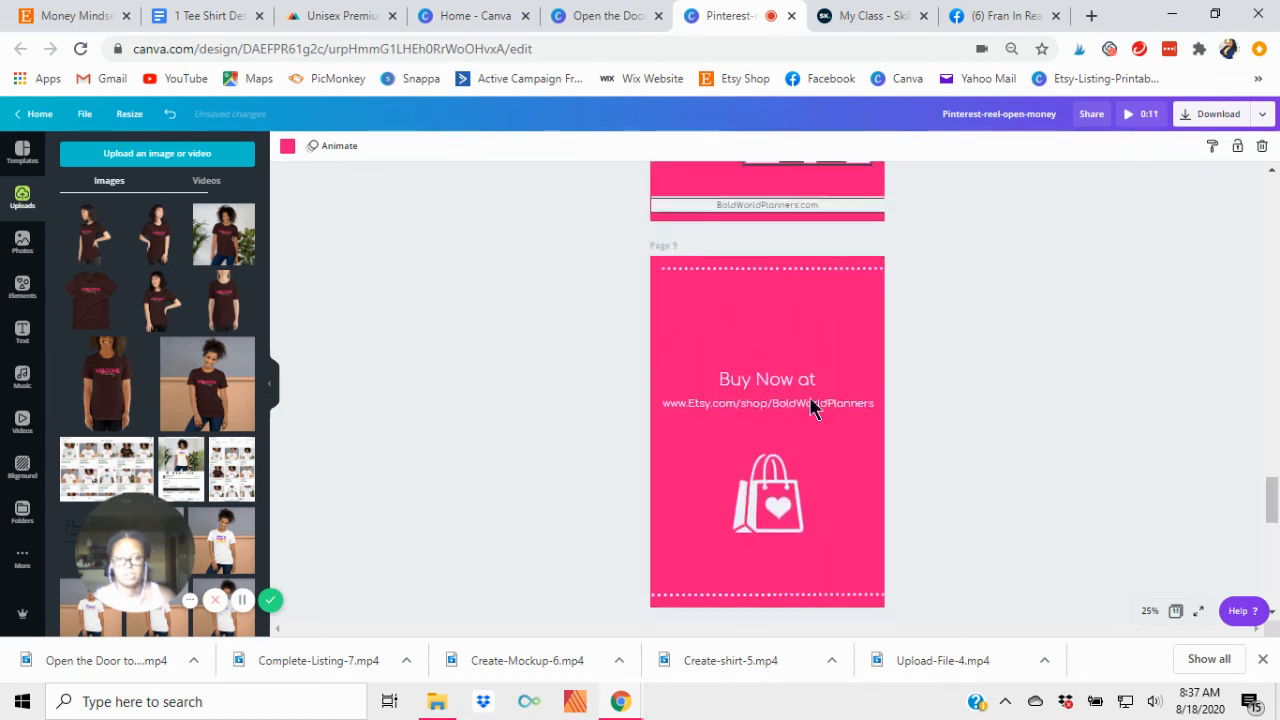
{"action": "scroll", "coordinate": [872, 425], "scroll_direction": "down", "scroll_amount": 3}
{"action": "scroll", "coordinate": [877, 371], "scroll_direction": "up", "scroll_amount": 5}
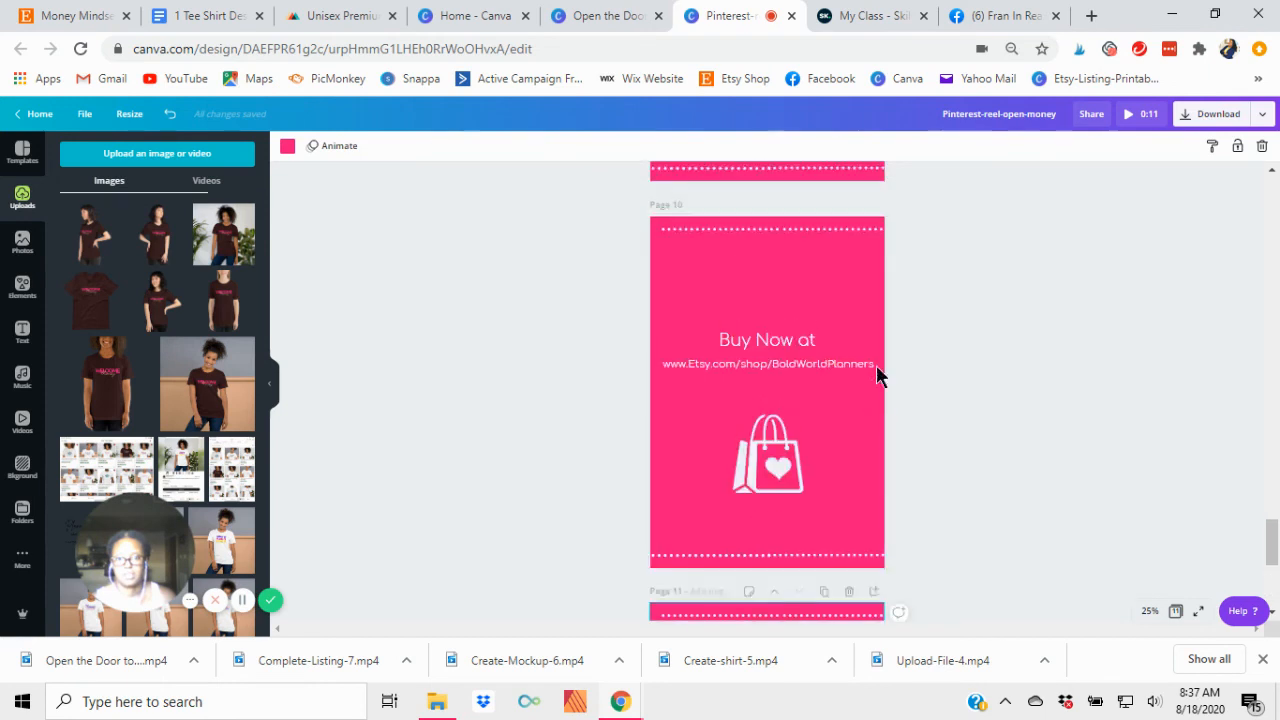
Change page 10's background to white and recolor both halves of its upper dotted border in the document's pink
{"action": "left_click", "coordinate": [285, 146]}
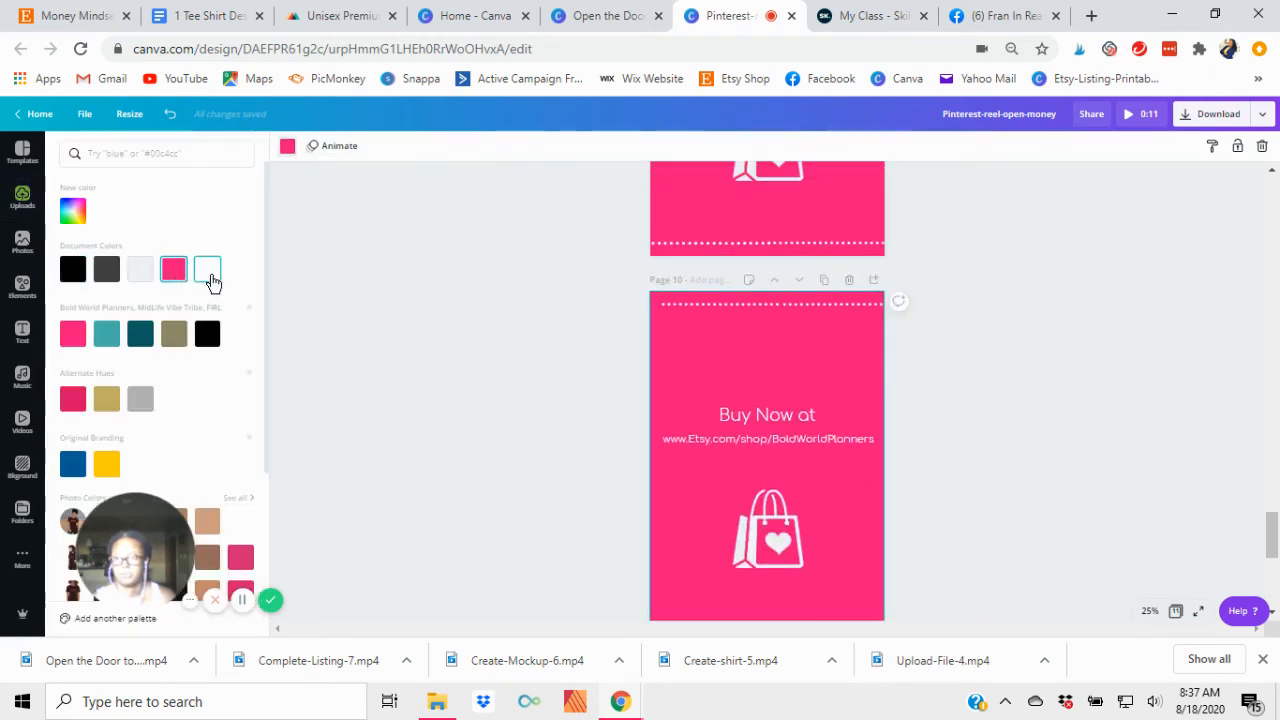
{"action": "left_click", "coordinate": [209, 278]}
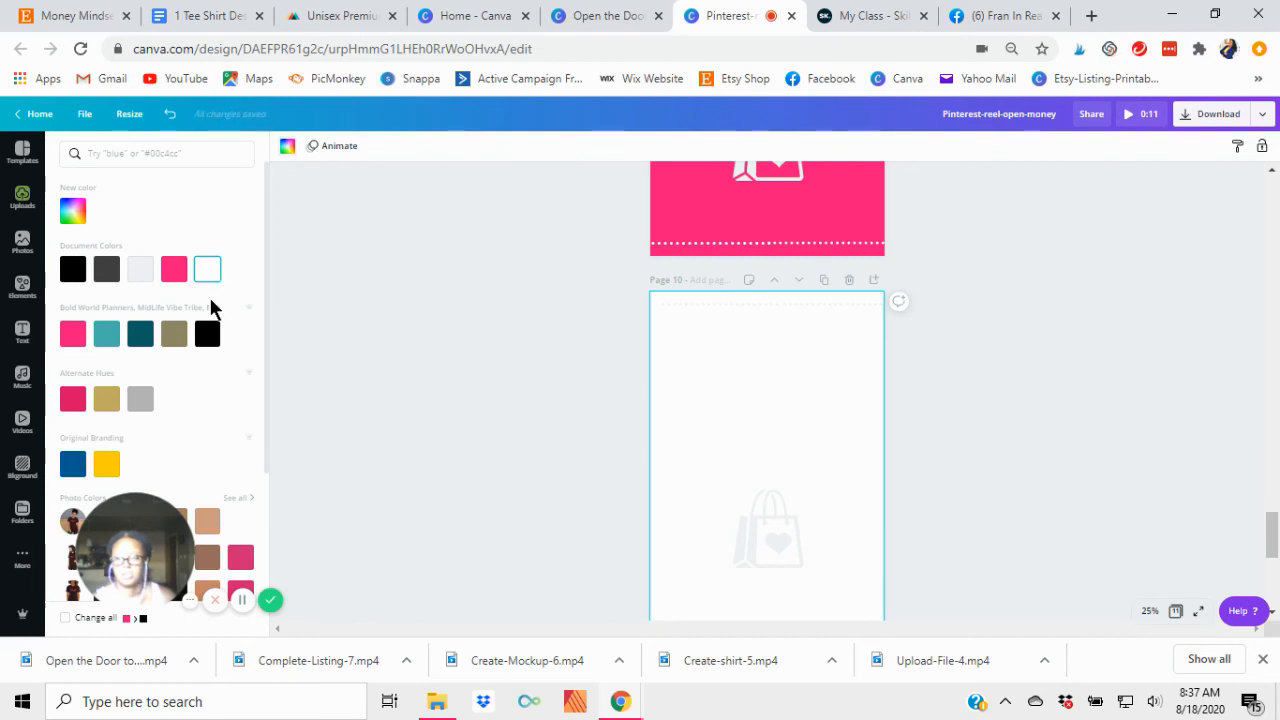
{"action": "left_click", "coordinate": [735, 312]}
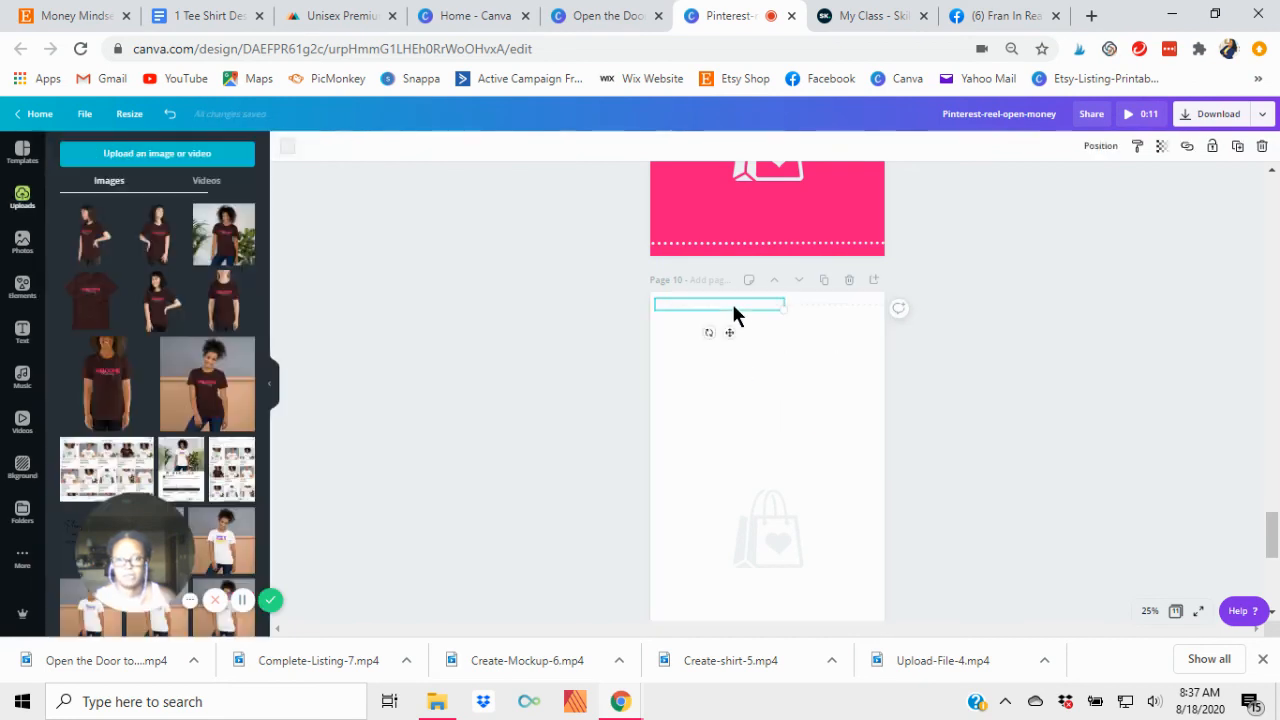
{"action": "left_click", "coordinate": [288, 149]}
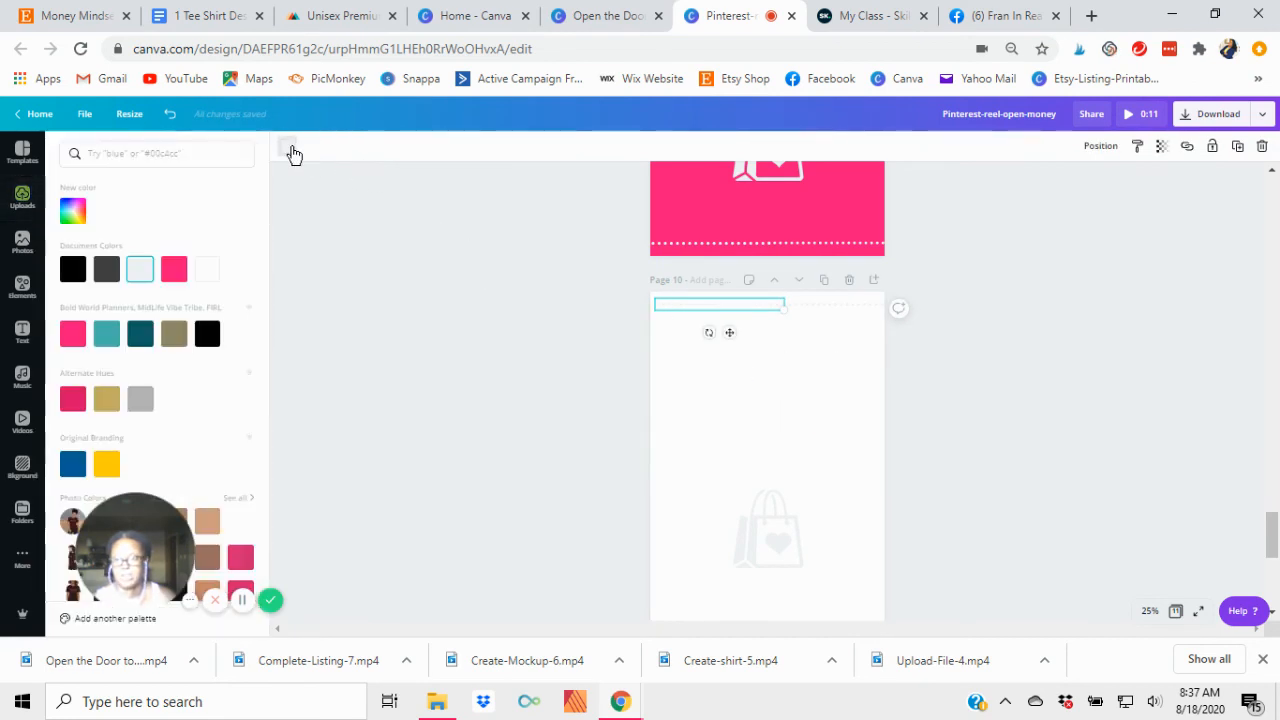
{"action": "left_click", "coordinate": [175, 273]}
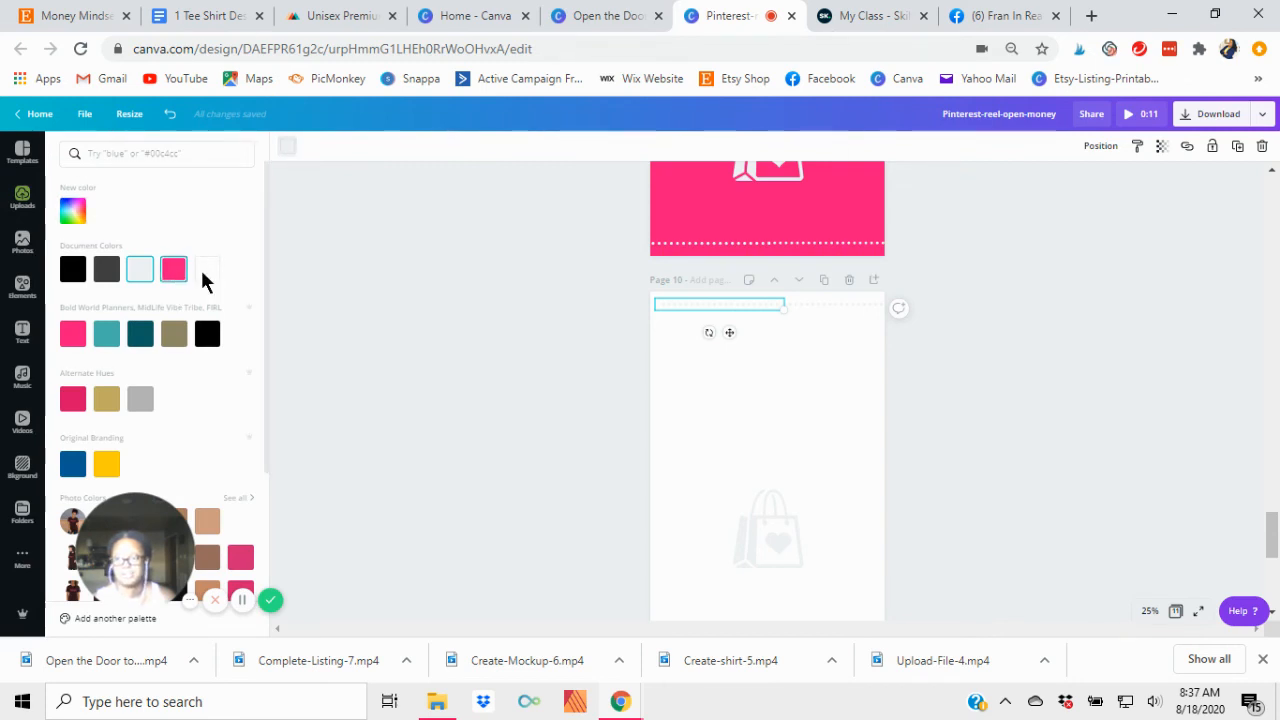
{"action": "left_click", "coordinate": [845, 302]}
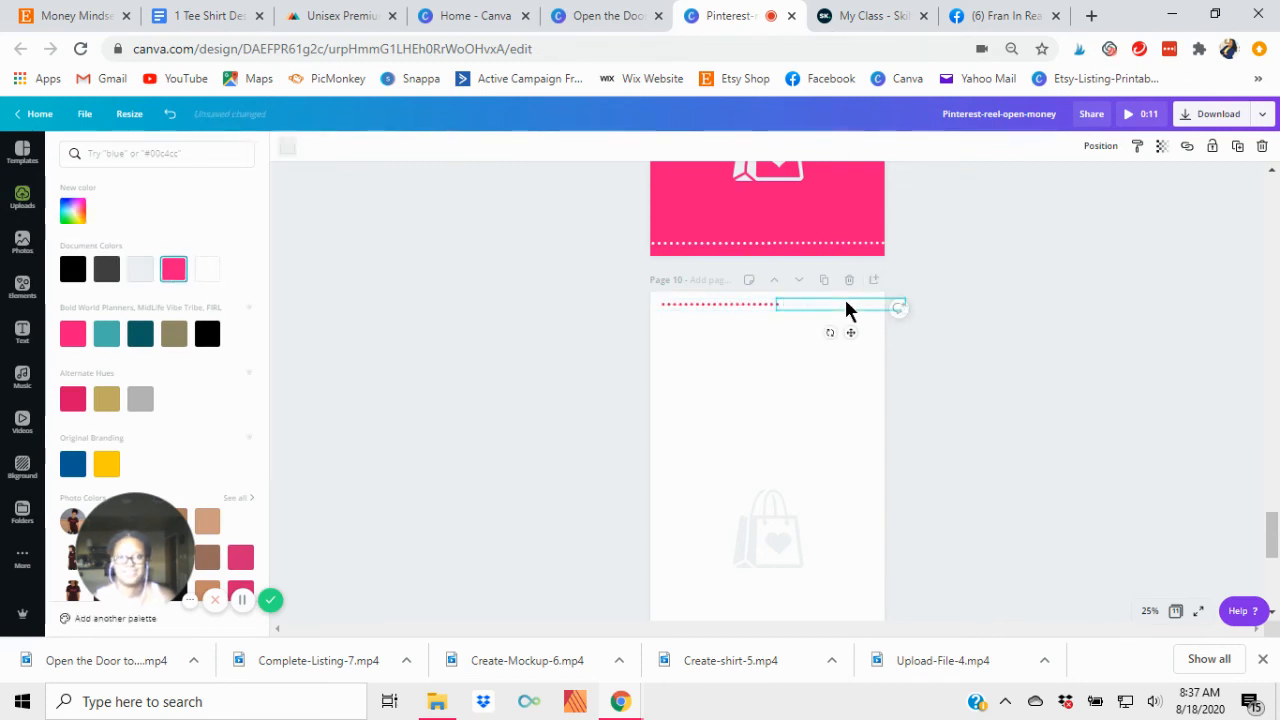
{"action": "left_click", "coordinate": [176, 271]}
Recolor page 10's "Buy Now at" text, shop address and shopping bag graphic in the document's pink
{"action": "left_click", "coordinate": [767, 413]}
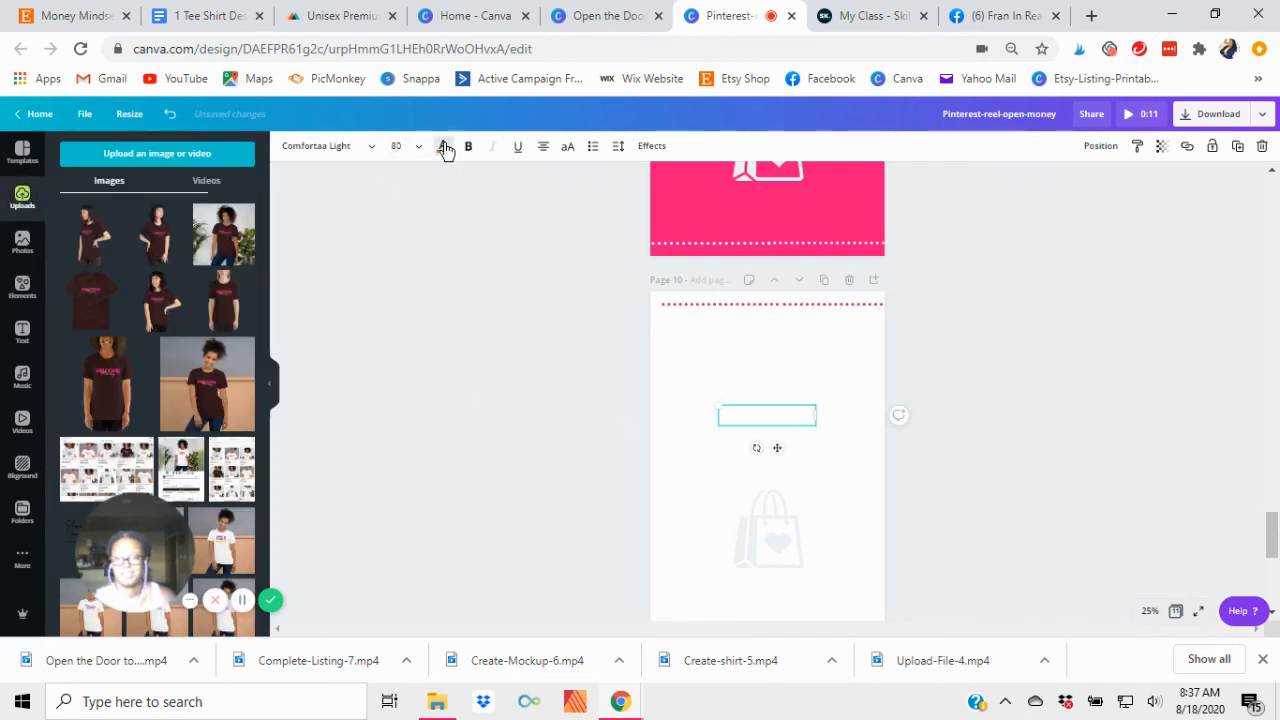
{"action": "left_click", "coordinate": [443, 146]}
{"action": "left_click", "coordinate": [173, 269]}
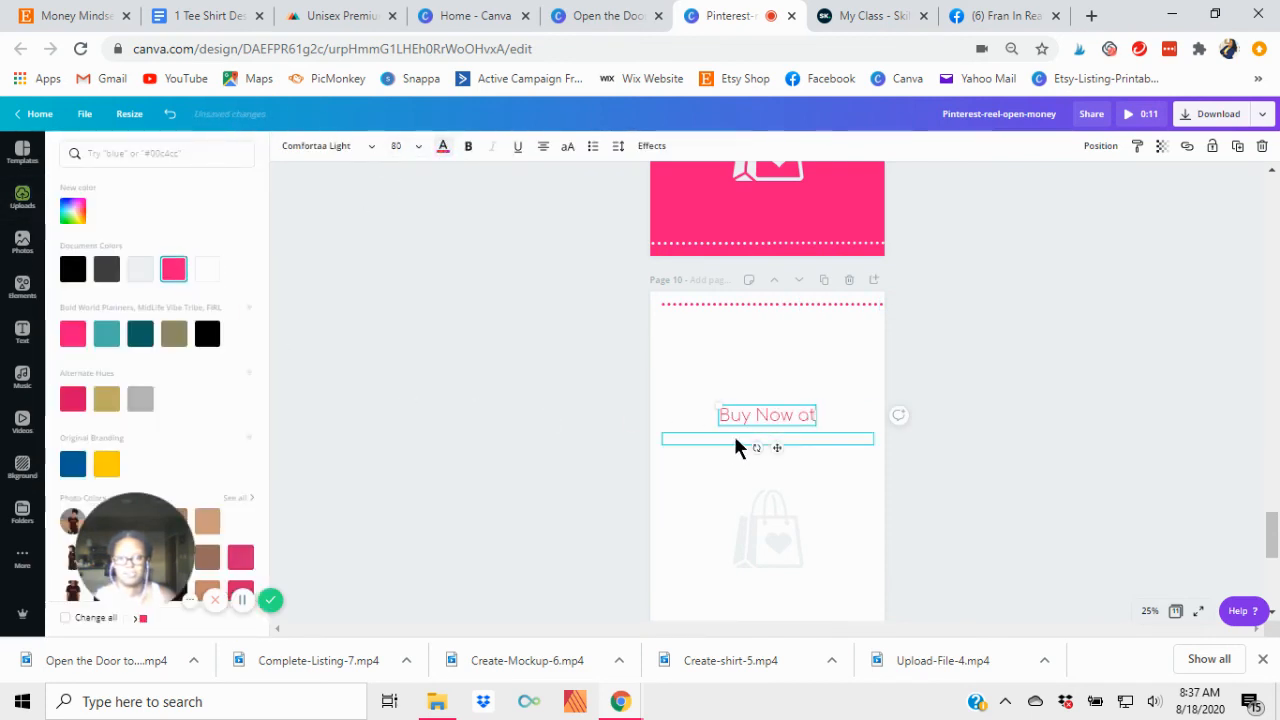
{"action": "left_click", "coordinate": [173, 269]}
{"action": "left_click", "coordinate": [776, 552]}
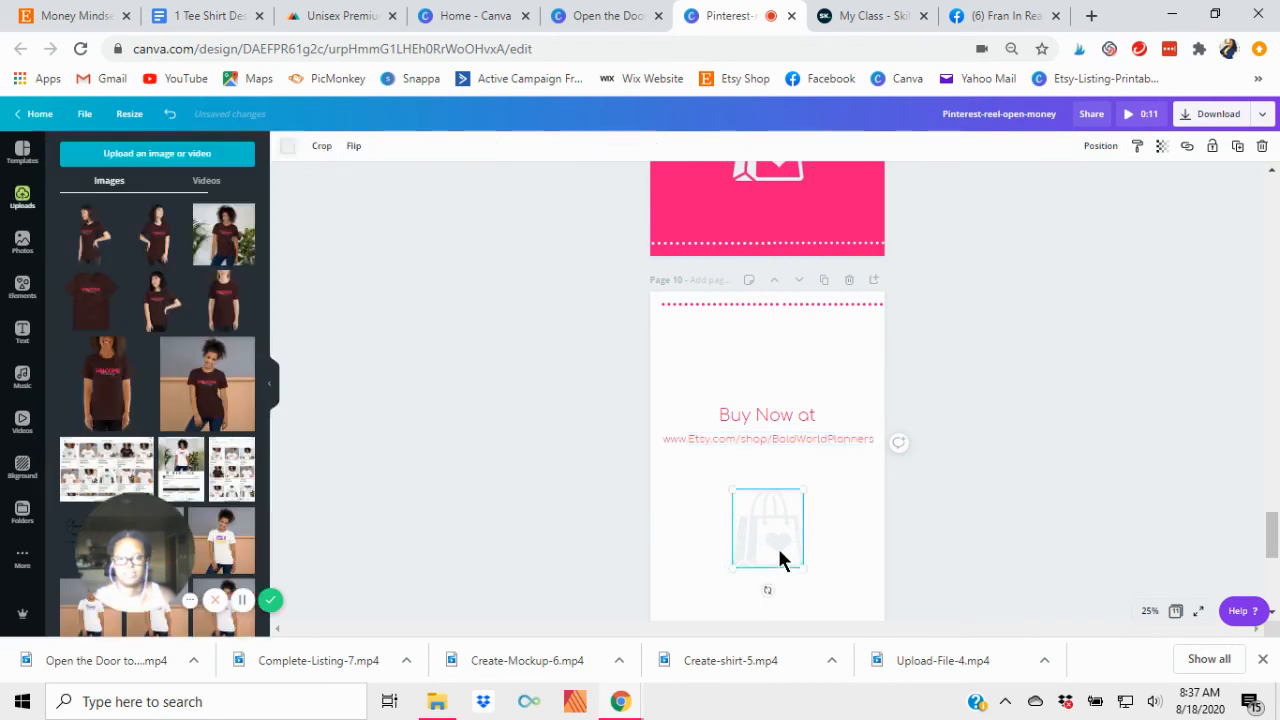
{"action": "left_click", "coordinate": [289, 148]}
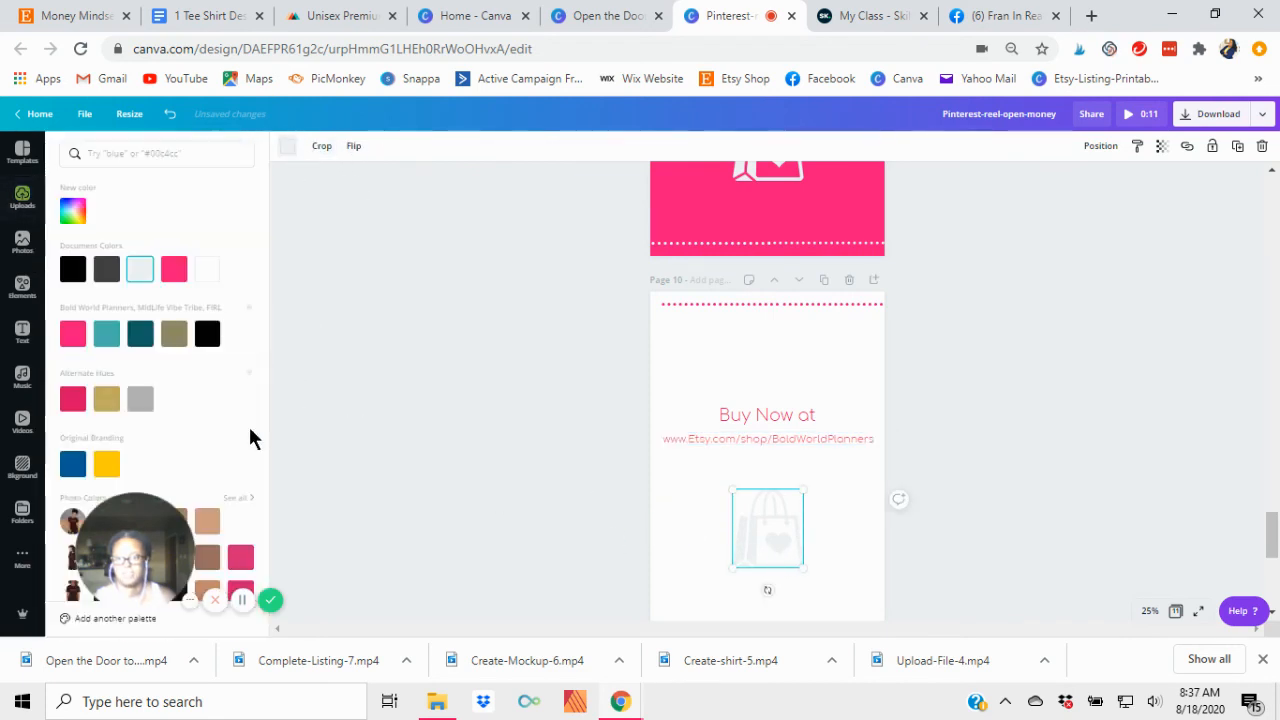
{"action": "left_click", "coordinate": [173, 269]}
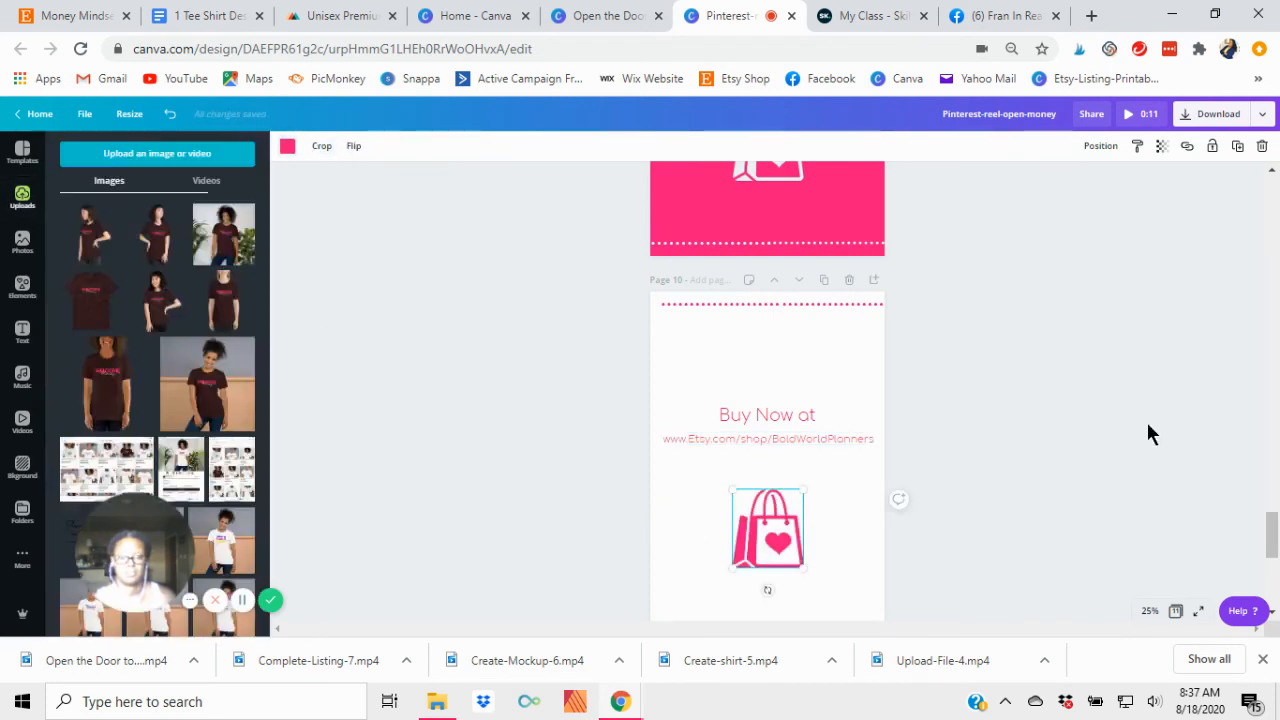
Recolor both halves of the dotted border along page 10's lower edge in the same pink
{"action": "scroll", "coordinate": [1048, 446], "scroll_direction": "down", "scroll_amount": 3}
{"action": "left_click", "coordinate": [826, 354]}
{"action": "left_click", "coordinate": [833, 352]}
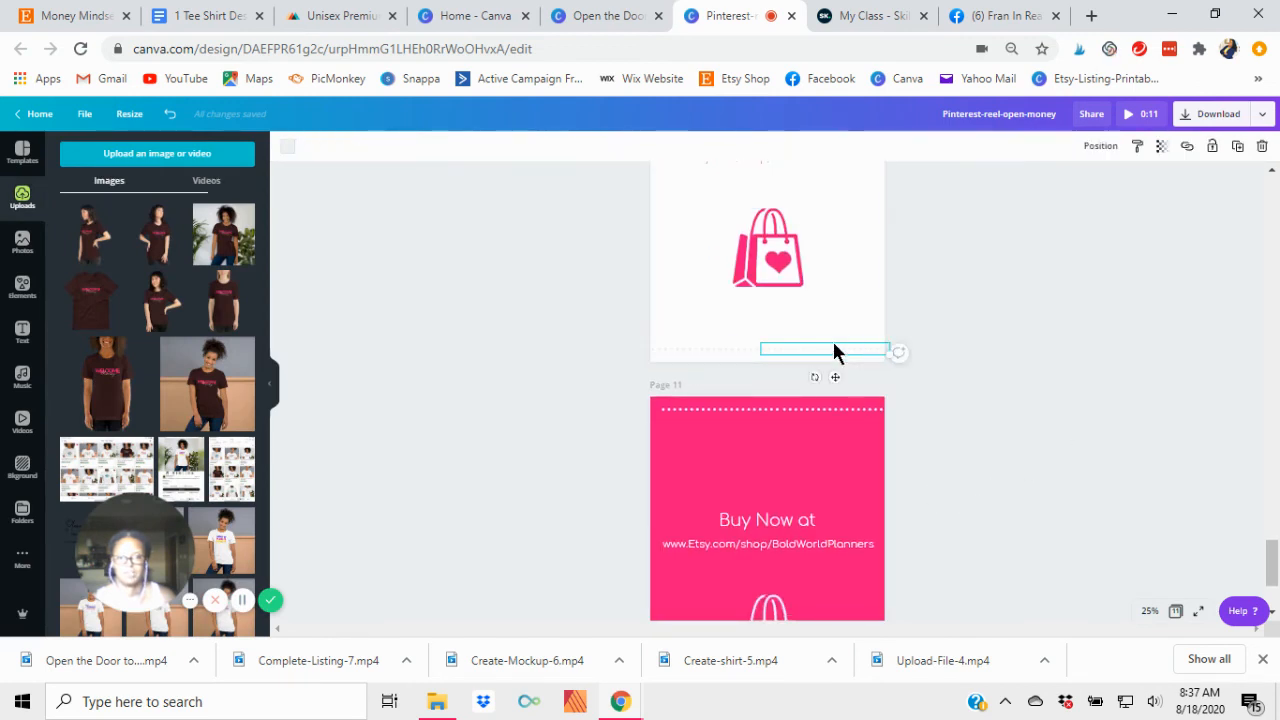
{"action": "left_click", "coordinate": [287, 148]}
{"action": "left_click", "coordinate": [174, 270]}
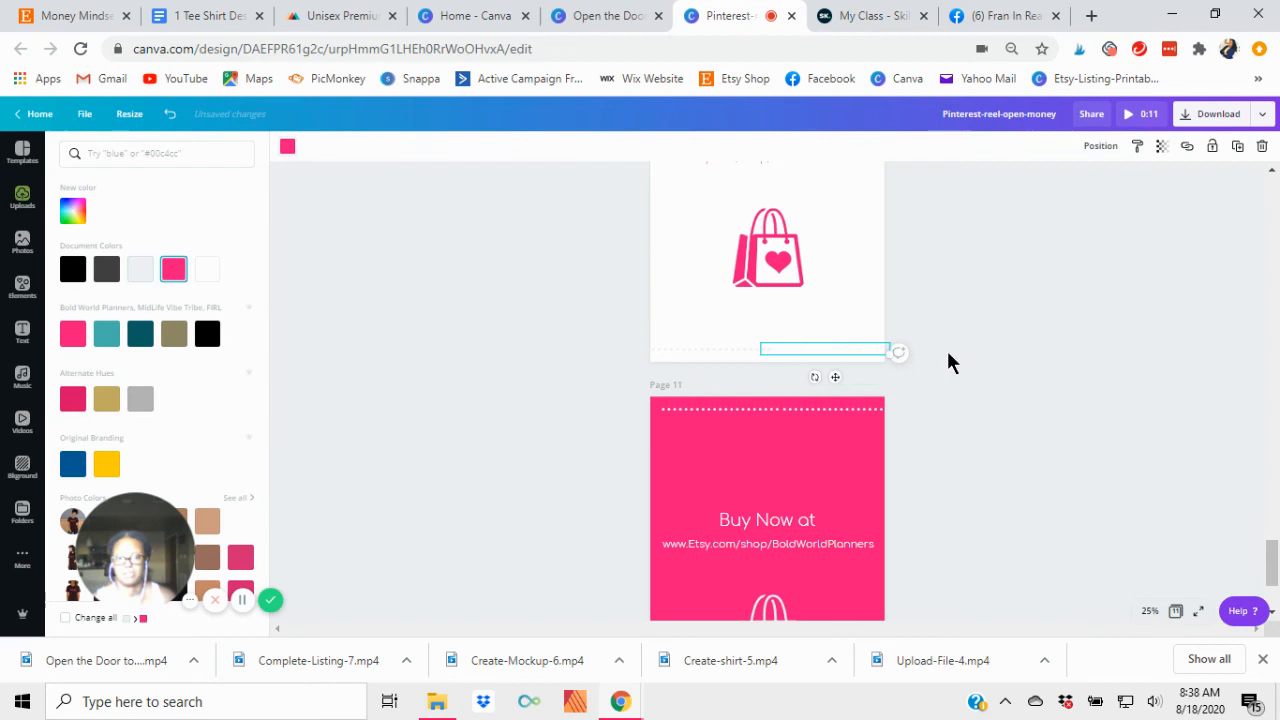
{"action": "left_click", "coordinate": [720, 351]}
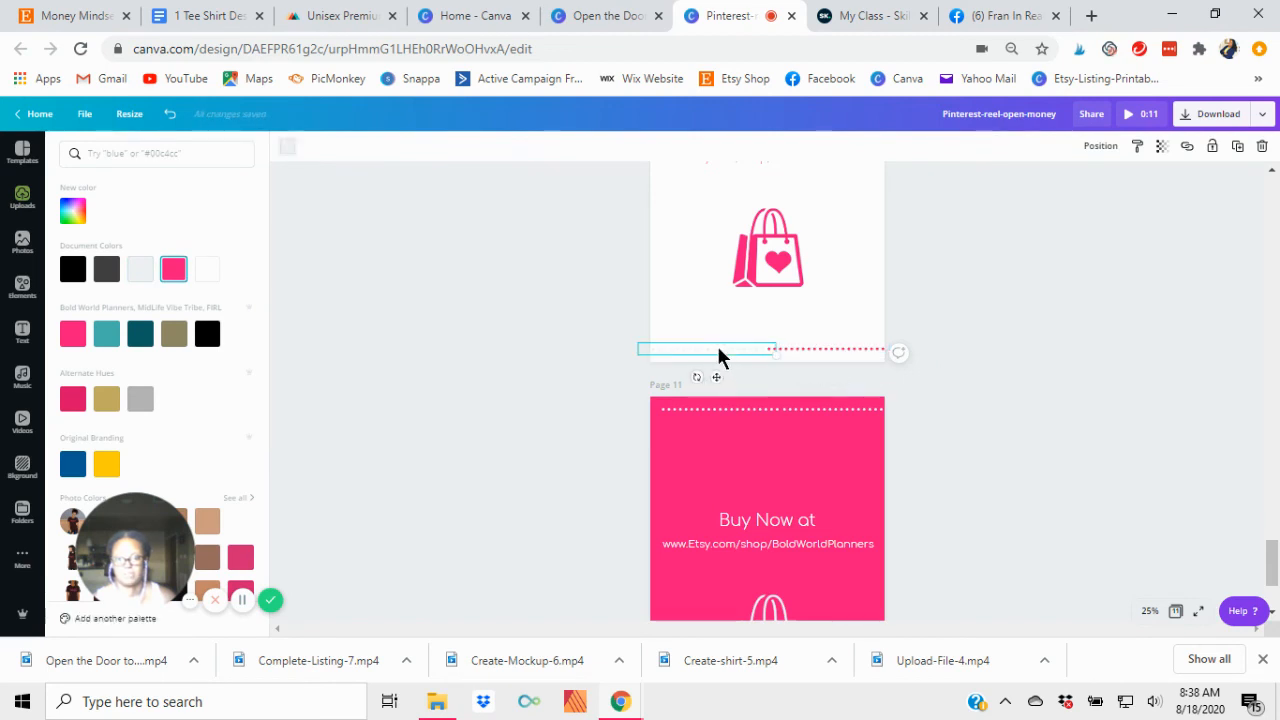
{"action": "left_click", "coordinate": [175, 272]}
{"action": "left_click", "coordinate": [1088, 470]}
{"action": "scroll", "coordinate": [1087, 465], "scroll_direction": "up", "scroll_amount": 3}
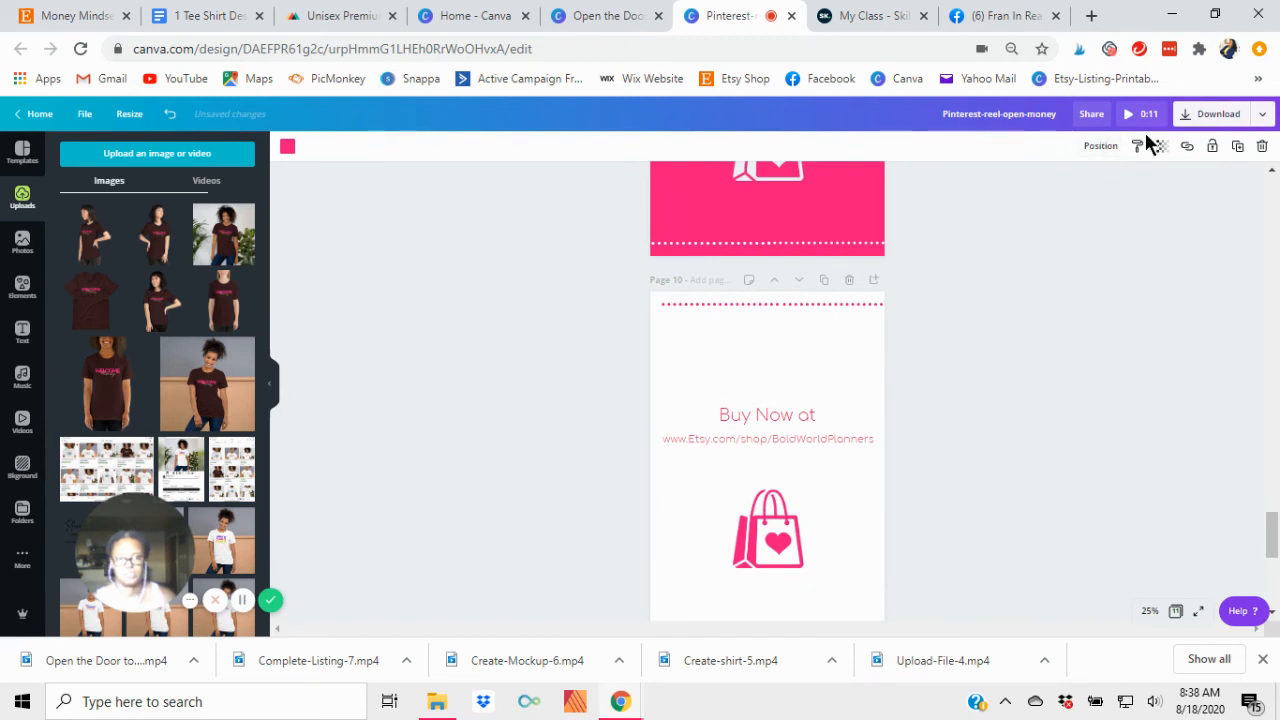
Play the Pinterest reel preview through to its closing pages and return to the editor
{"action": "scroll", "coordinate": [900, 375], "scroll_direction": "down", "scroll_amount": 1}
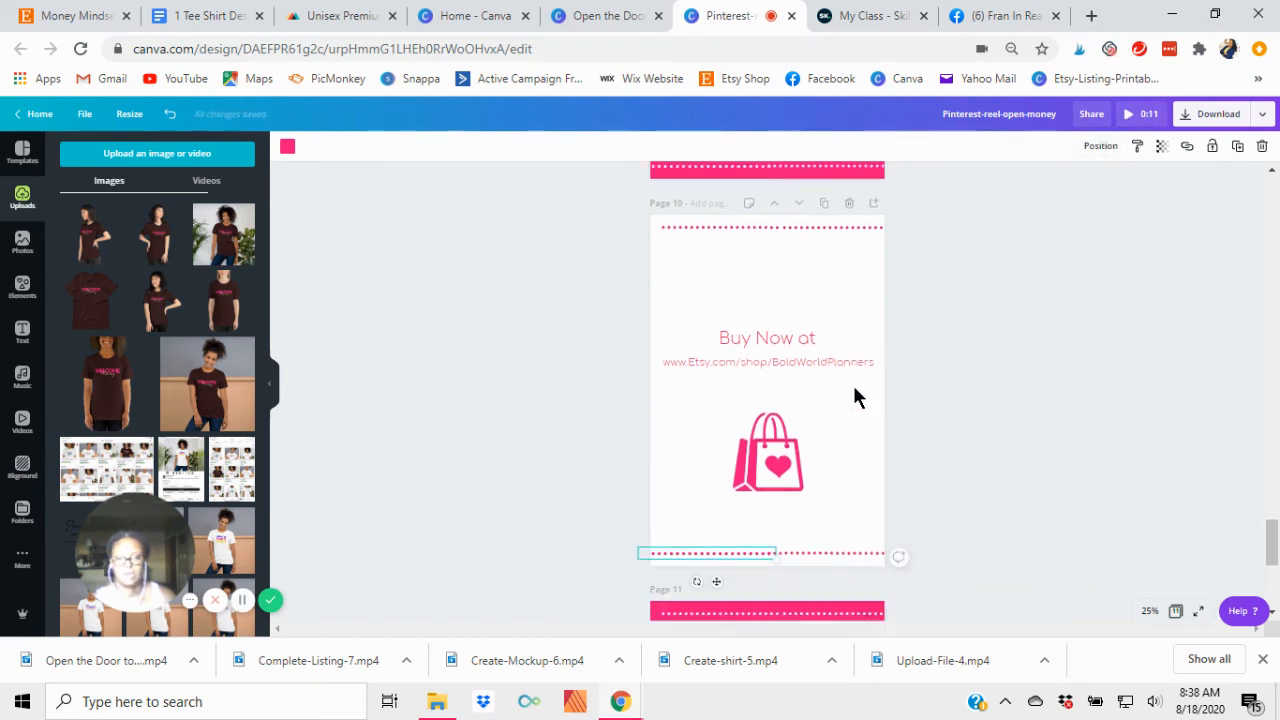
{"action": "left_click", "coordinate": [671, 462]}
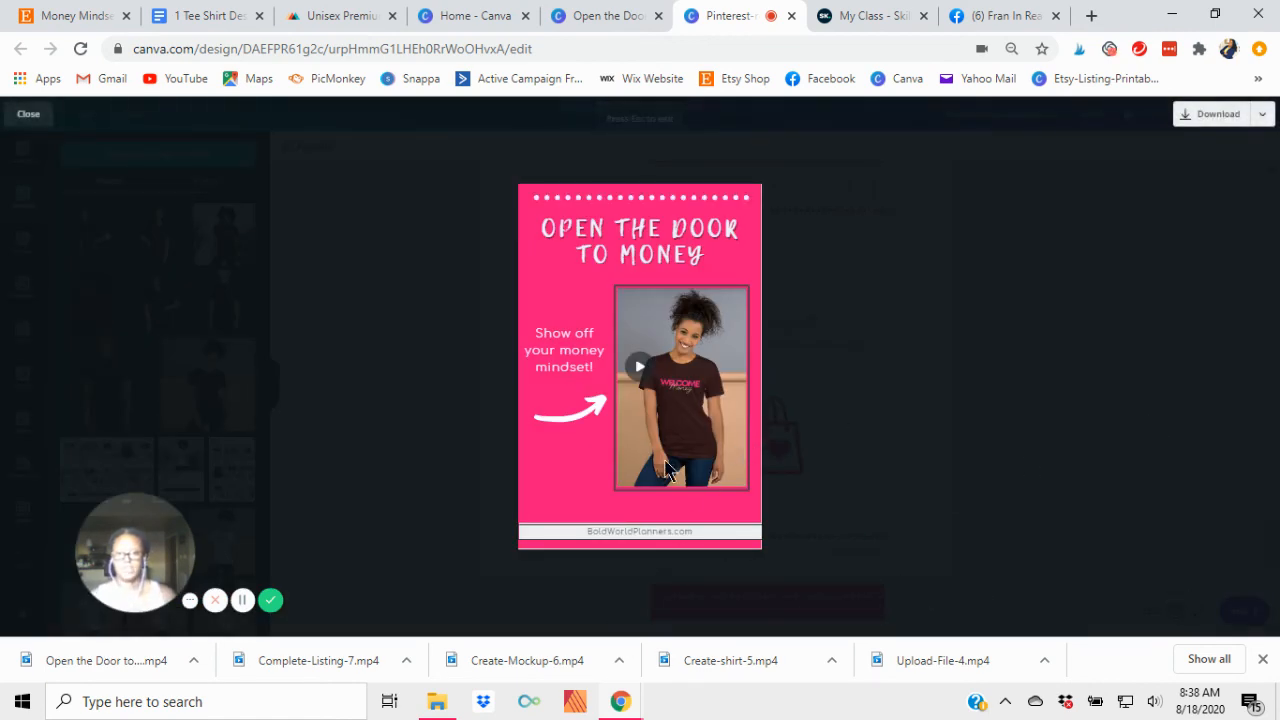
{"action": "left_click", "coordinate": [641, 367]}
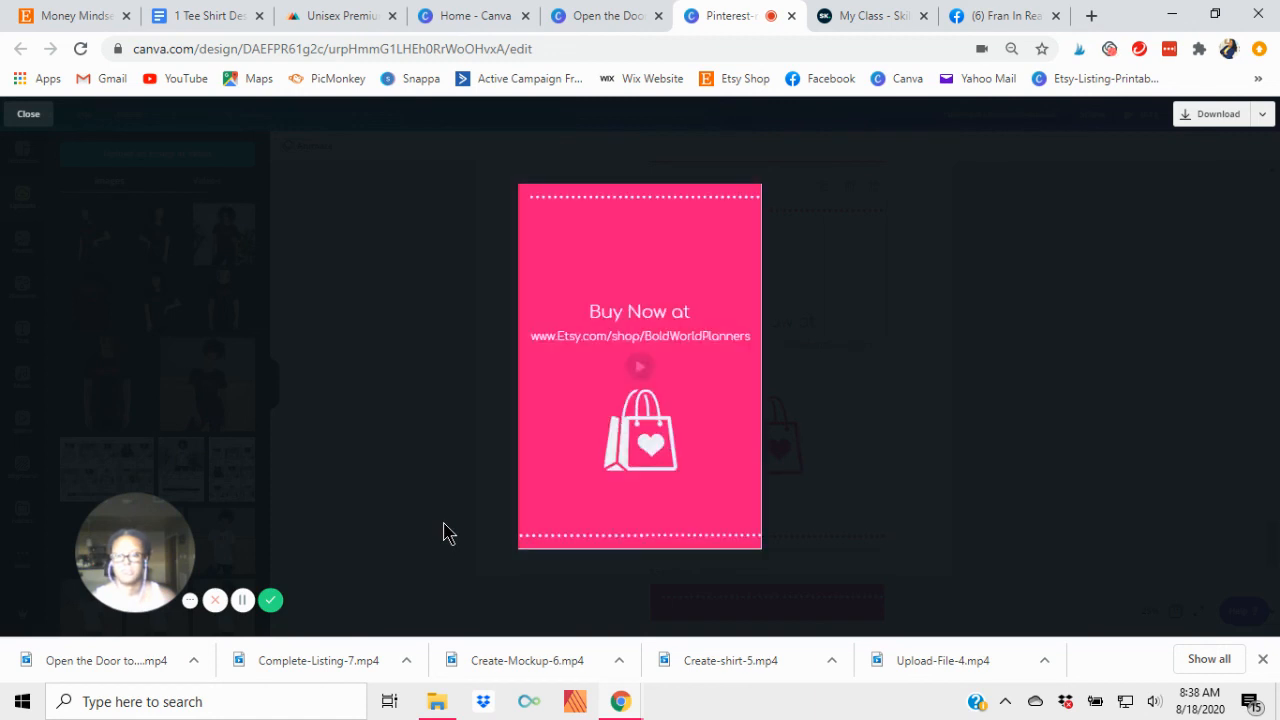
{"action": "left_click", "coordinate": [28, 113]}
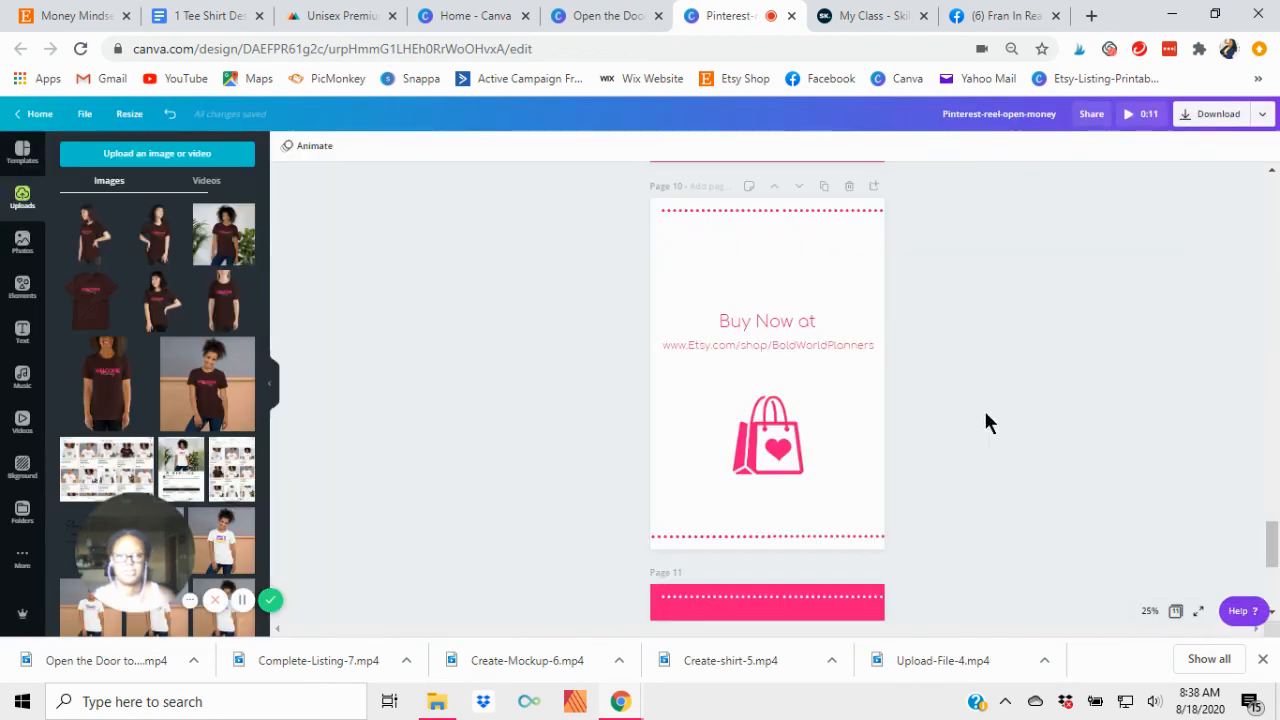
Rotate page 1's white arrow clockwise so it points downward toward the shirt photo
{"action": "scroll", "coordinate": [987, 454], "scroll_direction": "up", "scroll_amount": 8}
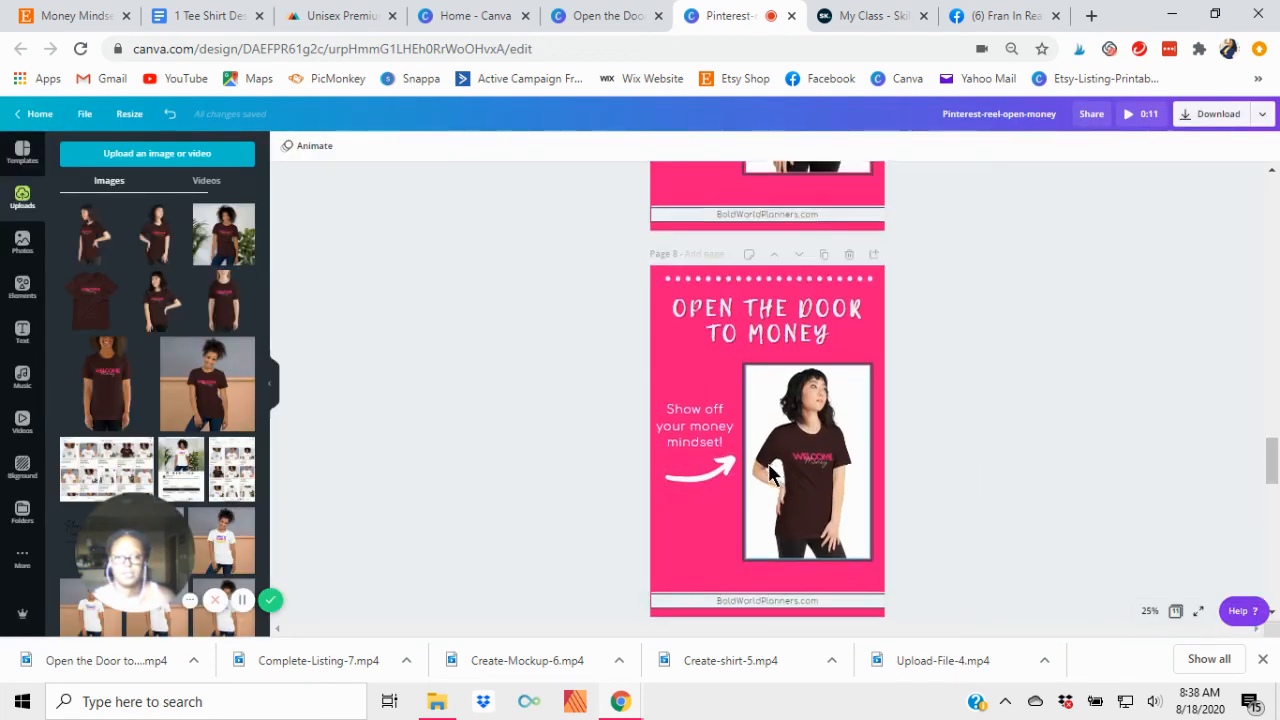
{"action": "scroll", "coordinate": [770, 473], "scroll_direction": "down", "scroll_amount": 4}
{"action": "scroll", "coordinate": [769, 468], "scroll_direction": "up", "scroll_amount": 5}
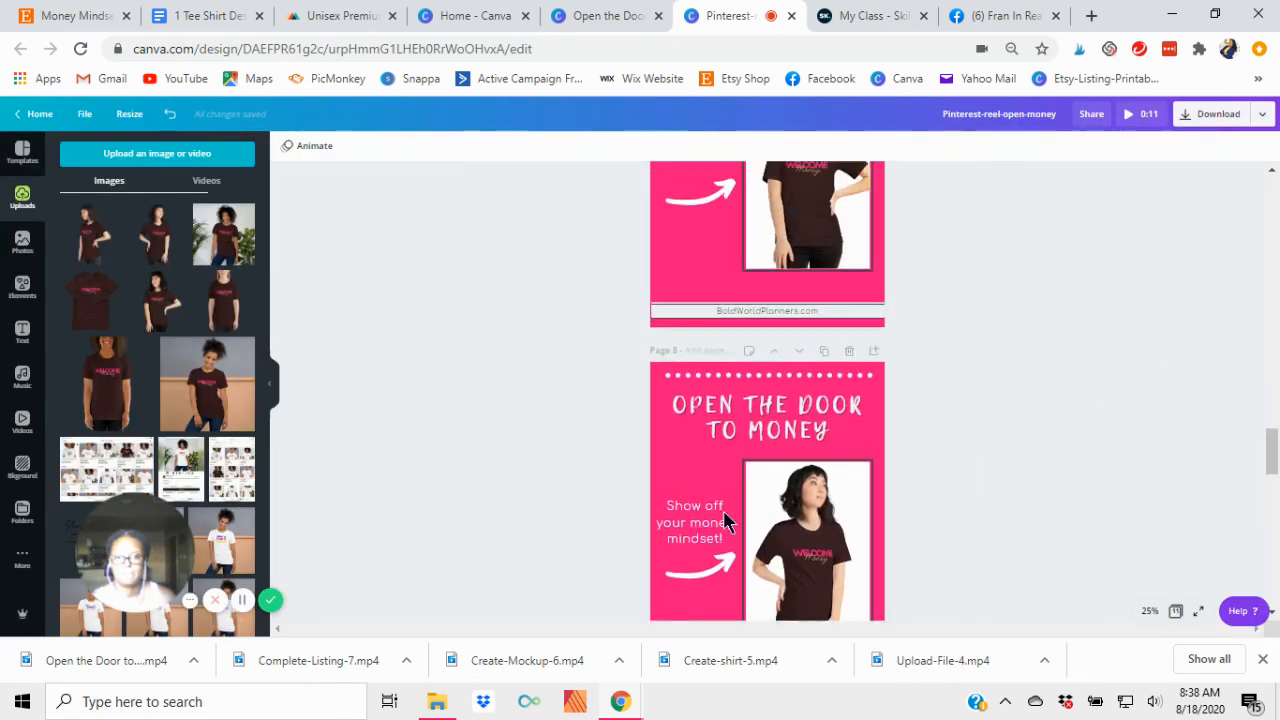
{"action": "scroll", "coordinate": [751, 337], "scroll_direction": "up", "scroll_amount": 1}
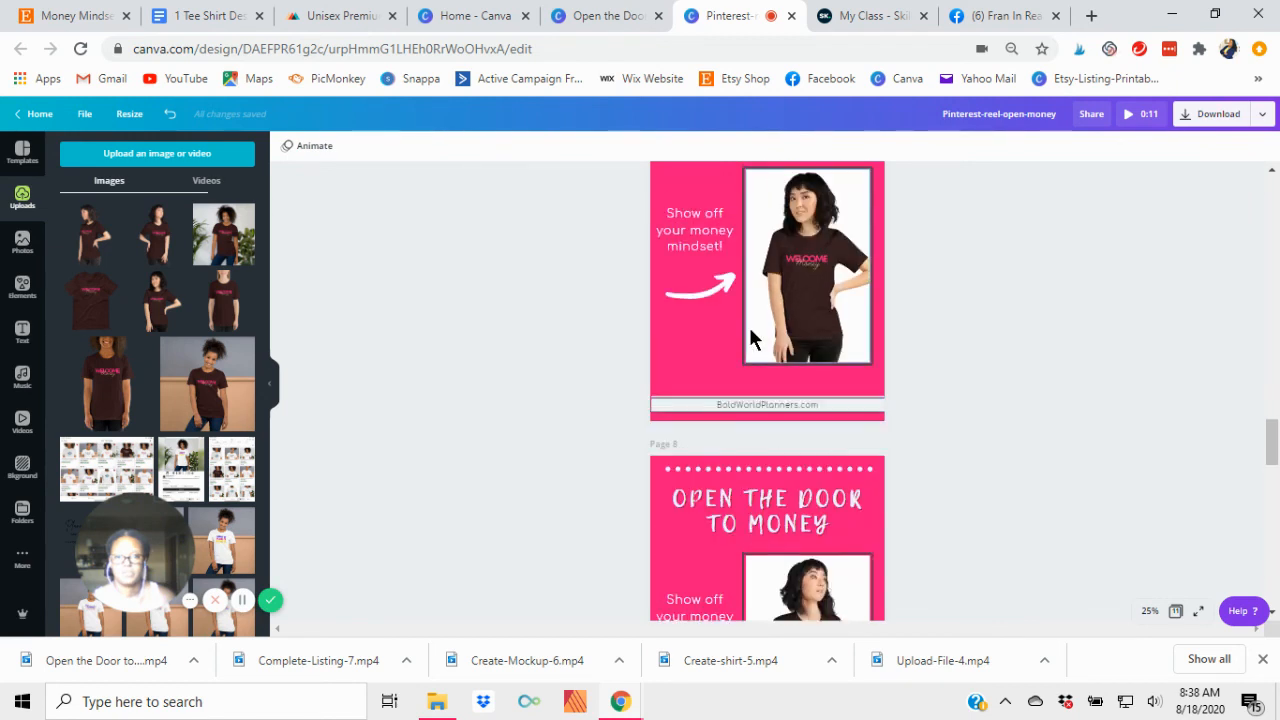
{"action": "scroll", "coordinate": [846, 337], "scroll_direction": "up", "scroll_amount": 20}
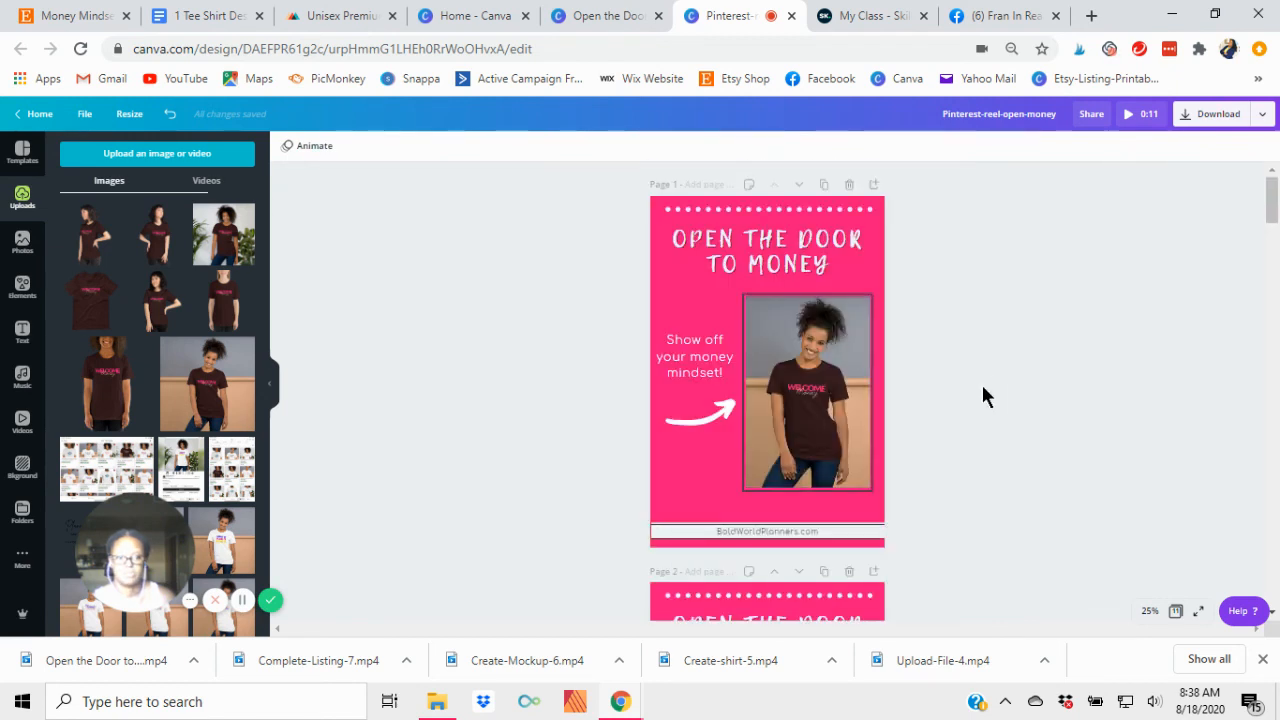
{"action": "left_click", "coordinate": [700, 420]}
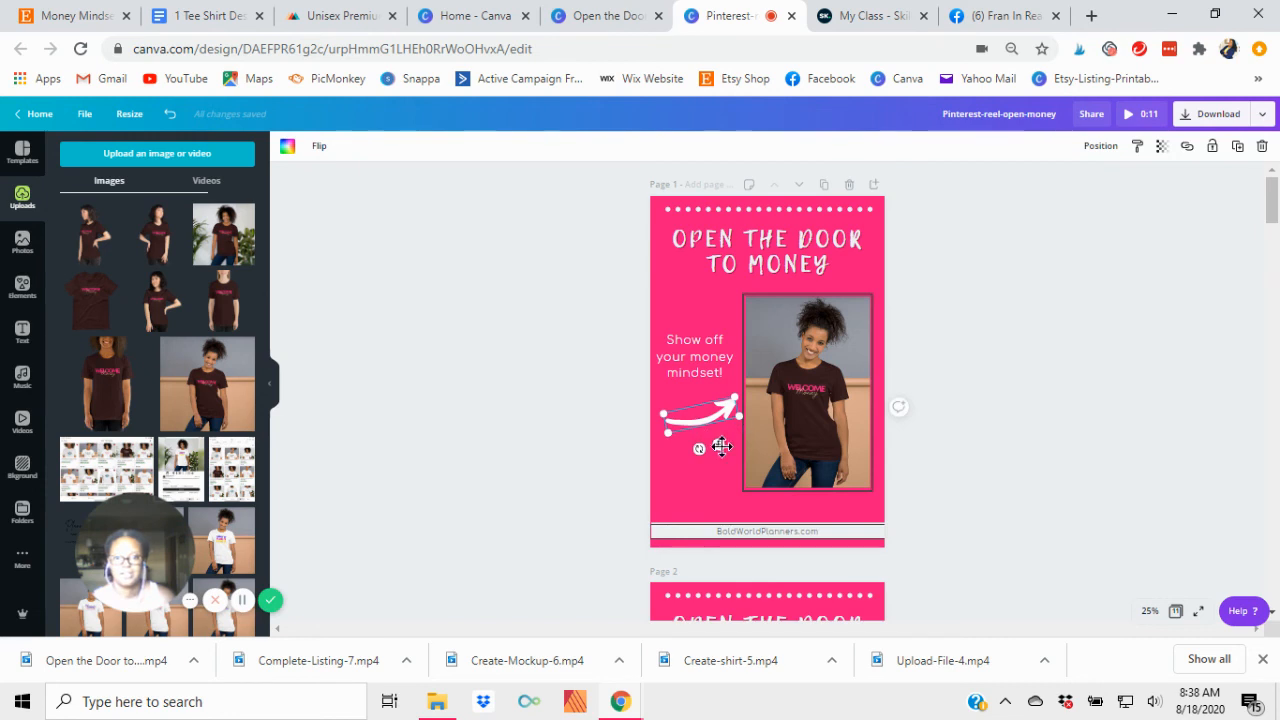
{"action": "left_click_drag", "start_coordinate": [700, 449], "coordinate": [709, 486]}
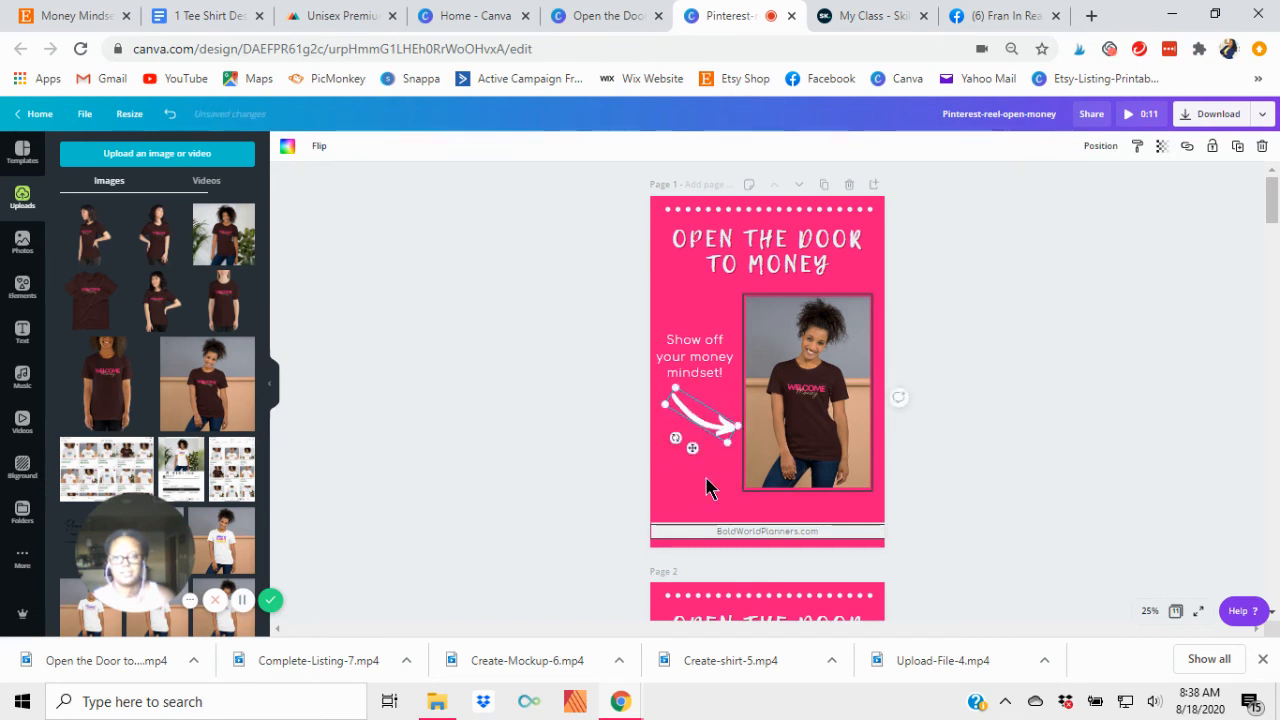
Tilt page 2's arrow slightly downward and page 3's arrow more steeply upward toward their shirt photos
{"action": "scroll", "coordinate": [720, 470], "scroll_direction": "down", "scroll_amount": 5}
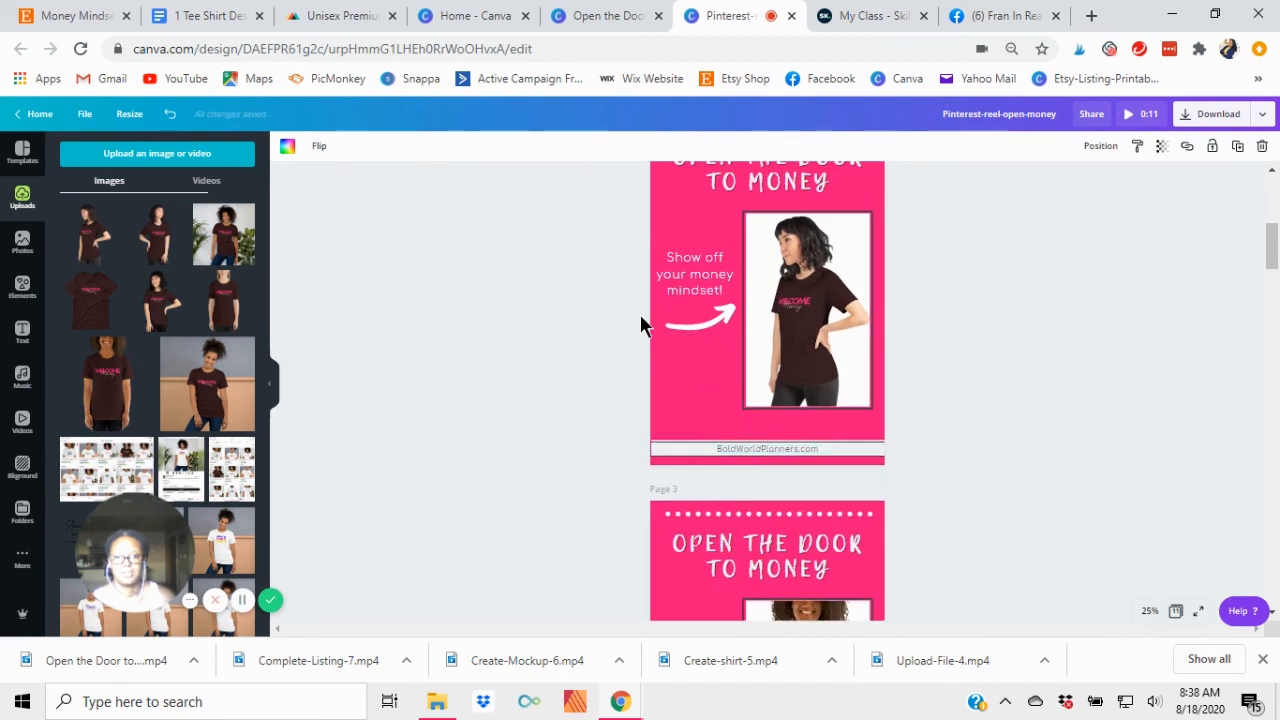
{"action": "left_click", "coordinate": [706, 318]}
{"action": "left_click_drag", "start_coordinate": [700, 352], "coordinate": [696, 360]}
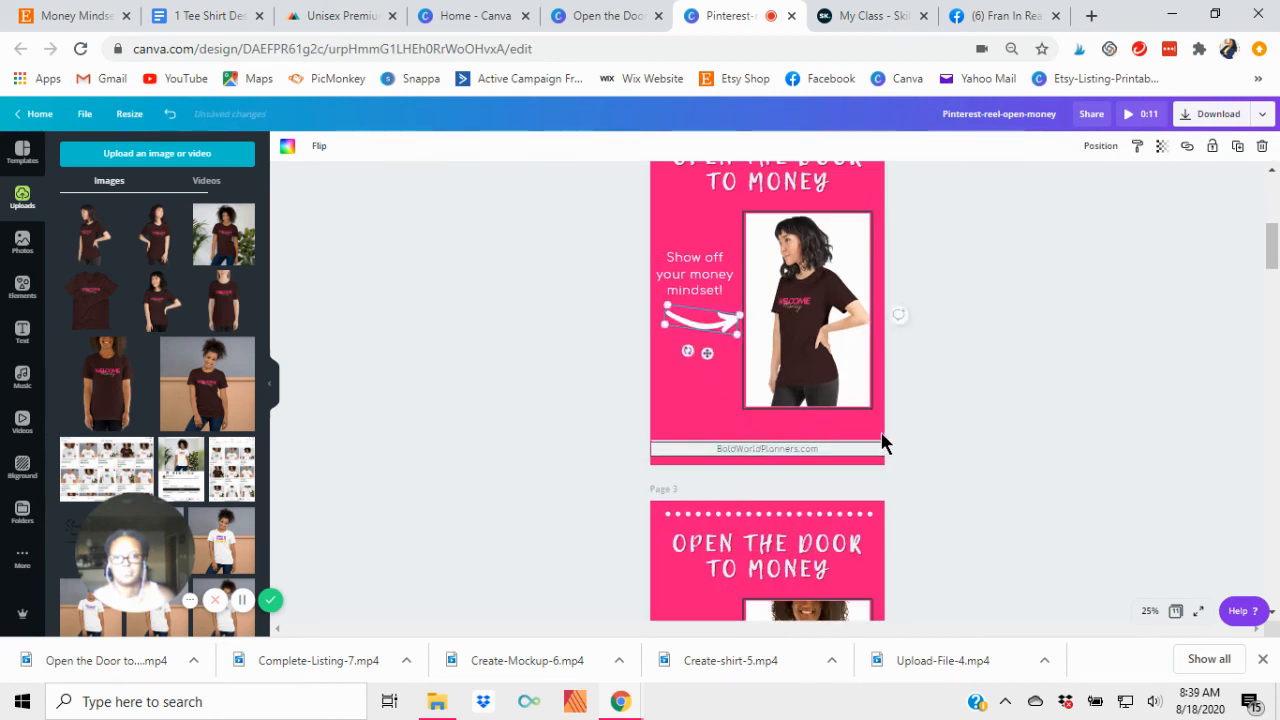
{"action": "scroll", "coordinate": [880, 432], "scroll_direction": "down", "scroll_amount": 3}
{"action": "left_click", "coordinate": [712, 443]}
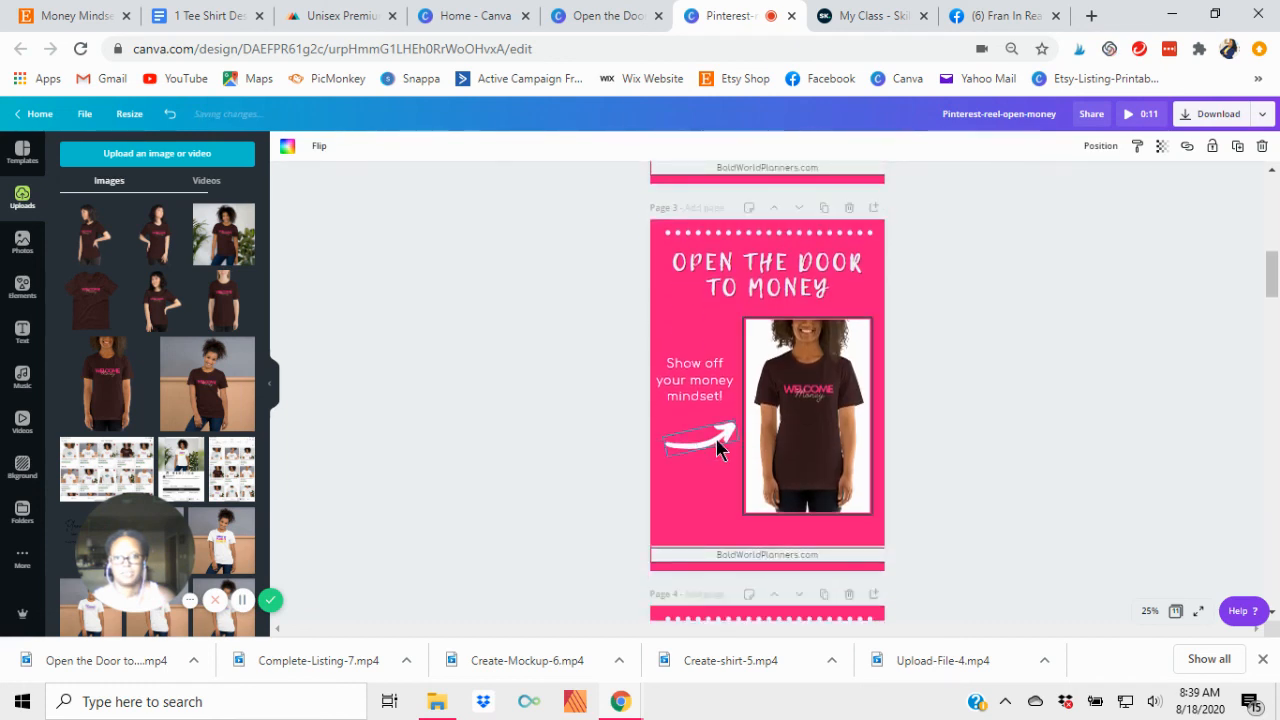
{"action": "left_click_drag", "start_coordinate": [696, 472], "coordinate": [706, 471]}
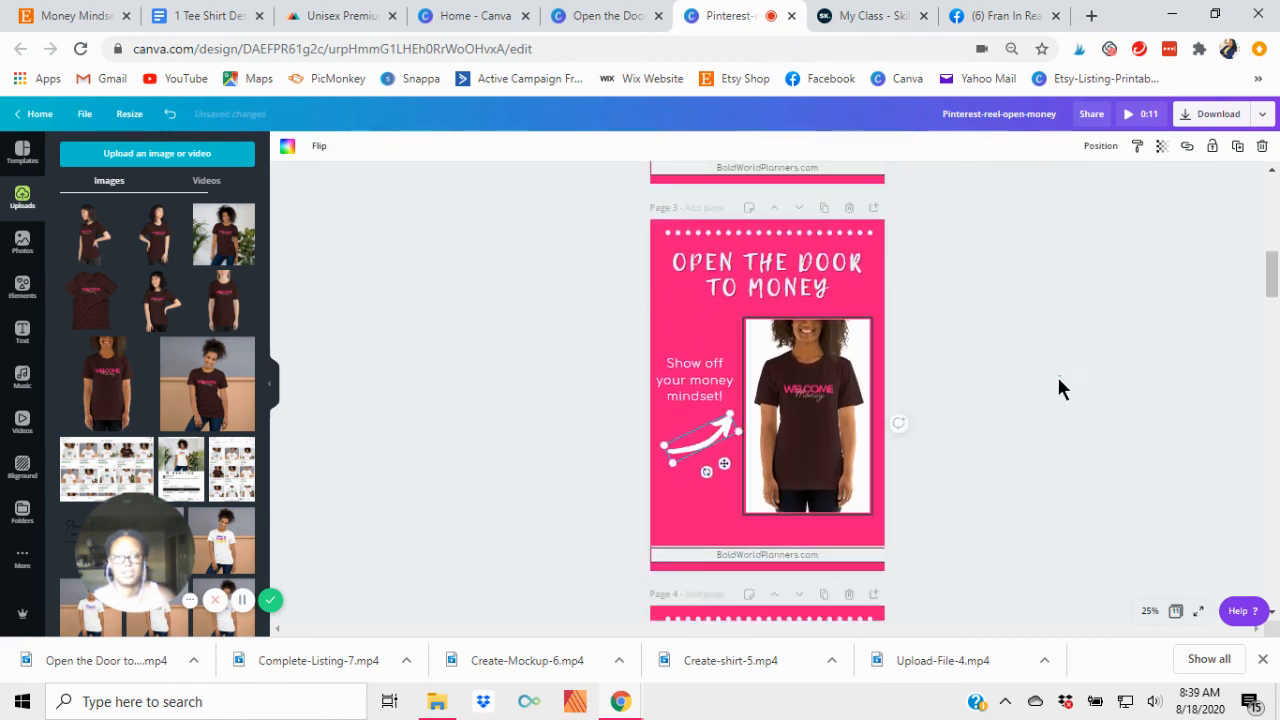
Preview the reel with the rotated arrows, close the preview and return to page 1
{"action": "left_click", "coordinate": [1150, 117]}
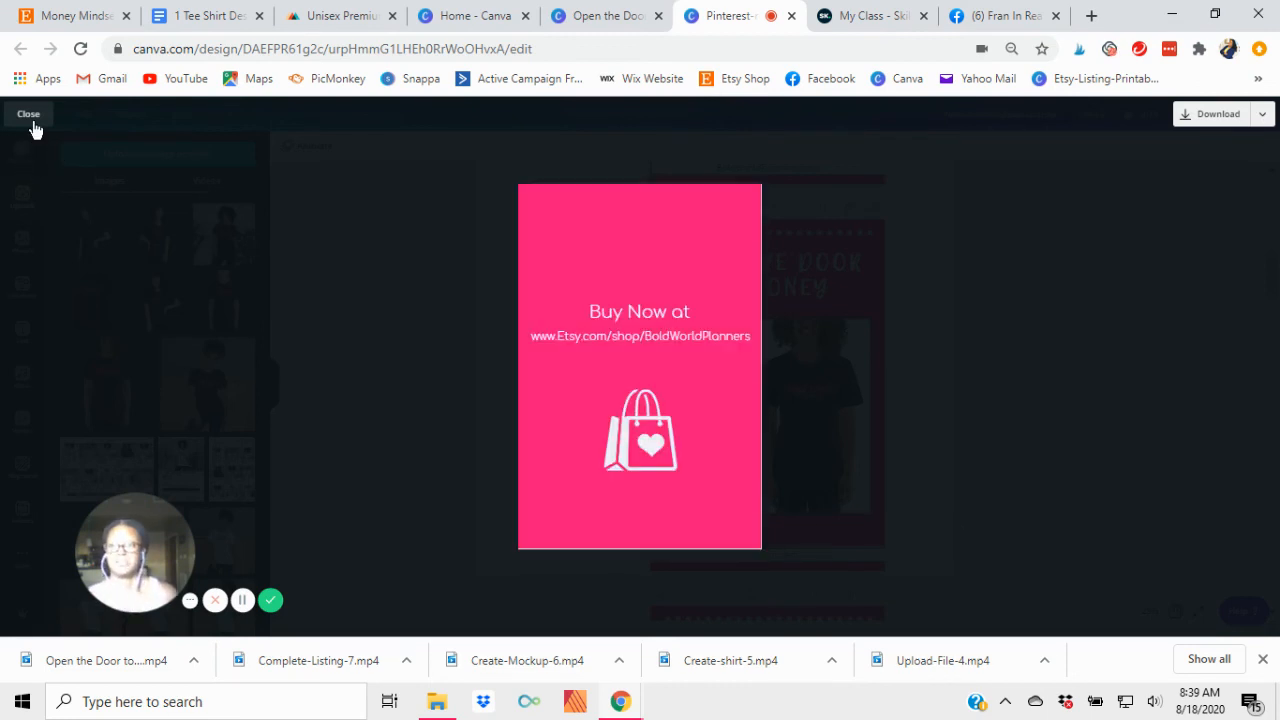
{"action": "left_click", "coordinate": [28, 114]}
{"action": "scroll", "coordinate": [1018, 383], "scroll_direction": "up", "scroll_amount": 8}
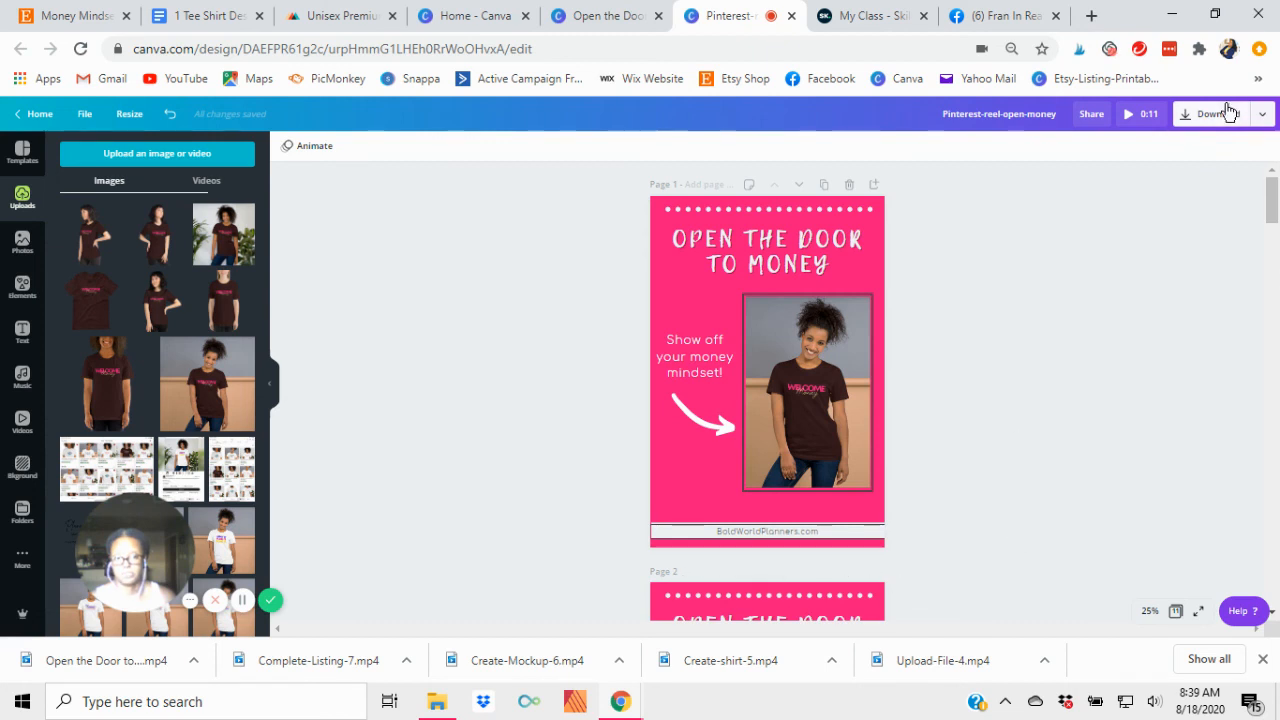
Choose JPG as the download file type for the reel, and dismiss the download settings without downloading
{"action": "left_click", "coordinate": [1258, 115]}
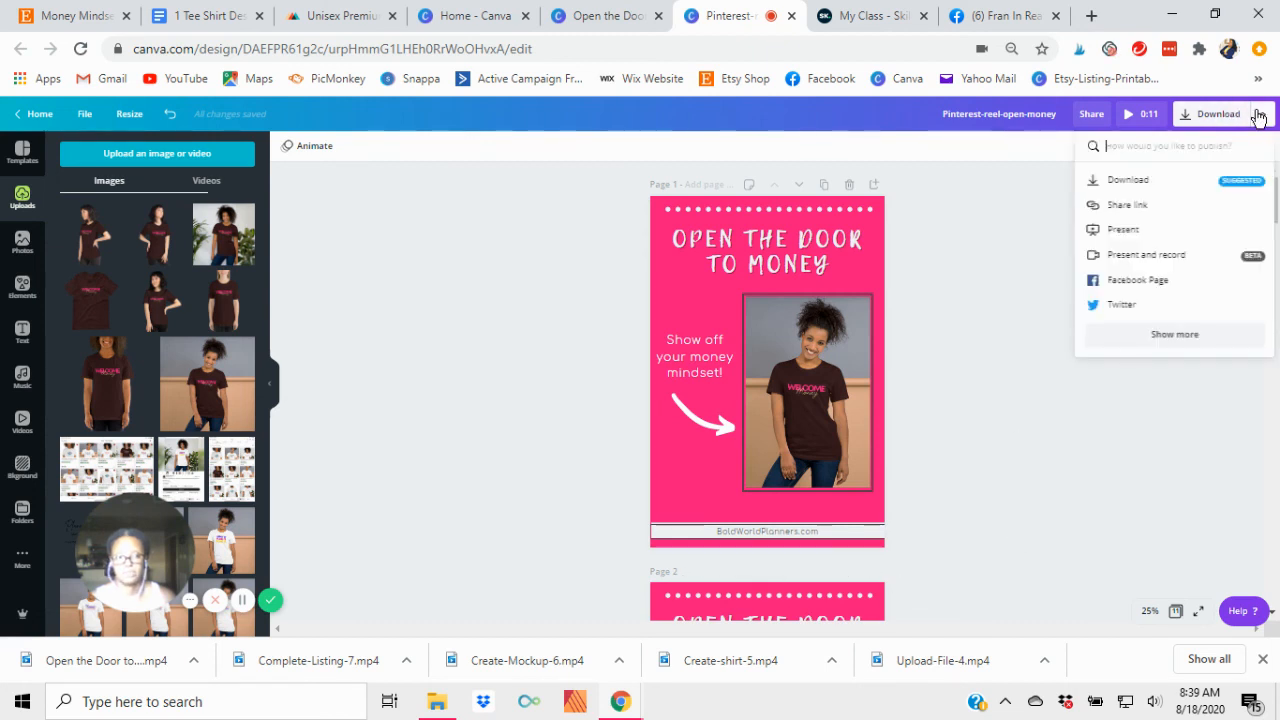
{"action": "left_click", "coordinate": [1138, 186]}
{"action": "left_click", "coordinate": [1251, 209]}
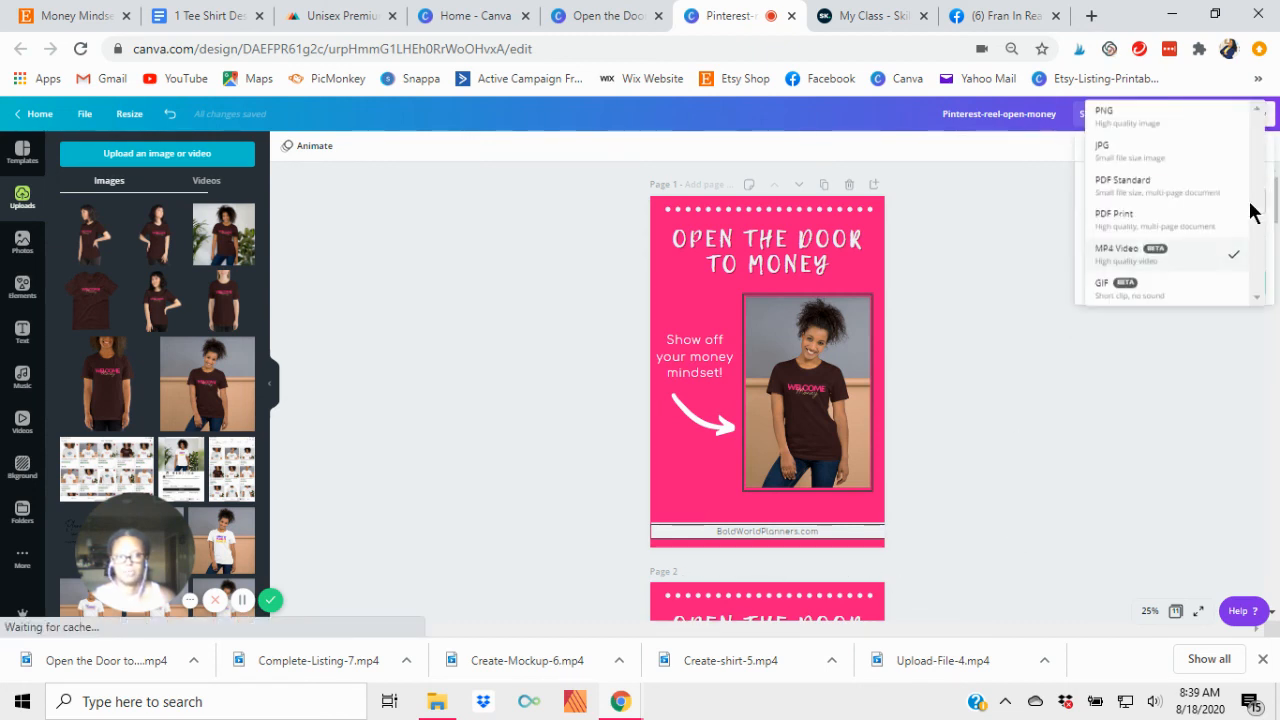
{"action": "left_click", "coordinate": [1111, 160]}
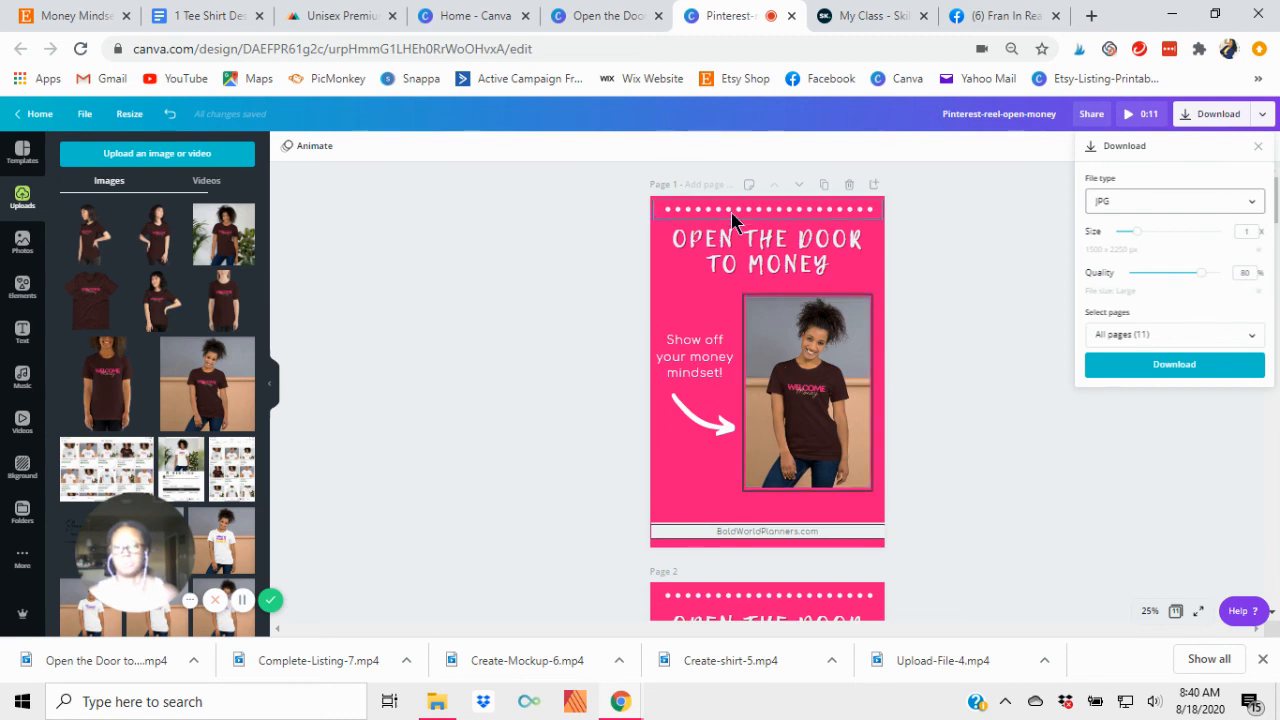
{"action": "left_click", "coordinate": [1092, 468]}
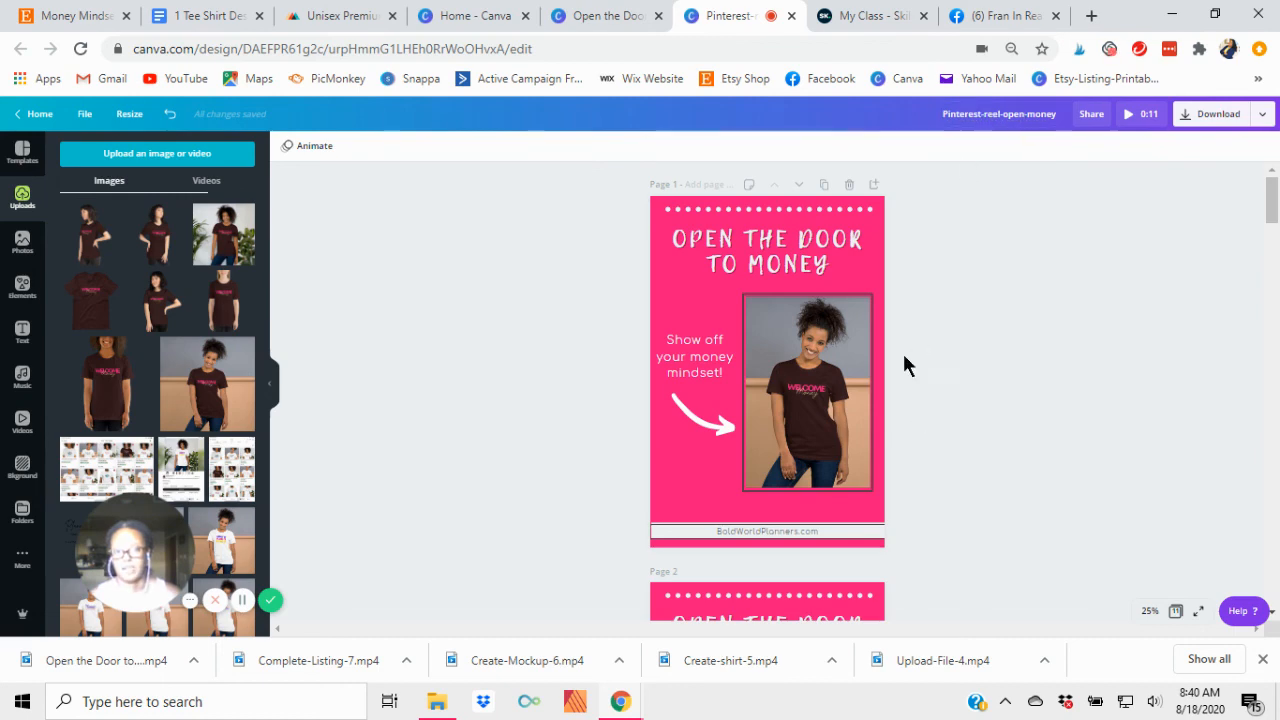
Leave the reel and open the Planner-Girl-Video-1 design from the list of all designs
{"action": "scroll", "coordinate": [1040, 340], "scroll_direction": "down", "scroll_amount": 20}
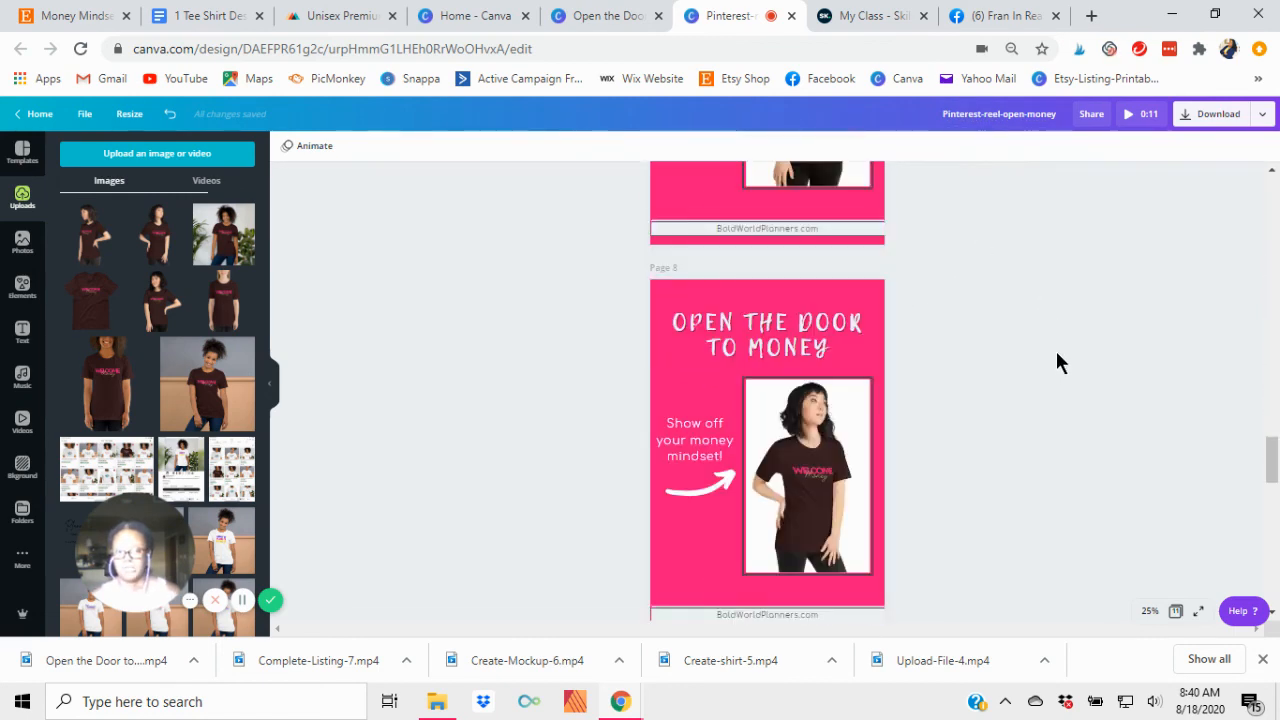
{"action": "scroll", "coordinate": [1077, 366], "scroll_direction": "down", "scroll_amount": 9}
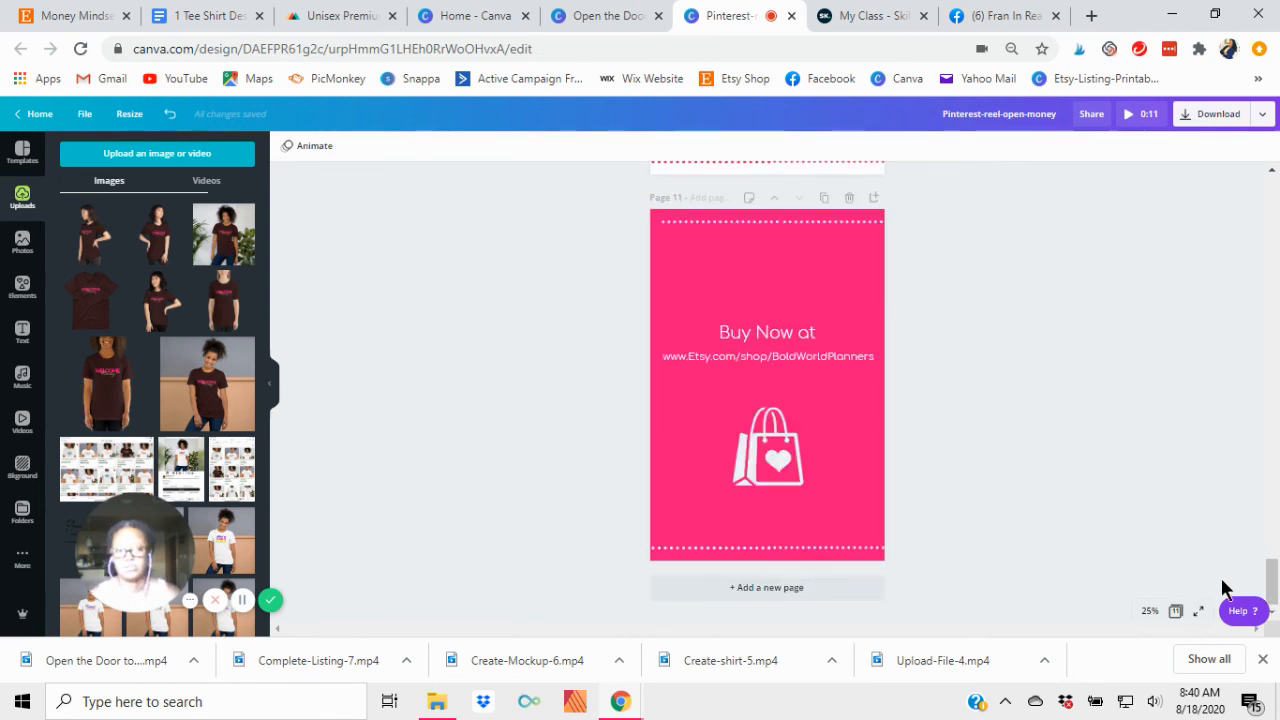
{"action": "left_click_drag", "start_coordinate": [1275, 595], "coordinate": [1271, 200]}
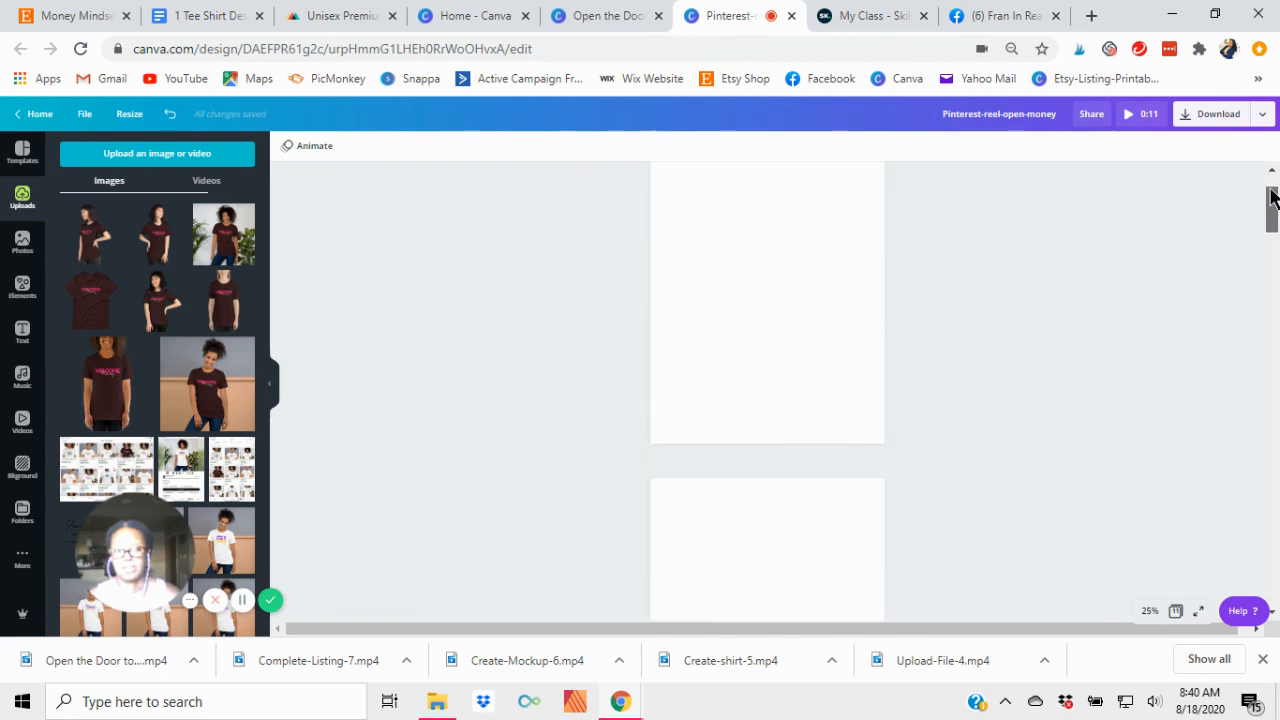
{"action": "left_click", "coordinate": [36, 121]}
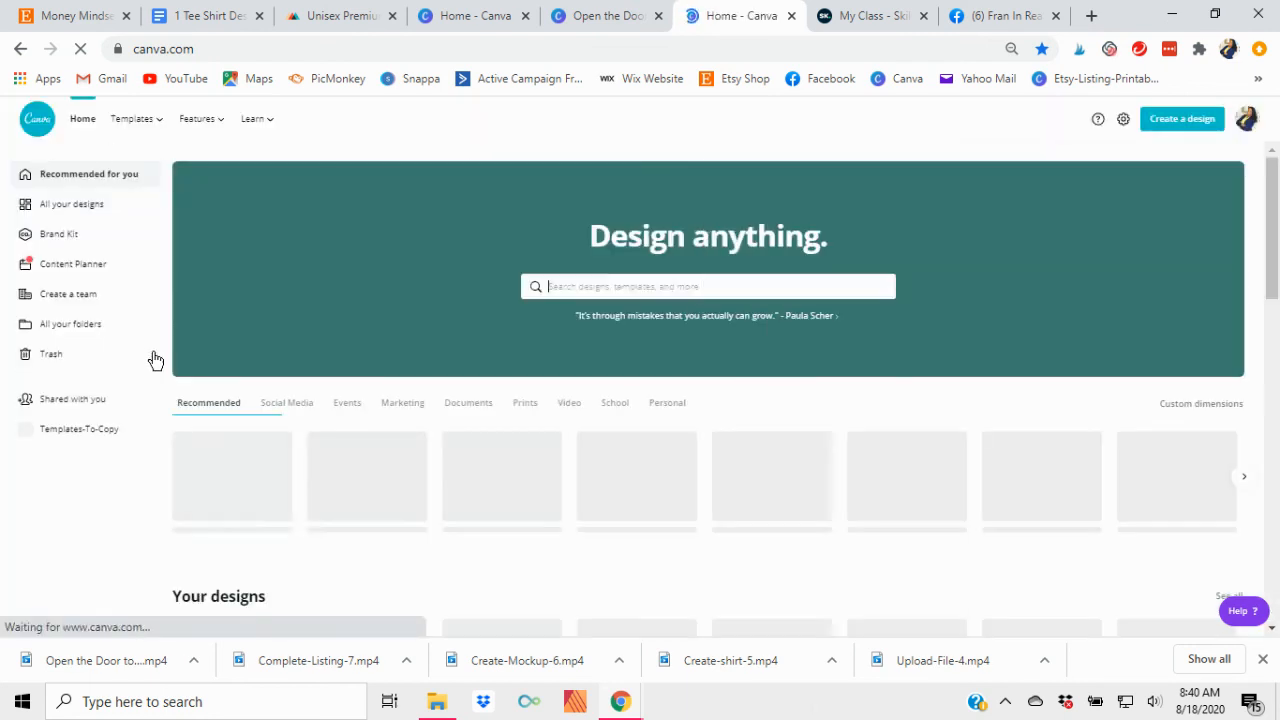
{"action": "scroll", "coordinate": [389, 466], "scroll_direction": "down", "scroll_amount": 6}
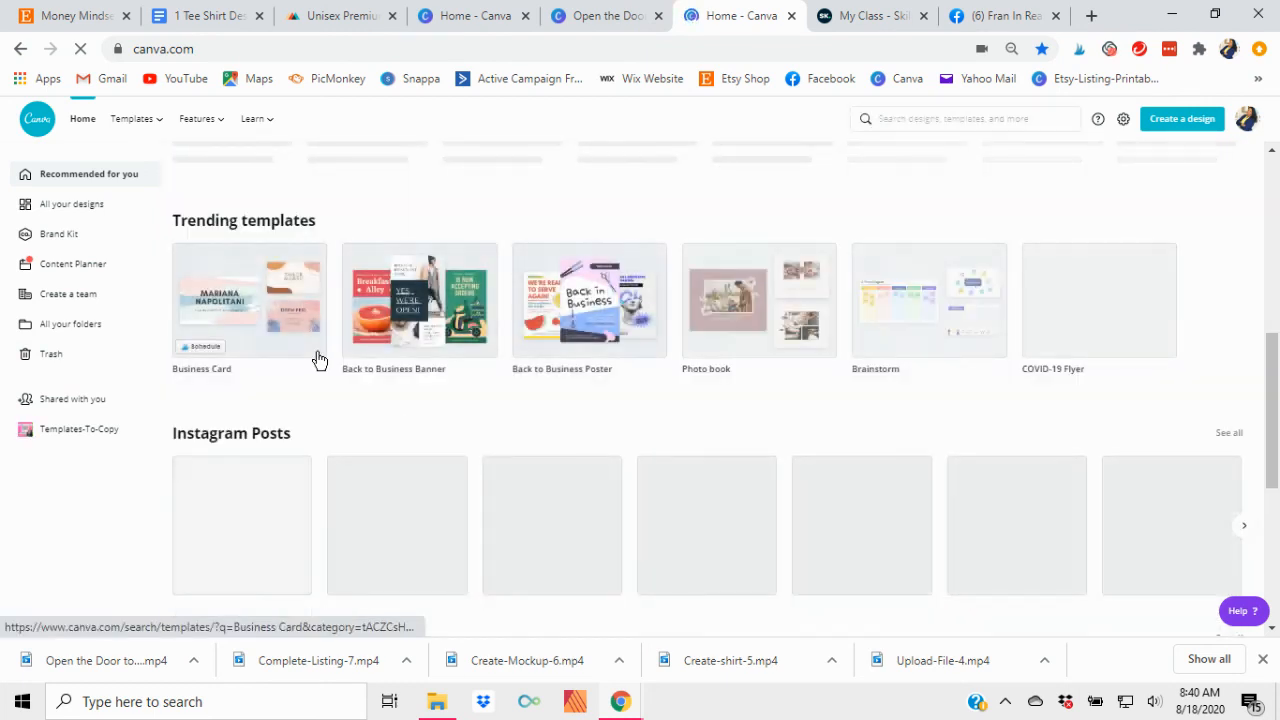
{"action": "scroll", "coordinate": [297, 386], "scroll_direction": "down", "scroll_amount": 1}
{"action": "left_click", "coordinate": [85, 208]}
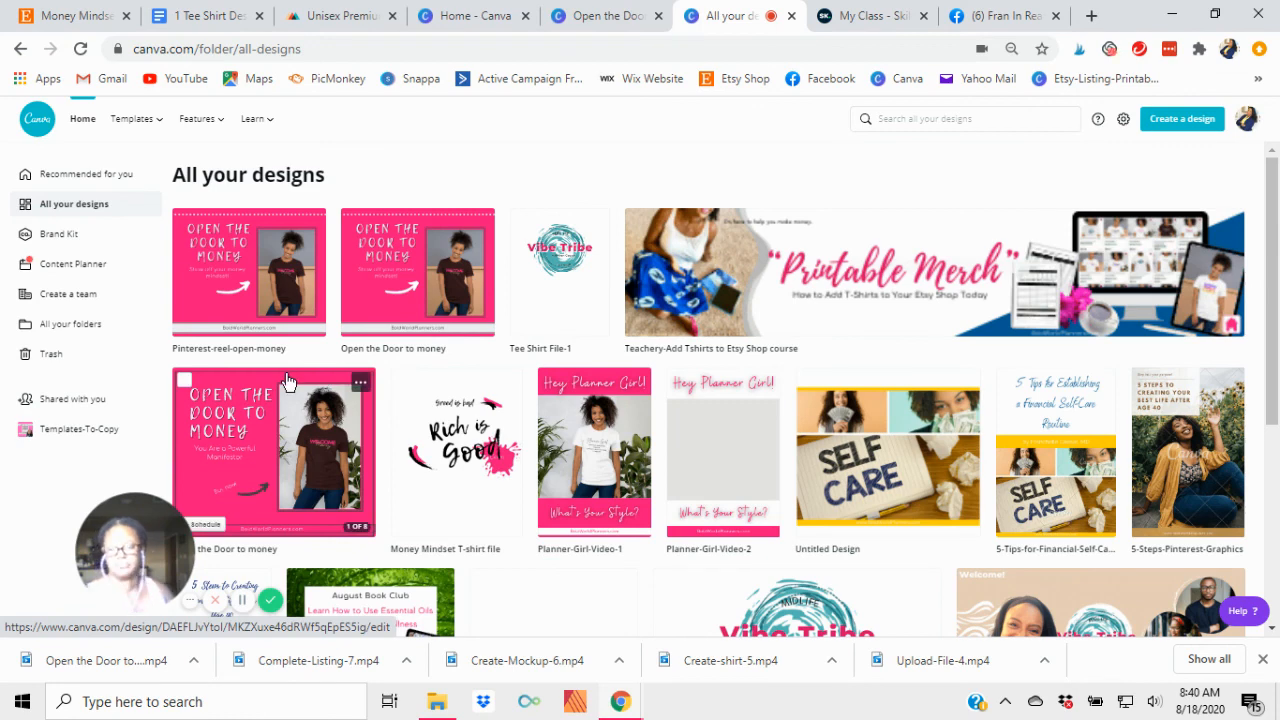
{"action": "left_click", "coordinate": [595, 462]}
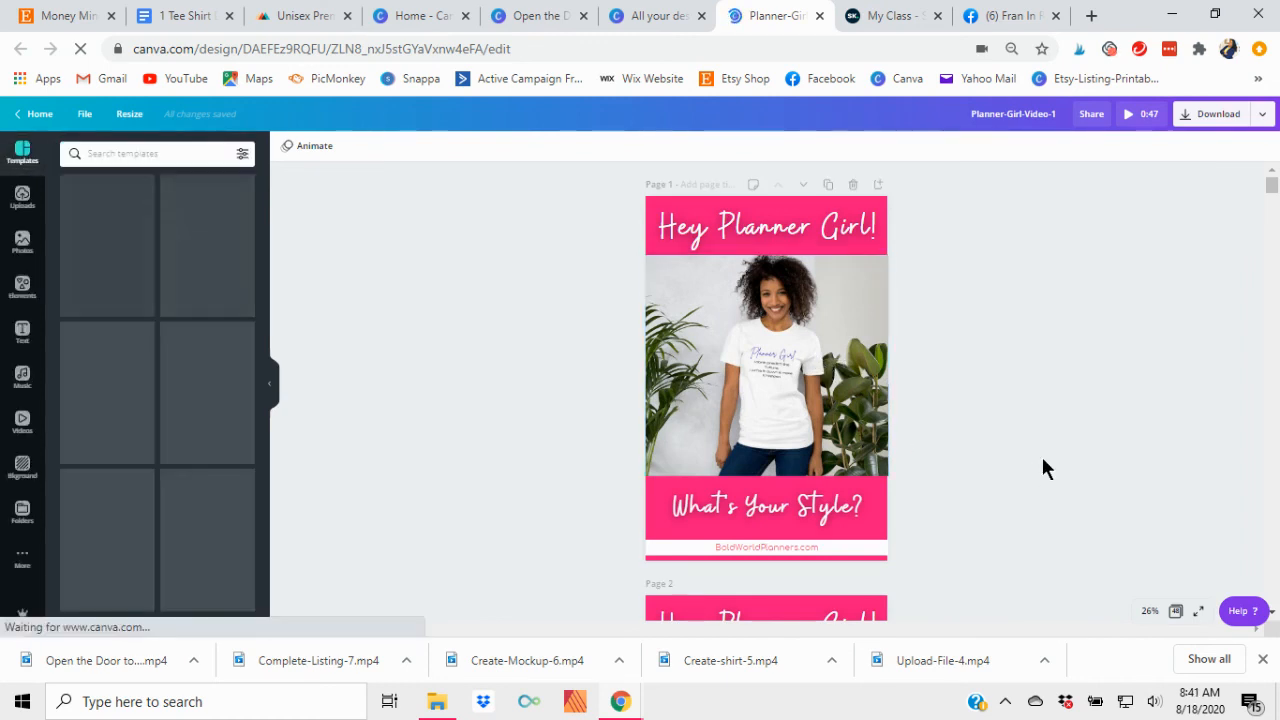
Show the Planner-Girl-Video-1 pages as a grid and examine their order and color variations through the closing page
{"action": "left_click", "coordinate": [1175, 611]}
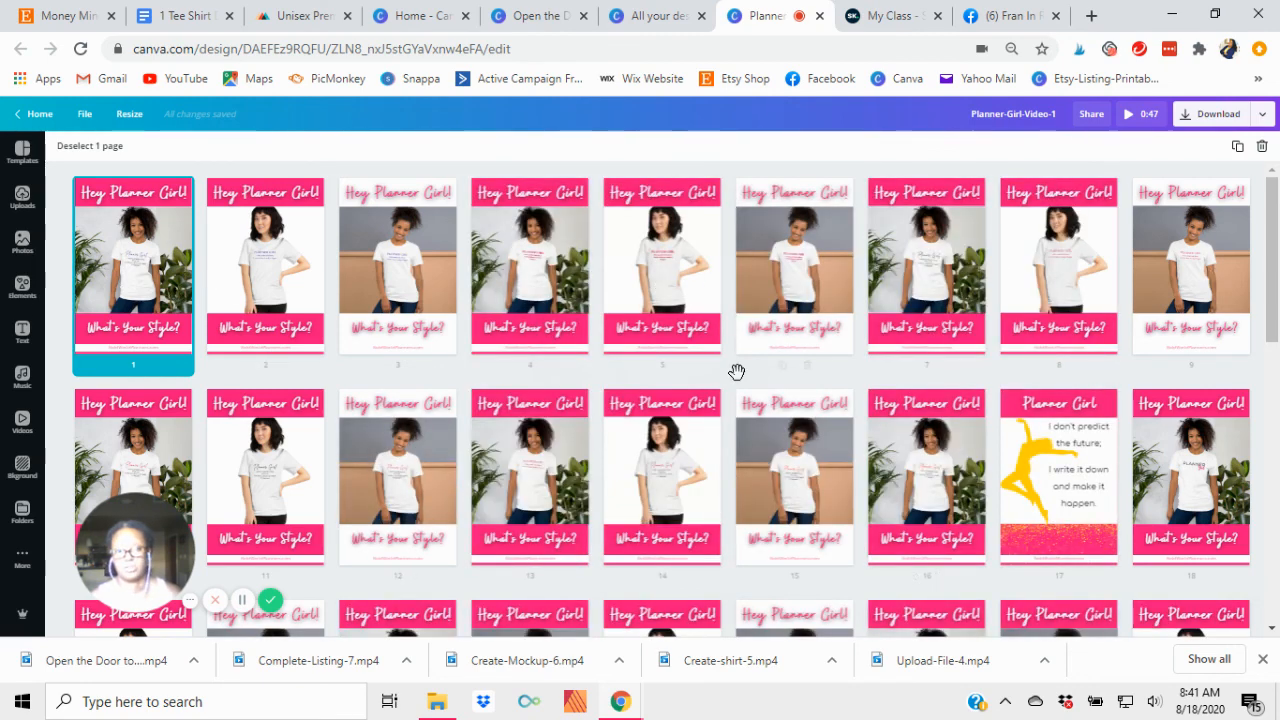
{"action": "scroll", "coordinate": [1070, 495], "scroll_direction": "down", "scroll_amount": 2}
{"action": "scroll", "coordinate": [1085, 505], "scroll_direction": "down", "scroll_amount": 2}
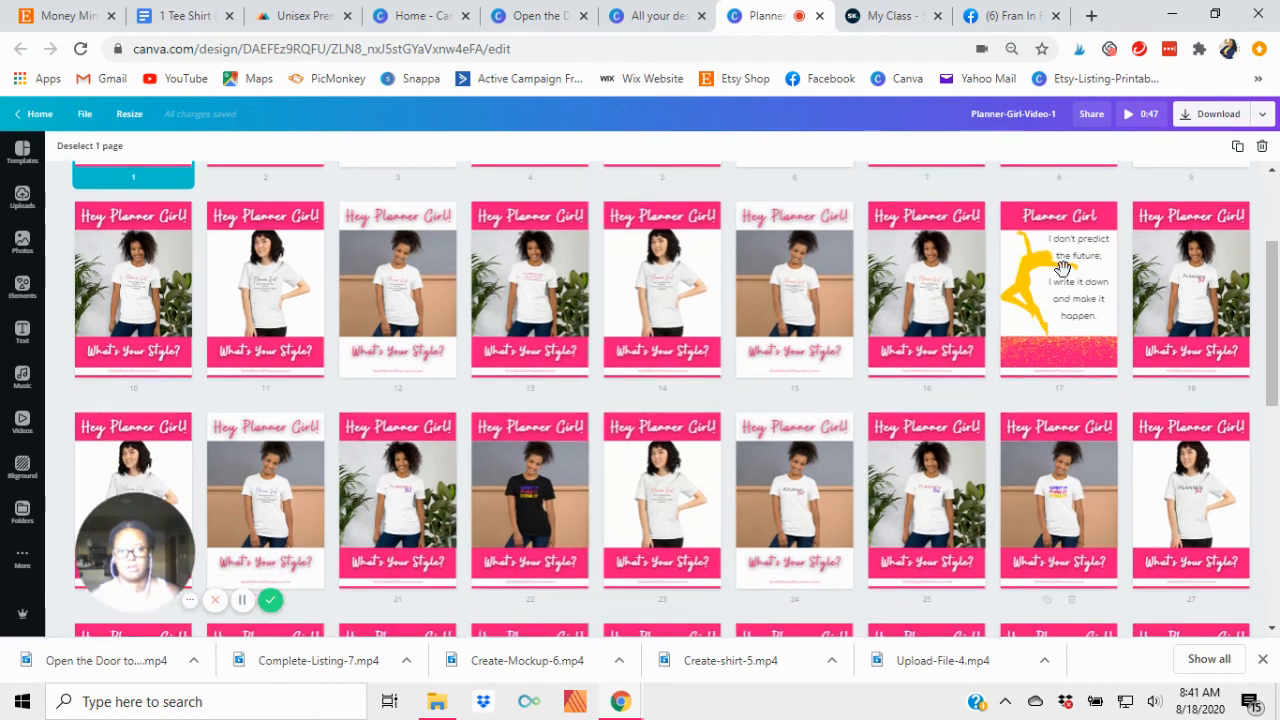
{"action": "scroll", "coordinate": [1117, 289], "scroll_direction": "up", "scroll_amount": 3}
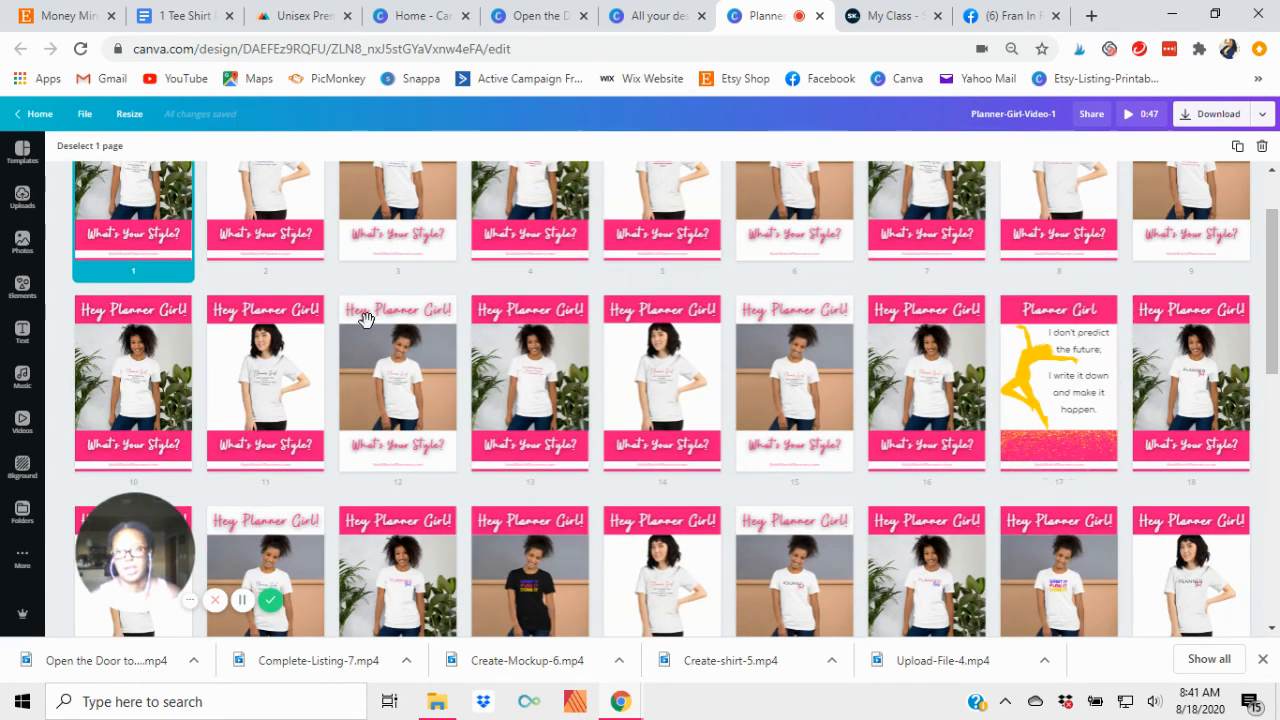
{"action": "scroll", "coordinate": [568, 458], "scroll_direction": "down", "scroll_amount": 3}
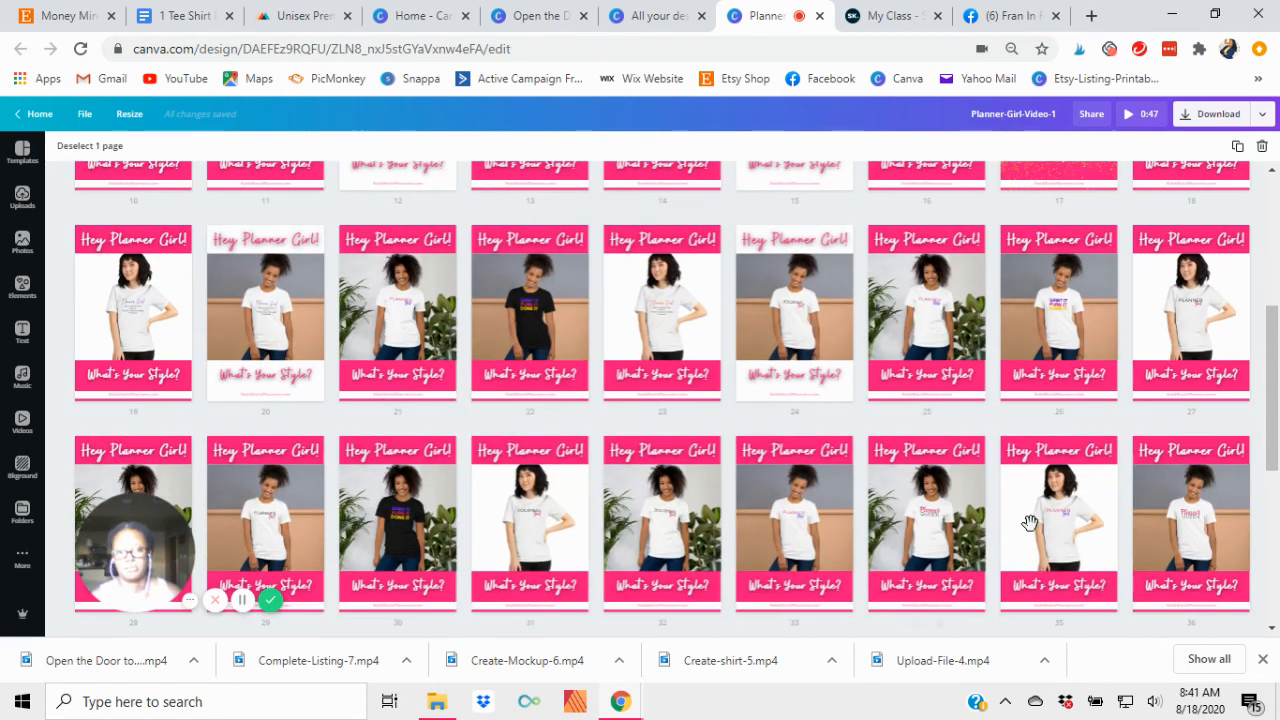
{"action": "scroll", "coordinate": [985, 525], "scroll_direction": "down", "scroll_amount": 4}
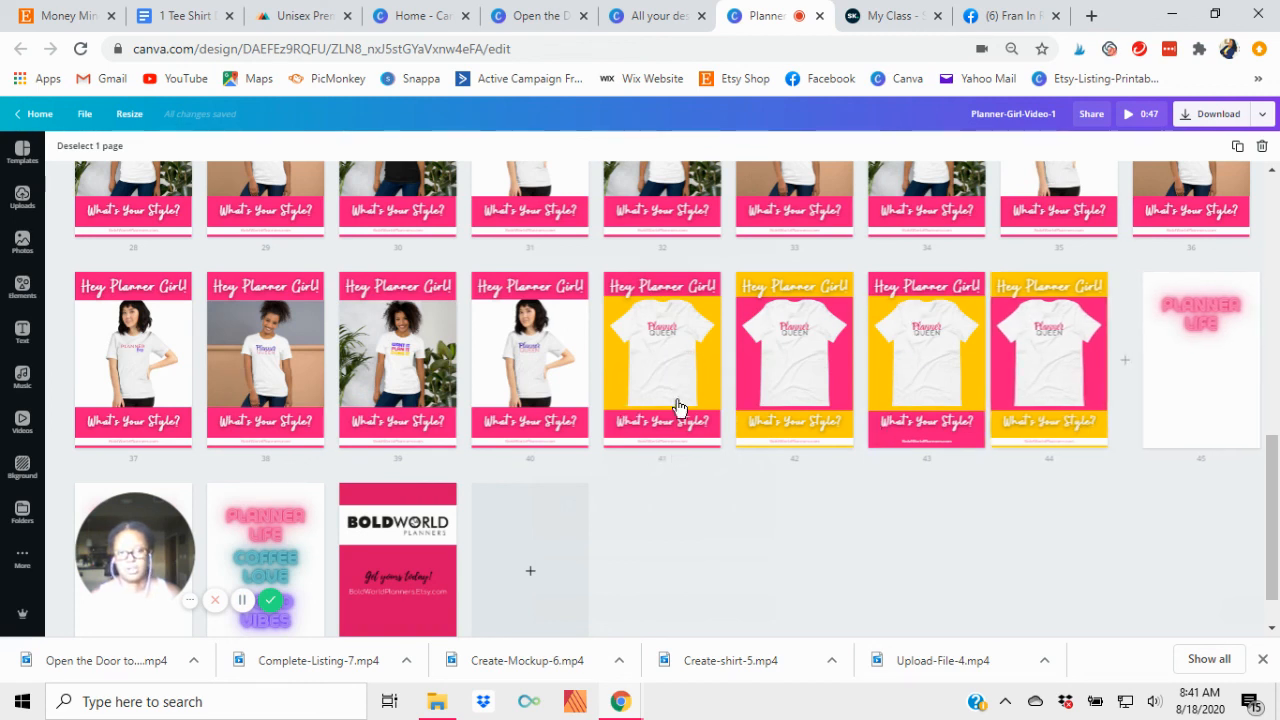
{"action": "scroll", "coordinate": [1198, 348], "scroll_direction": "down", "scroll_amount": 1}
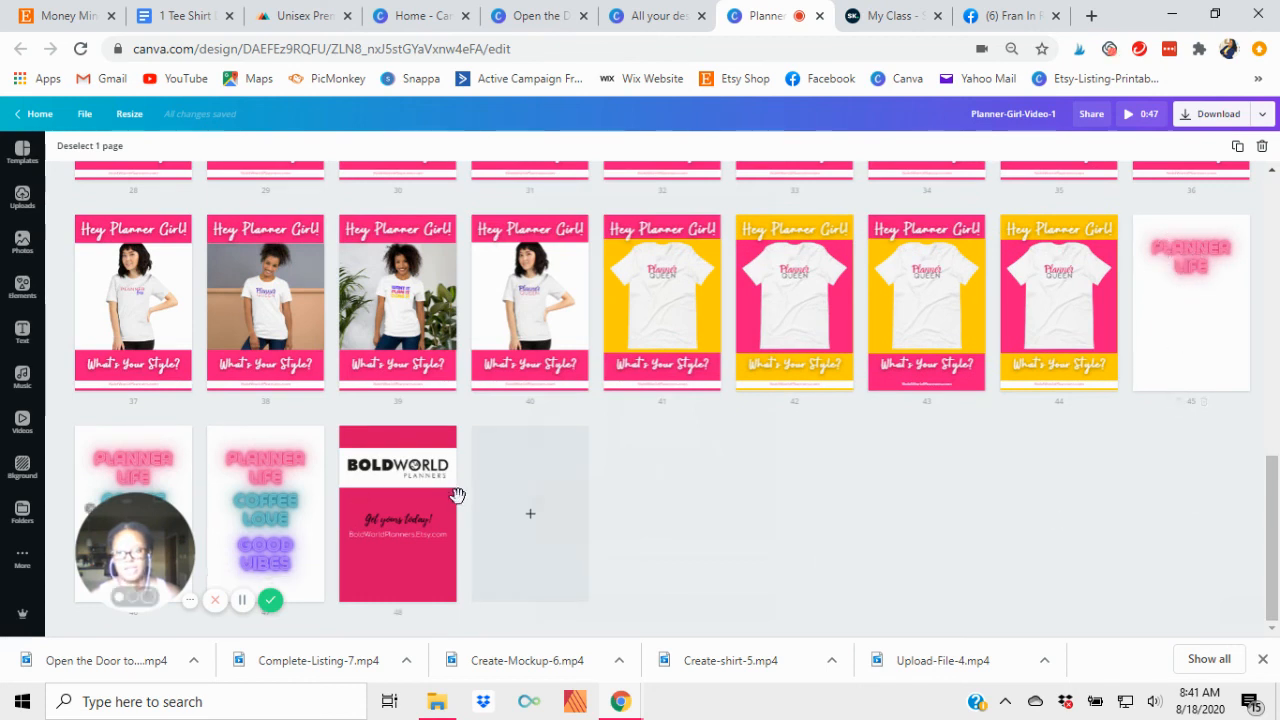
Play the Planner-Girl-Video-1 preview through to its closing page
{"action": "left_click", "coordinate": [1129, 116]}
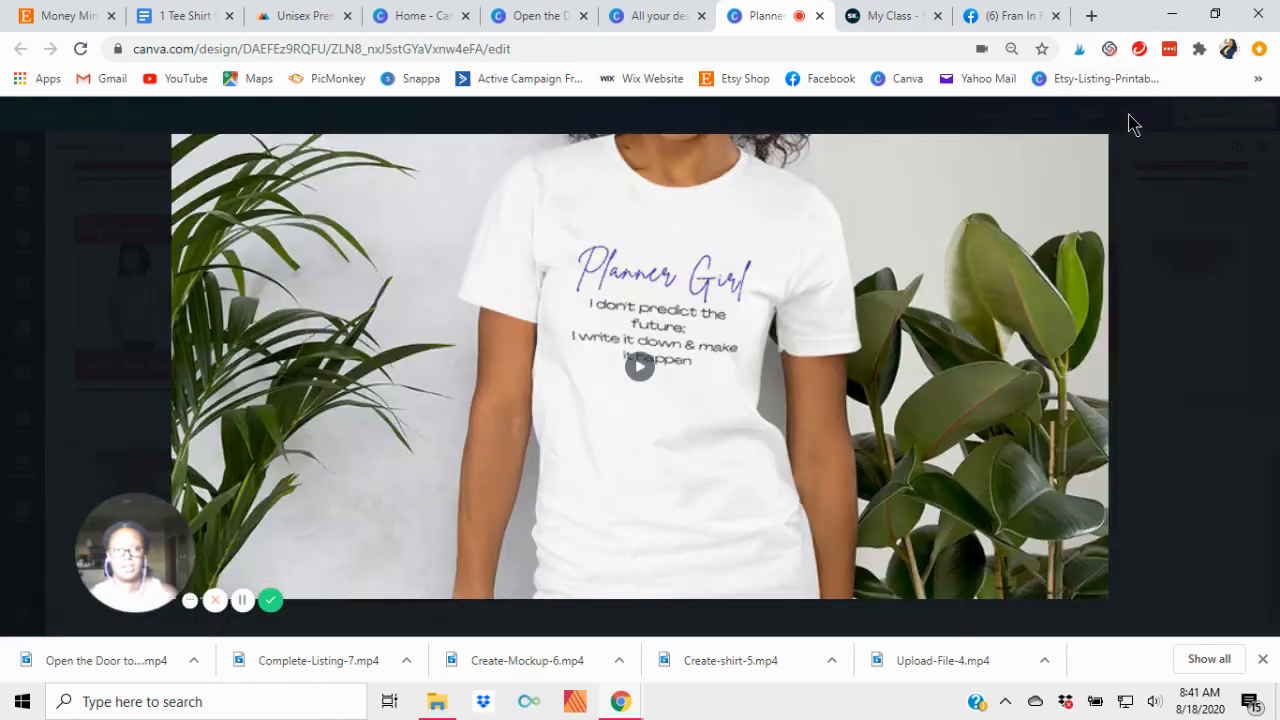
{"action": "left_click", "coordinate": [630, 372]}
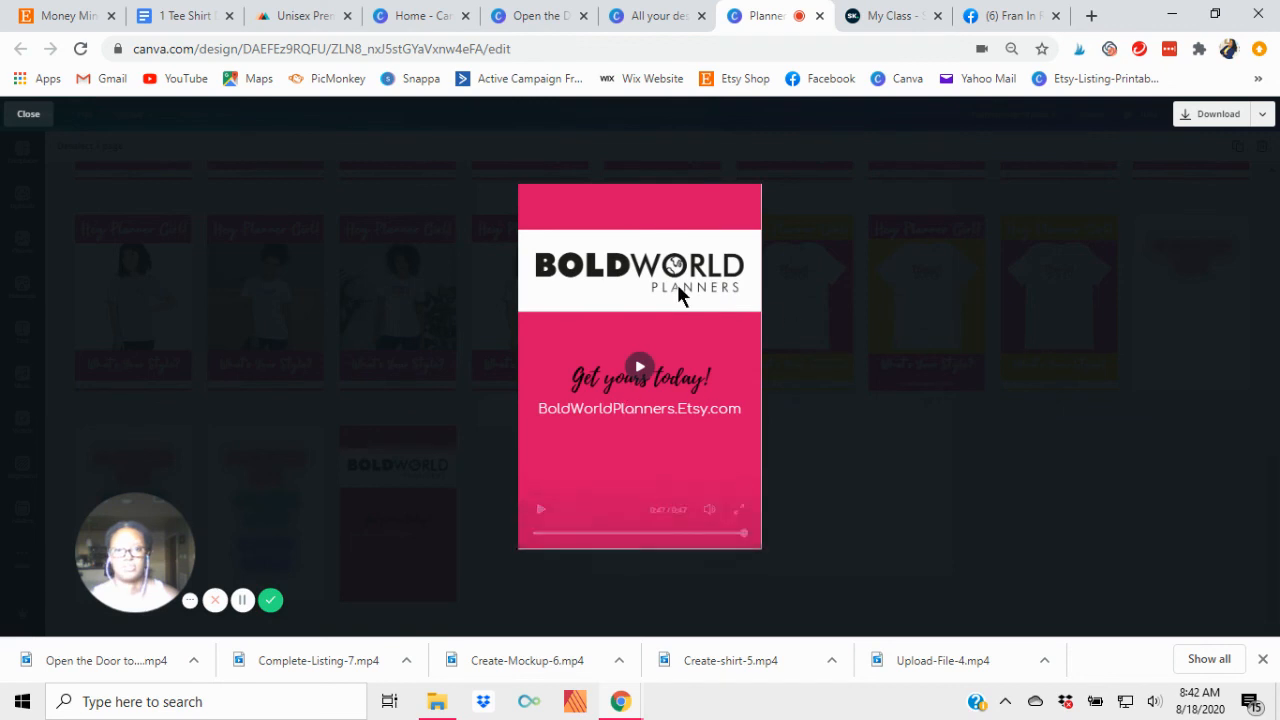
Replay the Planner-Girl-Video-1 preview from its opening page, and close the preview
{"action": "left_click", "coordinate": [641, 366]}
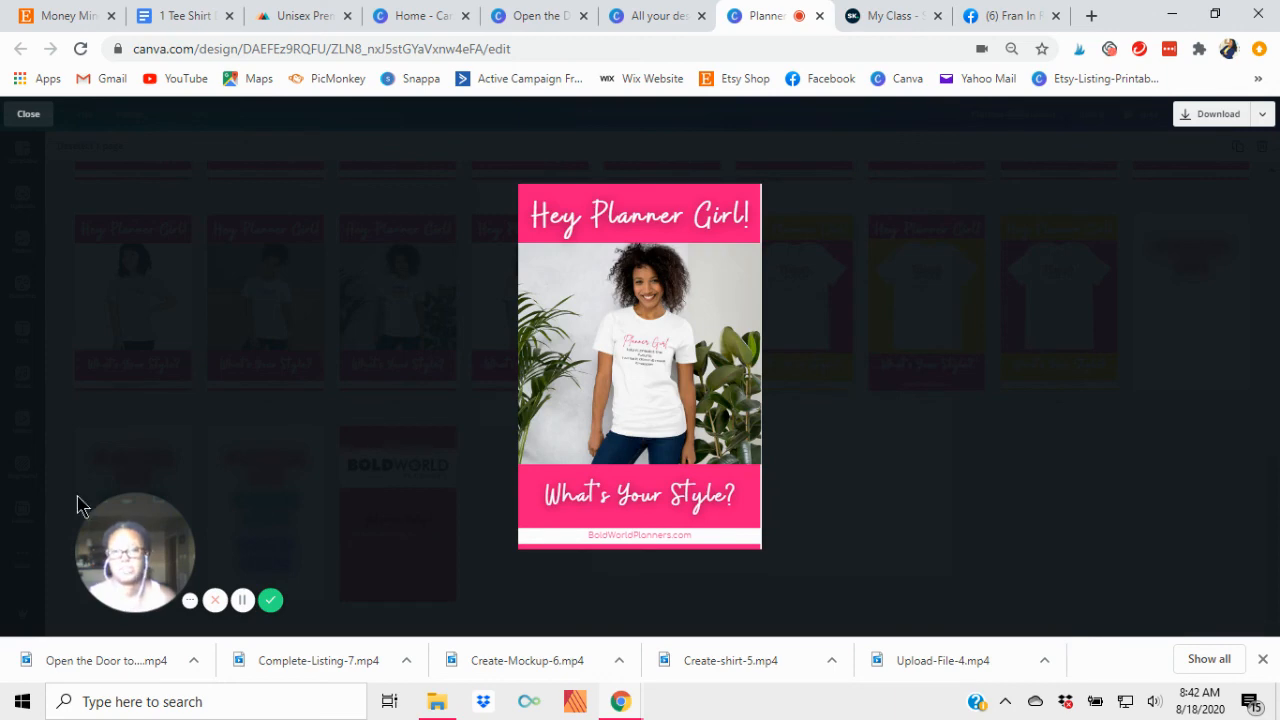
{"action": "left_click", "coordinate": [30, 114]}
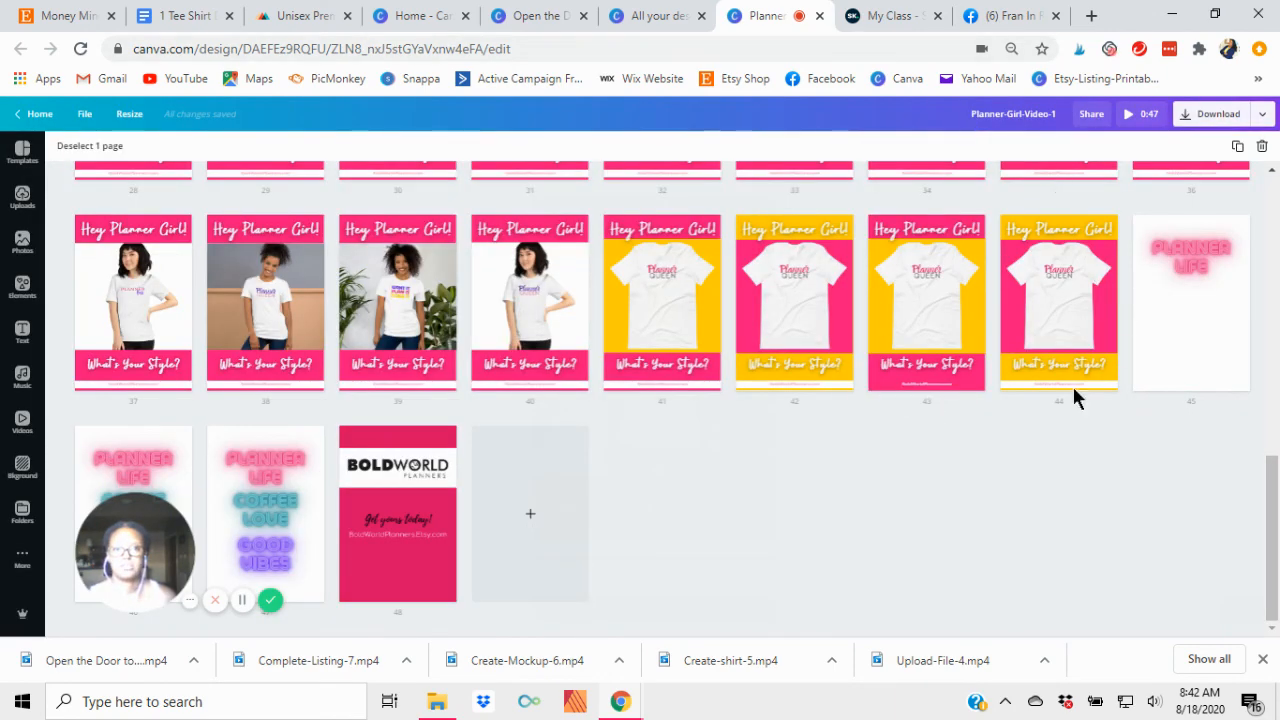
Review the Planner-Girl-Video-1 page grid back to page 1, dismiss the chat notification, and leave the design for the Canva home page
{"action": "scroll", "coordinate": [914, 551], "scroll_direction": "up", "scroll_amount": 6}
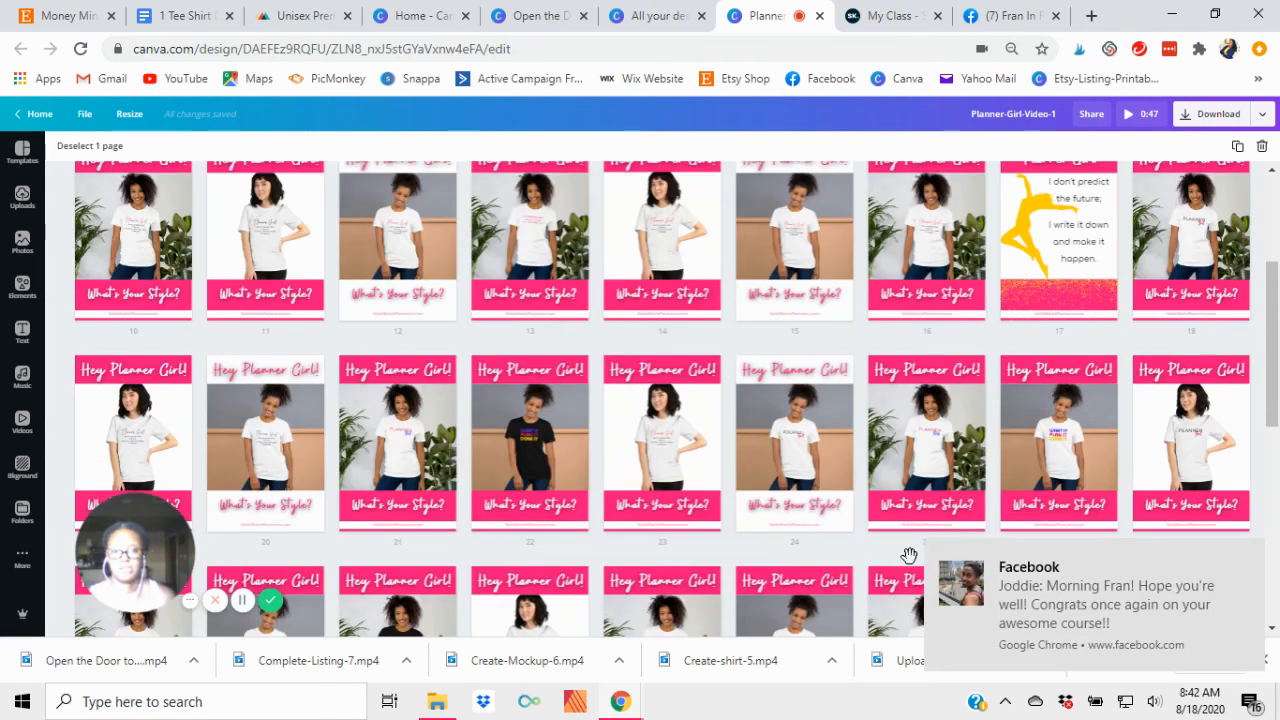
{"action": "left_click", "coordinate": [1245, 555]}
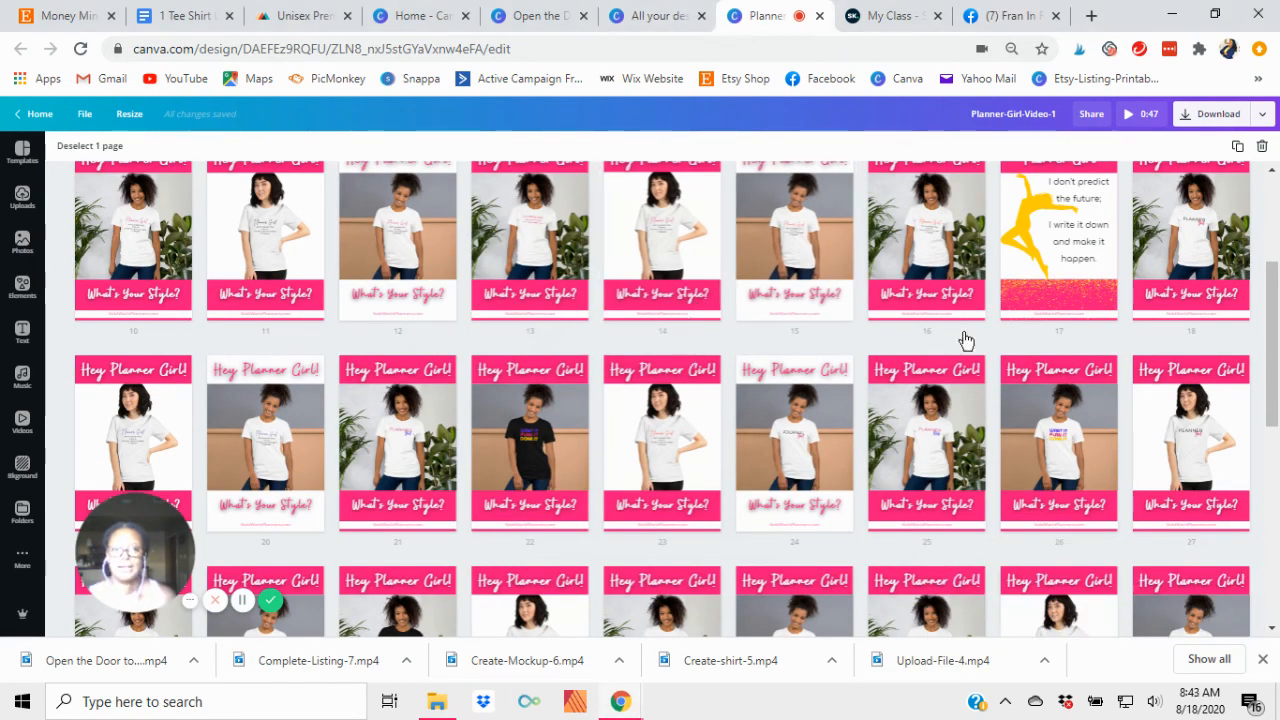
{"action": "scroll", "coordinate": [1088, 457], "scroll_direction": "up", "scroll_amount": 3}
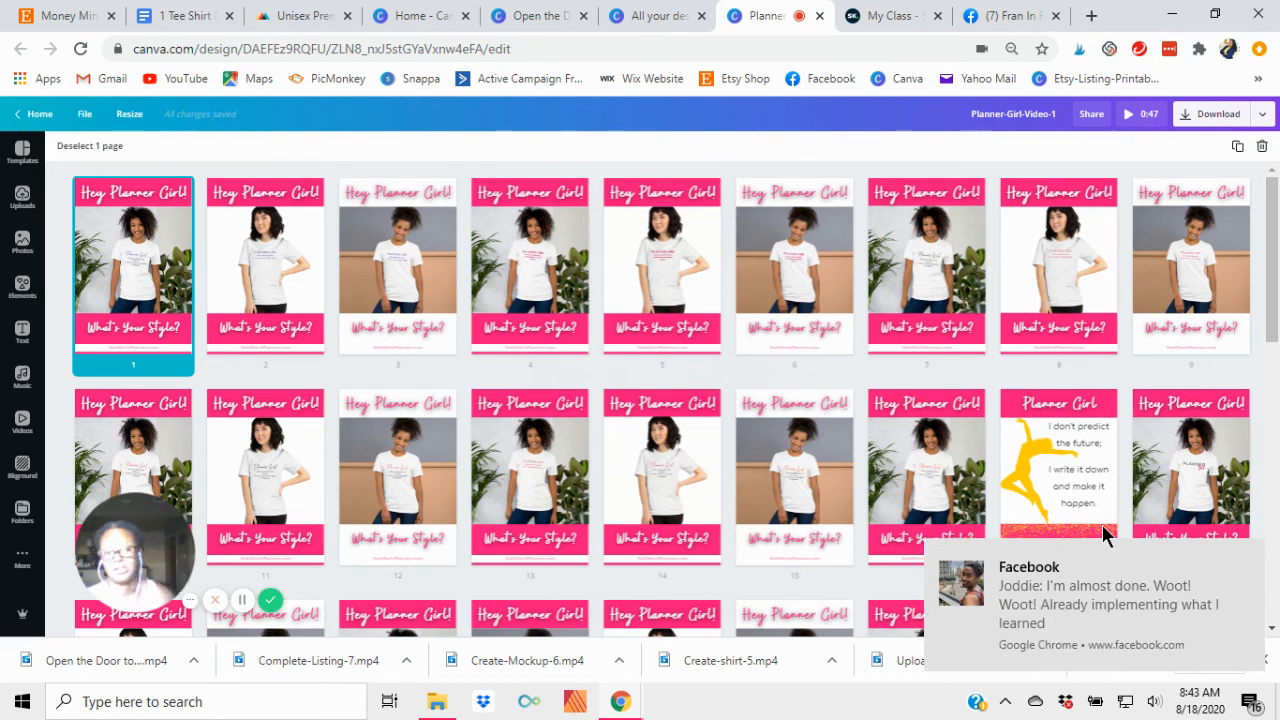
{"action": "mouse_move", "coordinate": [1222, 577]}
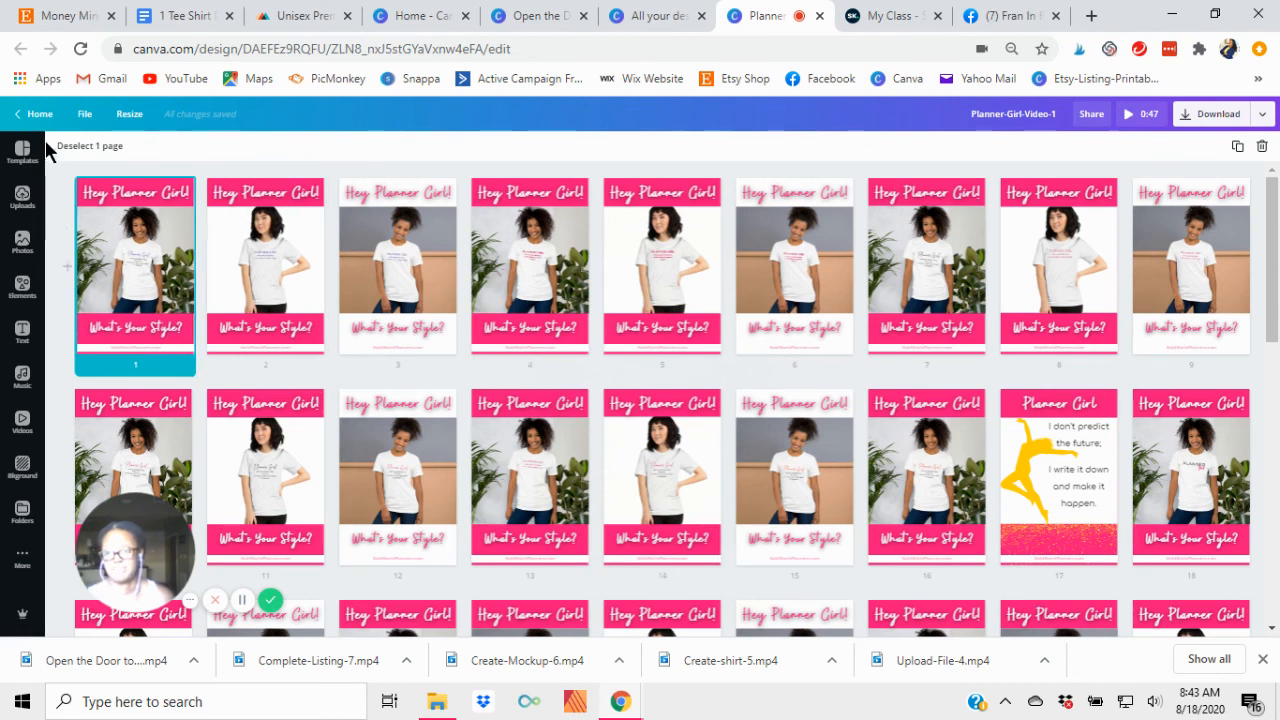
{"action": "left_click", "coordinate": [36, 114]}
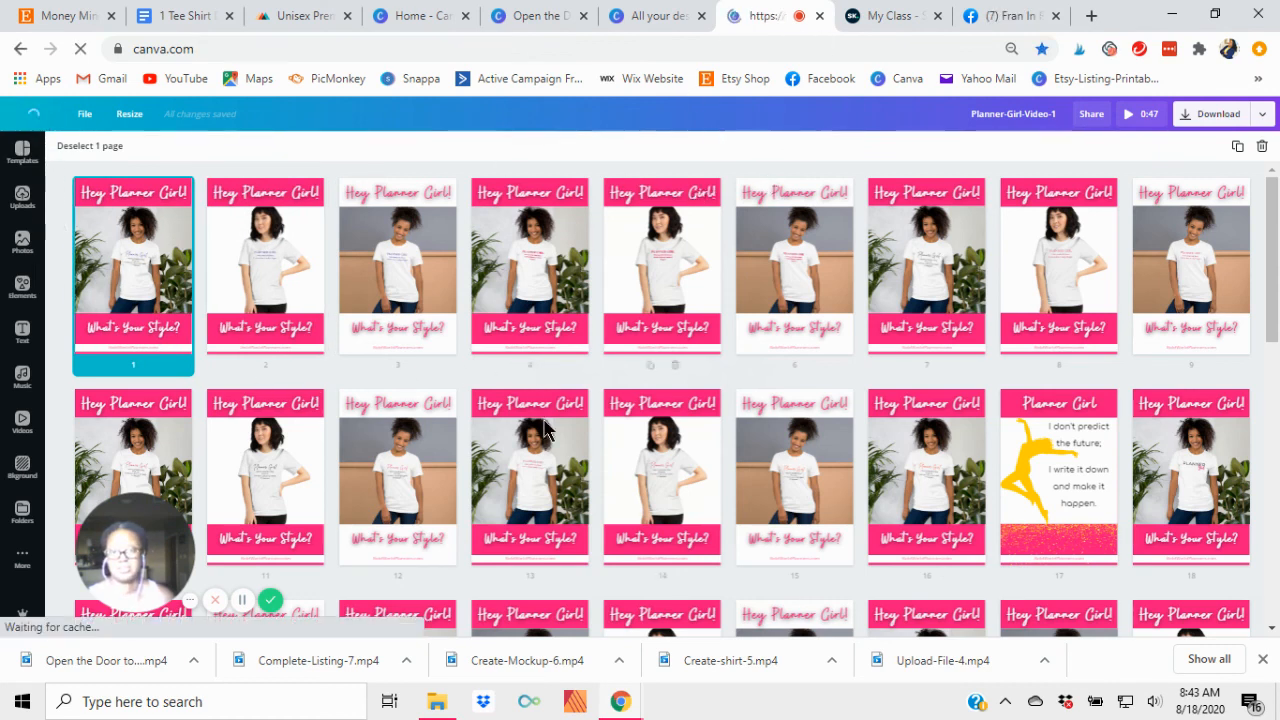